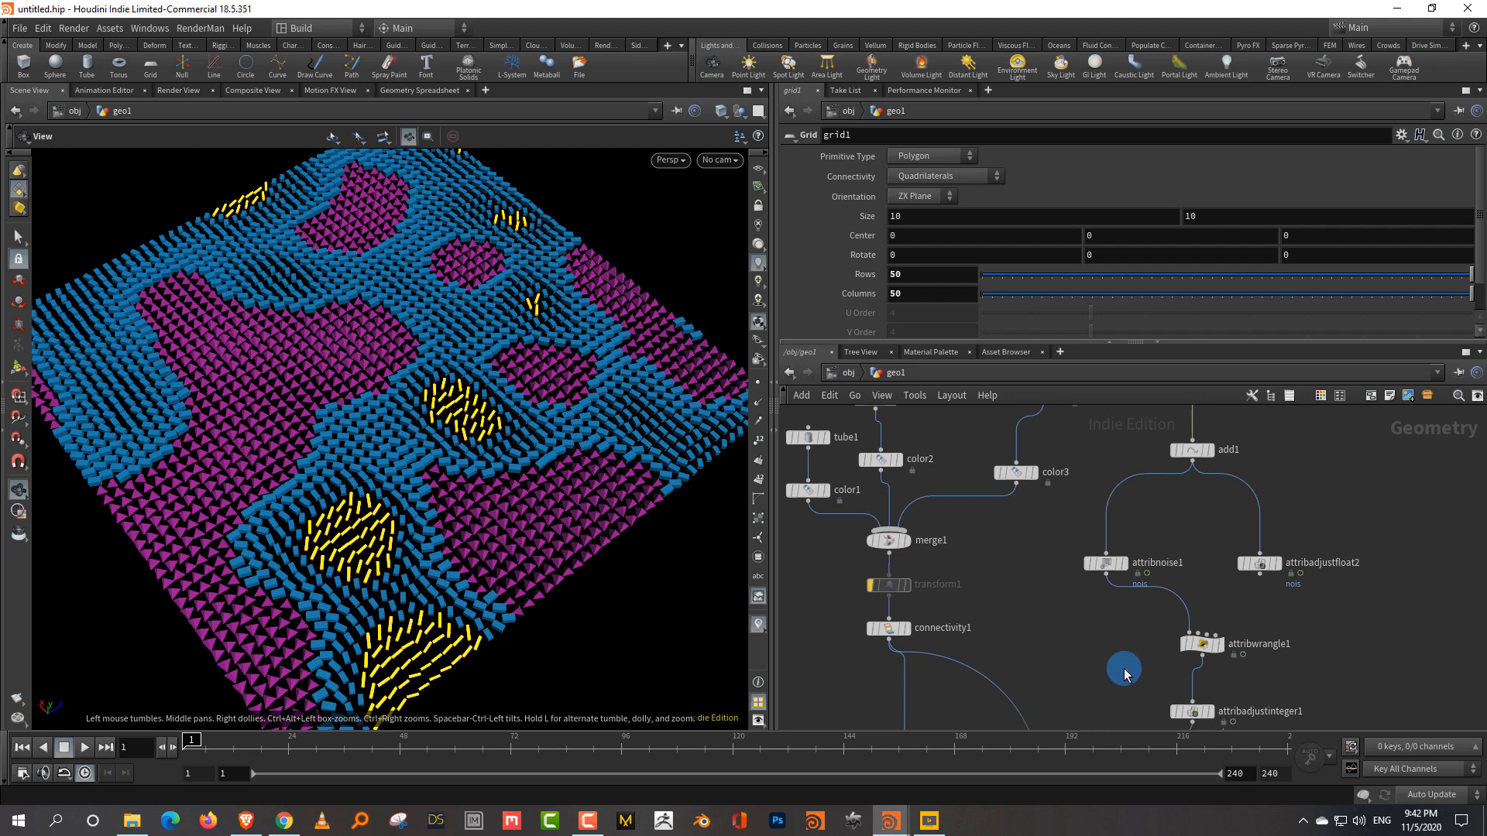
Select the attribnoise1 node, look at the tutorial tips video in Chrome, and return to the Houdini scene.
{"action": "left_click_drag", "start_coordinate": [1063, 616], "coordinate": [1144, 517]}
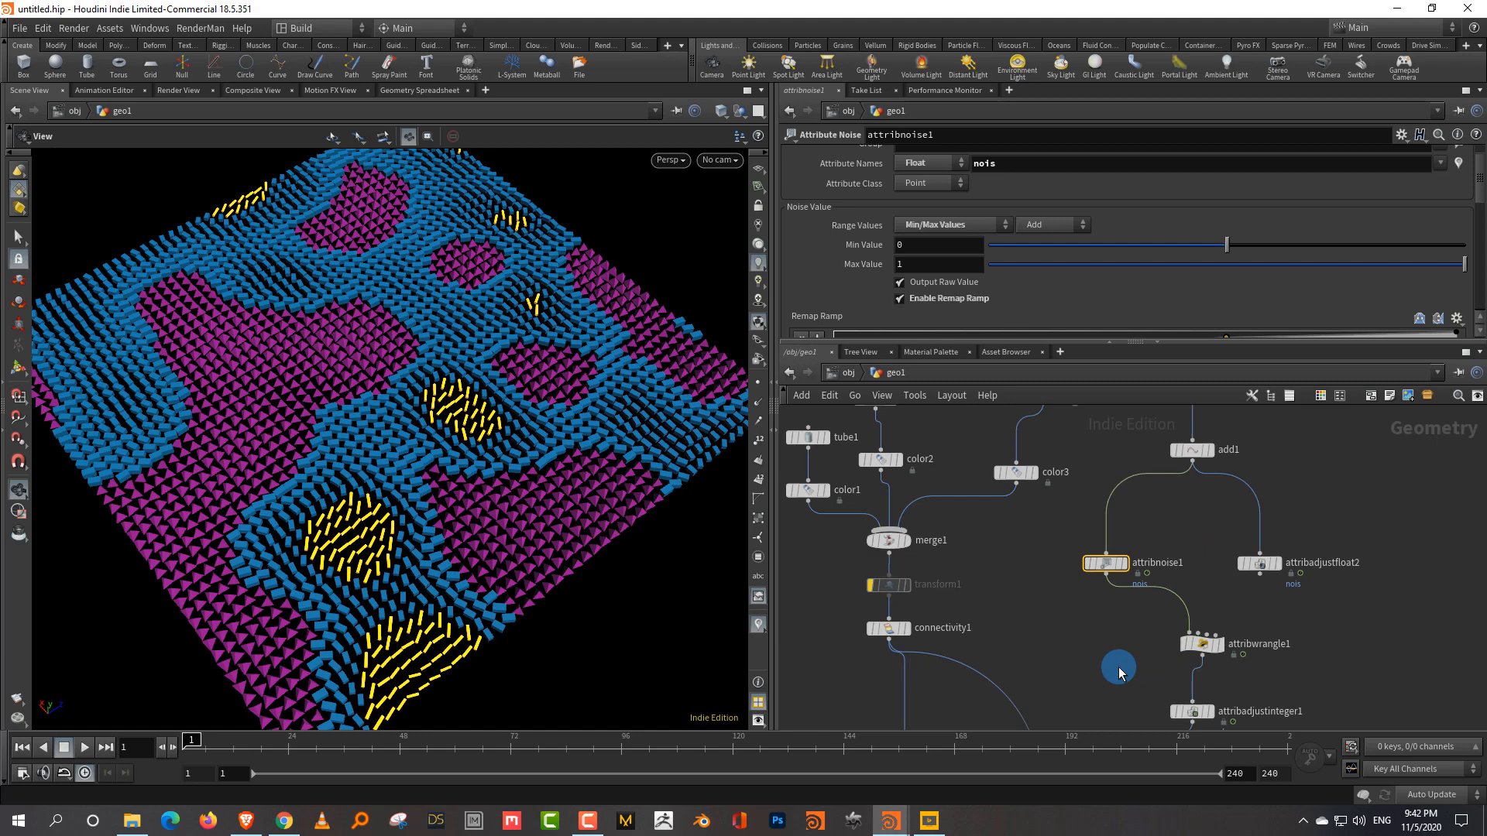
{"action": "left_click", "coordinate": [284, 820]}
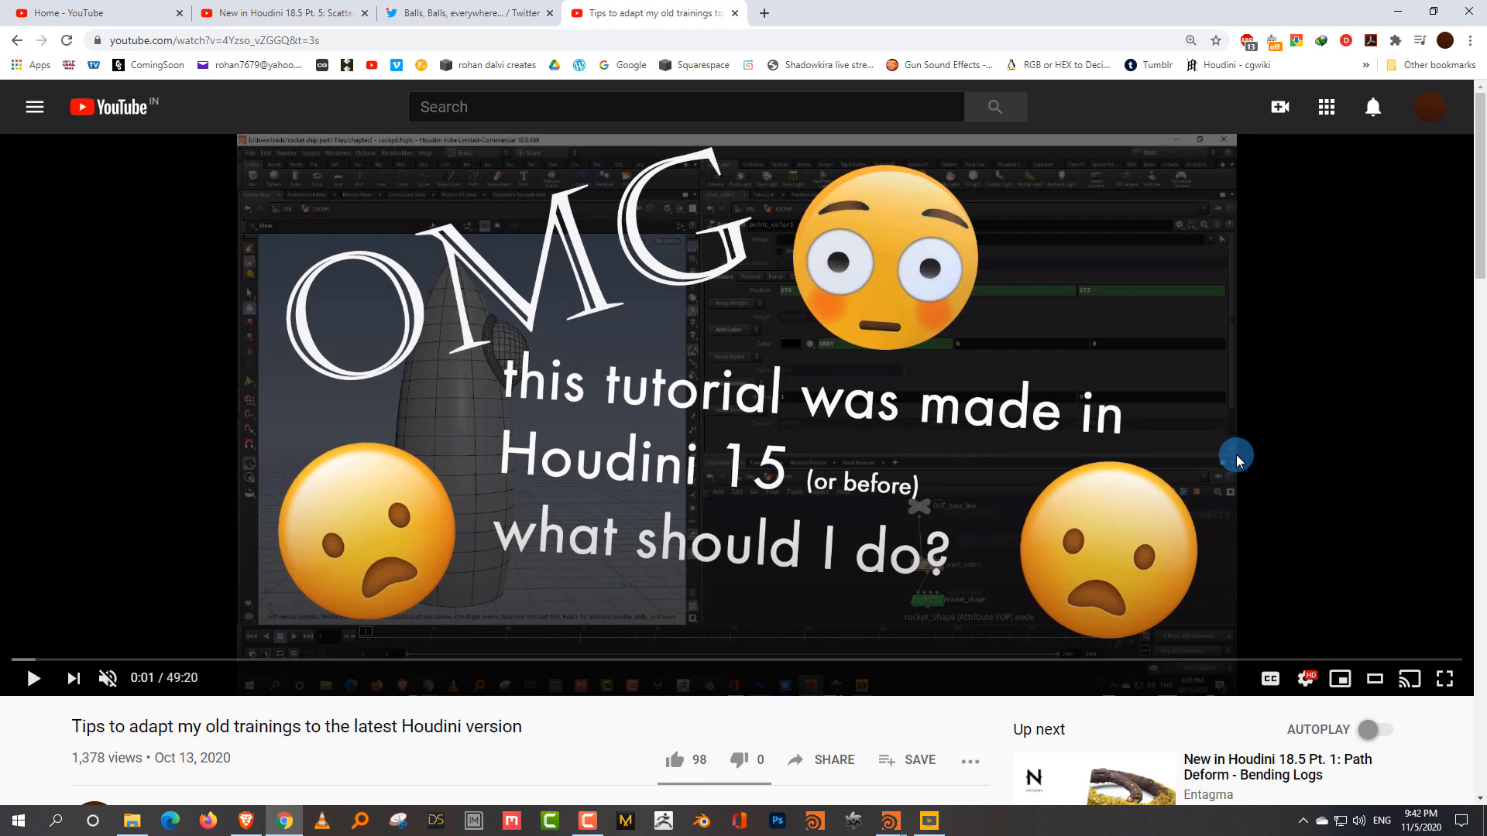
{"action": "left_click", "coordinate": [1408, 17]}
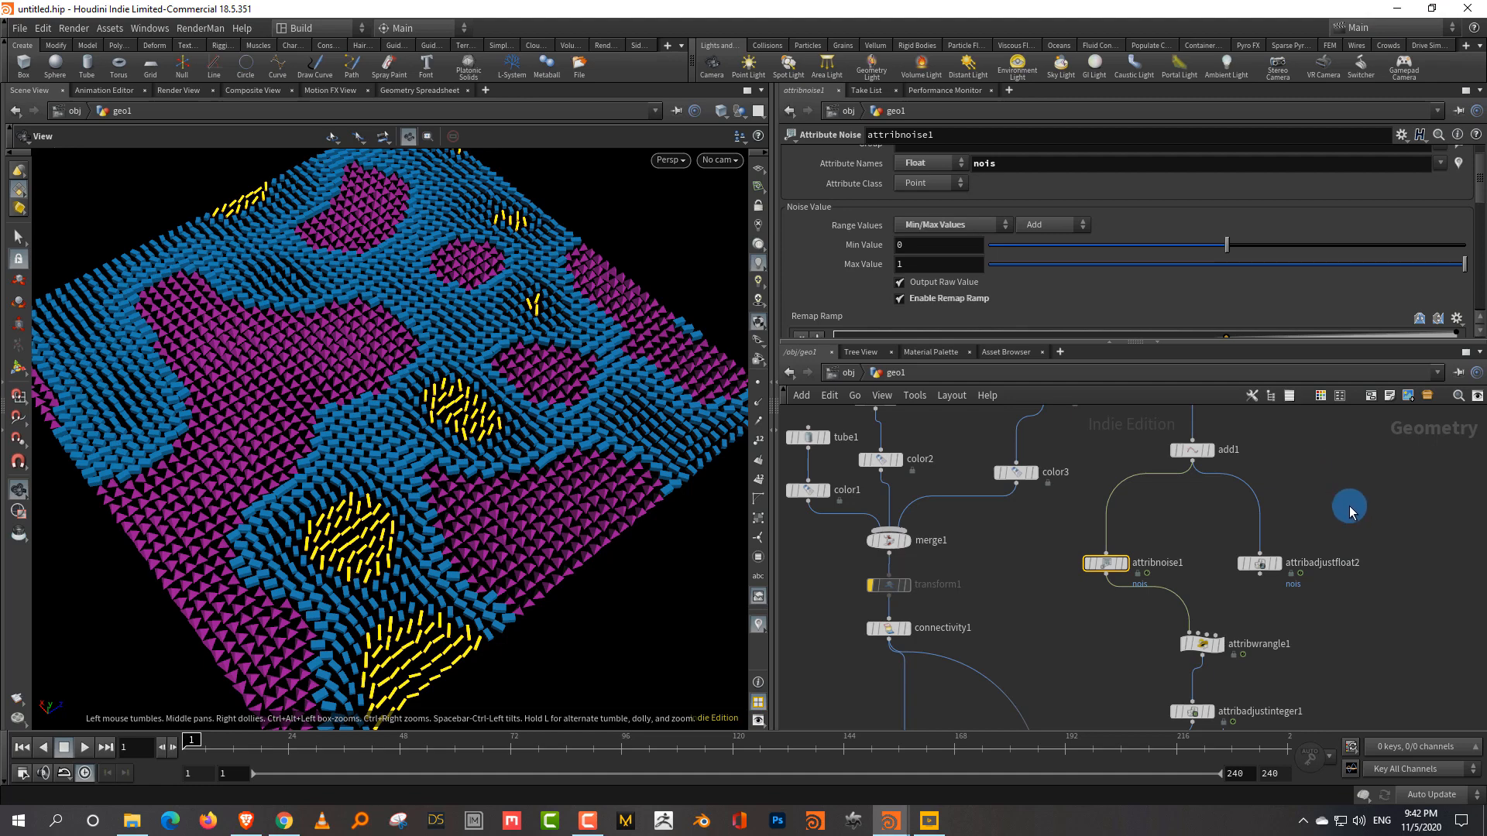
Play the animation of the finished scatter setup and examine the moving noise pattern across the grid.
{"action": "middle_click_drag", "start_coordinate": [1349, 512], "coordinate": [1316, 533]}
{"action": "scroll", "coordinate": [1317, 534], "scroll_direction": "down", "scroll_amount": 3}
{"action": "middle_click_drag", "start_coordinate": [1322, 615], "coordinate": [1312, 548]}
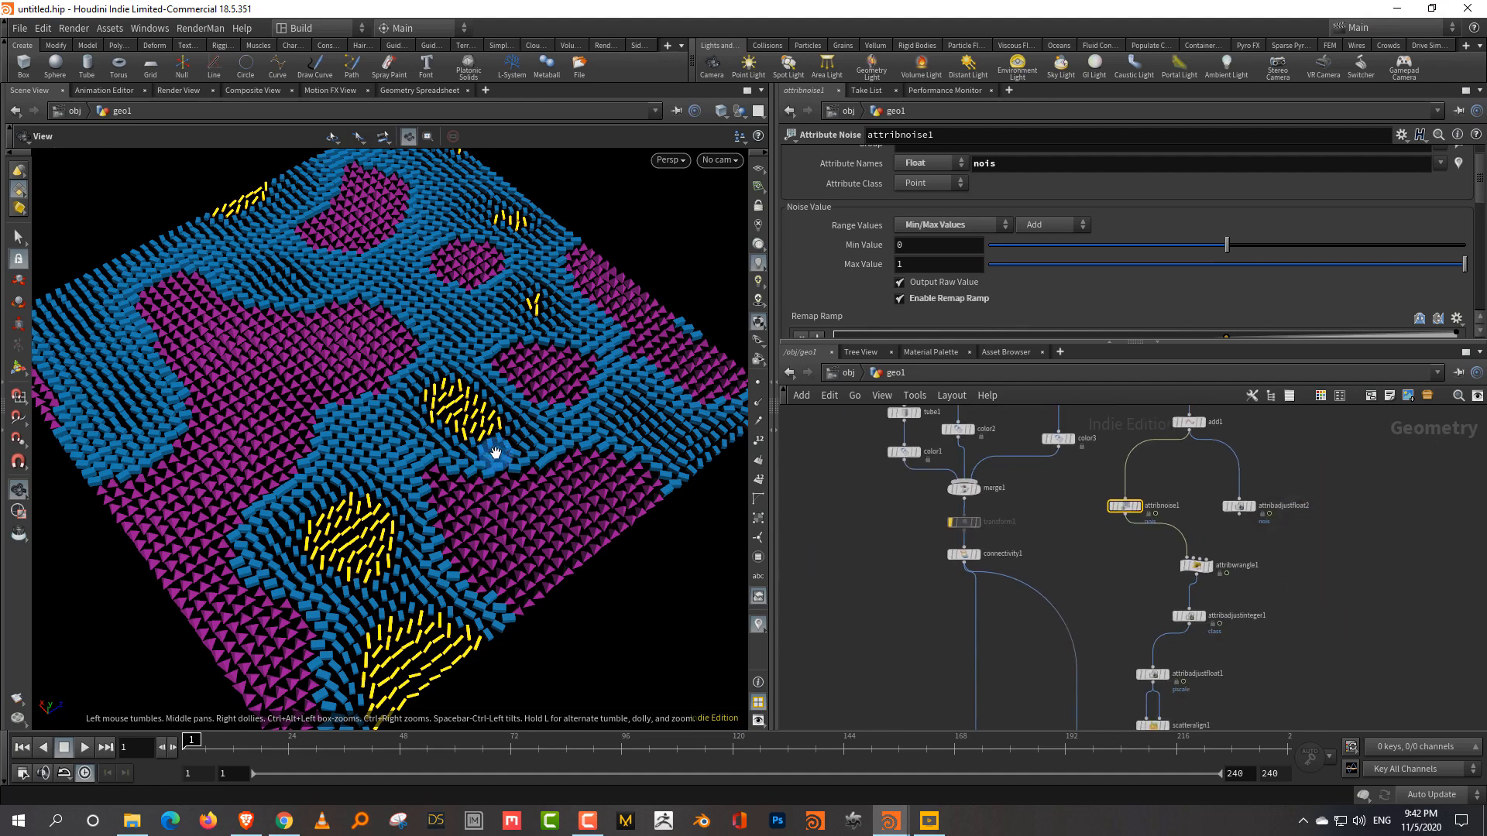
{"action": "scroll", "coordinate": [495, 455], "scroll_direction": "down", "scroll_amount": 2}
{"action": "left_click_drag", "start_coordinate": [492, 501], "coordinate": [484, 484]}
{"action": "left_click", "coordinate": [107, 747]}
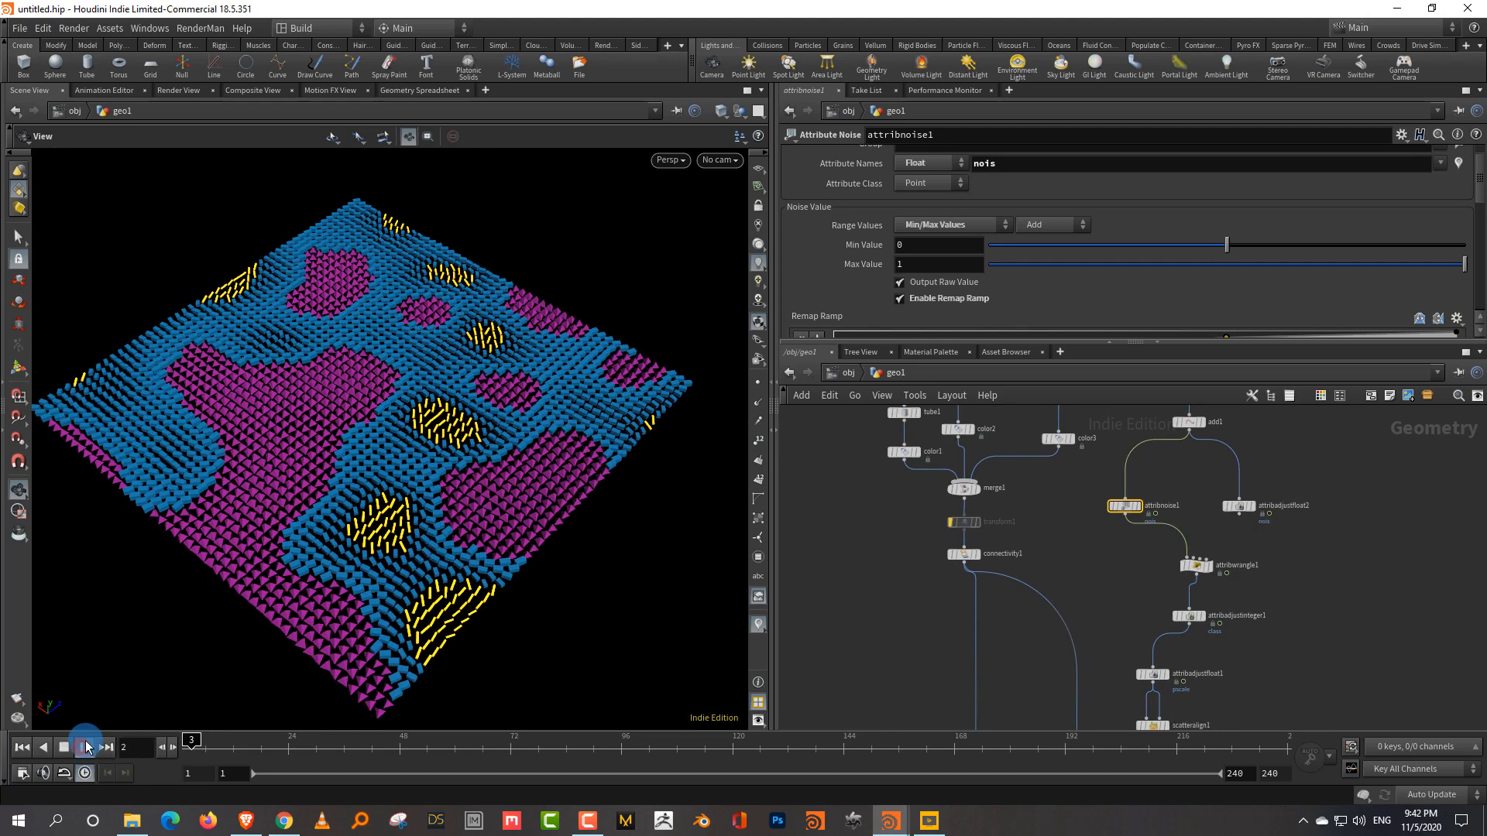
{"action": "left_click_drag", "start_coordinate": [293, 604], "coordinate": [438, 531]}
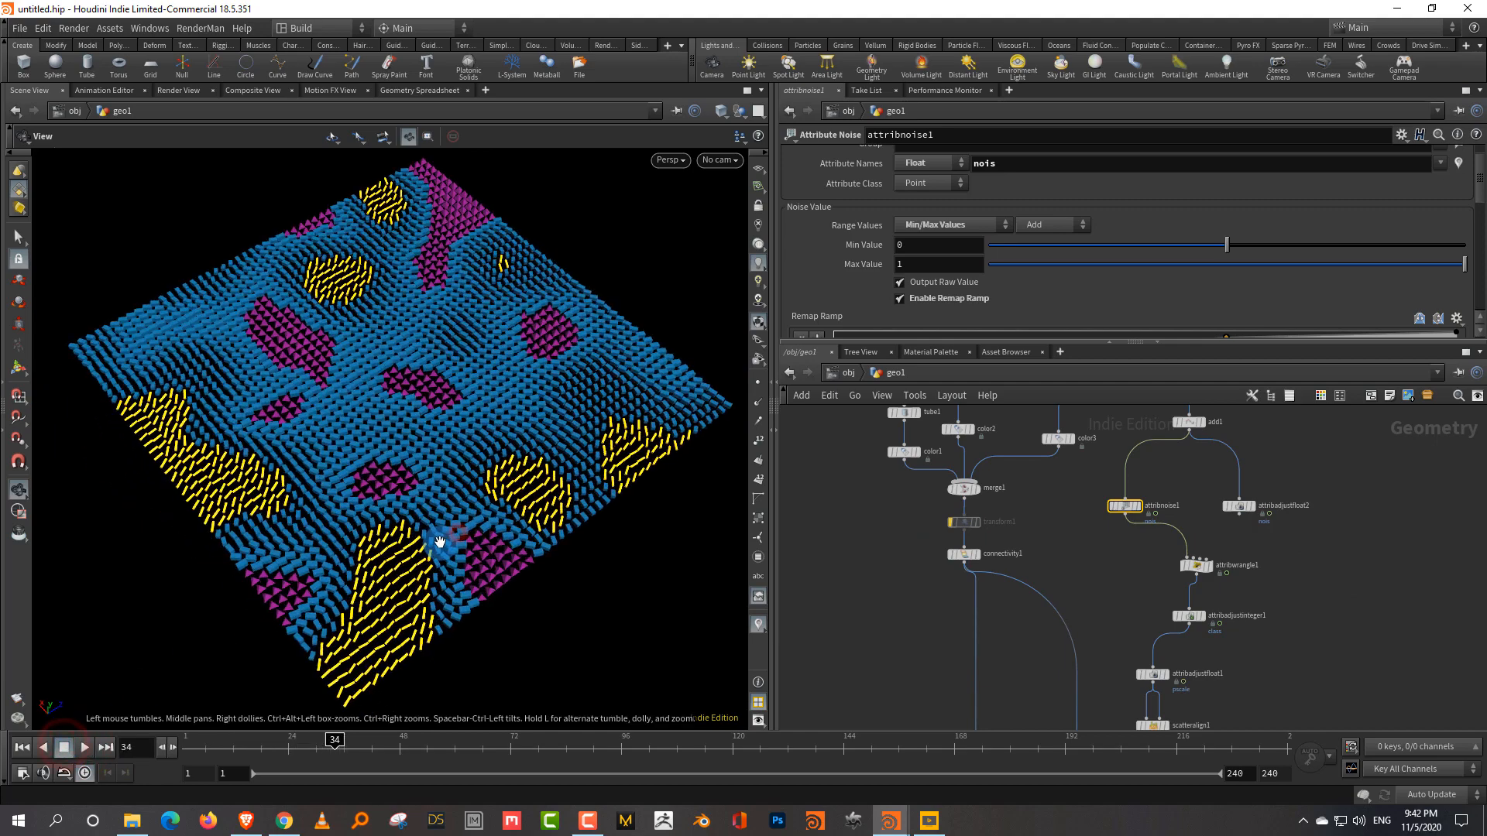
Reposition attribnoise1 beneath add1, disconnect attribadjustfloat2 from add1, and move it aside.
{"action": "middle_click_drag", "start_coordinate": [1195, 533], "coordinate": [1164, 578]}
{"action": "left_click_drag", "start_coordinate": [1105, 556], "coordinate": [1147, 550]}
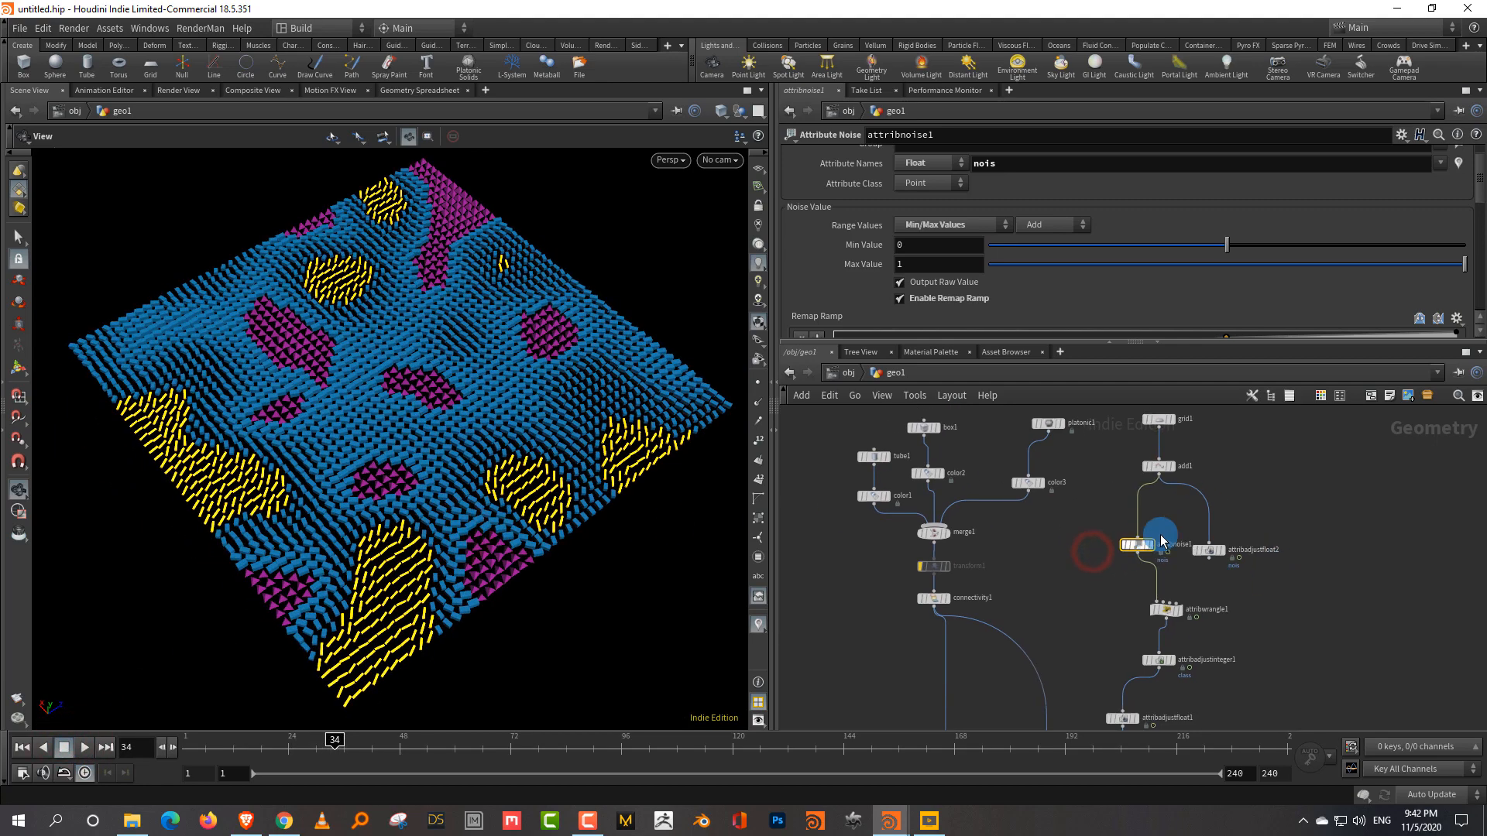
{"action": "left_click", "coordinate": [1209, 544]}
{"action": "left_click", "coordinate": [1267, 516]}
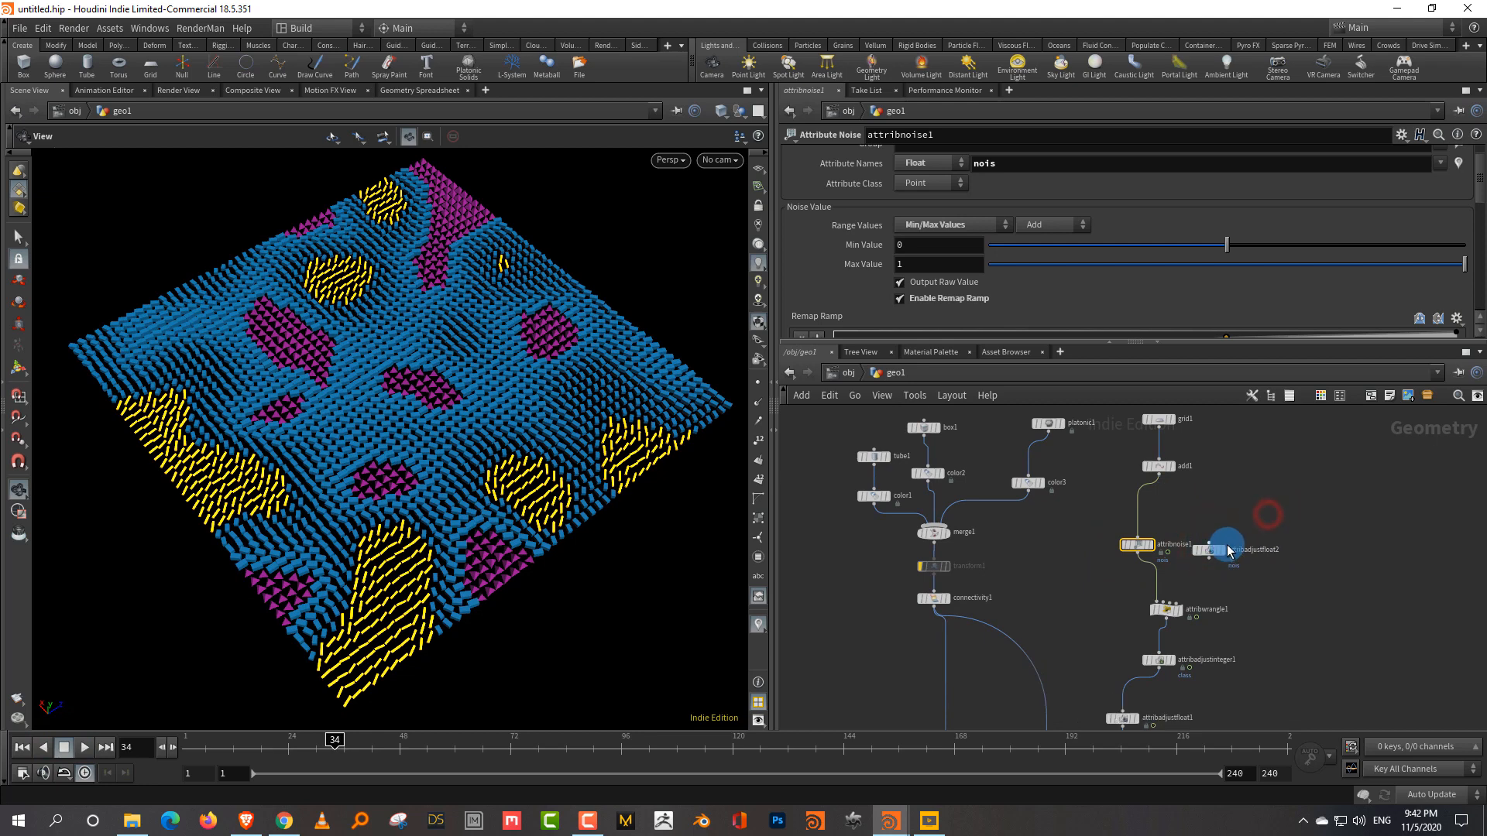
{"action": "left_click_drag", "start_coordinate": [1278, 505], "coordinate": [1107, 571]}
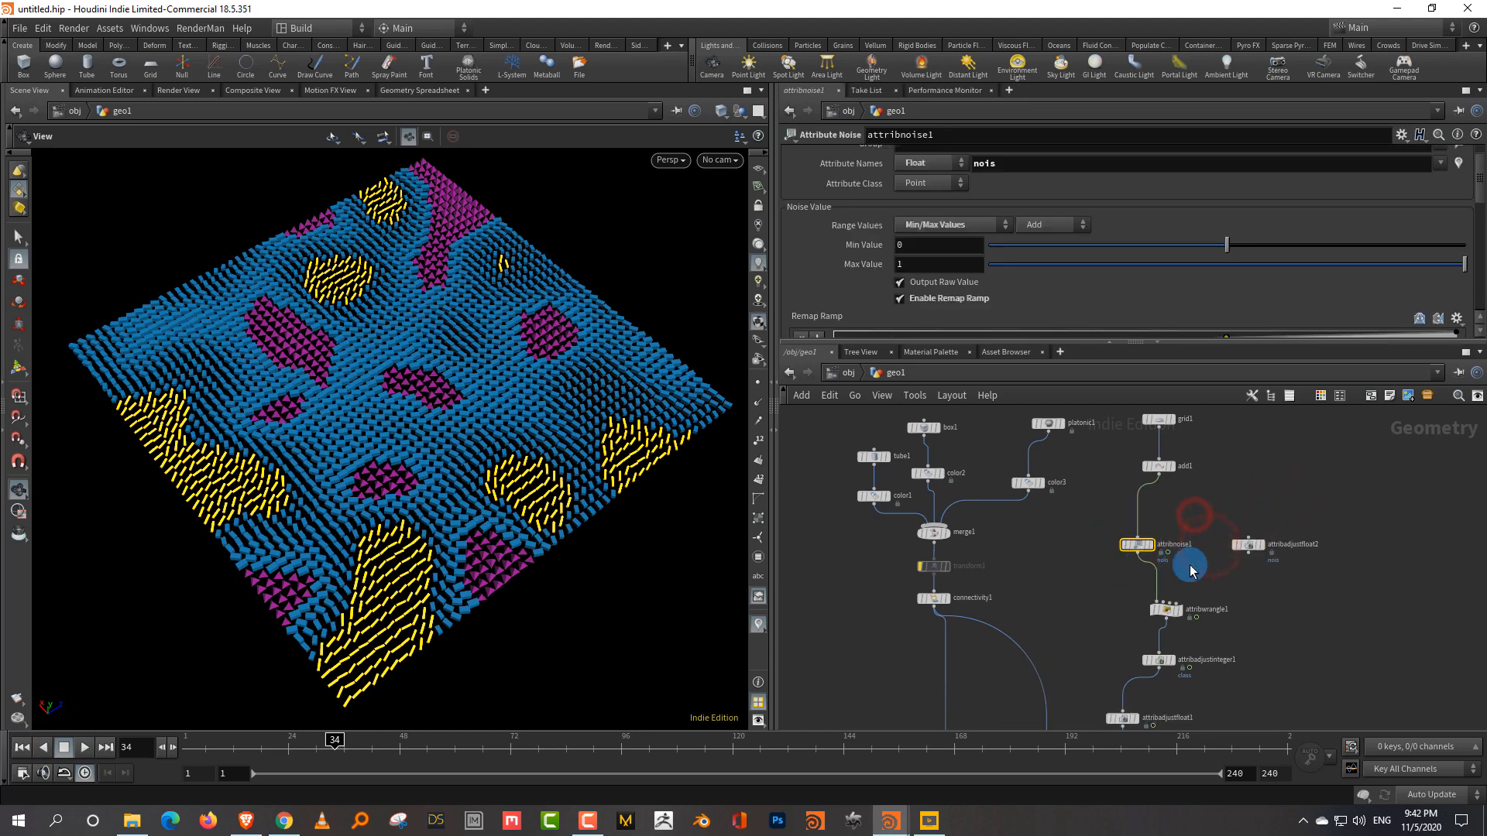
Review the settings of attribadjustfloat2, attribadjustfloat1 and attribfrompieces1 in the scatter network.
{"action": "key", "text": "Tab"}
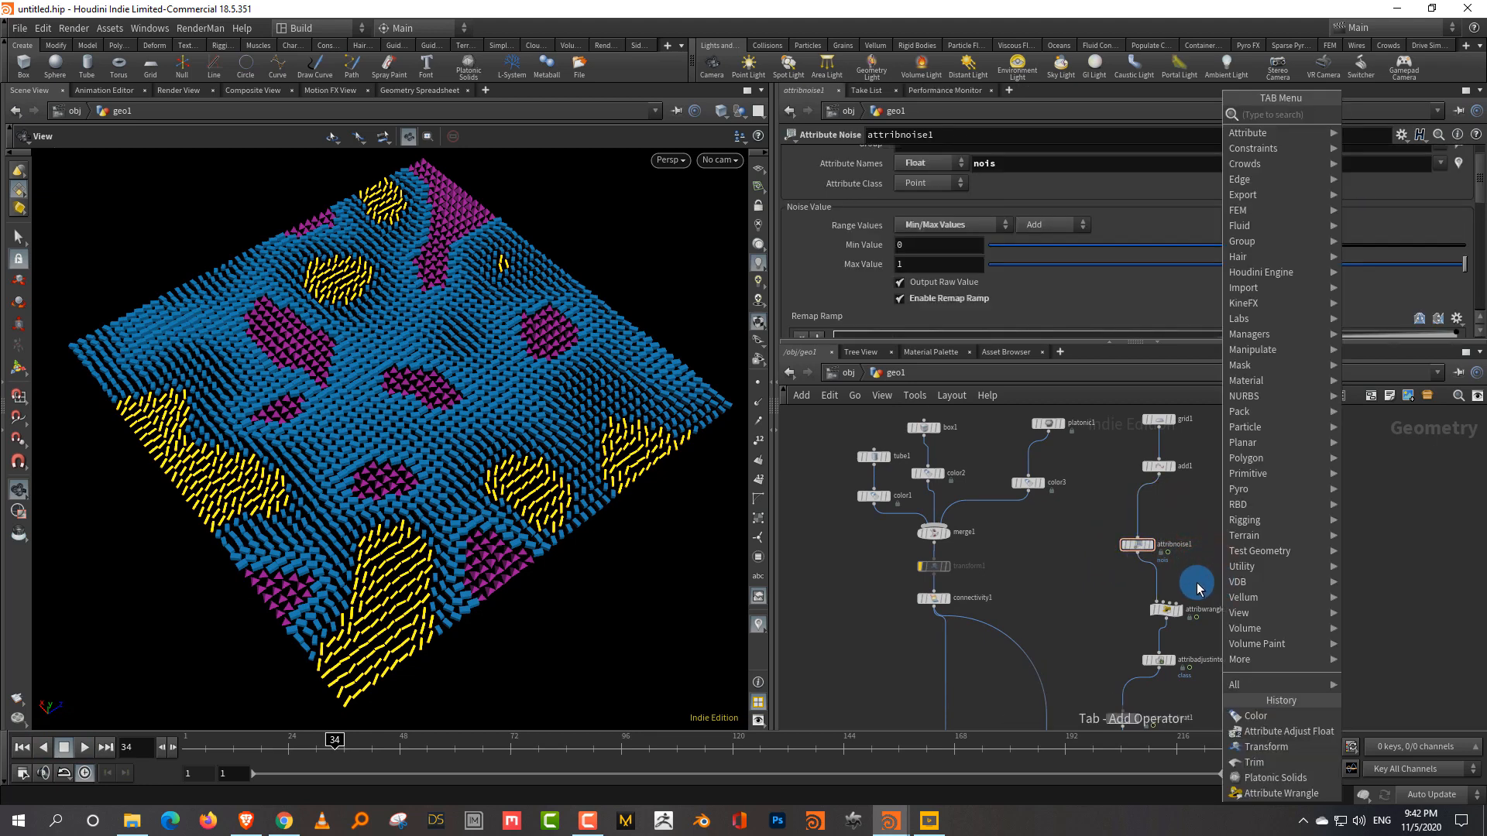
{"action": "left_click", "coordinate": [1198, 586]}
{"action": "left_click", "coordinate": [1247, 545]}
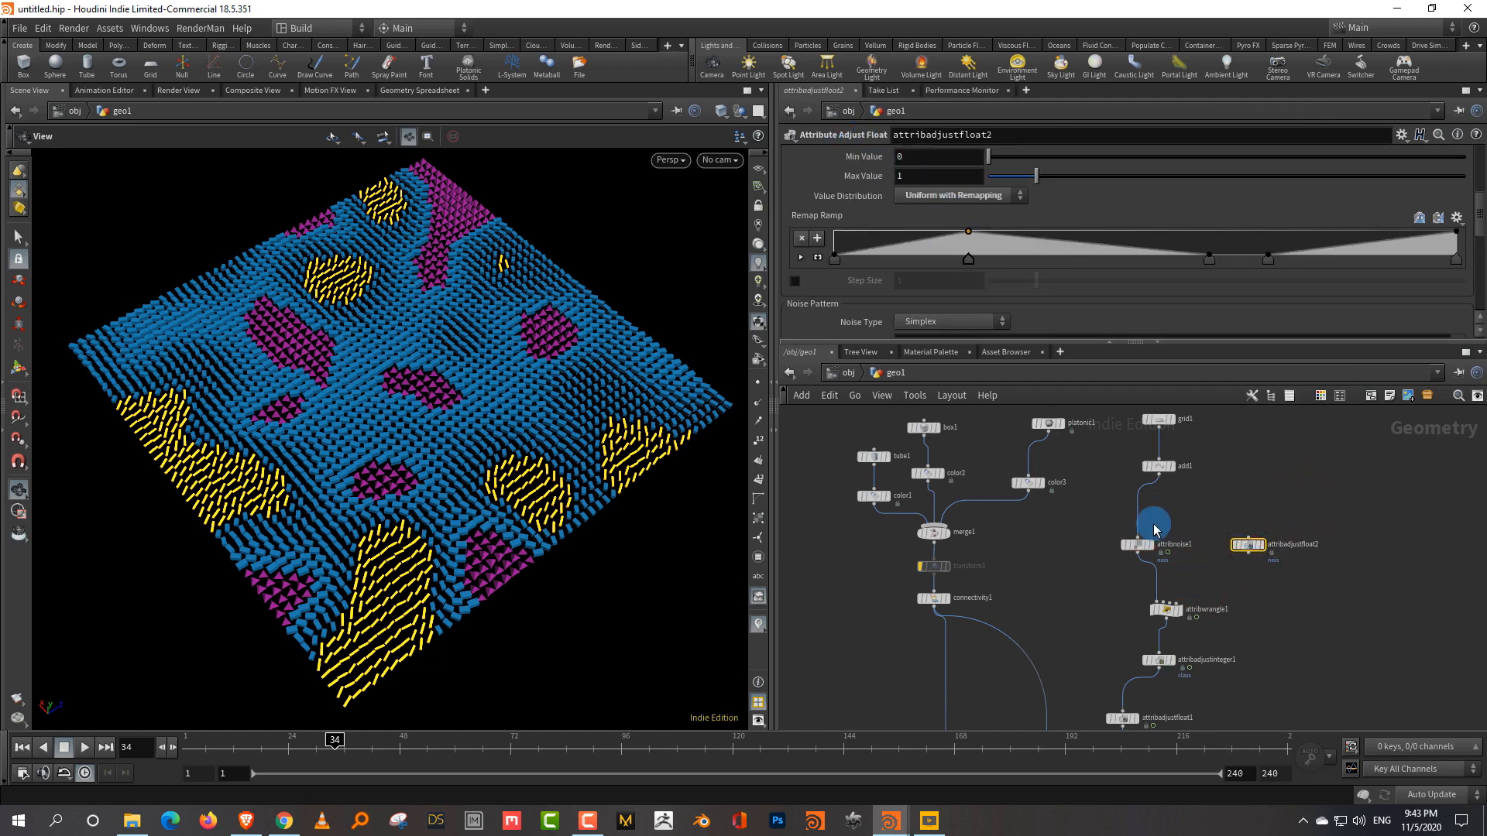
{"action": "left_click", "coordinate": [1159, 661]}
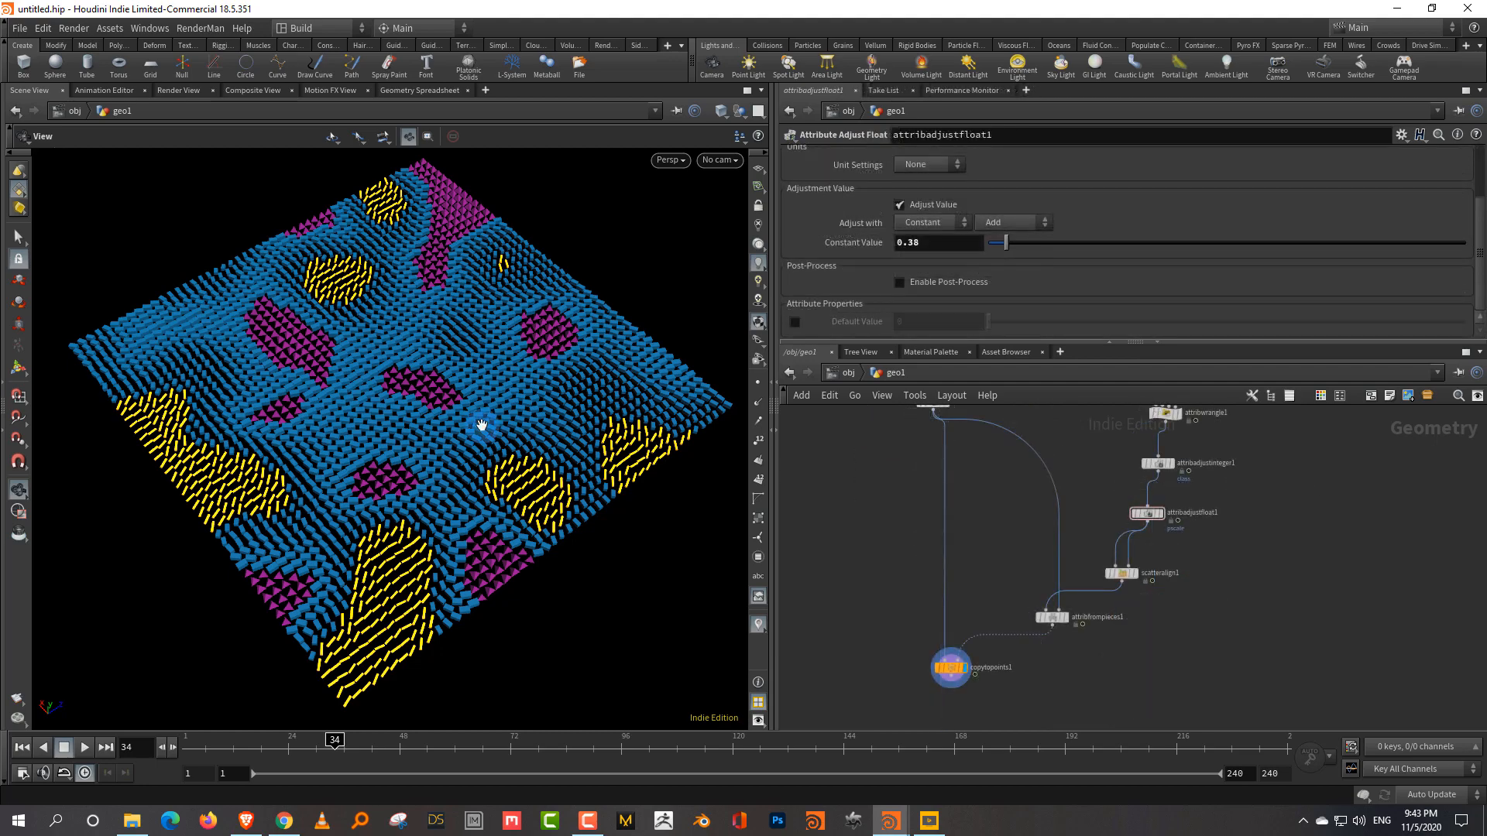
{"action": "left_click_drag", "start_coordinate": [495, 457], "coordinate": [574, 441]}
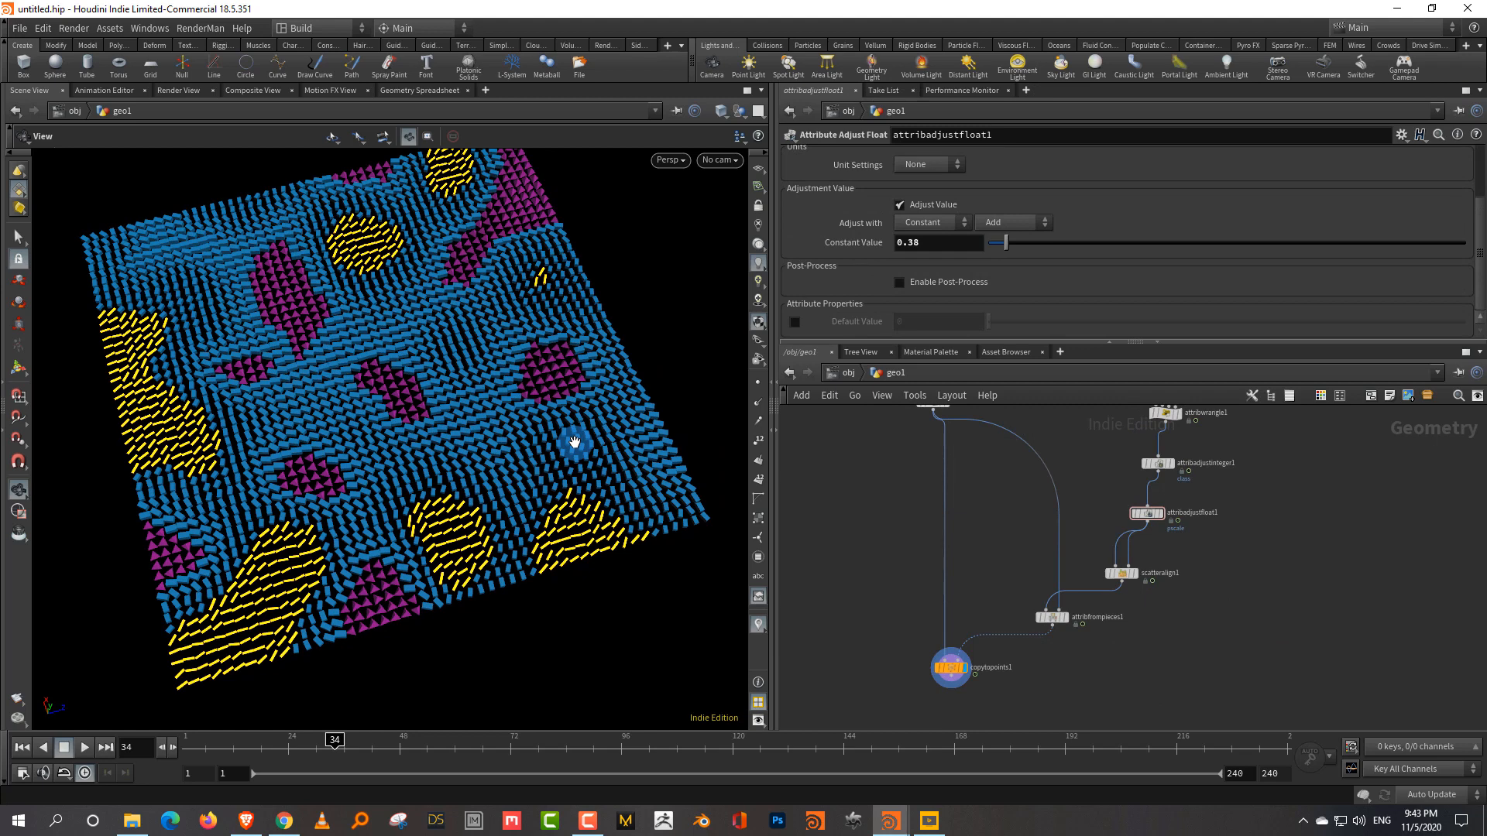
{"action": "scroll", "coordinate": [1117, 670], "scroll_direction": "up", "scroll_amount": 3}
{"action": "left_click", "coordinate": [1028, 603]}
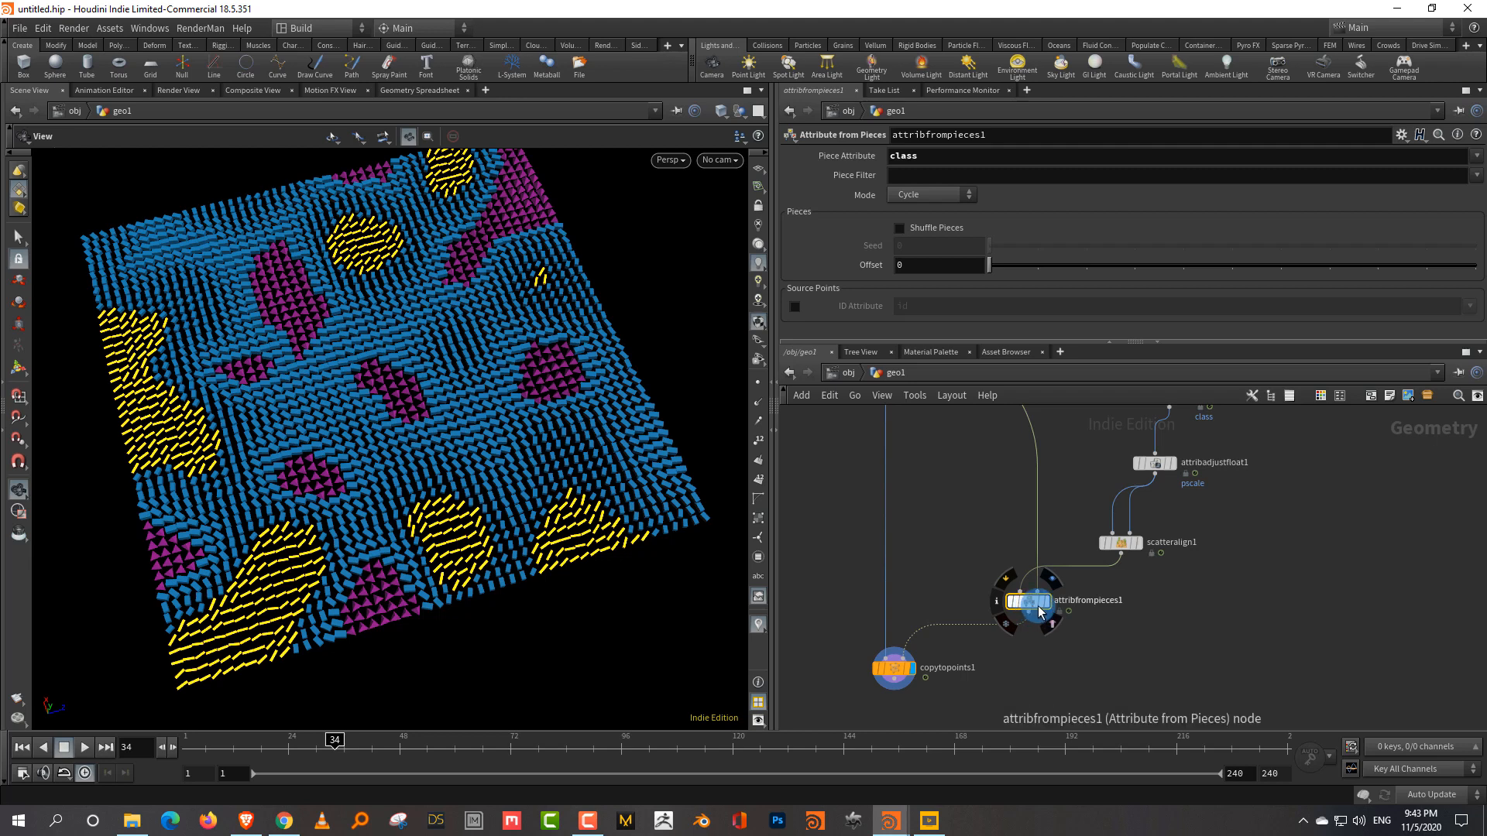
{"action": "left_click", "coordinate": [1120, 649]}
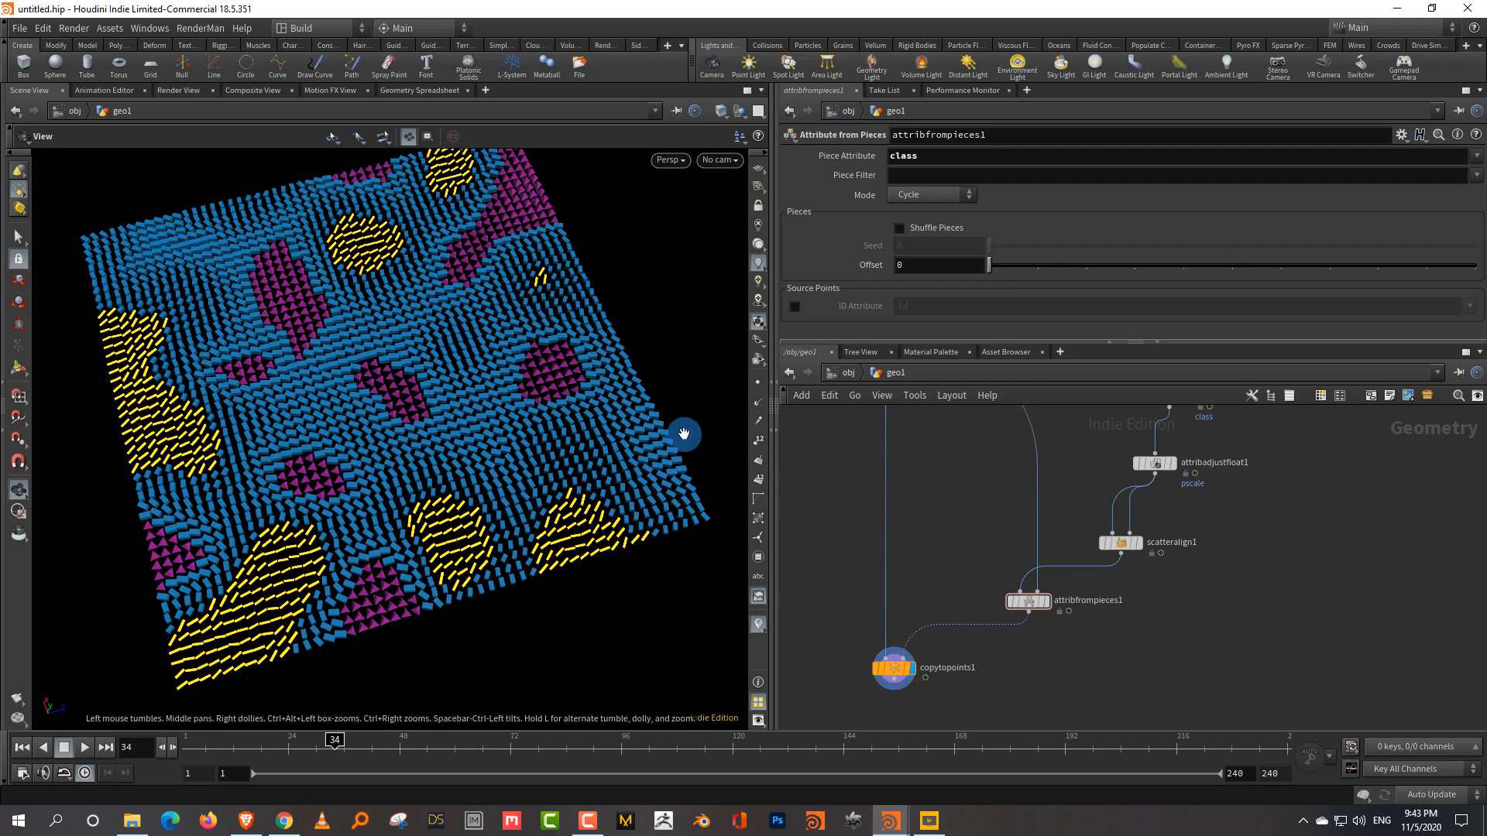
In the second Houdini window, add a Grid node with 50 rows and 50 columns.
{"action": "left_click", "coordinate": [897, 829]}
{"action": "left_click", "coordinate": [1006, 740]}
{"action": "left_click", "coordinate": [1167, 500]}
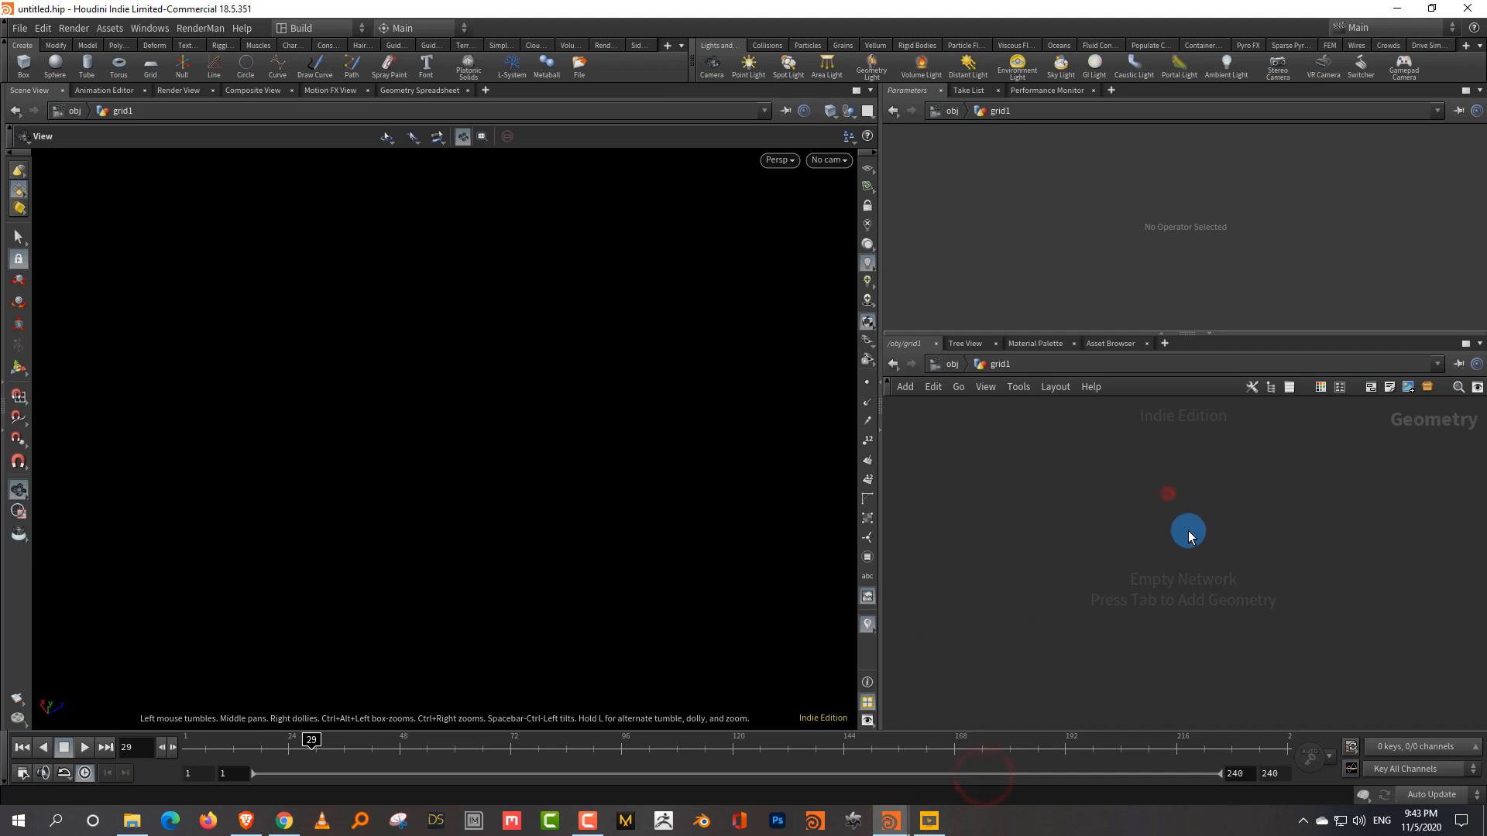
{"action": "key", "text": "Tab"}
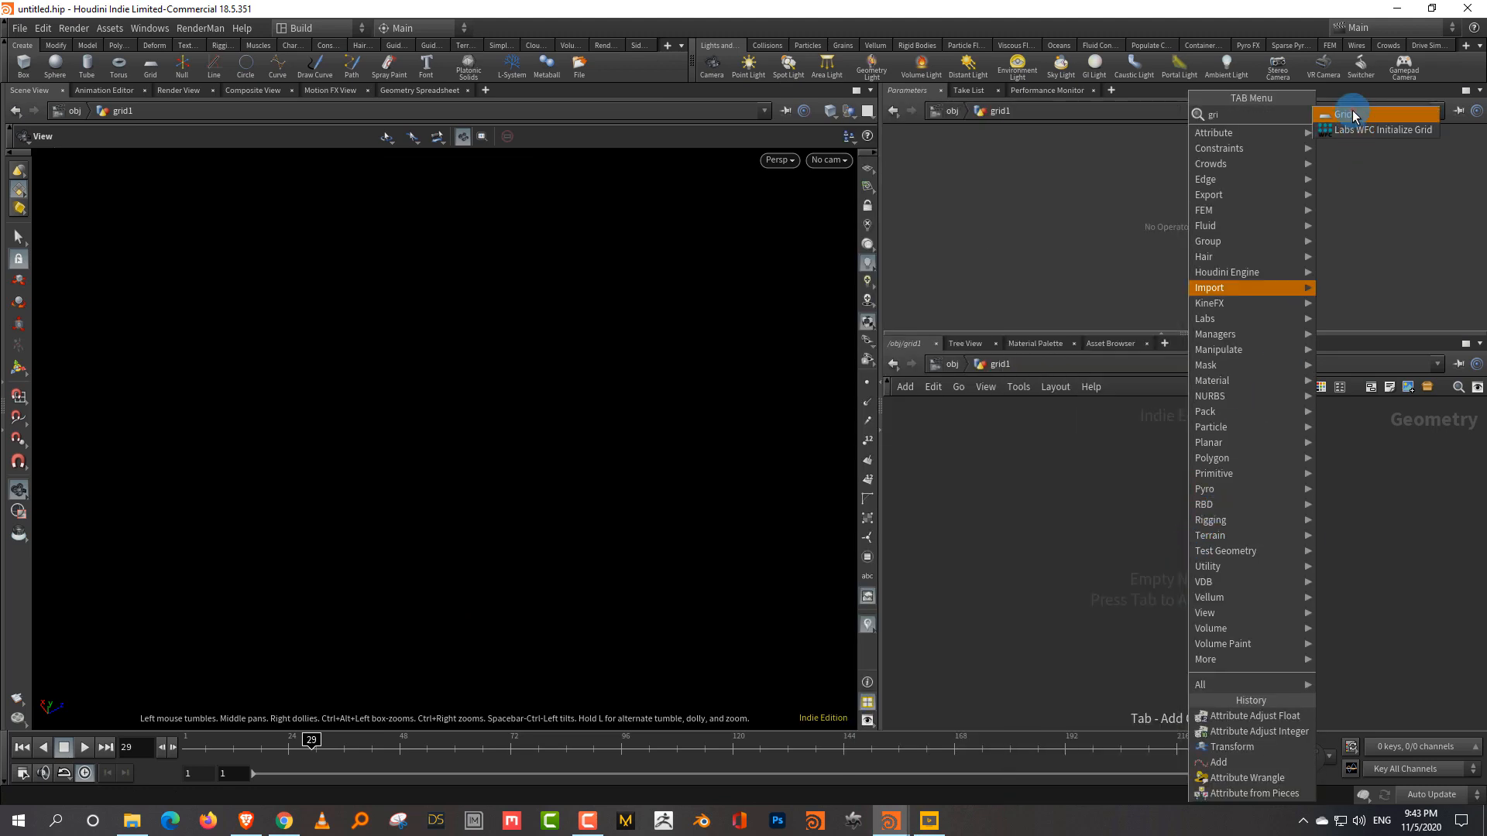
{"action": "left_click", "coordinate": [1338, 120]}
{"action": "left_click", "coordinate": [1013, 278]}
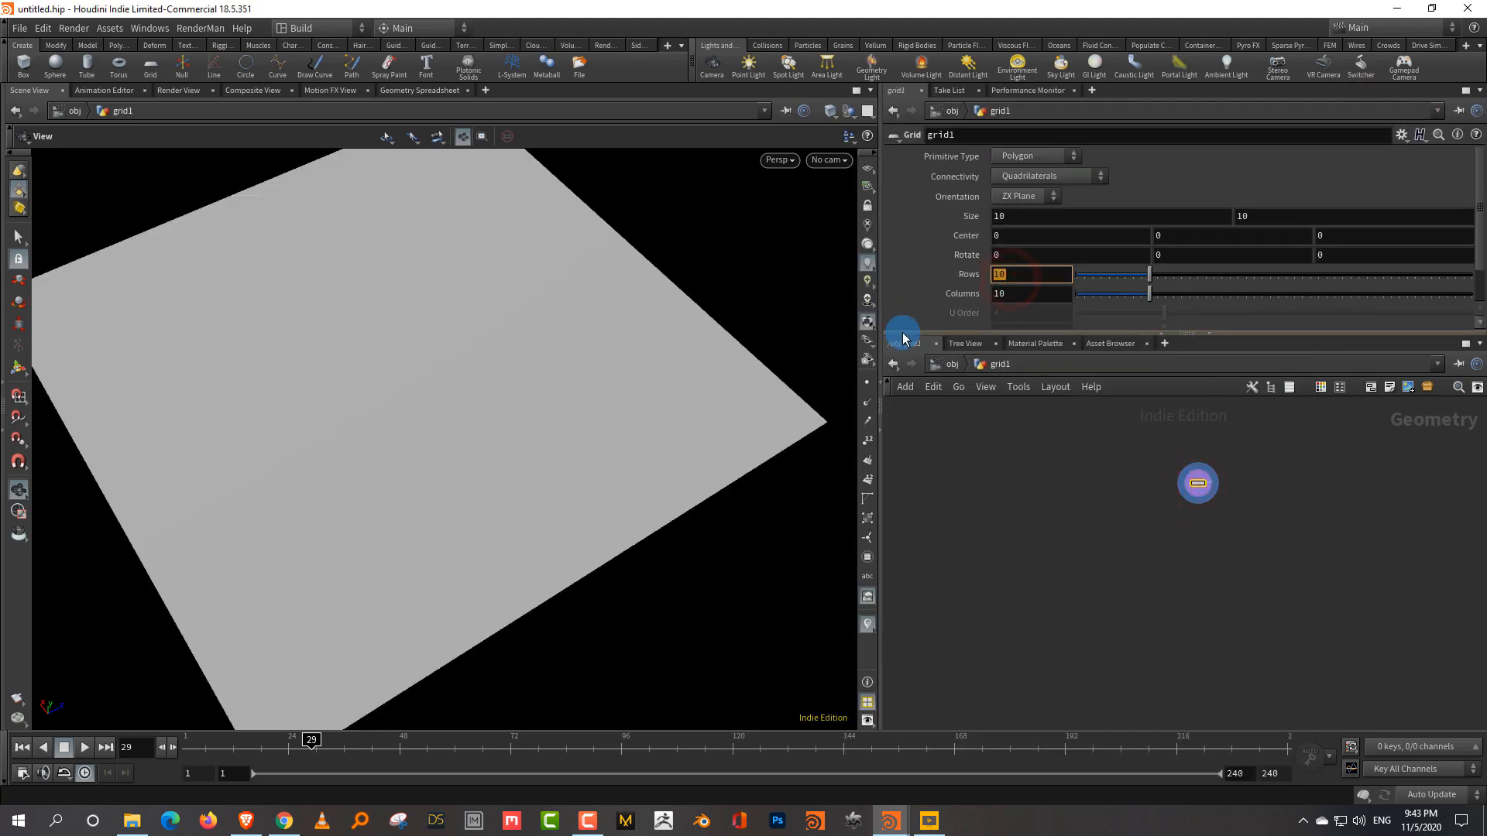
{"action": "key", "text": "Tab"}
{"action": "type", "text": "50"}
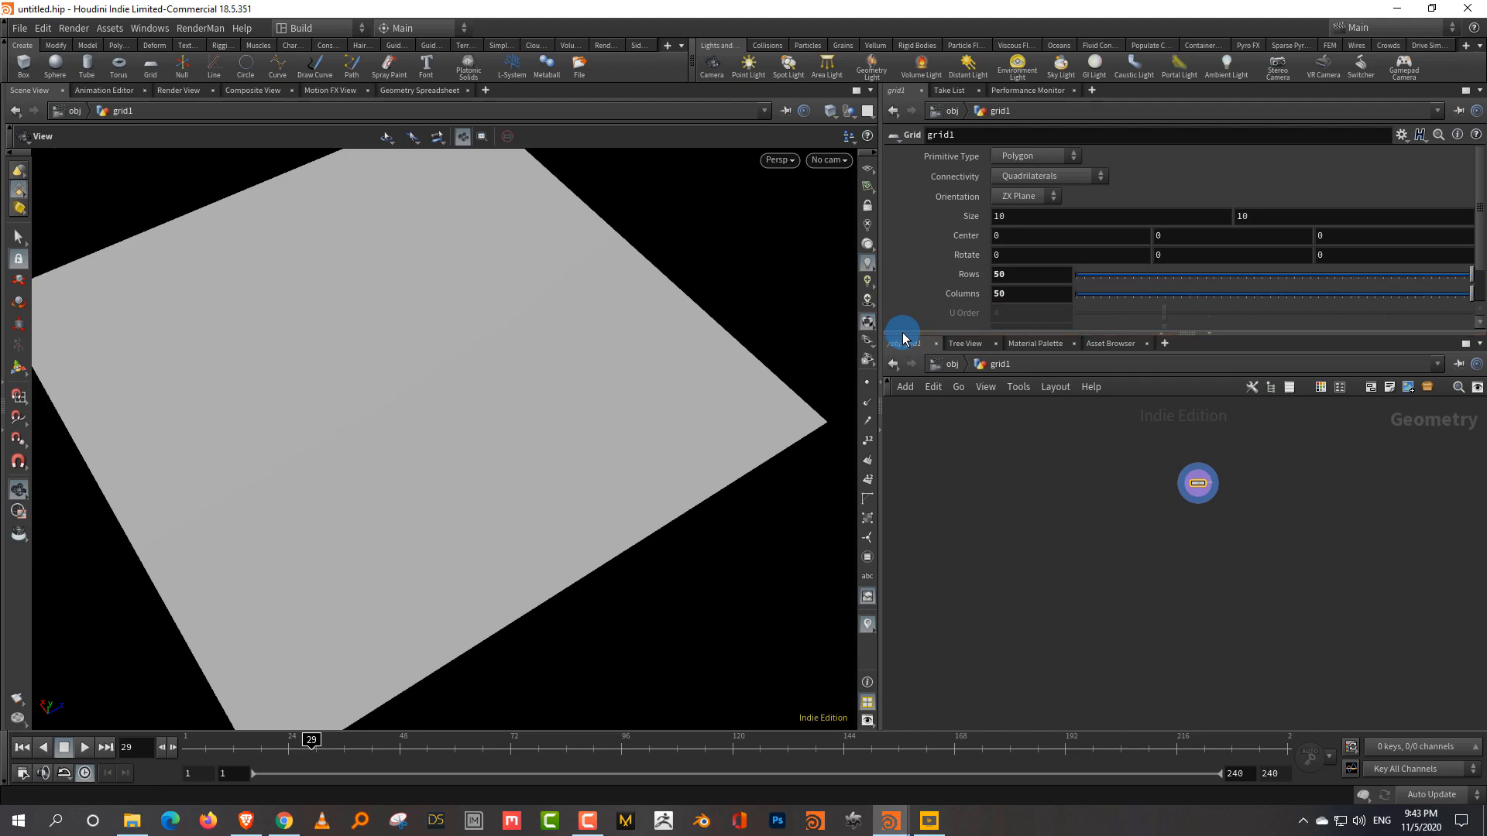
Show the grid as wireframe and frame it in the viewport.
{"action": "type", "text": "w"}
{"action": "left_click_drag", "start_coordinate": [581, 456], "coordinate": [544, 465]}
{"action": "right_click_drag", "start_coordinate": [544, 465], "coordinate": [536, 478]}
{"action": "left_click", "coordinate": [1180, 549]}
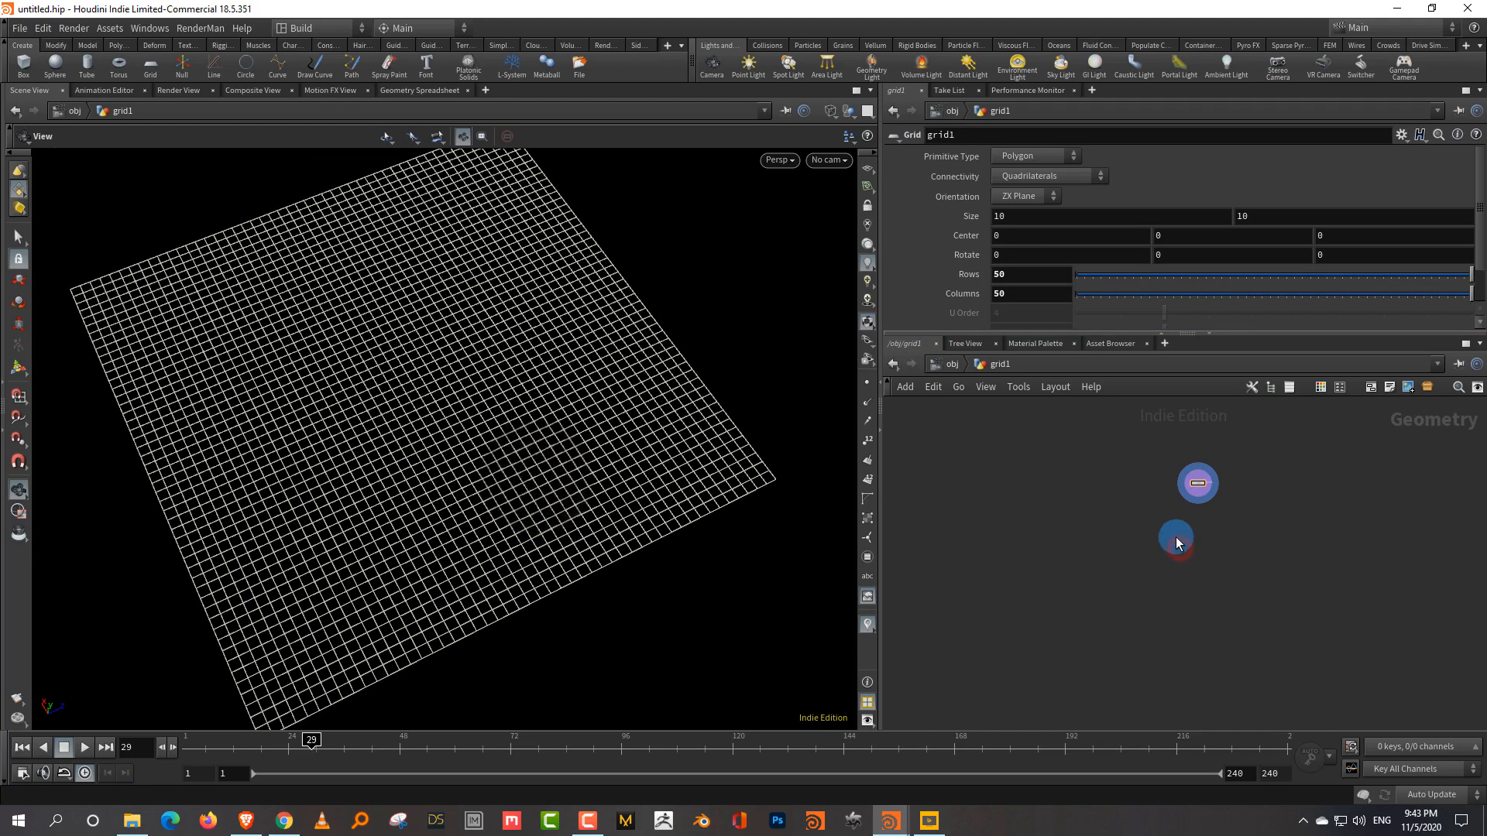
Add an Attribute Wrangle node below grid1, connect the grid to its first input, and display it.
{"action": "scroll", "coordinate": [1213, 533], "scroll_direction": "up", "scroll_amount": 2}
{"action": "key", "text": "Tab"}
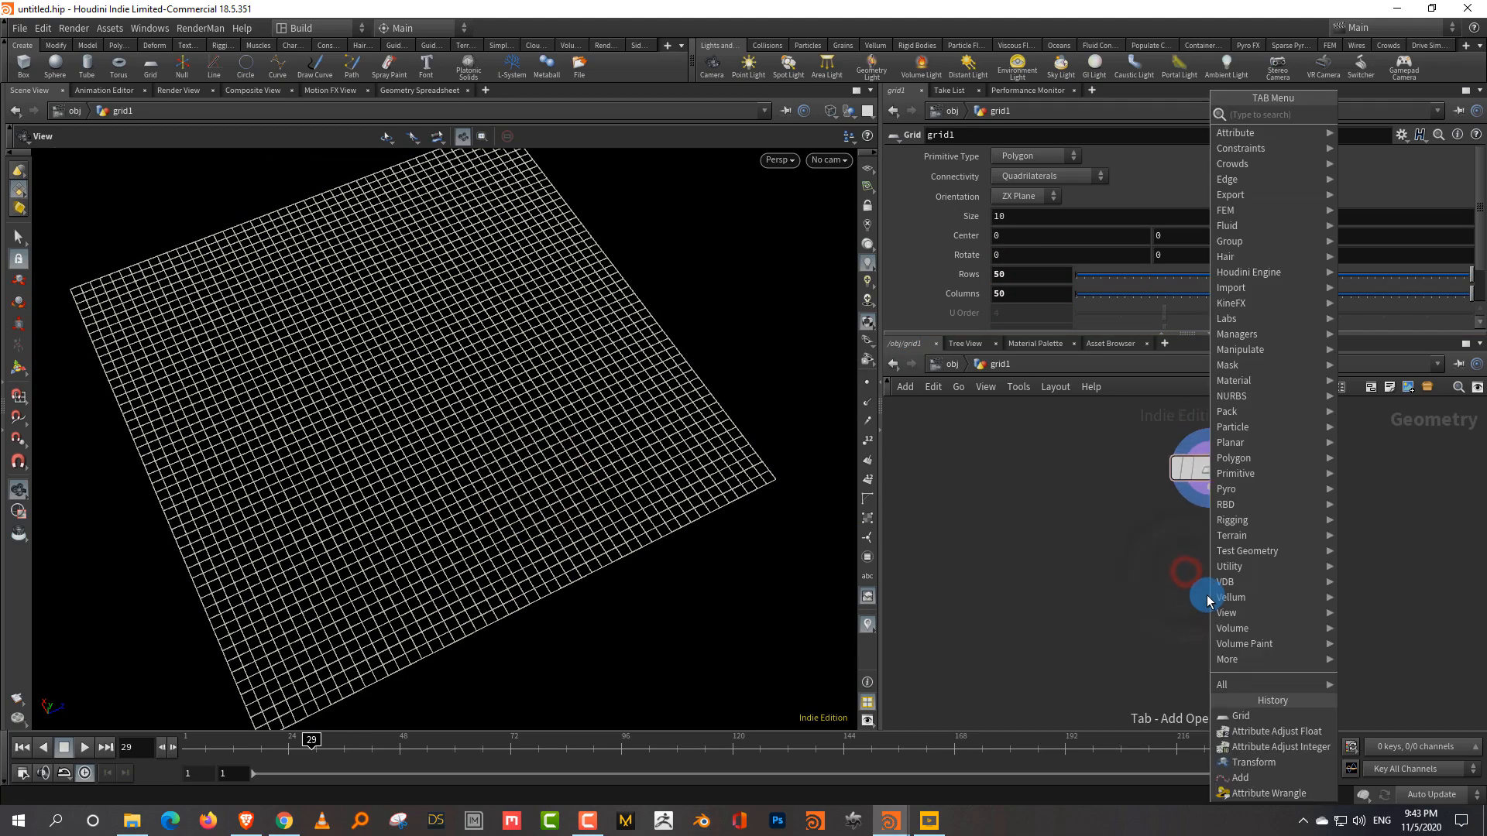
{"action": "type", "text": "wr"}
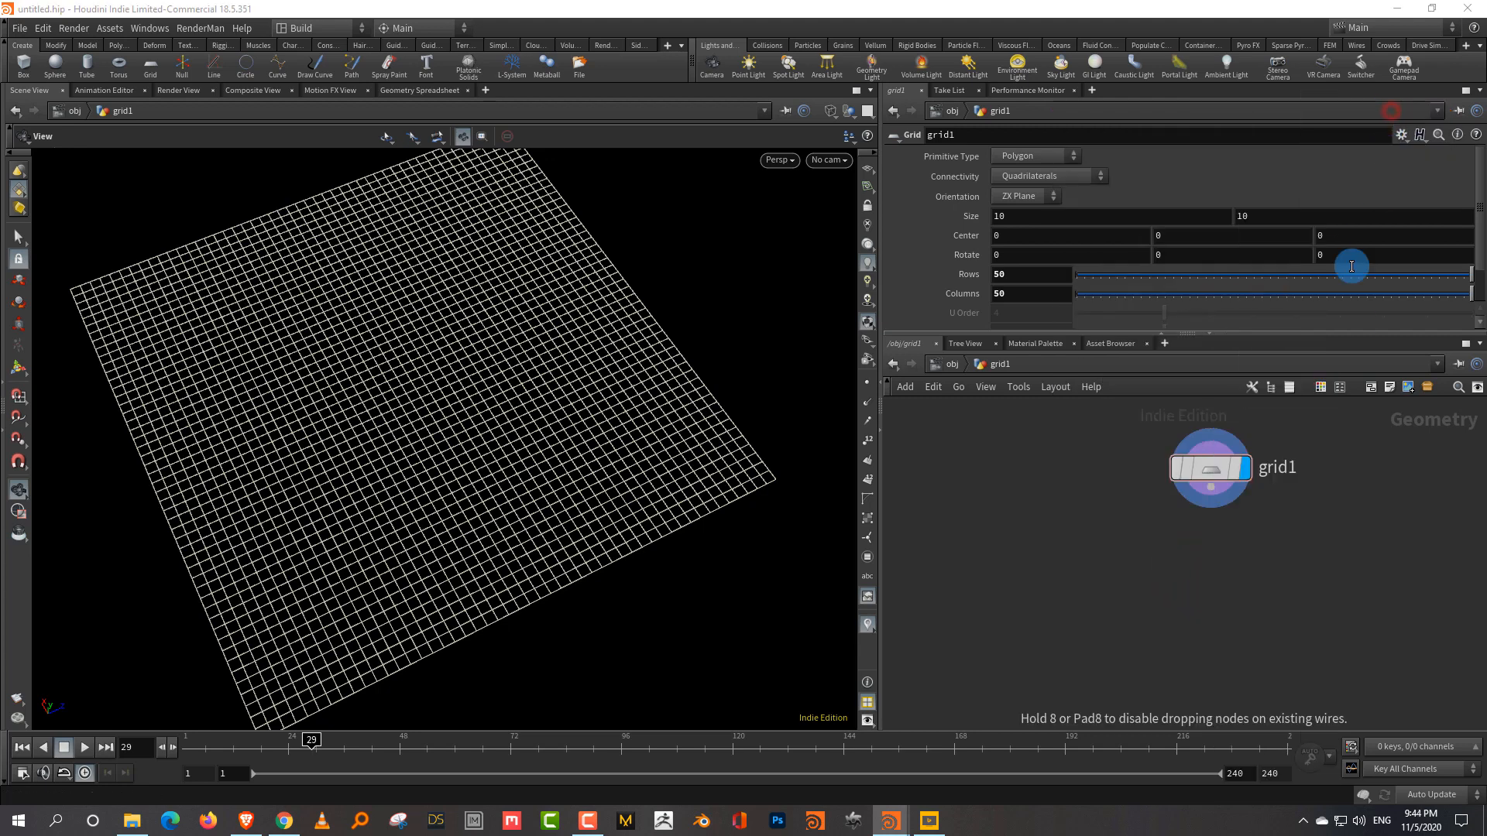
{"action": "left_click", "coordinate": [1392, 115]}
{"action": "left_click", "coordinate": [1183, 612]}
{"action": "left_click_drag", "start_coordinate": [1208, 499], "coordinate": [1158, 593]}
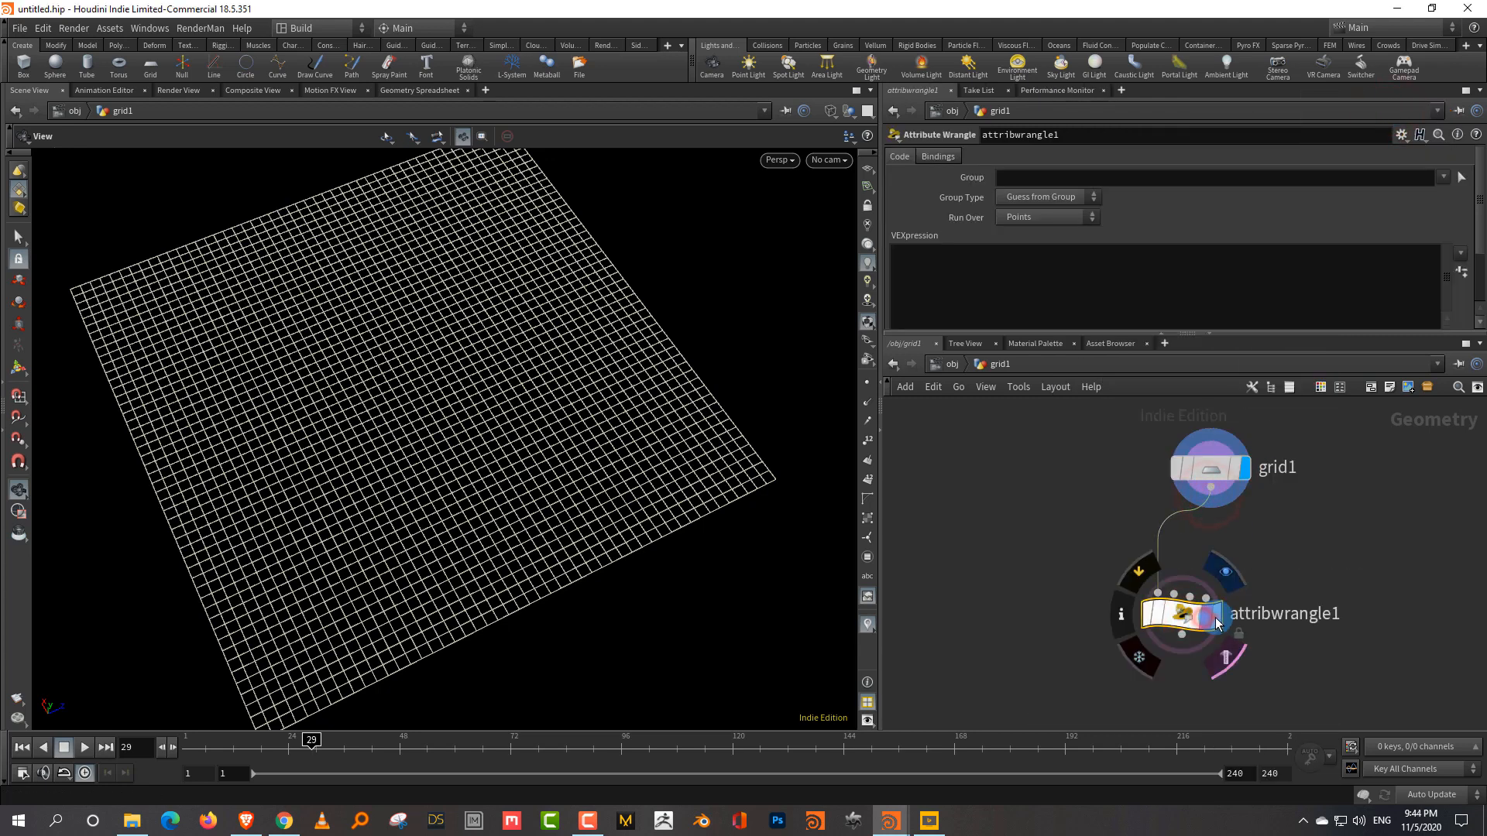
Enter the VEX expression @N = @N; in the wrangle to create point normals.
{"action": "left_click", "coordinate": [1049, 316]}
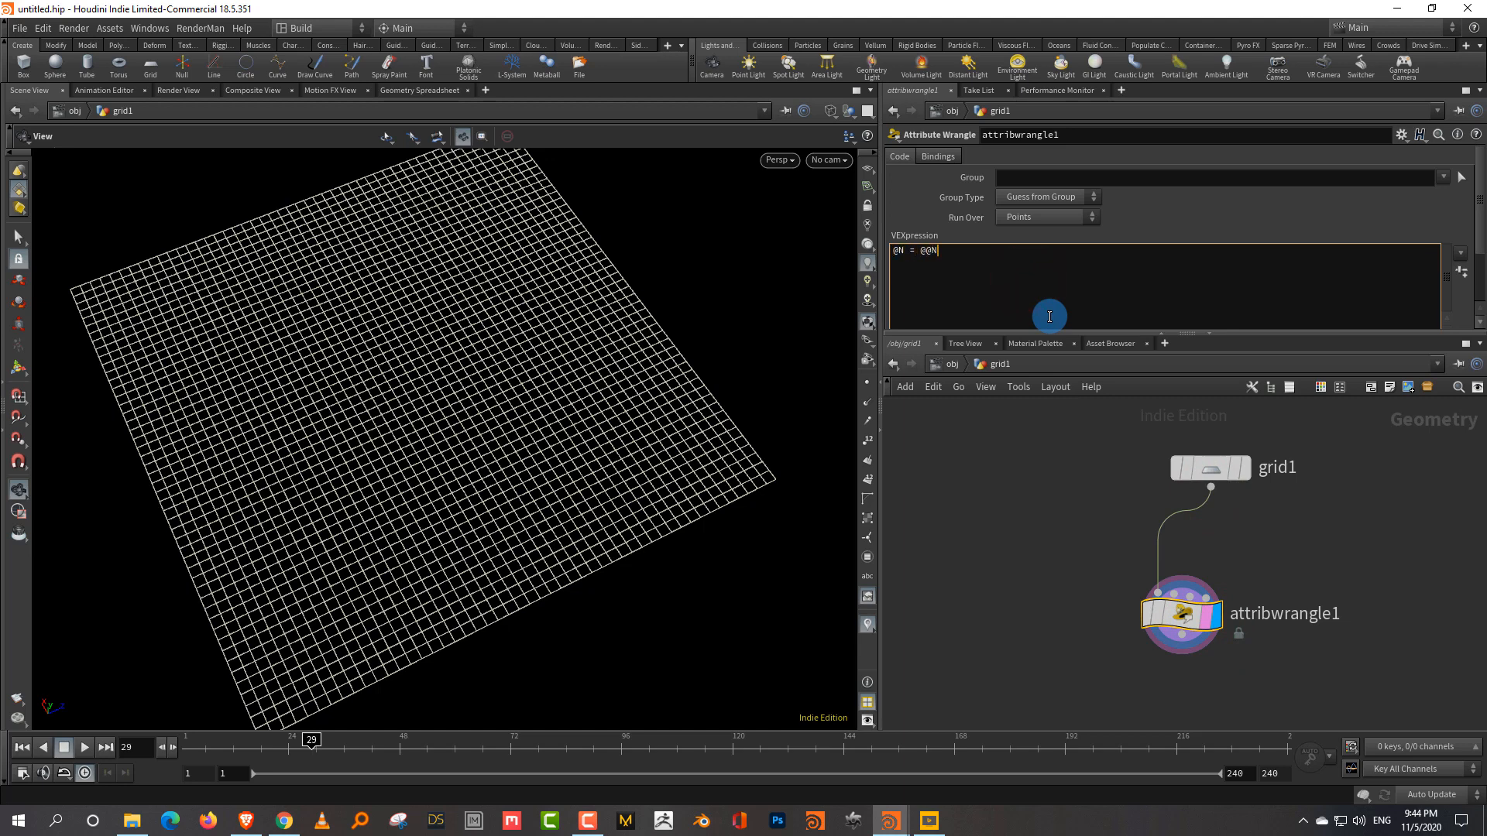
{"action": "key", "text": "Left"}
{"action": "key", "text": "Left"}
{"action": "key", "text": "BackSpace"}
{"action": "key", "text": "ctrl+Return"}
Append and display an Add node after attribwrangle1, with Delete Geometry But Keep the Points enabled.
{"action": "middle_click_drag", "start_coordinate": [1108, 693], "coordinate": [1112, 596]}
{"action": "key", "text": "Tab"}
{"action": "type", "text": "ad"}
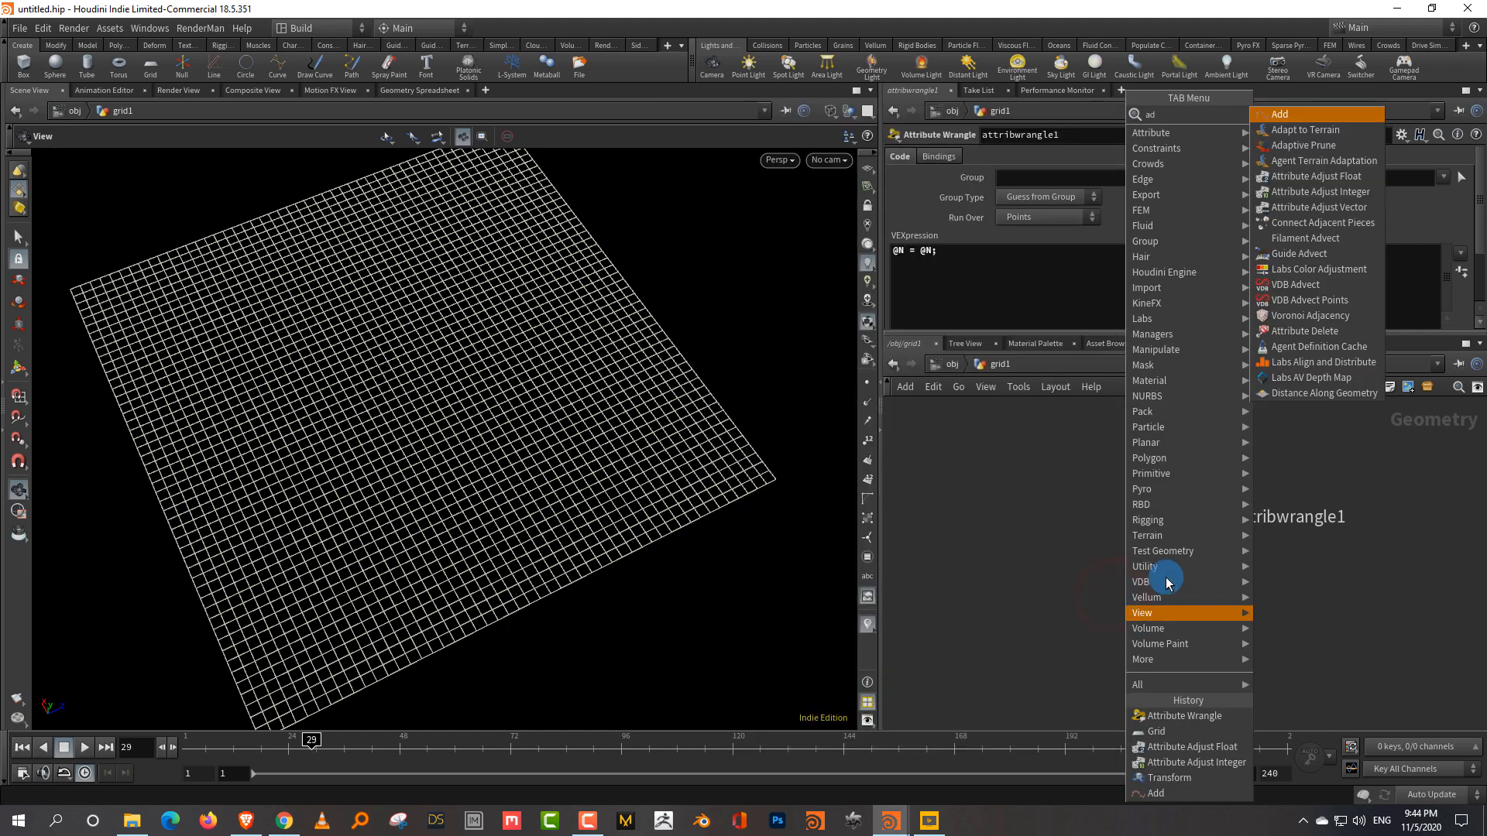
{"action": "left_click", "coordinate": [1280, 113]}
{"action": "left_click", "coordinate": [1234, 638]}
{"action": "left_click_drag", "start_coordinate": [1188, 556], "coordinate": [1239, 620]}
{"action": "left_click", "coordinate": [1270, 640]}
{"action": "left_click", "coordinate": [1125, 575]}
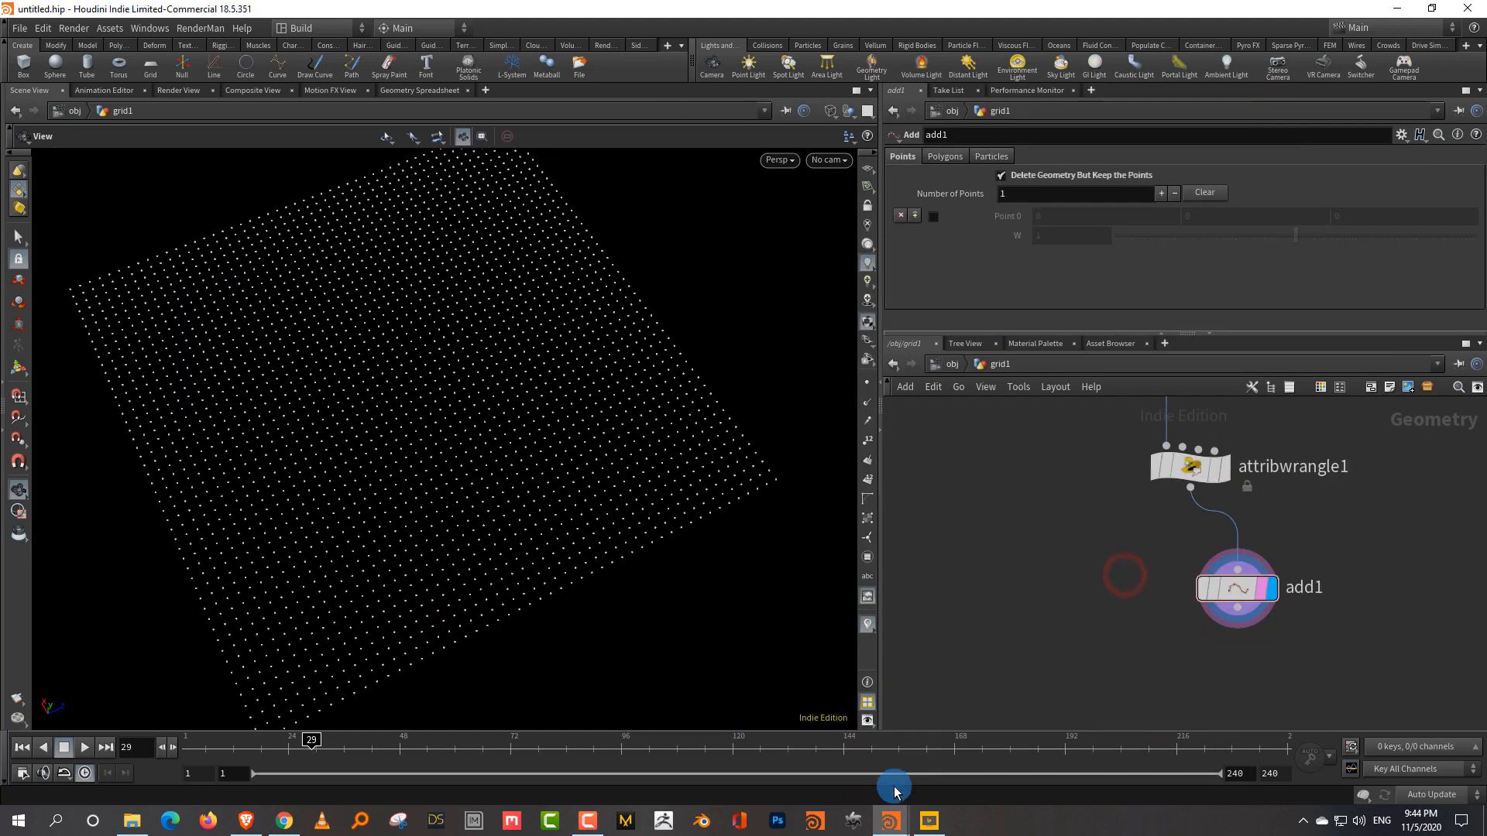
Return to the finished scatter setup in the first Houdini window and display tube1 and box1 in turn.
{"action": "left_click", "coordinate": [891, 820]}
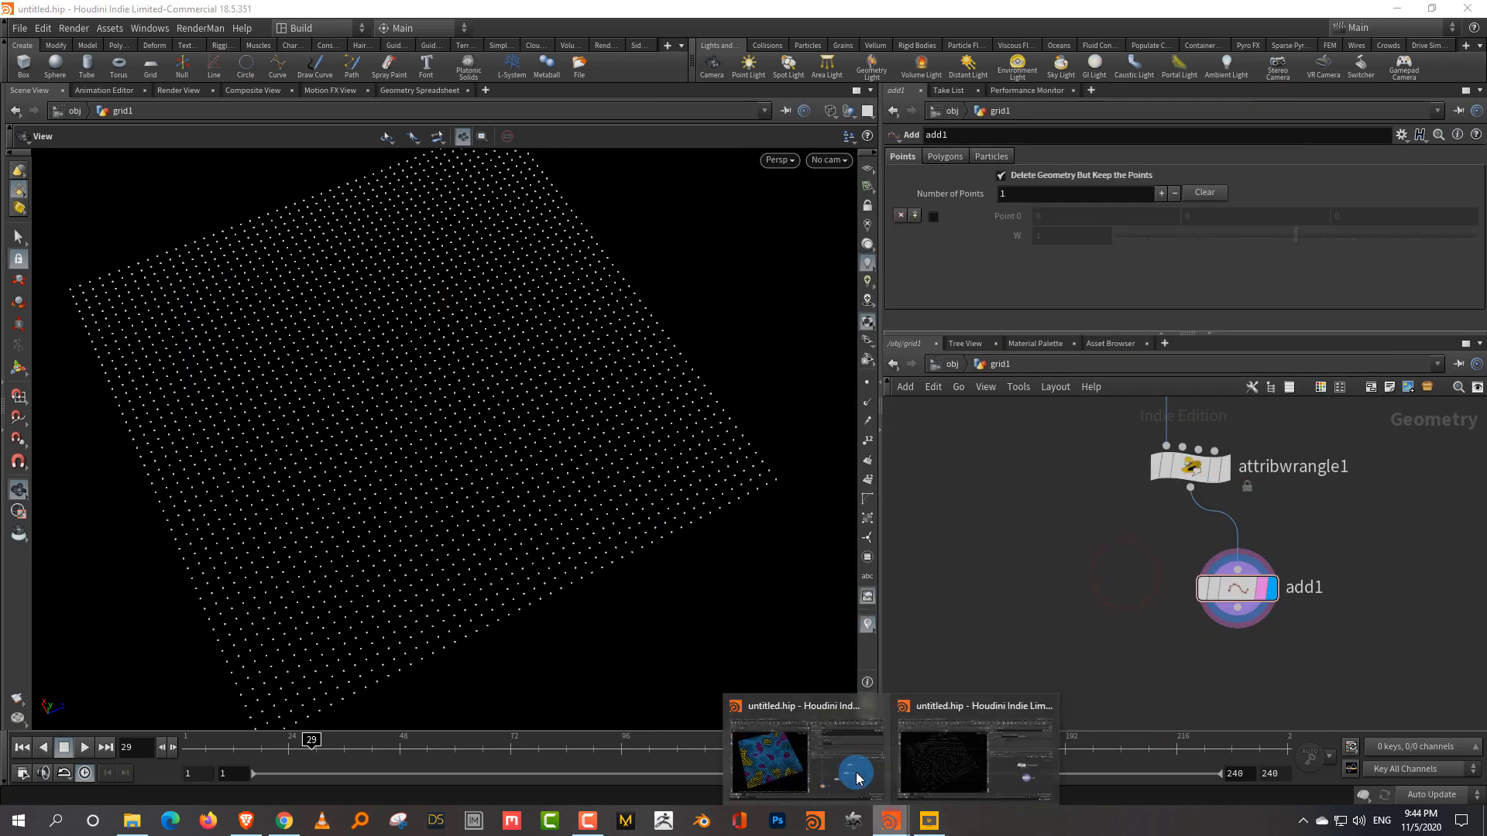
{"action": "left_click", "coordinate": [857, 773]}
{"action": "scroll", "coordinate": [1123, 626], "scroll_direction": "down", "scroll_amount": 4}
{"action": "middle_click_drag", "start_coordinate": [1112, 640], "coordinate": [1132, 725]}
{"action": "middle_click_drag", "start_coordinate": [1080, 553], "coordinate": [1083, 641]}
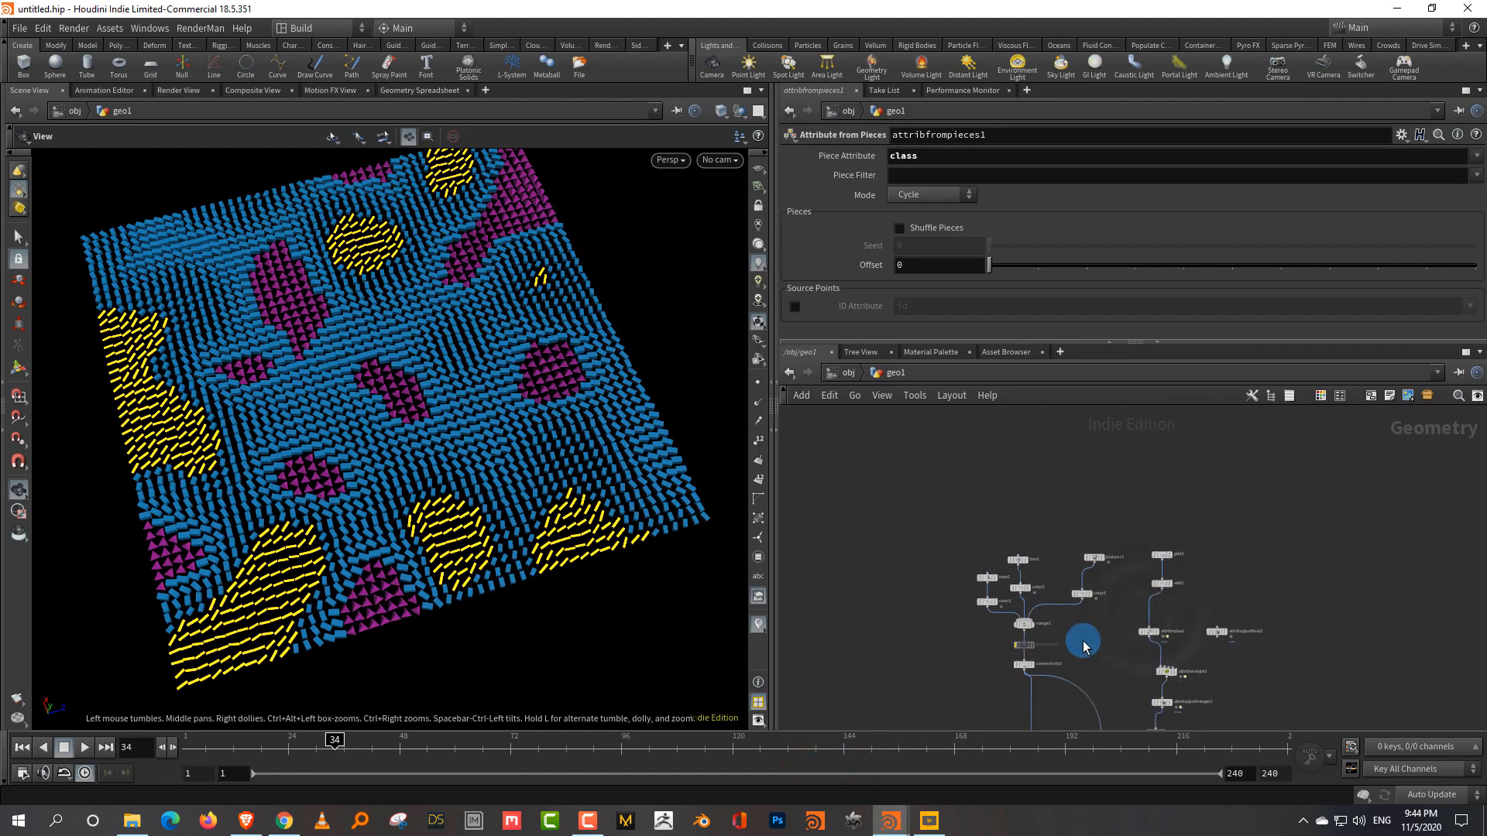
{"action": "scroll", "coordinate": [1083, 647], "scroll_direction": "up", "scroll_amount": 5}
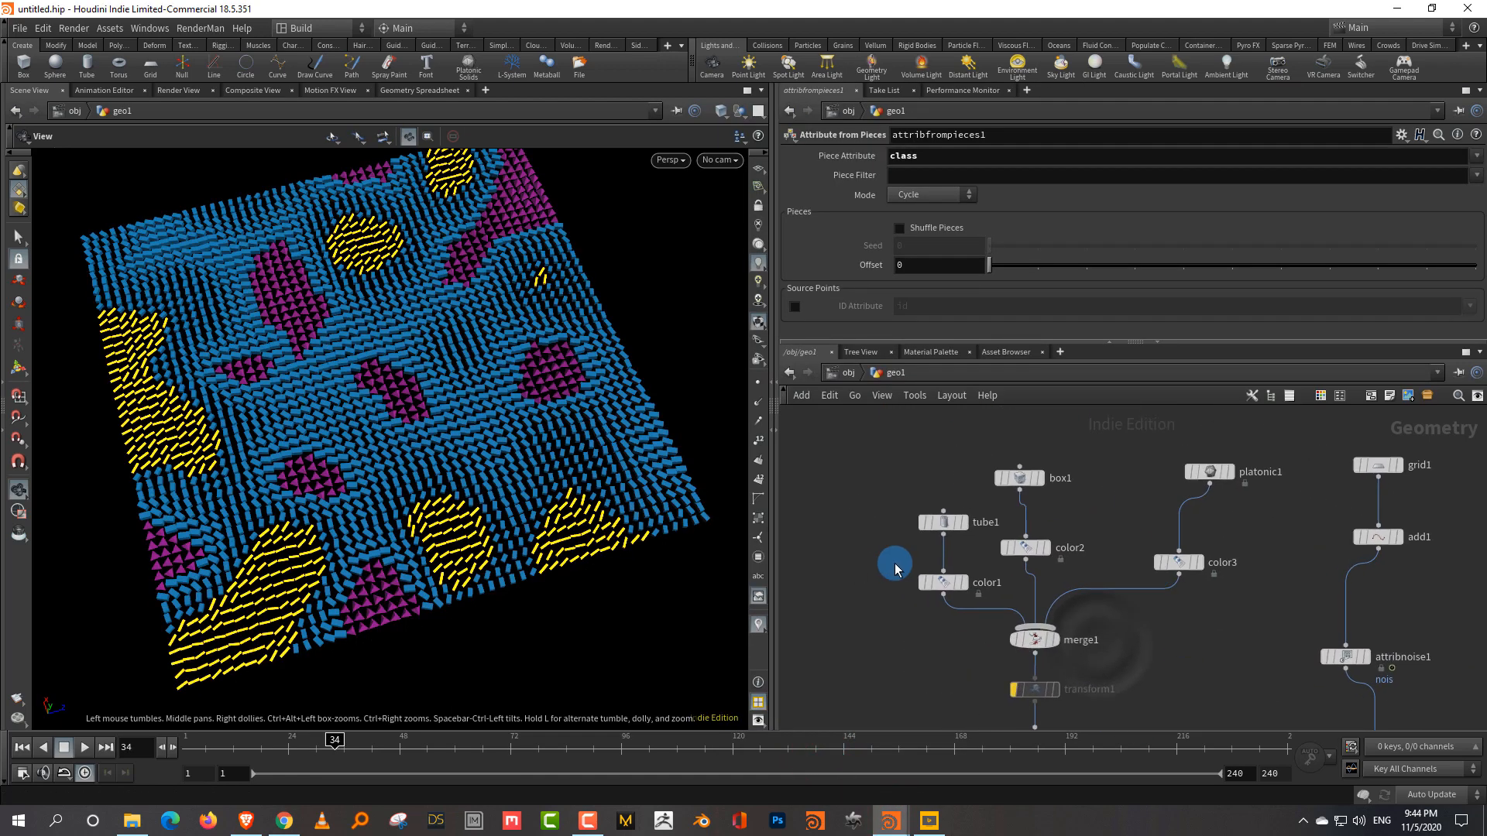
{"action": "scroll", "coordinate": [970, 547], "scroll_direction": "up", "scroll_amount": 1}
{"action": "left_click", "coordinate": [968, 509]}
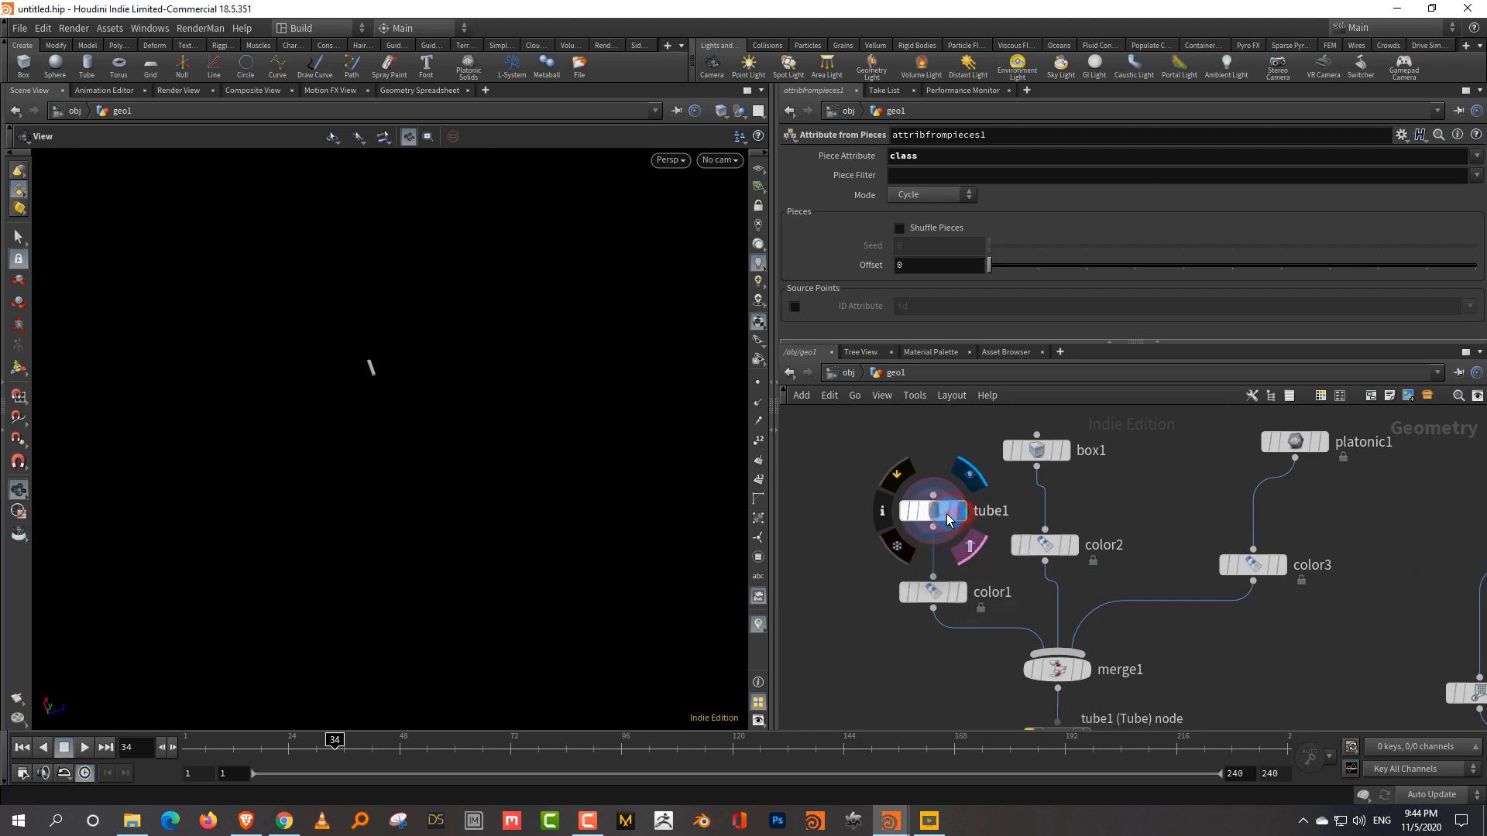
{"action": "left_click", "coordinate": [1072, 458]}
Examine the platonic1, box1 and tube1 source shapes up close, finishing with tube1 selected and displayed.
{"action": "mouse_move", "coordinate": [1301, 440]}
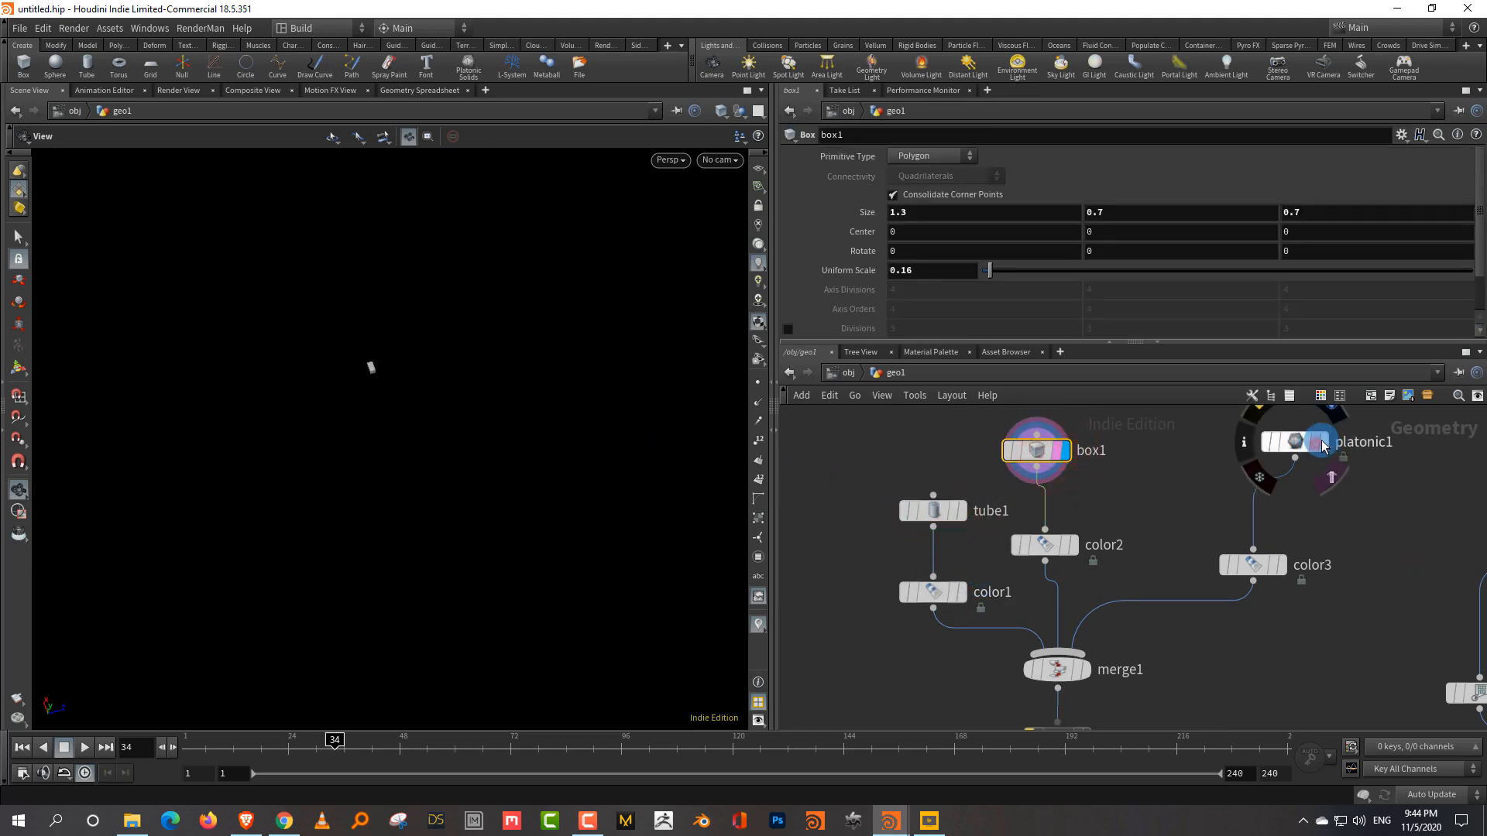
{"action": "right_click_drag", "start_coordinate": [351, 393], "coordinate": [575, 247]}
{"action": "middle_click_drag", "start_coordinate": [575, 247], "coordinate": [450, 402]}
{"action": "right_click_drag", "start_coordinate": [384, 426], "coordinate": [483, 317]}
{"action": "left_click_drag", "start_coordinate": [439, 353], "coordinate": [488, 296]}
{"action": "middle_click_drag", "start_coordinate": [439, 438], "coordinate": [425, 524]}
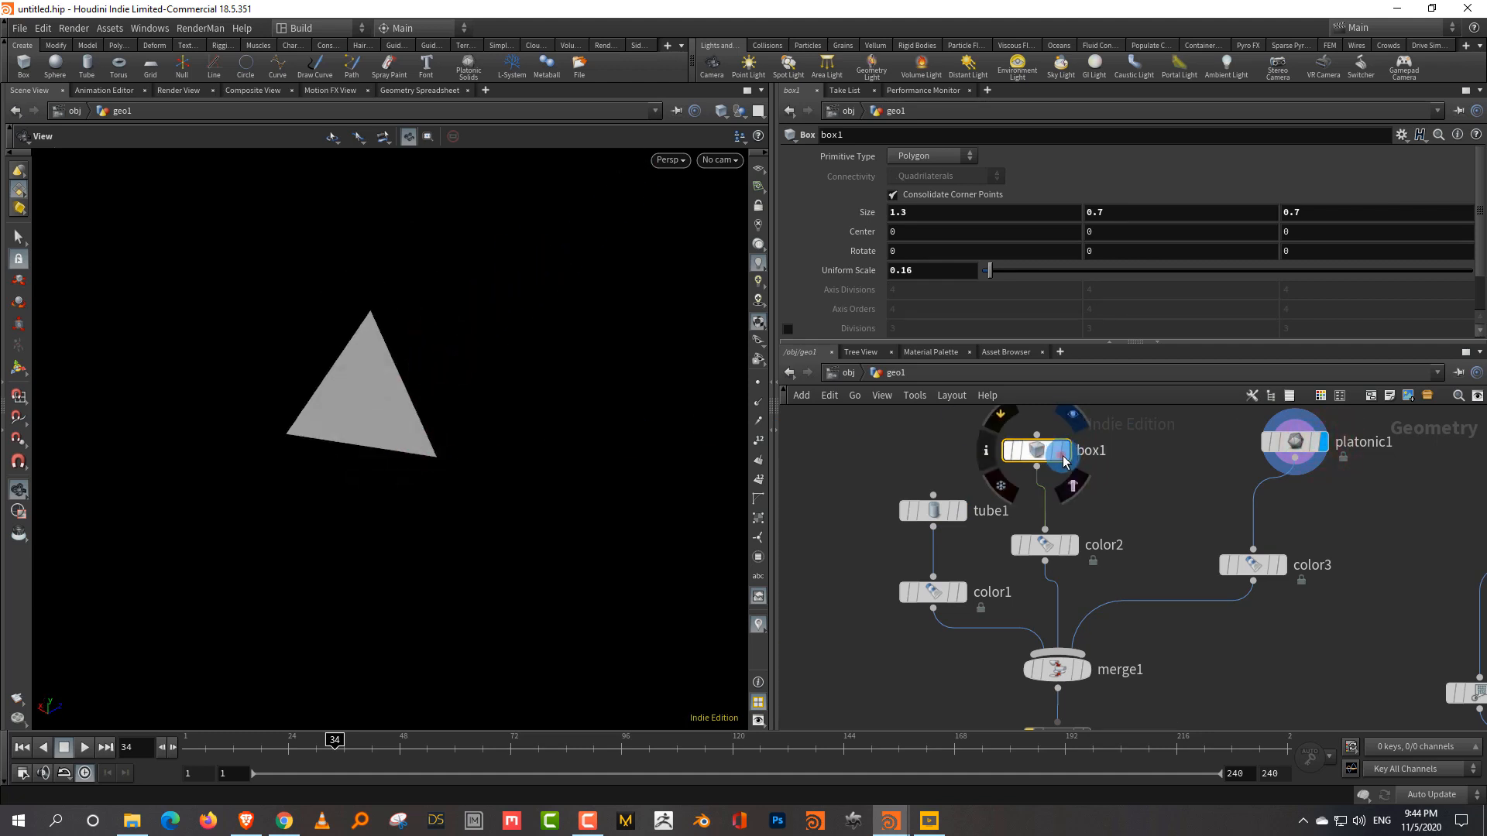
{"action": "left_click", "coordinate": [1064, 455]}
{"action": "left_click", "coordinate": [961, 511]}
{"action": "left_click", "coordinate": [933, 511]}
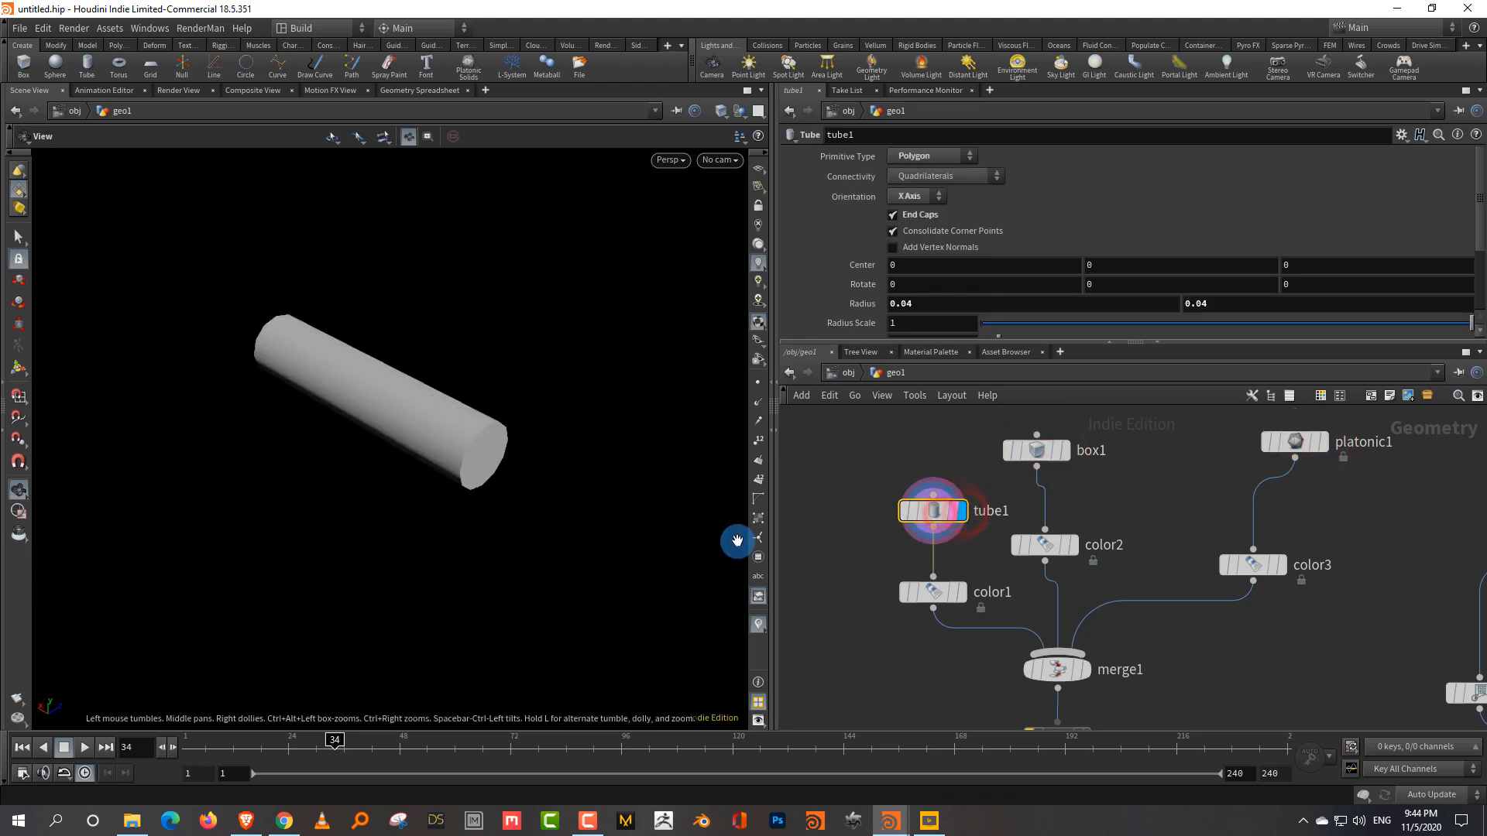
Display color1 and set its constant color to orange with RGB 0.931, 0.543083, 0.
{"action": "middle_click_drag", "start_coordinate": [1163, 564], "coordinate": [1159, 532]}
{"action": "left_click", "coordinate": [961, 567]}
{"action": "left_click", "coordinate": [933, 567]}
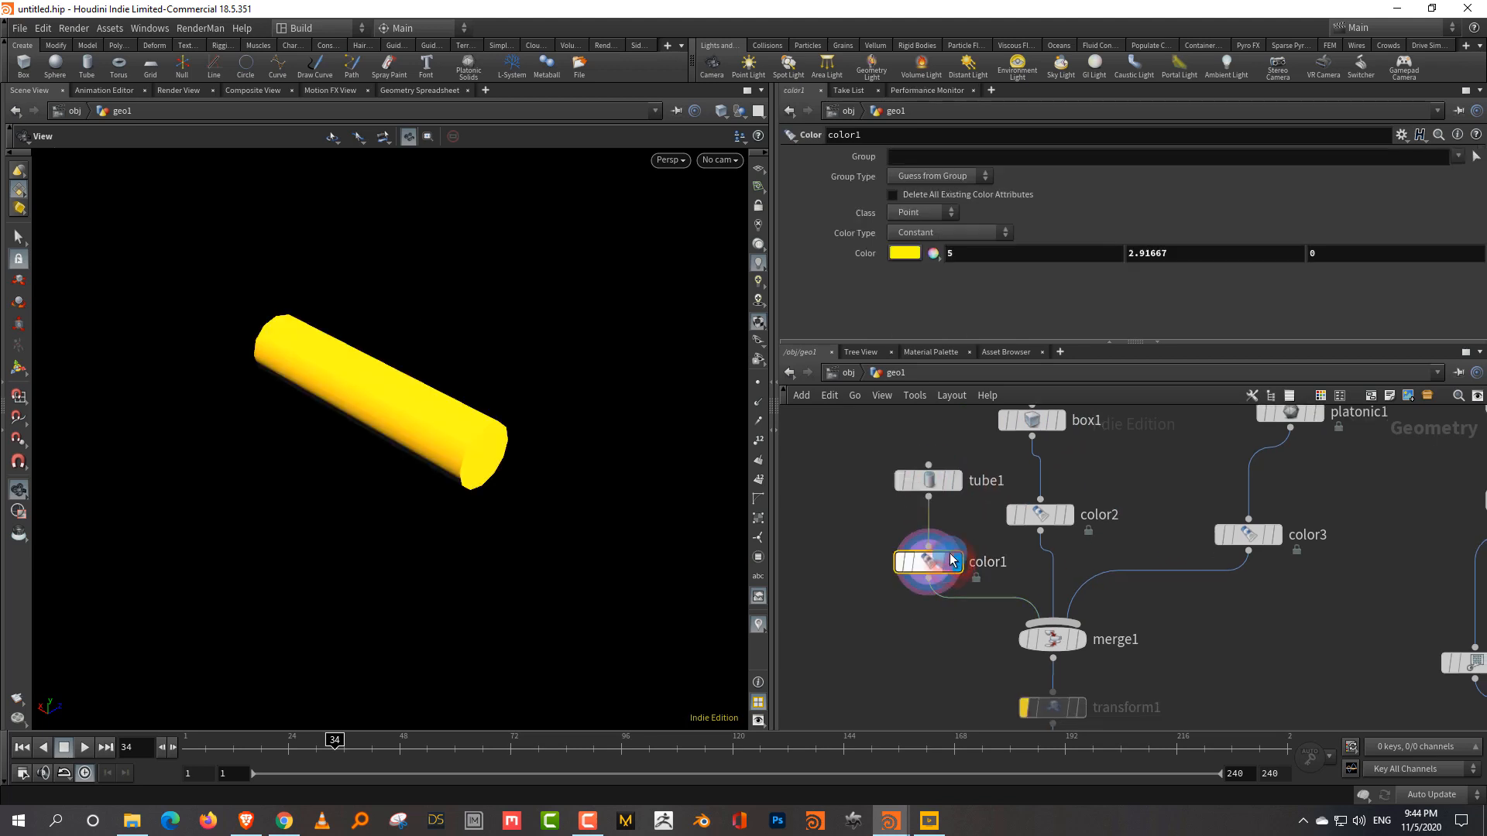
{"action": "left_click", "coordinate": [915, 255]}
{"action": "left_click", "coordinate": [1114, 349]}
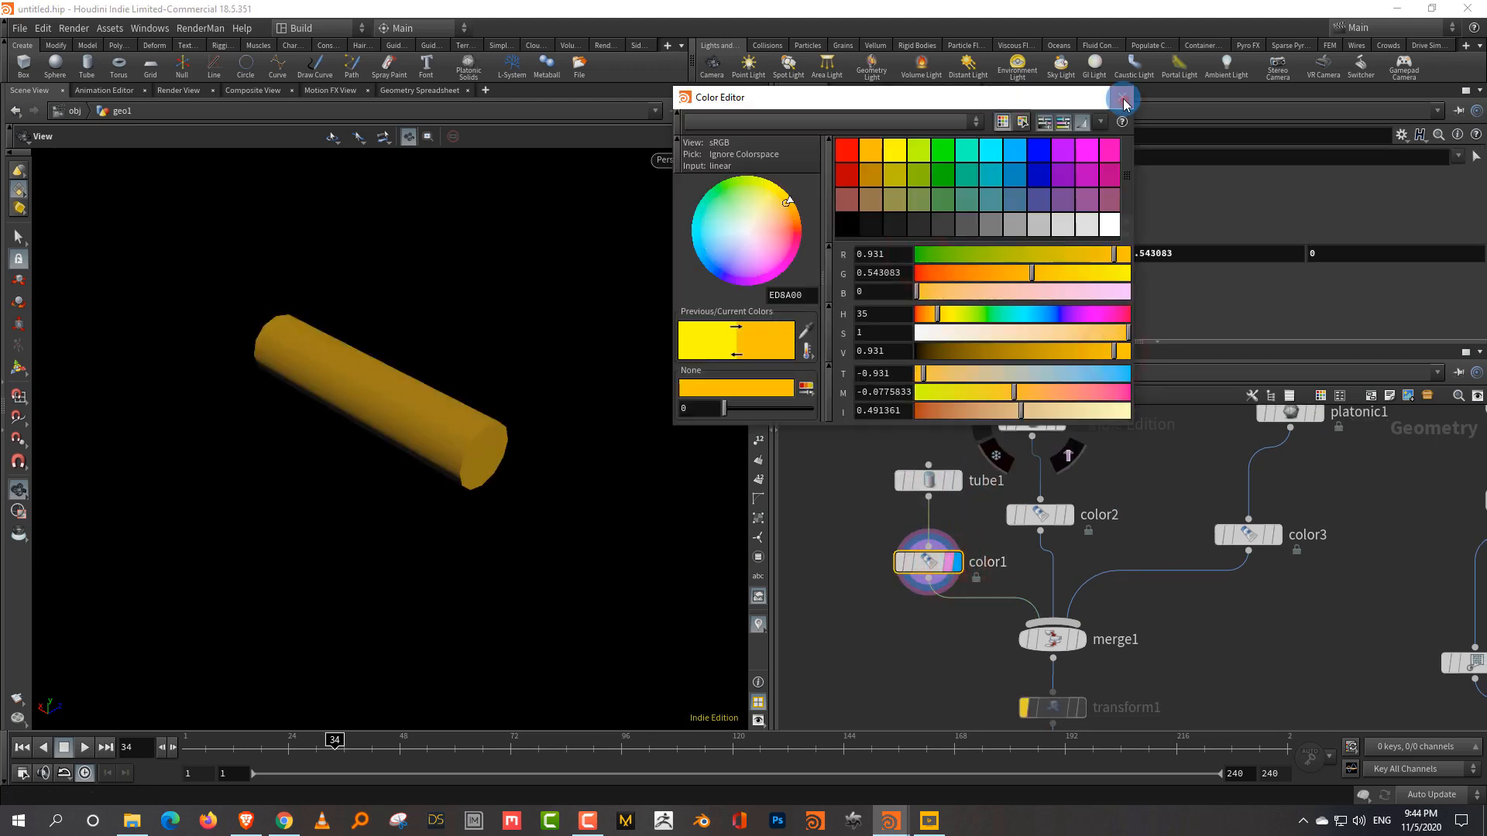
Display color2 and merge1 in turn to examine the colored box and the merged tube, box and platonic shapes.
{"action": "left_click", "coordinate": [1124, 100]}
{"action": "left_click", "coordinate": [1070, 514]}
{"action": "left_click", "coordinate": [1042, 514]}
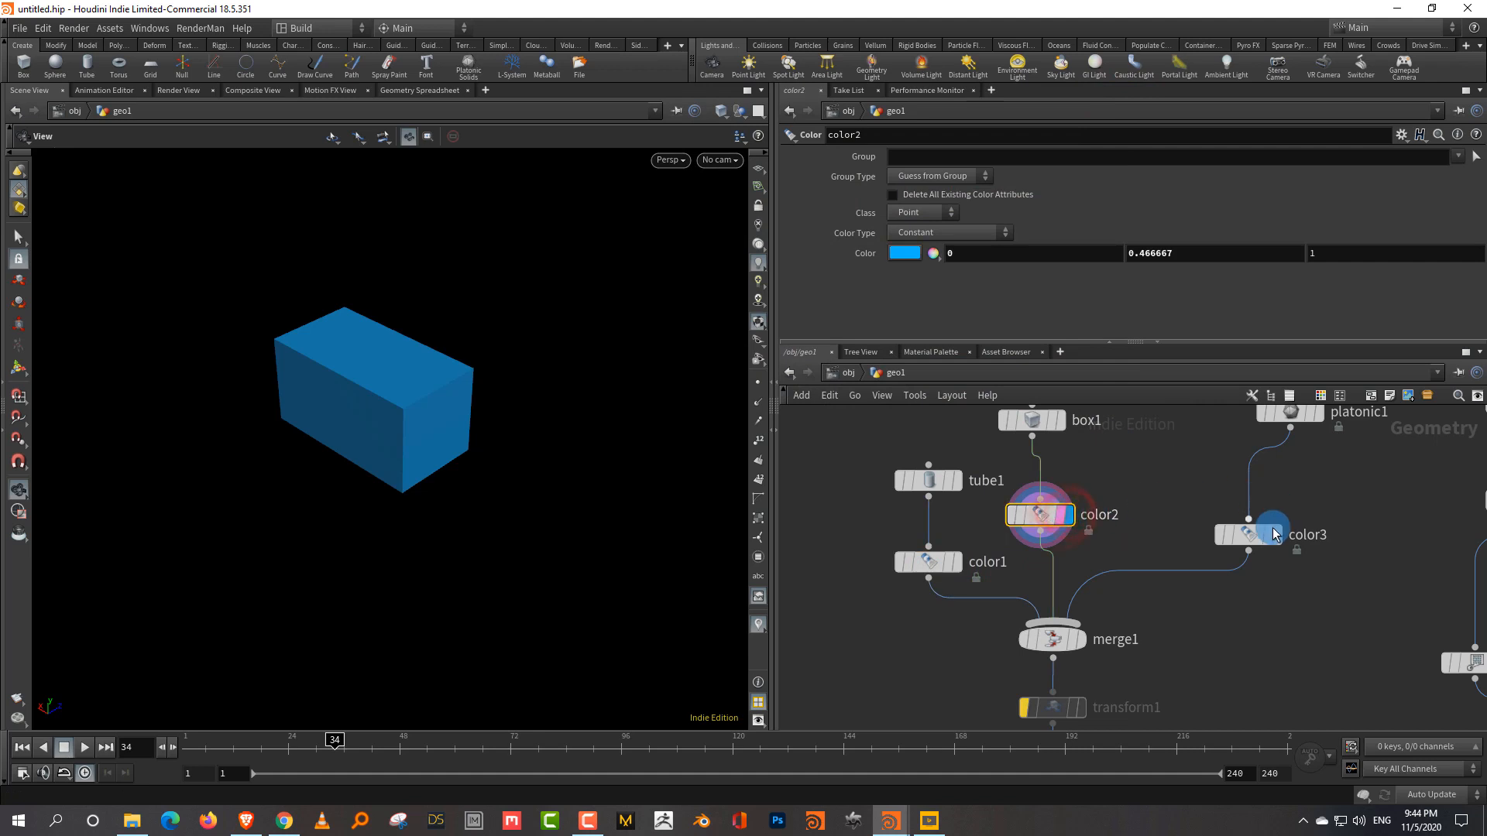
{"action": "left_click", "coordinate": [1274, 535]}
{"action": "left_click", "coordinate": [1078, 639]}
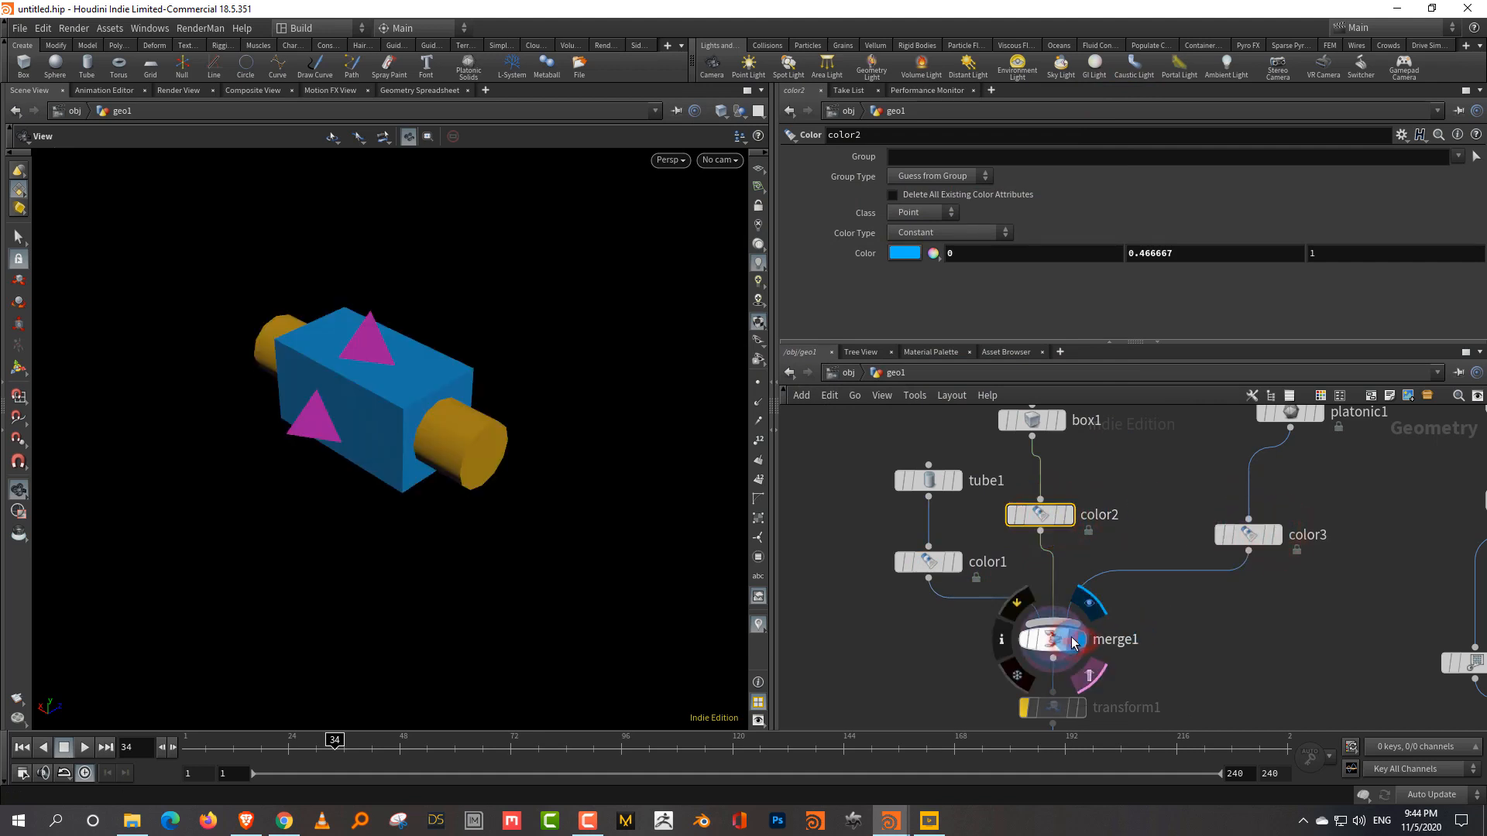
{"action": "scroll", "coordinate": [1178, 632], "scroll_direction": "down", "scroll_amount": 2}
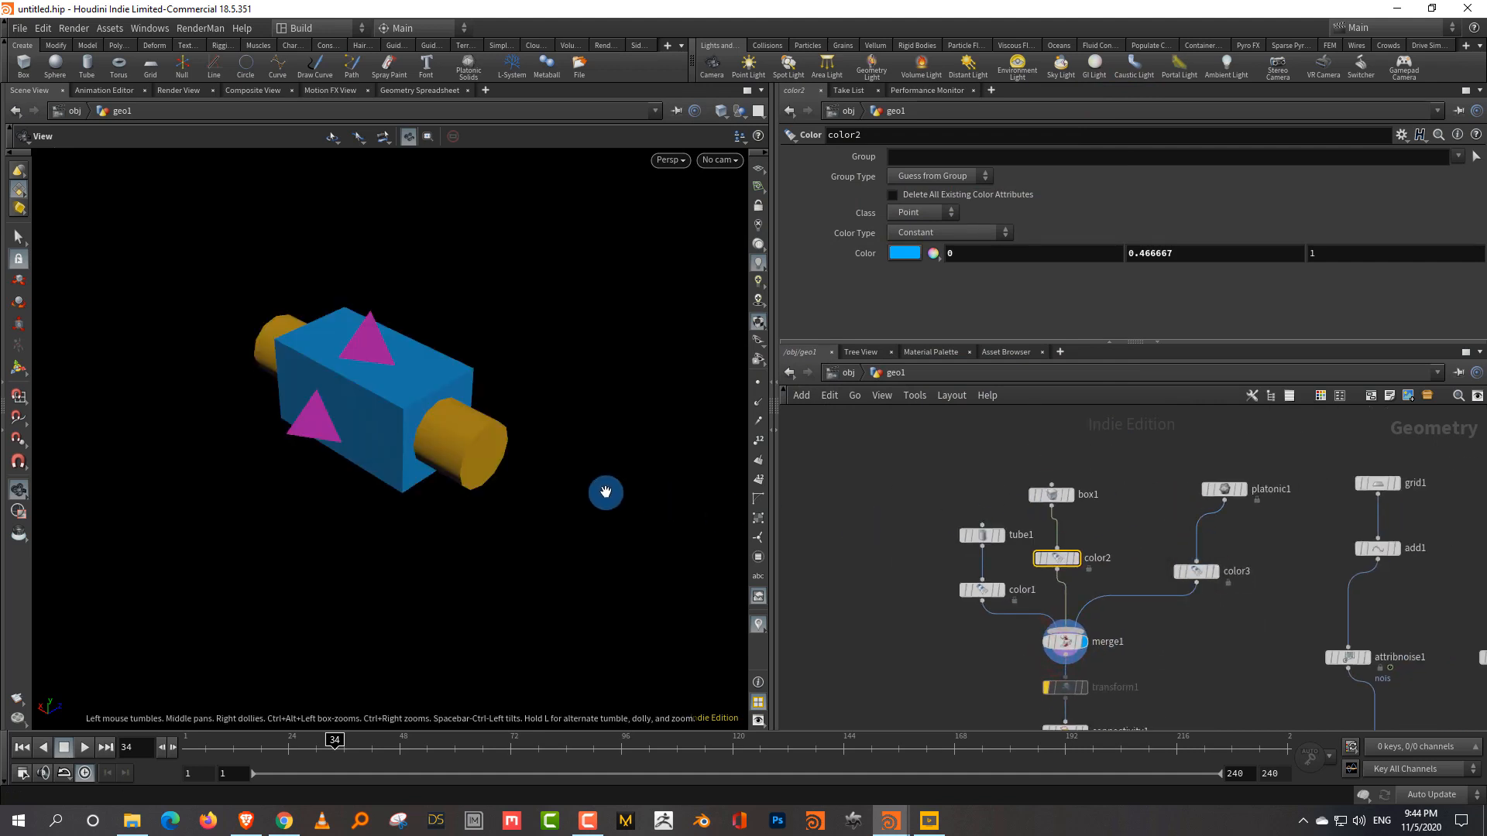
{"action": "left_click_drag", "start_coordinate": [453, 414], "coordinate": [439, 450]}
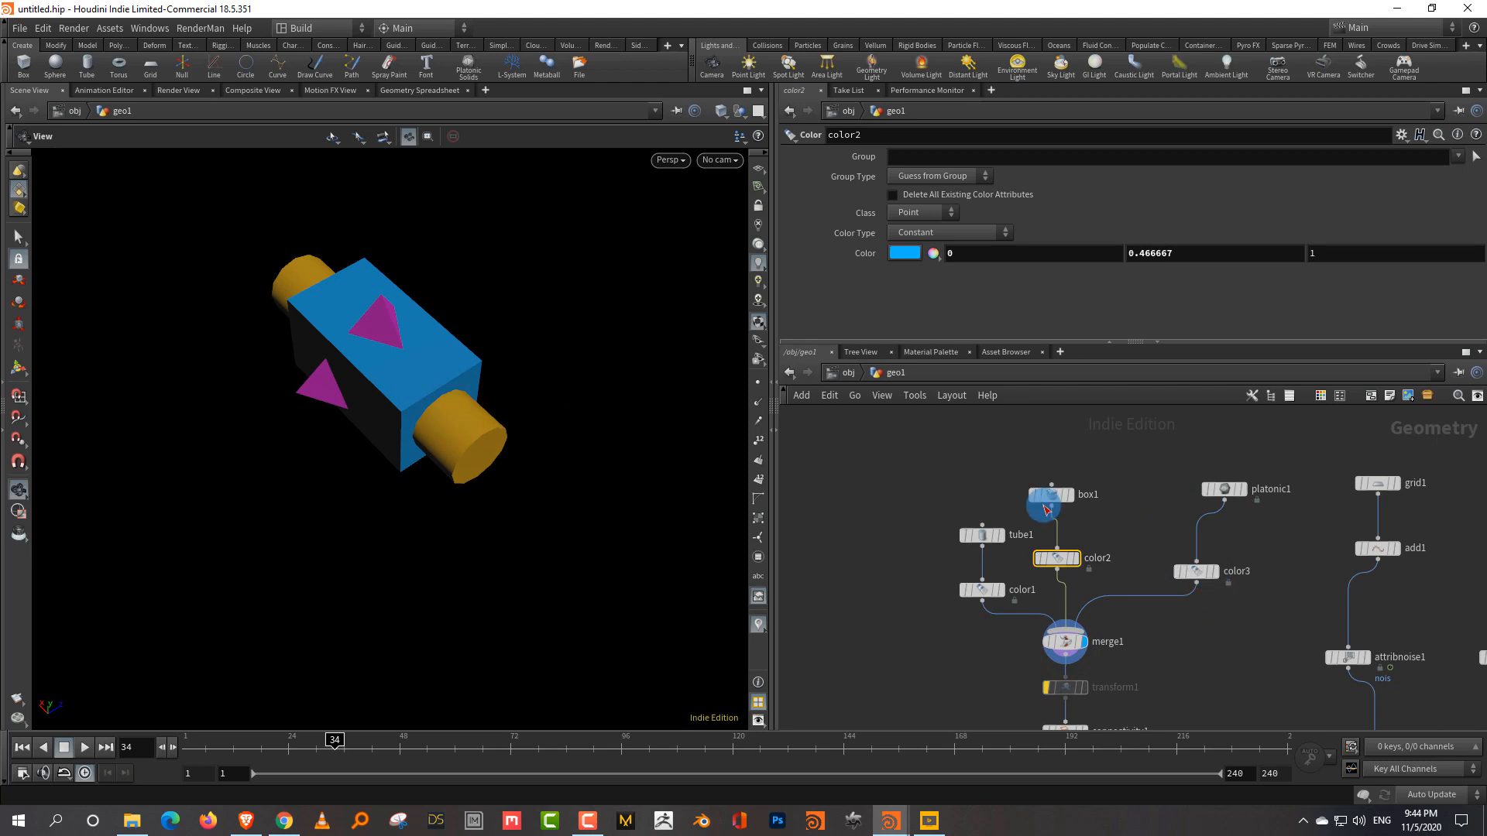
Copy the tube, box and platonic branches with their color nodes and merge1 into the second scene's grid1 network, beside the grid chain.
{"action": "left_click_drag", "start_coordinate": [898, 447], "coordinate": [1054, 565]}
{"action": "left_click_drag", "start_coordinate": [1154, 614], "coordinate": [1237, 647]}
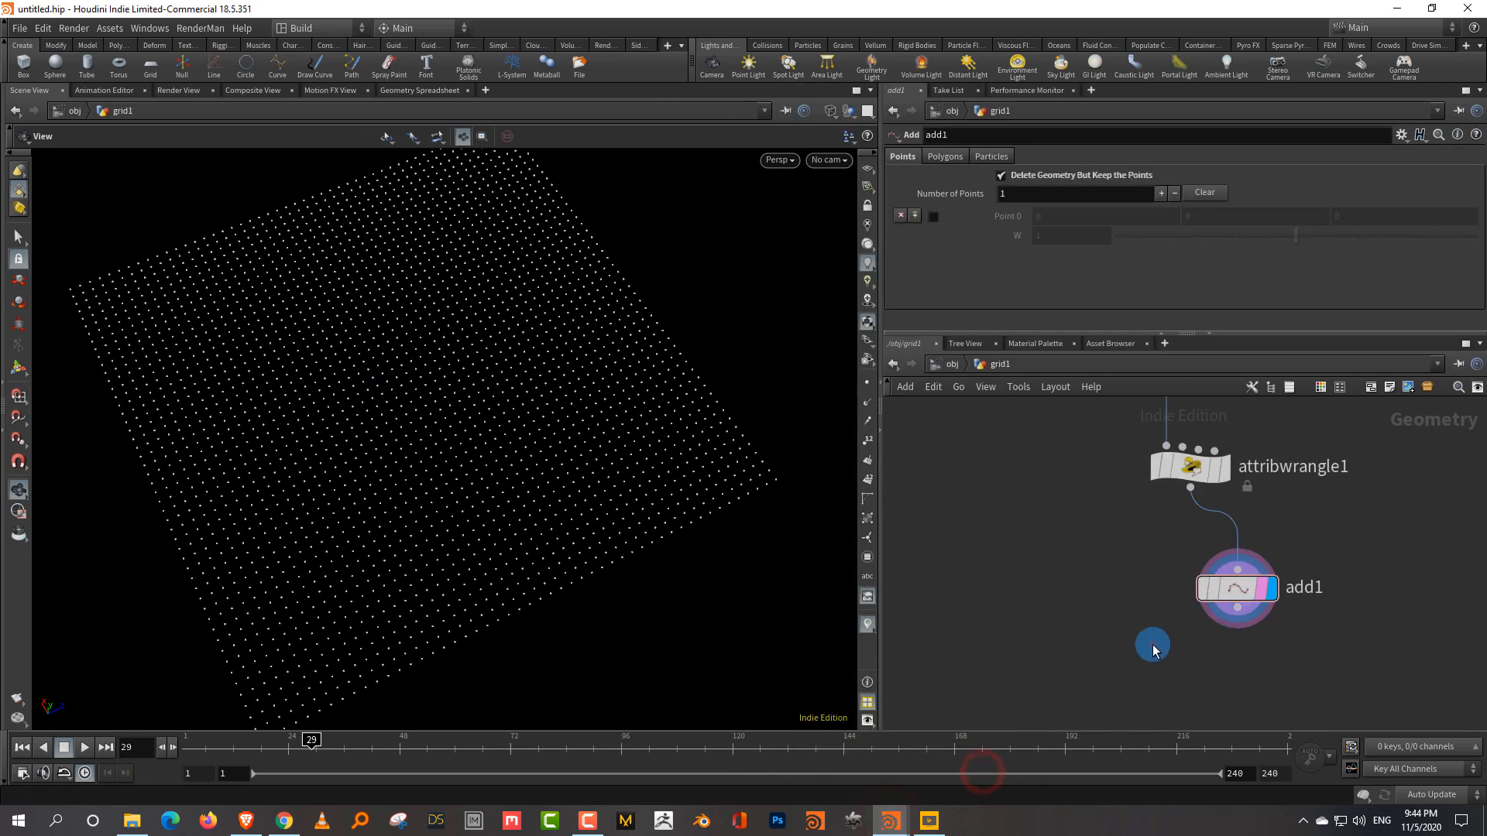
{"action": "key", "text": "ctrl+v"}
{"action": "scroll", "coordinate": [1262, 639], "scroll_direction": "down", "scroll_amount": 3}
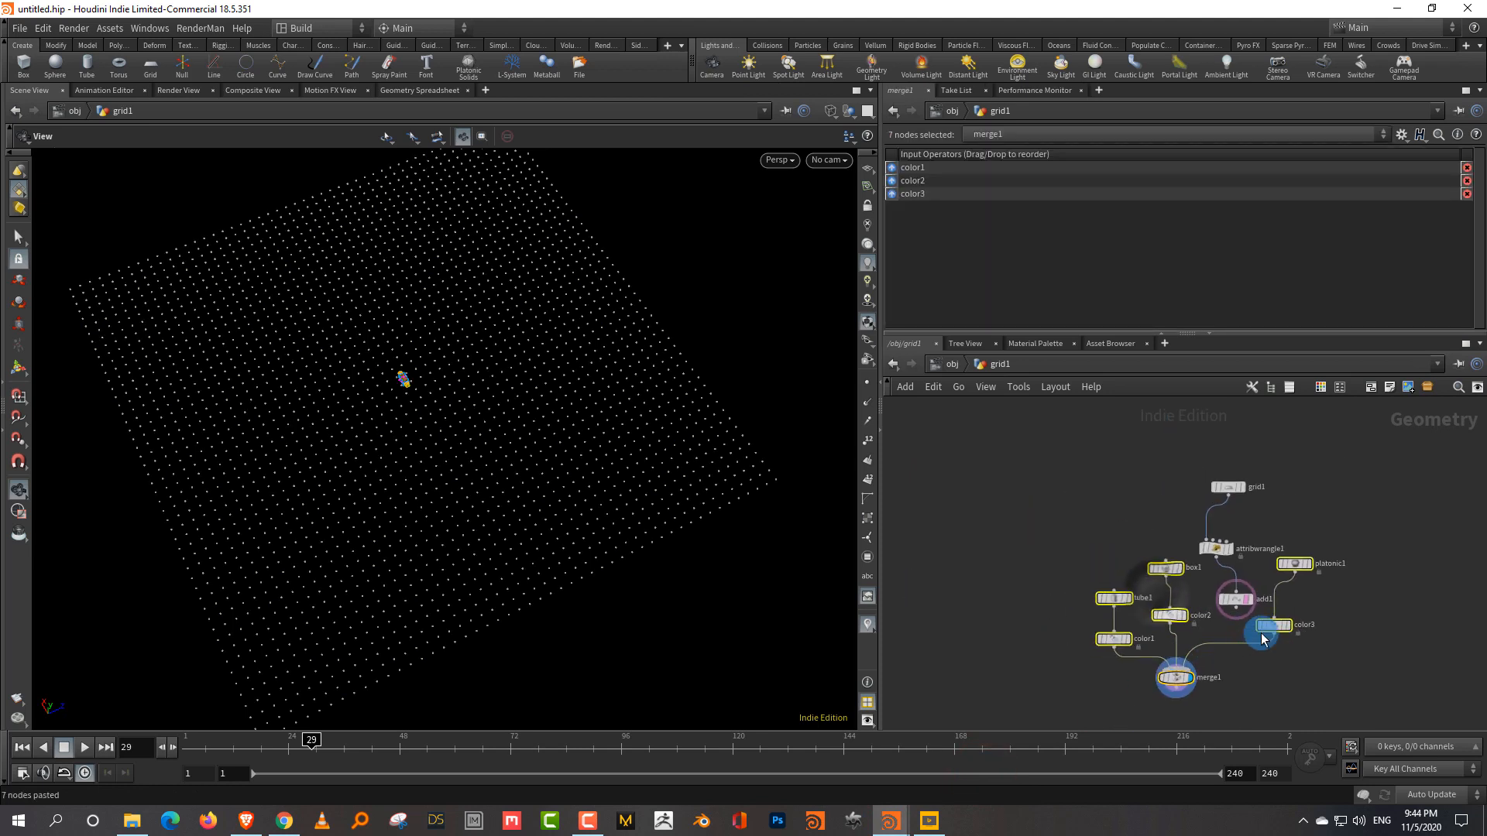
{"action": "middle_click_drag", "start_coordinate": [1260, 634], "coordinate": [1273, 632]}
{"action": "left_click_drag", "start_coordinate": [1181, 616], "coordinate": [1002, 527]}
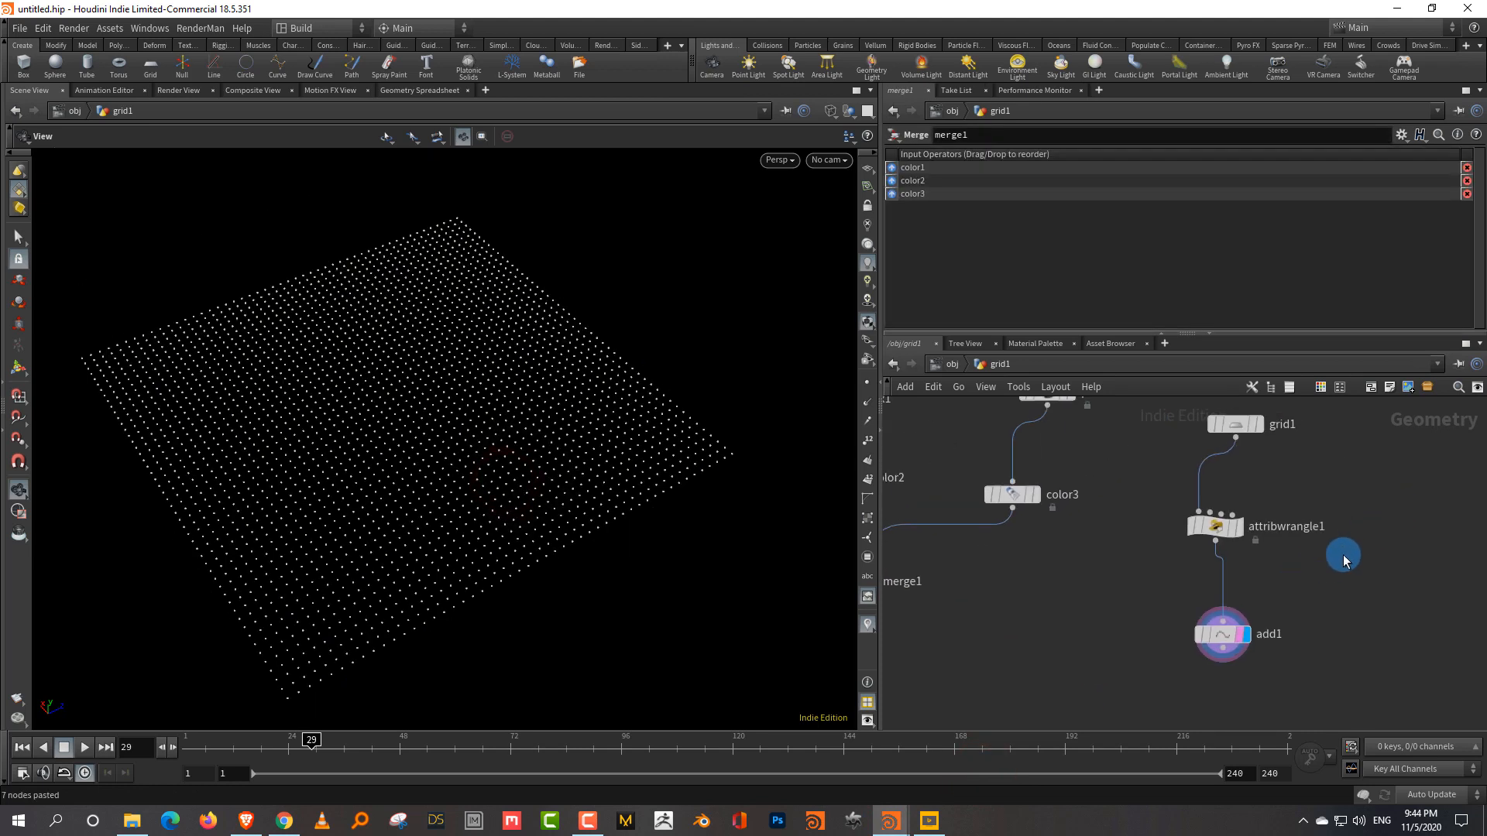
Add an Attribute Noise node below add1 in the grid1 network.
{"action": "right_click_drag", "start_coordinate": [1342, 563], "coordinate": [1329, 598]}
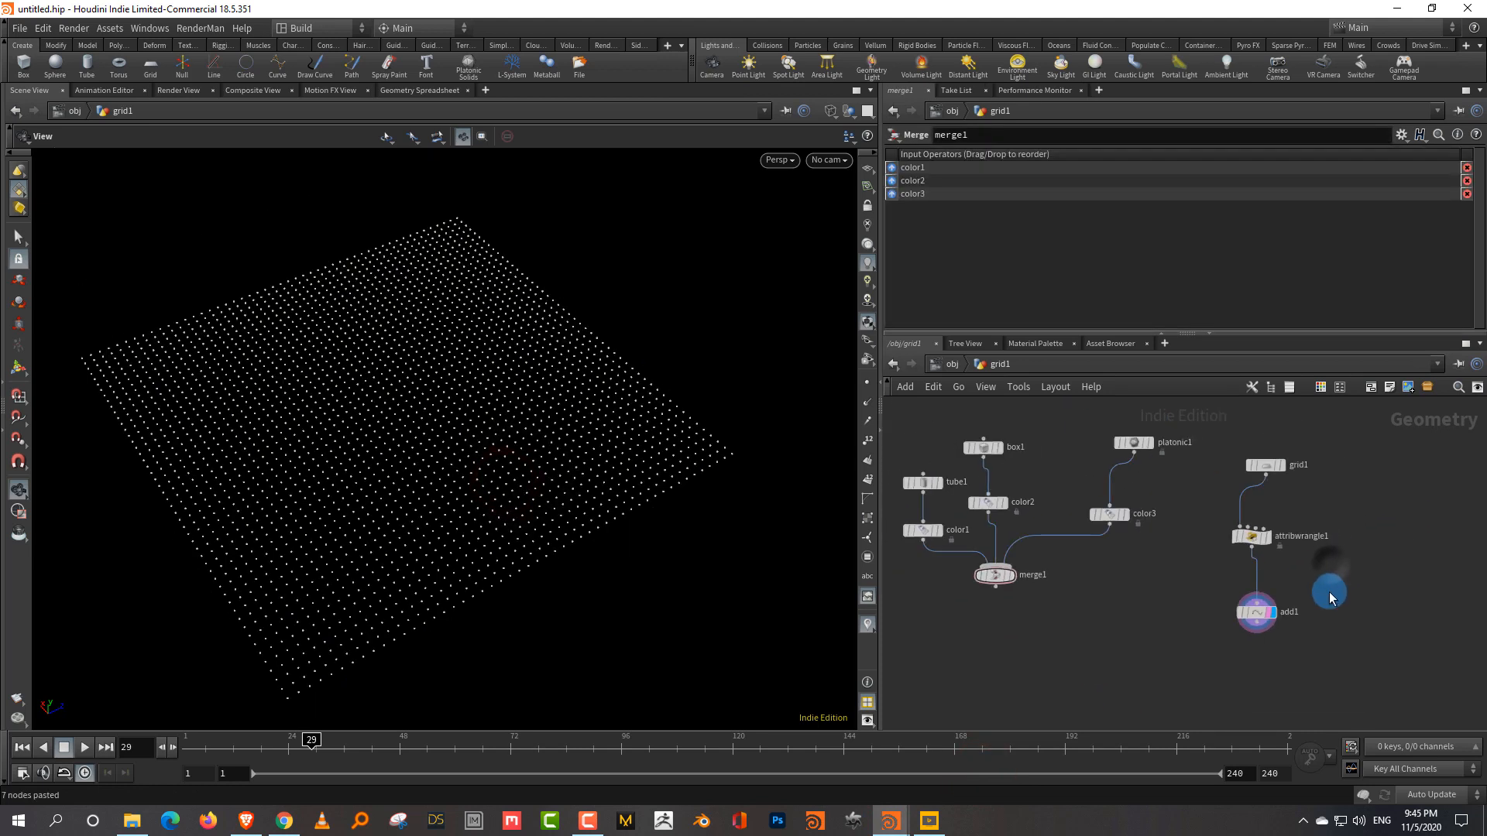
{"action": "right_click", "coordinate": [1316, 598]}
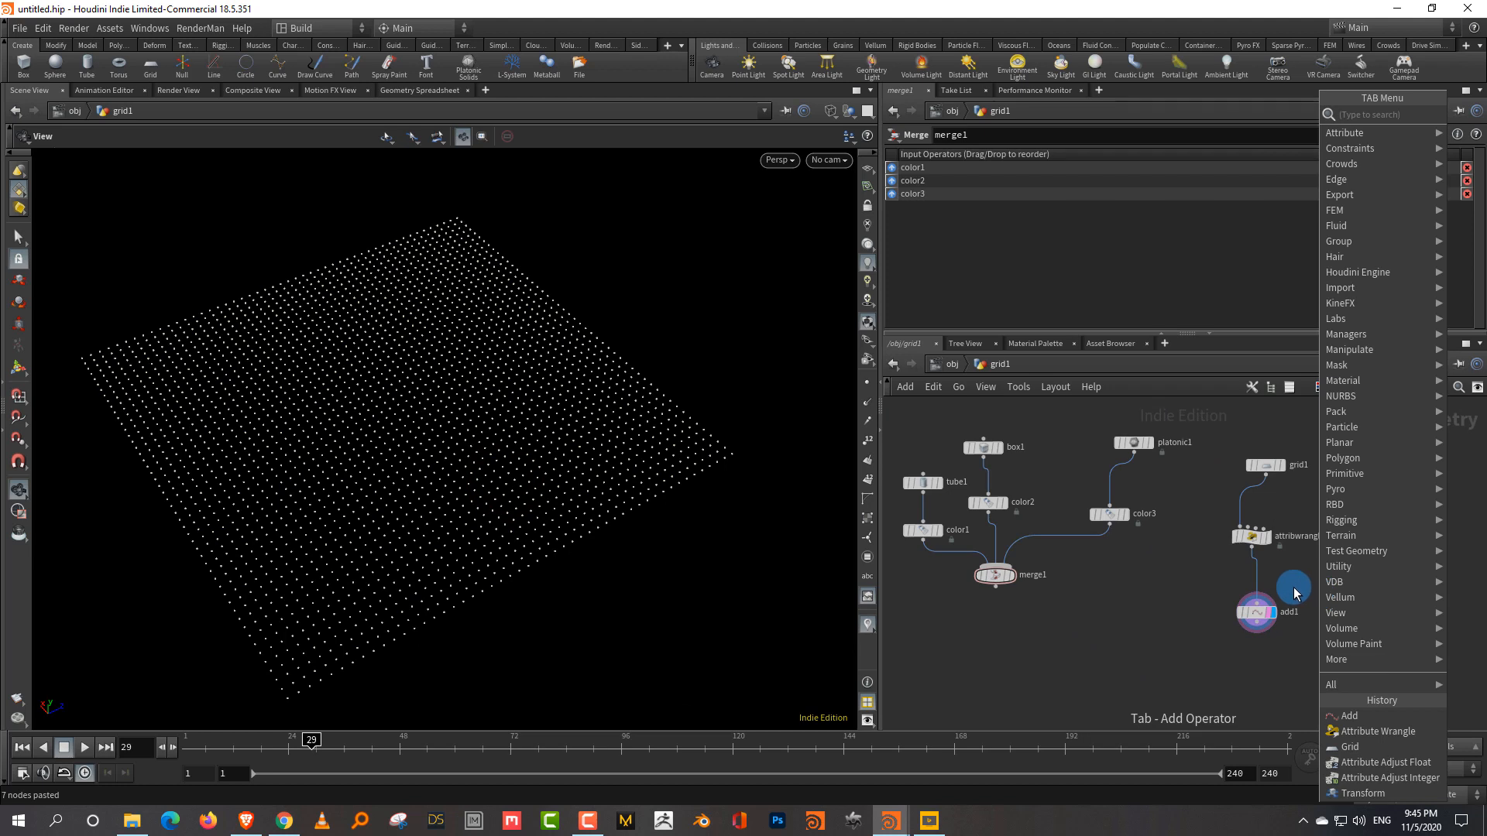
{"action": "type", "text": "noise"}
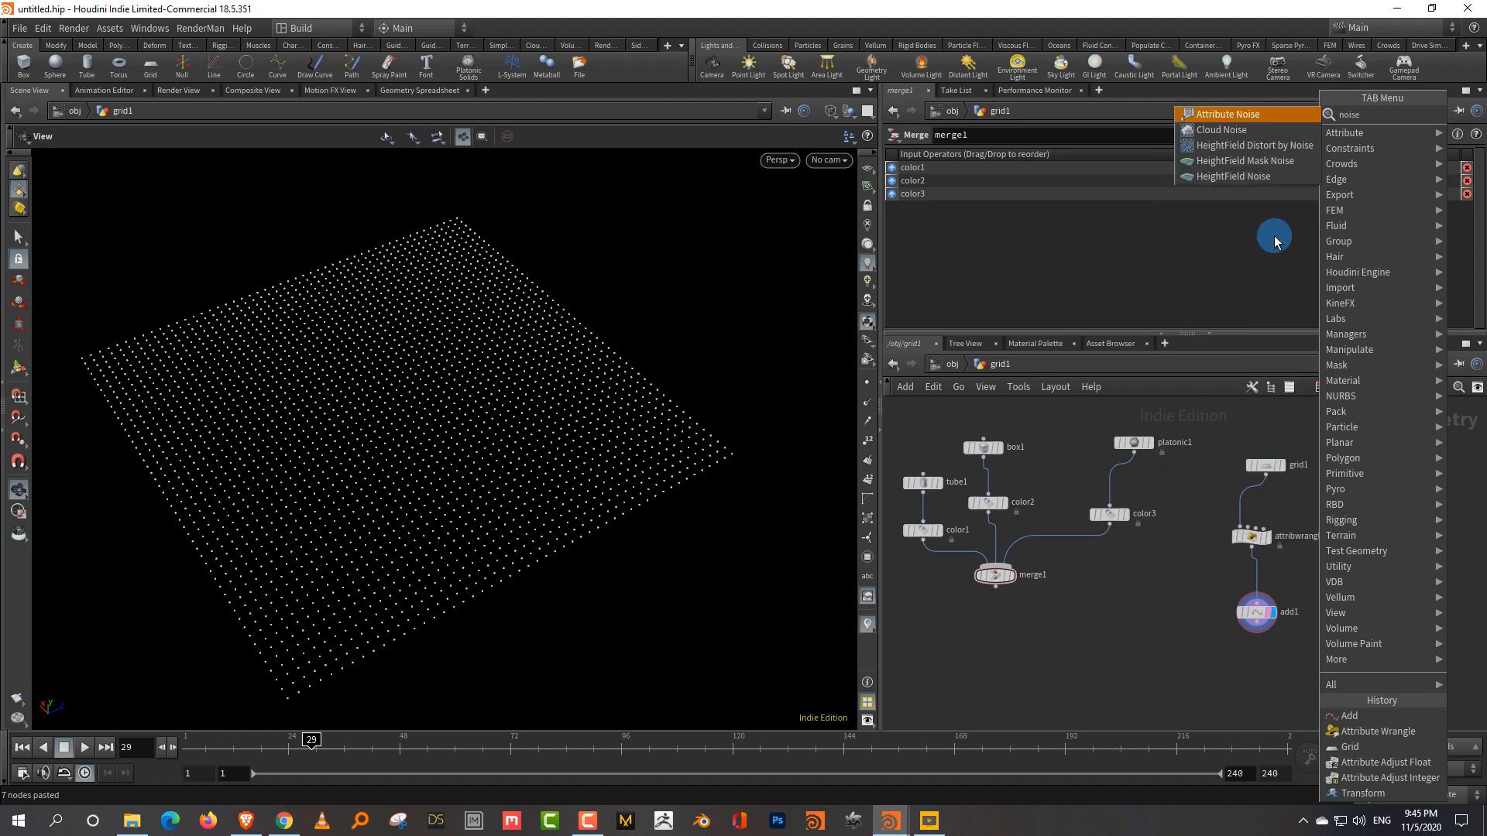
{"action": "left_click", "coordinate": [1256, 116]}
{"action": "left_click", "coordinate": [1260, 676]}
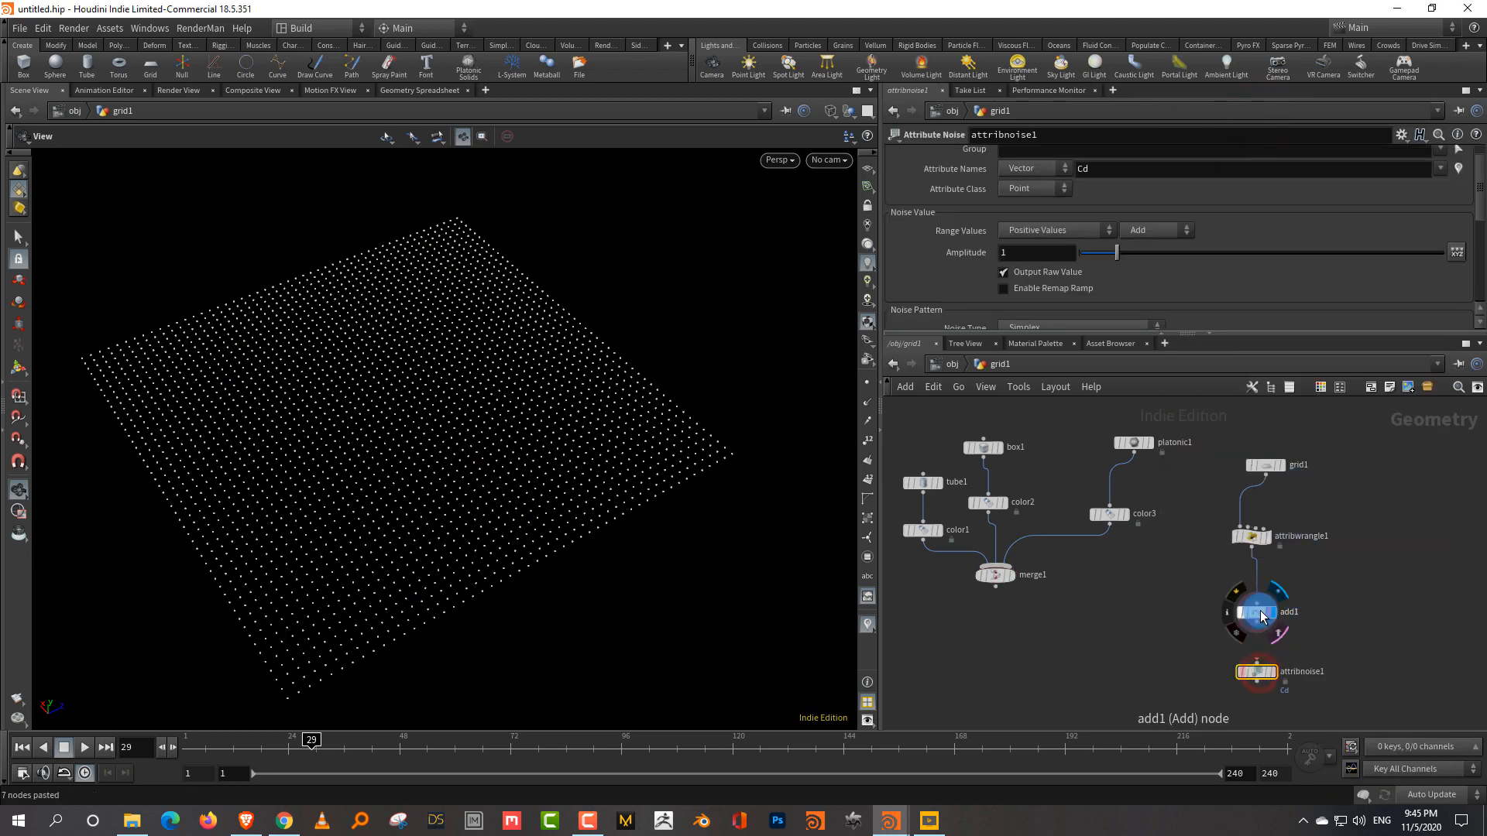
{"action": "left_click_drag", "start_coordinate": [1262, 671], "coordinate": [1265, 658]}
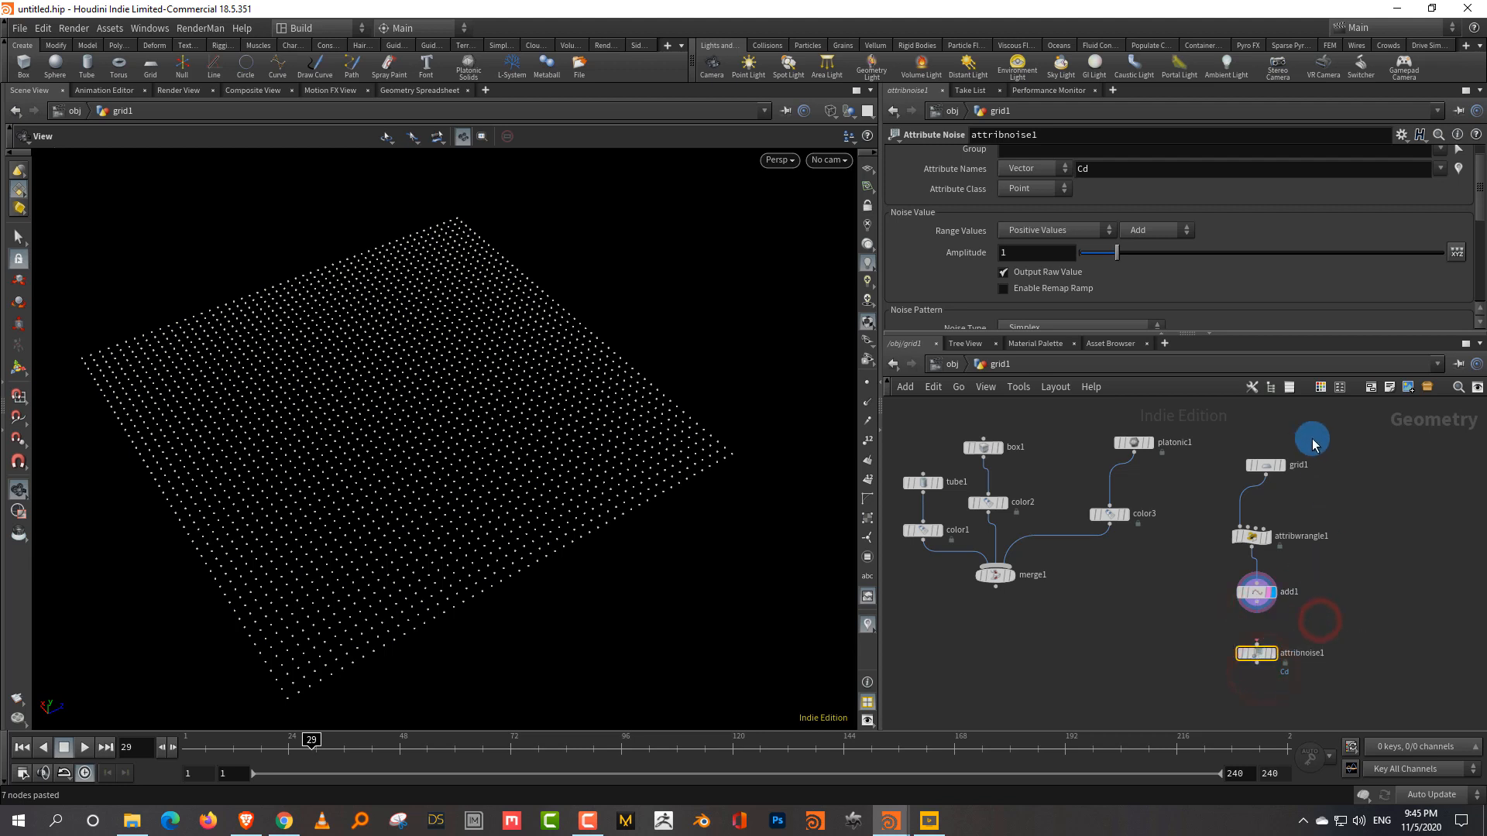
Set attribnoise1 to write a Float point attribute named nois.
{"action": "left_click", "coordinate": [1036, 190]}
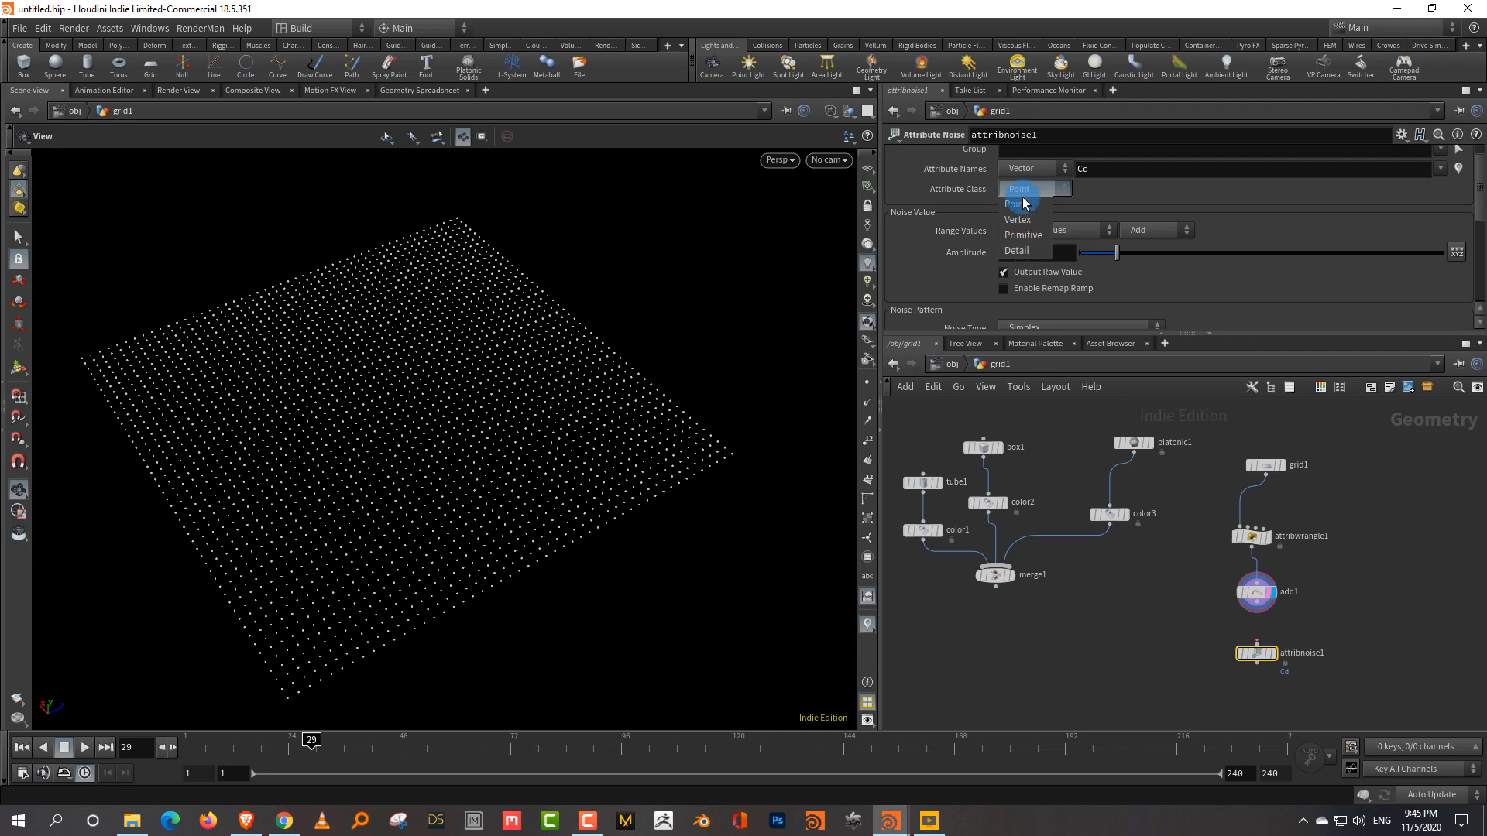
{"action": "left_click", "coordinate": [1116, 199]}
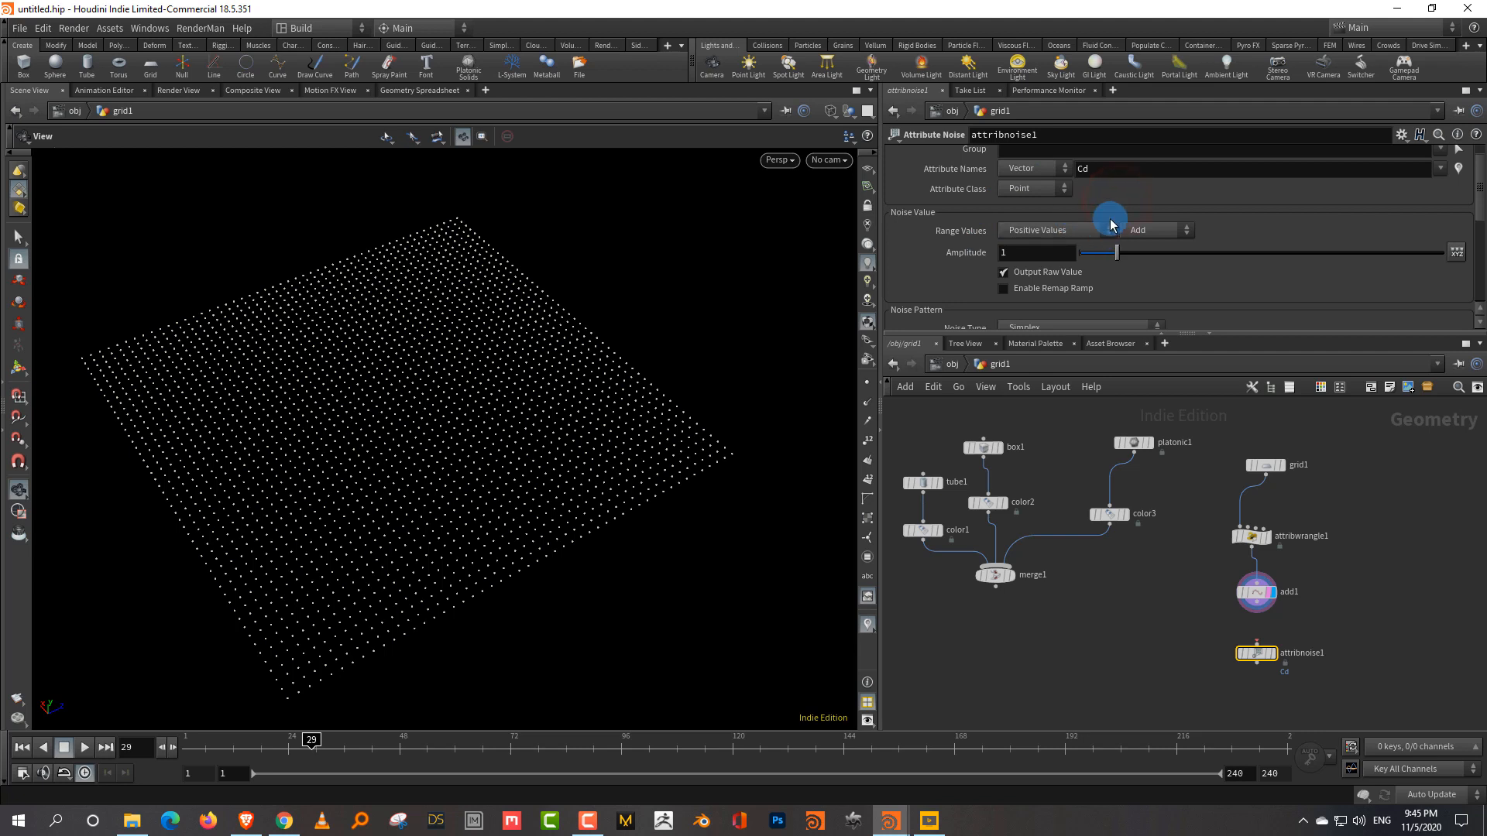
{"action": "left_click", "coordinate": [1034, 169]}
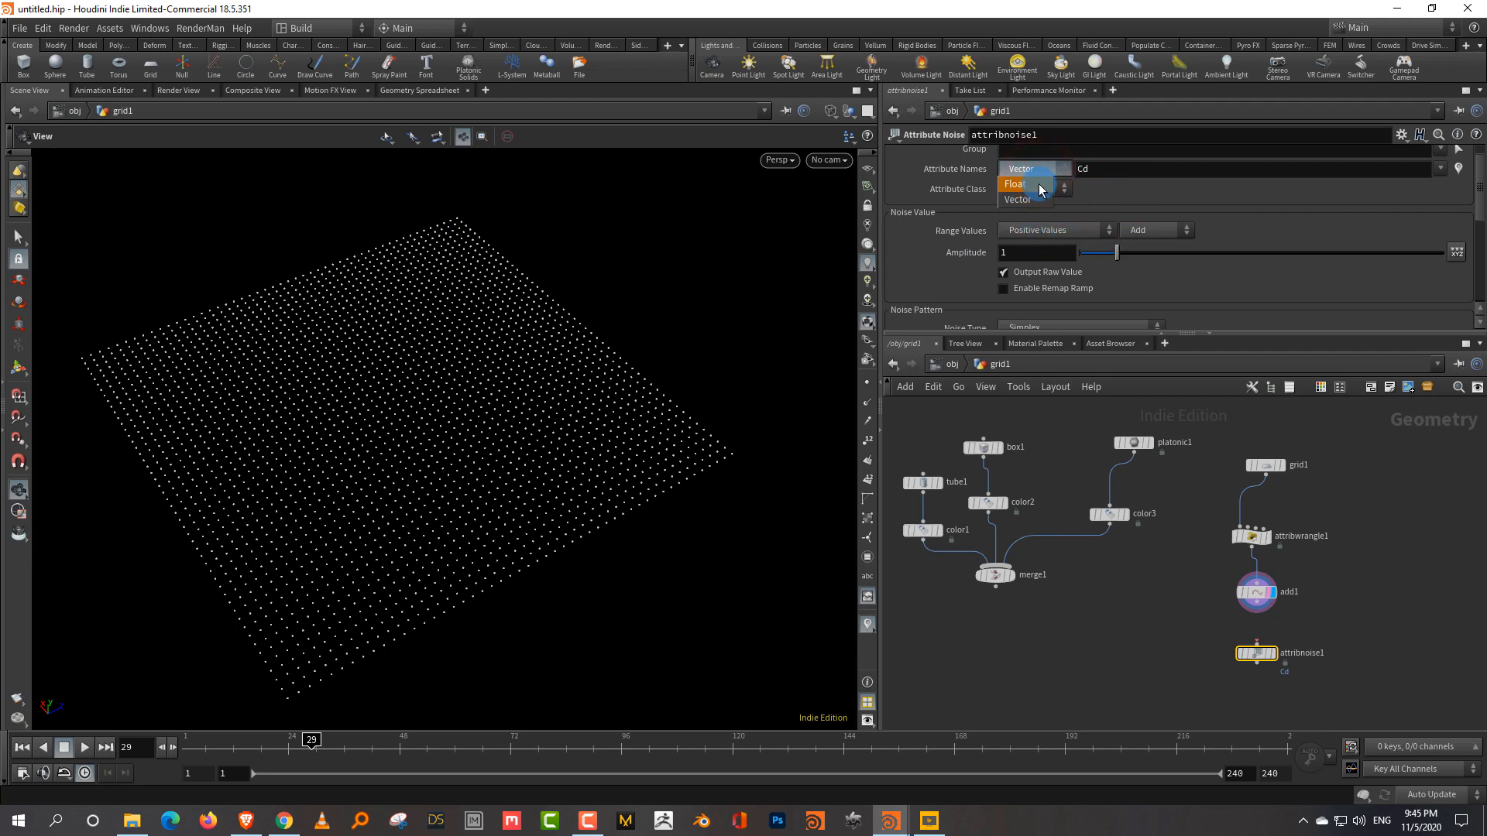
{"action": "left_click", "coordinate": [1031, 186]}
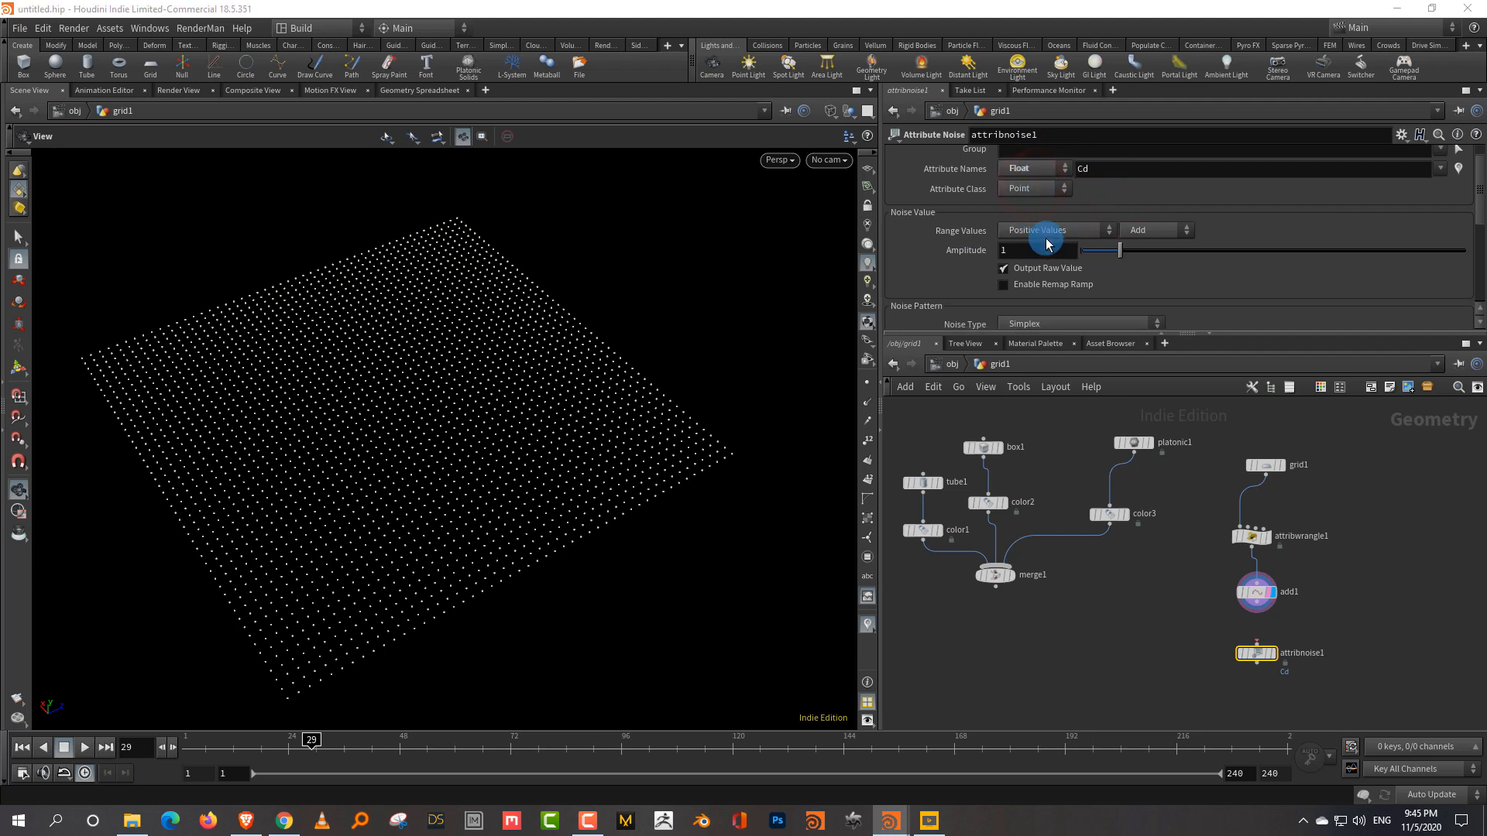
{"action": "left_click_drag", "start_coordinate": [1055, 334], "coordinate": [1060, 482]}
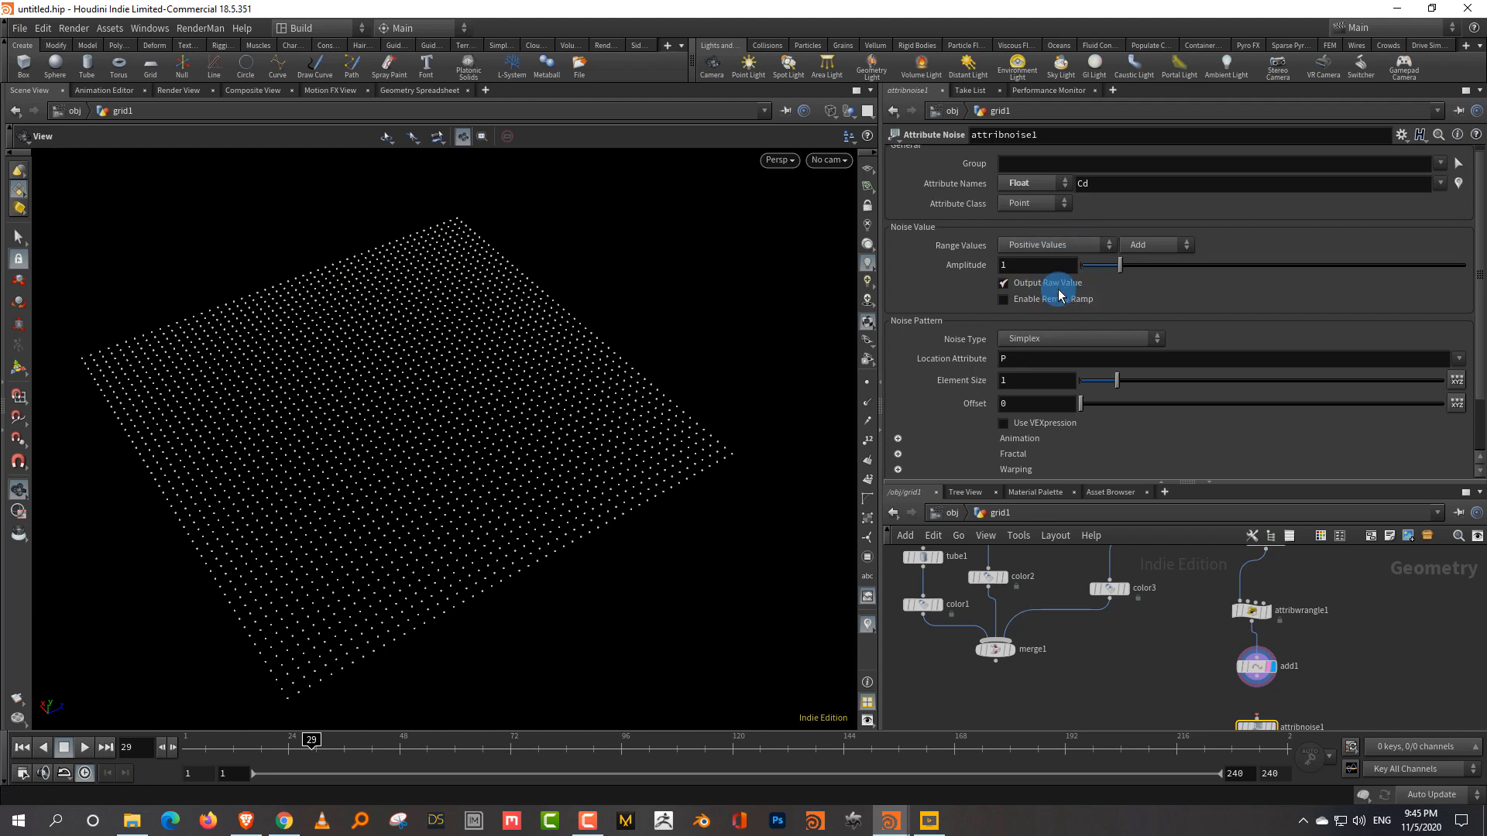
{"action": "left_click", "coordinate": [1104, 185]}
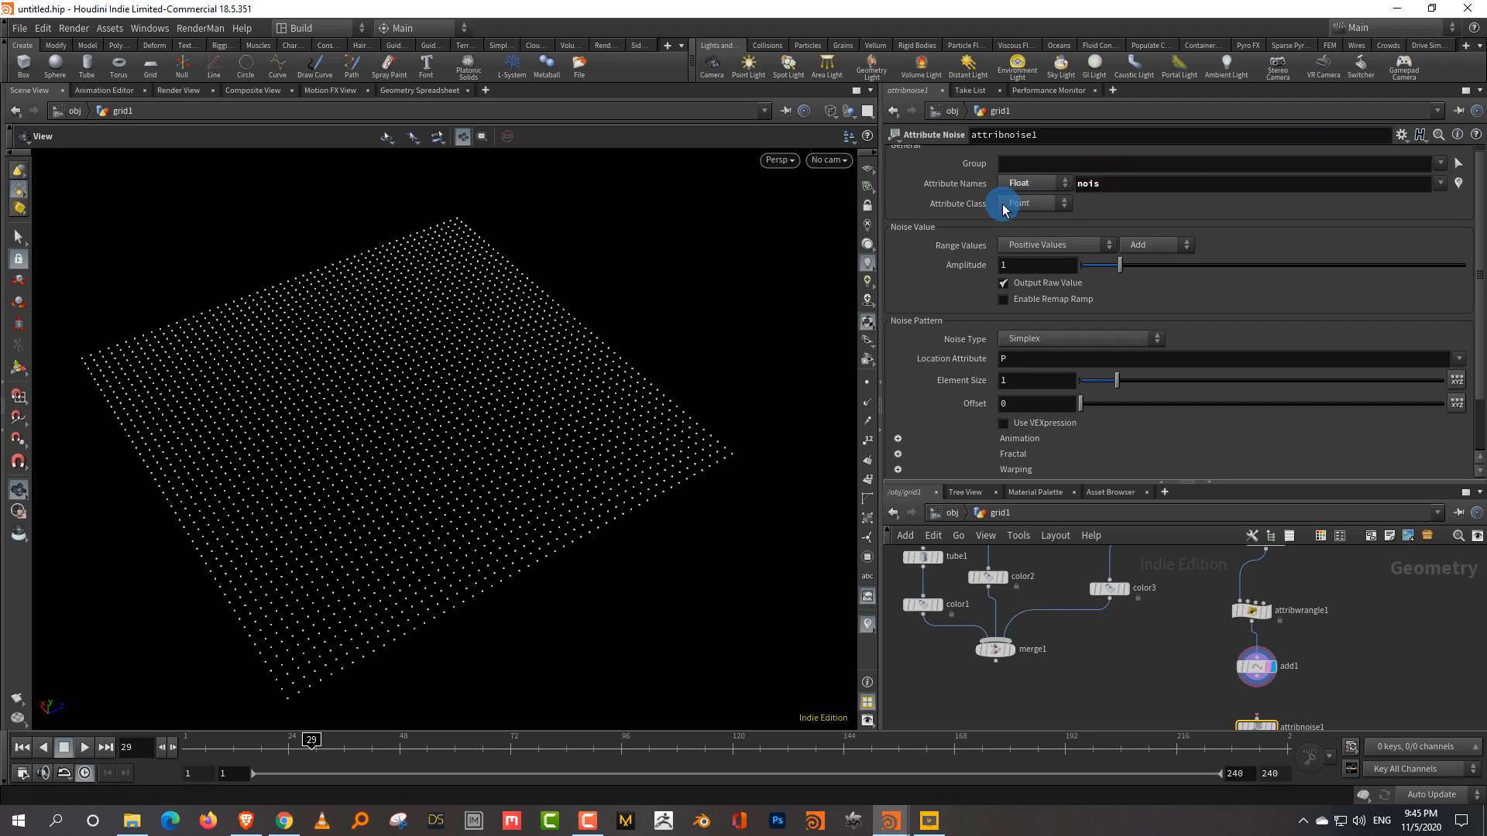
Wire attribnoise1 after add1, display it, and visualize the nois attribute on the grid points.
{"action": "middle_click_drag", "start_coordinate": [1337, 565], "coordinate": [1325, 565]}
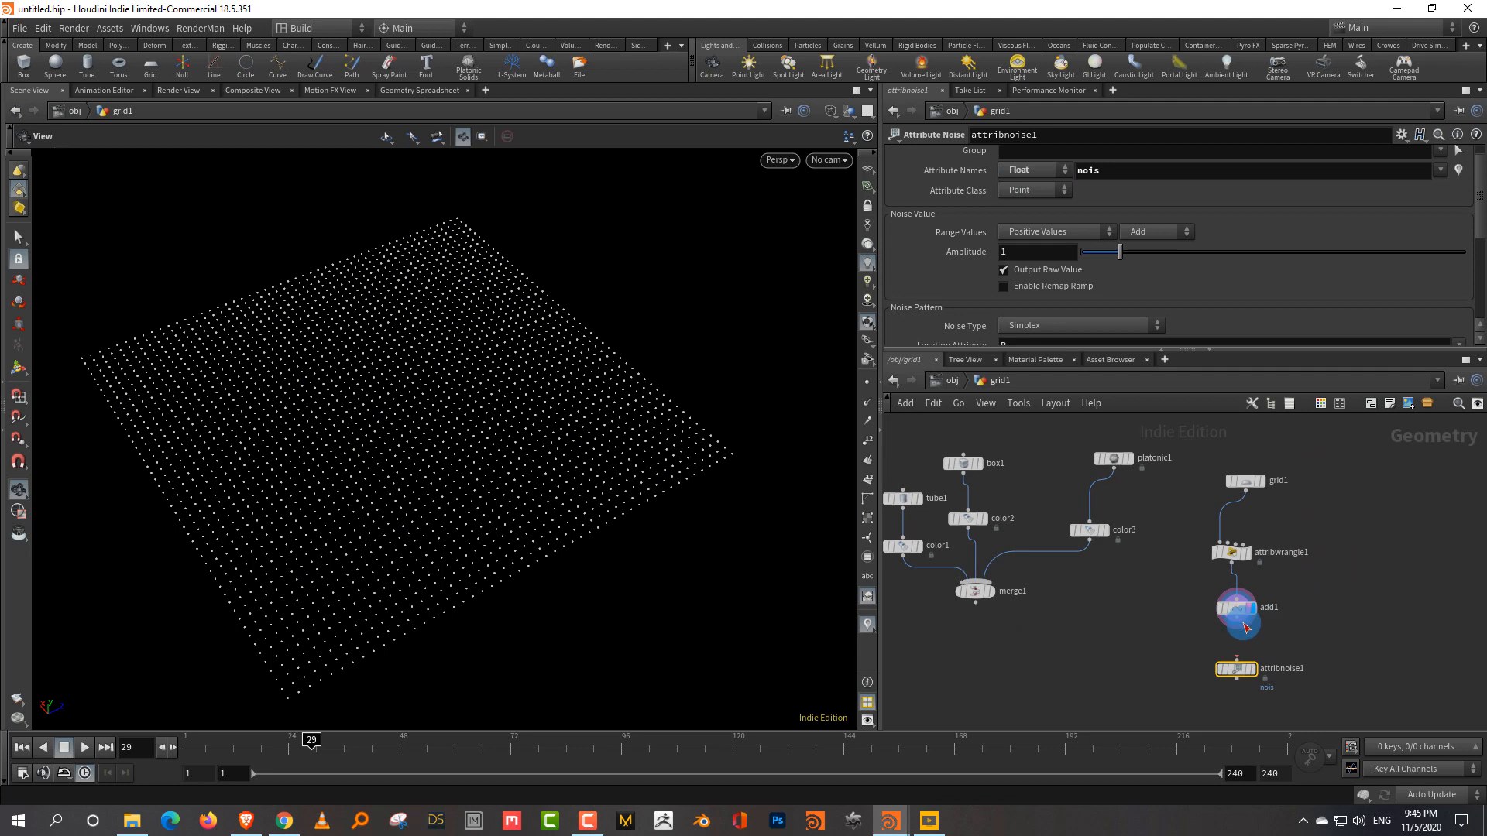
{"action": "left_click_drag", "start_coordinate": [1239, 614], "coordinate": [1236, 717]}
{"action": "left_click_drag", "start_coordinate": [1240, 654], "coordinate": [1241, 623]}
{"action": "left_click_drag", "start_coordinate": [1239, 711], "coordinate": [1238, 673]}
{"action": "left_click", "coordinate": [1251, 683]}
{"action": "left_click", "coordinate": [1291, 665]}
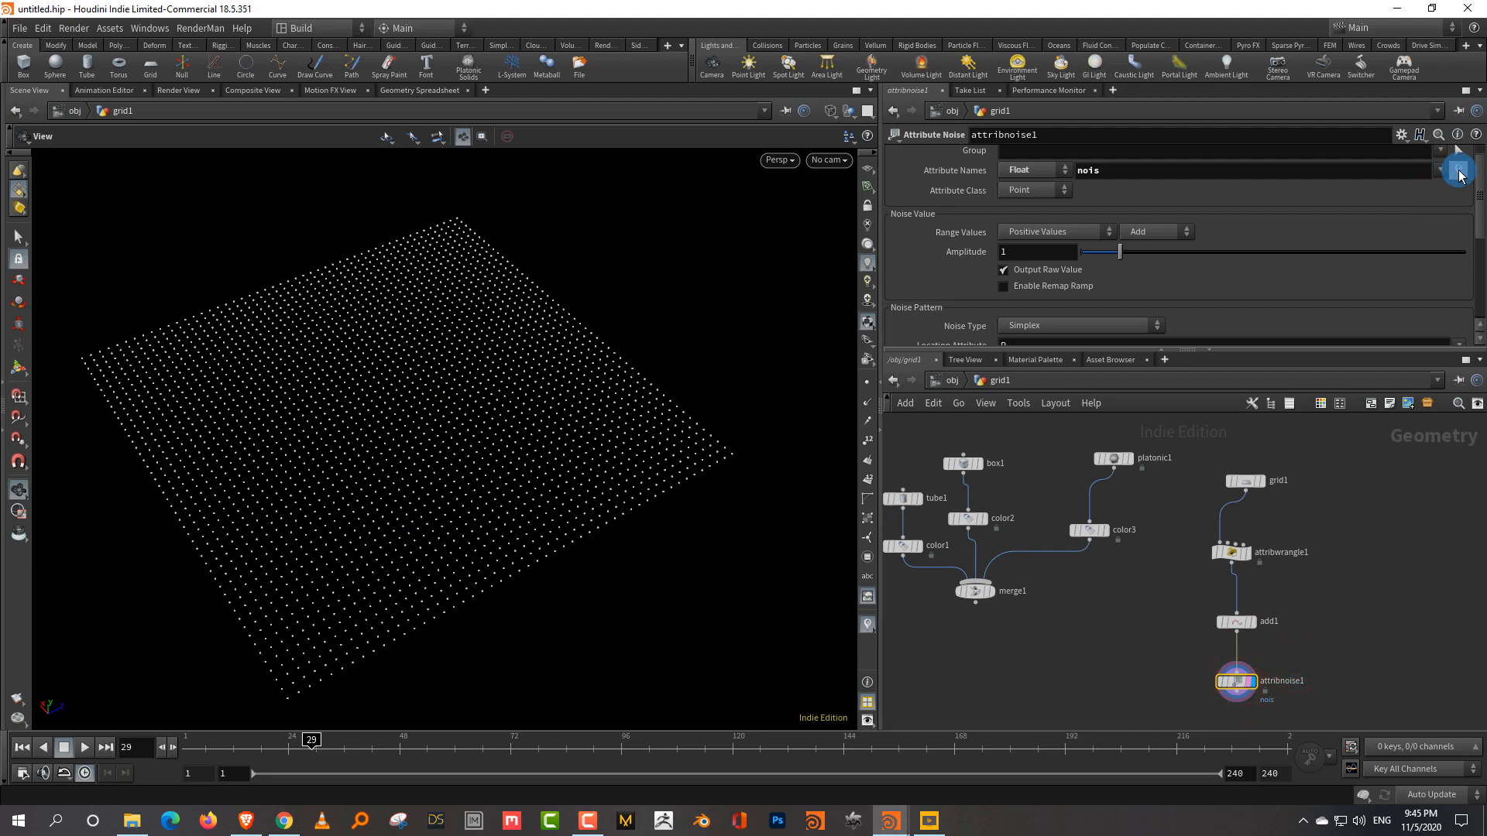
{"action": "left_click_drag", "start_coordinate": [597, 481], "coordinate": [555, 465]}
{"action": "left_click_drag", "start_coordinate": [1115, 350], "coordinate": [1120, 402]}
{"action": "middle_click_drag", "start_coordinate": [1139, 648], "coordinate": [1147, 593]}
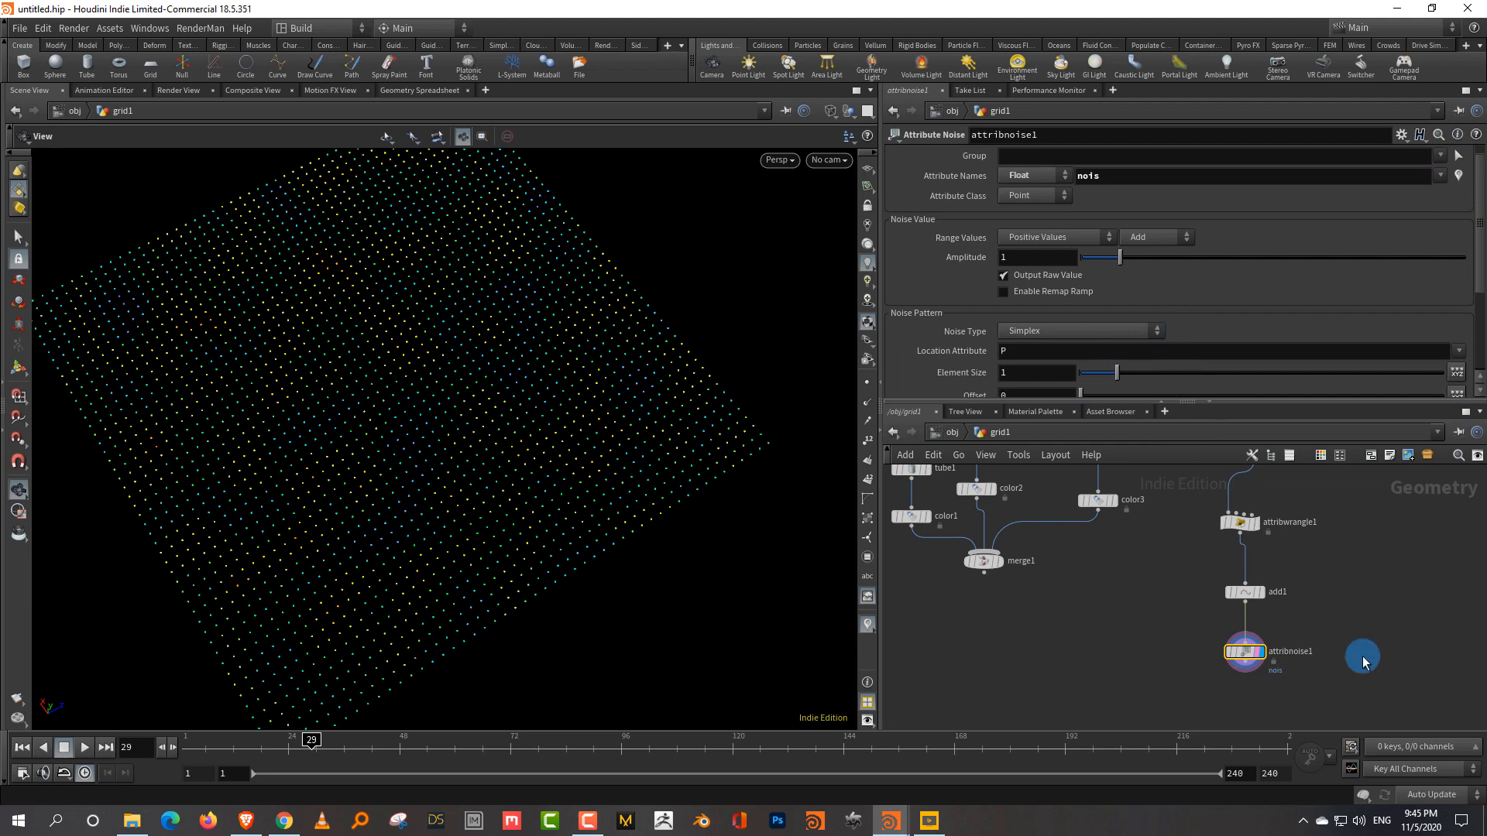
Automatically lay out the chain from grid1 to attribnoise1 in a straight column, leaving room below it.
{"action": "middle_click_drag", "start_coordinate": [1334, 657], "coordinate": [1277, 689]}
{"action": "left_click", "coordinate": [1261, 645]}
{"action": "right_click_drag", "start_coordinate": [1292, 643], "coordinate": [1257, 625]}
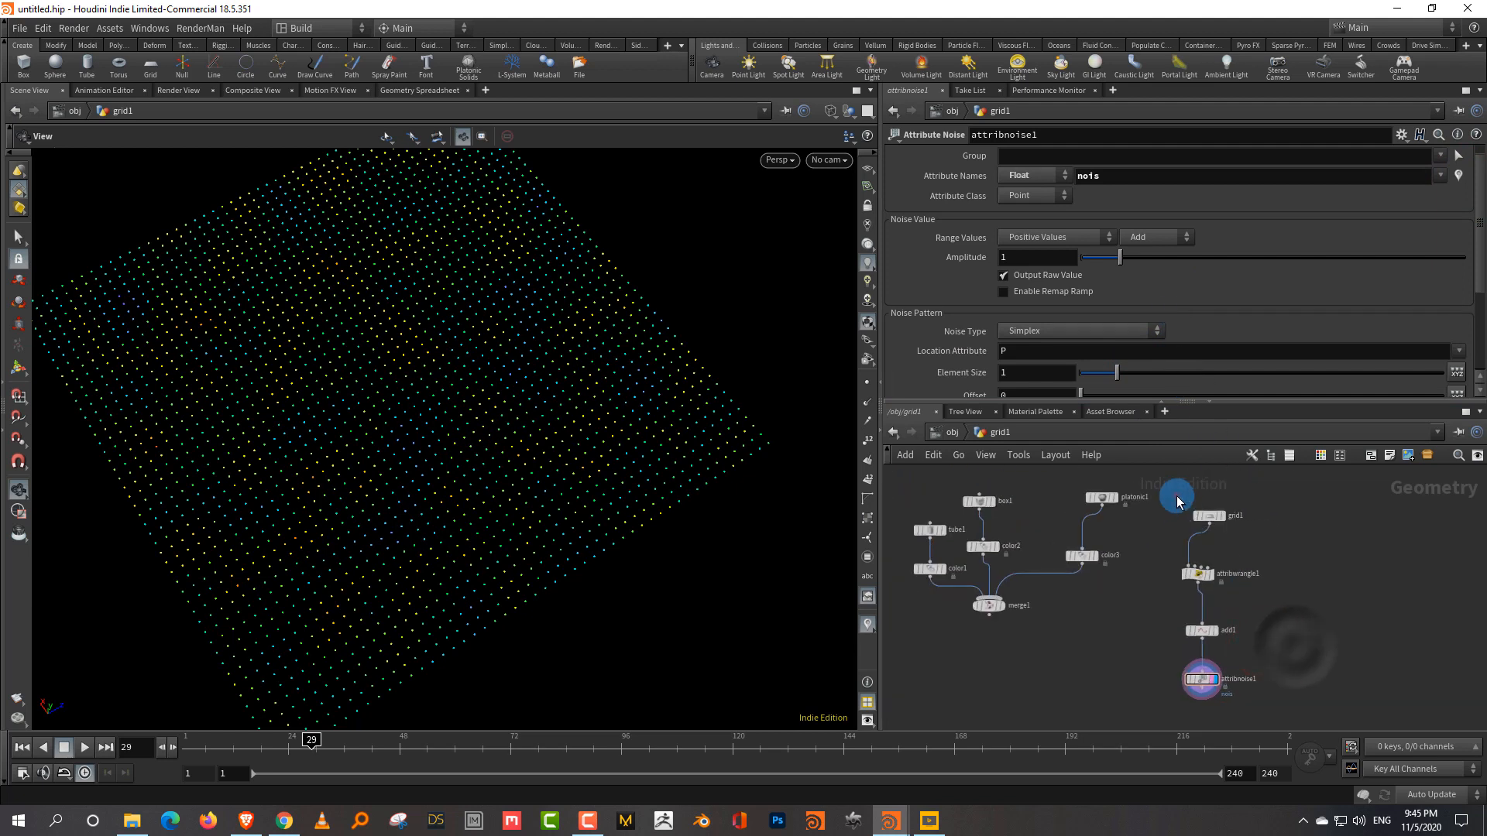
{"action": "left_click_drag", "start_coordinate": [1178, 496], "coordinate": [1236, 701]}
{"action": "key", "text": "shift+l"}
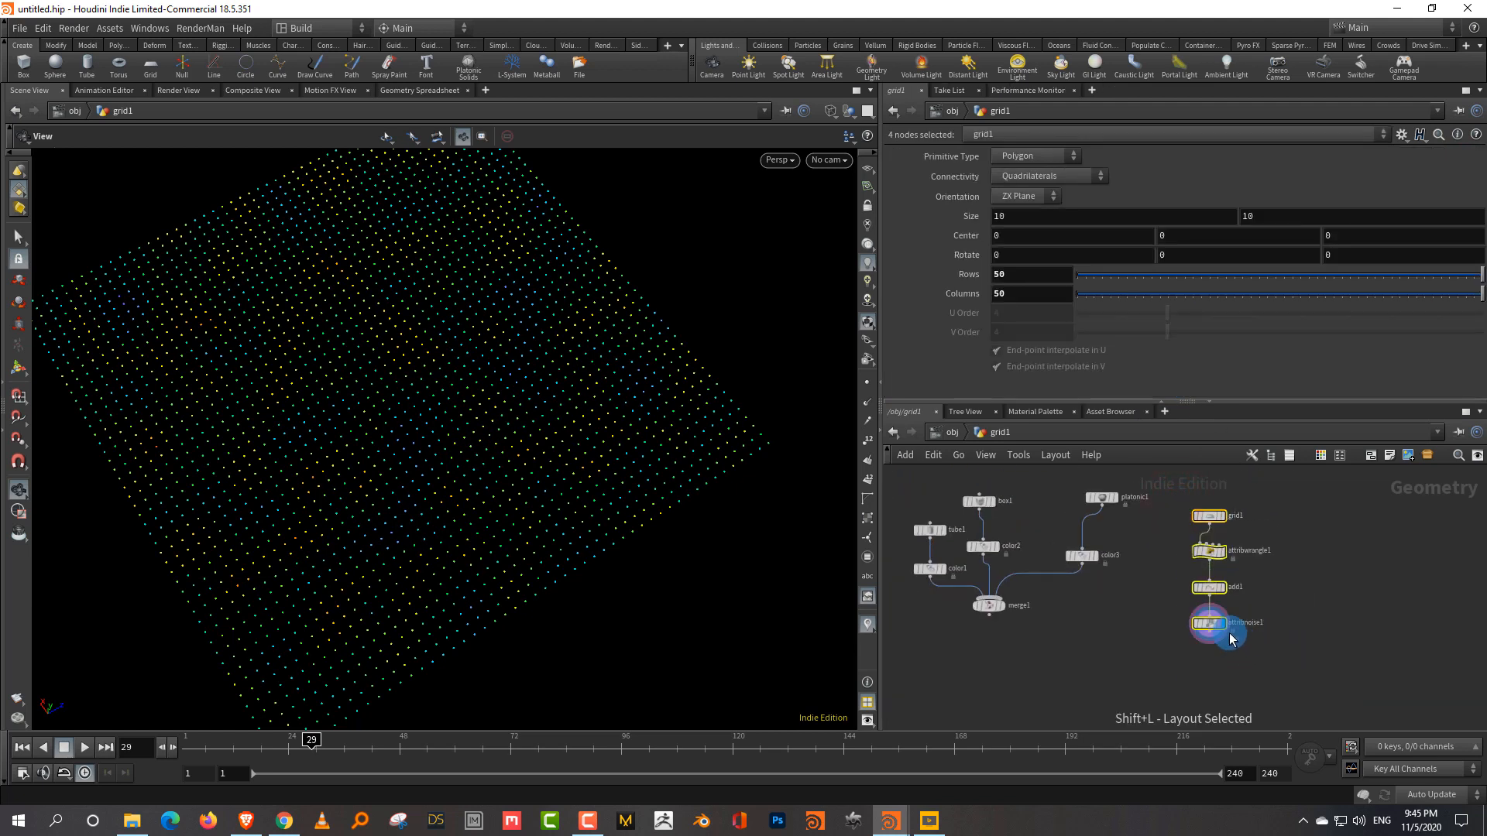
{"action": "left_click", "coordinate": [1279, 612]}
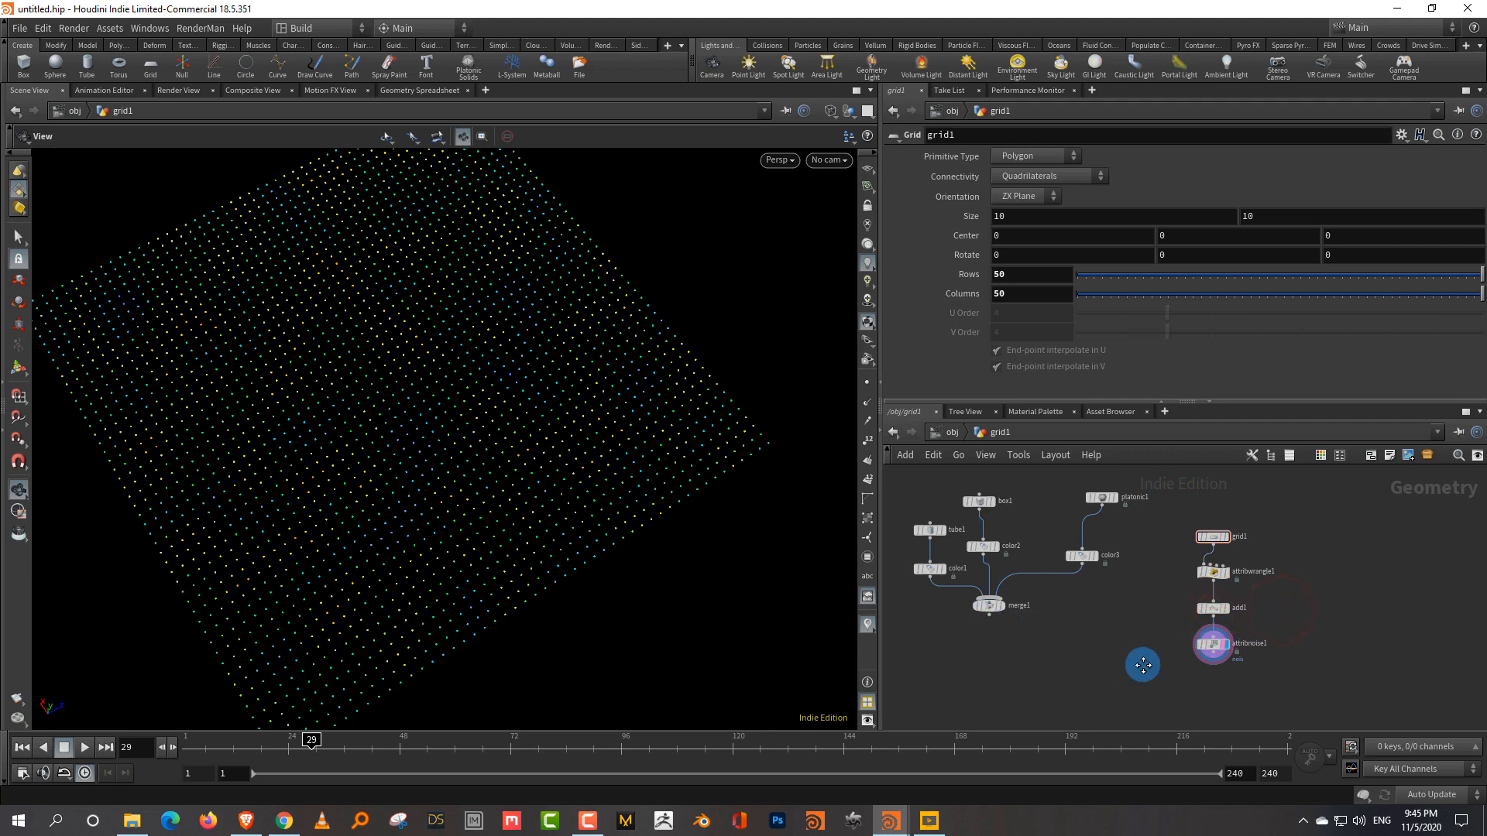
{"action": "middle_click_drag", "start_coordinate": [1143, 664], "coordinate": [1155, 640]}
{"action": "scroll", "coordinate": [1141, 595], "scroll_direction": "up", "scroll_amount": 4}
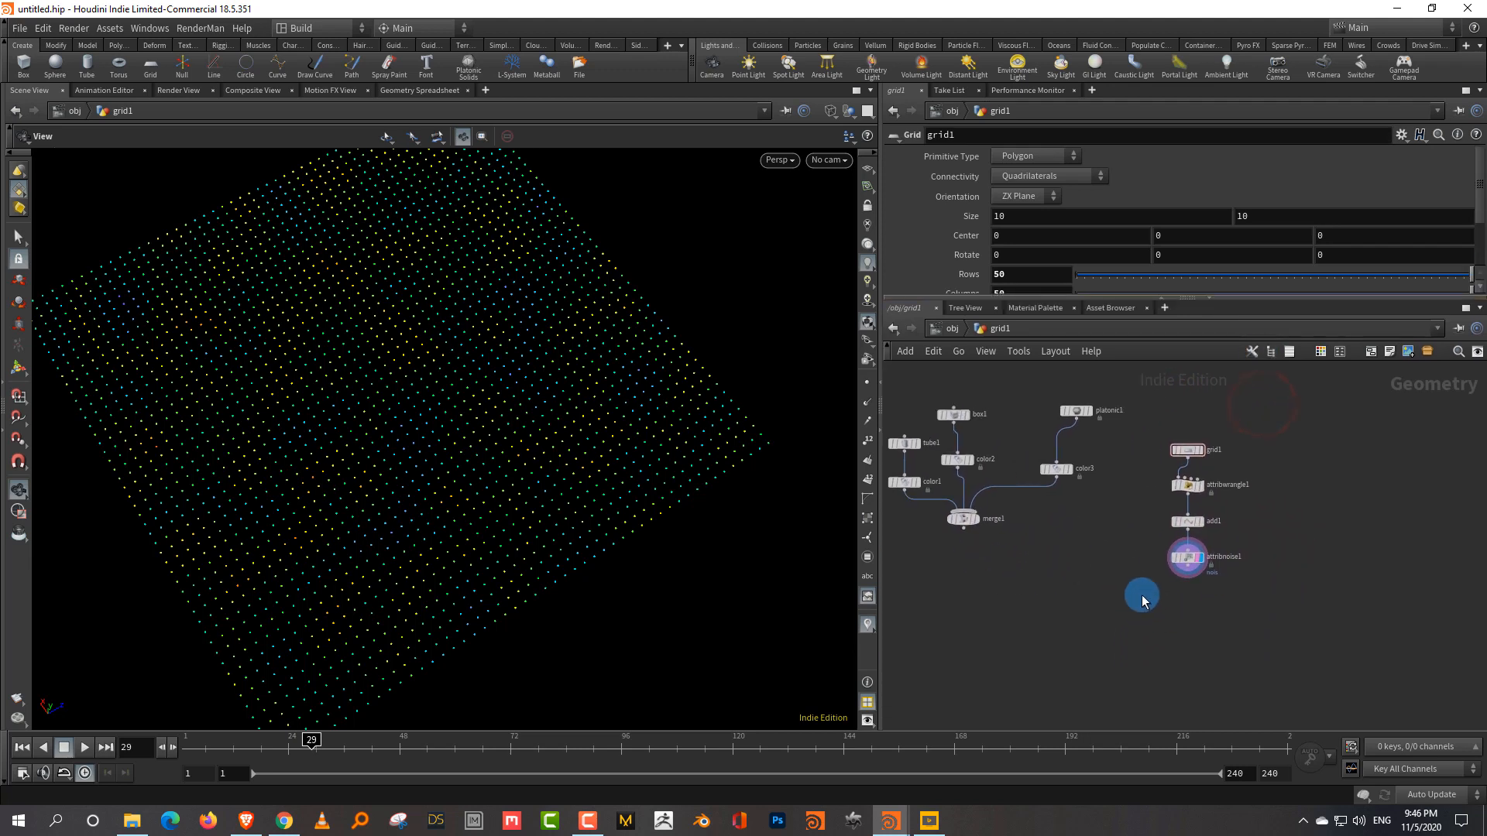
Append an Attribute Wrangle after attribnoise1 and display it.
{"action": "key", "text": "Tab"}
{"action": "left_click", "coordinate": [1126, 638]}
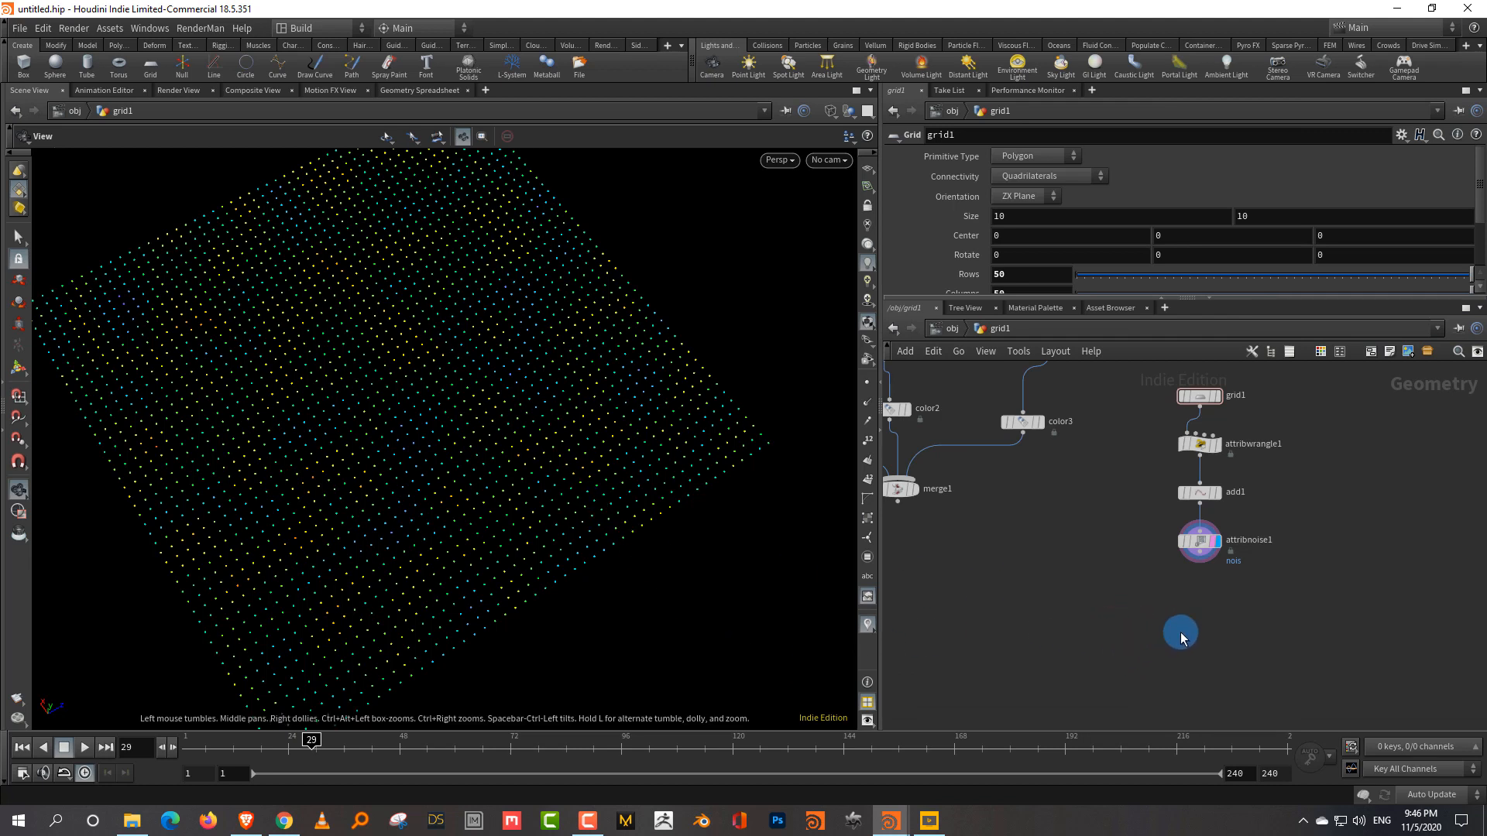
{"action": "key", "text": "Tab"}
{"action": "type", "text": "wran"}
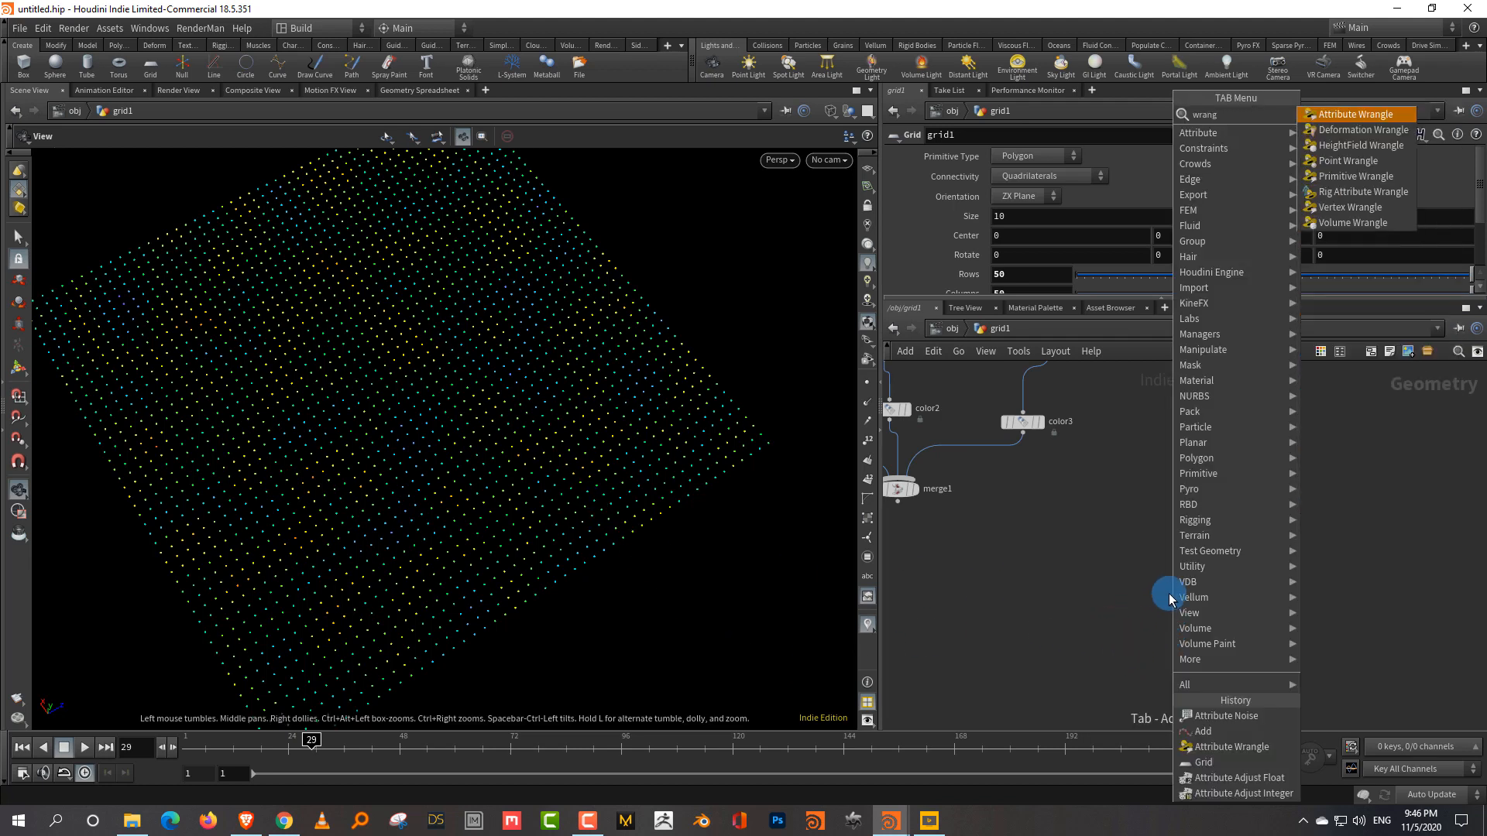
{"action": "left_click", "coordinate": [1355, 114]}
{"action": "left_click", "coordinate": [1217, 609]}
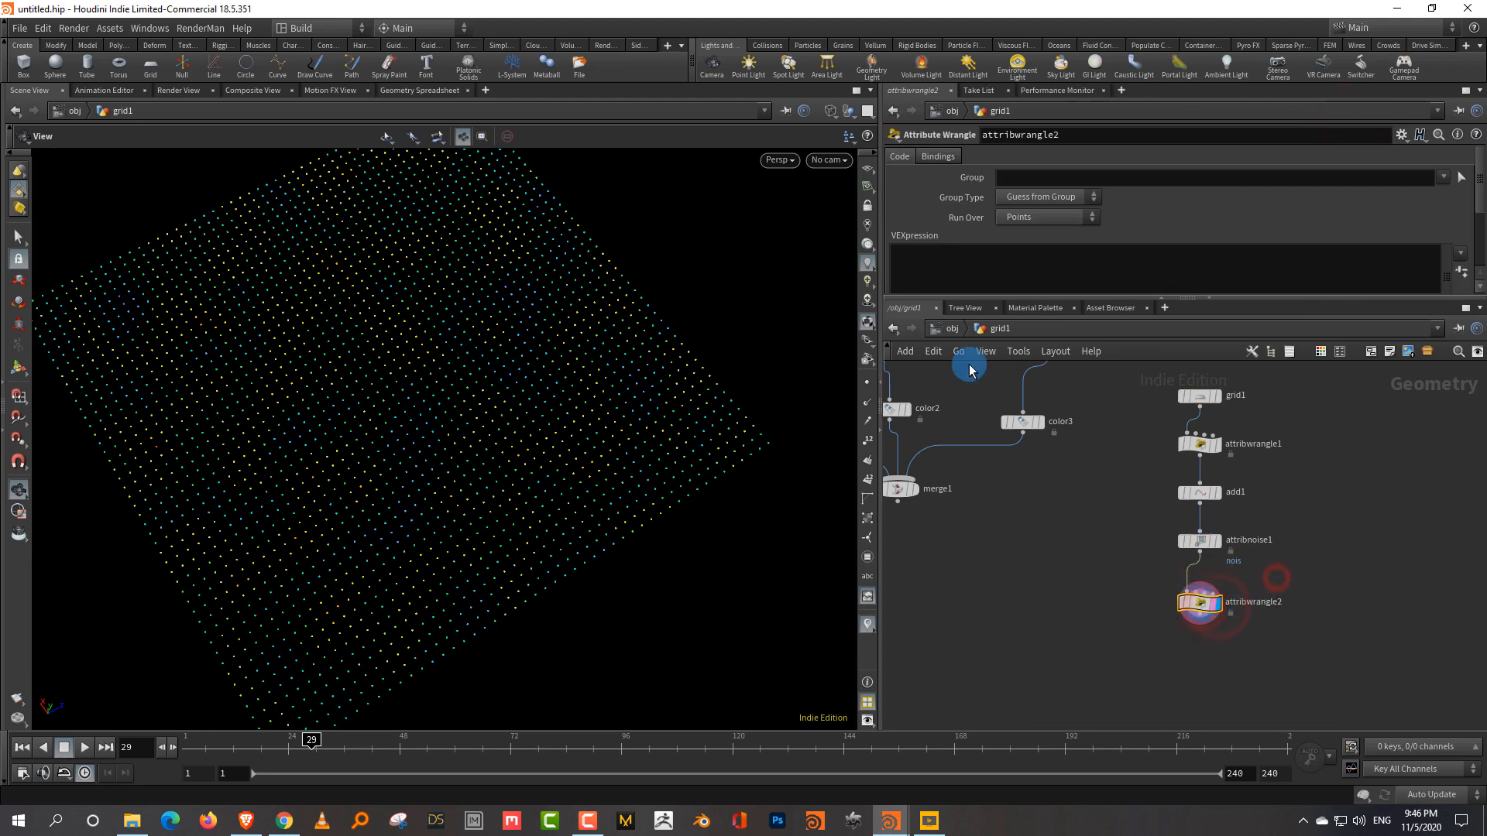
{"action": "left_click", "coordinate": [962, 251]}
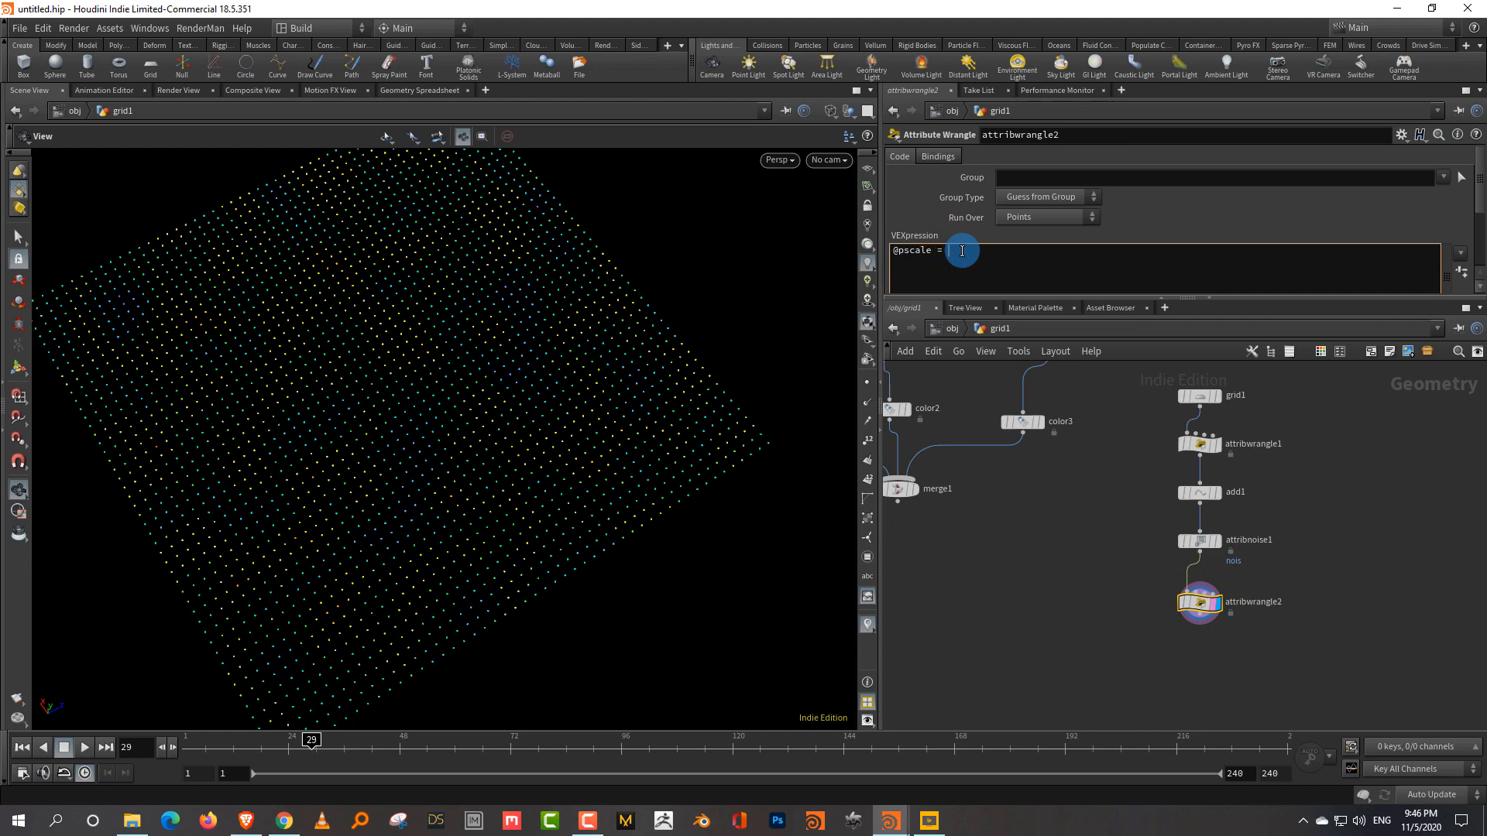
{"action": "type", "text": "@pscale = @nois"}
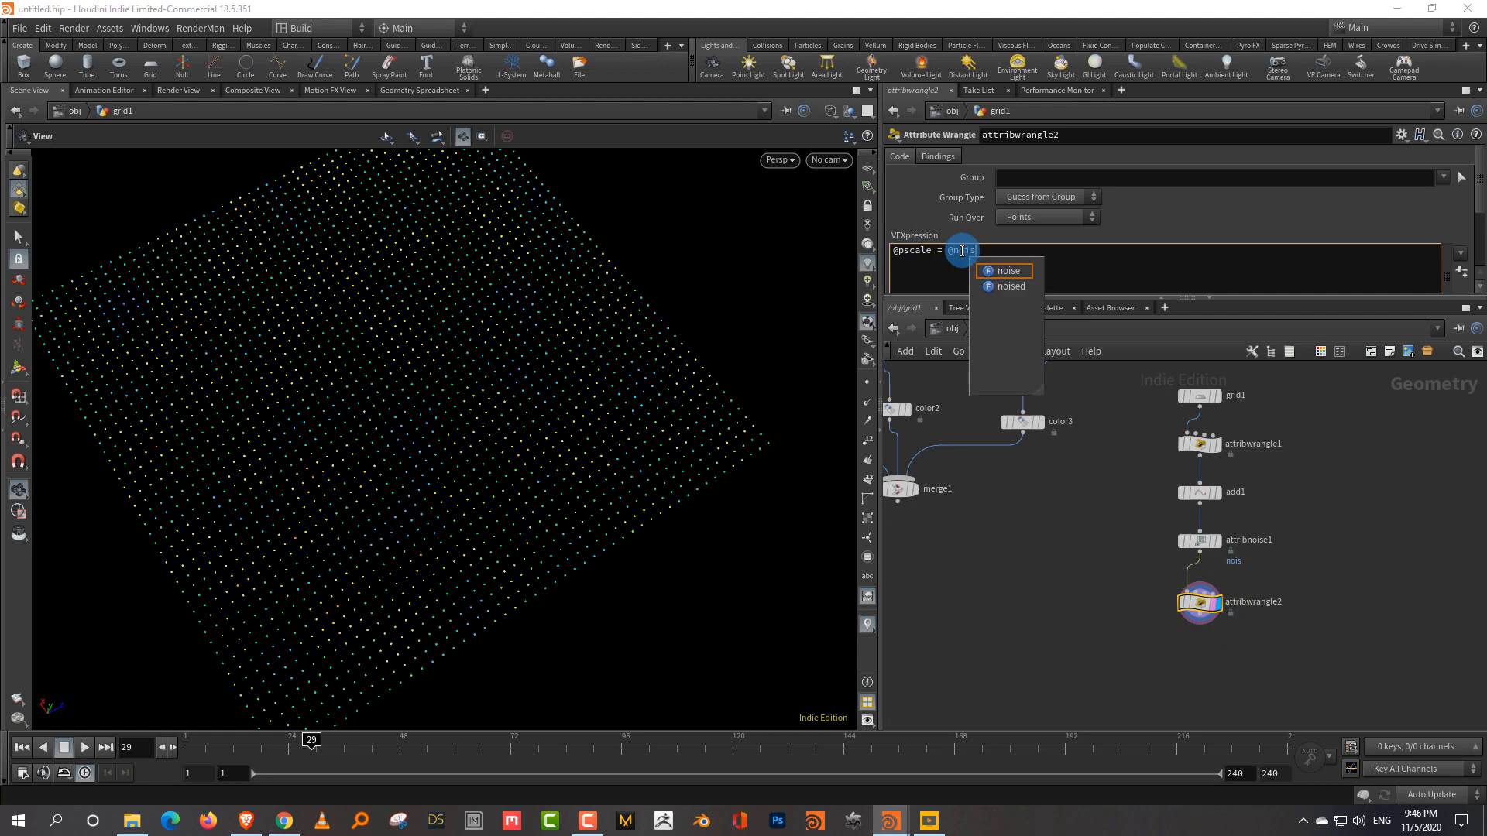
{"action": "type", "text": ";"}
{"action": "left_click", "coordinate": [1192, 660]}
Add a Copy to Points node below merge1 and attribwrangle2.
{"action": "middle_click_drag", "start_coordinate": [1192, 661], "coordinate": [1222, 624]}
{"action": "key", "text": "Tab"}
{"action": "type", "text": "cop"}
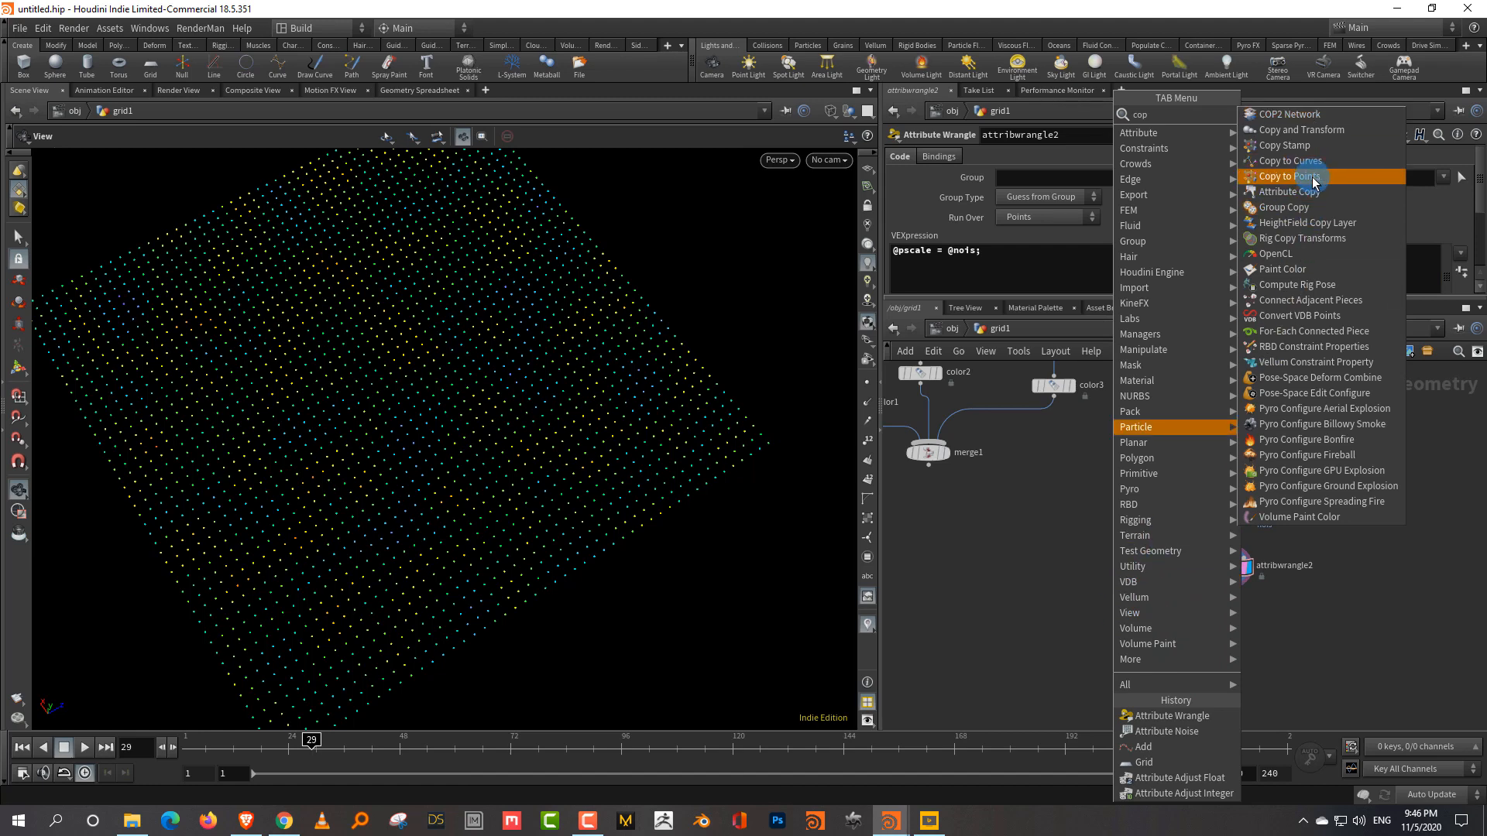
{"action": "left_click", "coordinate": [1290, 176]}
{"action": "left_click", "coordinate": [1085, 620]}
{"action": "middle_click_drag", "start_coordinate": [1072, 617], "coordinate": [1094, 612]}
{"action": "scroll", "coordinate": [1094, 612], "scroll_direction": "down", "scroll_amount": 2}
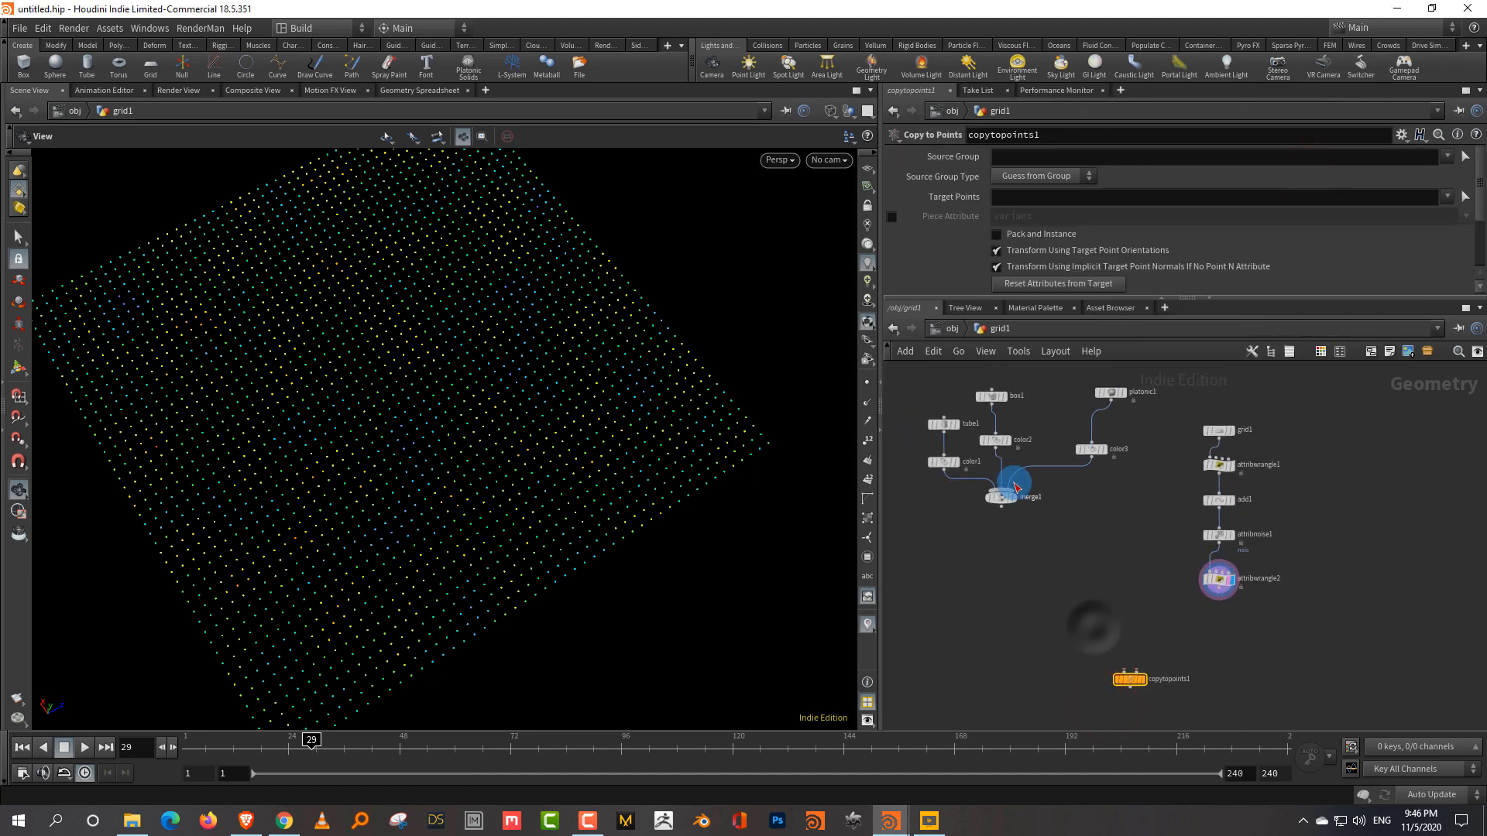
Wire color2 as the source and attribwrangle2 as the target points of copytopoints1, and display the copied boxes.
{"action": "left_click", "coordinate": [995, 440]}
{"action": "left_click", "coordinate": [1128, 672]}
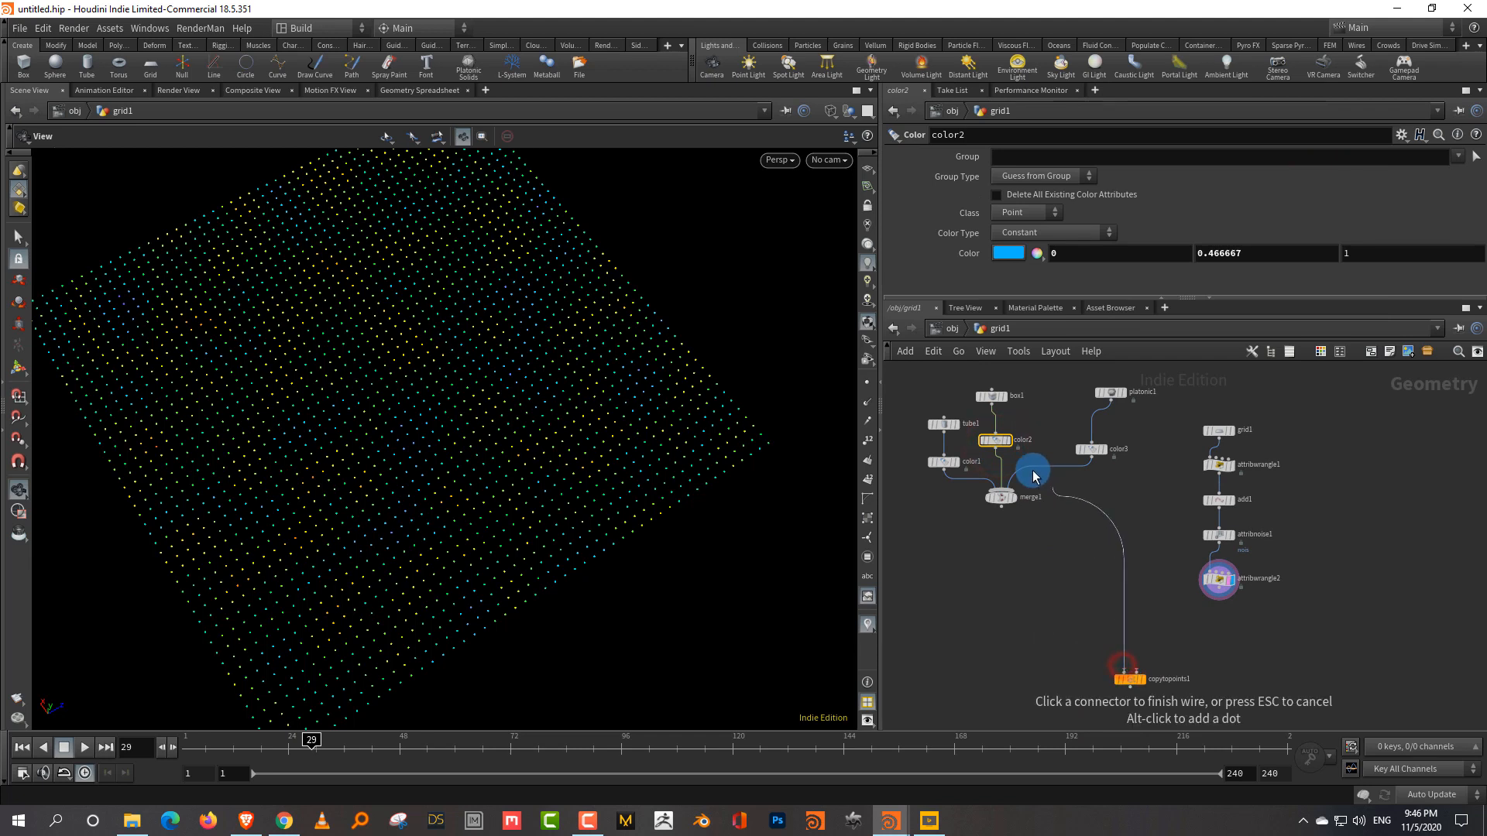
{"action": "left_click", "coordinate": [996, 447]}
{"action": "left_click", "coordinate": [1191, 643]}
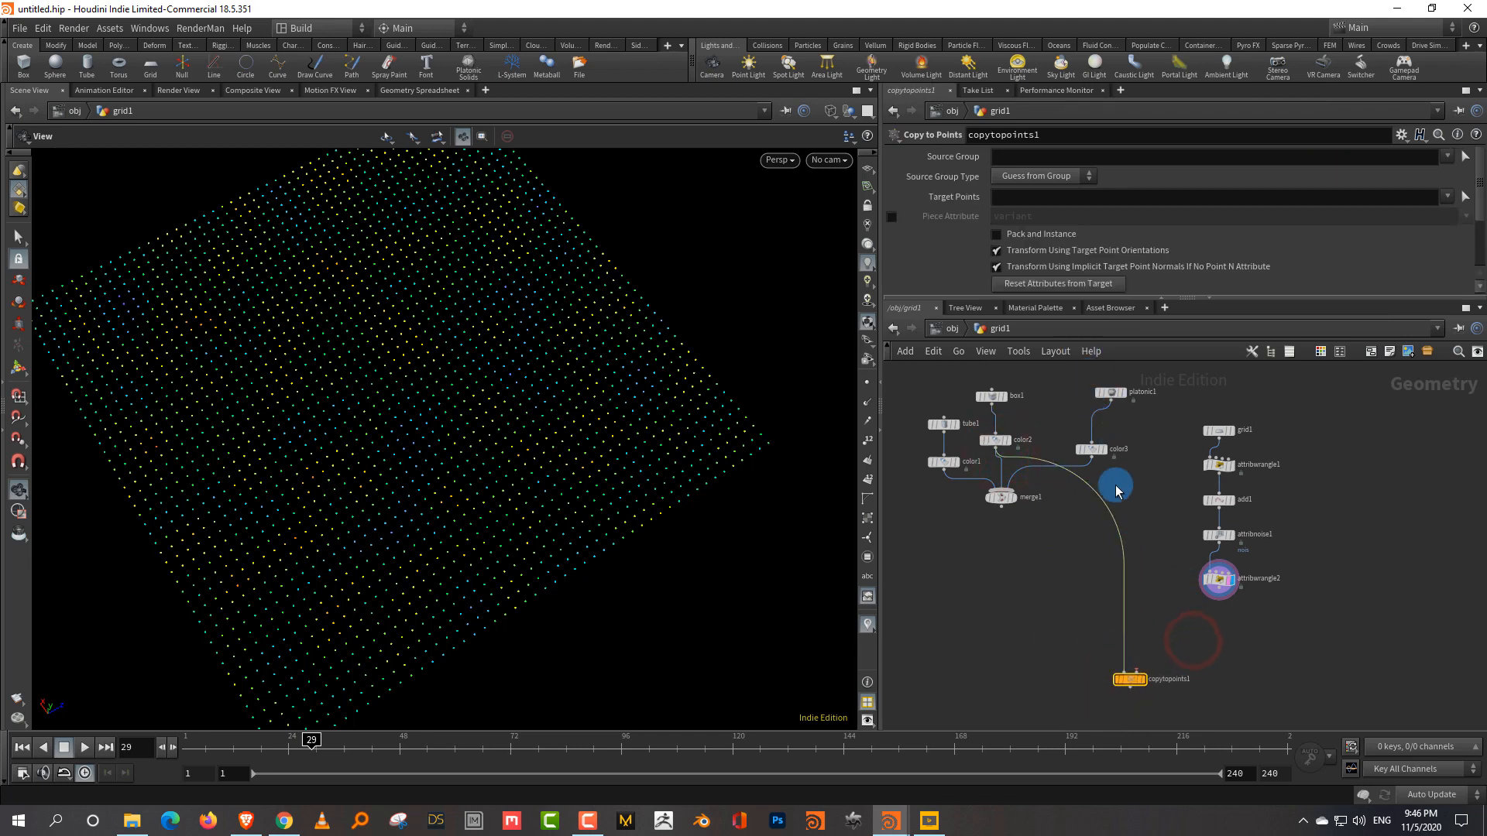
{"action": "left_click", "coordinate": [1220, 591]}
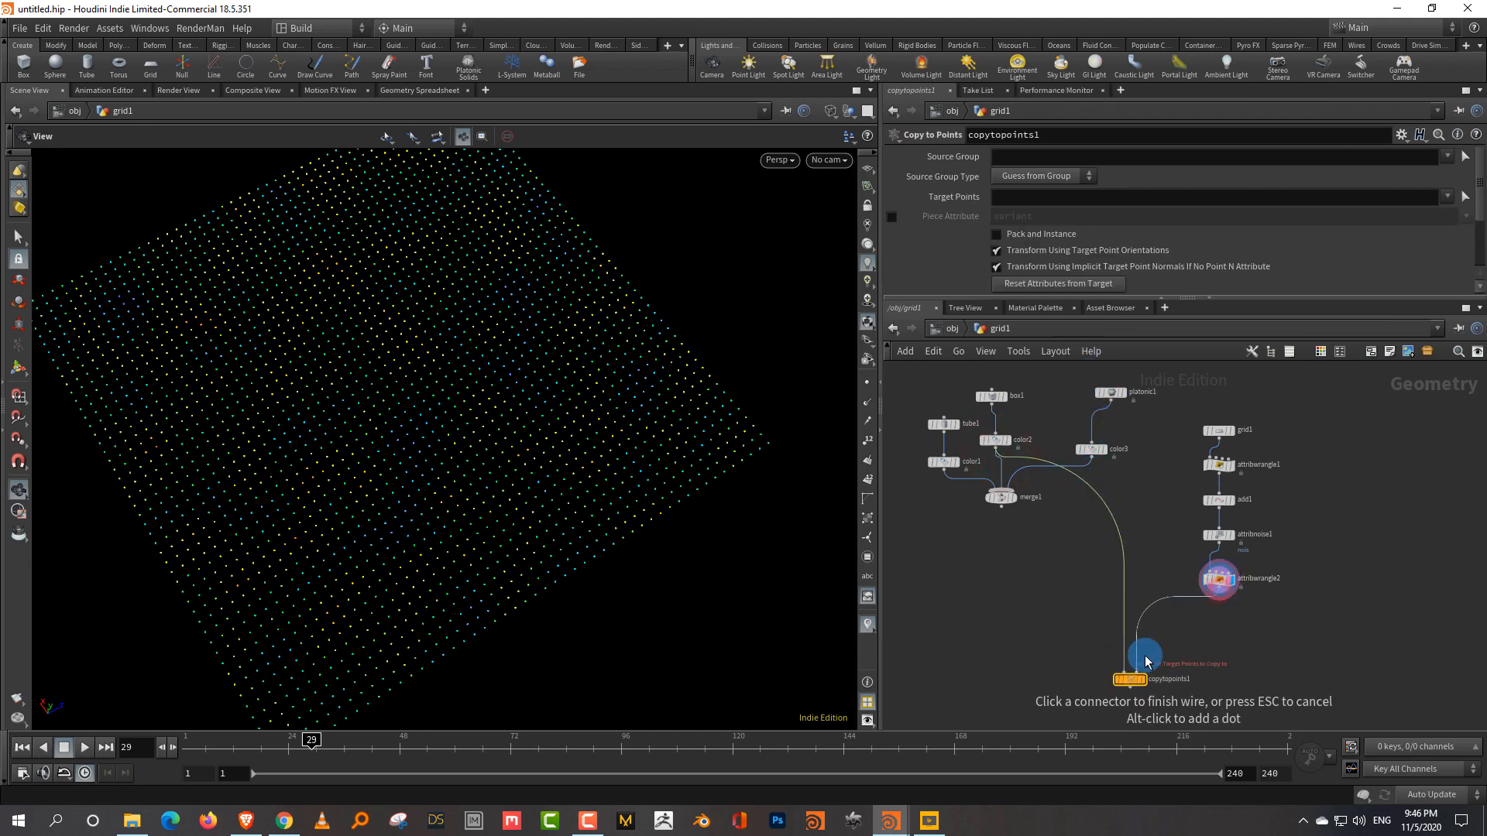
{"action": "left_click", "coordinate": [1139, 676]}
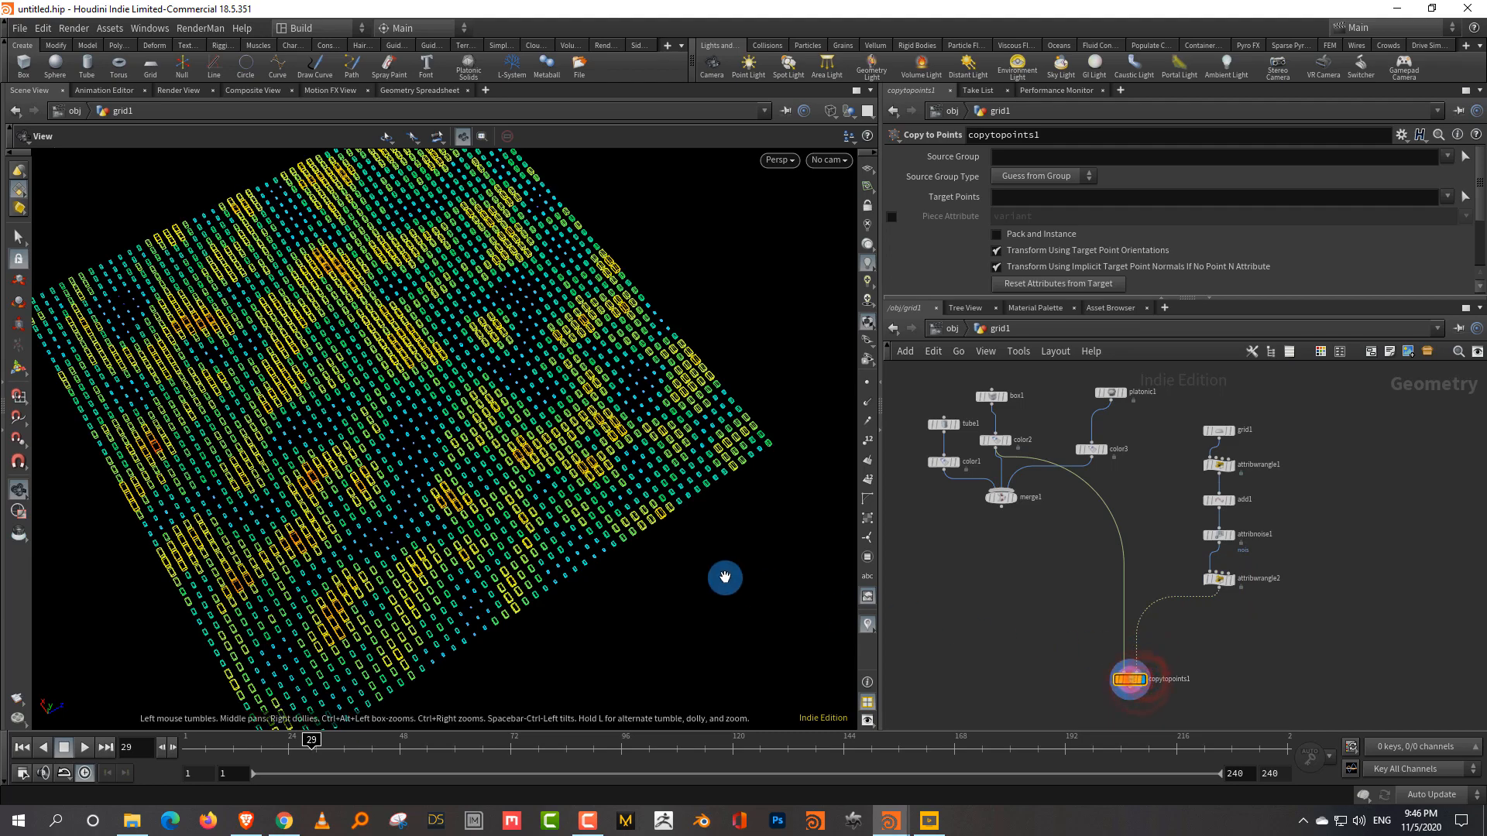
Switch the viewport from wireframe to shaded display and examine the boxes copied onto the grid points.
{"action": "left_click_drag", "start_coordinate": [642, 552], "coordinate": [647, 560]}
{"action": "mouse_move", "coordinate": [614, 548]}
{"action": "right_mouse_down"}
{"action": "mouse_move", "coordinate": [608, 573]}
{"action": "mouse_move", "coordinate": [545, 611]}
{"action": "right_mouse_up"}
{"action": "key", "text": "w"}
{"action": "mouse_move", "coordinate": [581, 551]}
{"action": "left_mouse_down"}
{"action": "mouse_move", "coordinate": [544, 511]}
{"action": "mouse_move", "coordinate": [564, 512]}
{"action": "left_mouse_up"}
{"action": "middle_click_drag", "start_coordinate": [563, 512], "coordinate": [778, 475]}
Enlarge the parameter area for attribnoise1, keep its range at Positive Values, and set the Amplitude to 1.46.
{"action": "scroll", "coordinate": [1247, 527], "scroll_direction": "up", "scroll_amount": 4}
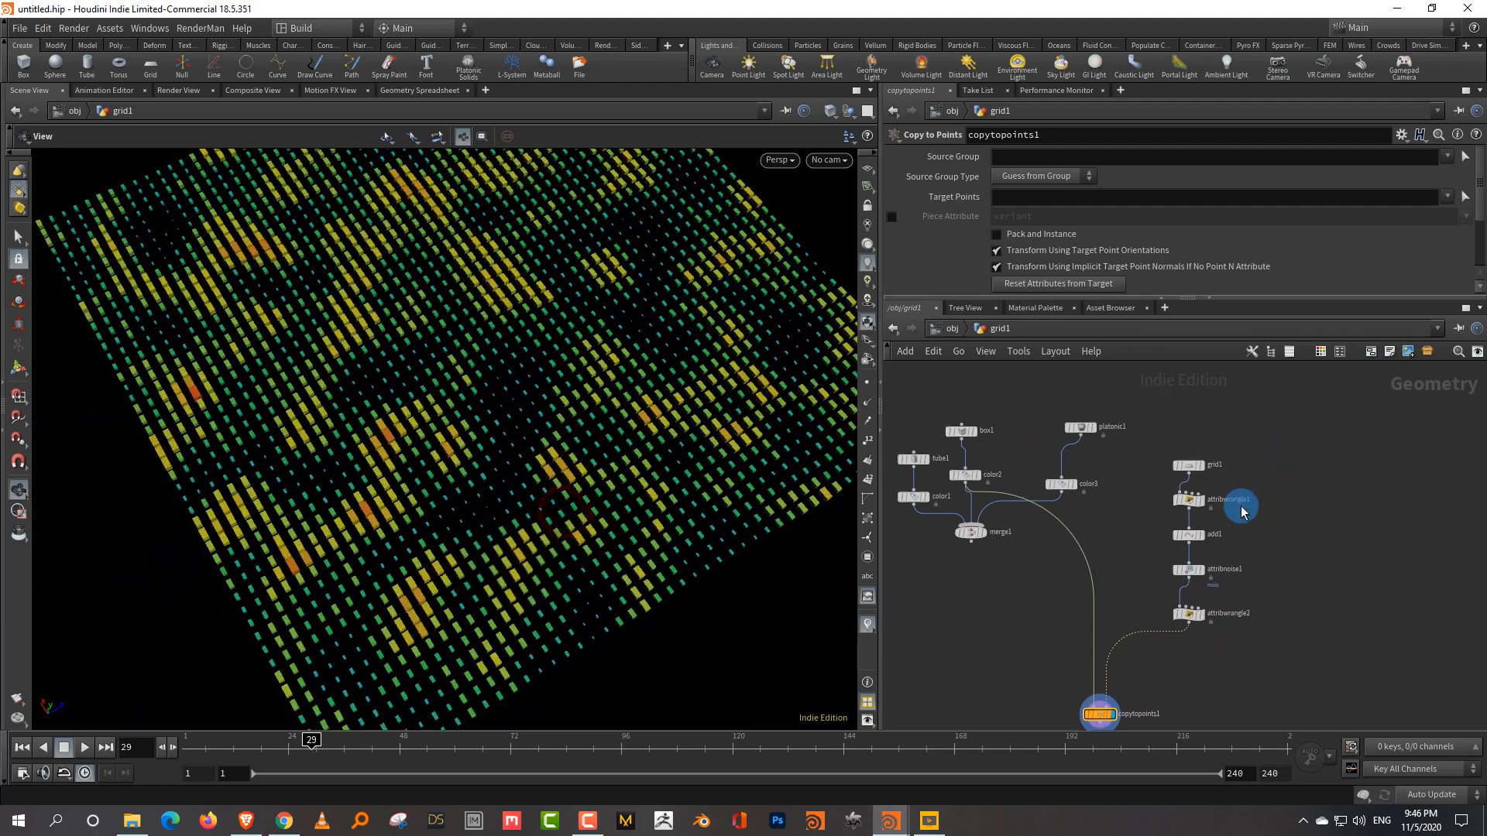
{"action": "left_click", "coordinate": [1179, 577]}
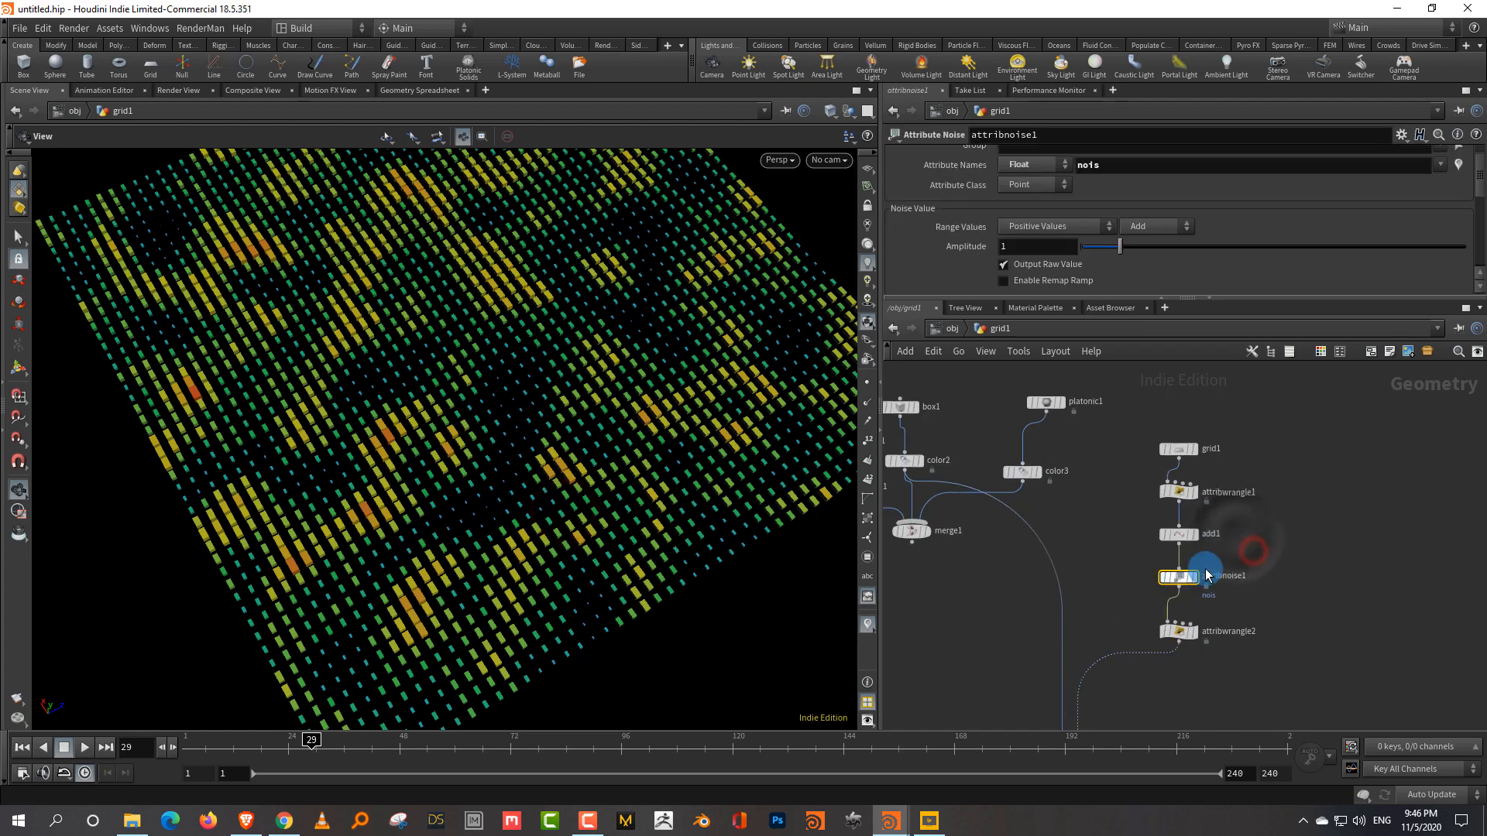
{"action": "left_click", "coordinate": [1456, 166]}
{"action": "left_click", "coordinate": [1456, 166]}
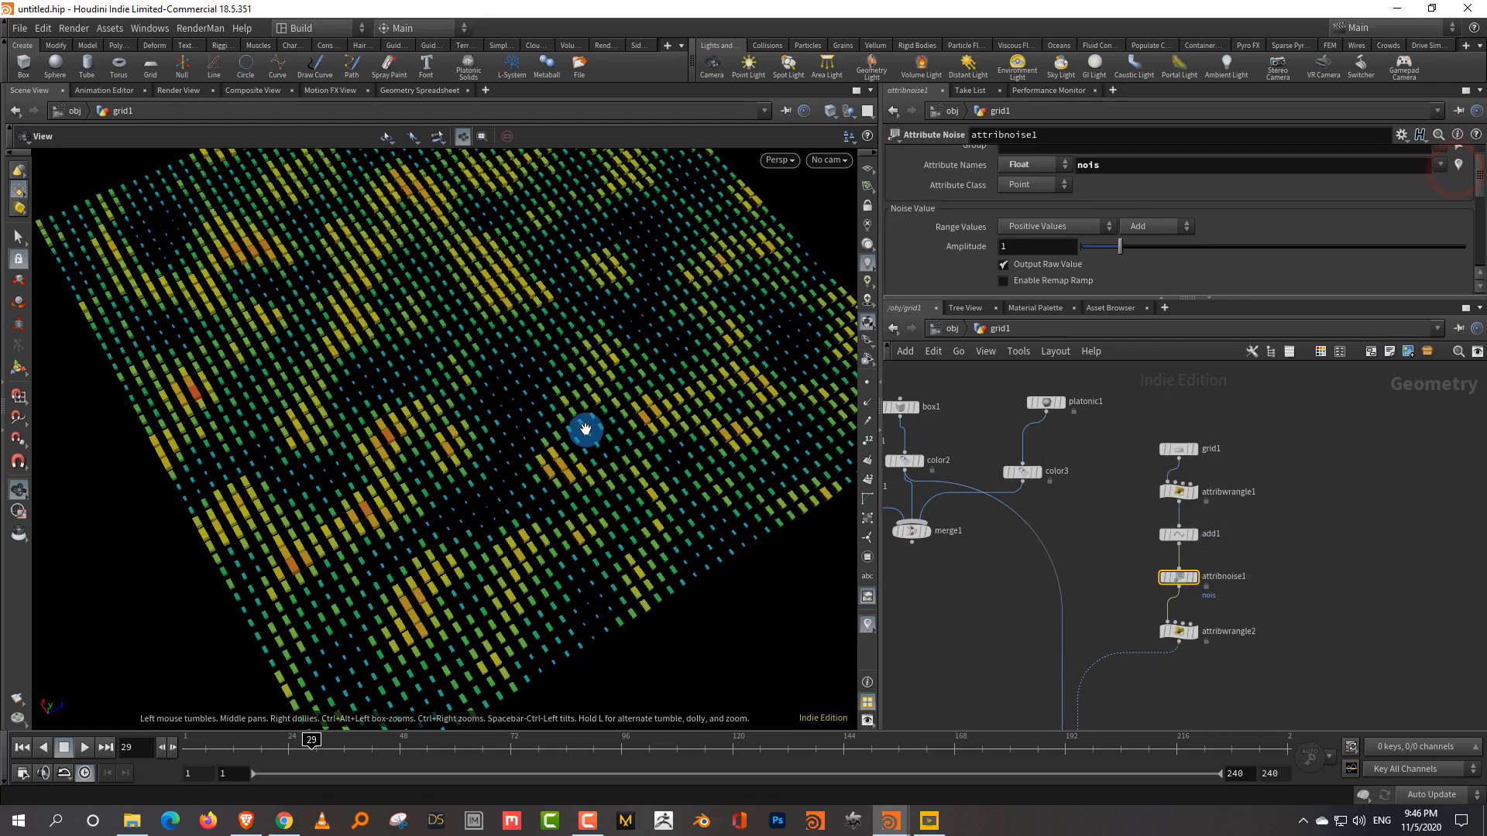
{"action": "left_click_drag", "start_coordinate": [584, 431], "coordinate": [724, 418]}
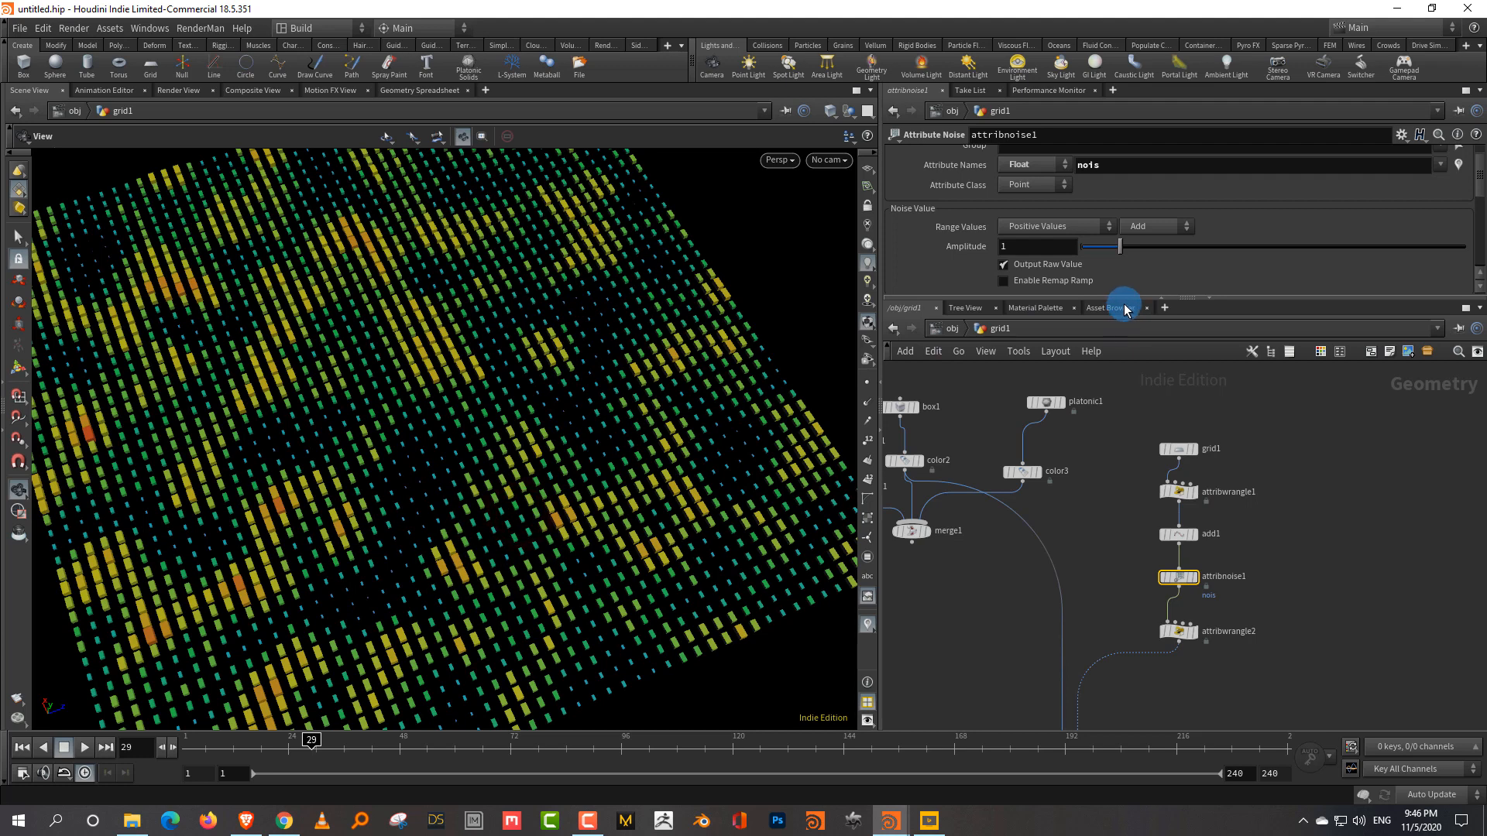
{"action": "left_click_drag", "start_coordinate": [1123, 298], "coordinate": [1130, 418]}
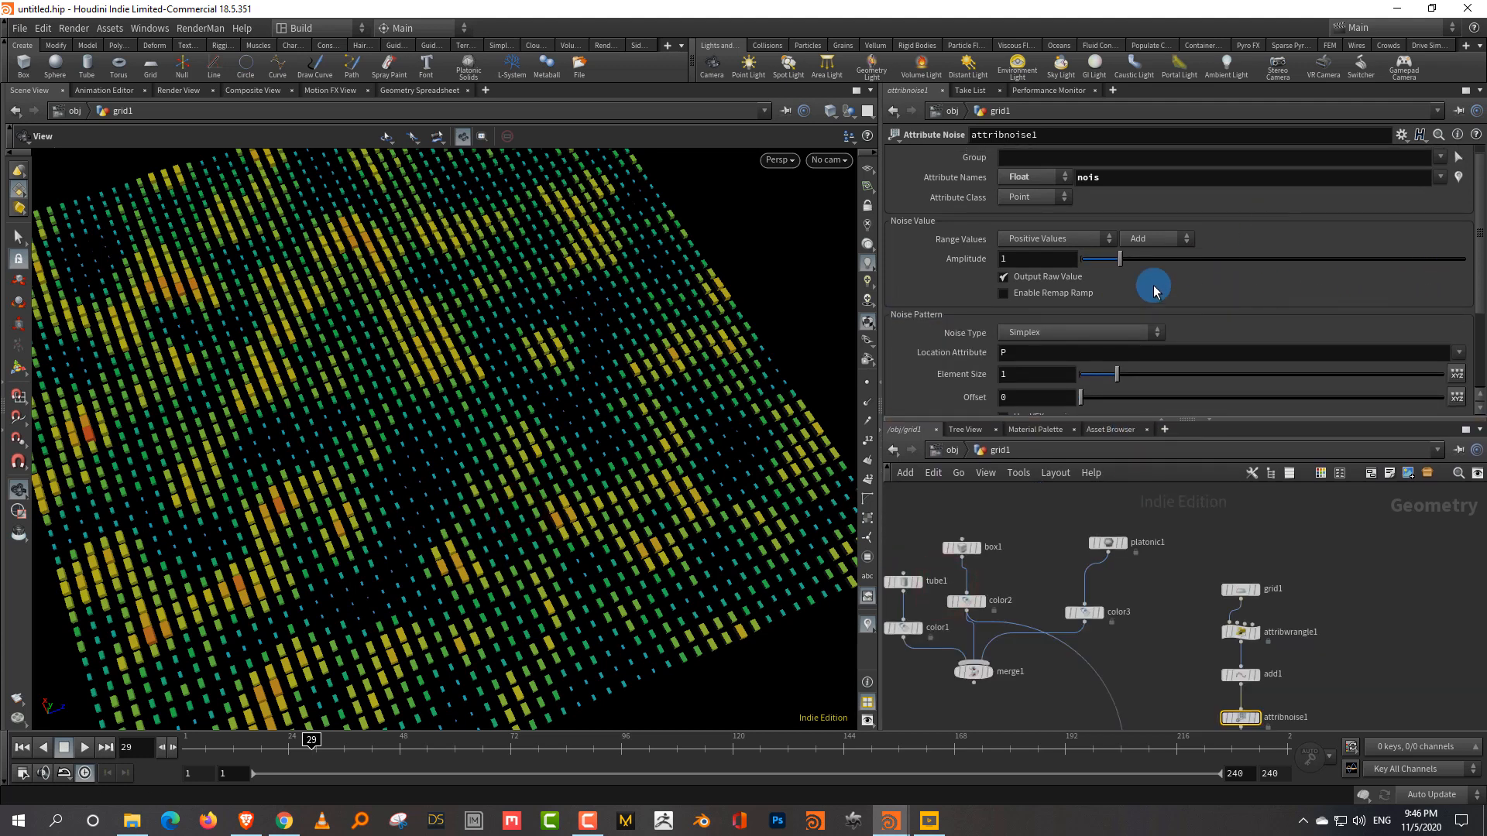
{"action": "left_click", "coordinate": [1073, 240]}
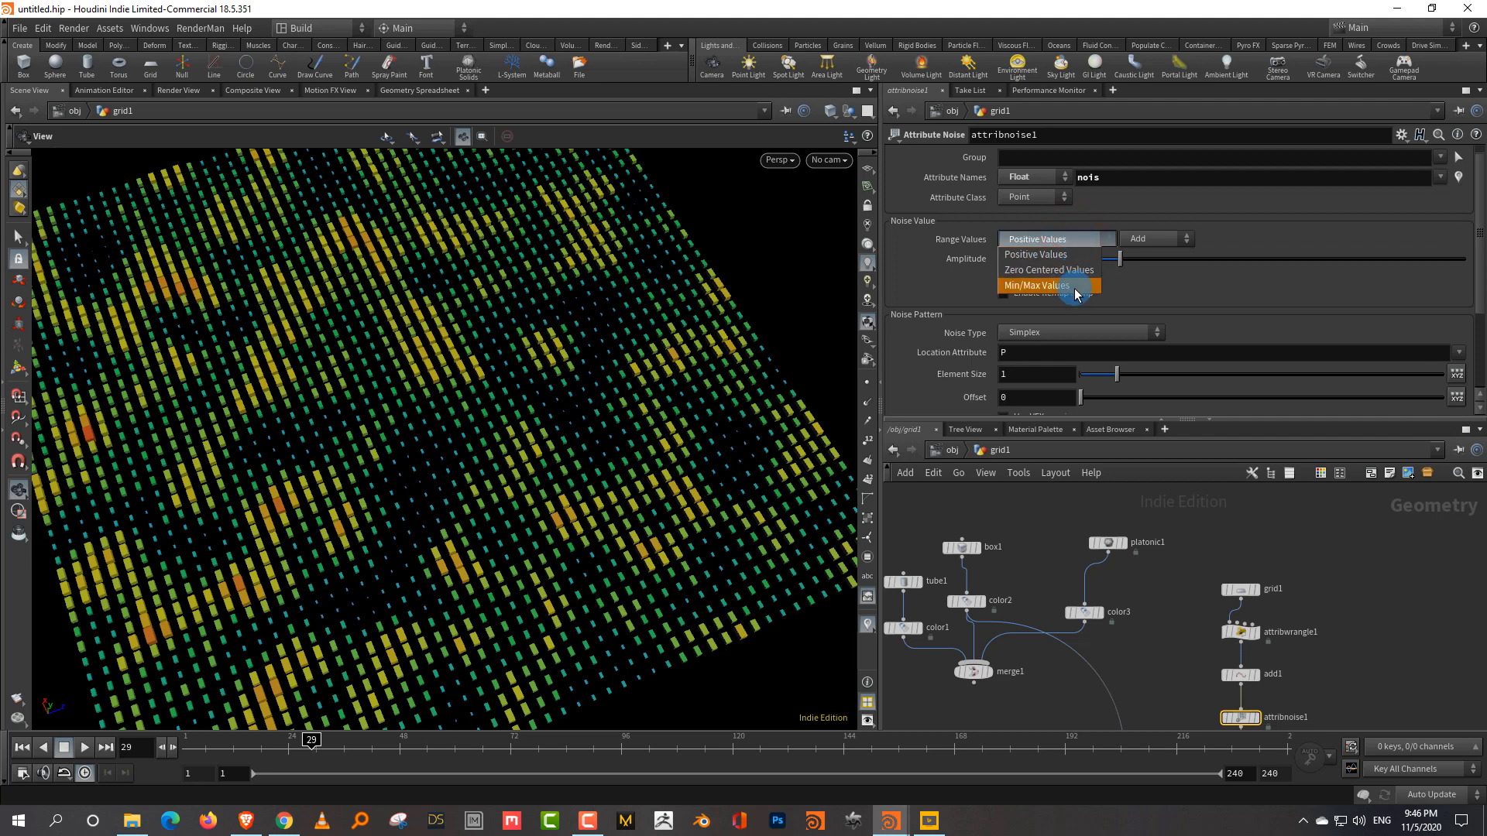
{"action": "left_click", "coordinate": [1072, 258]}
{"action": "mouse_move", "coordinate": [1119, 264]}
{"action": "left_mouse_down"}
{"action": "mouse_move", "coordinate": [1092, 272]}
{"action": "mouse_move", "coordinate": [1146, 273]}
{"action": "mouse_move", "coordinate": [1124, 262]}
{"action": "left_mouse_up"}
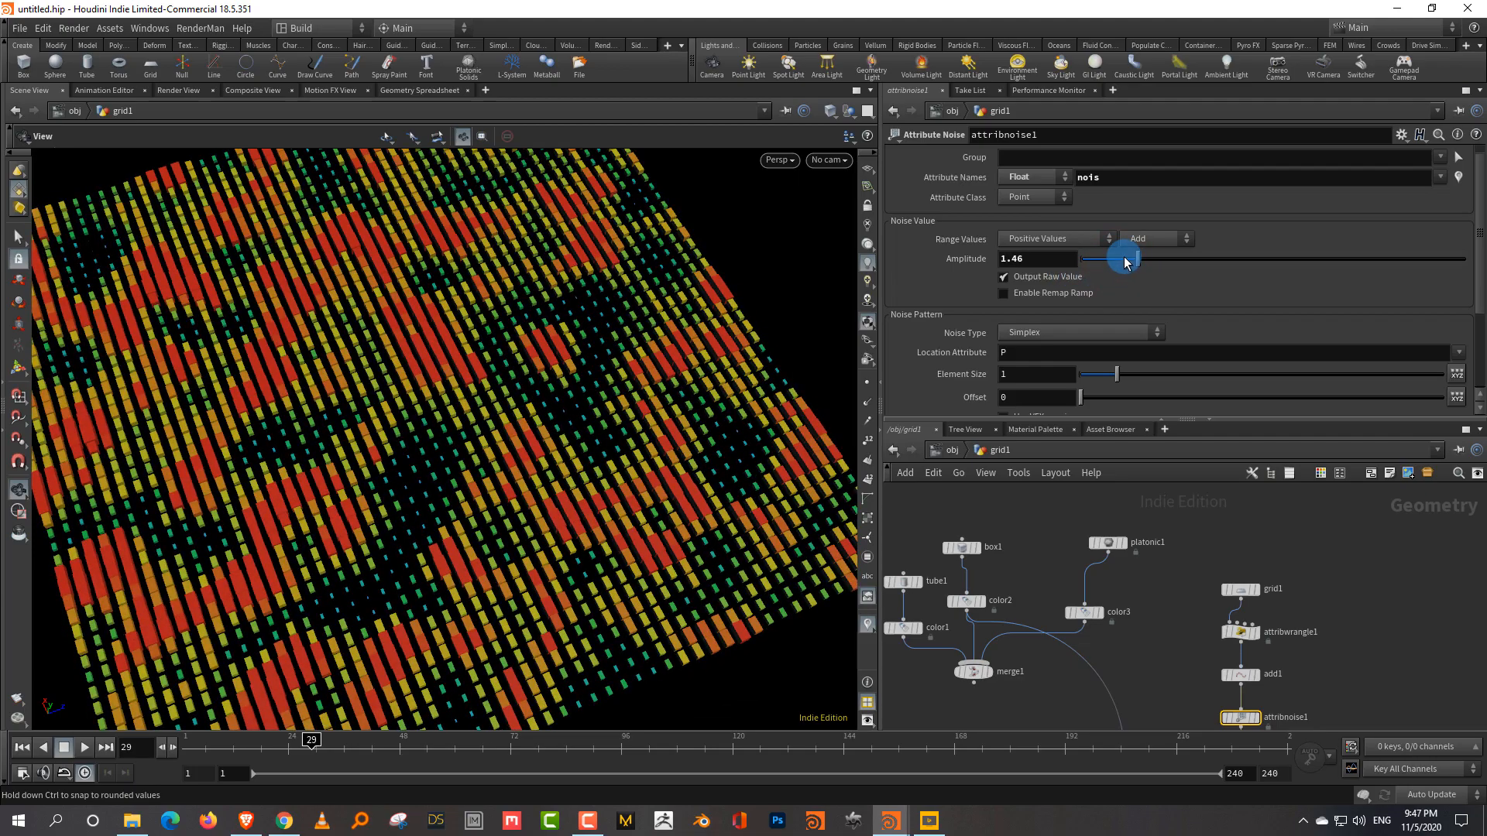
Examine the scaled boxes up close, review the noise's operation choices, and compare the result with Output Raw Value off and on.
{"action": "left_click_drag", "start_coordinate": [450, 408], "coordinate": [681, 369]}
{"action": "left_click_drag", "start_coordinate": [550, 426], "coordinate": [674, 332]}
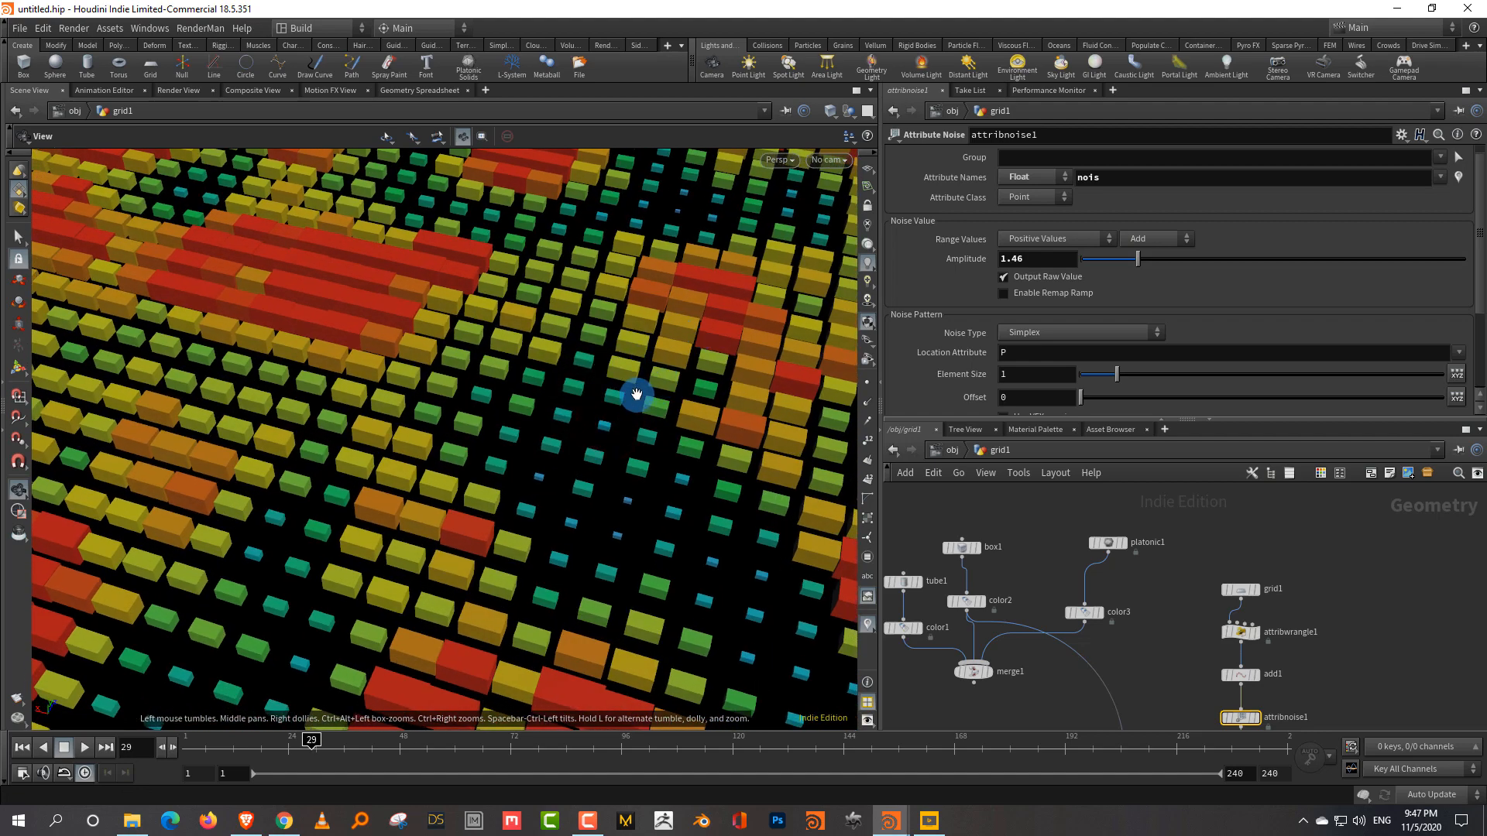
{"action": "left_click", "coordinate": [1159, 242]}
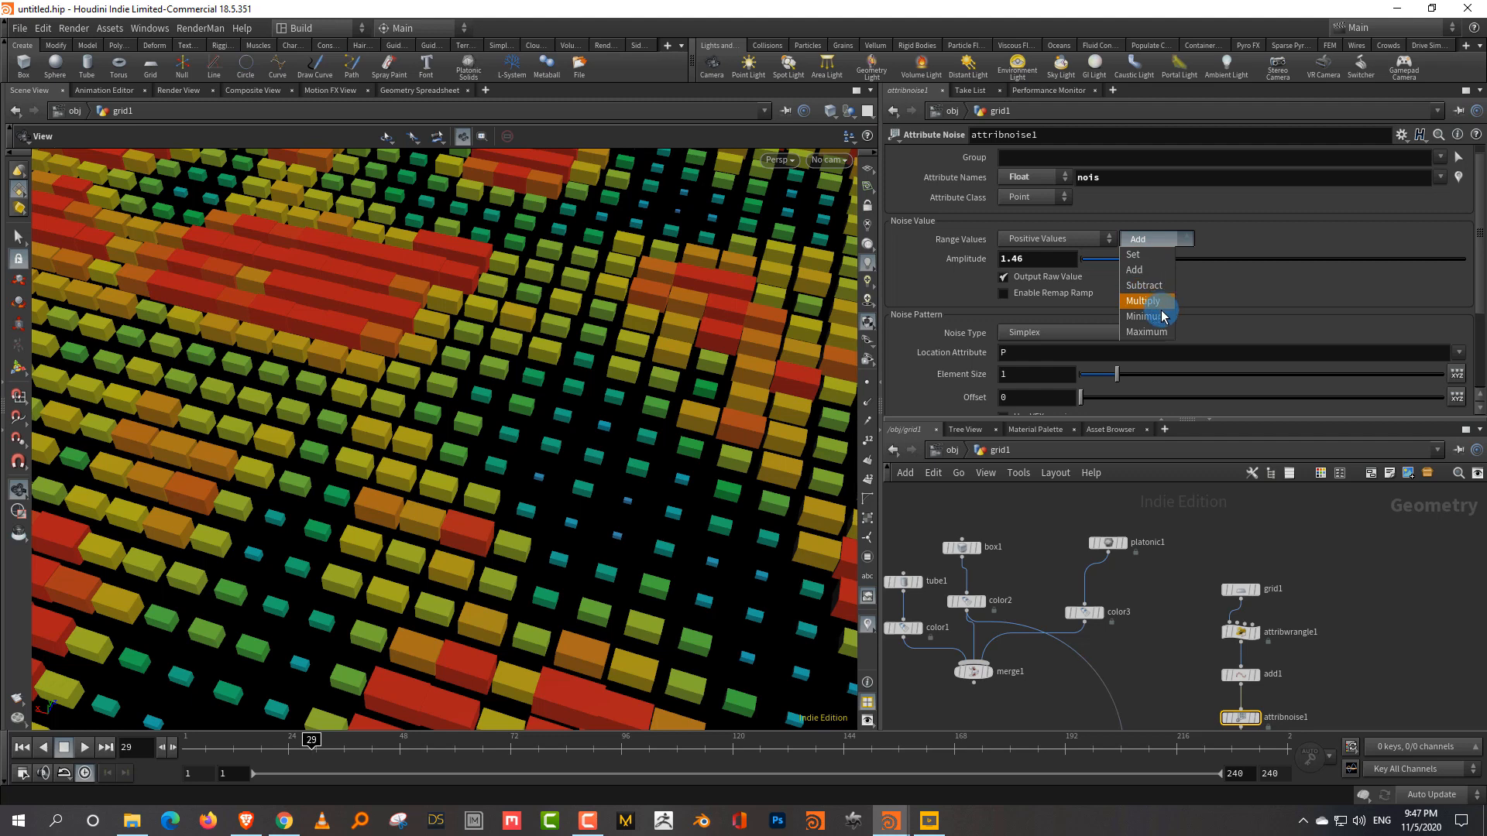
{"action": "left_click", "coordinate": [1221, 208]}
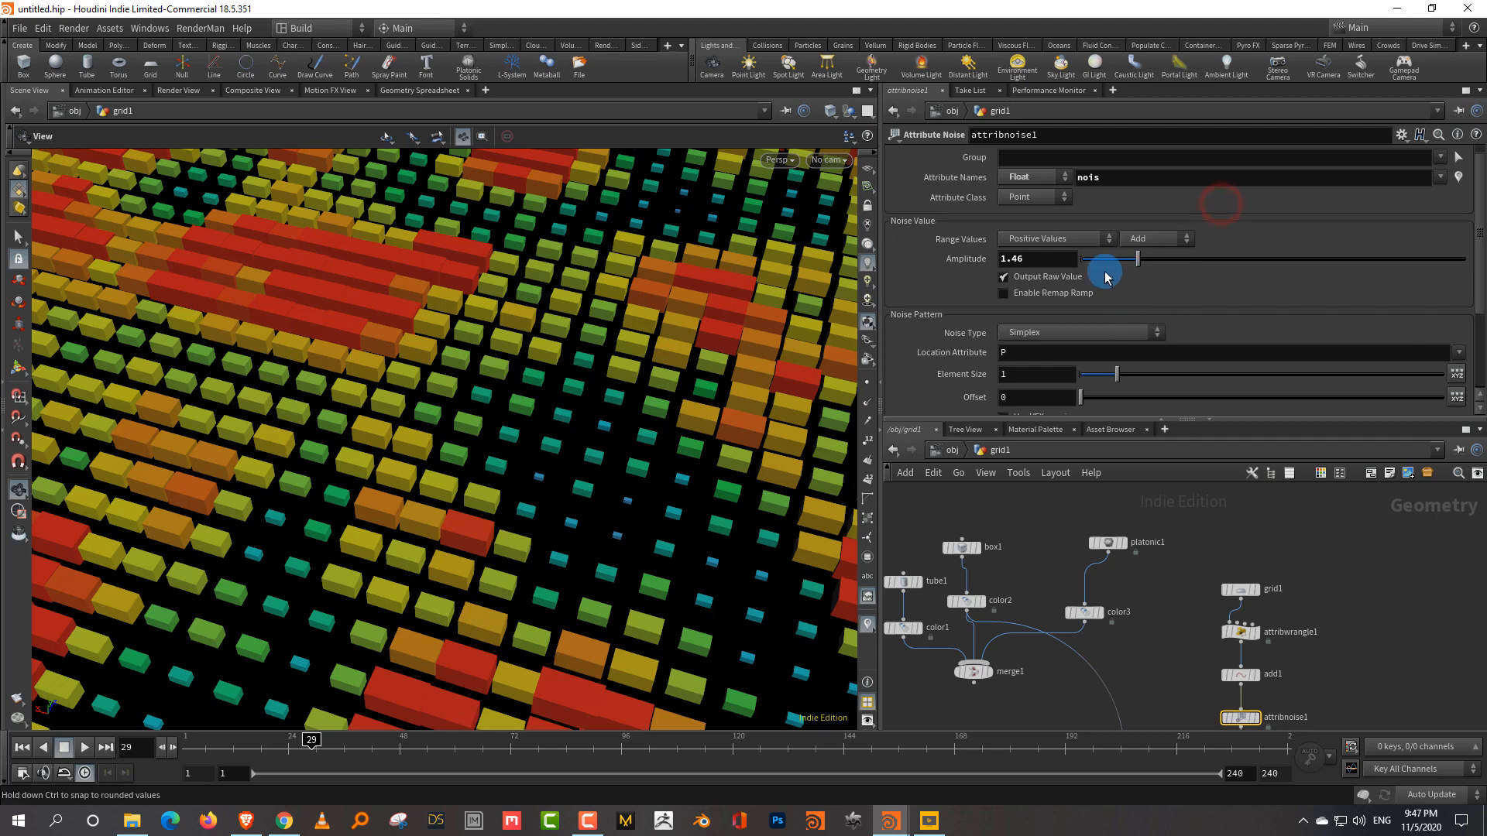
{"action": "left_click", "coordinate": [1046, 279]}
{"action": "left_click", "coordinate": [1046, 278]}
{"action": "left_click", "coordinate": [1046, 278]}
{"action": "left_click", "coordinate": [1046, 278]}
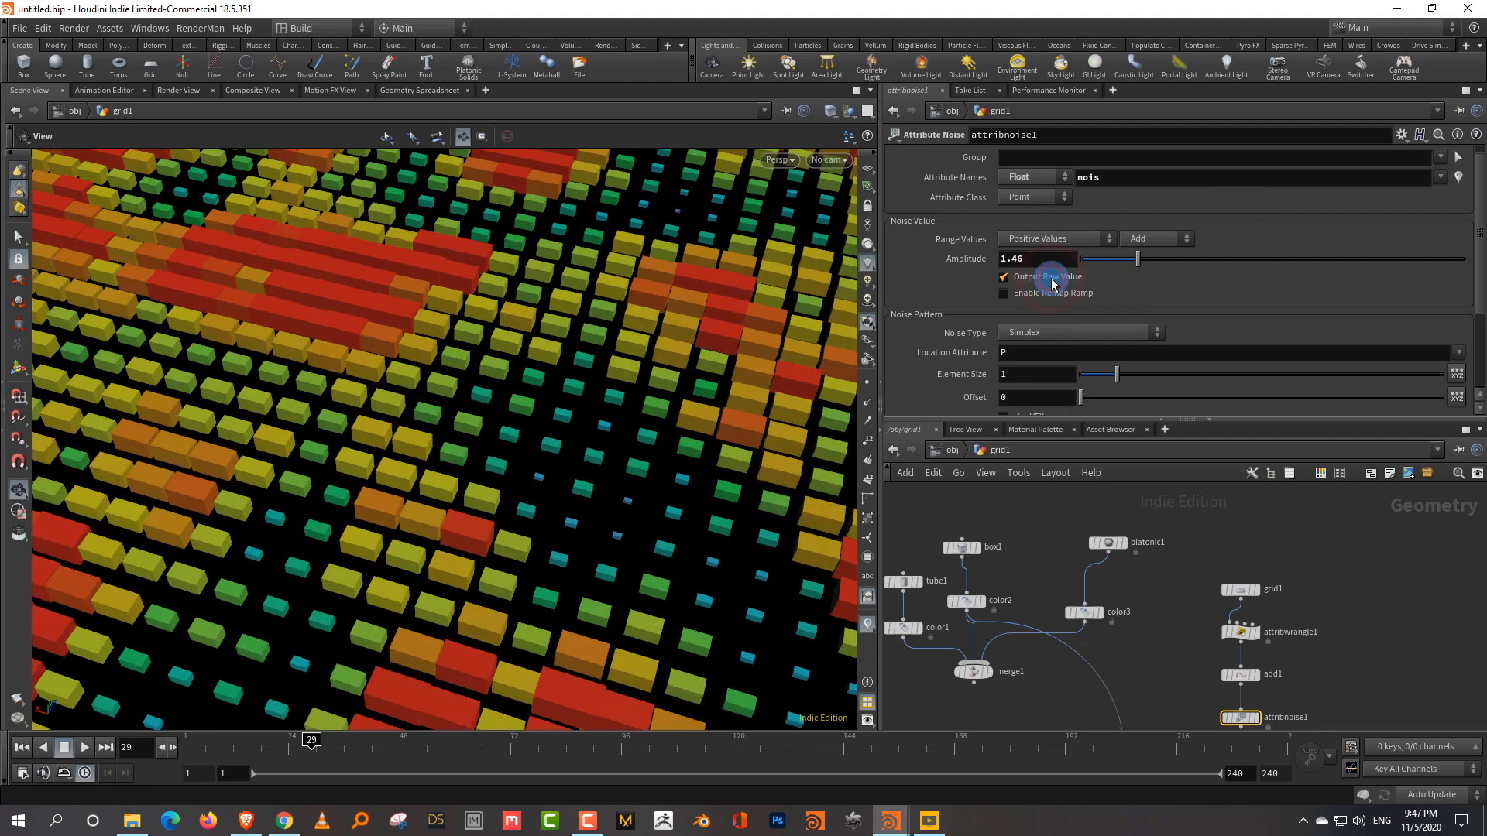
{"action": "right_click_drag", "start_coordinate": [314, 387], "coordinate": [407, 402]}
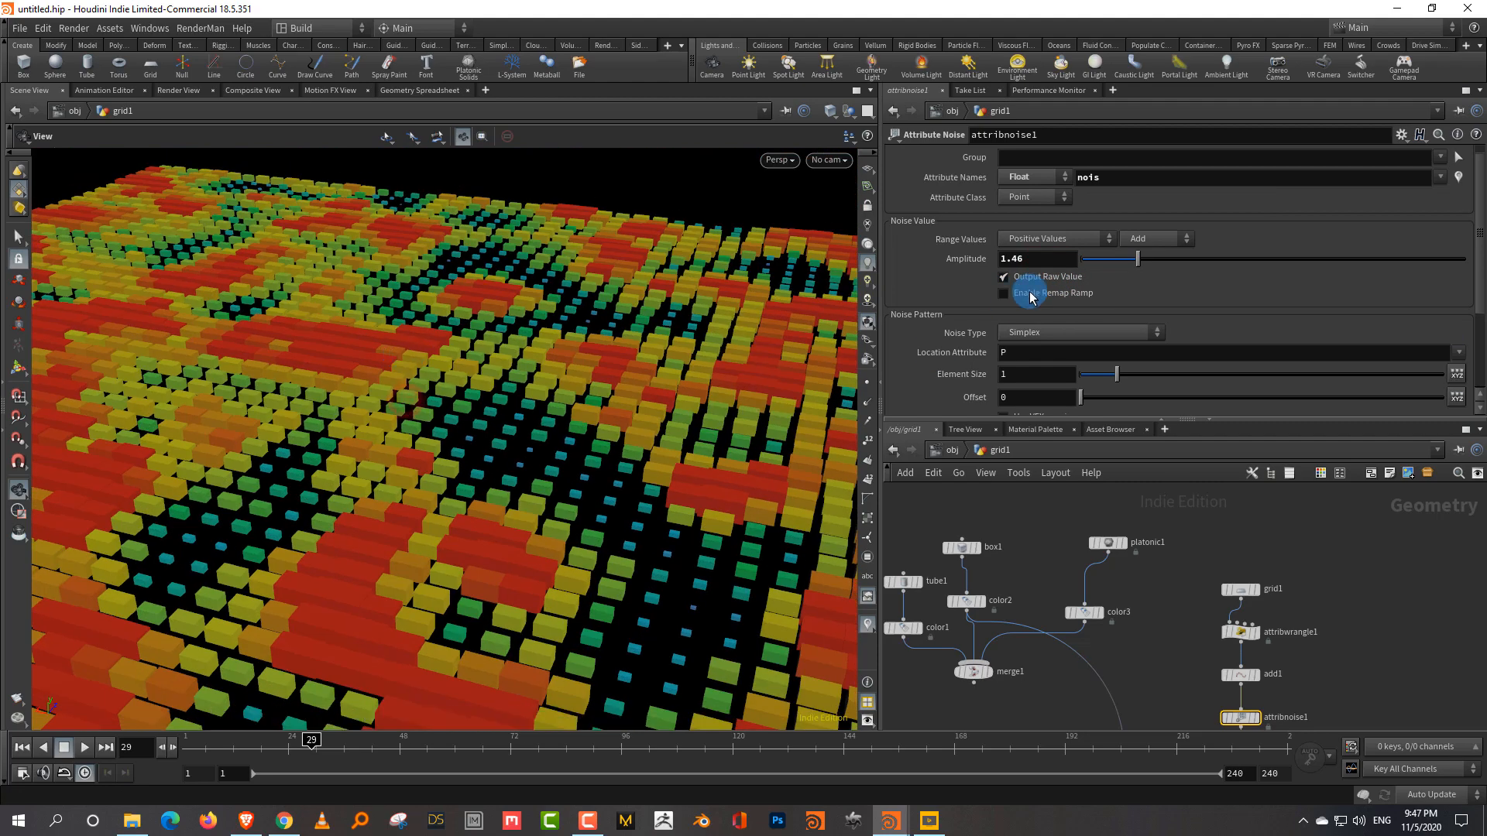
Enable the Remap Ramp on attribnoise1 and check its effect on the boxes.
{"action": "left_click", "coordinate": [1003, 294]}
{"action": "left_click_drag", "start_coordinate": [481, 388], "coordinate": [565, 447]}
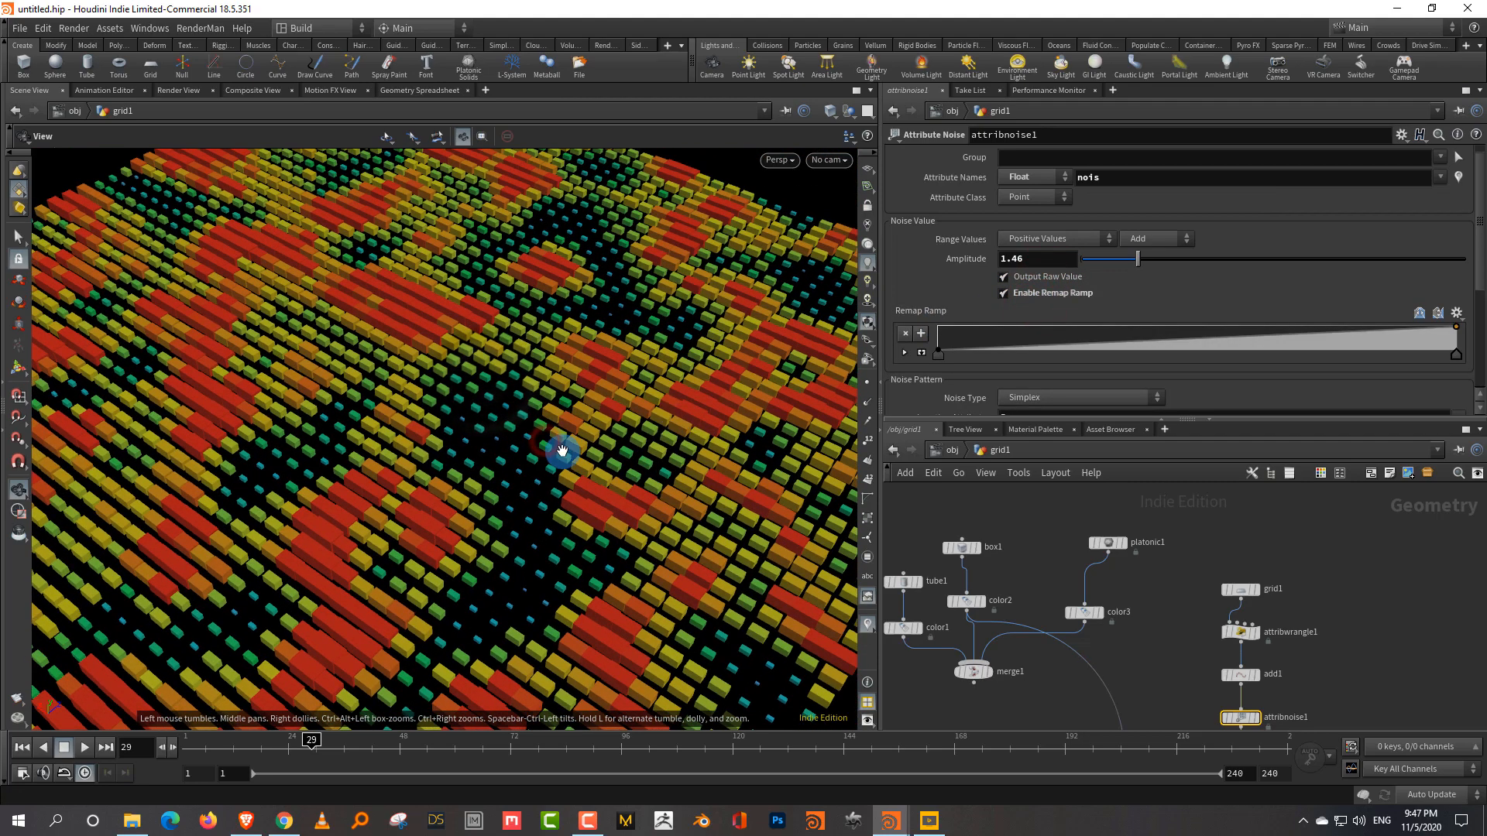
{"action": "left_click_drag", "start_coordinate": [1145, 340], "coordinate": [1153, 383]}
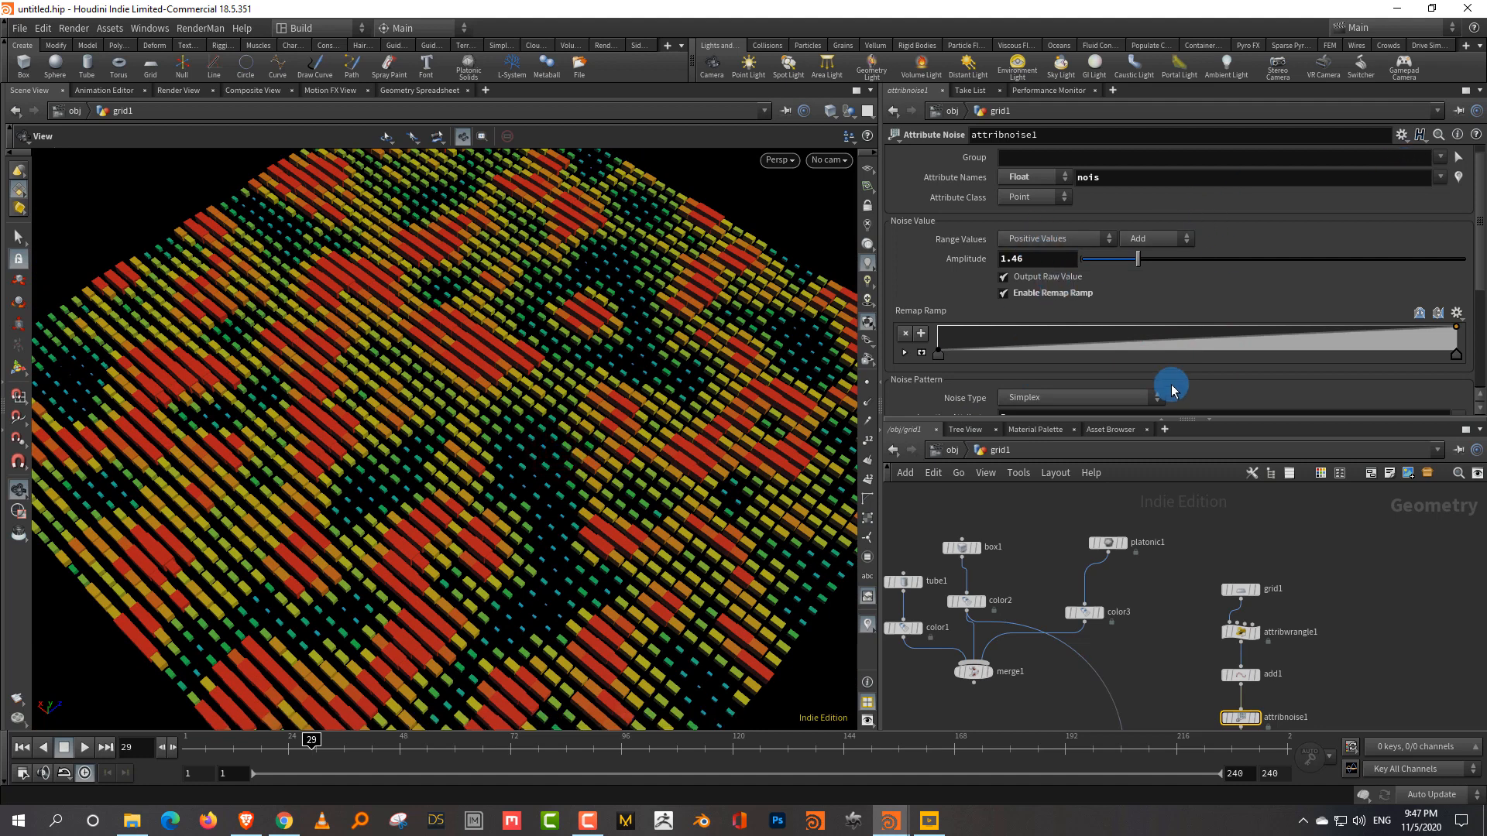
Keep the Simplex noise type, and set attribnoise1's Element Size to 1.73 and its fractal Roughness to 0.433.
{"action": "scroll", "coordinate": [1172, 390], "scroll_direction": "down", "scroll_amount": 3}
{"action": "left_click", "coordinate": [1054, 306]}
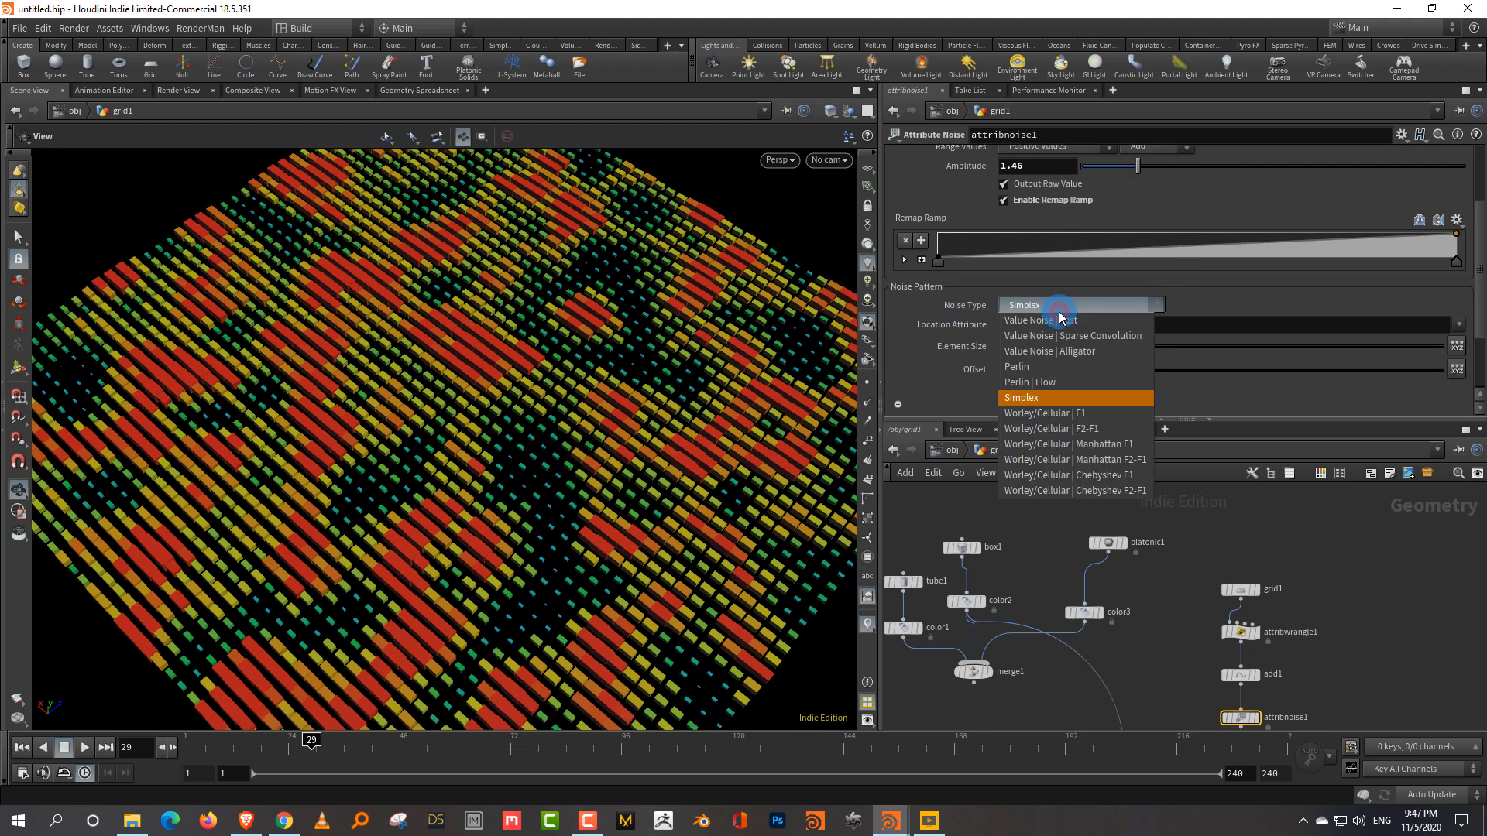
{"action": "left_click", "coordinate": [1303, 265]}
{"action": "scroll", "coordinate": [1308, 268], "scroll_direction": "down", "scroll_amount": 1}
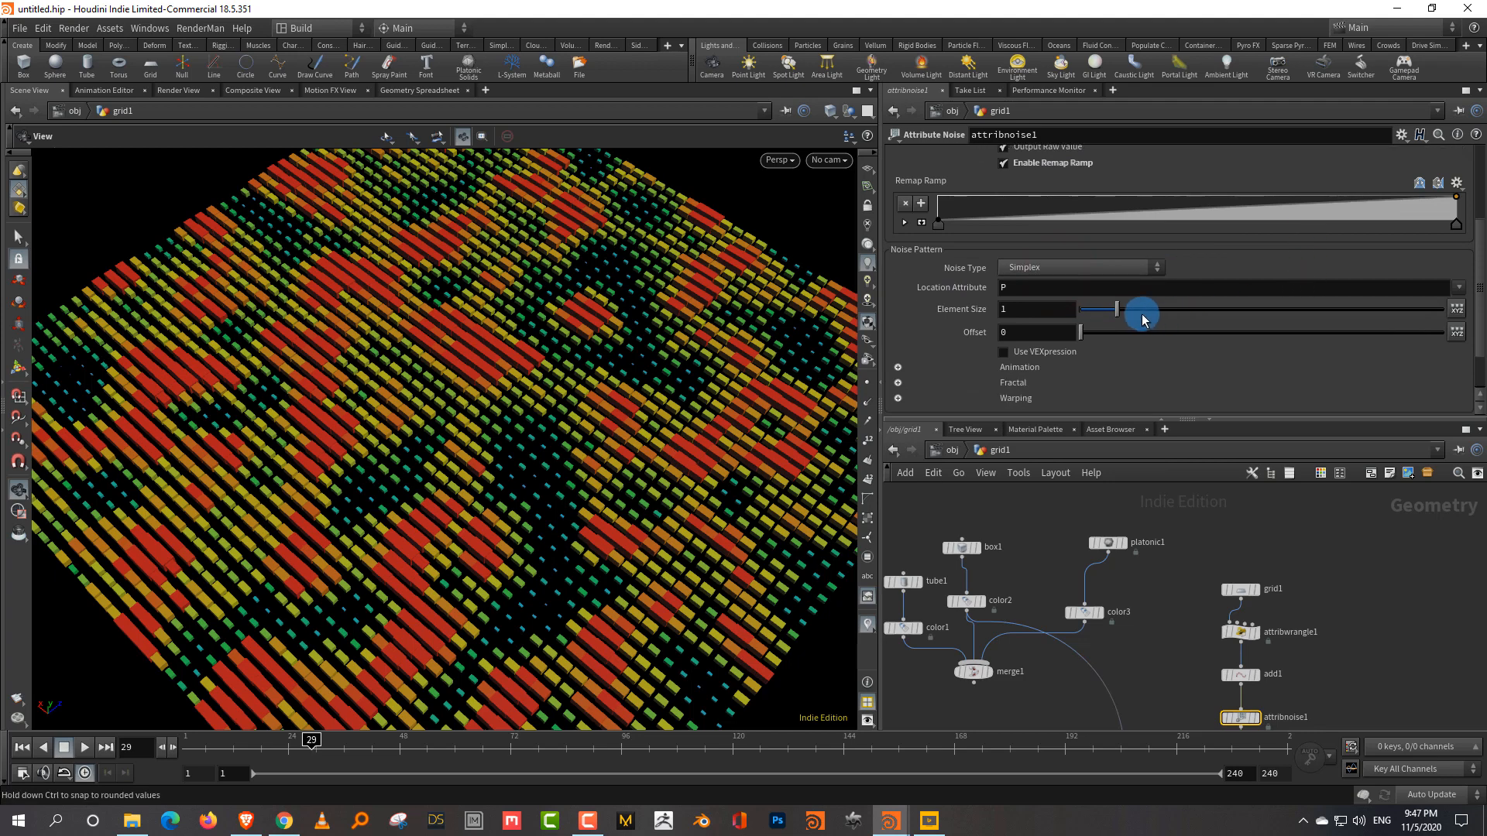
{"action": "left_click_drag", "start_coordinate": [1142, 314], "coordinate": [1143, 314]}
{"action": "scroll", "coordinate": [1080, 347], "scroll_direction": "down", "scroll_amount": 2}
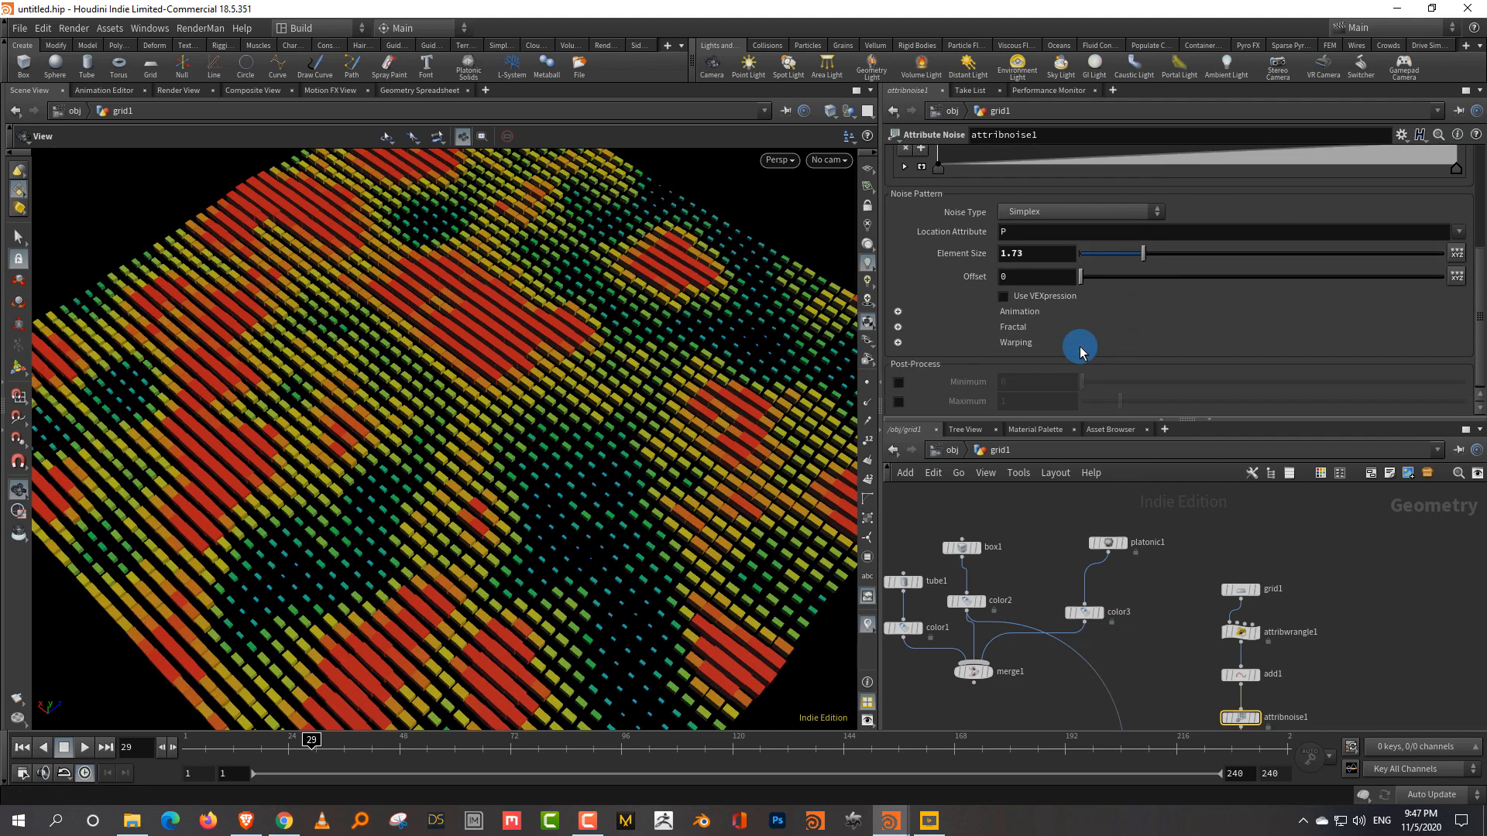
{"action": "left_click", "coordinate": [898, 327]}
{"action": "mouse_move", "coordinate": [1271, 409]}
{"action": "left_mouse_down"}
{"action": "mouse_move", "coordinate": [1220, 415]}
{"action": "mouse_move", "coordinate": [1252, 409]}
{"action": "left_mouse_up"}
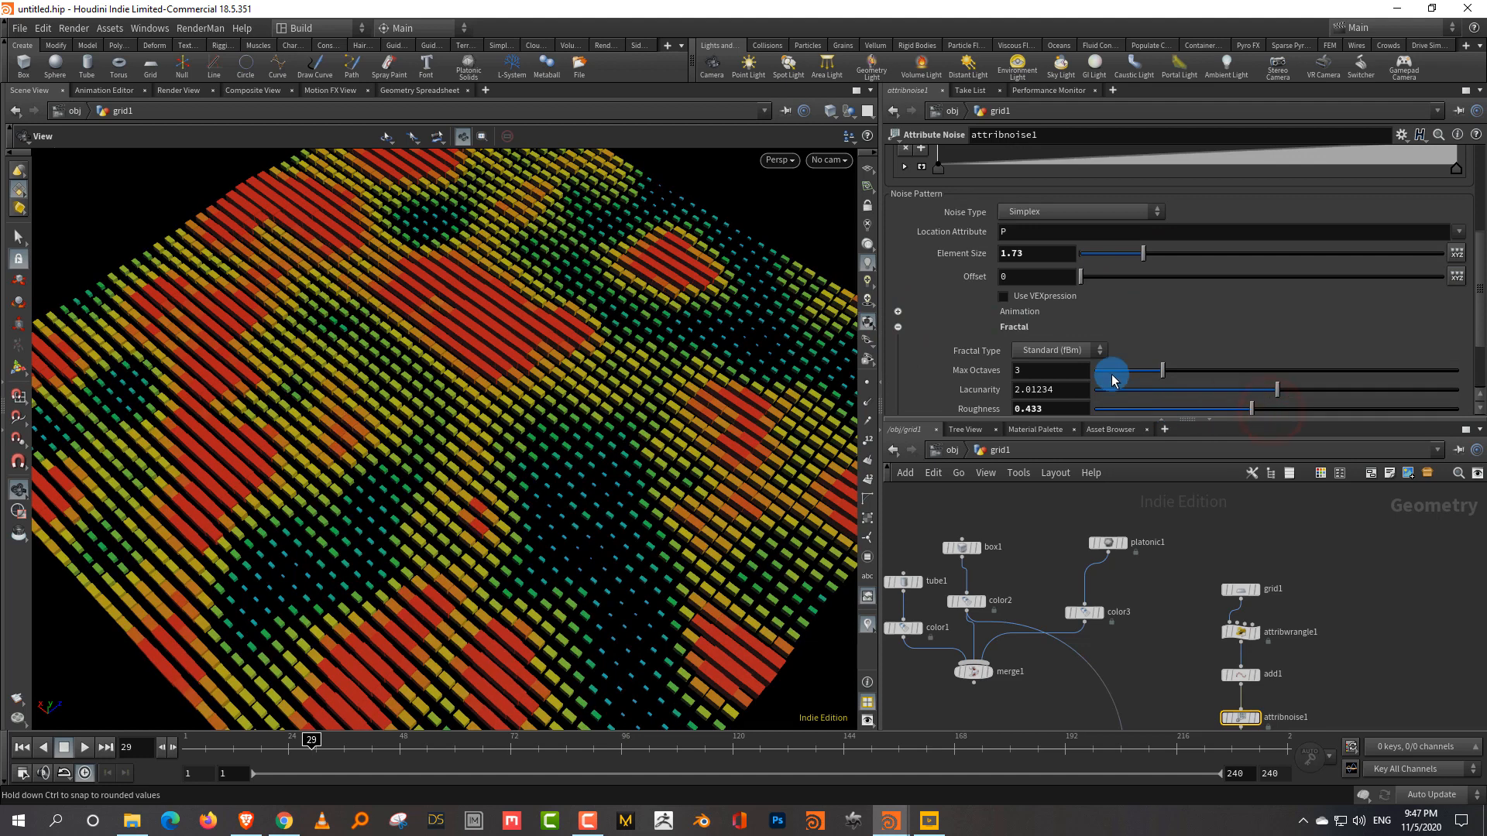
Turn on Animate Noise, play the timeline, and set the Pulse Duration to 1.47.
{"action": "left_click", "coordinate": [898, 311]}
{"action": "left_click", "coordinate": [1018, 333]}
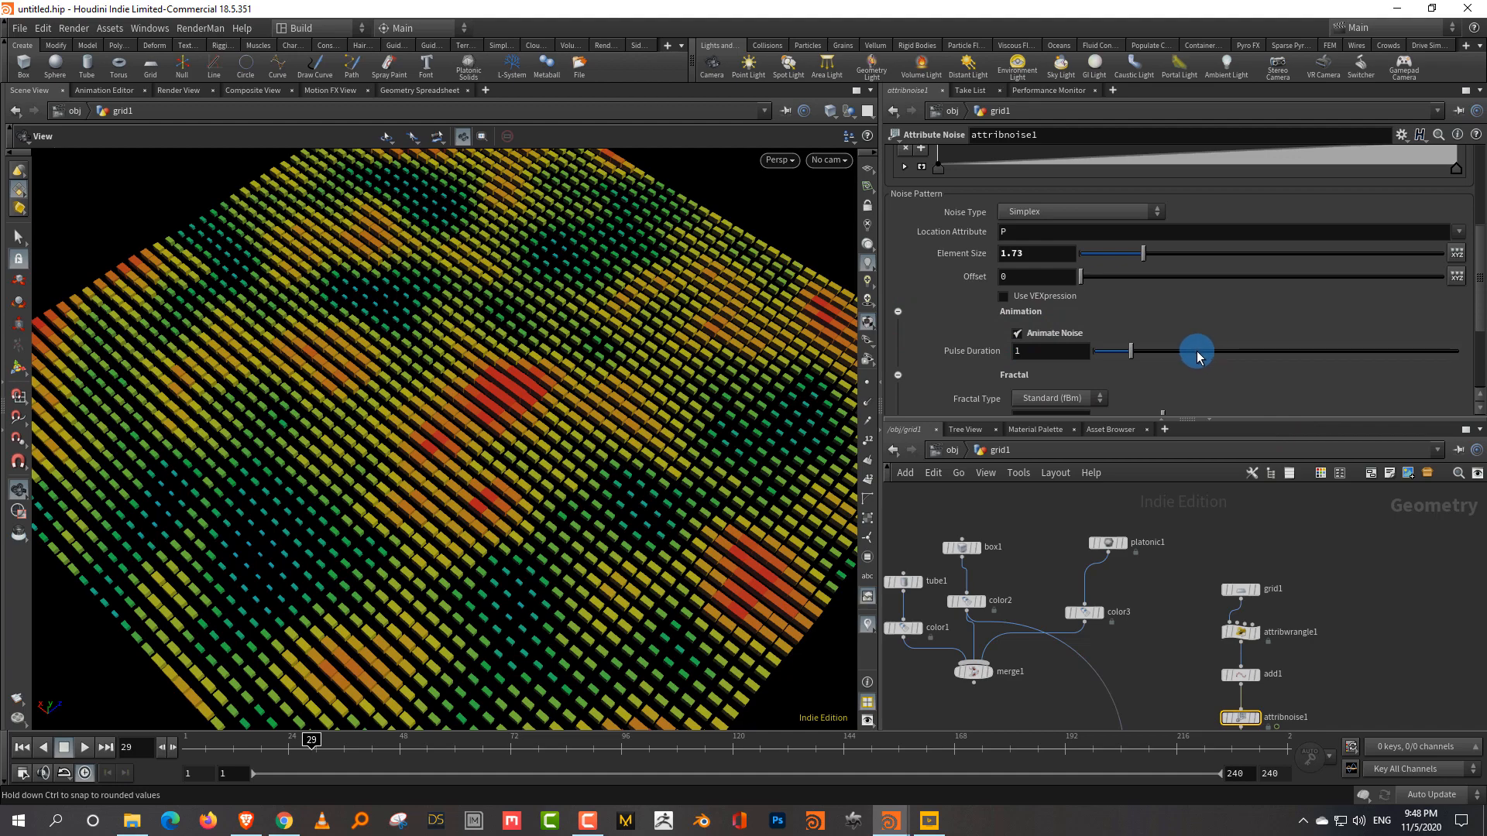
{"action": "left_click", "coordinate": [1109, 354]}
{"action": "left_click", "coordinate": [84, 747]}
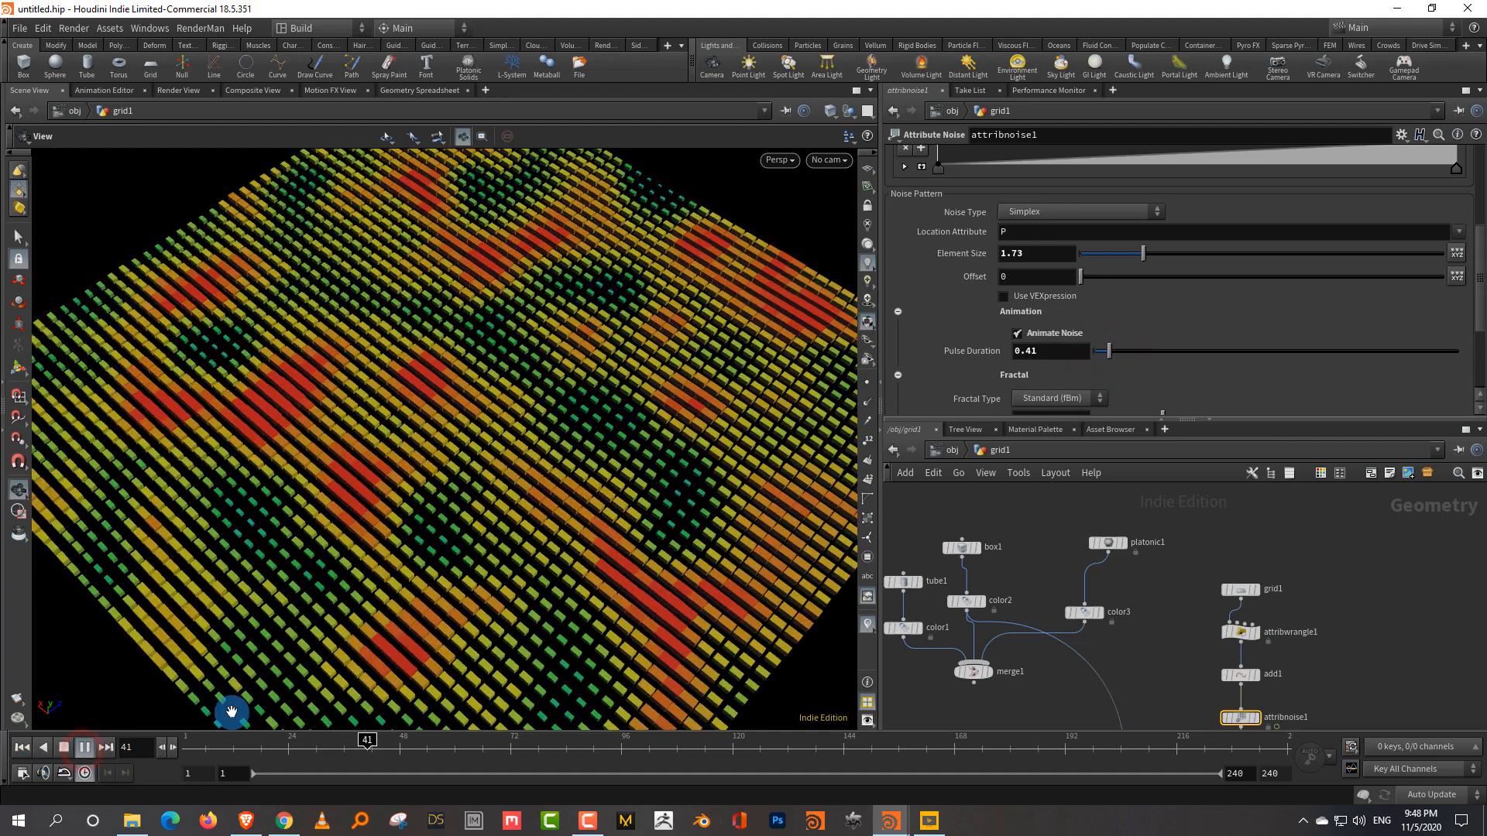
{"action": "left_click", "coordinate": [1217, 352]}
{"action": "left_click", "coordinate": [1149, 353]}
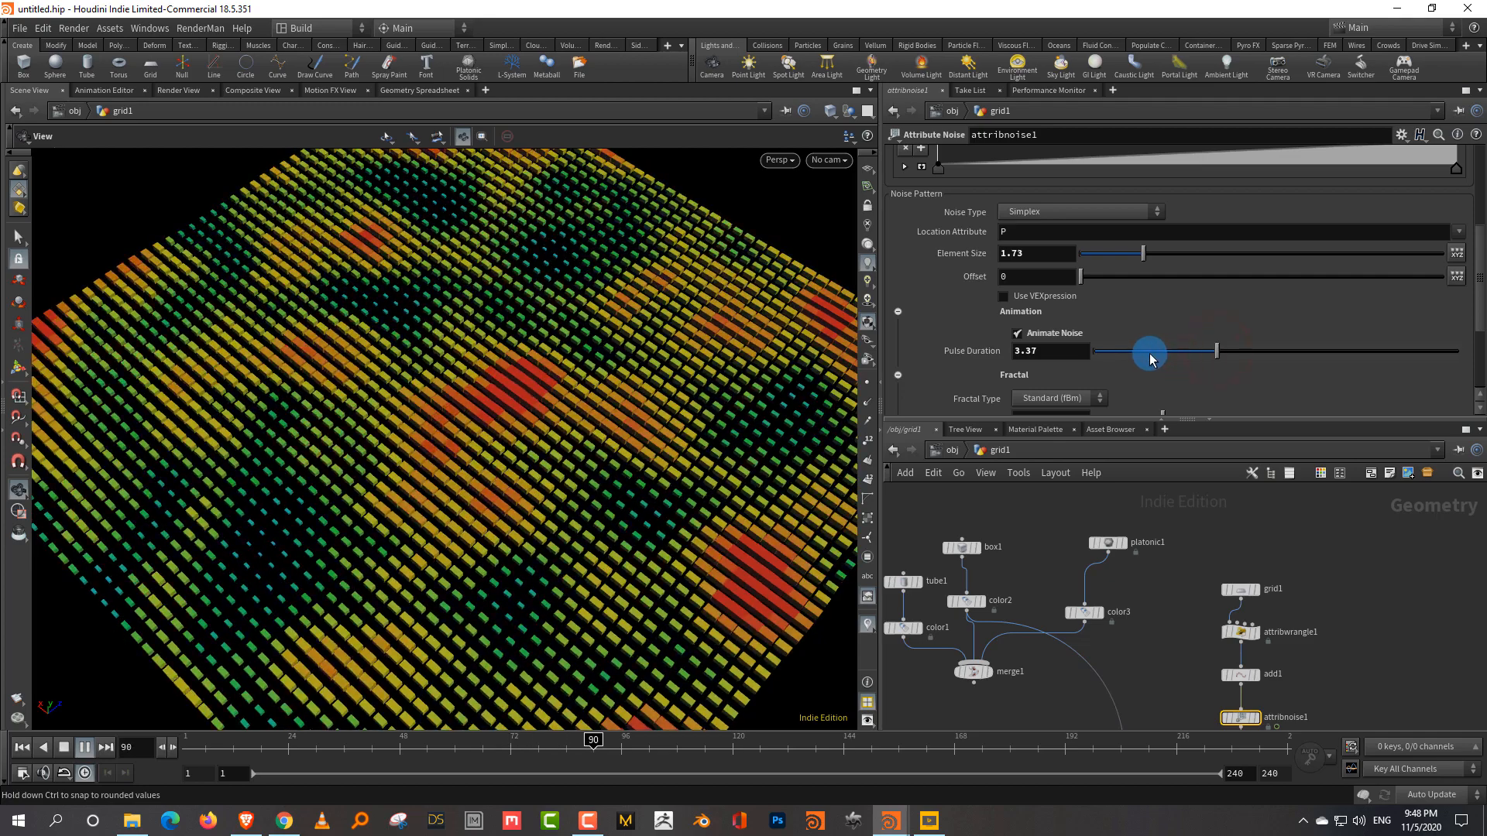
{"action": "left_click", "coordinate": [1066, 354]}
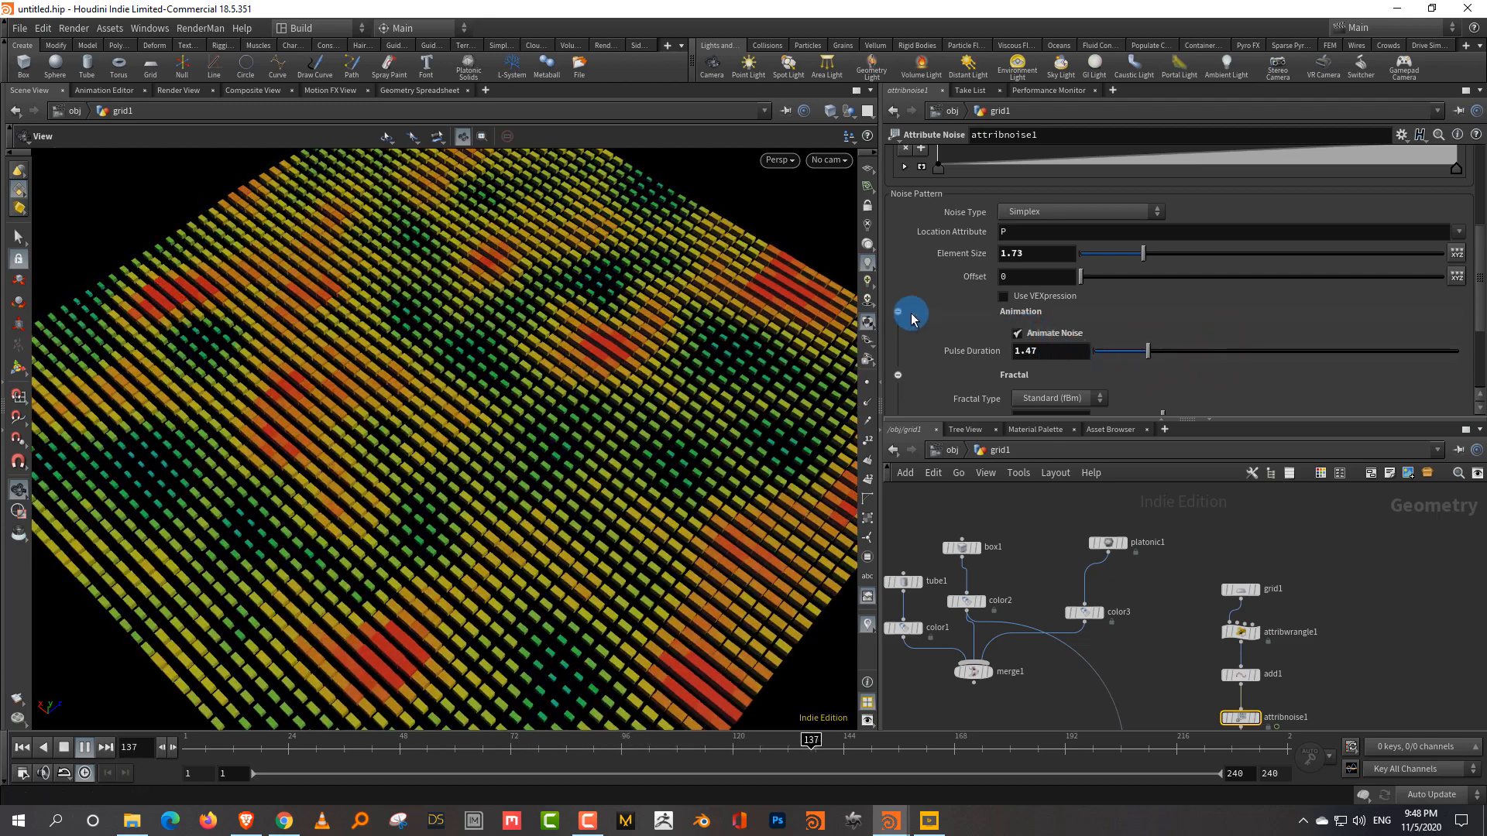
Review the Warping settings with the Animation and Fractal groups collapsed, and stop the playback.
{"action": "left_click", "coordinate": [897, 312]}
{"action": "left_click", "coordinate": [897, 328]}
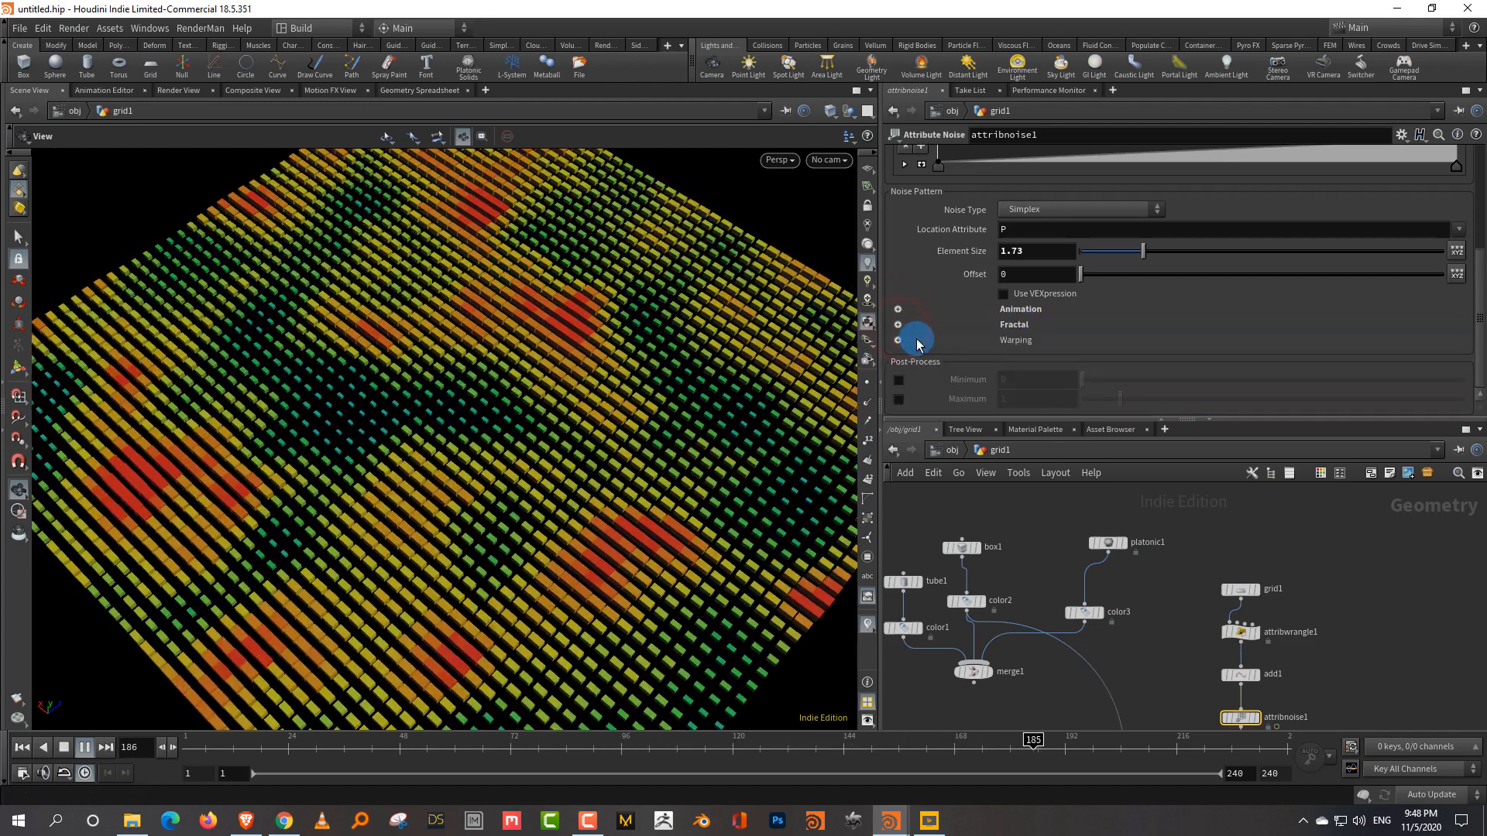
{"action": "left_click", "coordinate": [898, 341]}
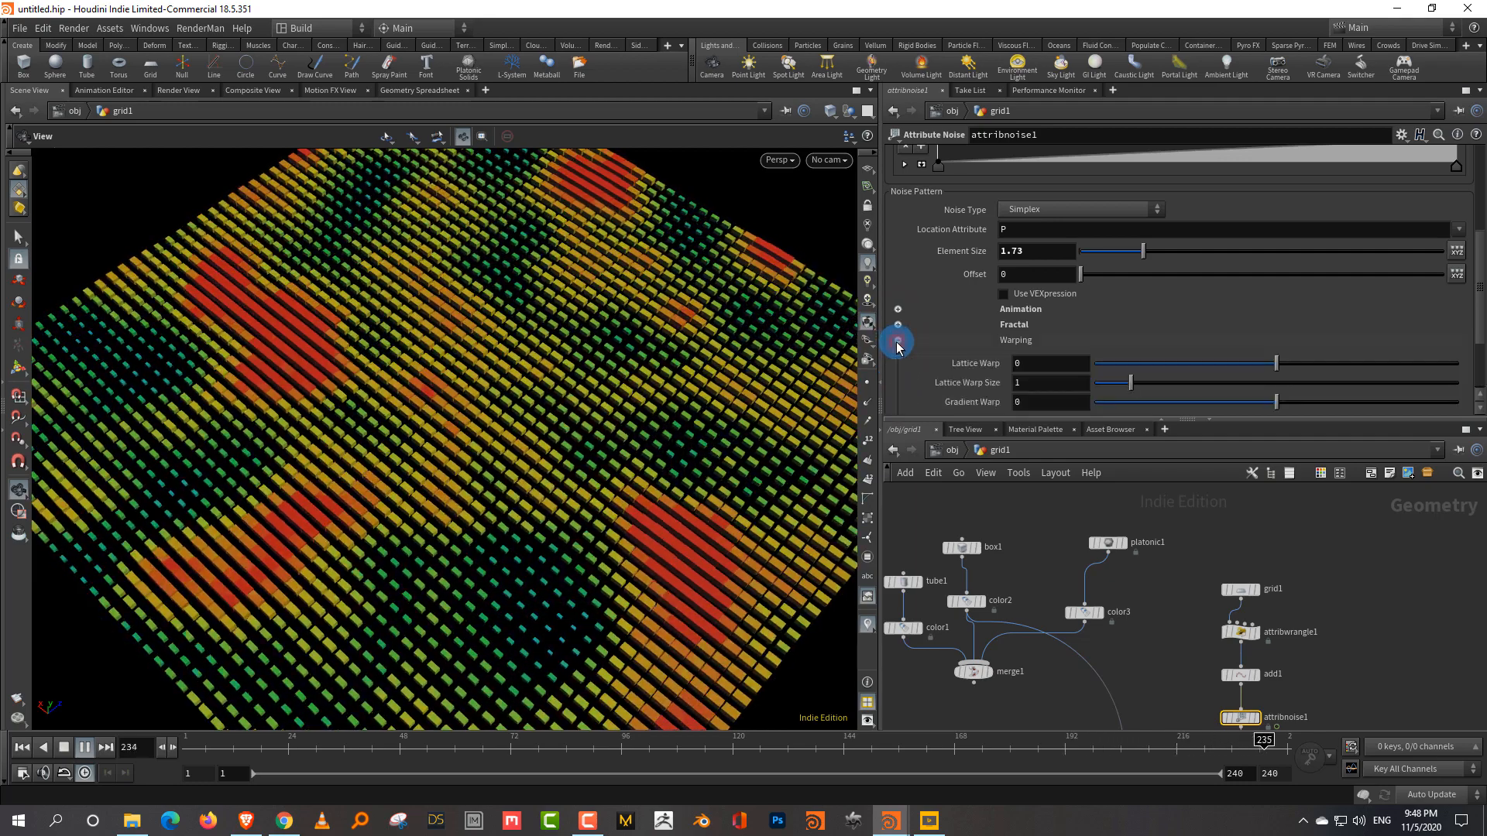
{"action": "left_click", "coordinate": [897, 340]}
{"action": "scroll", "coordinate": [979, 335], "scroll_direction": "up", "scroll_amount": 1}
{"action": "scroll", "coordinate": [979, 338], "scroll_direction": "up", "scroll_amount": 5}
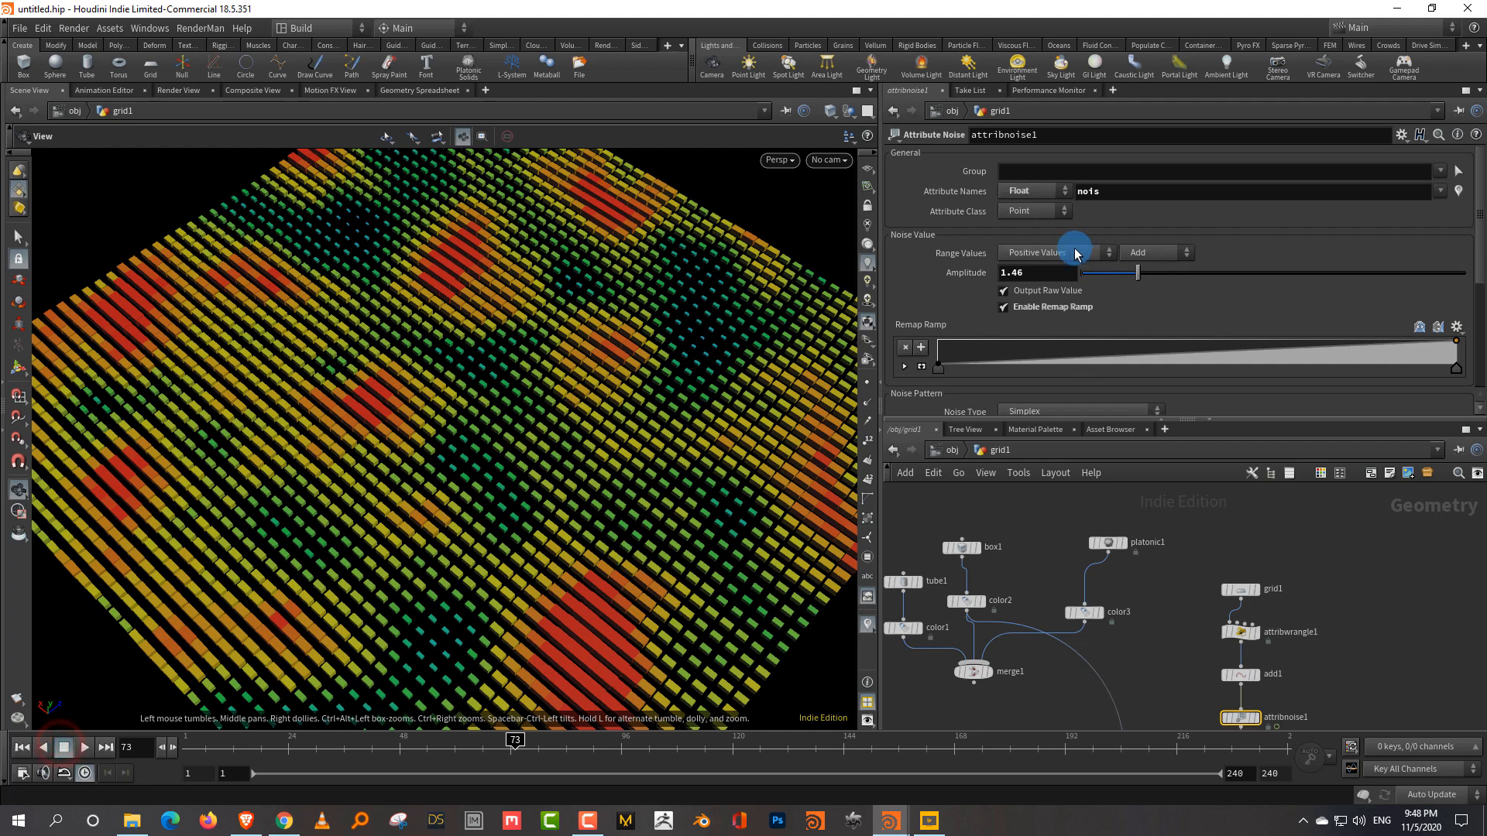
Set attribnoise1's Range Values to Zero Centered Values, and inspect the boxes with the nois color visualizer turned off.
{"action": "left_click", "coordinate": [1032, 256]}
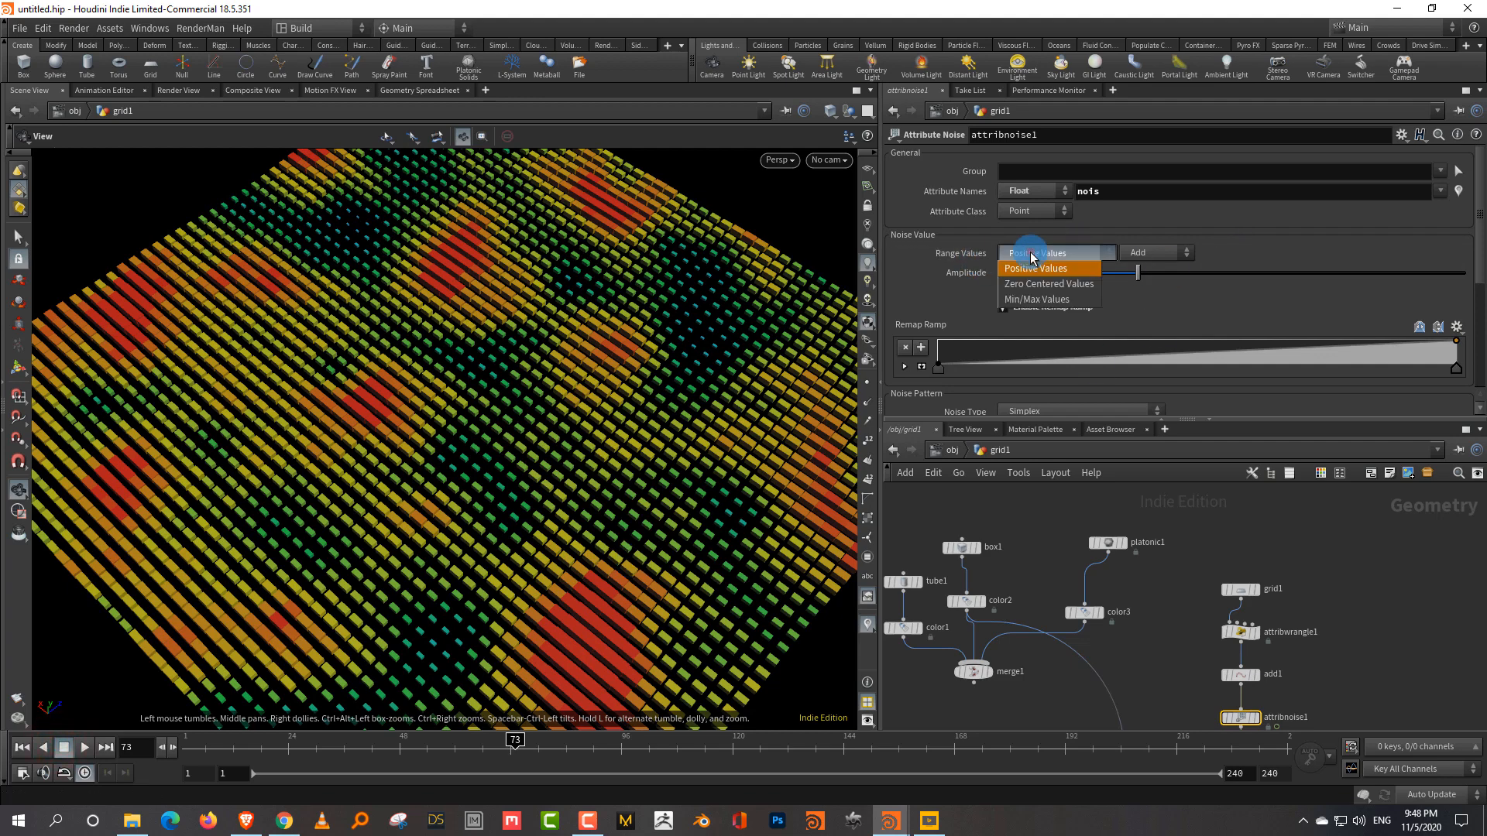
{"action": "left_click", "coordinate": [1035, 284]}
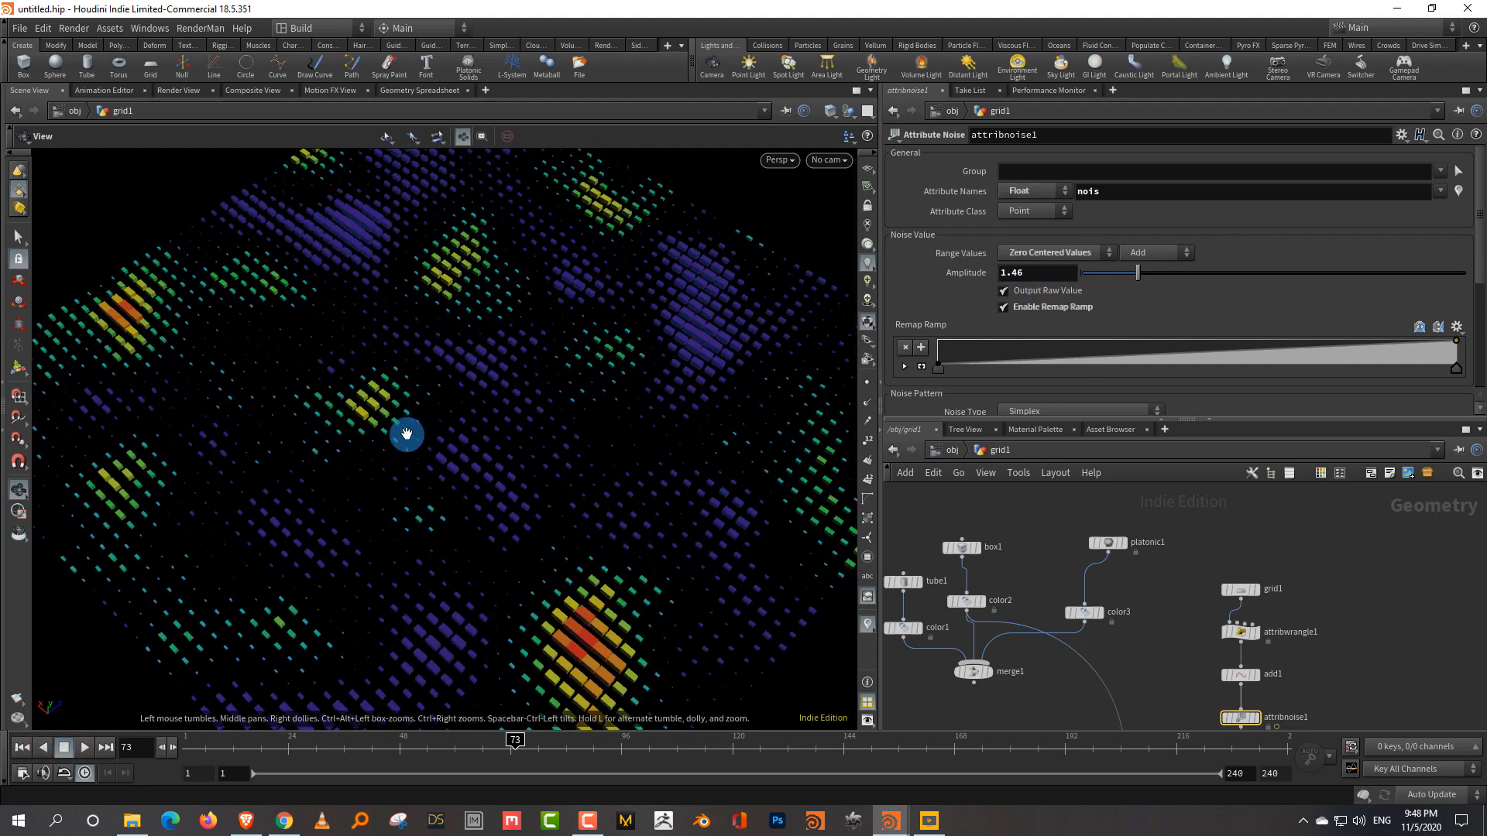
{"action": "left_click_drag", "start_coordinate": [538, 270], "coordinate": [527, 286]}
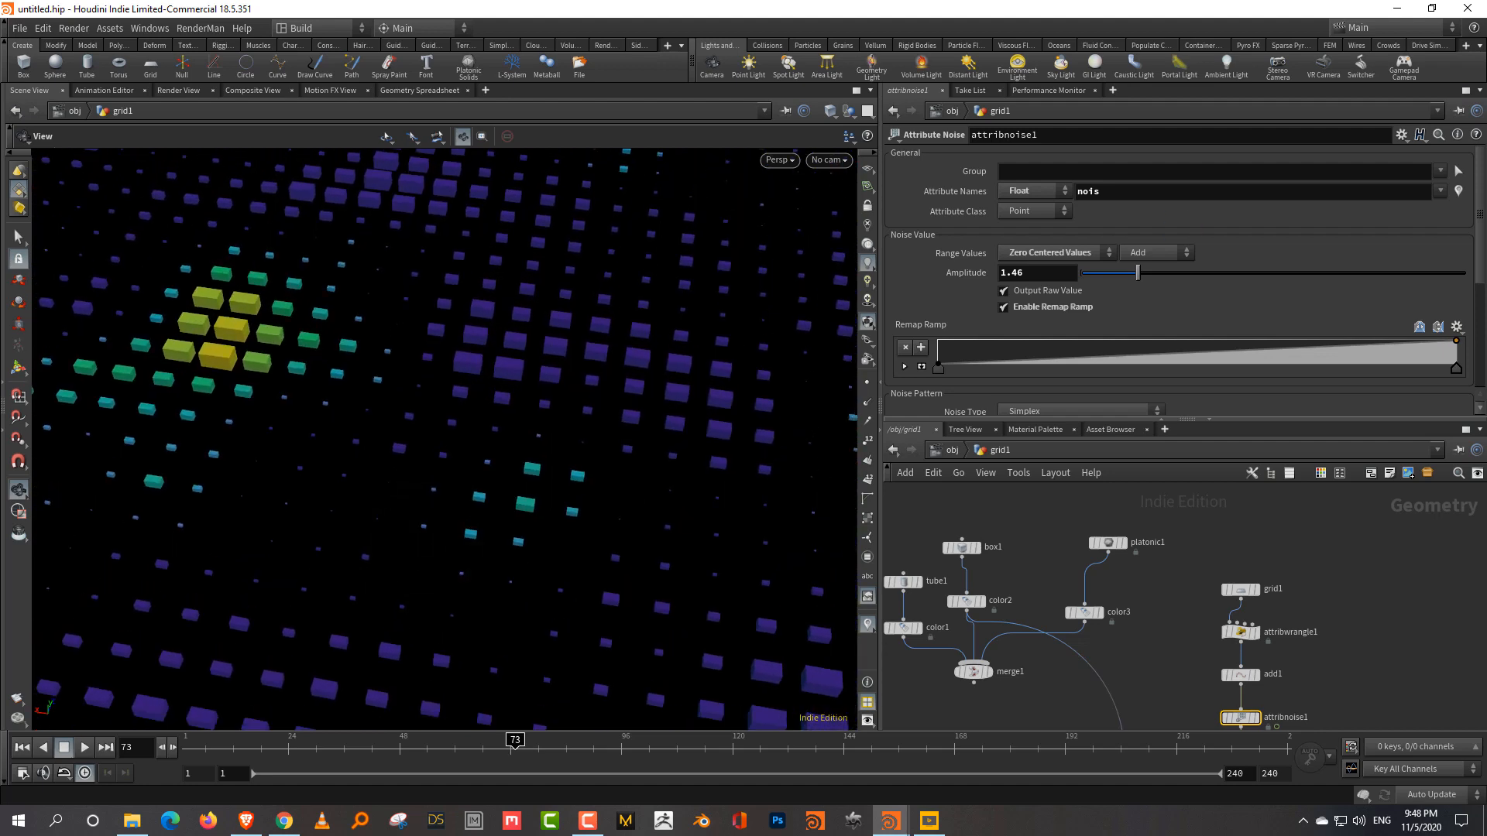
{"action": "mouse_move", "coordinate": [438, 417]}
{"action": "left_mouse_down"}
{"action": "mouse_move", "coordinate": [457, 341]}
{"action": "mouse_move", "coordinate": [551, 392]}
{"action": "mouse_move", "coordinate": [435, 555]}
{"action": "mouse_move", "coordinate": [437, 421]}
{"action": "left_mouse_up"}
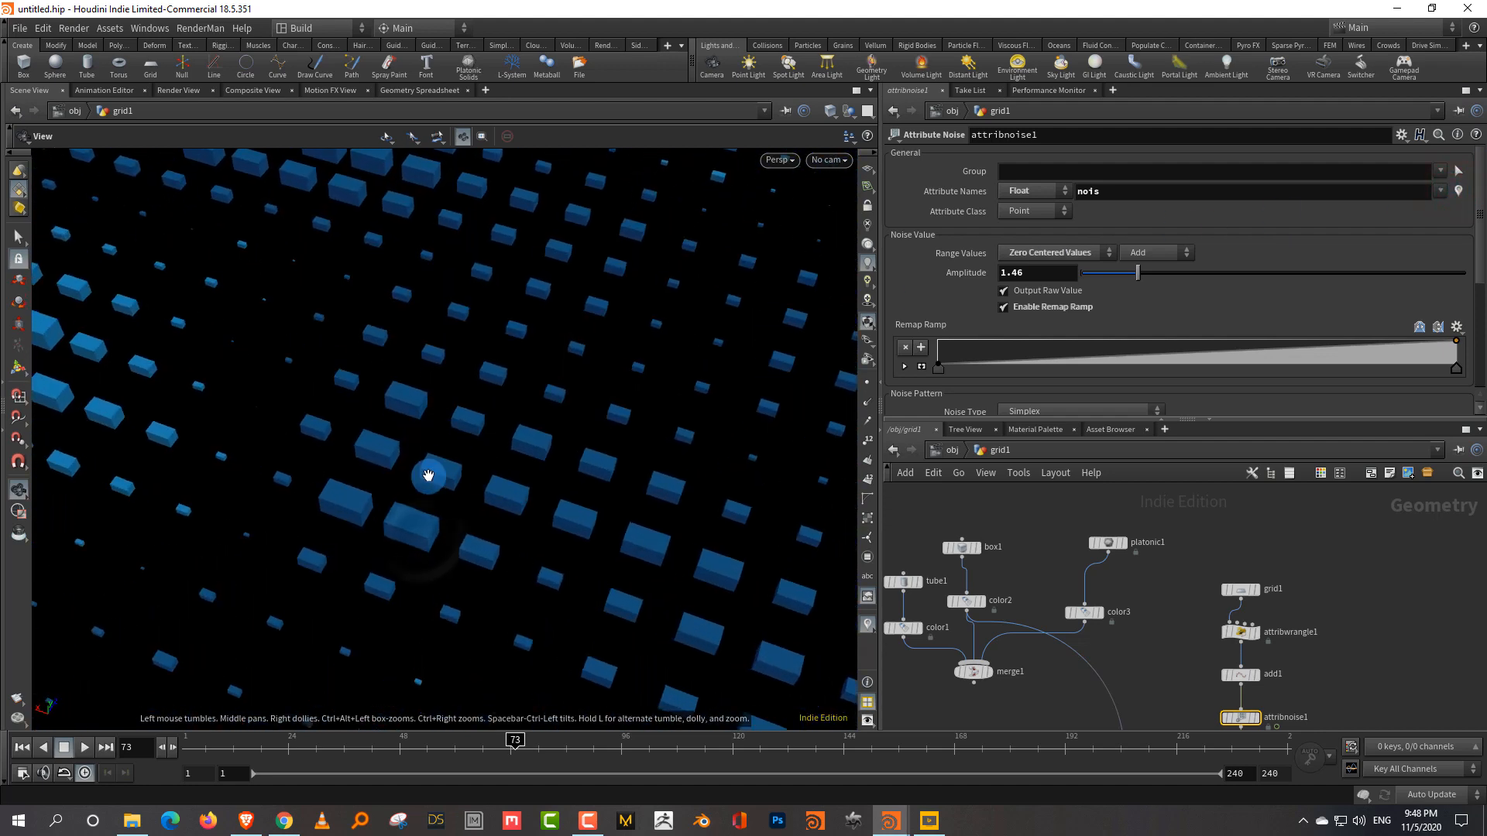
{"action": "left_click_drag", "start_coordinate": [428, 475], "coordinate": [230, 426]}
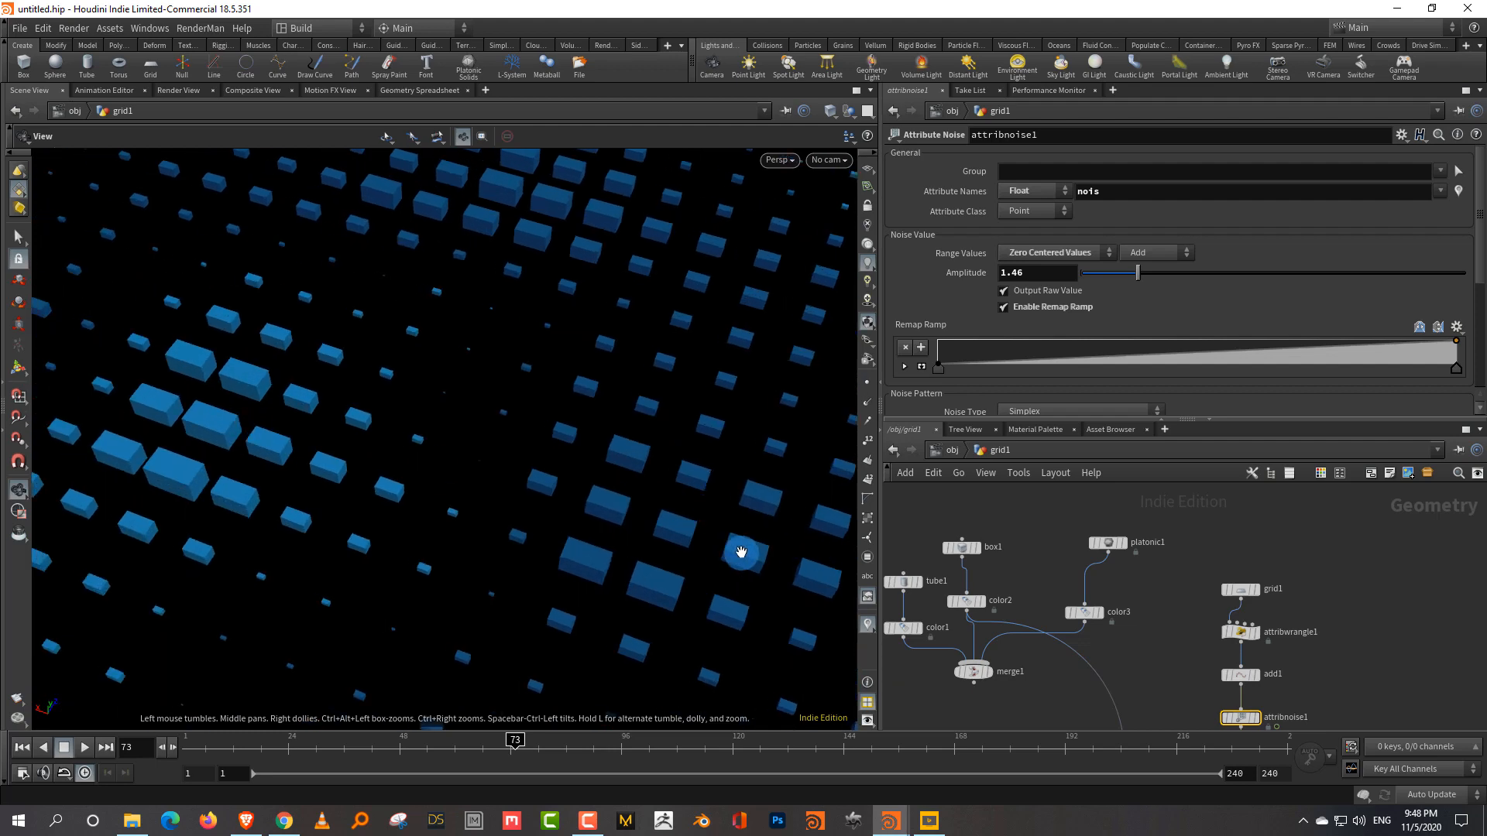
{"action": "middle_click_drag", "start_coordinate": [741, 552], "coordinate": [540, 486]}
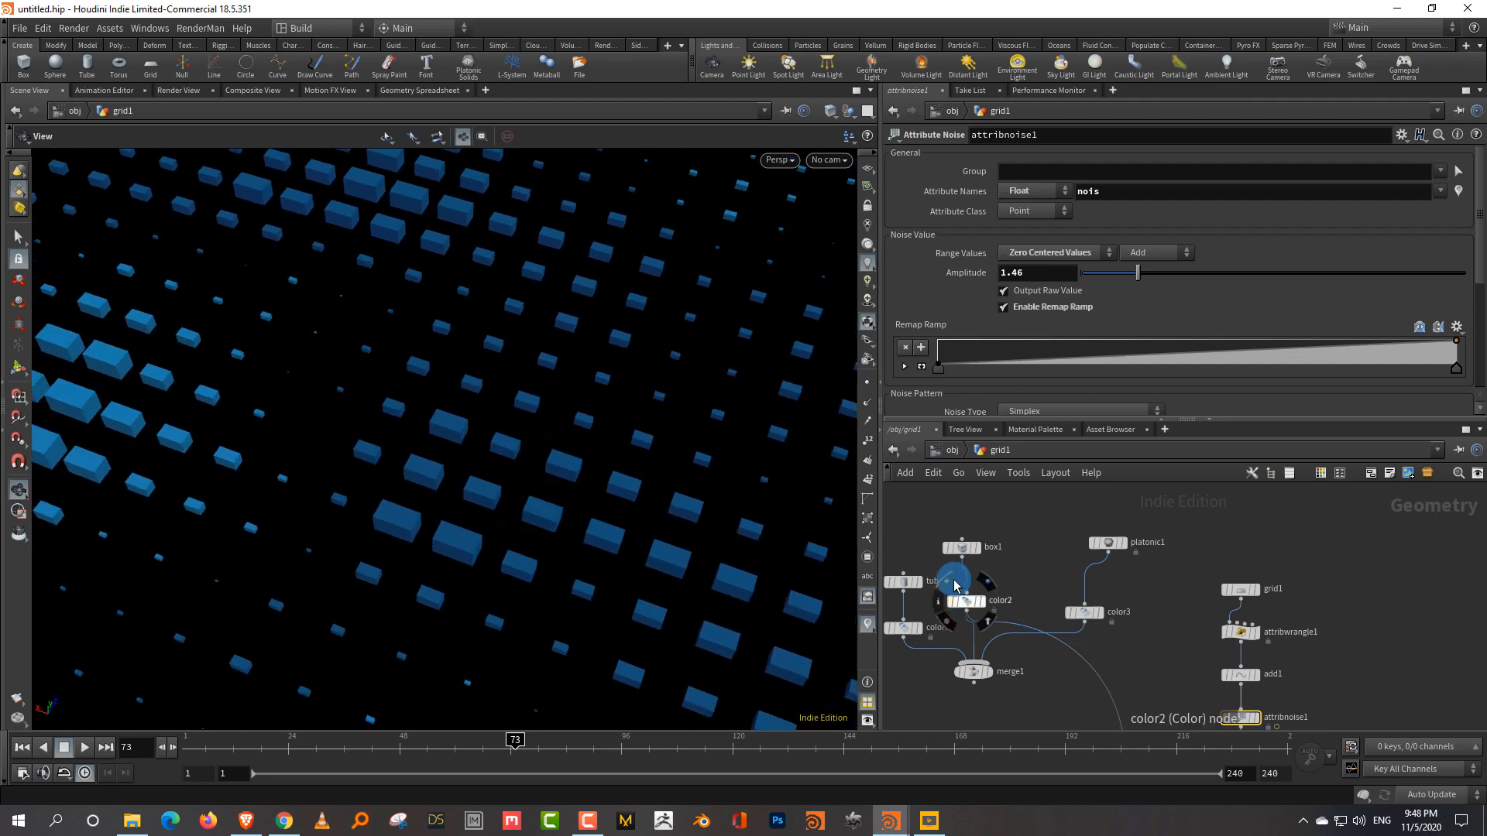
Bypass the color2 node and set attribnoise1's Amplitude to 2.77.
{"action": "left_click", "coordinate": [949, 582]}
{"action": "right_click_drag", "start_coordinate": [590, 485], "coordinate": [620, 232]}
{"action": "middle_click_drag", "start_coordinate": [620, 232], "coordinate": [638, 521]}
{"action": "left_click_drag", "start_coordinate": [1137, 272], "coordinate": [1190, 276]}
{"action": "middle_click_drag", "start_coordinate": [597, 375], "coordinate": [624, 408]}
{"action": "right_click_drag", "start_coordinate": [624, 409], "coordinate": [558, 364]}
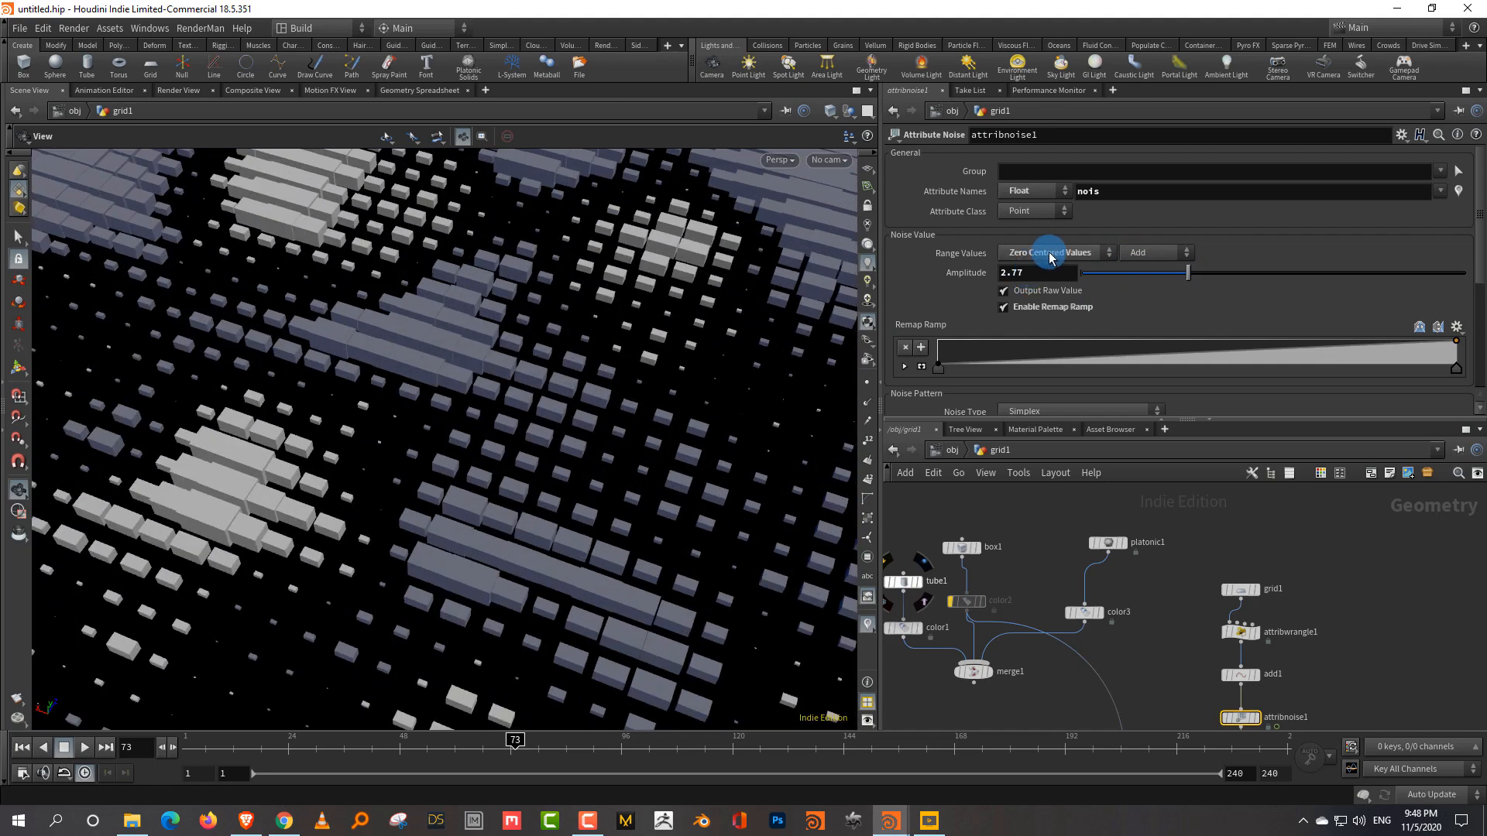
Set attribnoise1's Range Values to Min/Max Values, with Min Value -0.016 and Max Value 1.
{"action": "left_click", "coordinate": [1051, 255]}
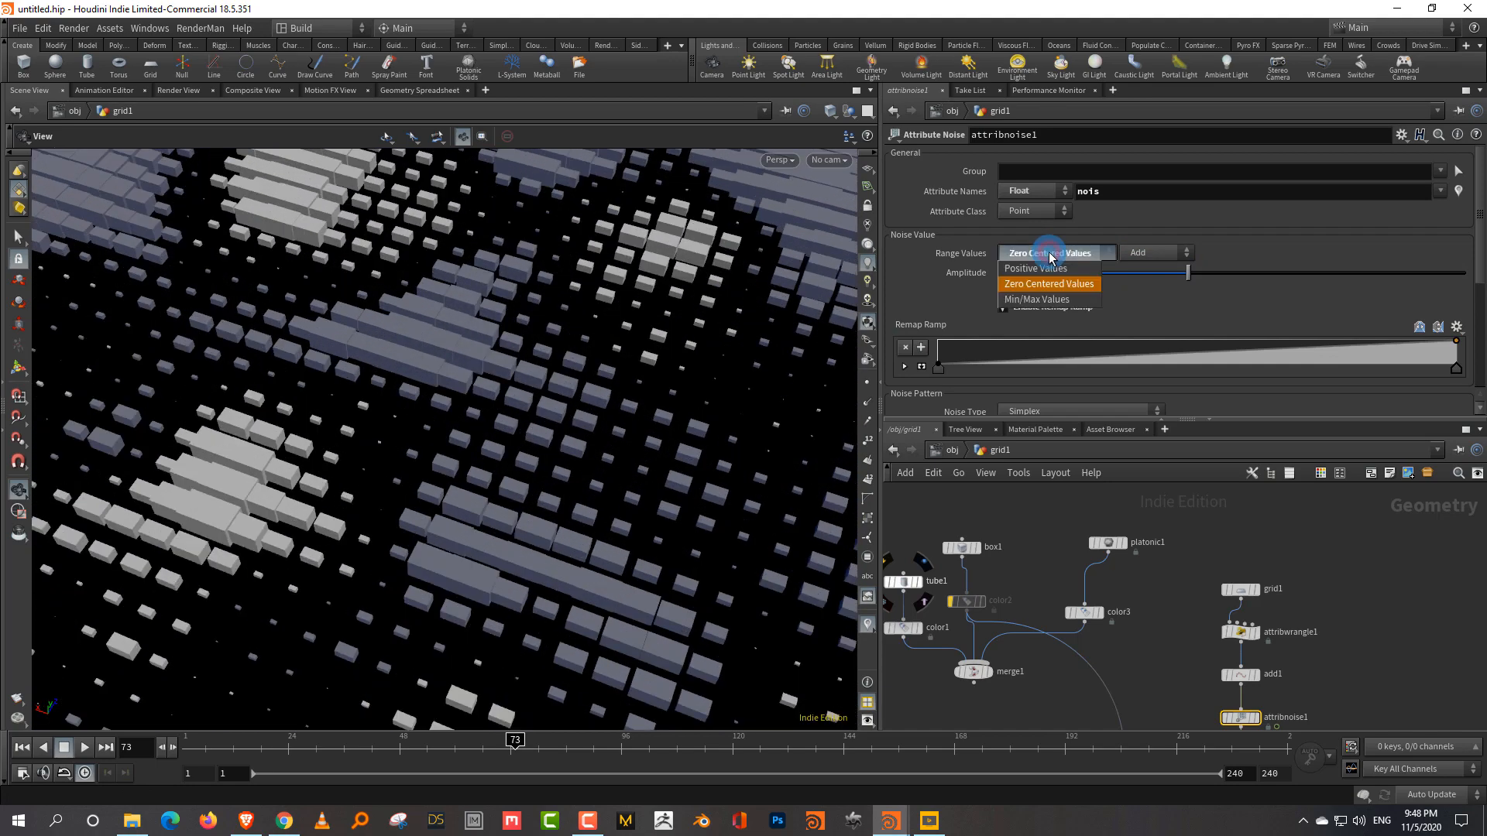
{"action": "left_click", "coordinate": [1051, 299]}
{"action": "right_click_drag", "start_coordinate": [559, 363], "coordinate": [565, 404]}
{"action": "mouse_move", "coordinate": [1271, 271]}
{"action": "left_mouse_down"}
{"action": "mouse_move", "coordinate": [1253, 271]}
{"action": "mouse_move", "coordinate": [1270, 272]}
{"action": "left_mouse_up"}
{"action": "middle_click_drag", "start_coordinate": [1066, 292], "coordinate": [1101, 292]}
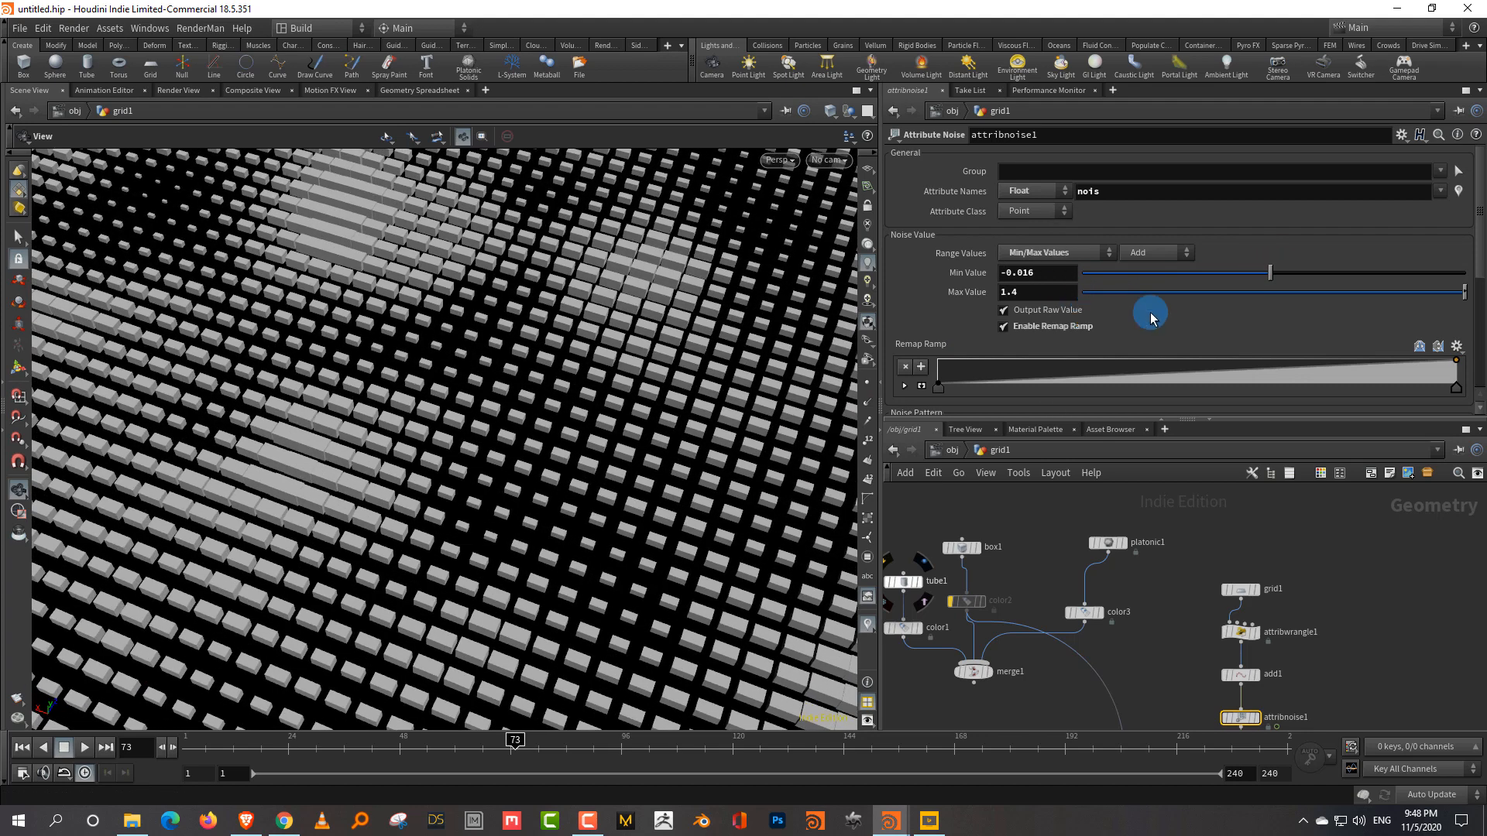
{"action": "left_click_drag", "start_coordinate": [1450, 292], "coordinate": [1477, 298]}
{"action": "right_click_drag", "start_coordinate": [412, 285], "coordinate": [521, 375]}
{"action": "left_click_drag", "start_coordinate": [521, 375], "coordinate": [476, 265]}
{"action": "right_click_drag", "start_coordinate": [475, 265], "coordinate": [552, 340]}
{"action": "left_click_drag", "start_coordinate": [560, 325], "coordinate": [541, 356]}
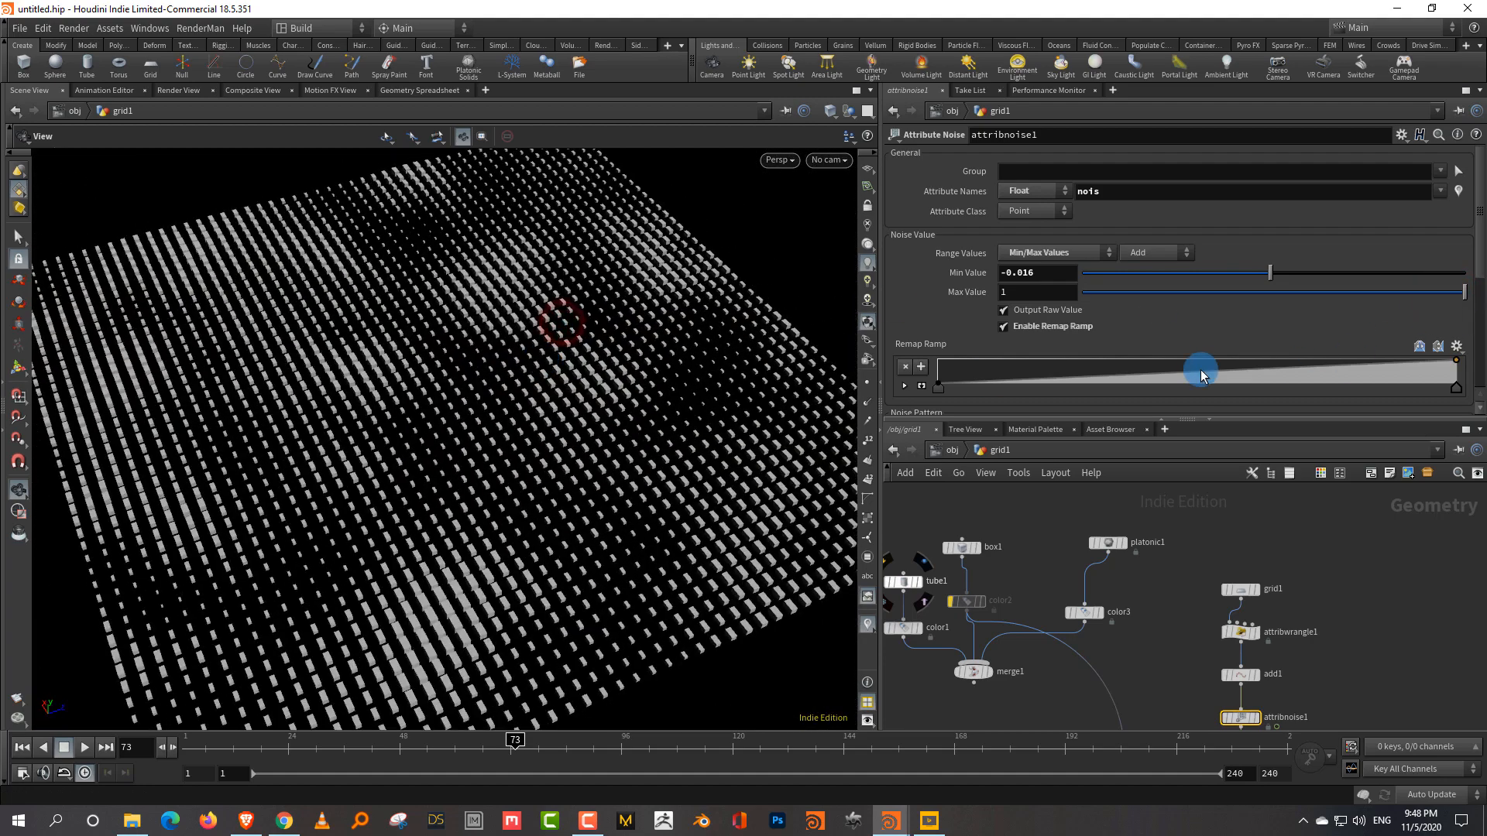
Play back the noise animation on the boxes, stop it, and return to frame 1.
{"action": "scroll", "coordinate": [1151, 348], "scroll_direction": "down", "scroll_amount": 1}
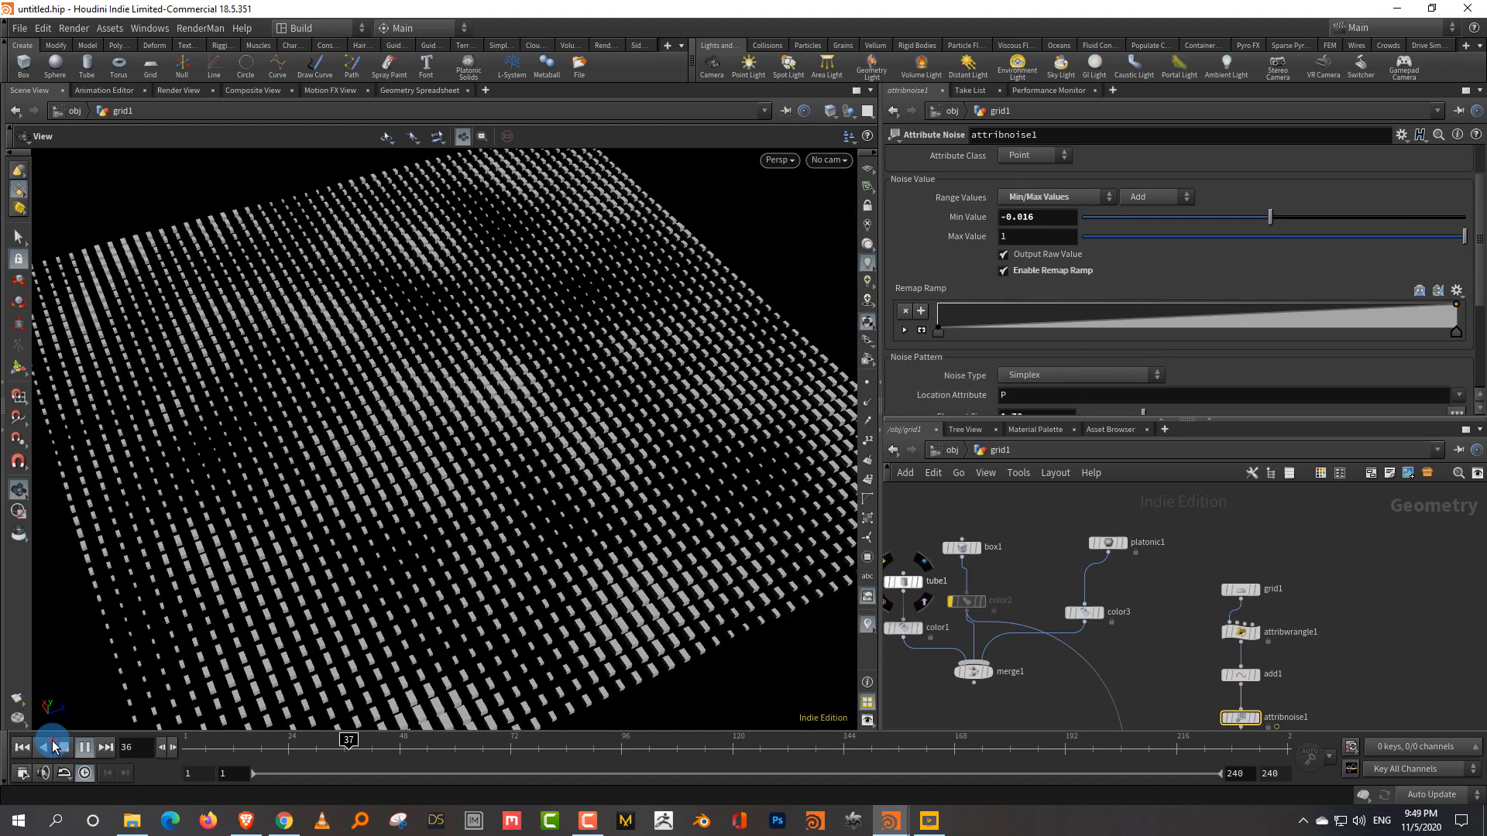
{"action": "left_click", "coordinate": [60, 747]}
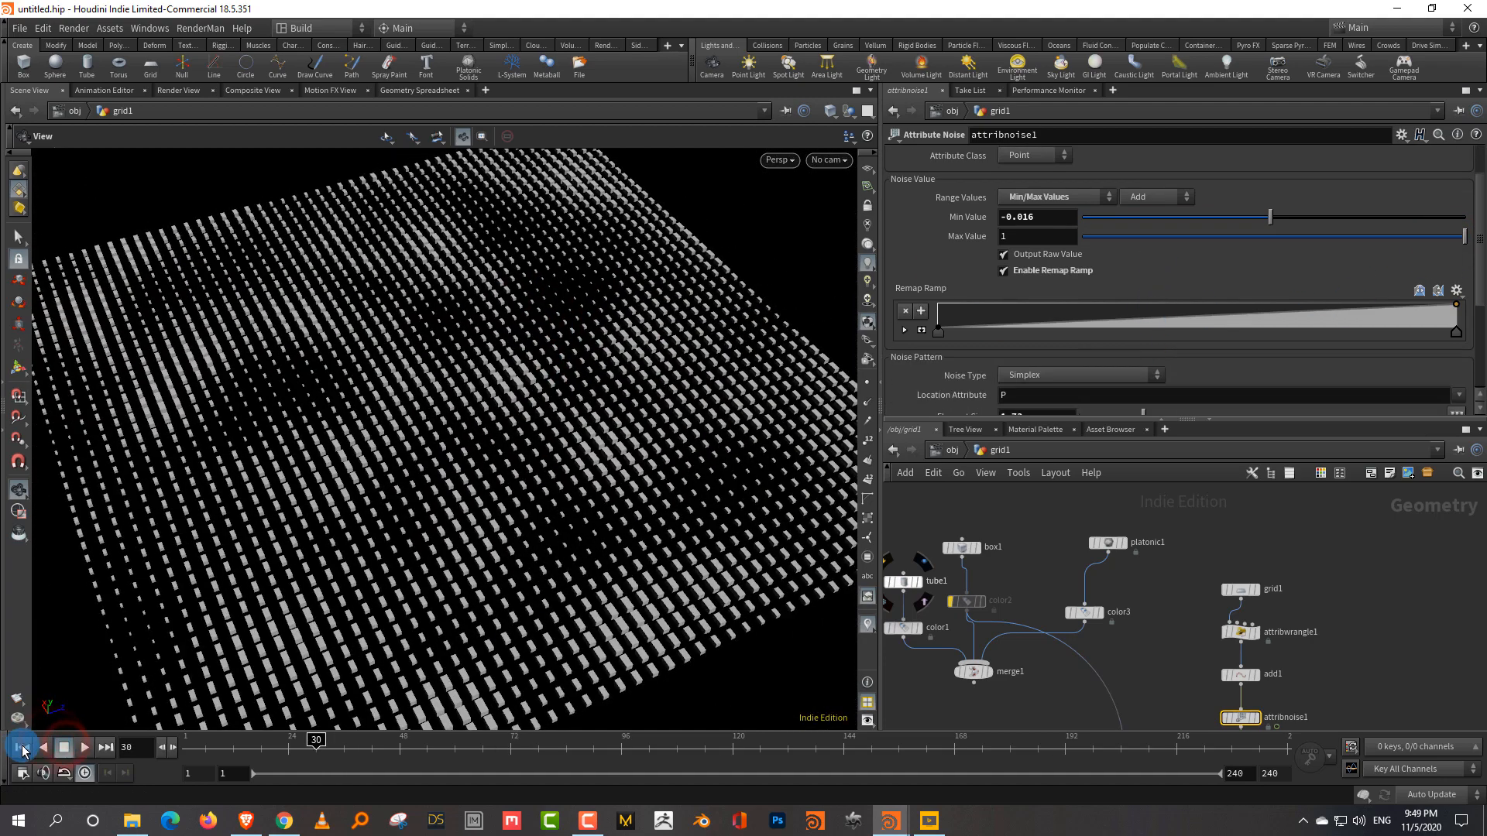
{"action": "left_click", "coordinate": [23, 747]}
Enlarge the network area and move attribnoise1 to one side of the chain between add1 and attribwrangle2.
{"action": "left_click_drag", "start_coordinate": [1079, 420], "coordinate": [1082, 257]}
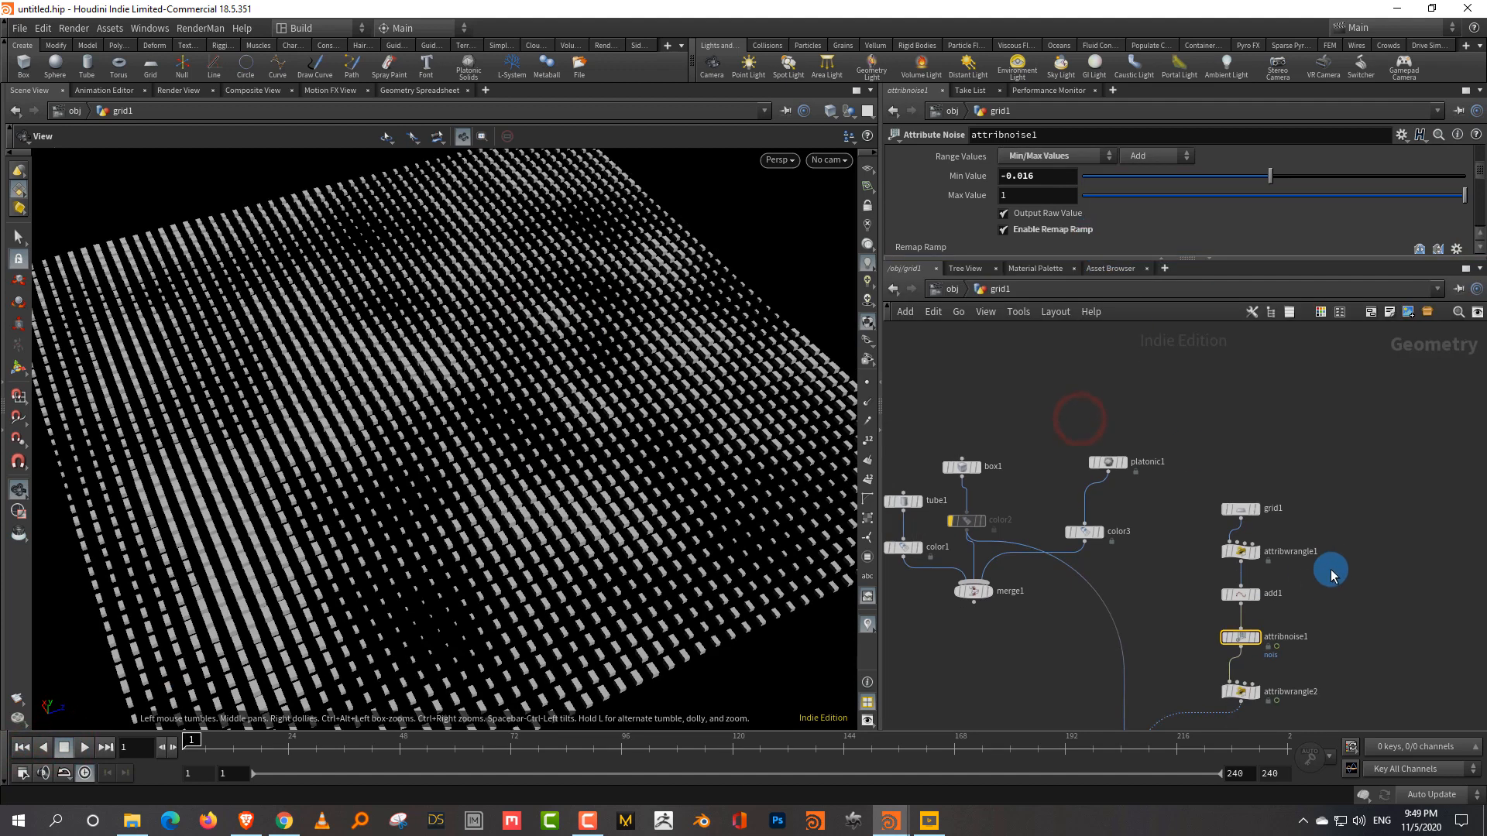
{"action": "left_click_drag", "start_coordinate": [1321, 611], "coordinate": [1230, 660]}
{"action": "left_click_drag", "start_coordinate": [1329, 606], "coordinate": [1329, 611]}
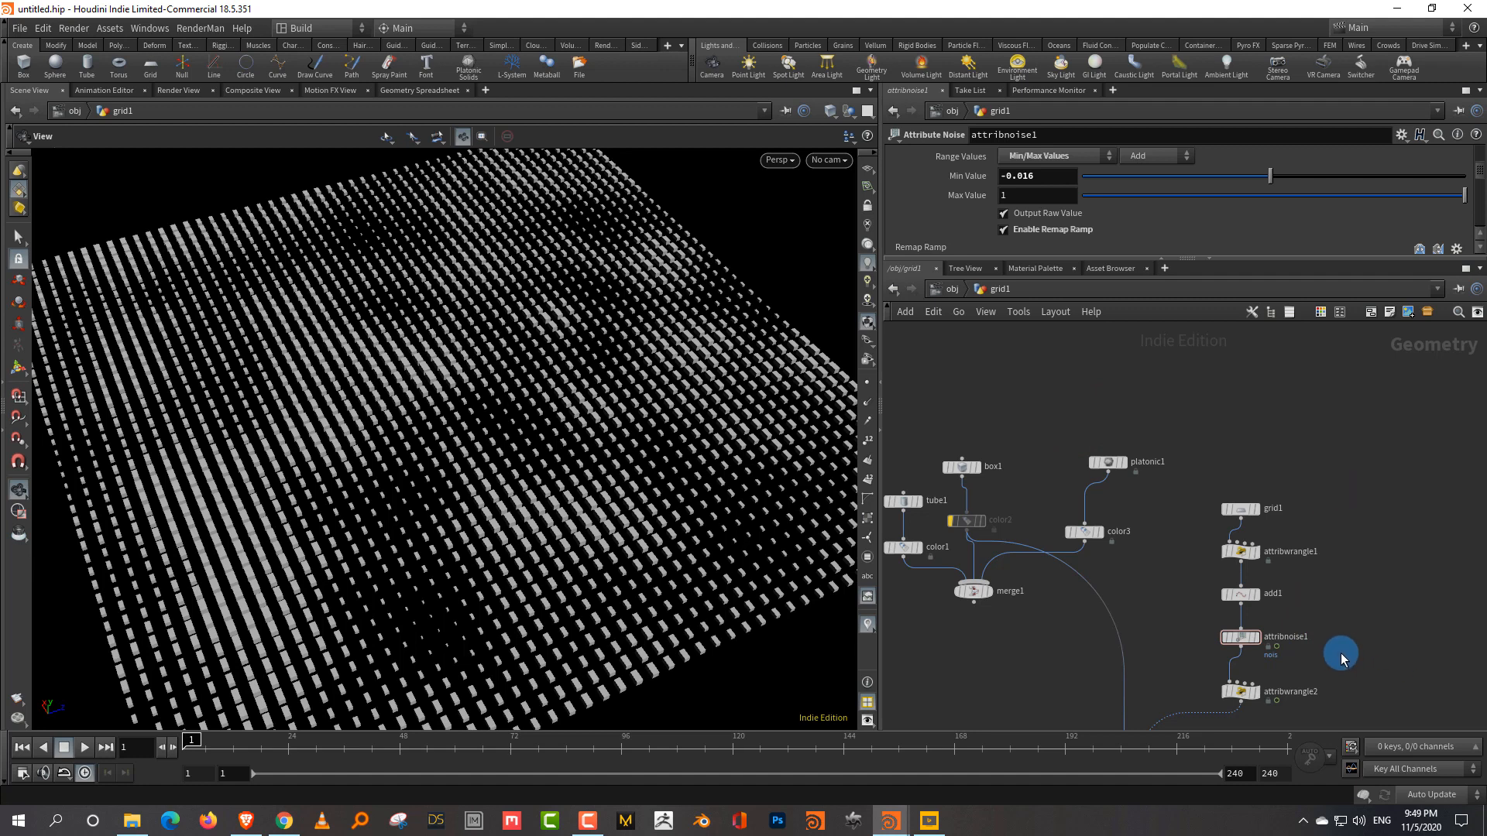
{"action": "scroll", "coordinate": [1339, 605], "scroll_direction": "up", "scroll_amount": 3}
{"action": "left_click_drag", "start_coordinate": [1180, 413], "coordinate": [1261, 536]}
{"action": "left_click_drag", "start_coordinate": [1205, 651], "coordinate": [1155, 619]}
{"action": "left_click", "coordinate": [1162, 621]}
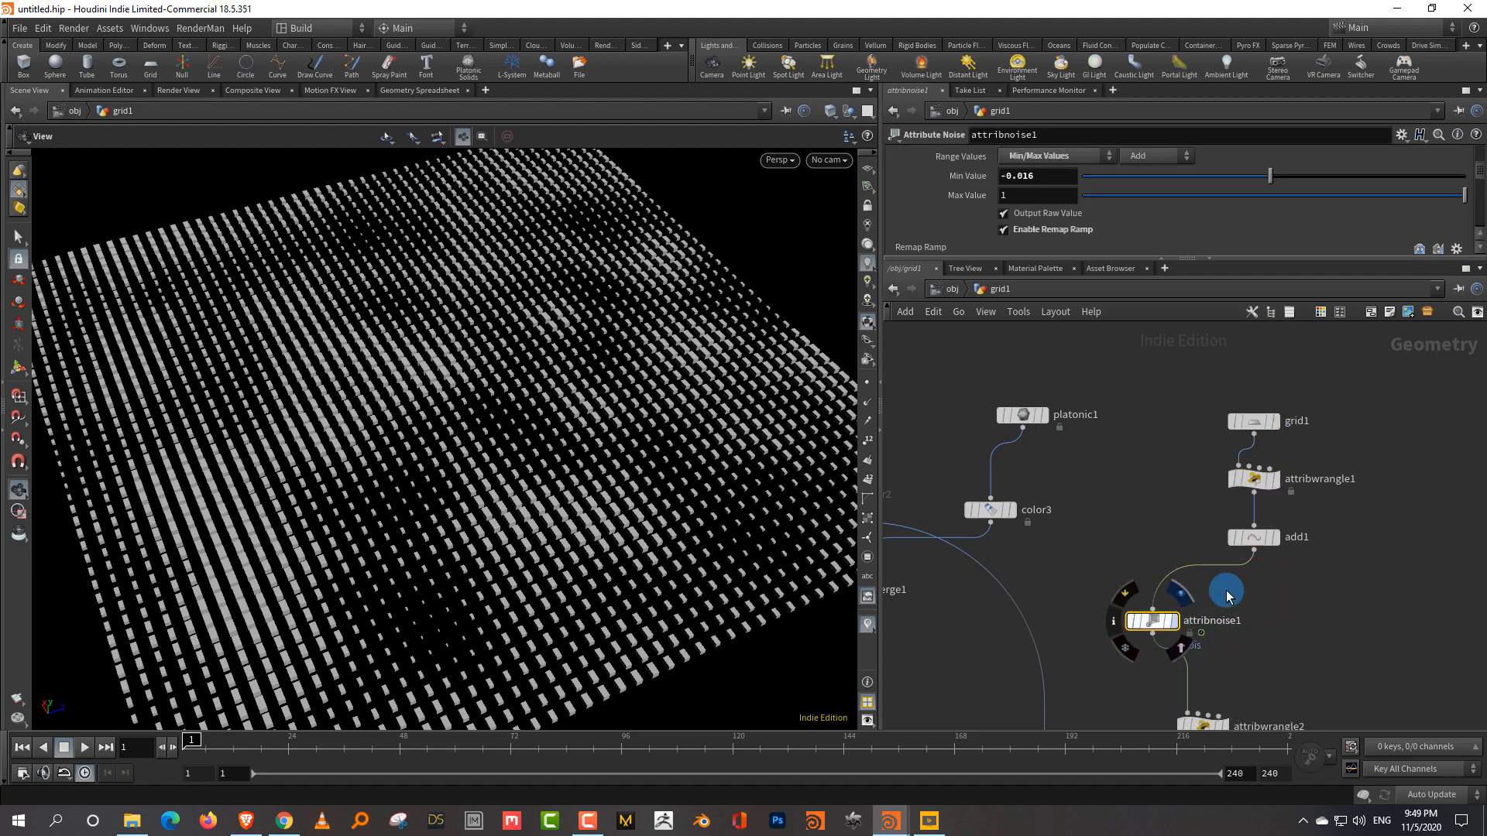
Add an Attribute Adjust Float node beside attribnoise1.
{"action": "key", "text": "Tab"}
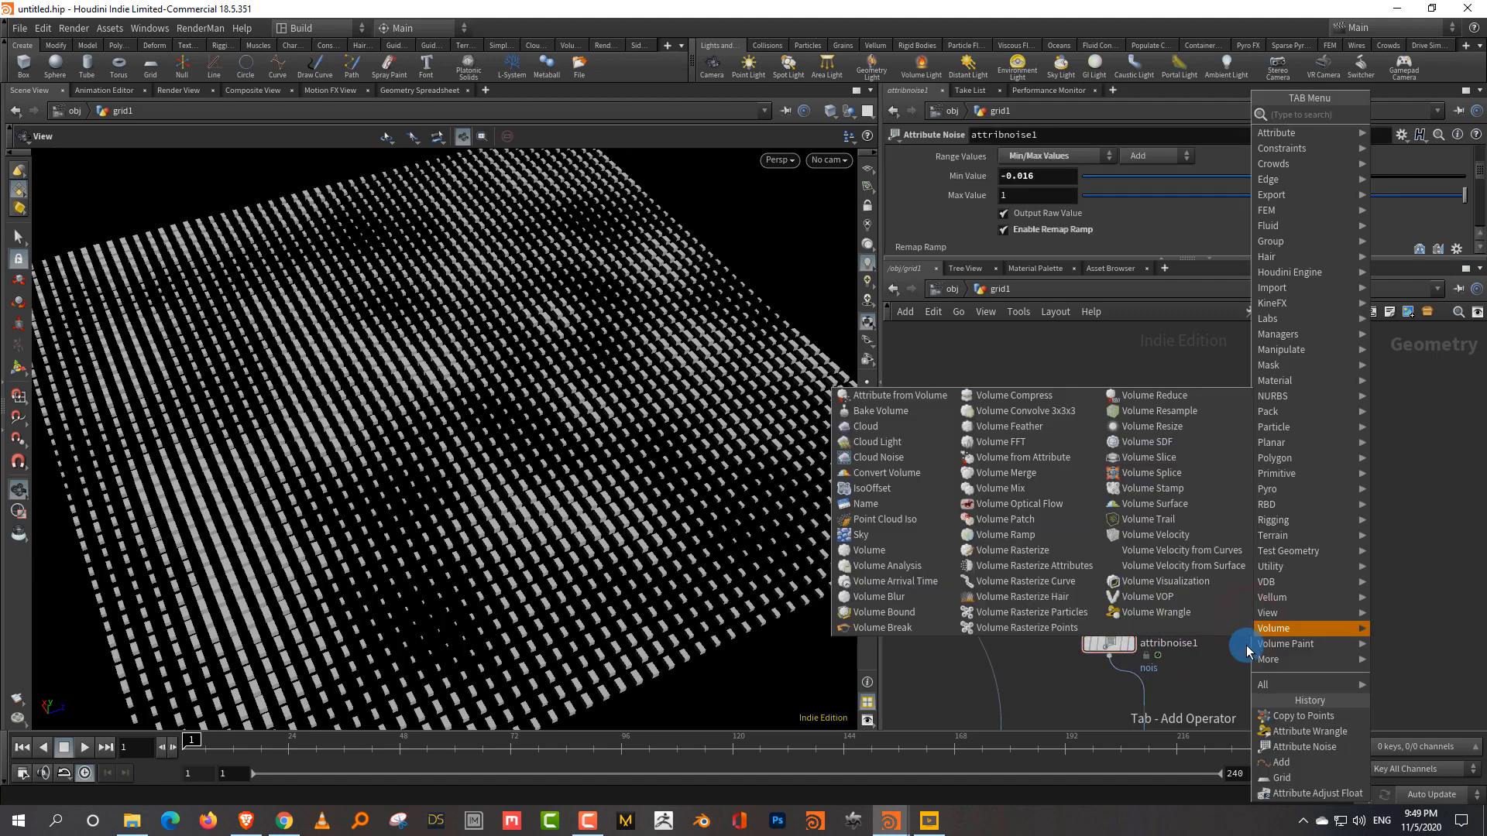
{"action": "type", "text": "float"}
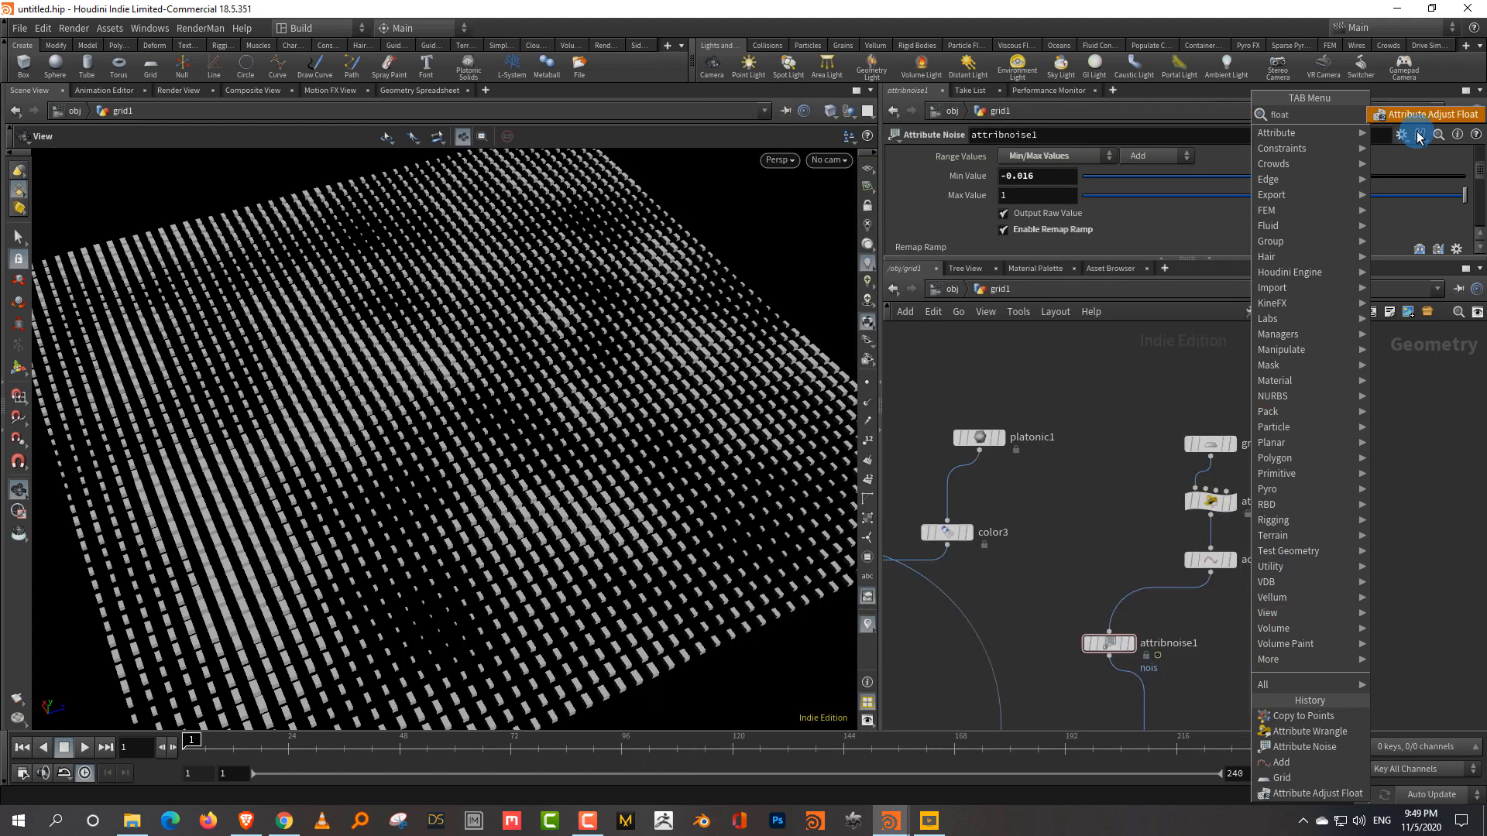
{"action": "left_click", "coordinate": [1425, 114]}
{"action": "left_click", "coordinate": [1276, 616]}
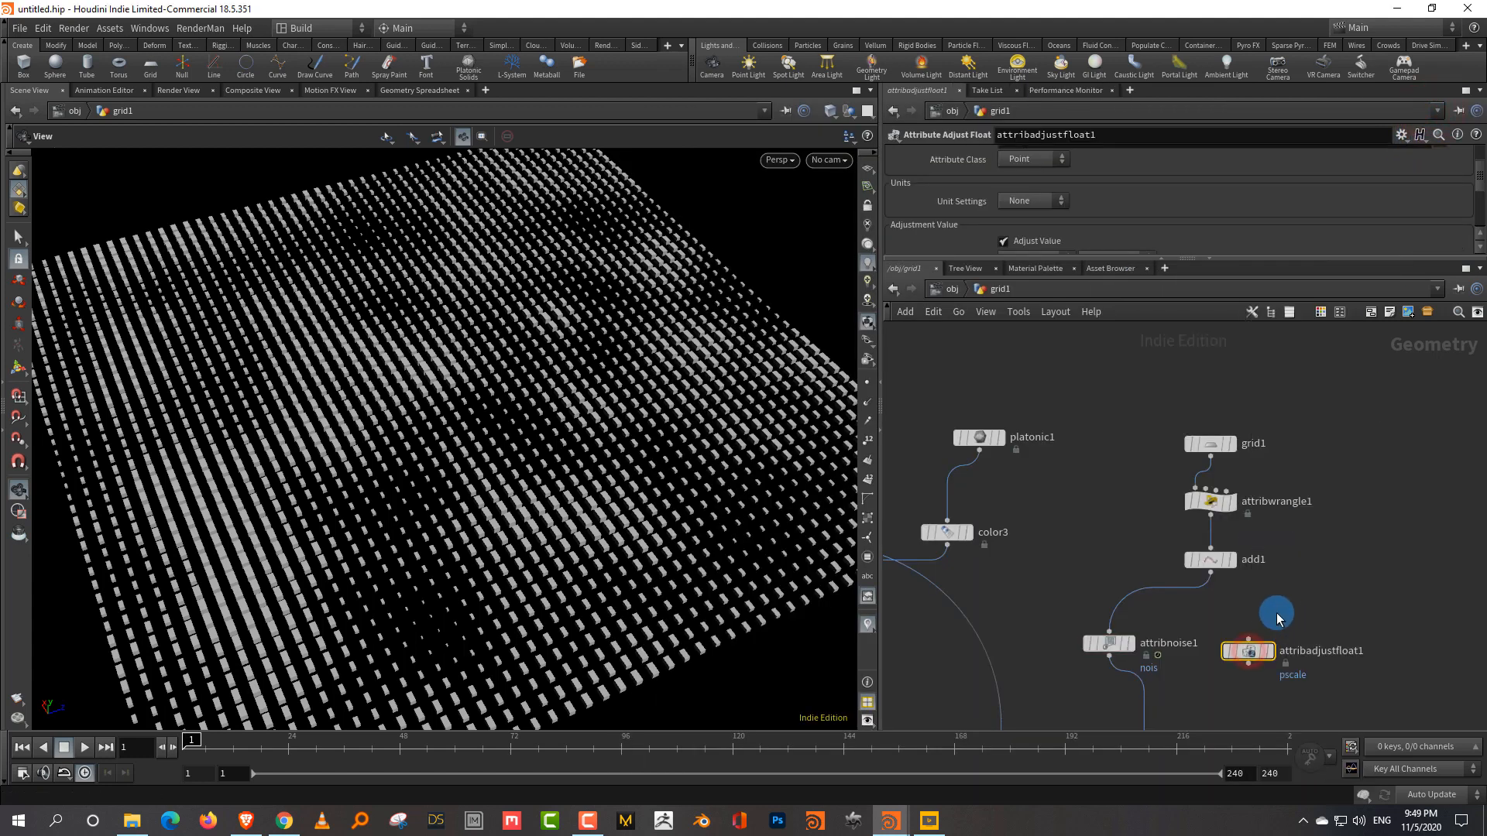
Wire attribadjustfloat1 between add1 and attribwrangle2 in place of attribnoise1, and display its output.
{"action": "left_click", "coordinate": [1211, 572]}
{"action": "left_click", "coordinate": [1249, 638]}
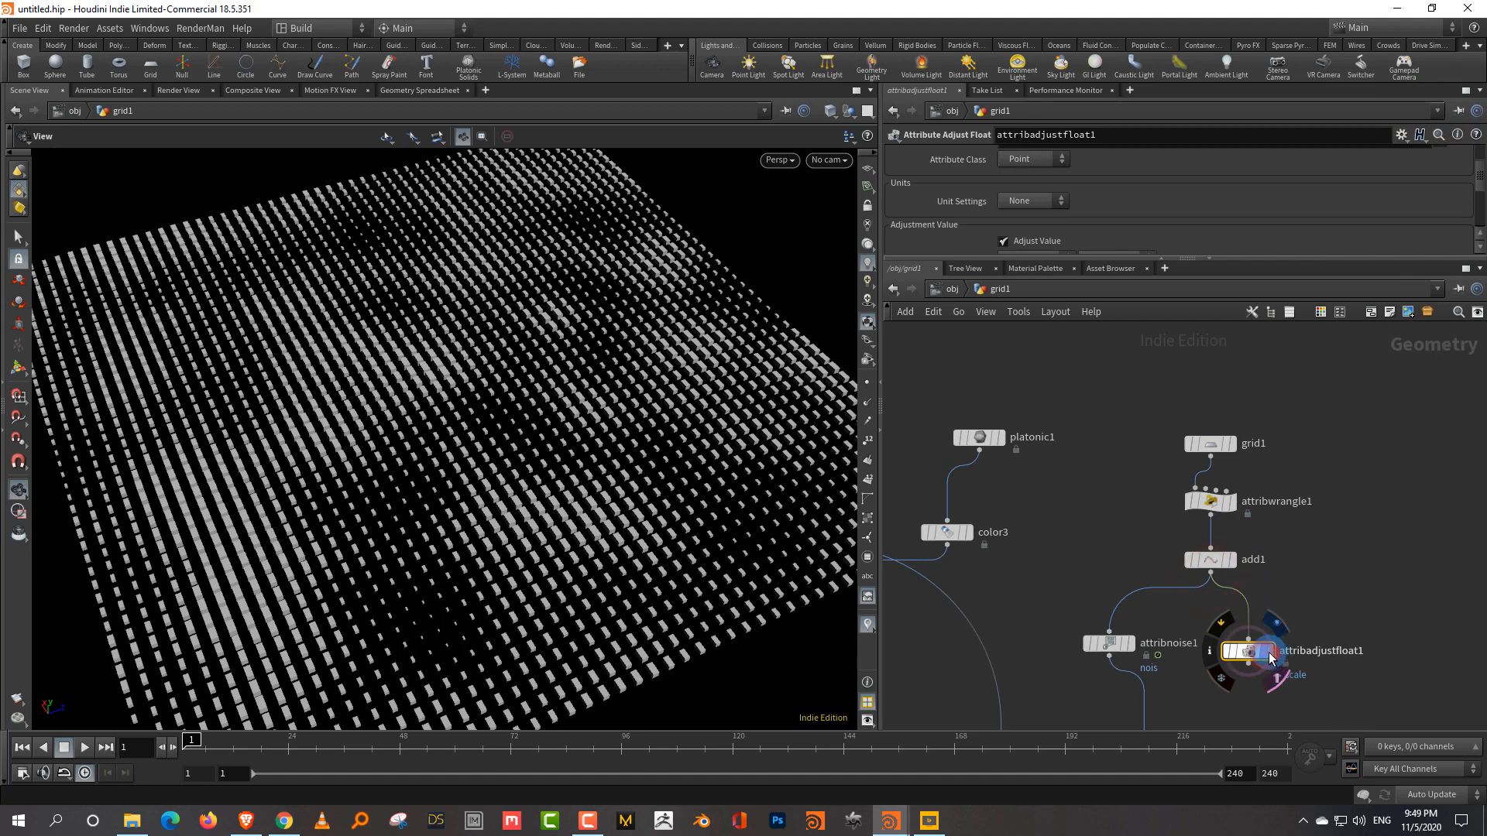
{"action": "left_click", "coordinate": [1271, 657]}
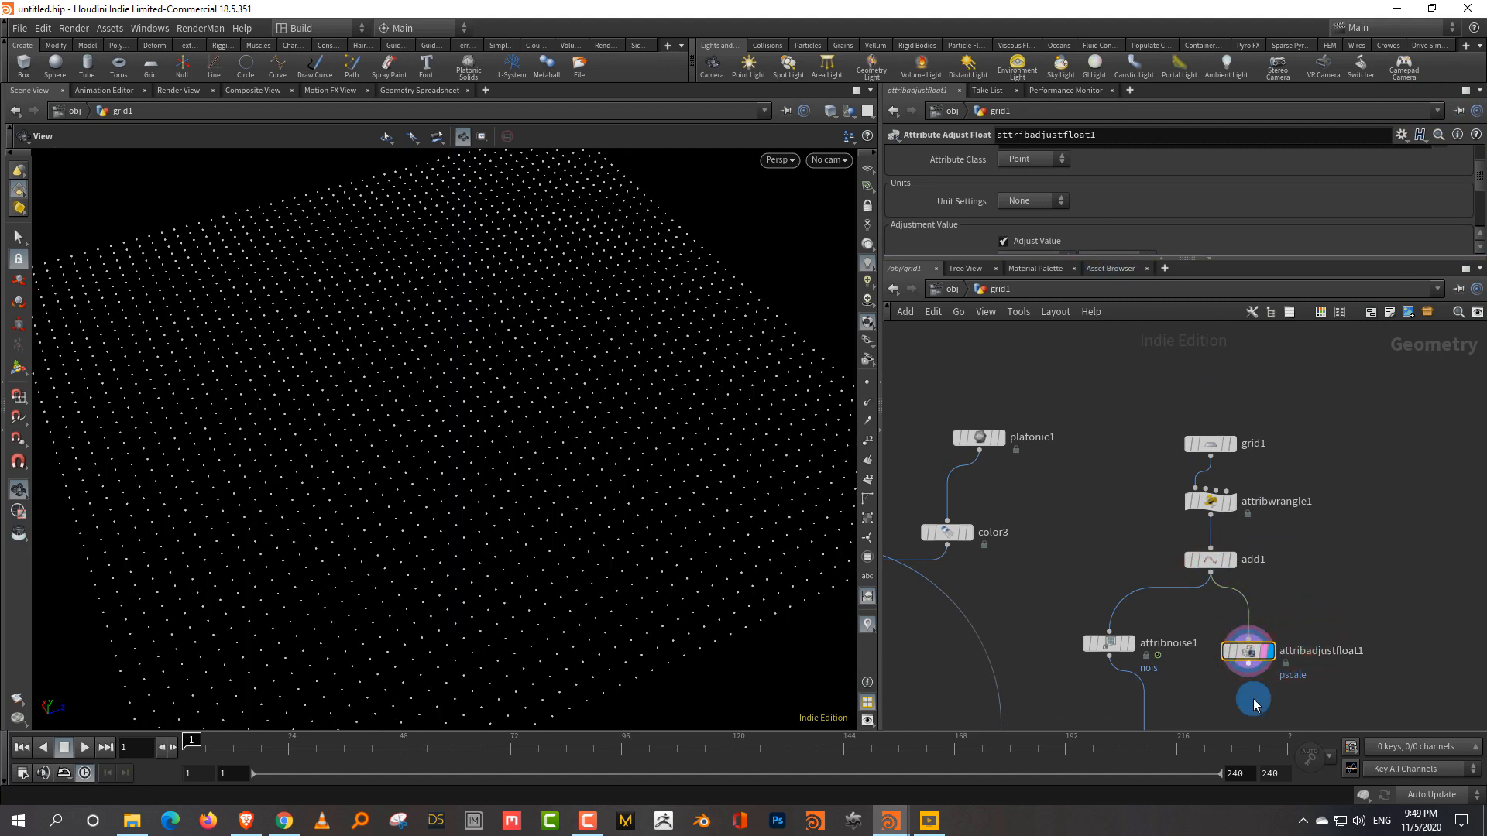
{"action": "middle_click_drag", "start_coordinate": [1253, 697], "coordinate": [1243, 622]}
{"action": "left_click", "coordinate": [1240, 592]}
{"action": "left_click", "coordinate": [1136, 662]}
{"action": "left_click", "coordinate": [1199, 451]}
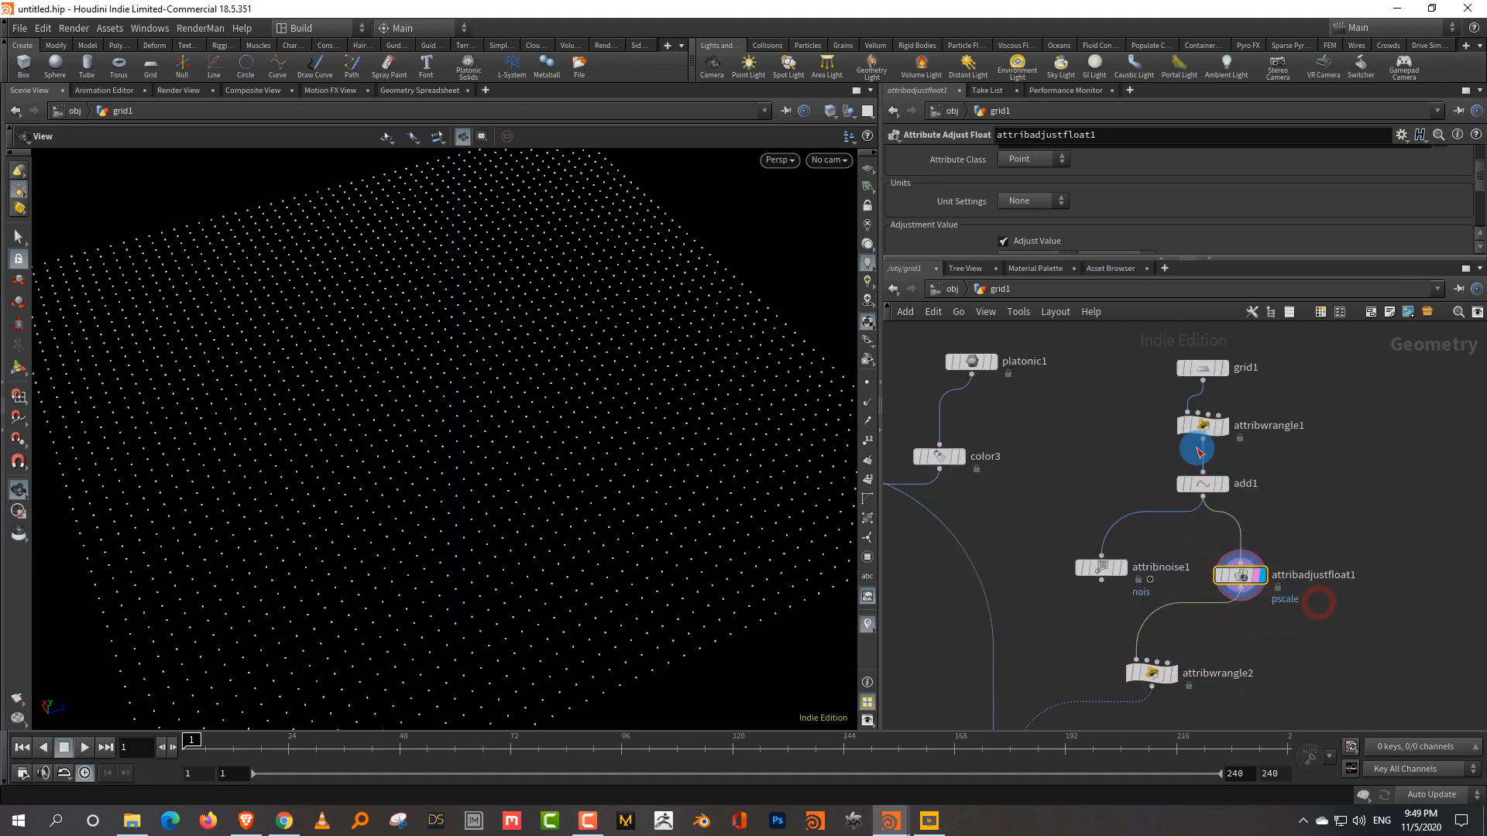
Enlarge the parameter area and set attribadjustfloat1's Attribute Name to nois.
{"action": "left_click_drag", "start_coordinate": [1102, 256], "coordinate": [1102, 385]}
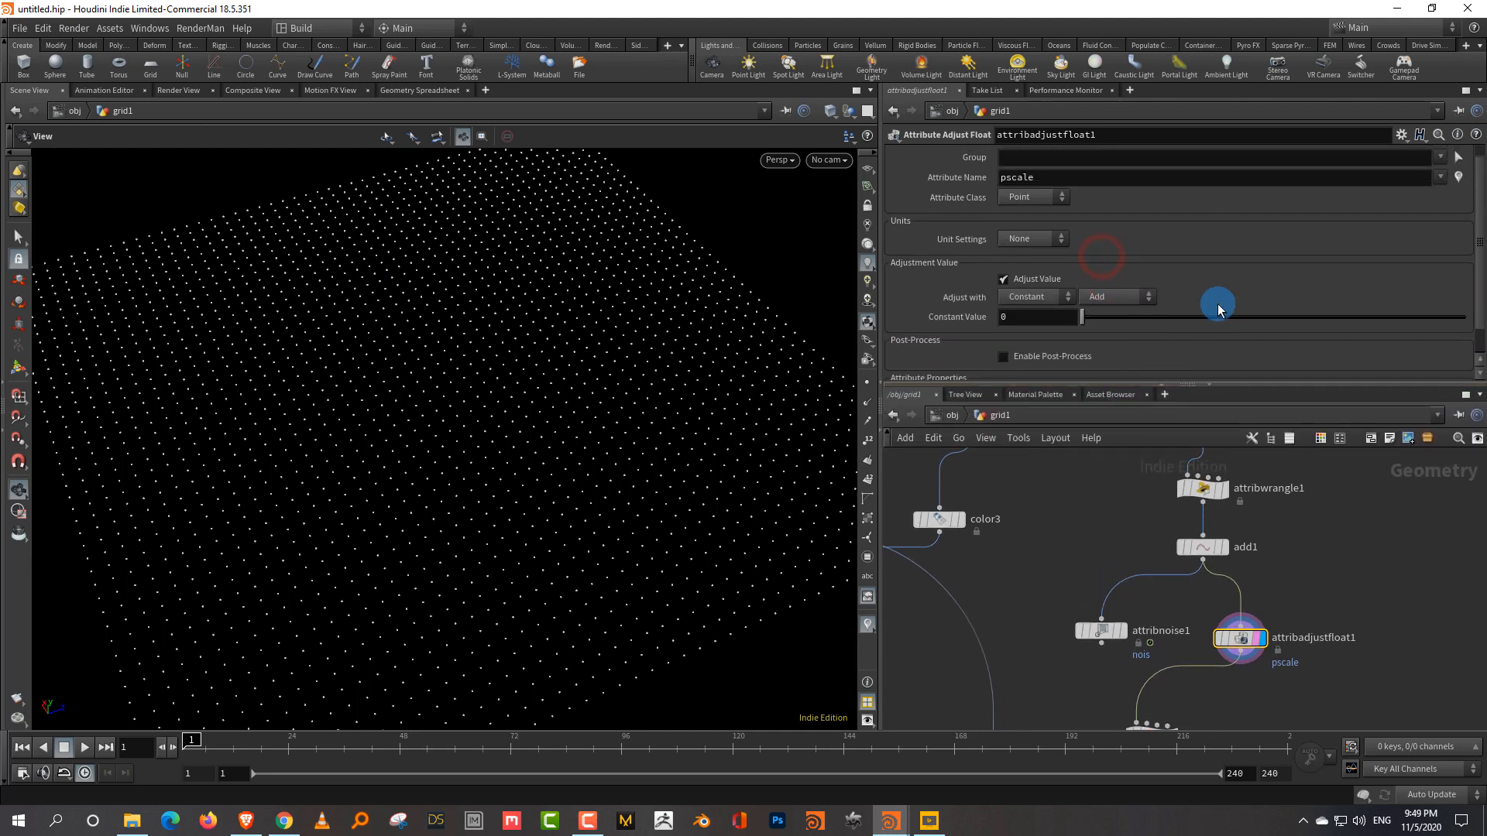
{"action": "double_click", "coordinate": [1065, 177]}
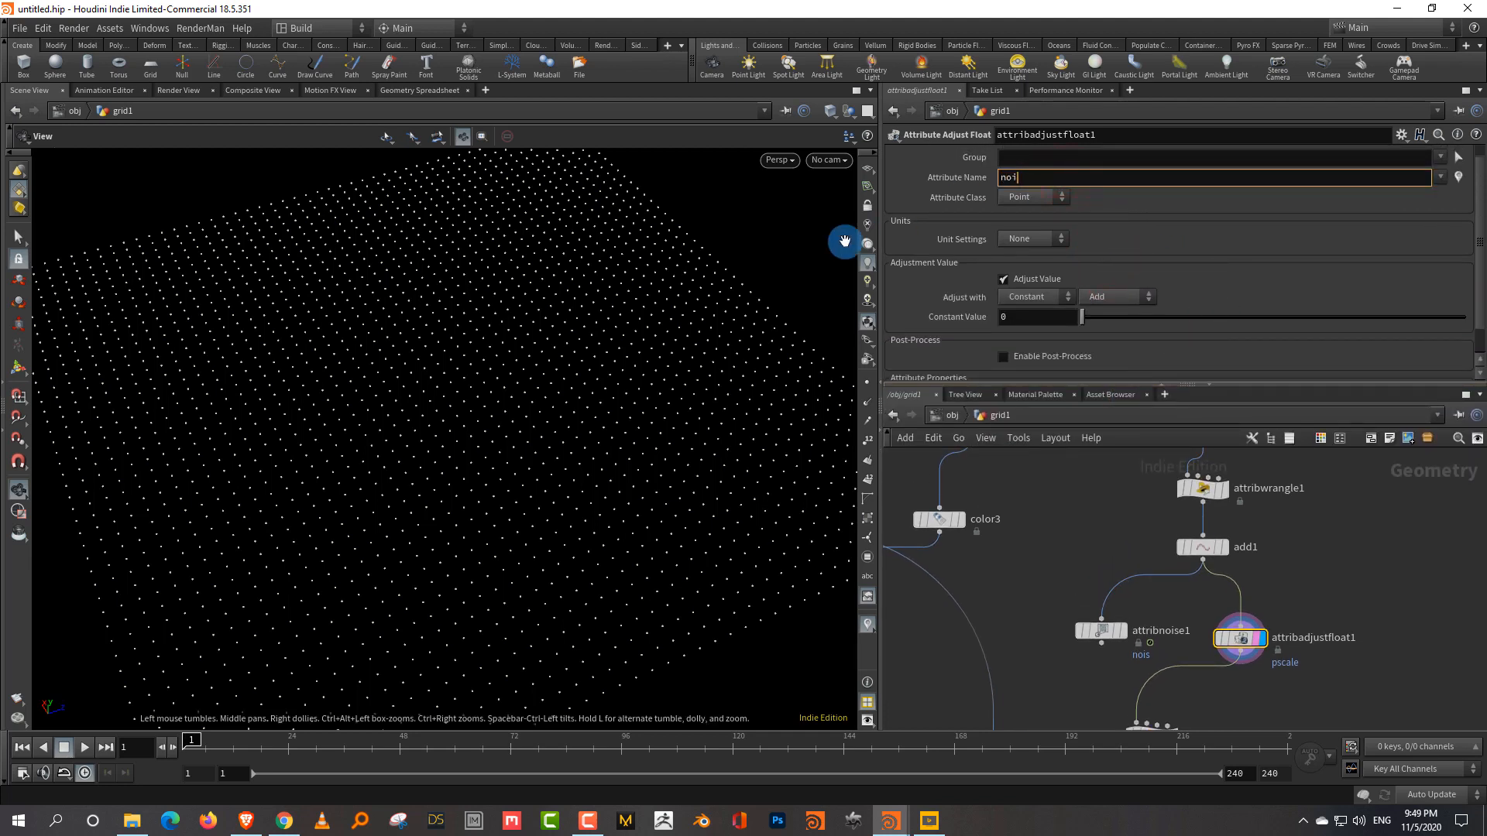
{"action": "key", "text": "Return"}
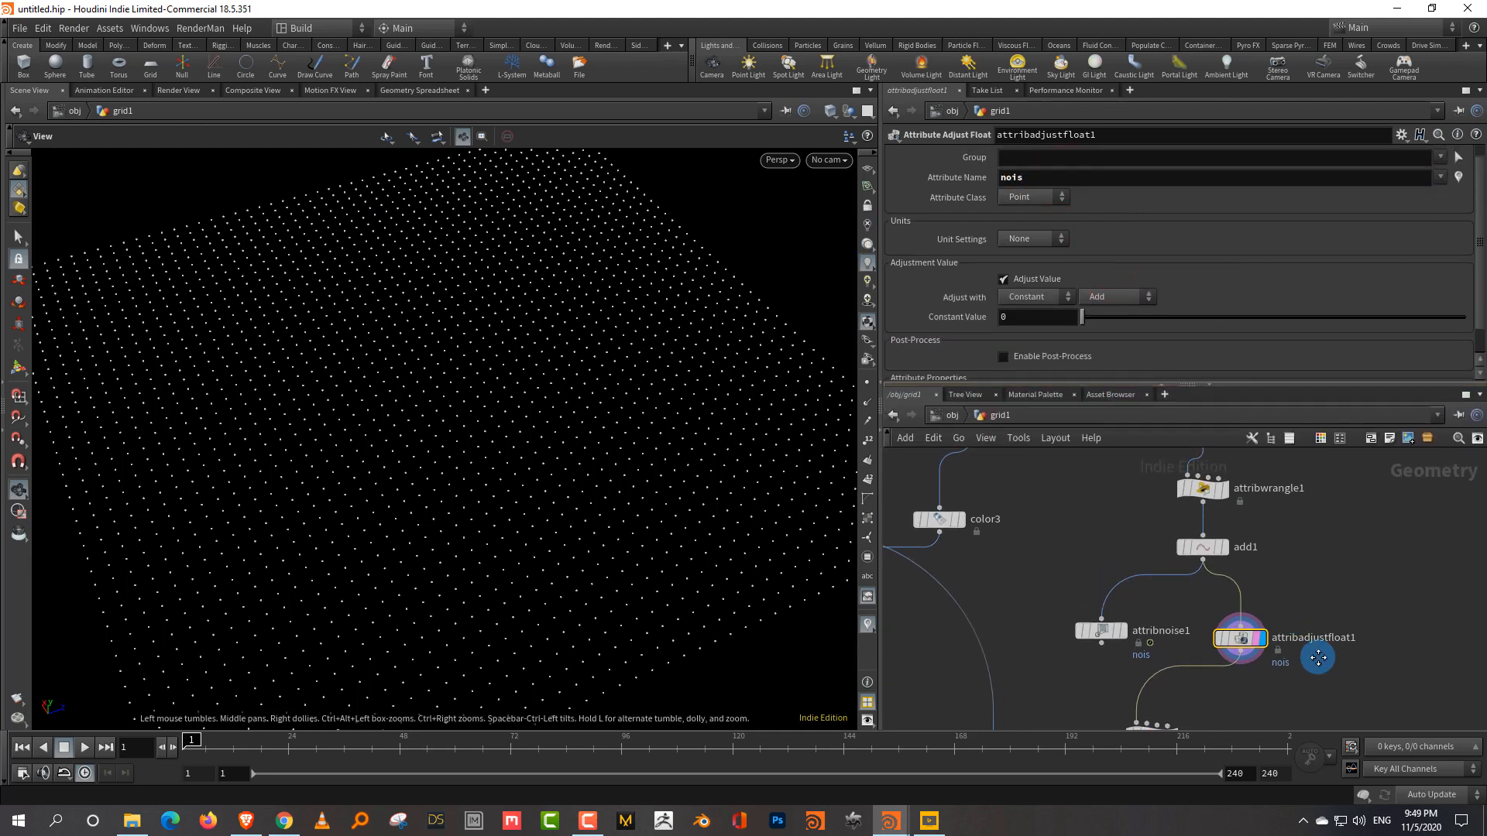
Display the result of the copytopoints1 node.
{"action": "middle_click_drag", "start_coordinate": [1240, 701], "coordinate": [1280, 558]}
{"action": "middle_click_drag", "start_coordinate": [1123, 682], "coordinate": [1139, 582]}
{"action": "left_click", "coordinate": [1076, 664]}
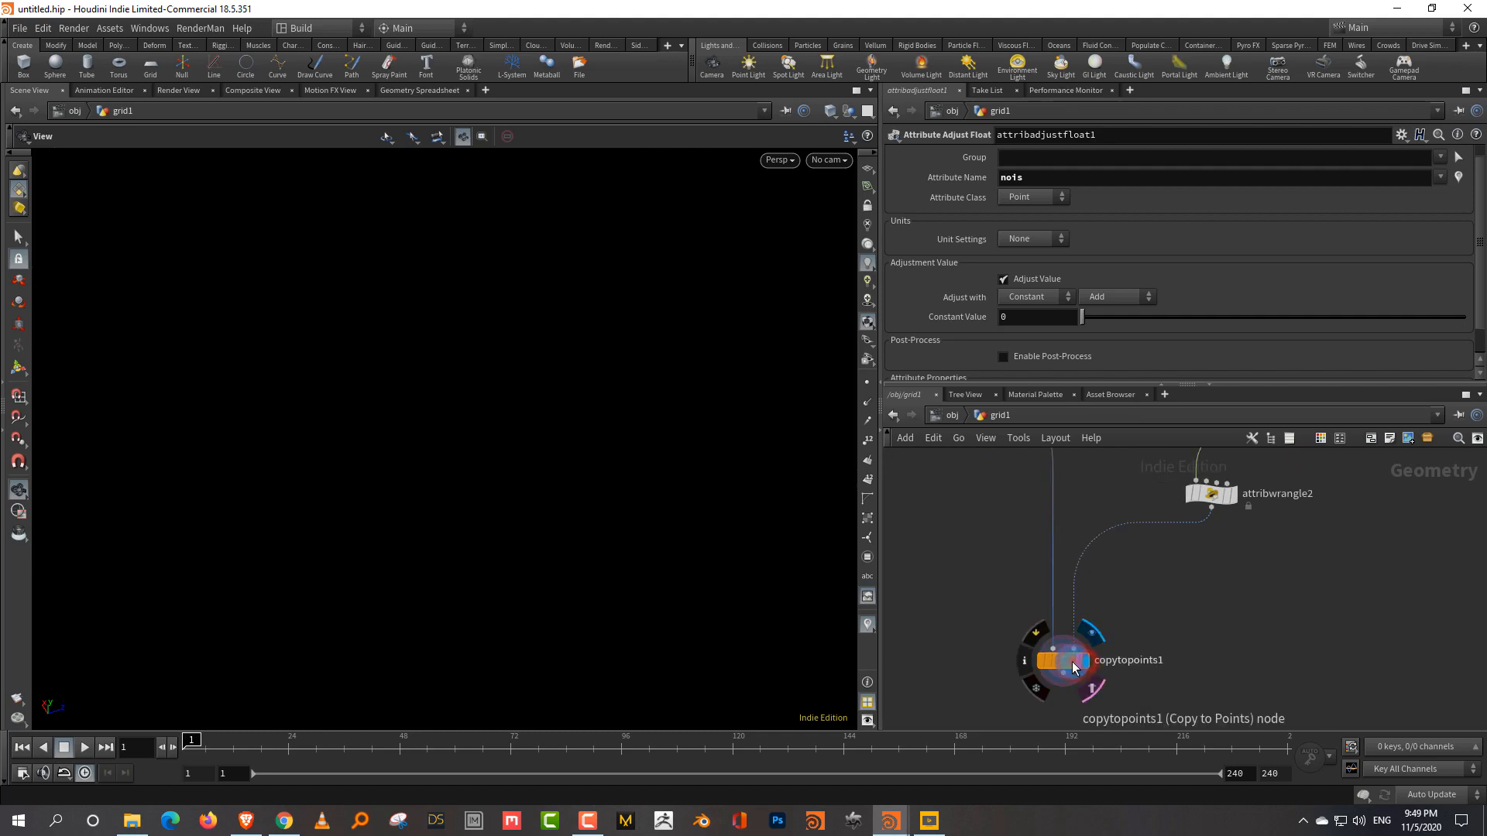
{"action": "left_click", "coordinate": [1082, 655]}
Set attribadjustfloat1's Constant Value to 0.67 and inspect the evenly scaled boxes.
{"action": "middle_click_drag", "start_coordinate": [1338, 477], "coordinate": [1256, 638]}
{"action": "left_click_drag", "start_coordinate": [1322, 597], "coordinate": [1207, 542]}
{"action": "left_click_drag", "start_coordinate": [1086, 316], "coordinate": [1102, 323]}
{"action": "left_click_drag", "start_coordinate": [1108, 318], "coordinate": [1109, 317]}
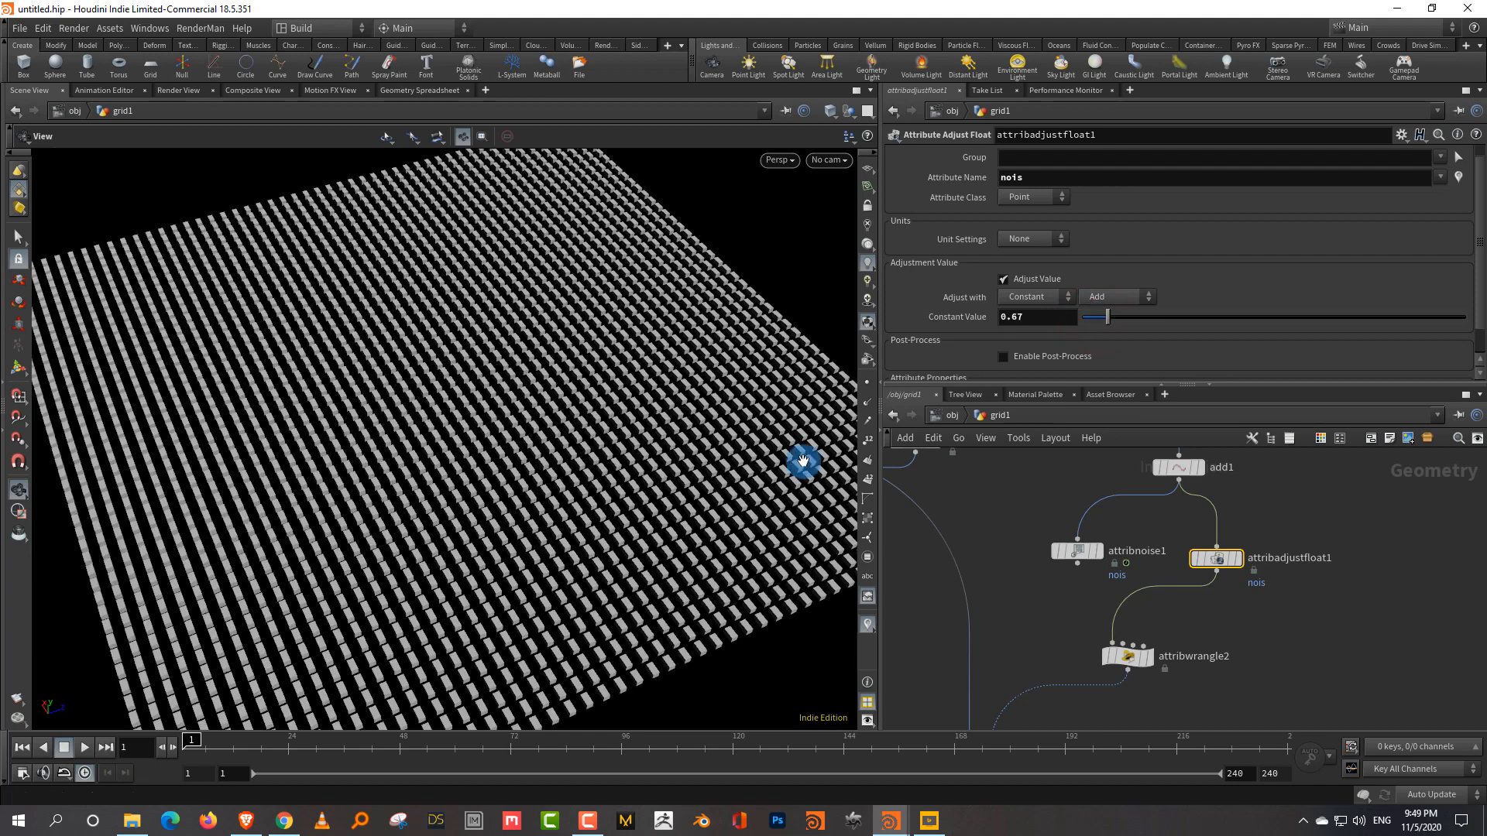
{"action": "left_click_drag", "start_coordinate": [662, 479], "coordinate": [634, 494]}
Switch attribadjustfloat1's Adjust With mode to Random and inspect the boxes on the grid.
{"action": "left_click", "coordinate": [1044, 297]}
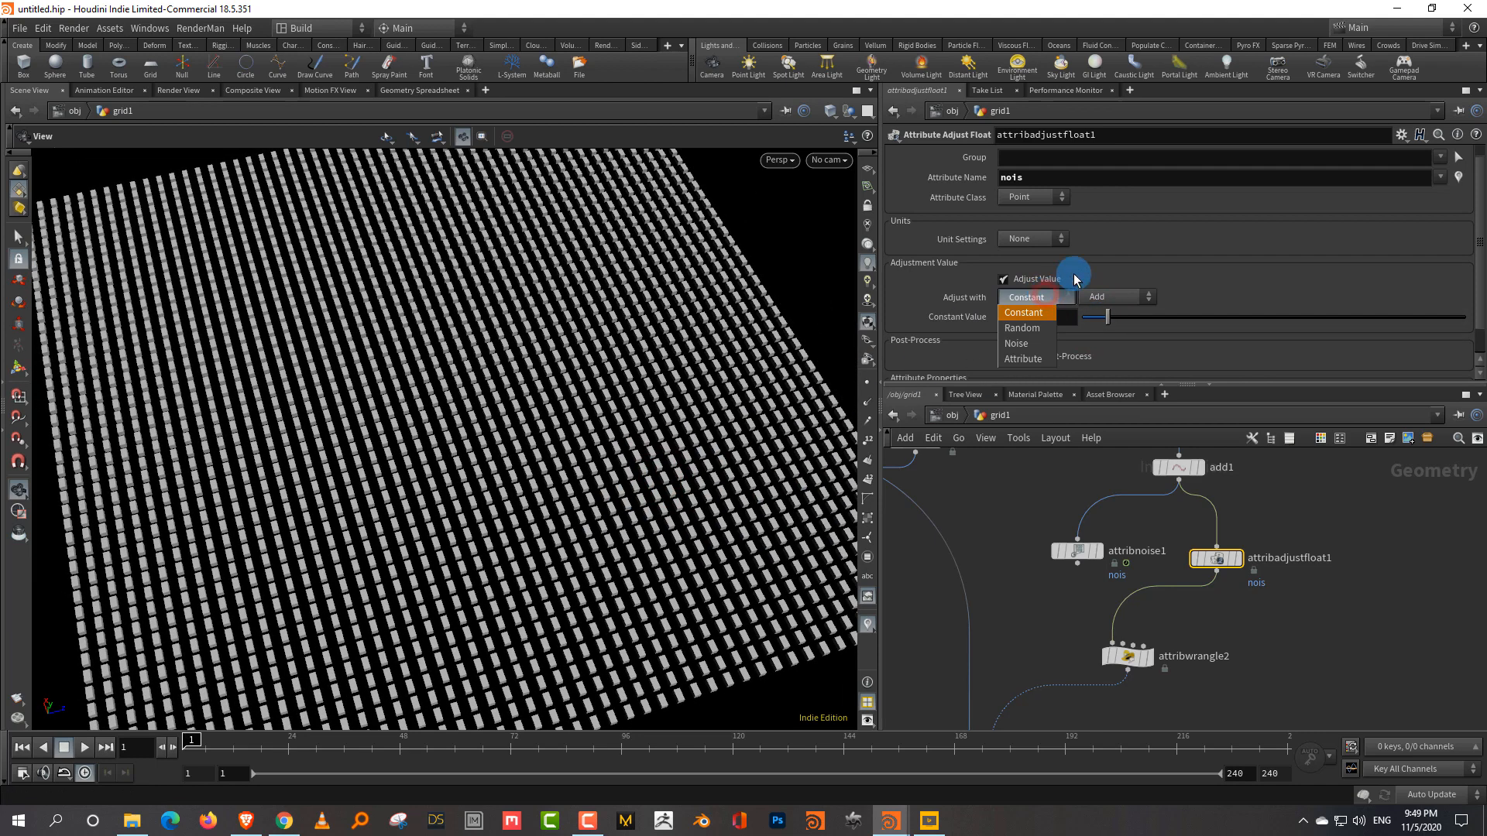
{"action": "left_click", "coordinate": [1046, 299]}
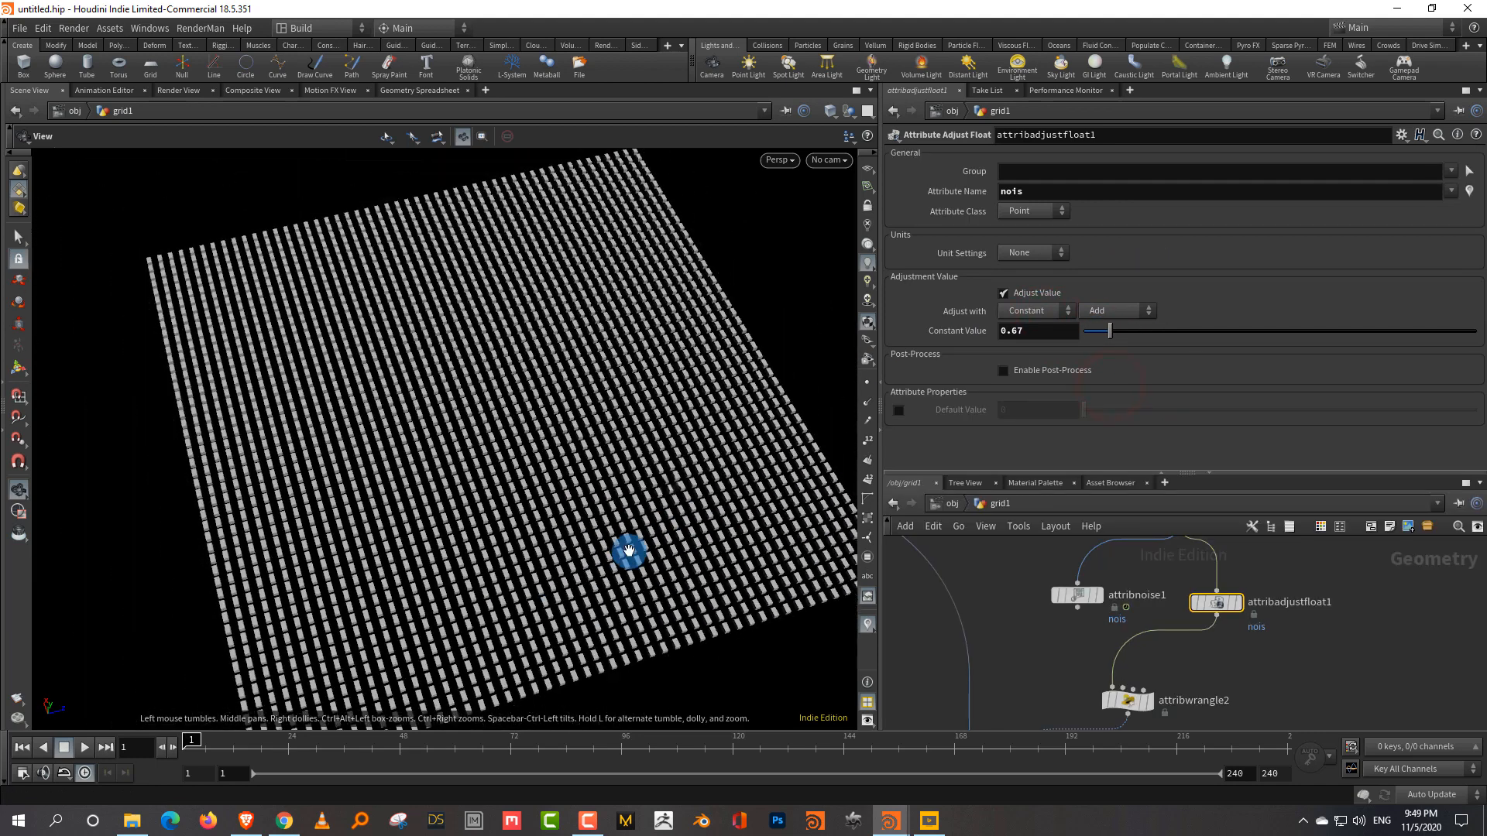
{"action": "right_click_drag", "start_coordinate": [627, 551], "coordinate": [745, 548]}
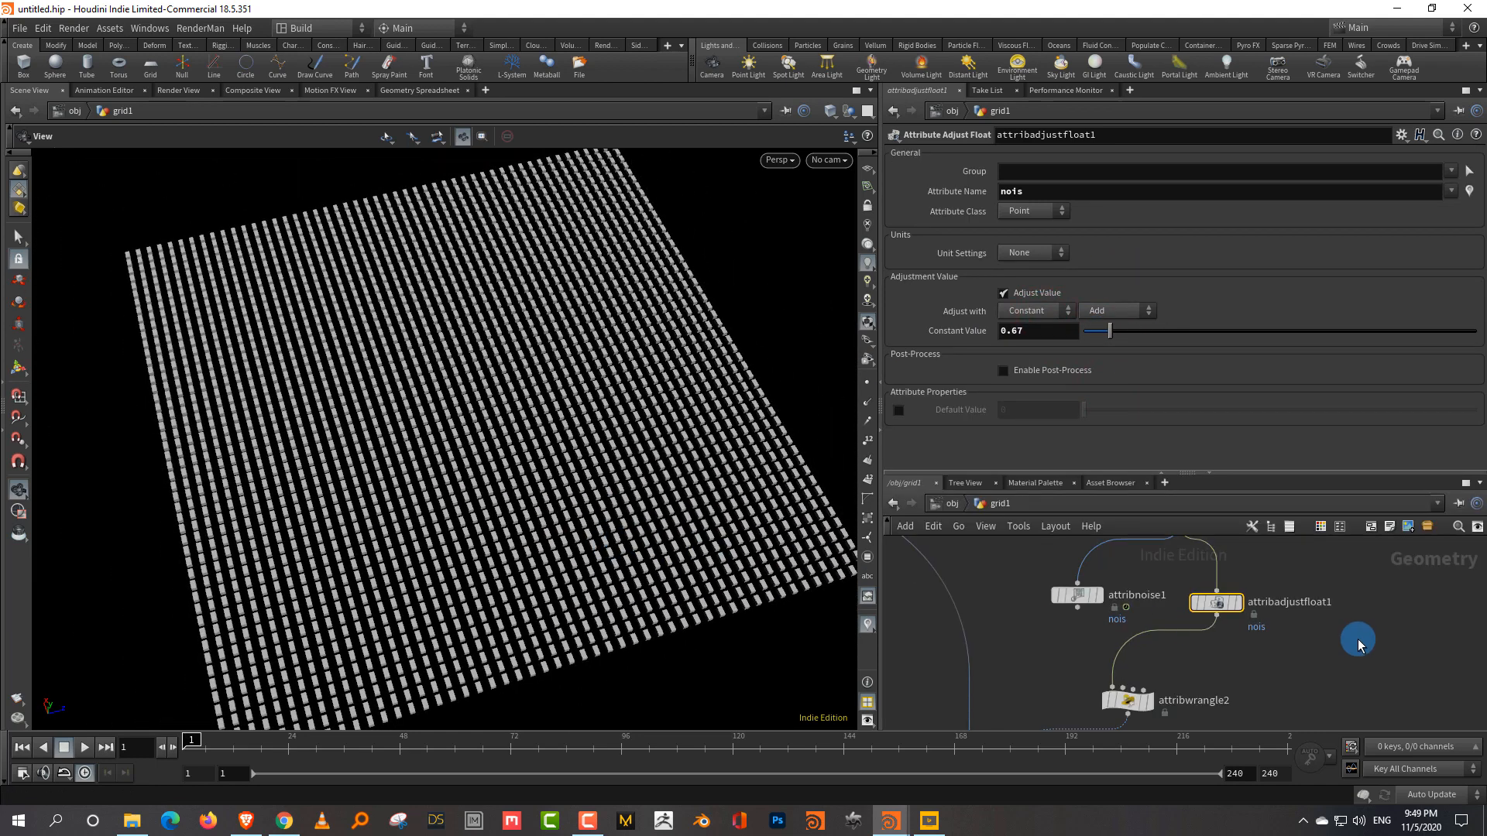
{"action": "left_click", "coordinate": [1048, 314]}
{"action": "left_click", "coordinate": [1030, 343]}
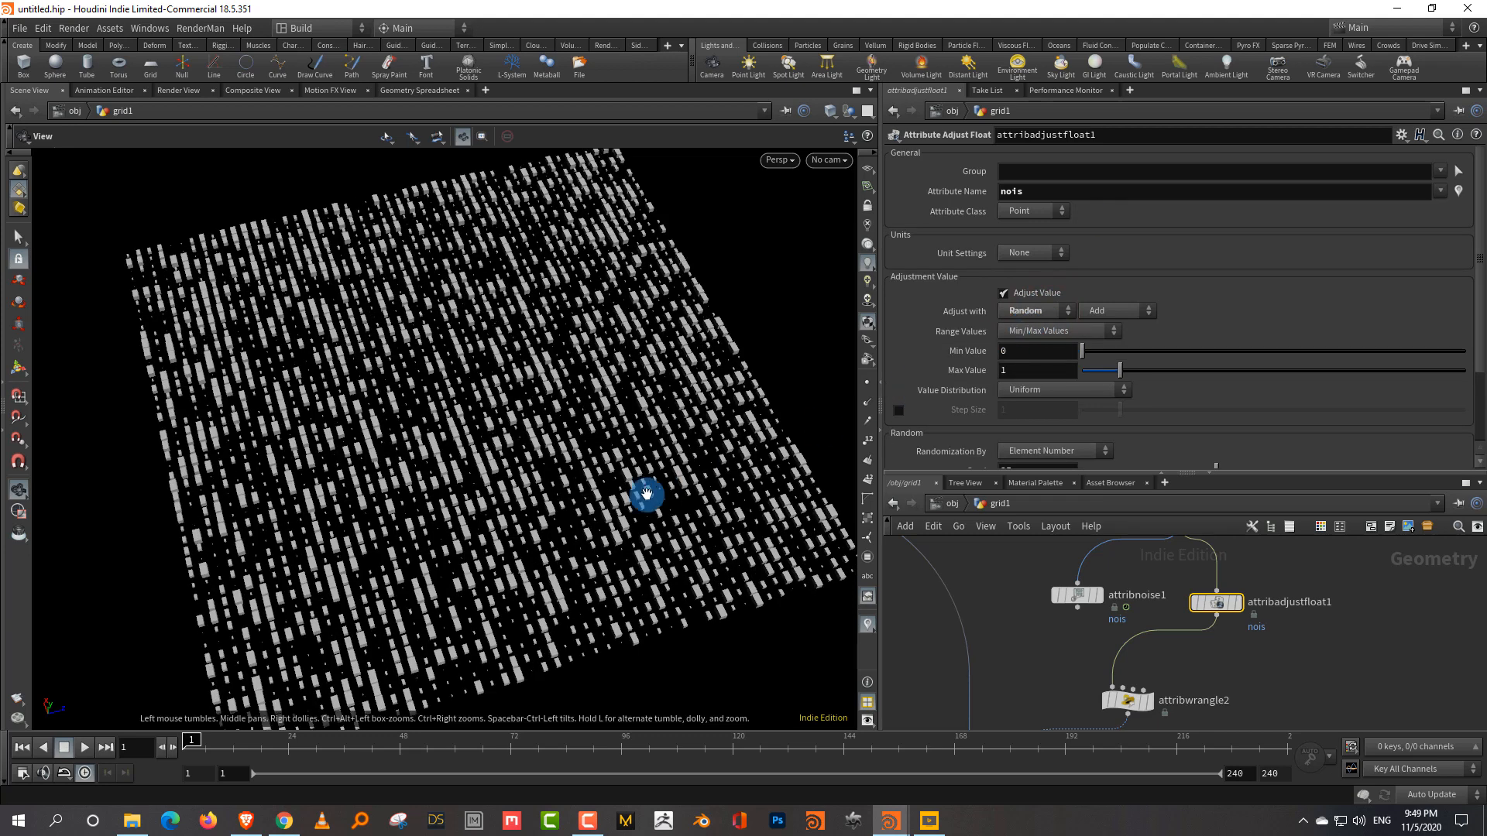
{"action": "left_click_drag", "start_coordinate": [647, 491], "coordinate": [720, 465]}
Examine the Value Distribution and Randomization By options, keeping Min Value 0, Uniform and Element Number.
{"action": "left_click_drag", "start_coordinate": [1083, 351], "coordinate": [1073, 355]}
{"action": "left_click", "coordinate": [1092, 392]}
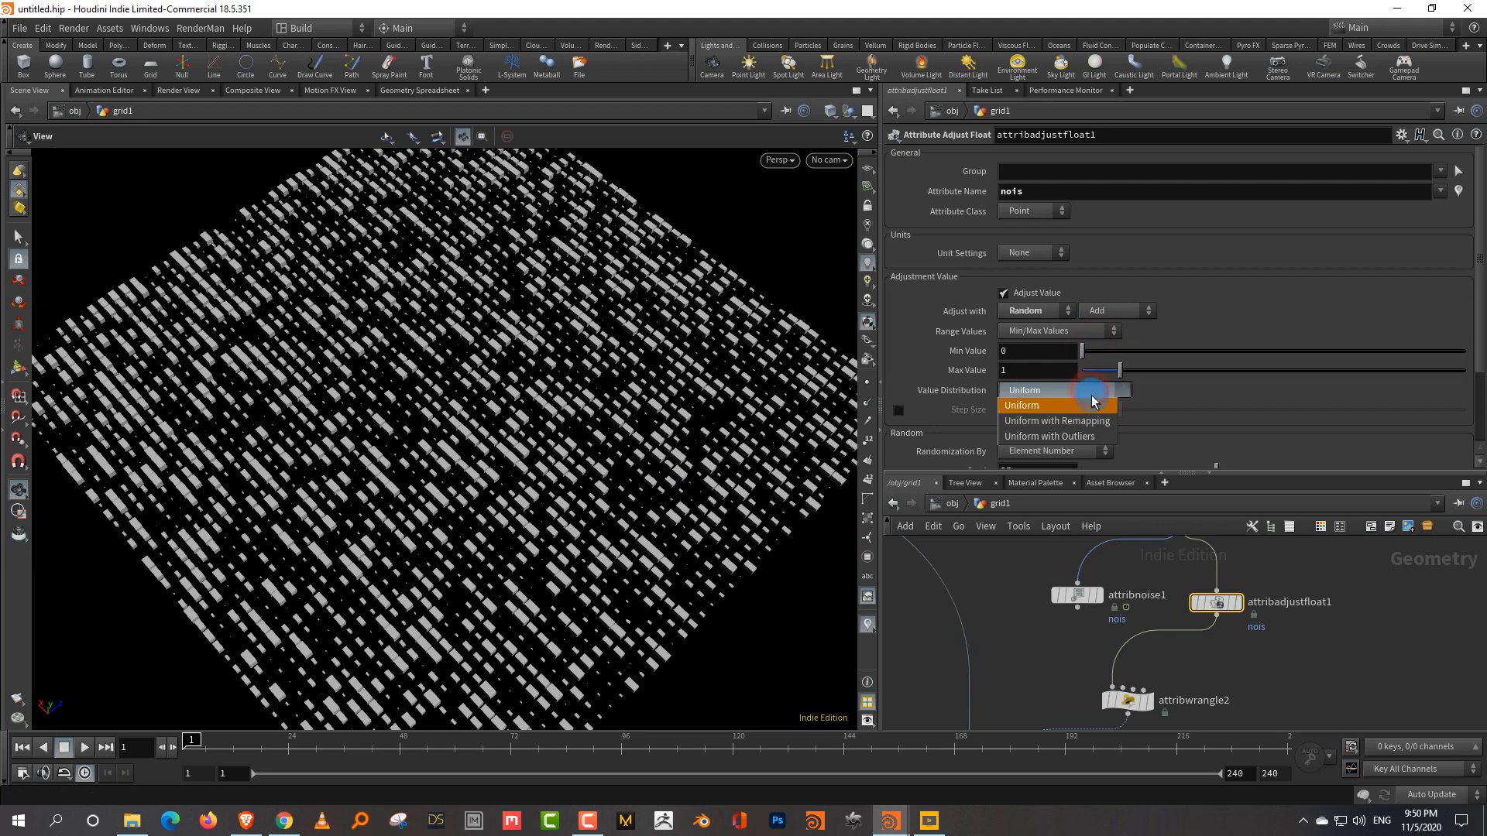
{"action": "left_click", "coordinate": [1103, 391]}
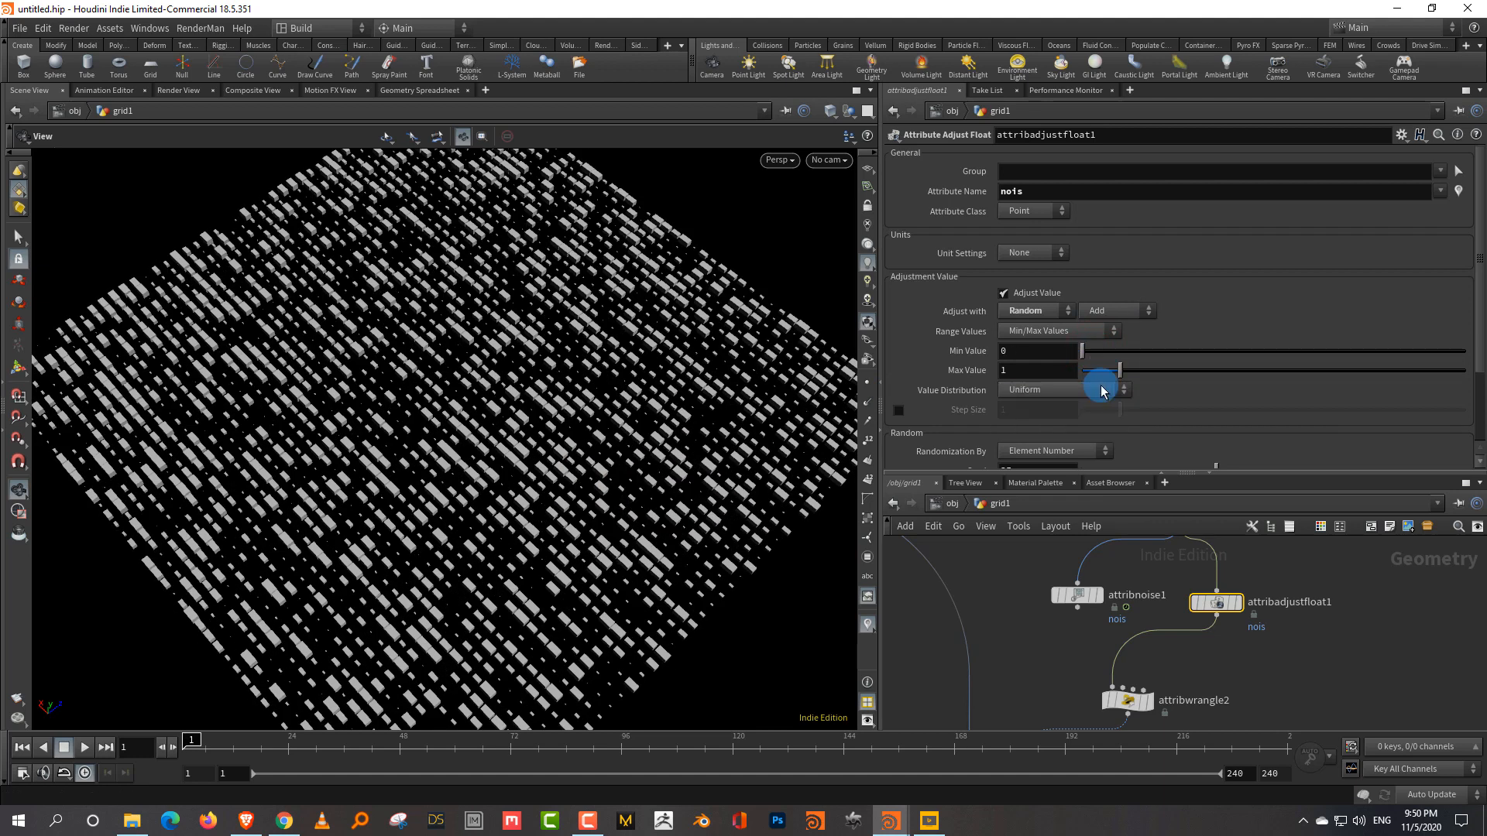
{"action": "left_click_drag", "start_coordinate": [1101, 473], "coordinate": [1101, 544]}
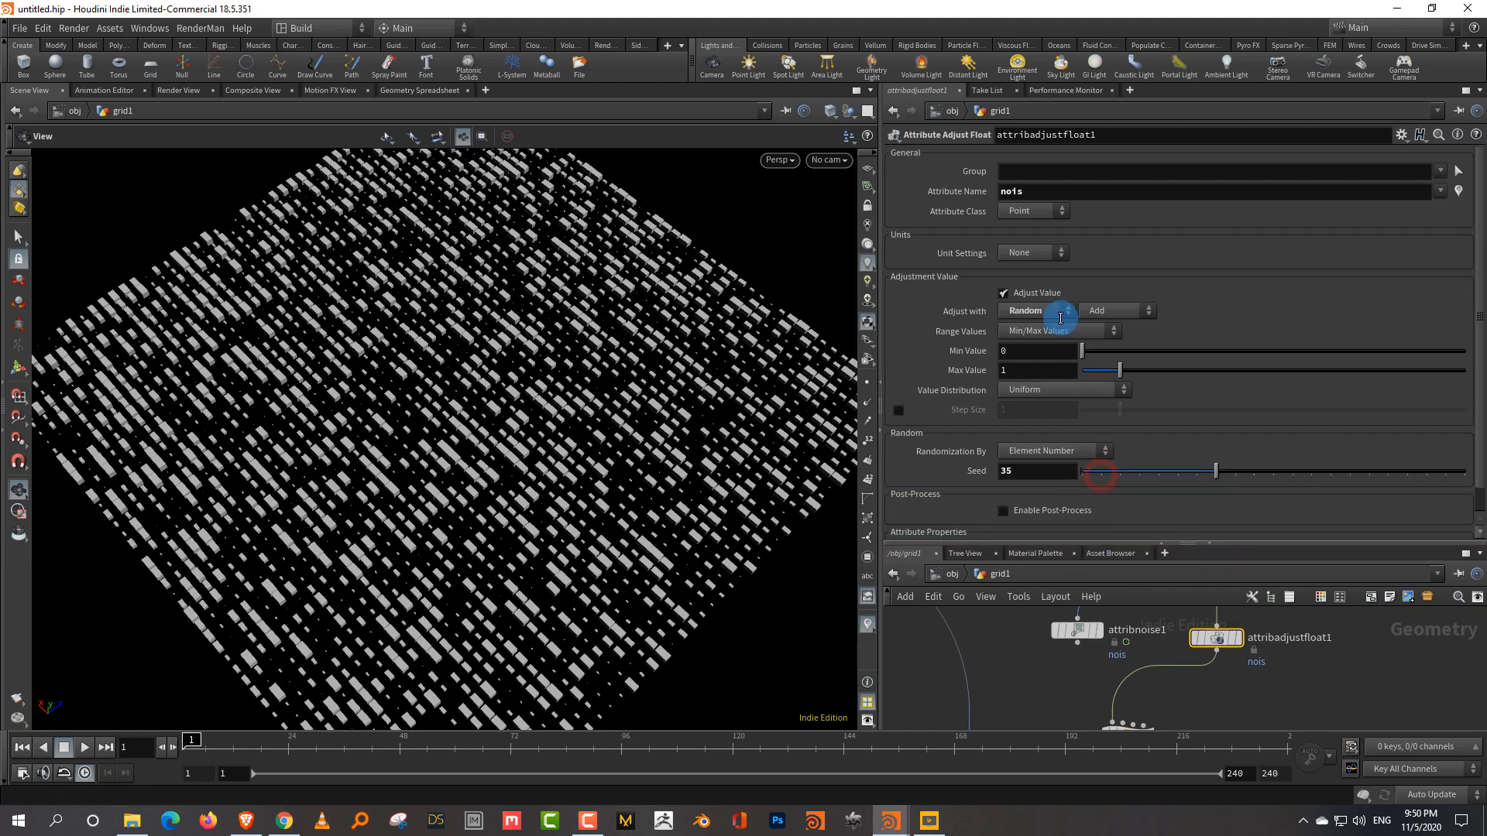
{"action": "scroll", "coordinate": [1229, 408], "scroll_direction": "down", "scroll_amount": 1}
{"action": "left_click", "coordinate": [1055, 424]}
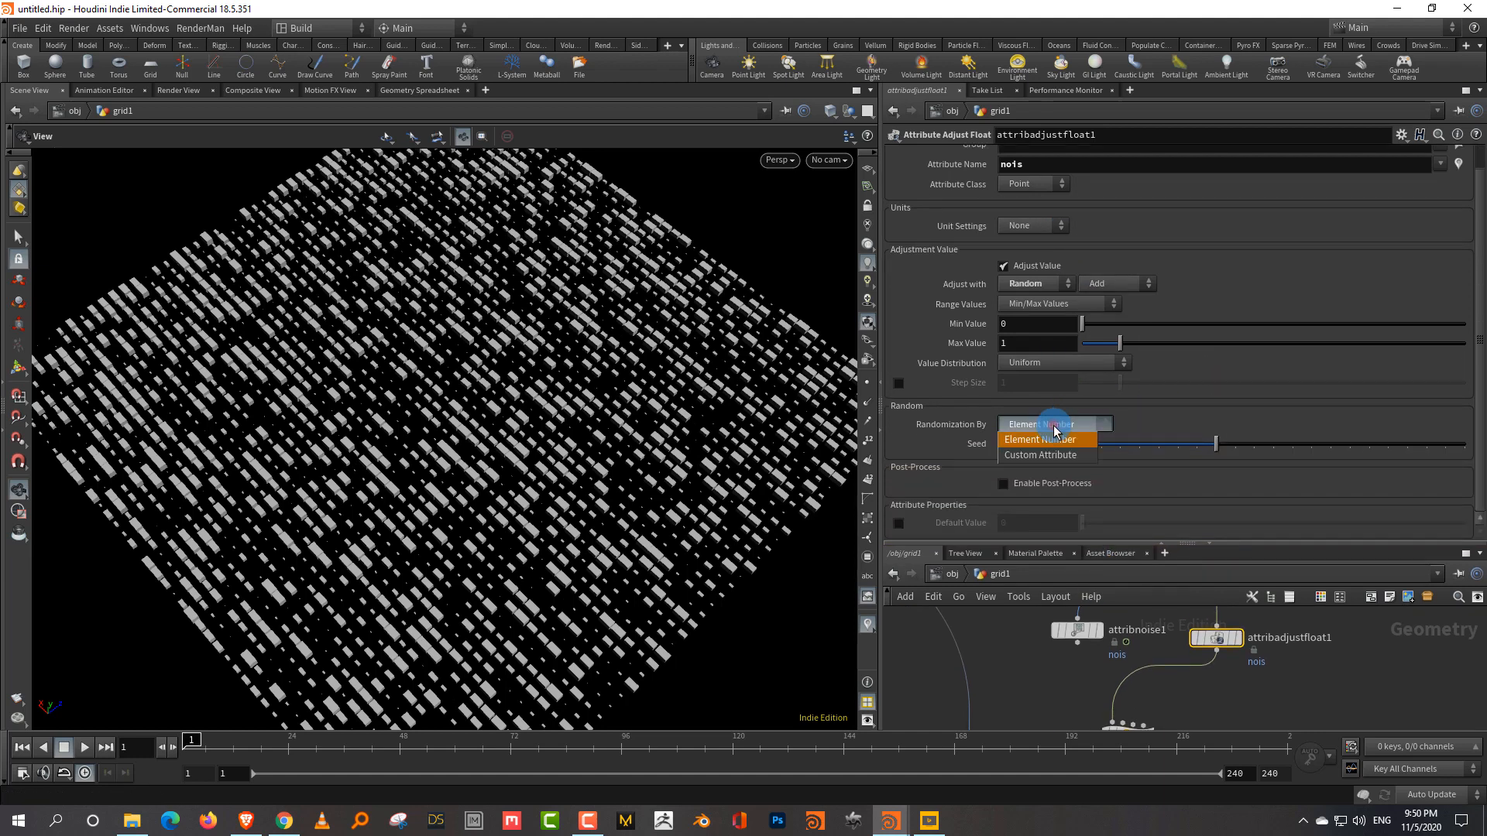
{"action": "left_click", "coordinate": [1046, 439]}
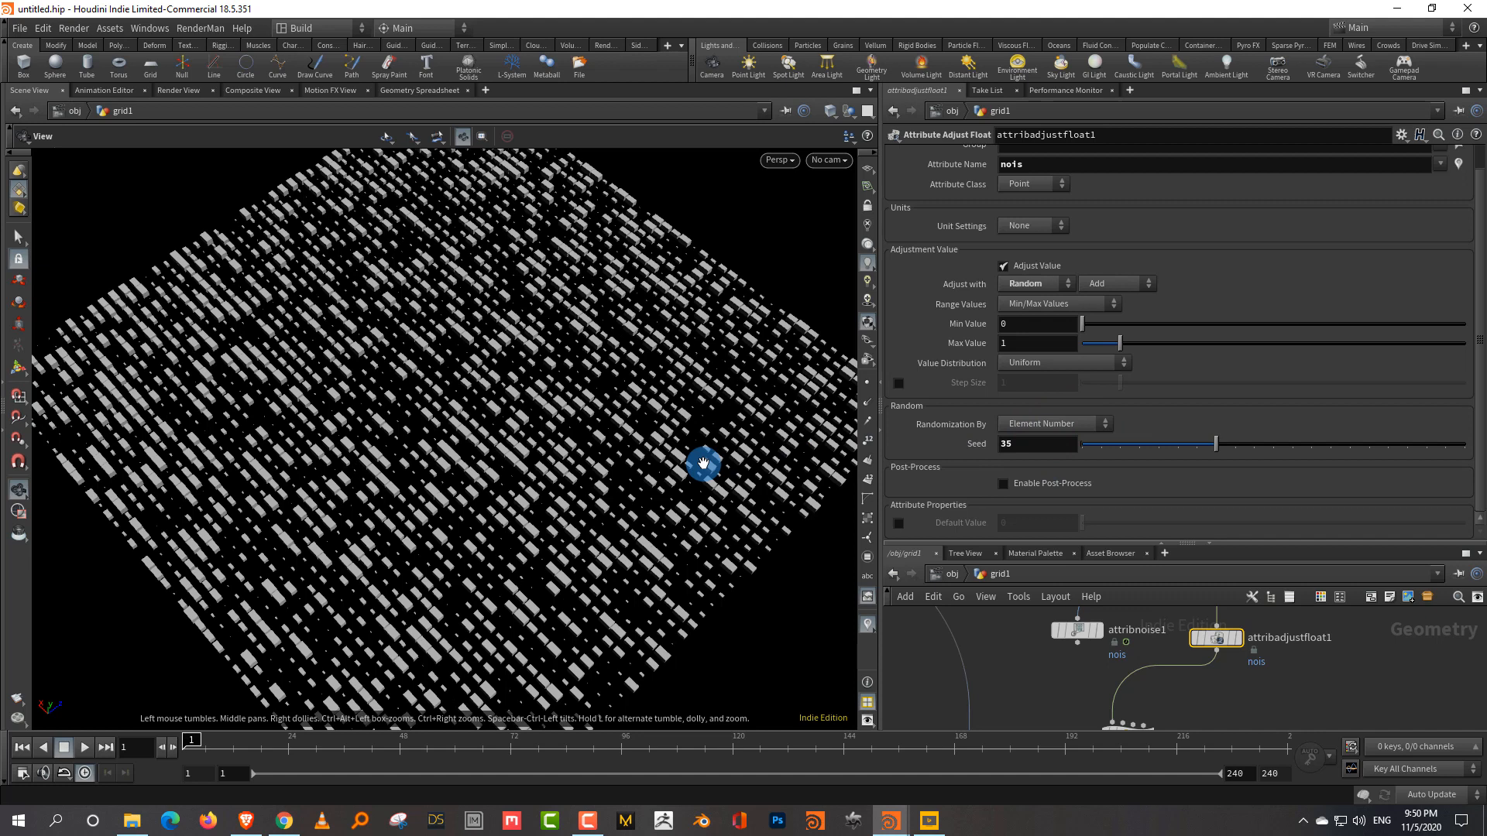
Add an Attribute Randomize node, examine its Distribution types, delete the node, and reselect attribadjustfloat1.
{"action": "left_click_drag", "start_coordinate": [1118, 542], "coordinate": [1127, 430]}
{"action": "left_click", "coordinate": [1301, 622]}
{"action": "key", "text": "Tab"}
{"action": "type", "text": "rand"}
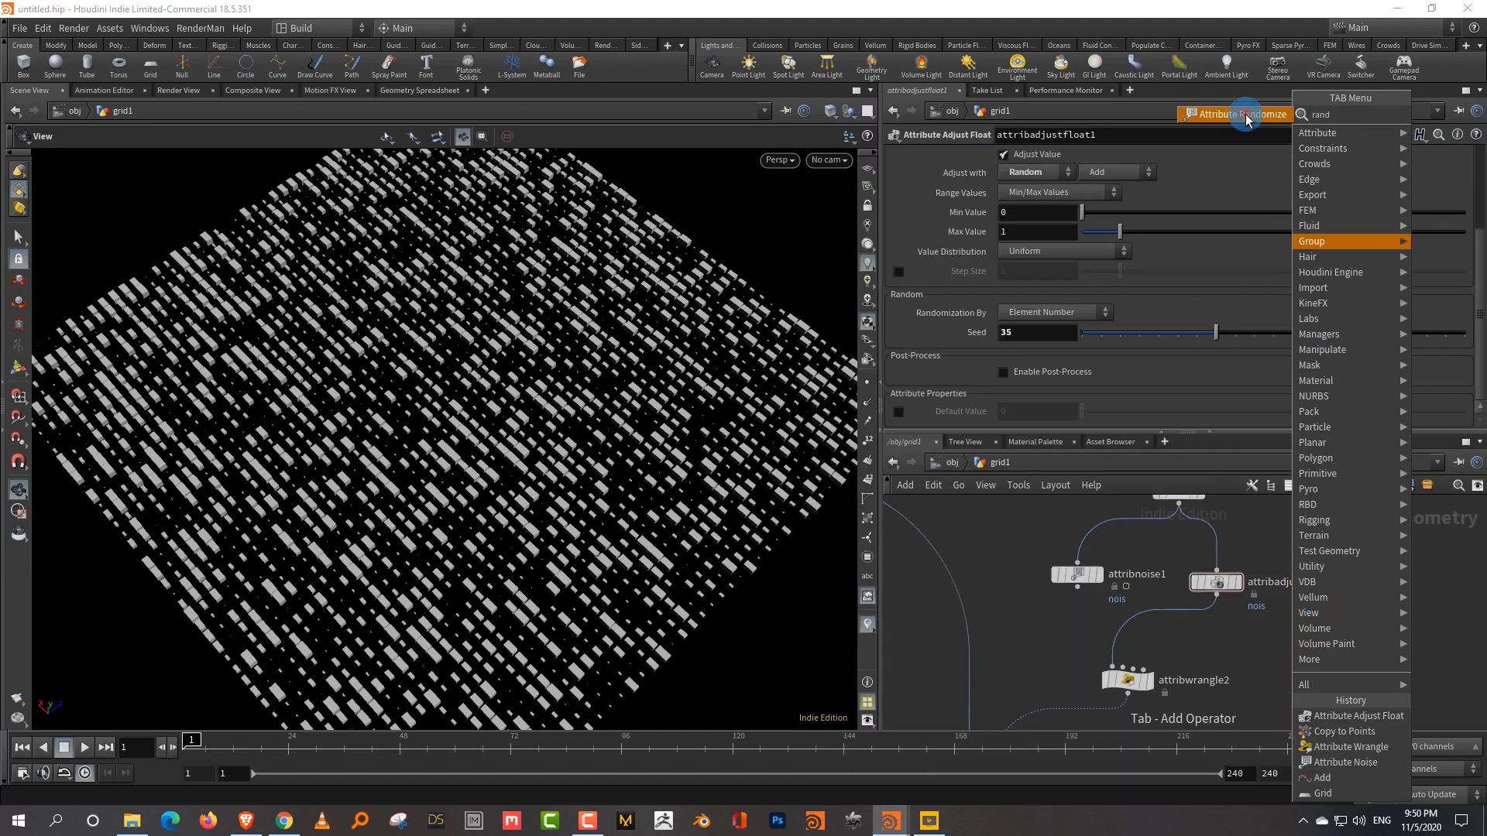
{"action": "left_click", "coordinate": [1246, 118]}
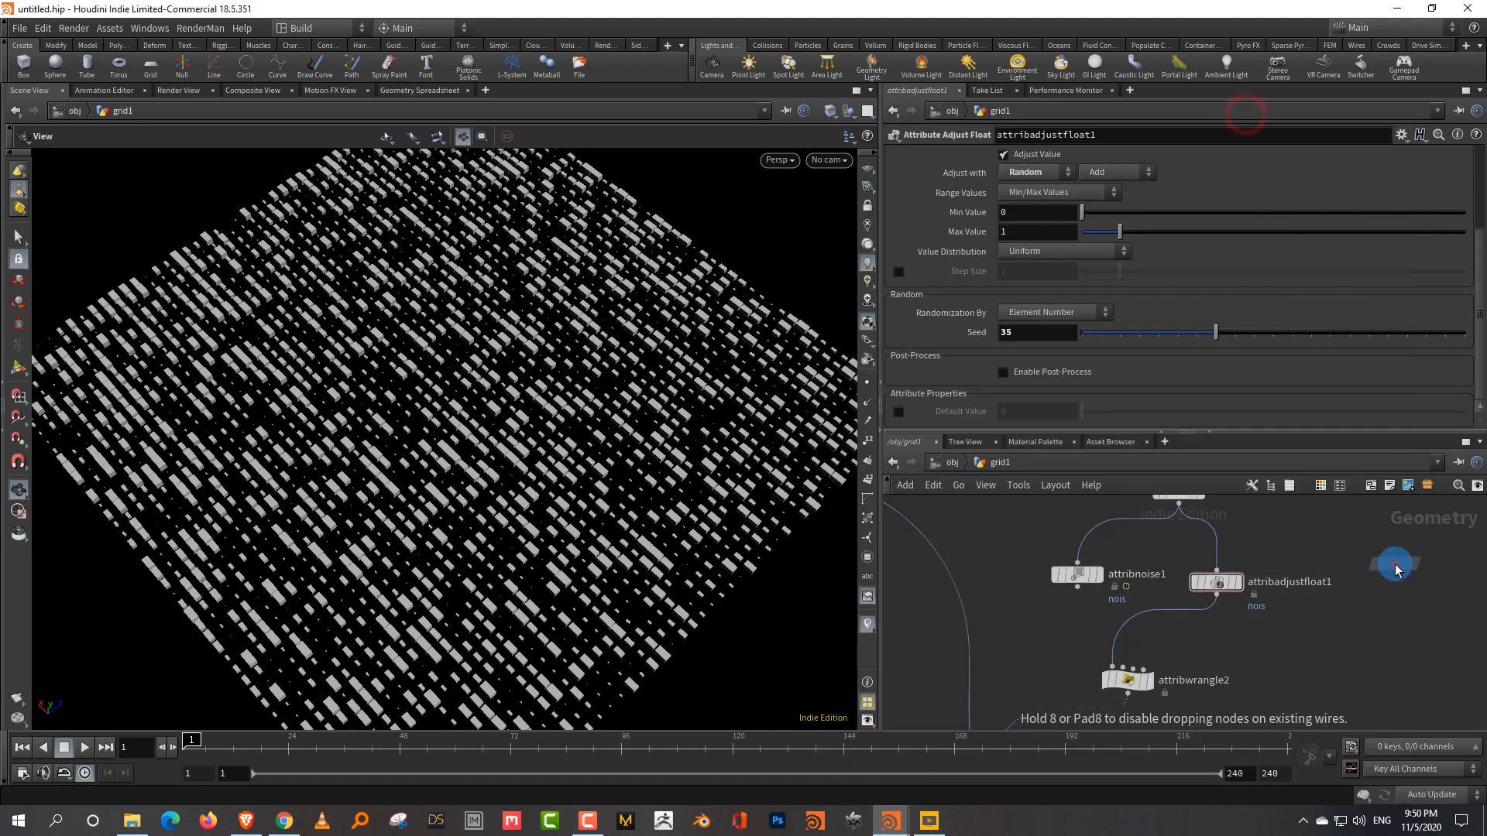
{"action": "left_click", "coordinate": [1372, 522]}
{"action": "left_click", "coordinate": [1068, 298]}
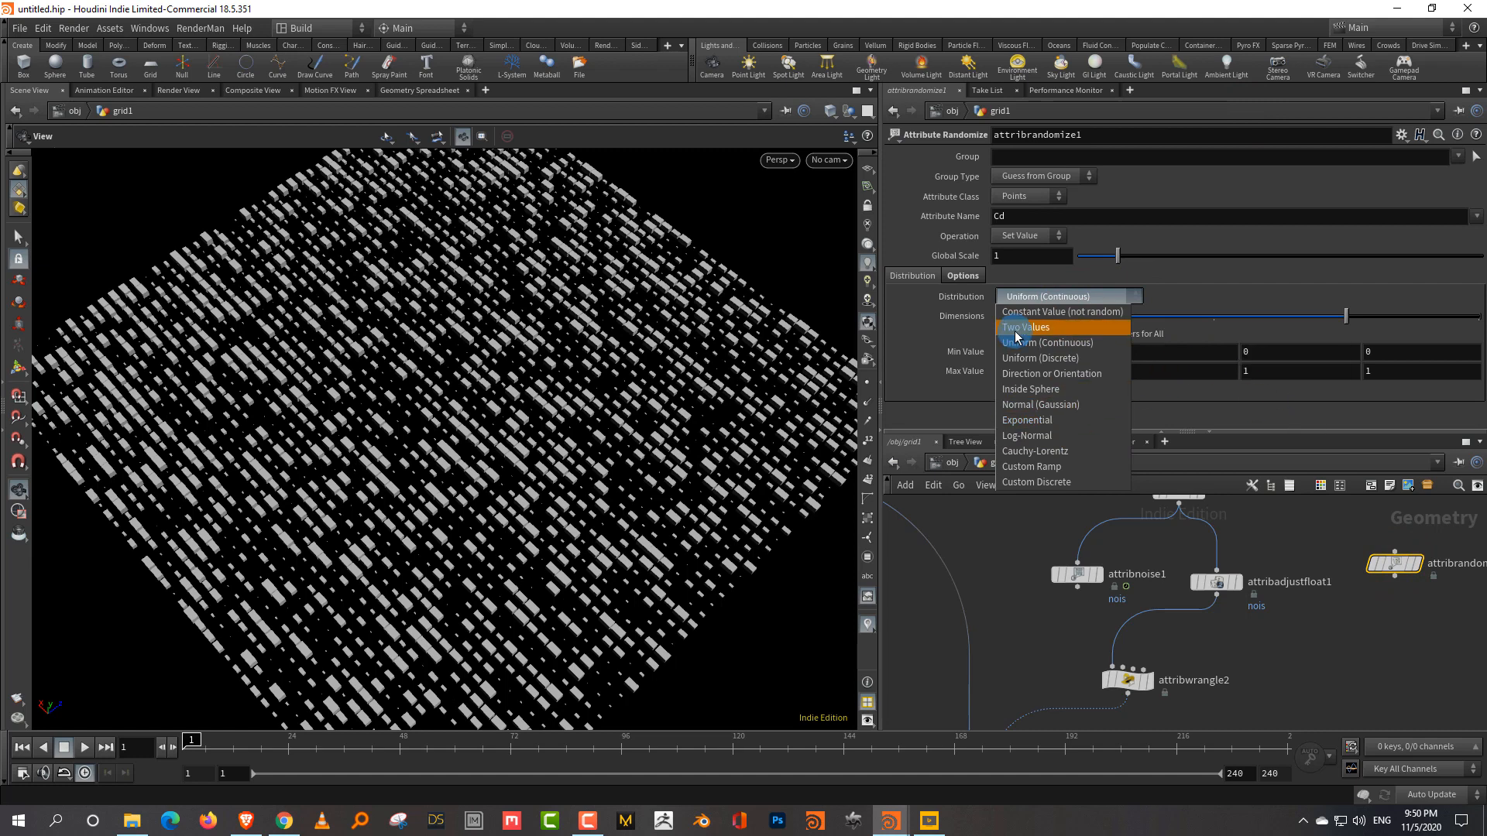
{"action": "left_click", "coordinate": [1323, 524]}
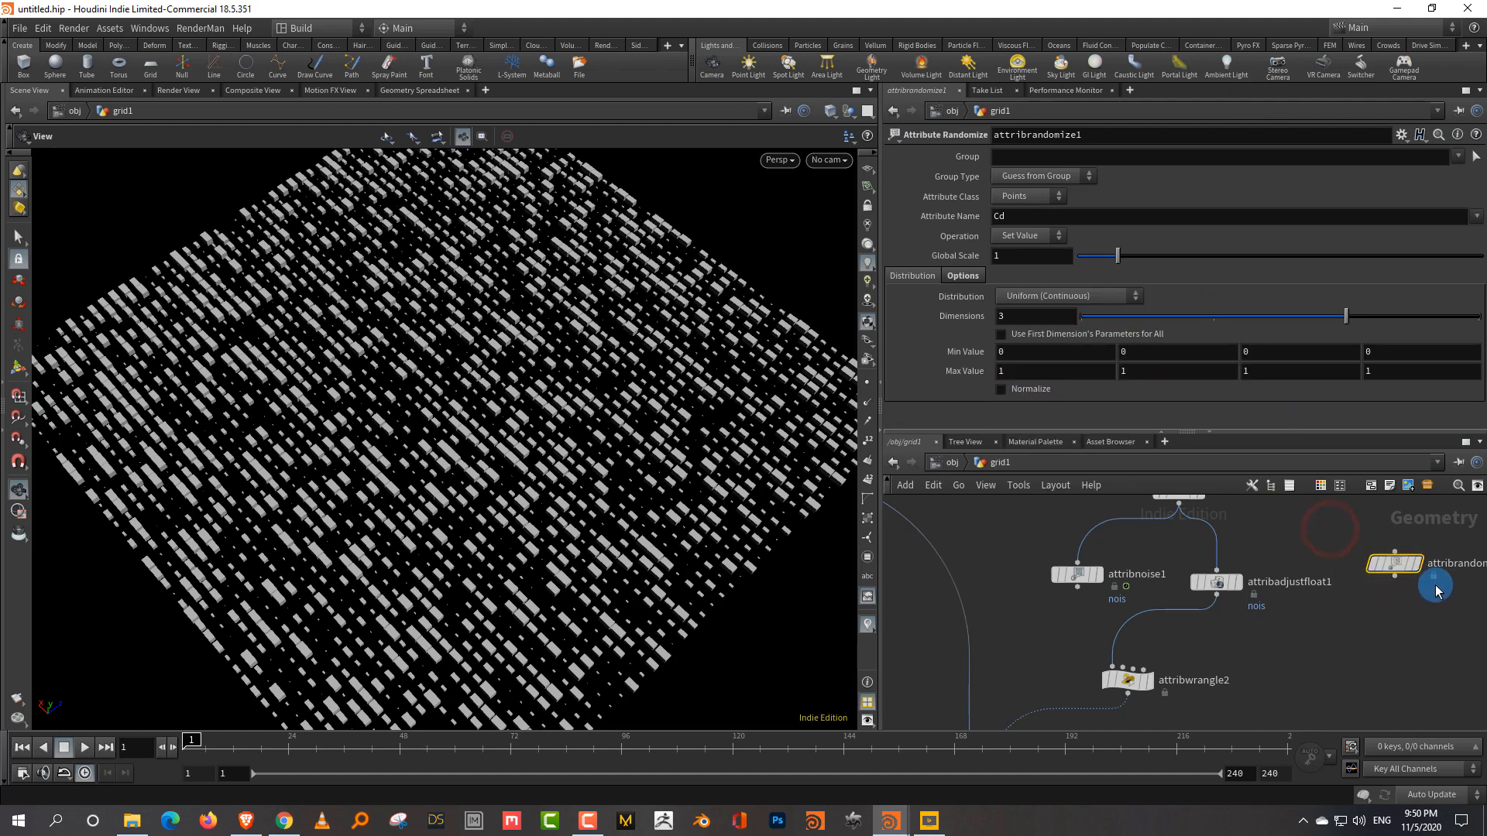
{"action": "key", "text": "Delete"}
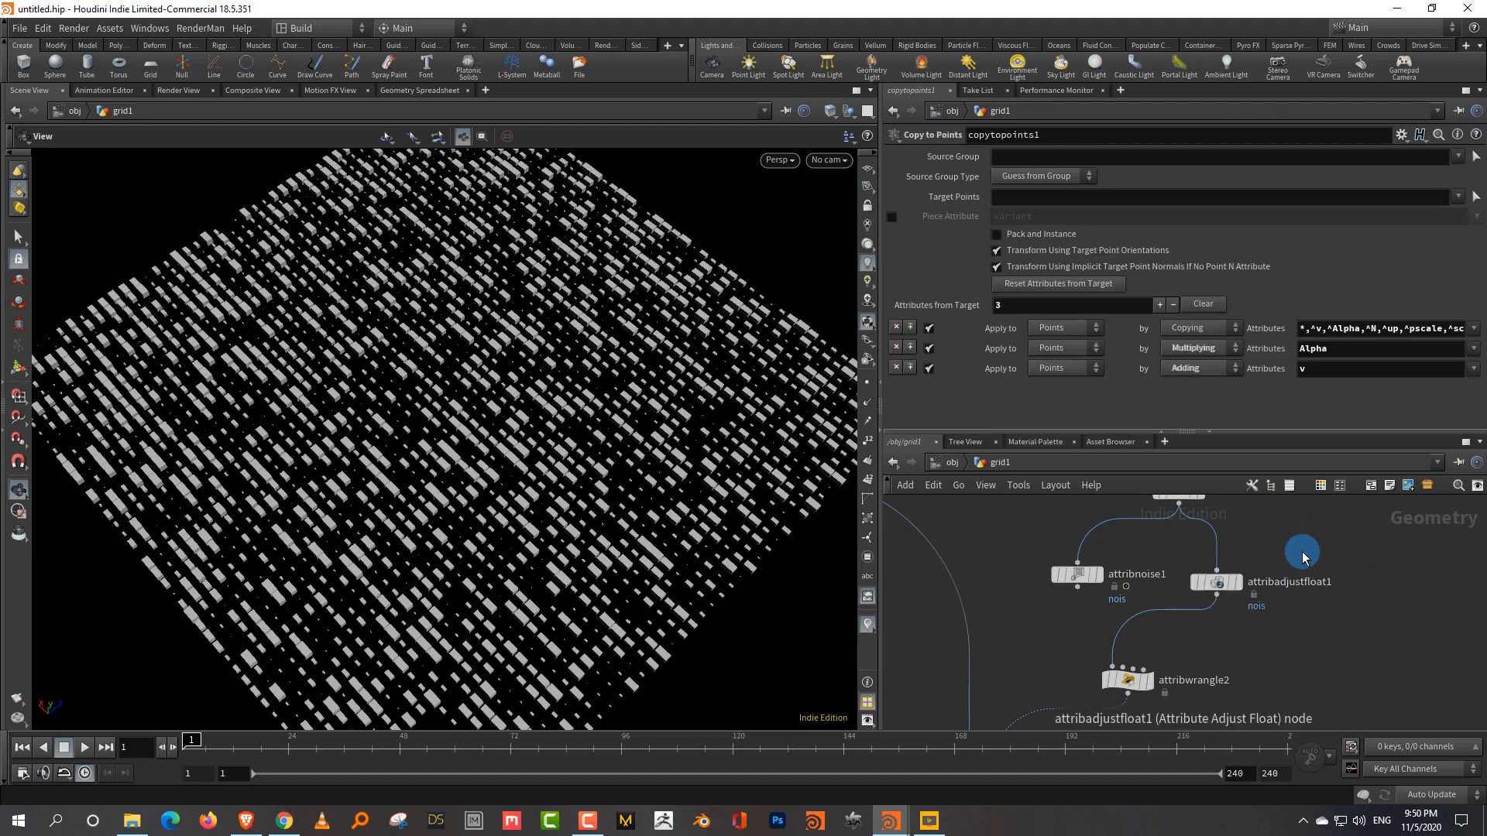
{"action": "left_click_drag", "start_coordinate": [1302, 551], "coordinate": [1235, 601]}
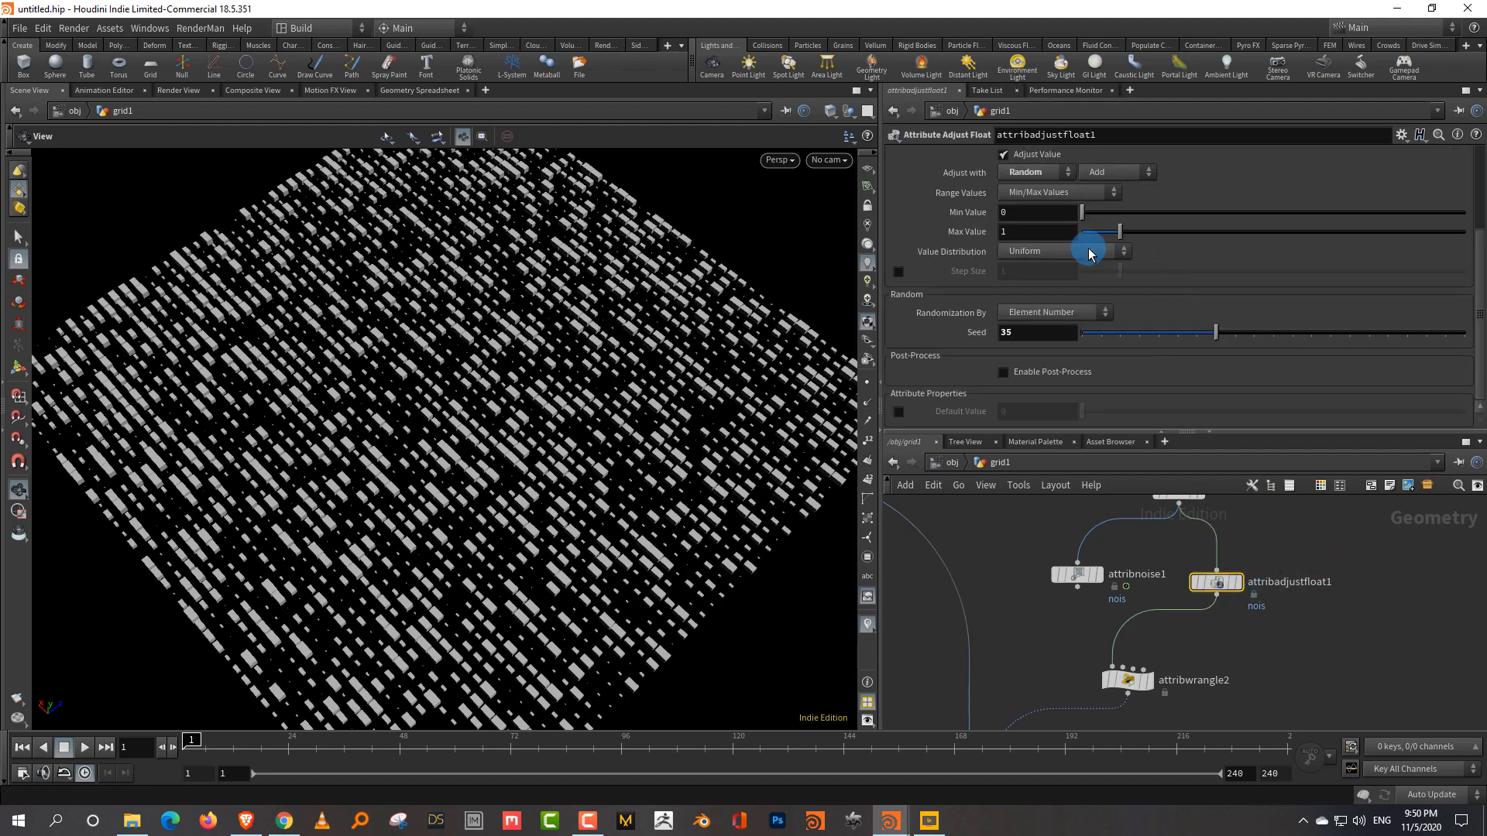
Try the Uniform with Remapping and Uniform with Outliers value distributions on attribadjustfloat1, then return to Uniform.
{"action": "left_click", "coordinate": [1032, 254]}
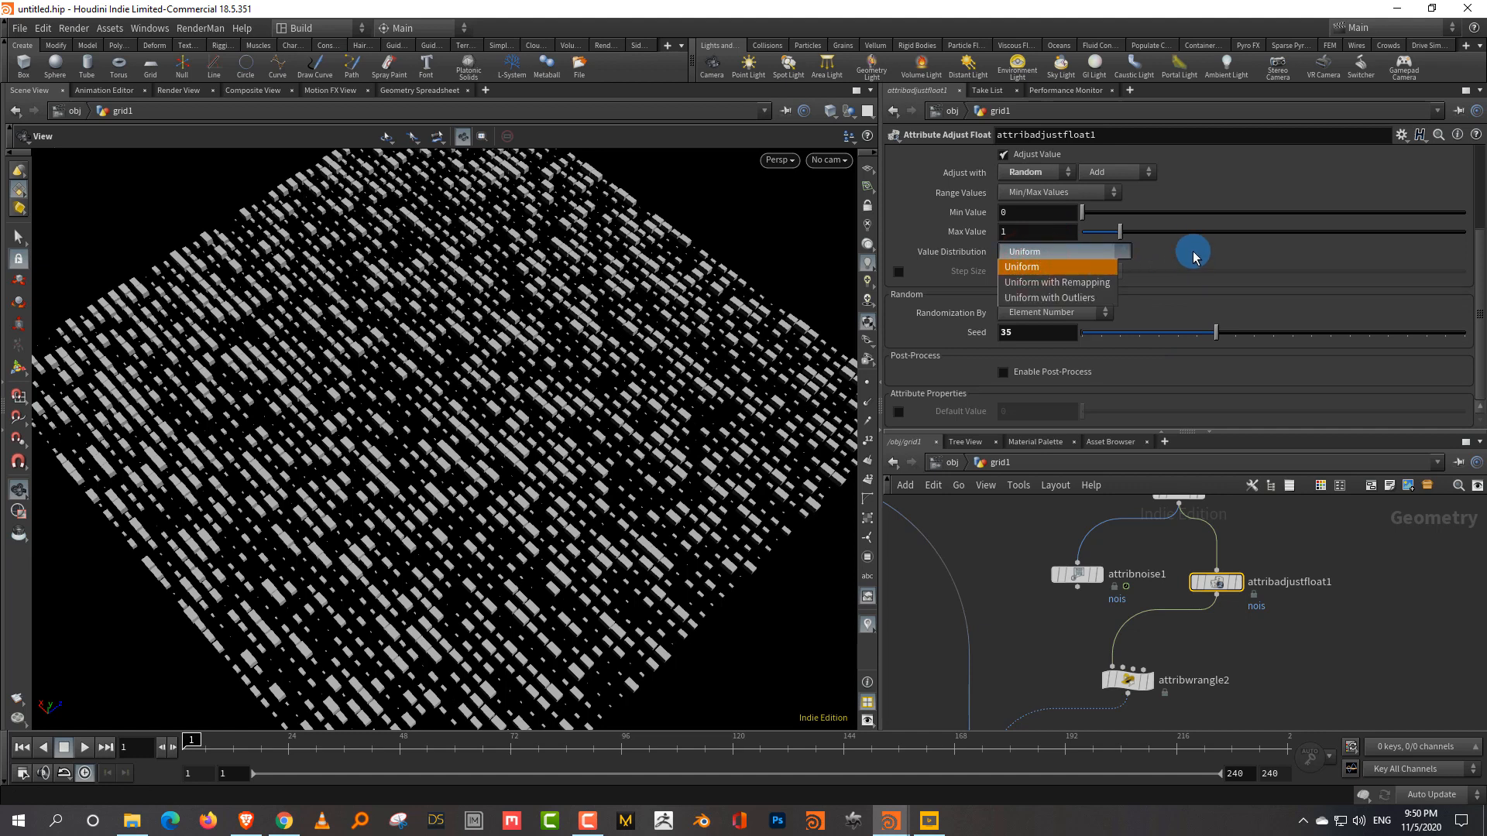
{"action": "left_click", "coordinate": [1083, 283]}
{"action": "left_click_drag", "start_coordinate": [1118, 304], "coordinate": [1135, 341]}
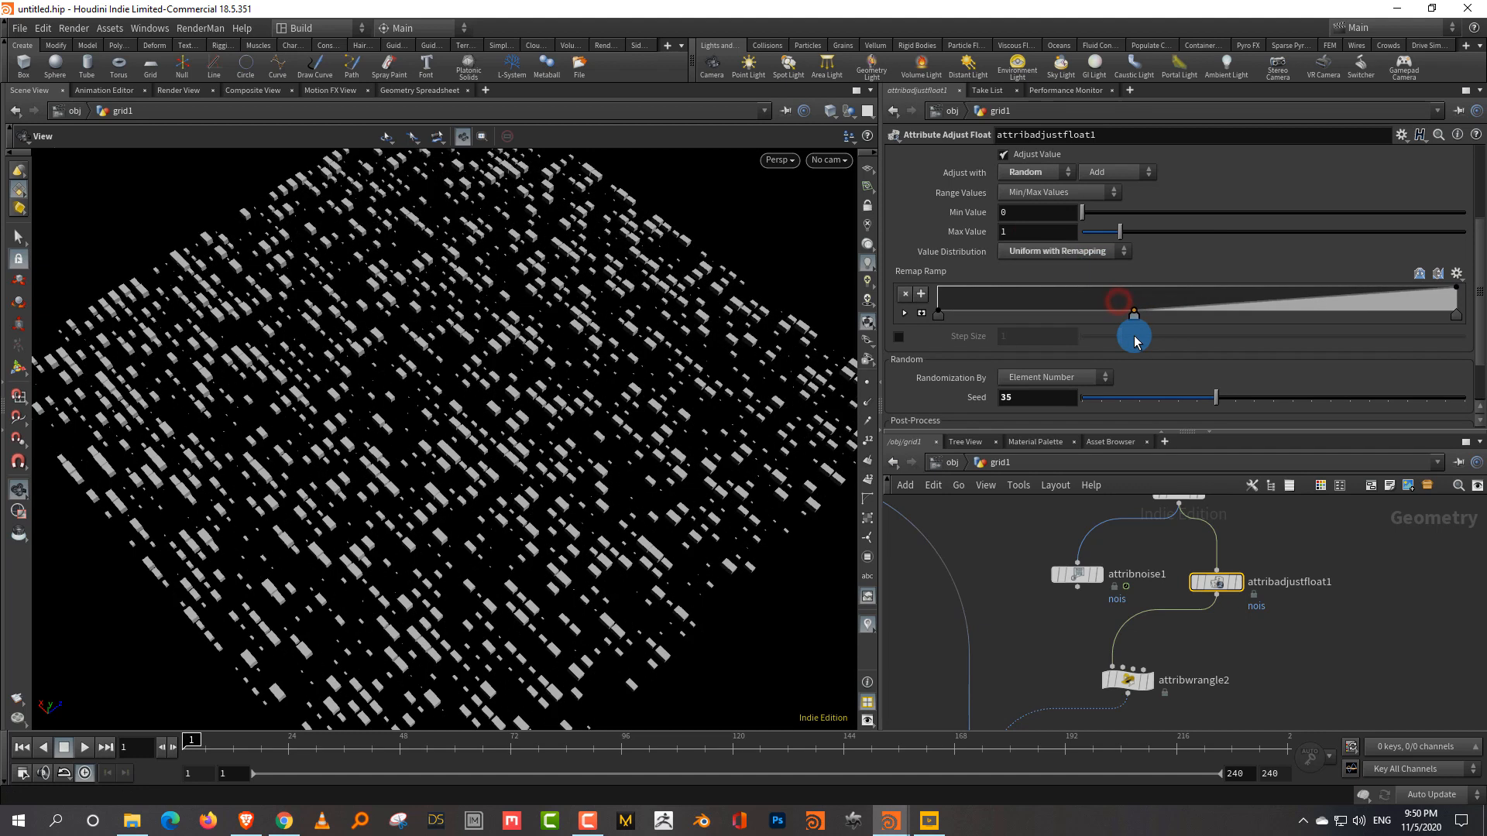
{"action": "left_click_drag", "start_coordinate": [1204, 304], "coordinate": [1209, 354]}
{"action": "left_click_drag", "start_coordinate": [1134, 316], "coordinate": [1138, 348]}
{"action": "left_click", "coordinate": [1052, 251]}
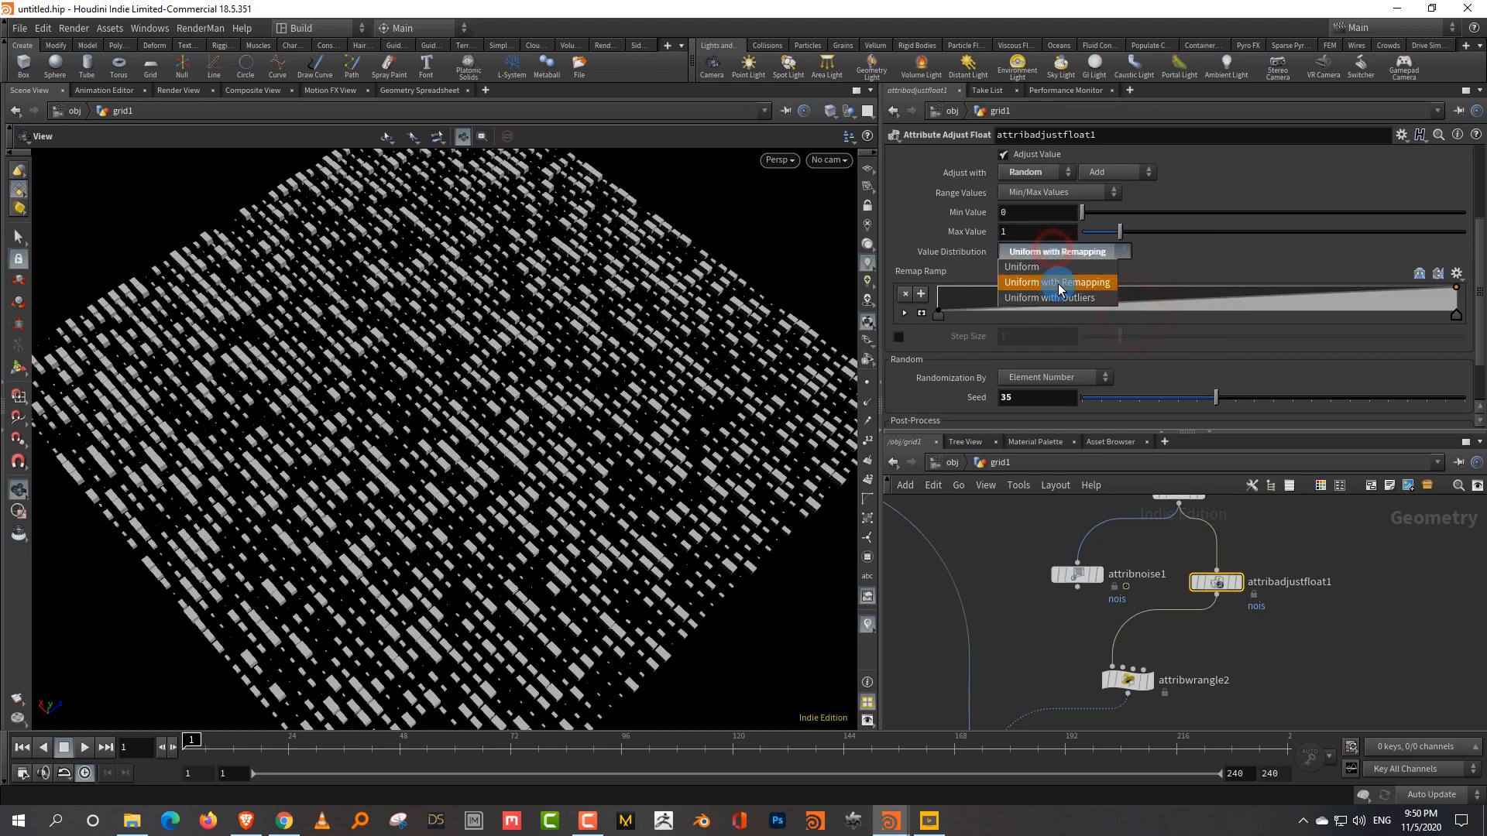
{"action": "left_click", "coordinate": [1060, 299]}
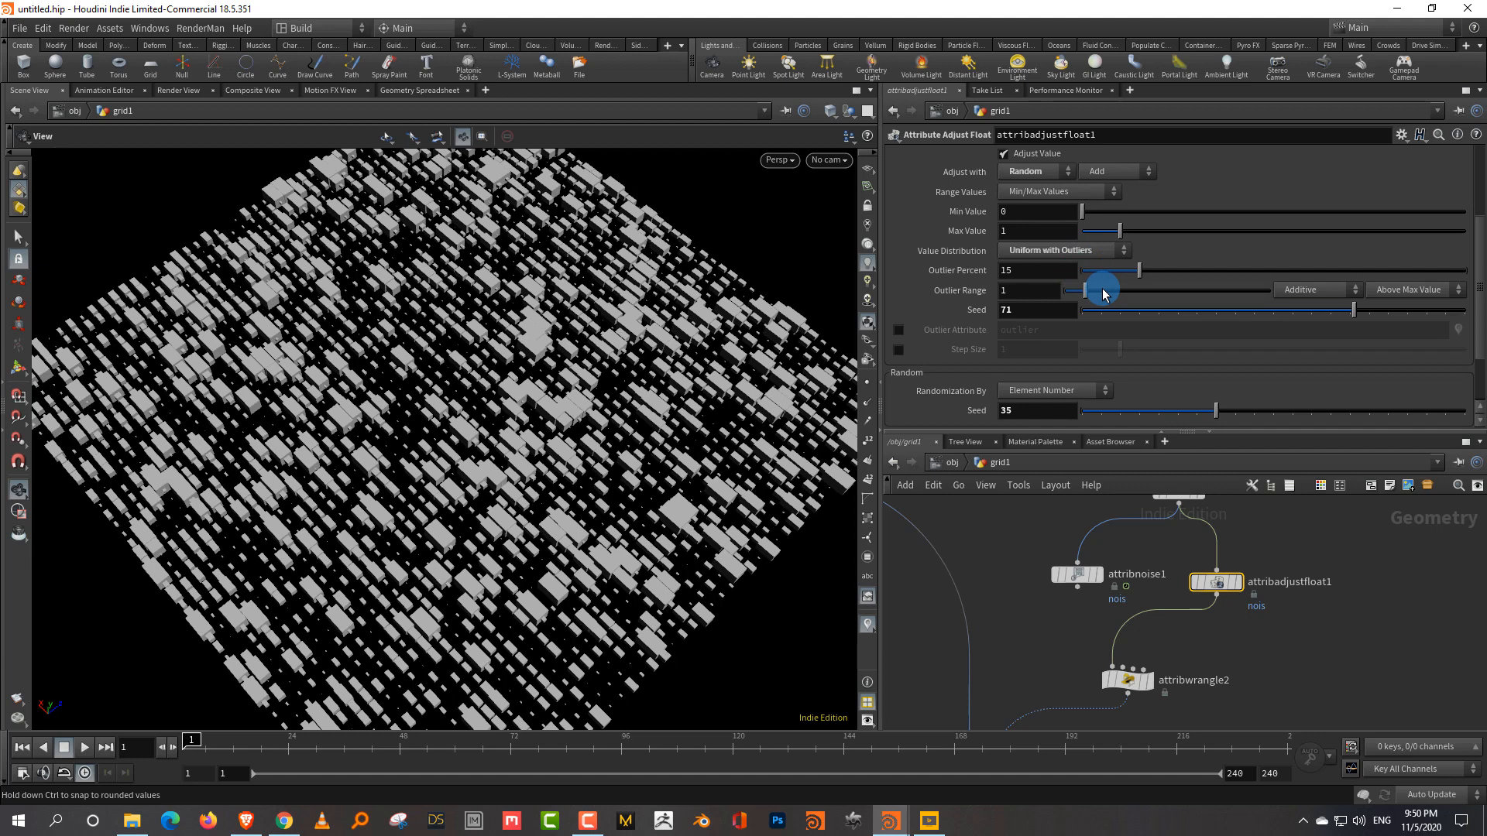
{"action": "key", "text": "ctrl+z"}
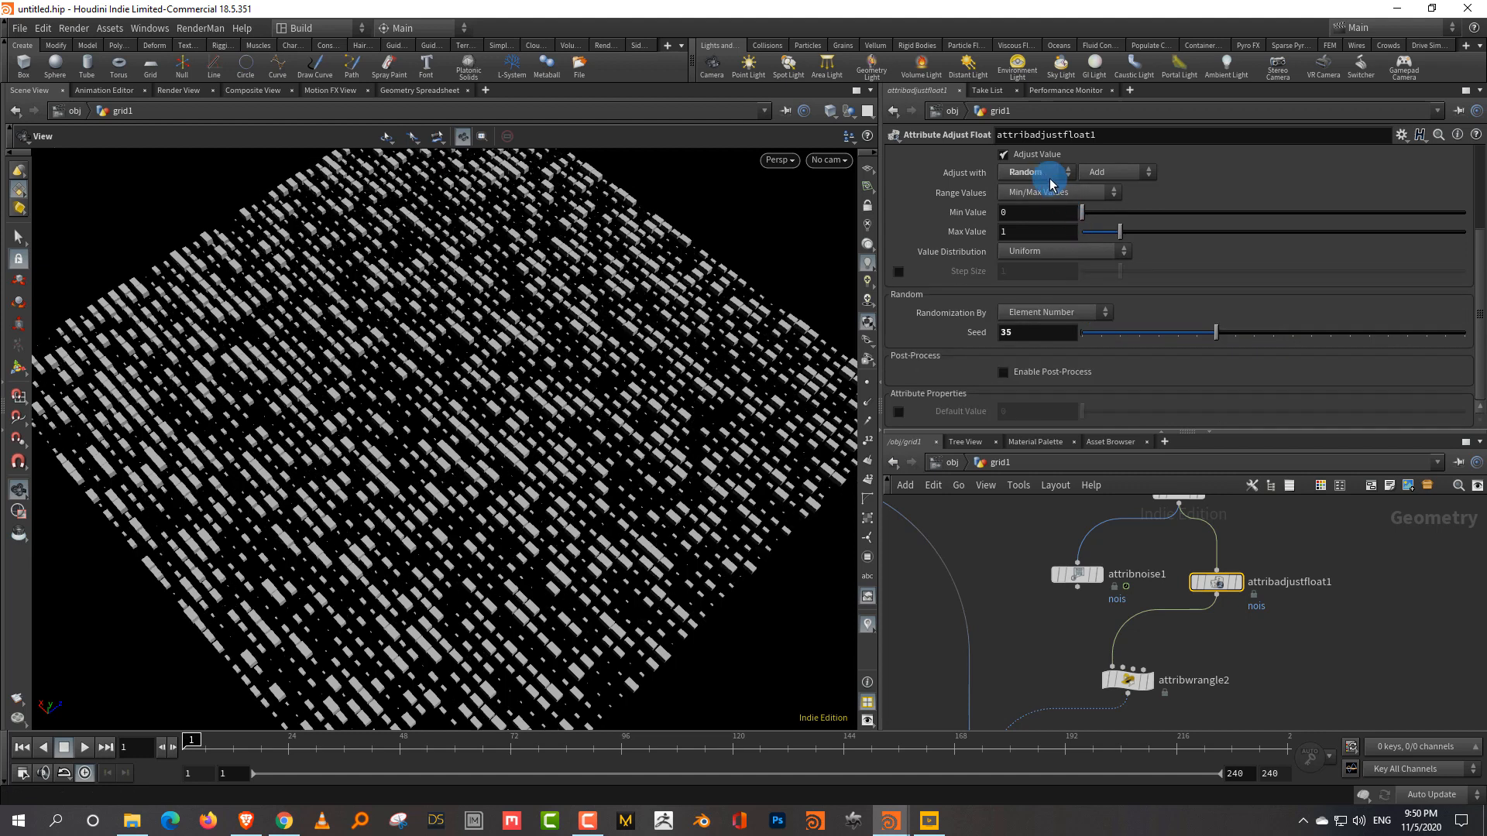
Compare attribadjustfloat1's Noise and Attribute adjustment modes, keep Noise, and set Max Value to 1.01.
{"action": "left_click", "coordinate": [1049, 180]}
{"action": "left_click", "coordinate": [1049, 220]}
{"action": "left_click", "coordinate": [1048, 172]}
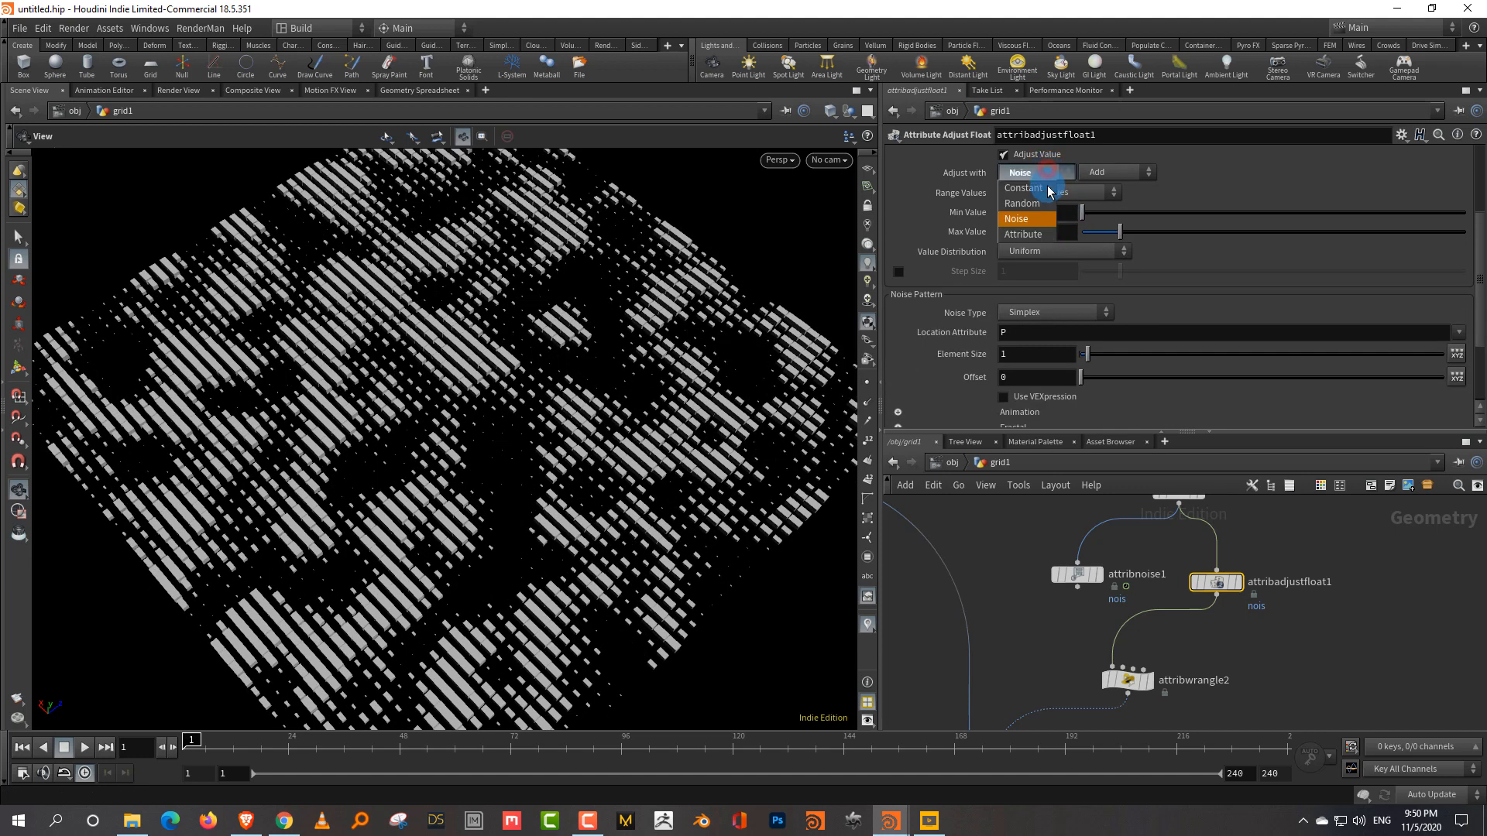
{"action": "left_click", "coordinate": [1043, 234]}
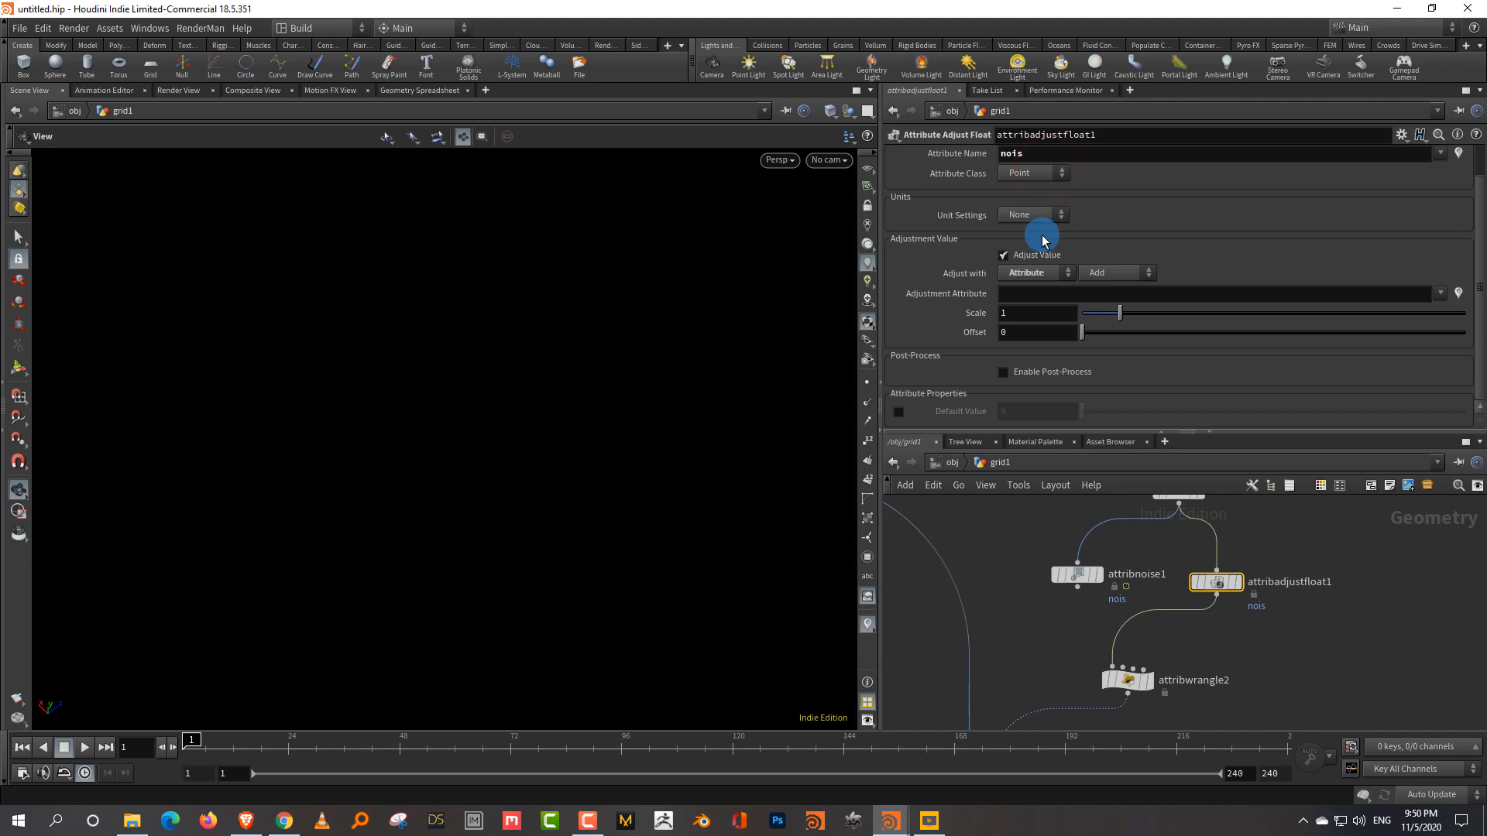
{"action": "left_click", "coordinate": [1042, 275]}
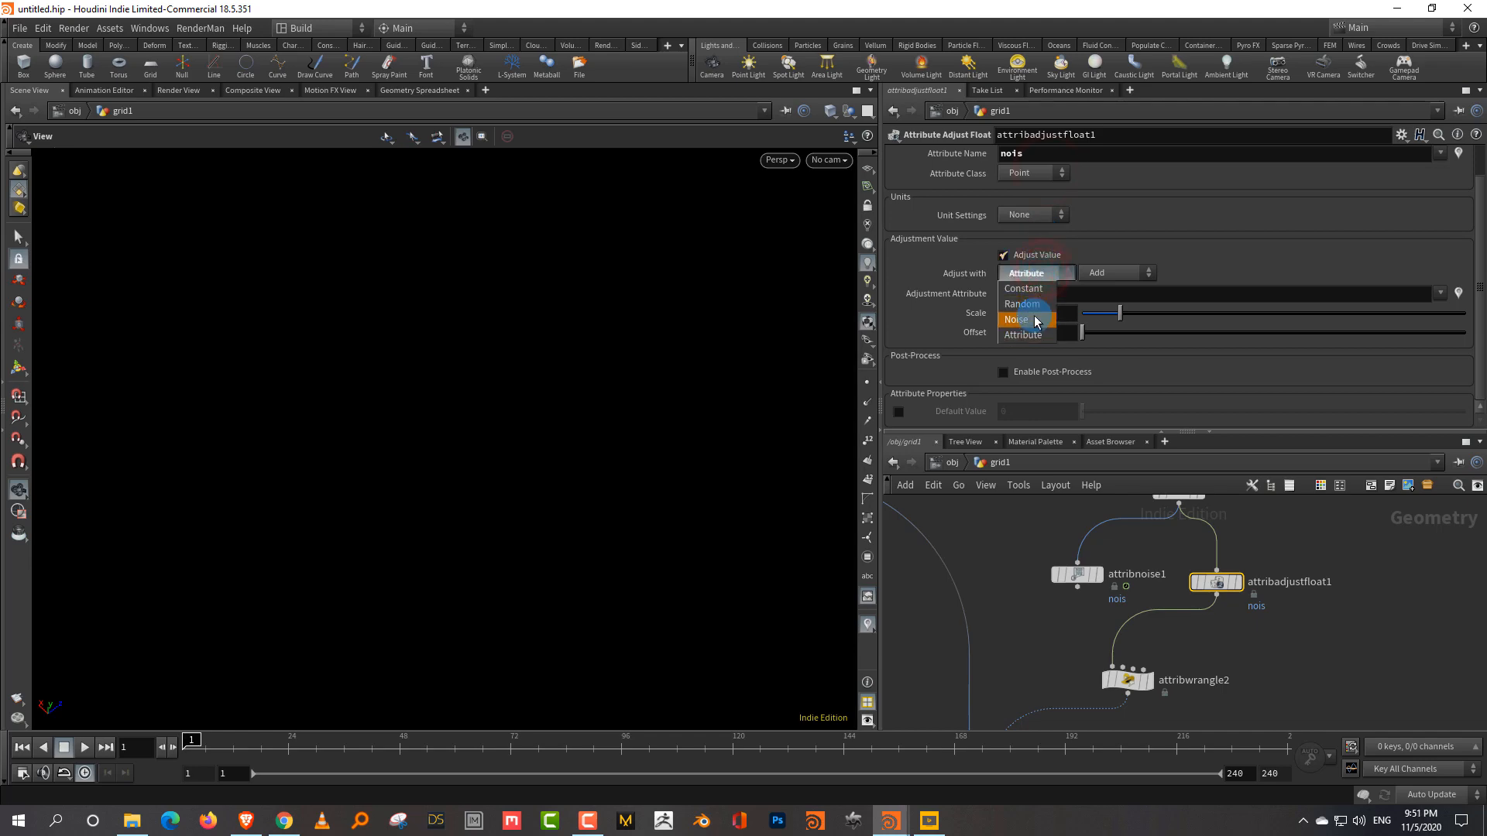
{"action": "left_click", "coordinate": [1038, 312]}
{"action": "left_click_drag", "start_coordinate": [594, 449], "coordinate": [542, 405]}
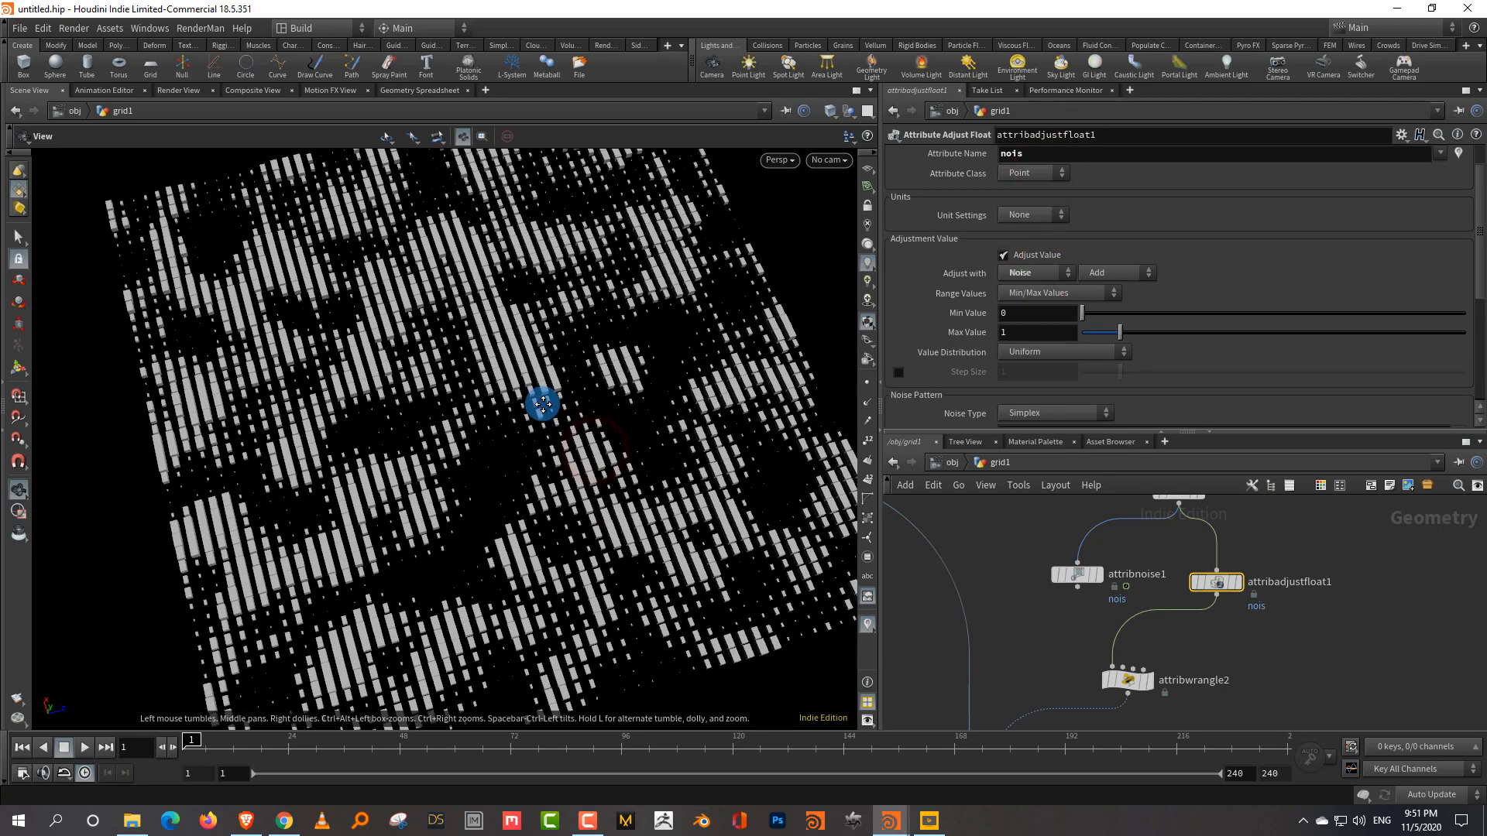
{"action": "left_click_drag", "start_coordinate": [1089, 324], "coordinate": [1120, 336]}
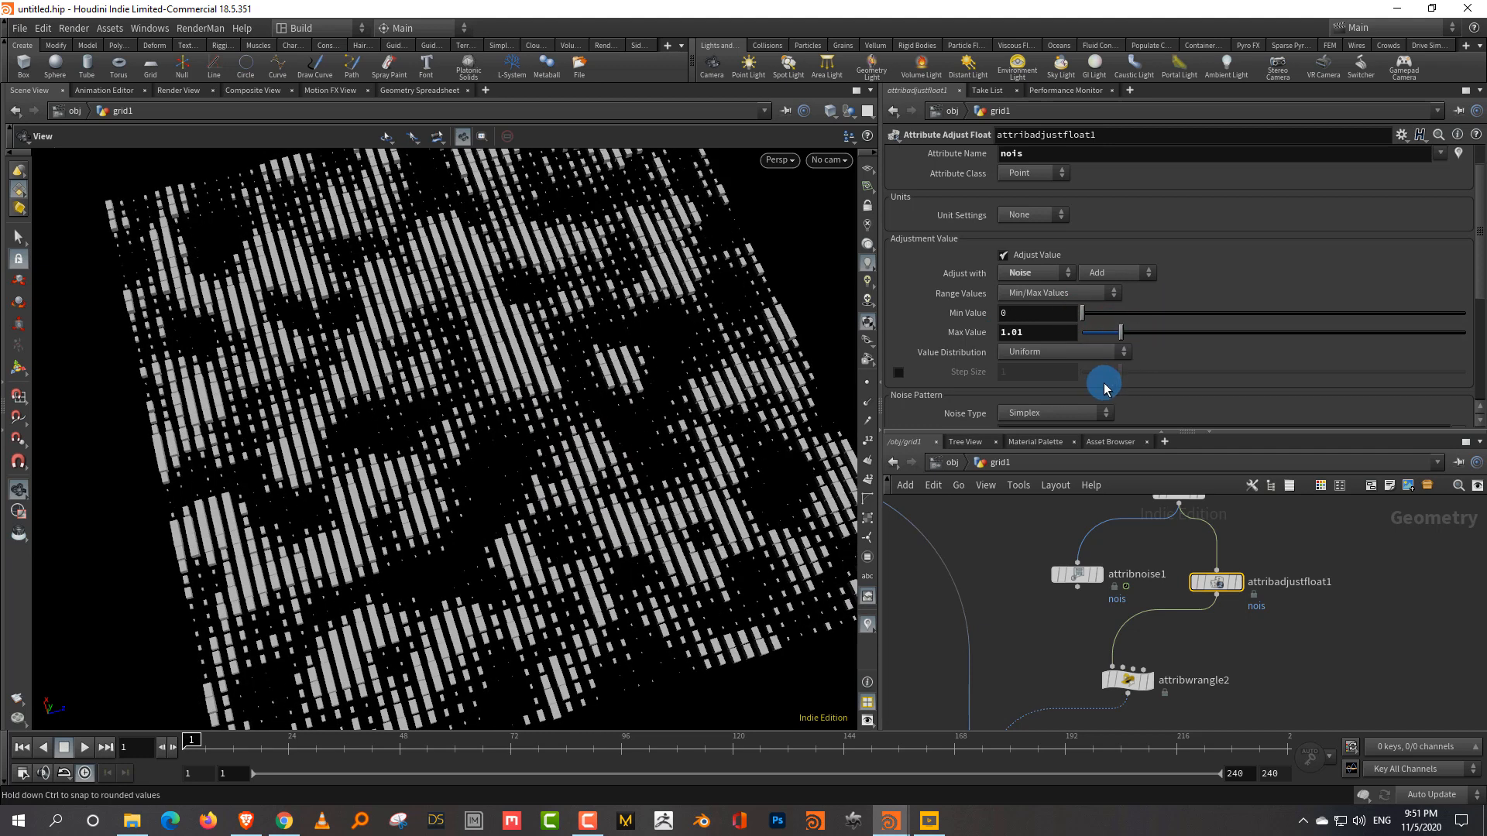
Enable Animate Noise with a Pulse Duration of 1.13, and play the animation with the nois attribute visualized.
{"action": "scroll", "coordinate": [1007, 376], "scroll_direction": "down", "scroll_amount": 5}
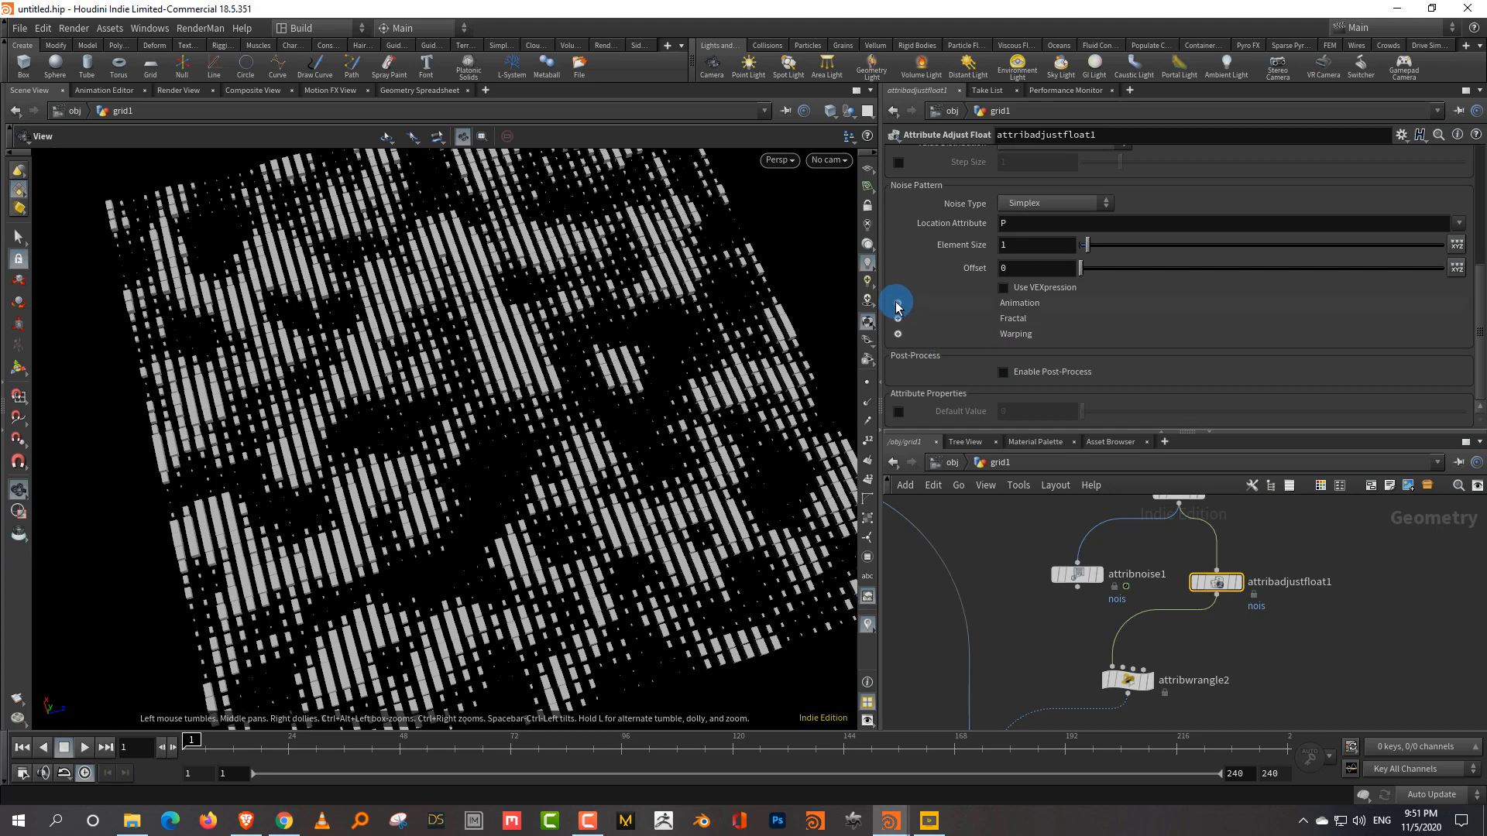
{"action": "left_click", "coordinate": [898, 303]}
{"action": "left_click", "coordinate": [1018, 326]}
{"action": "scroll", "coordinate": [1341, 305], "scroll_direction": "up", "scroll_amount": 5}
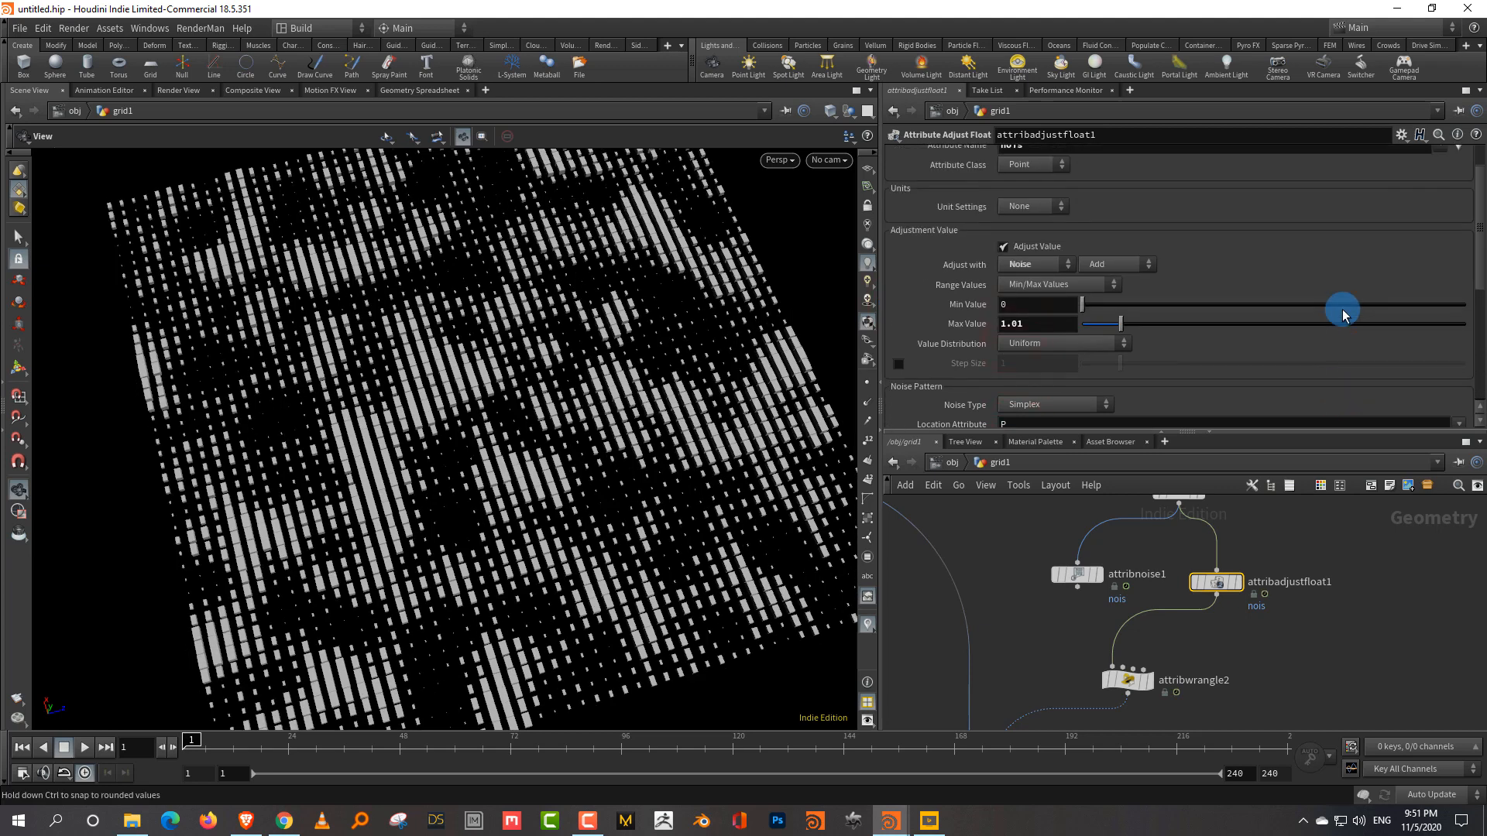
{"action": "left_click", "coordinate": [1451, 192]}
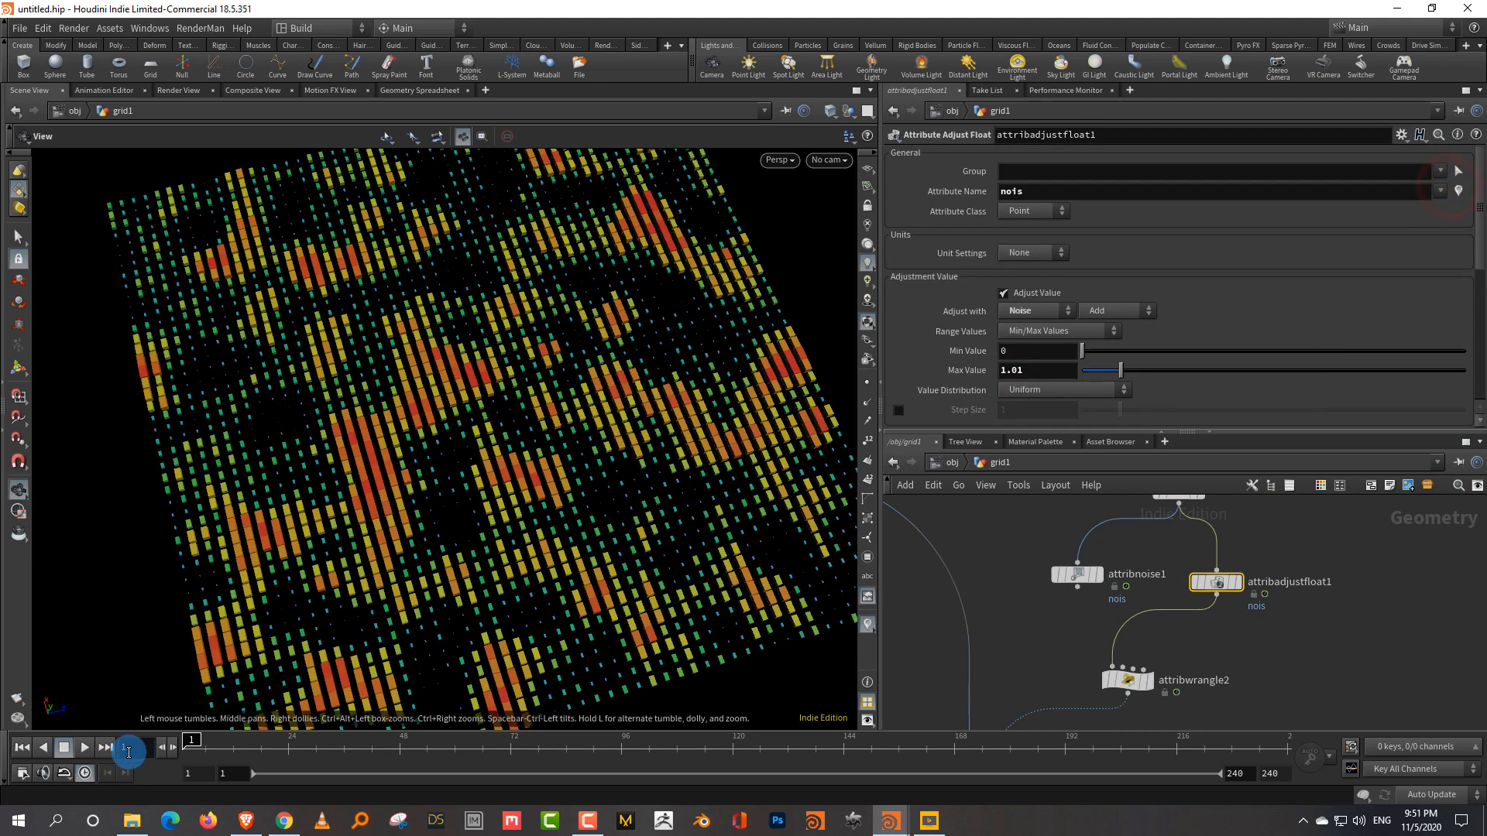
{"action": "left_click", "coordinate": [86, 749]}
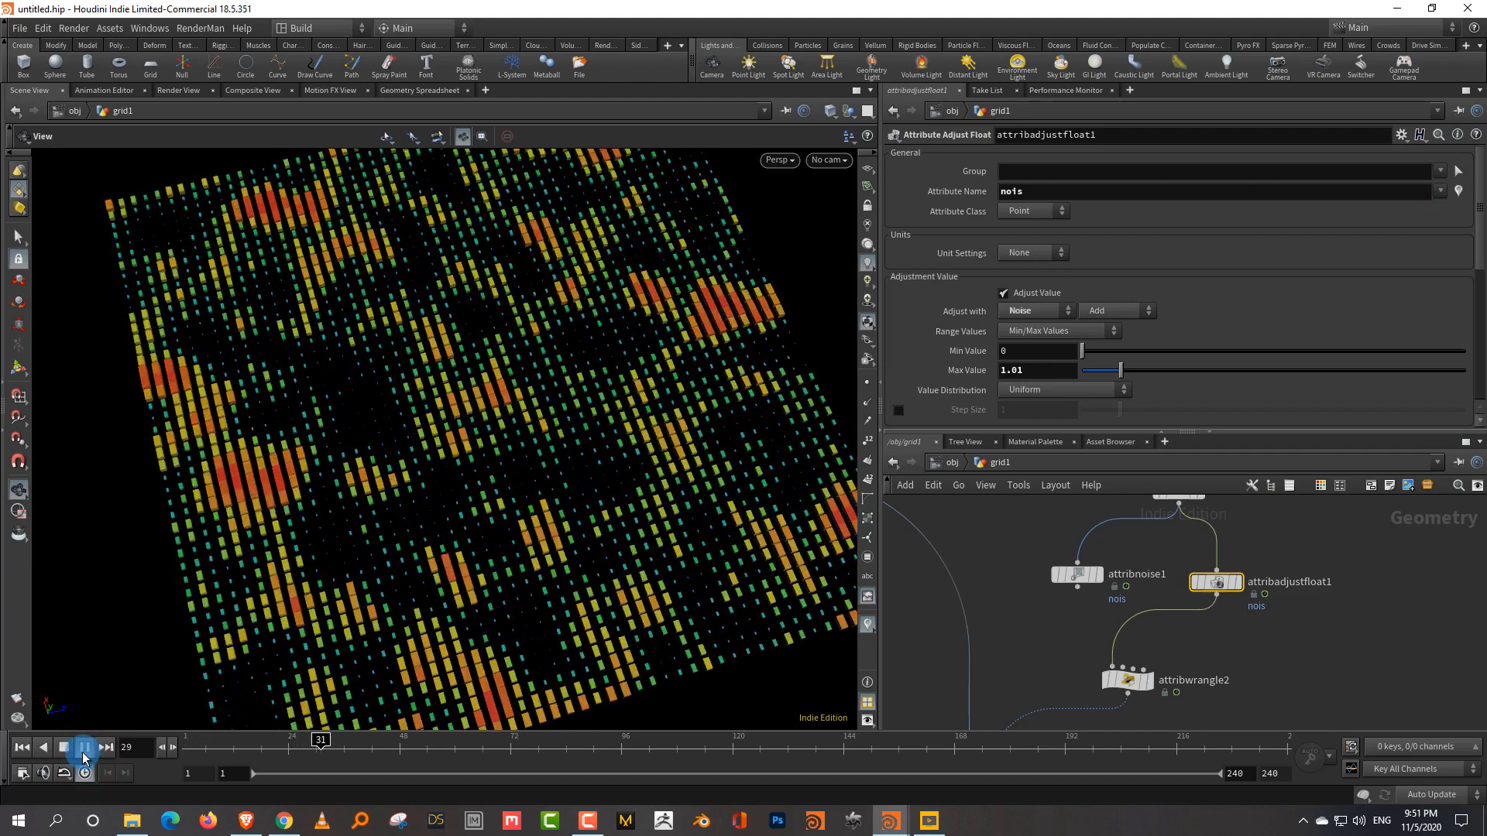
Set the noise pattern's Element Size to 2 and fractal Roughness to 0.437, and return to frame 1.
{"action": "scroll", "coordinate": [1114, 292], "scroll_direction": "down", "scroll_amount": 5}
{"action": "left_click_drag", "start_coordinate": [1090, 277], "coordinate": [1096, 278]}
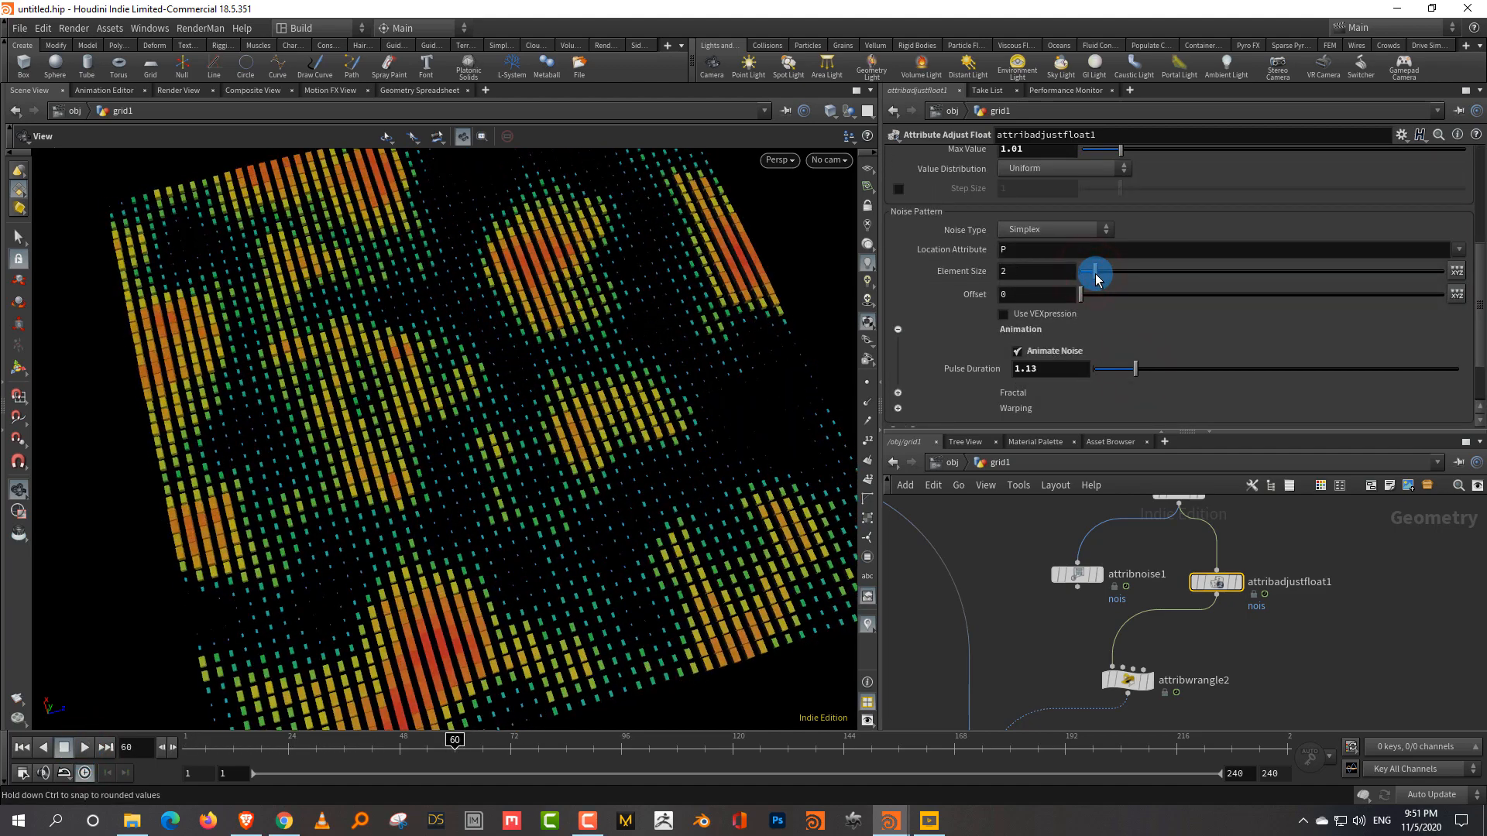
{"action": "scroll", "coordinate": [1181, 337], "scroll_direction": "down", "scroll_amount": 2}
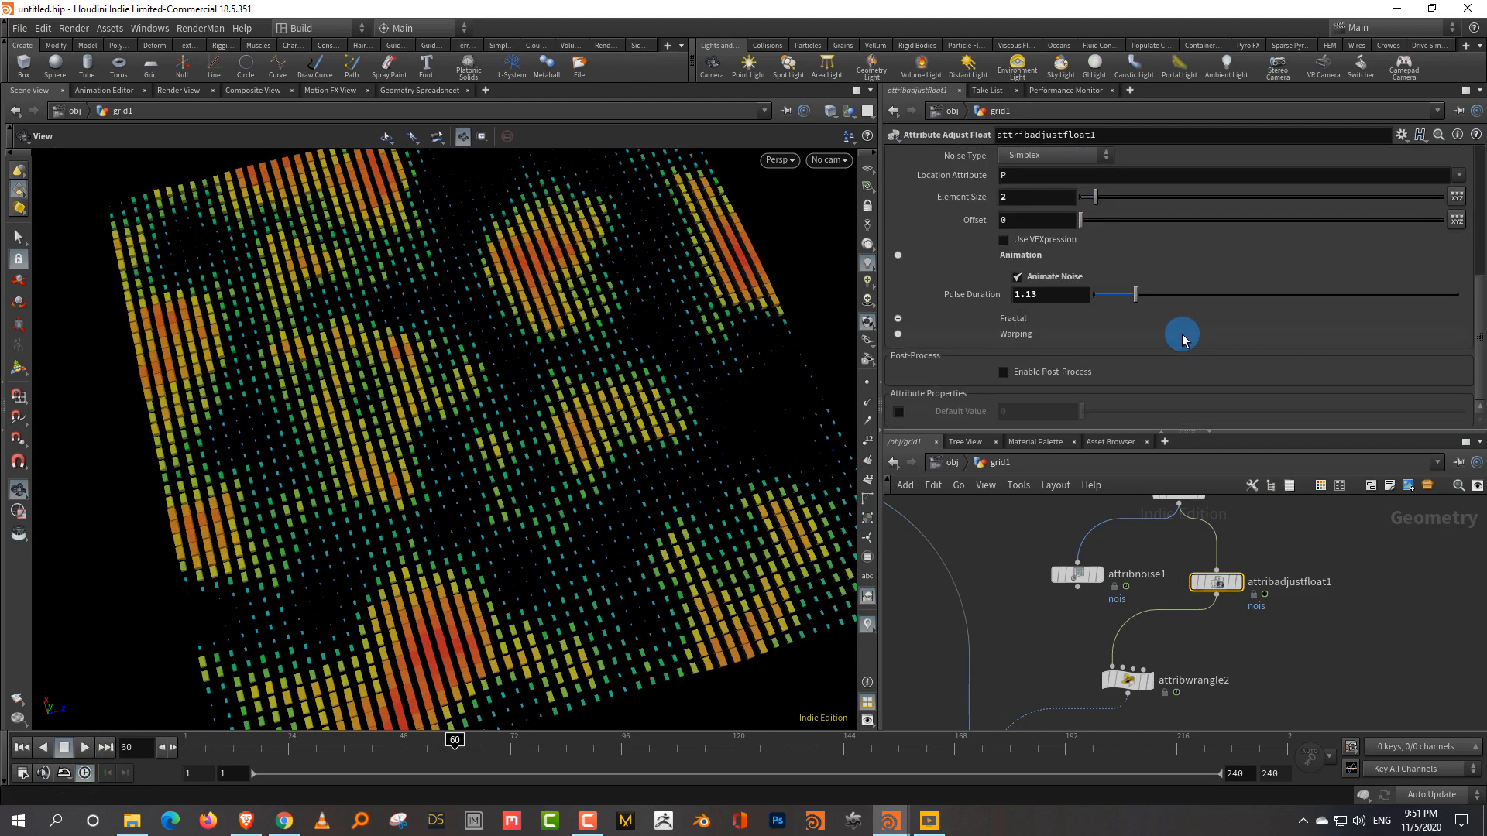
{"action": "left_click", "coordinate": [898, 318]}
{"action": "mouse_move", "coordinate": [1275, 401]}
{"action": "left_mouse_down"}
{"action": "mouse_move", "coordinate": [1236, 409]}
{"action": "mouse_move", "coordinate": [1253, 401]}
{"action": "left_mouse_up"}
{"action": "left_click", "coordinate": [22, 747]}
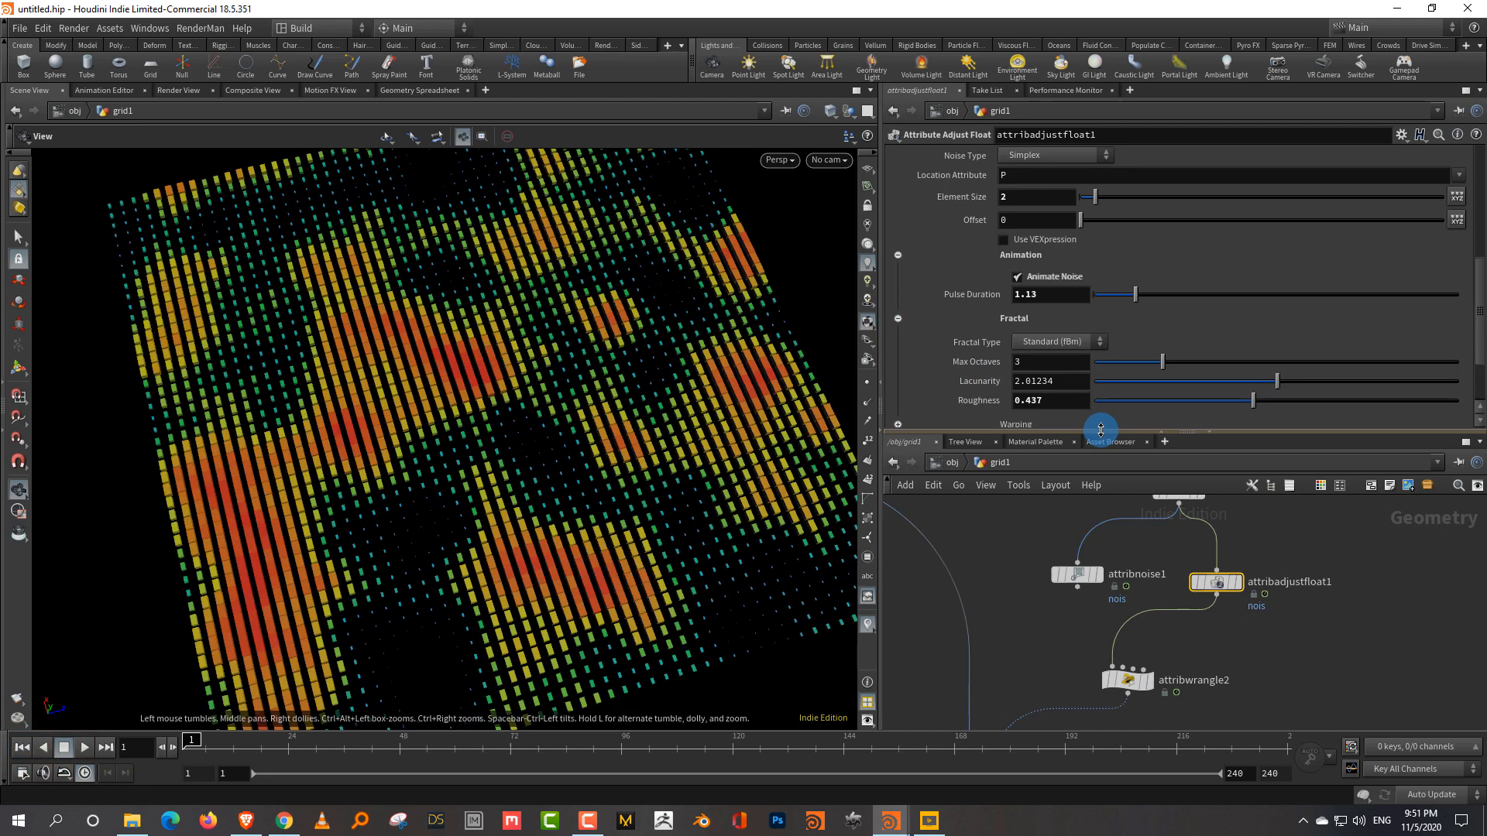
Reposition attribwrangle2 below attribadjustfloat1 and insert an Attribute Adjust Float node for pscale on the wrangle's output wire.
{"action": "left_click_drag", "start_coordinate": [1101, 431], "coordinate": [1102, 338]}
{"action": "left_click_drag", "start_coordinate": [1127, 634], "coordinate": [1199, 615]}
{"action": "mouse_move", "coordinate": [503, 469]}
{"action": "left_mouse_down"}
{"action": "mouse_move", "coordinate": [493, 418]}
{"action": "mouse_move", "coordinate": [480, 458]}
{"action": "left_mouse_up"}
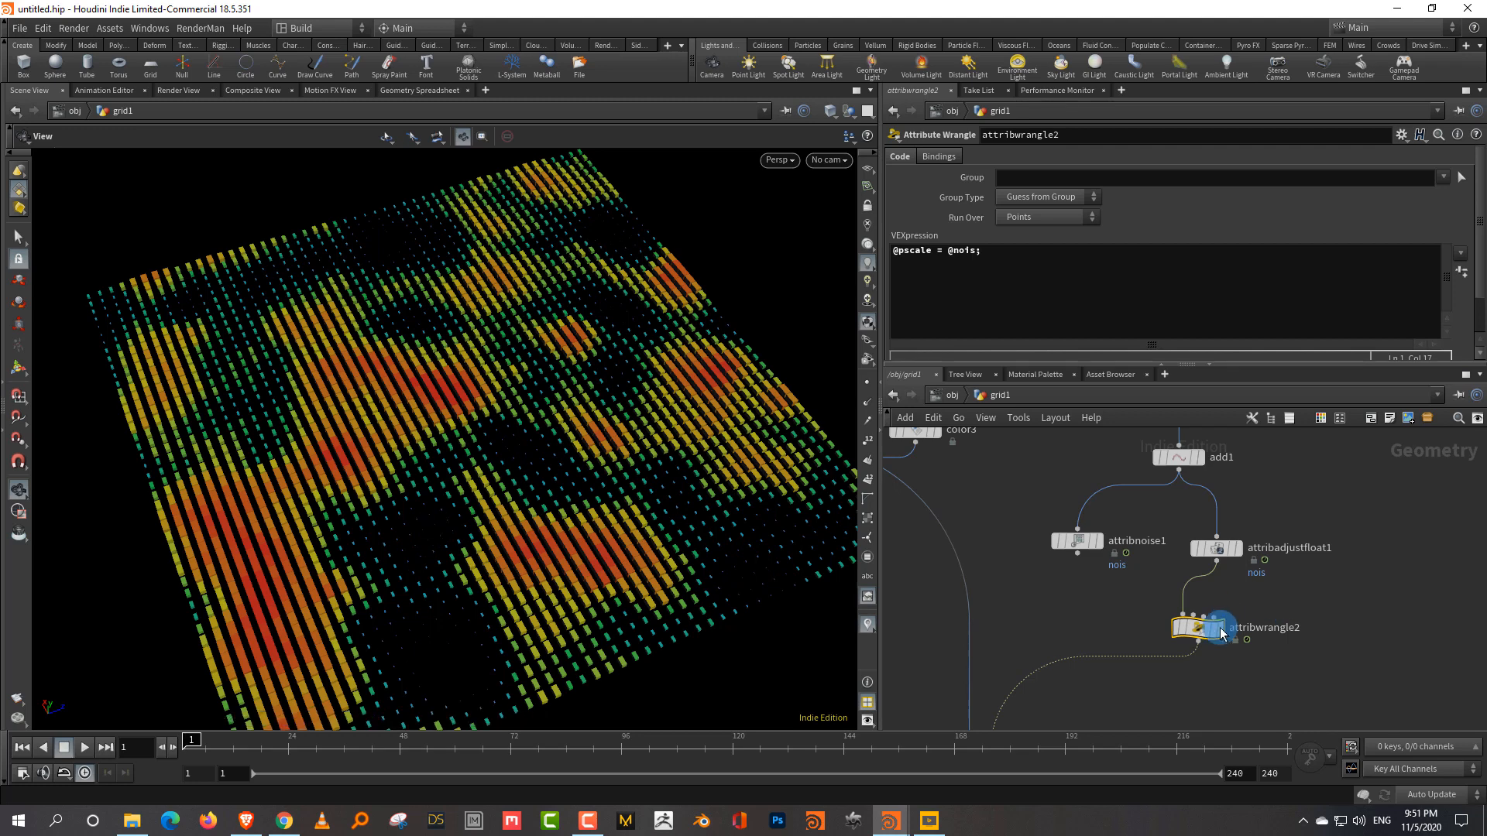
{"action": "middle_click_drag", "start_coordinate": [1185, 687], "coordinate": [1211, 654]}
{"action": "key", "text": "Tab"}
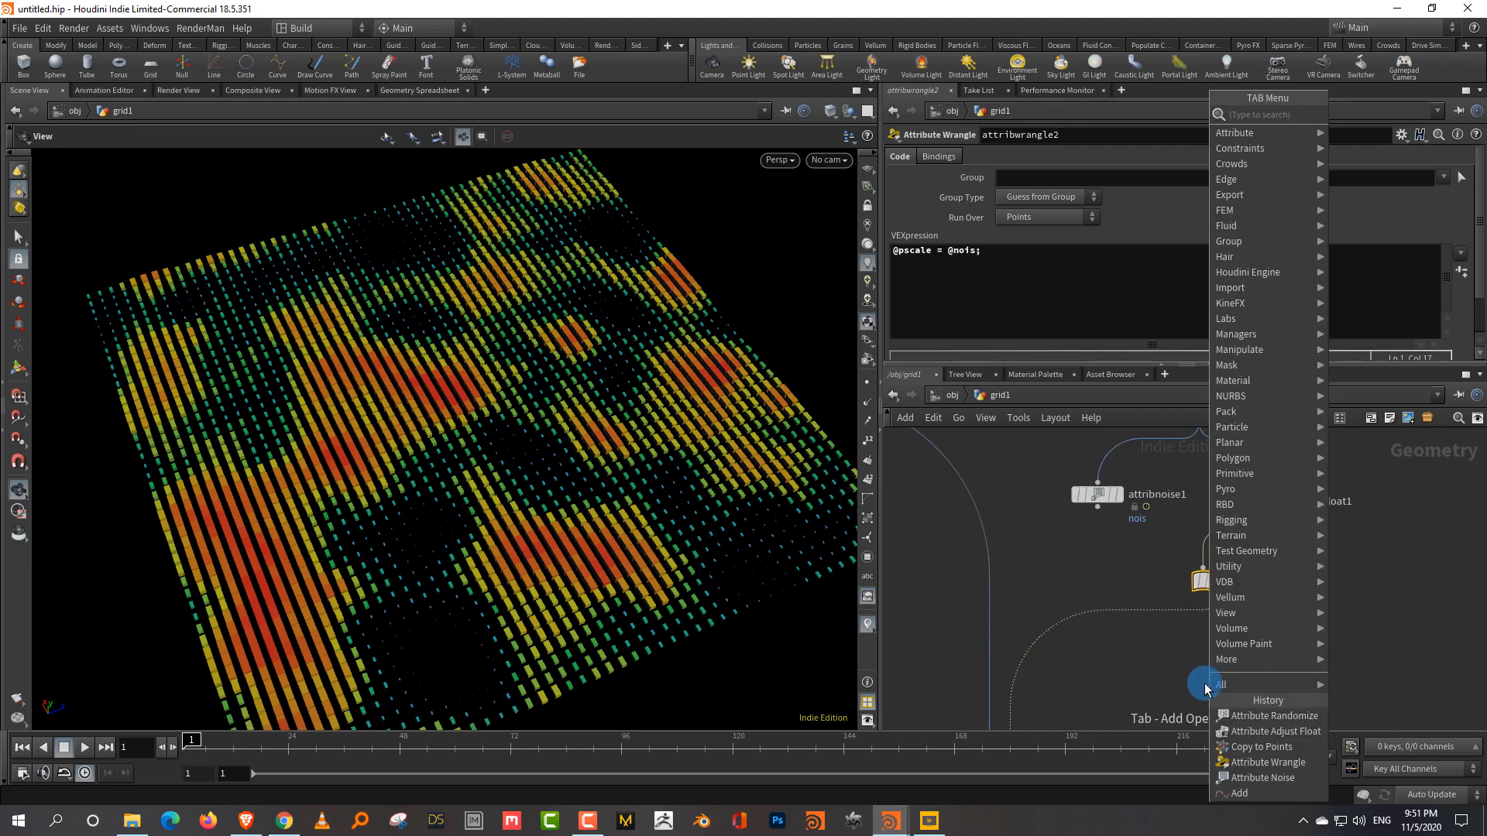
{"action": "left_click", "coordinate": [1247, 718]}
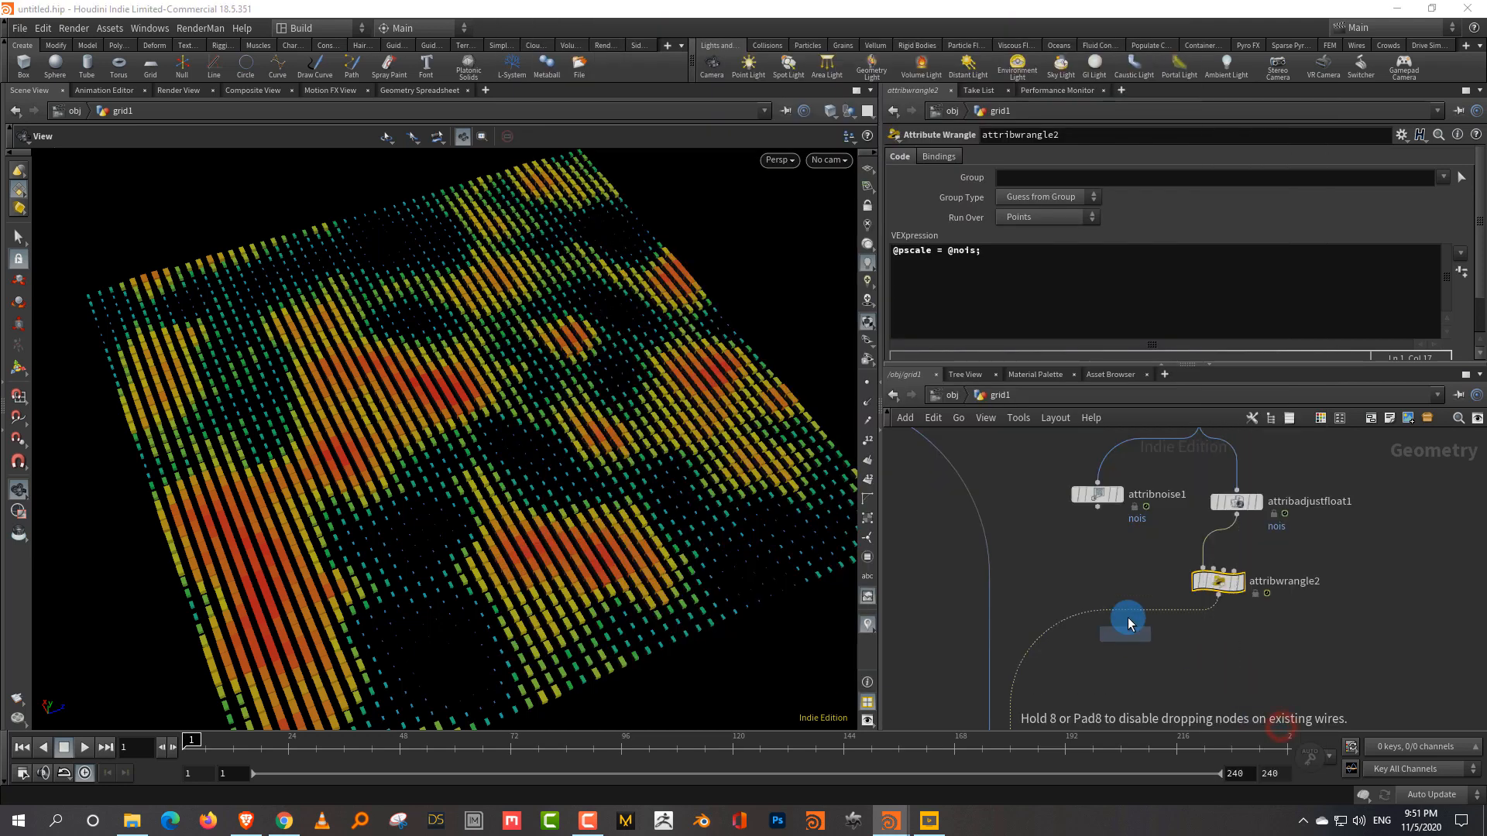
{"action": "left_click", "coordinate": [1096, 635]}
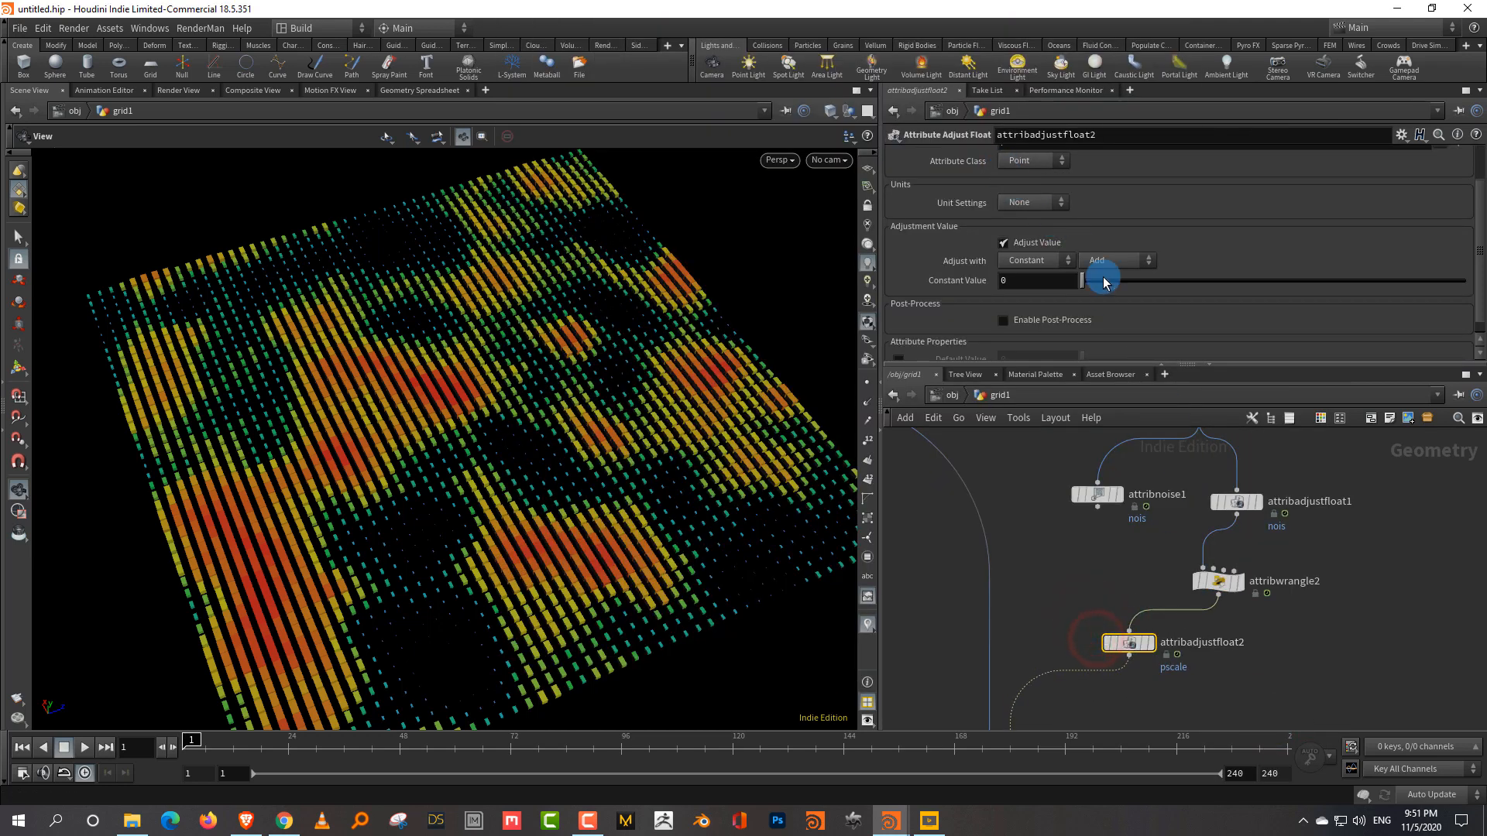
{"action": "left_click_drag", "start_coordinate": [1116, 364], "coordinate": [1121, 446]}
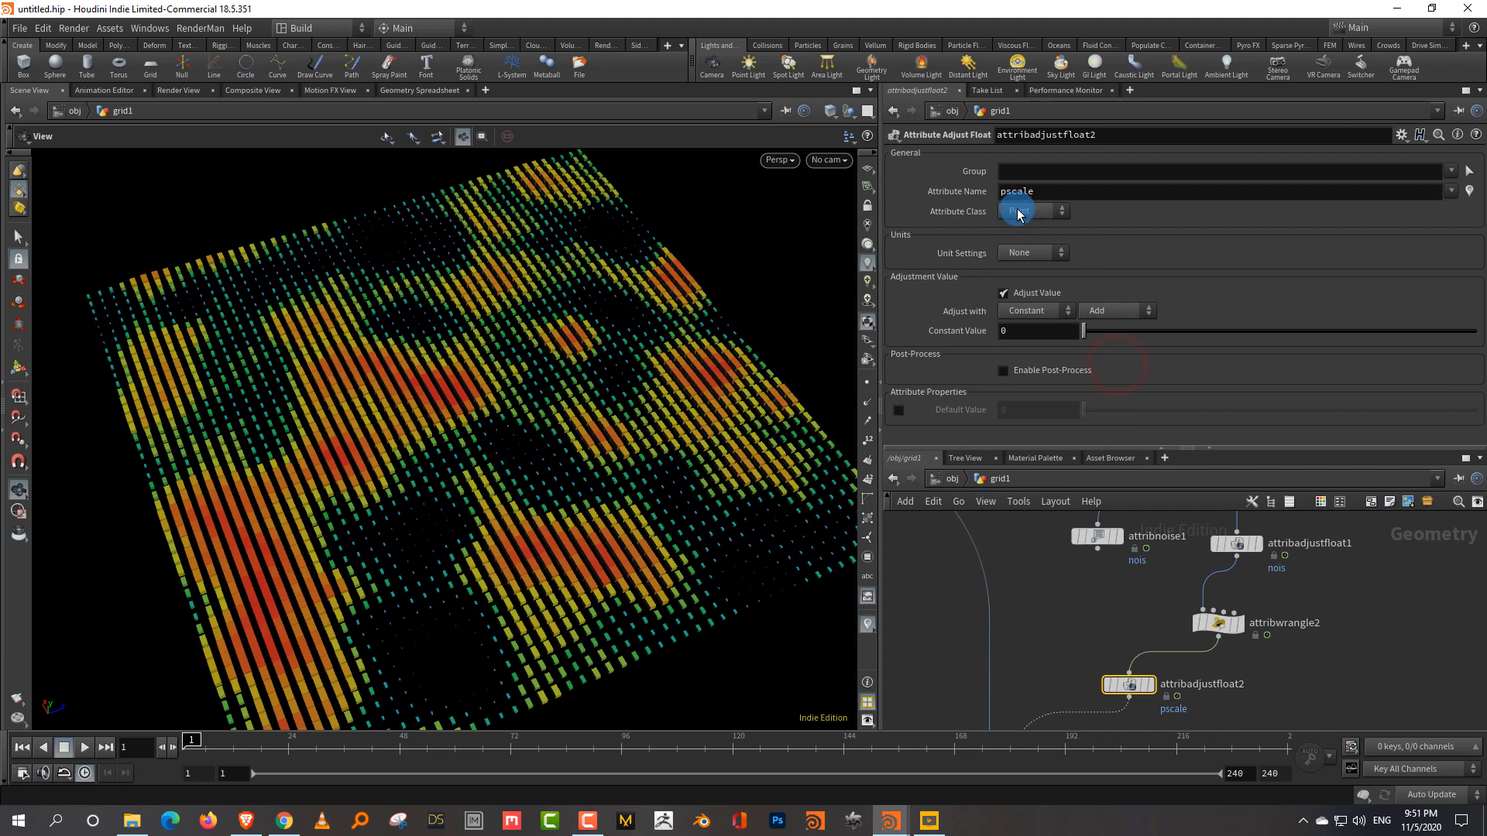
Try the Set Always and Add operations on attribadjustfloat2's pscale, testing Constant Values such as 0.28.
{"action": "left_click_drag", "start_coordinate": [697, 514], "coordinate": [652, 461]}
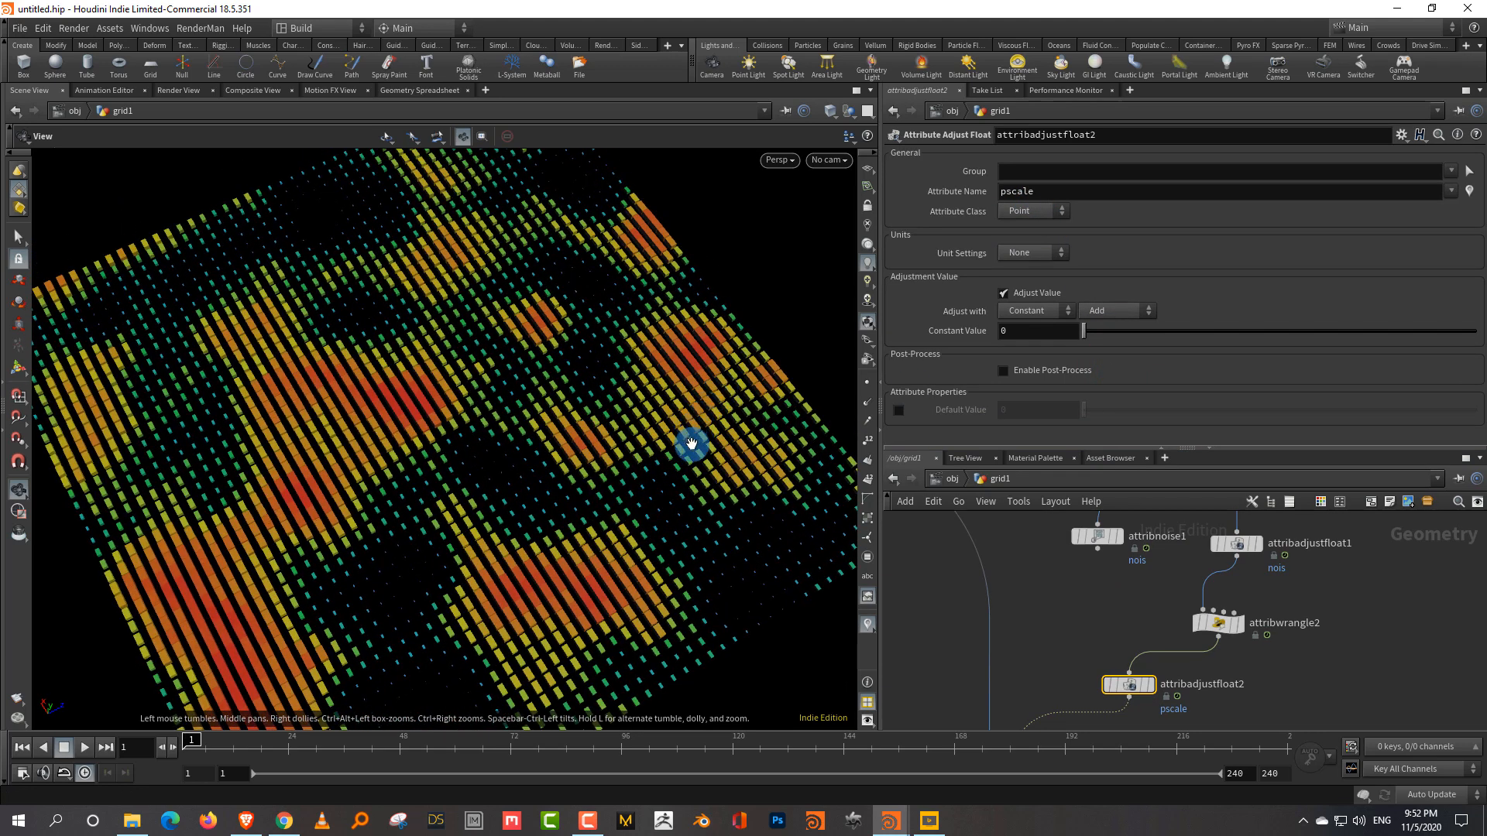
{"action": "left_click", "coordinate": [1119, 311]}
{"action": "left_click", "coordinate": [1125, 345]}
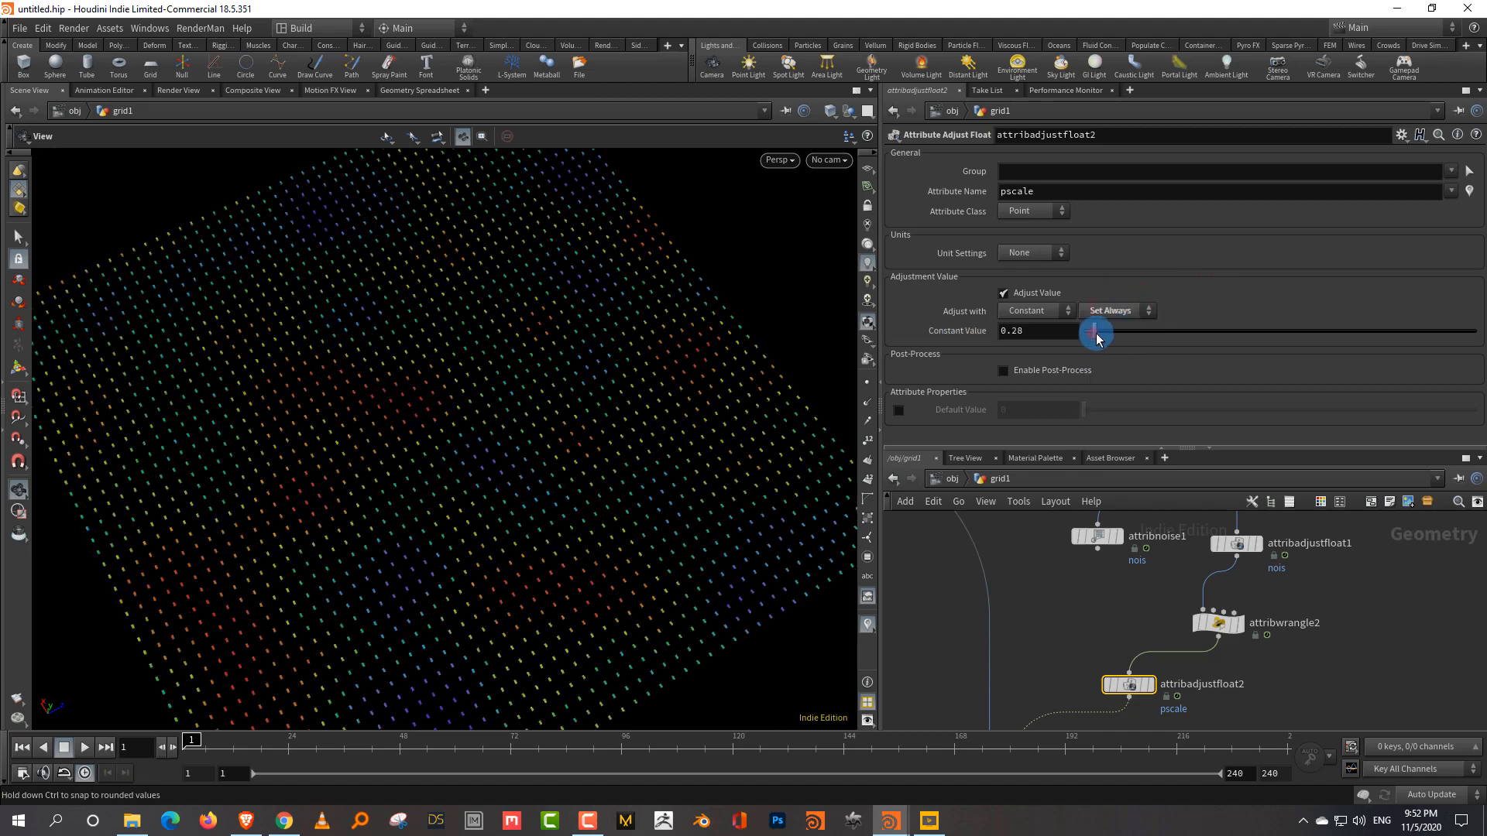
{"action": "left_click_drag", "start_coordinate": [1096, 339], "coordinate": [1068, 328]}
{"action": "left_click", "coordinate": [1116, 310]}
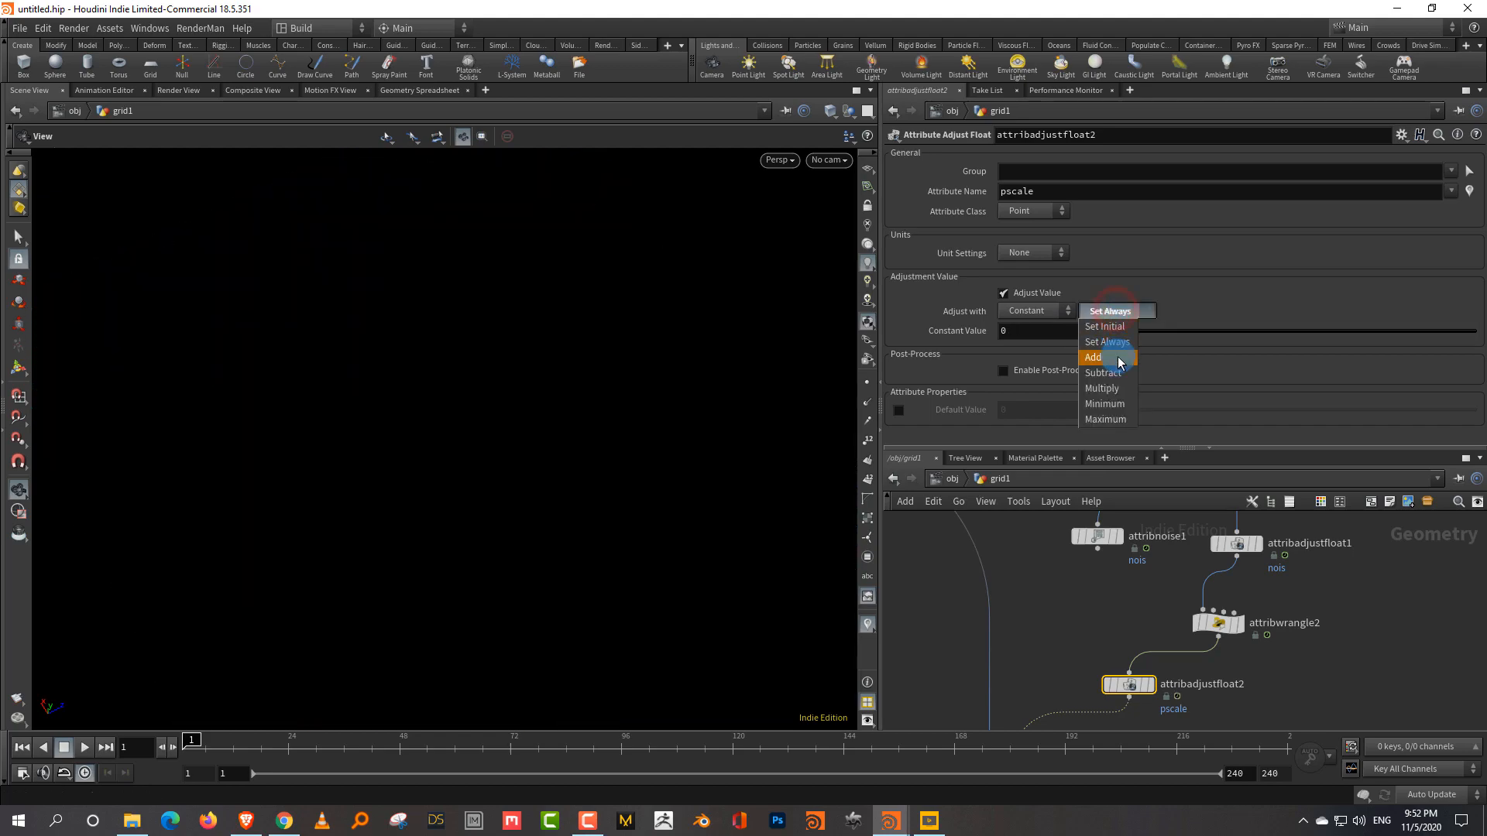
{"action": "left_click", "coordinate": [1119, 359]}
{"action": "mouse_move", "coordinate": [1093, 339]}
{"action": "left_mouse_down"}
{"action": "mouse_move", "coordinate": [1105, 341]}
{"action": "mouse_move", "coordinate": [1082, 343]}
{"action": "left_mouse_up"}
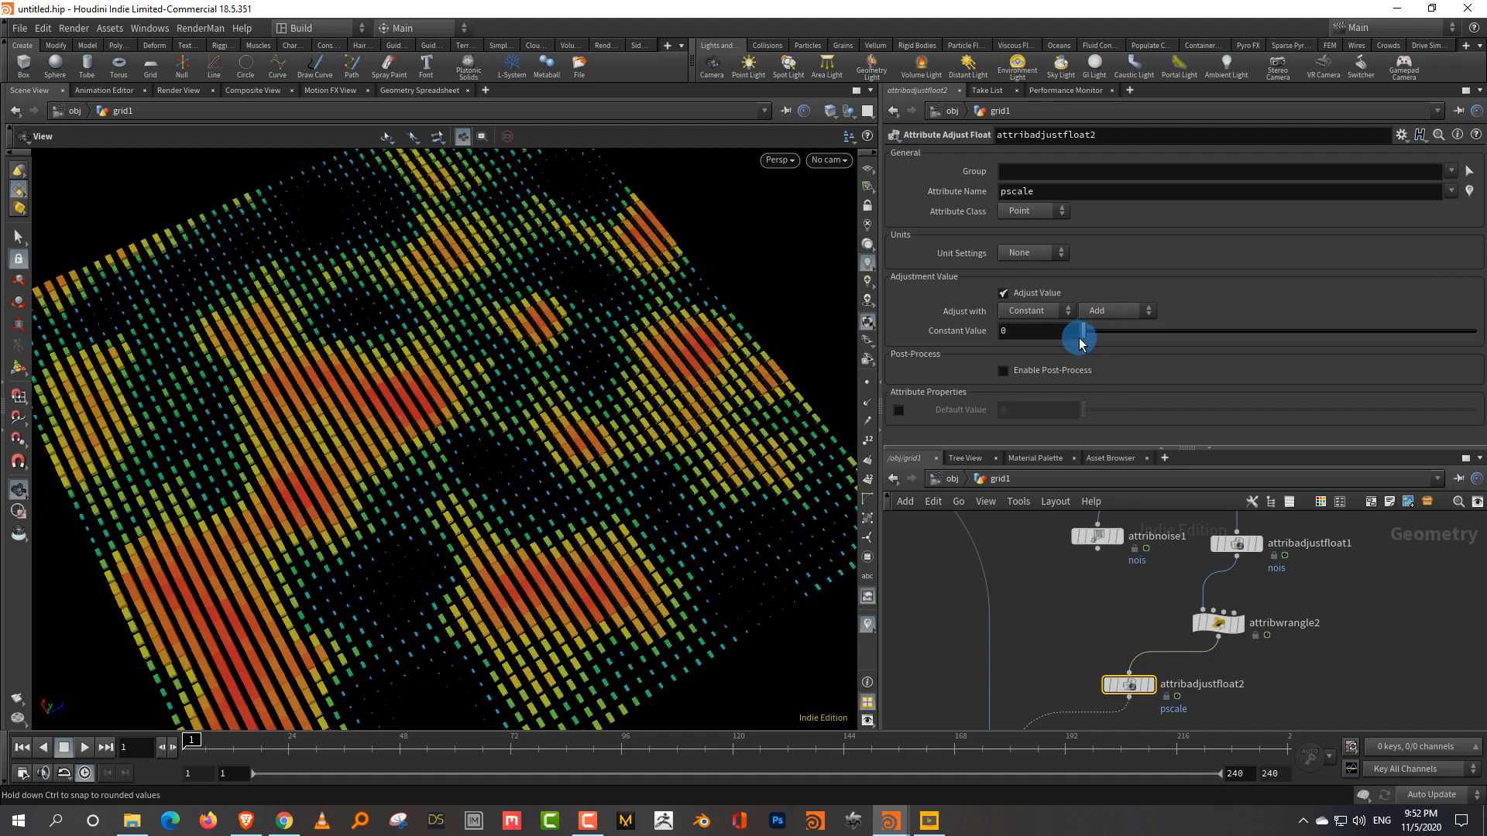
Try the Subtract operation with Constant Value 0.2 and Multiply with 0.36 on attribadjustfloat2's pscale.
{"action": "left_click", "coordinate": [1098, 318]}
{"action": "left_click", "coordinate": [1119, 348]}
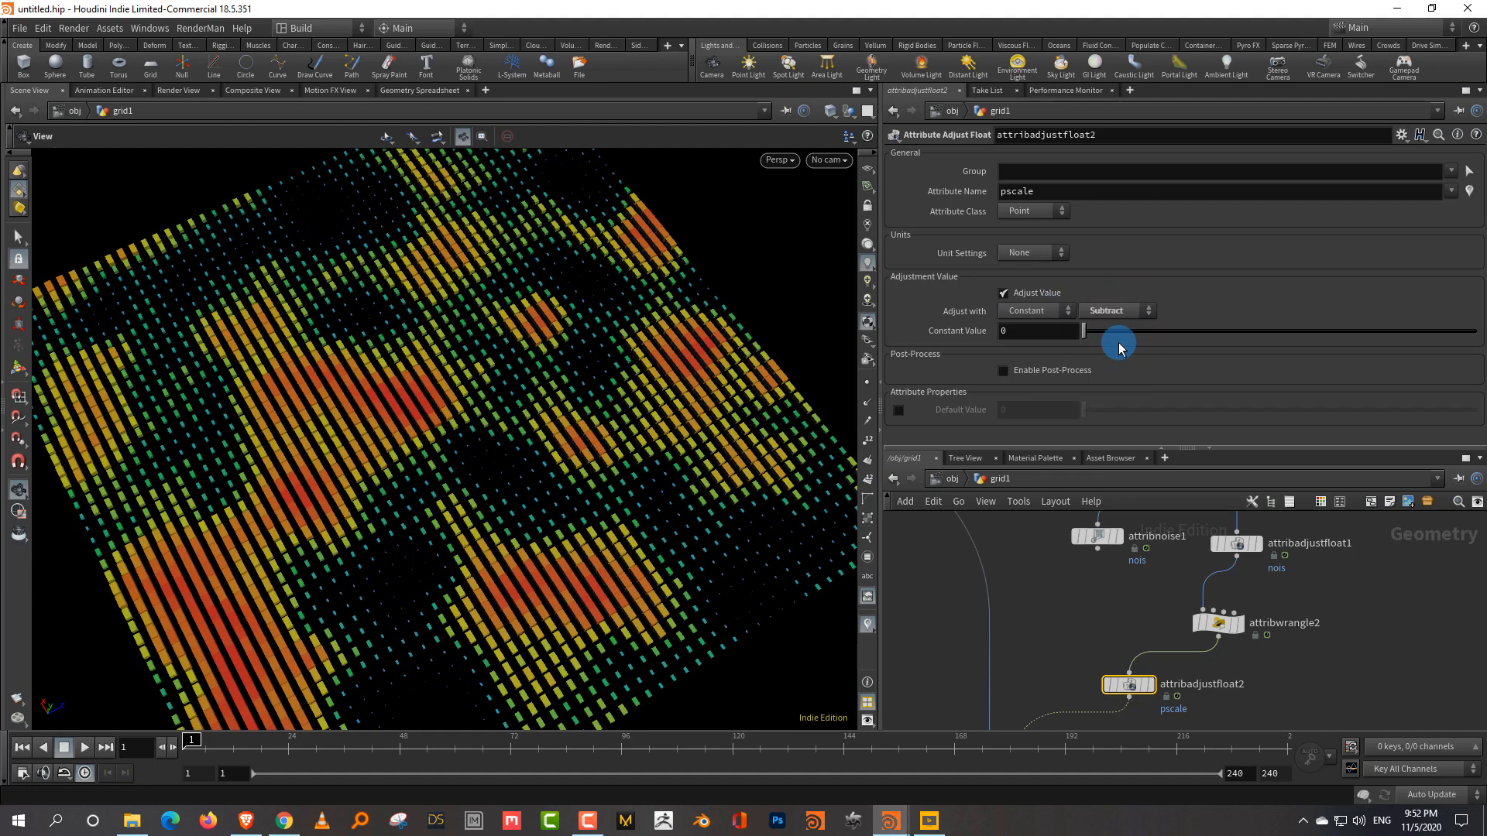
{"action": "mouse_move", "coordinate": [1100, 337]}
{"action": "left_mouse_down"}
{"action": "mouse_move", "coordinate": [1105, 323]}
{"action": "mouse_move", "coordinate": [1080, 326]}
{"action": "left_mouse_up"}
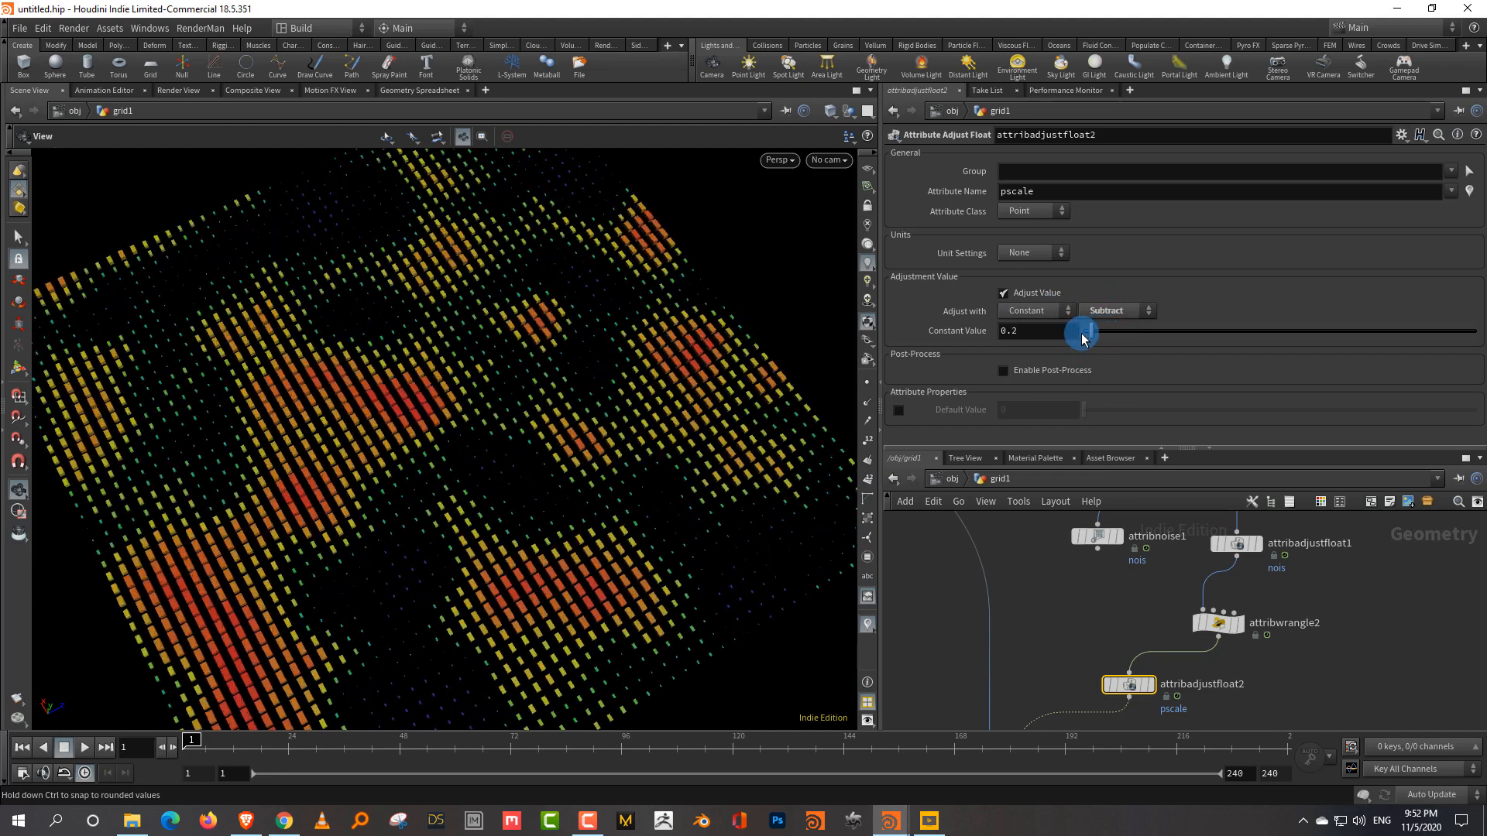
{"action": "left_click", "coordinate": [1105, 312]}
{"action": "left_click", "coordinate": [1109, 388]}
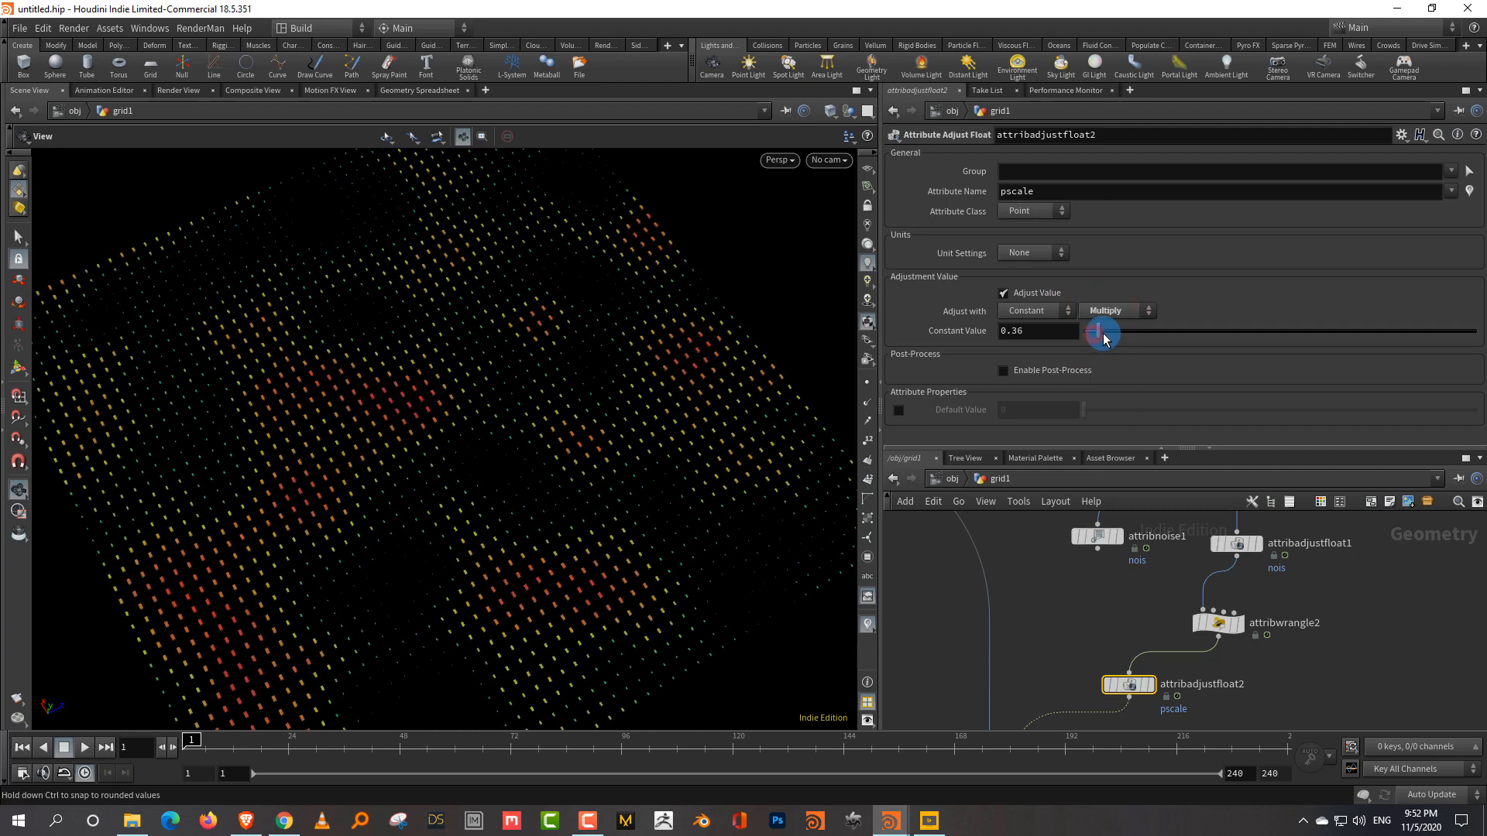
{"action": "mouse_move", "coordinate": [1105, 341]}
{"action": "left_mouse_down"}
{"action": "mouse_move", "coordinate": [1115, 331]}
{"action": "mouse_move", "coordinate": [1065, 335]}
{"action": "mouse_move", "coordinate": [1106, 324]}
{"action": "mouse_move", "coordinate": [1085, 323]}
{"action": "mouse_move", "coordinate": [1101, 339]}
{"action": "left_mouse_up"}
Set attribadjustfloat2's operation to Maximum with a Constant Value of 0.4 and inspect the minimum box size.
{"action": "left_click", "coordinate": [1107, 312]}
{"action": "left_click", "coordinate": [1105, 419]}
{"action": "left_click_drag", "start_coordinate": [775, 457], "coordinate": [592, 468]}
{"action": "mouse_move", "coordinate": [1098, 339]}
{"action": "left_mouse_down"}
{"action": "mouse_move", "coordinate": [1082, 339]}
{"action": "mouse_move", "coordinate": [1099, 339]}
{"action": "left_mouse_up"}
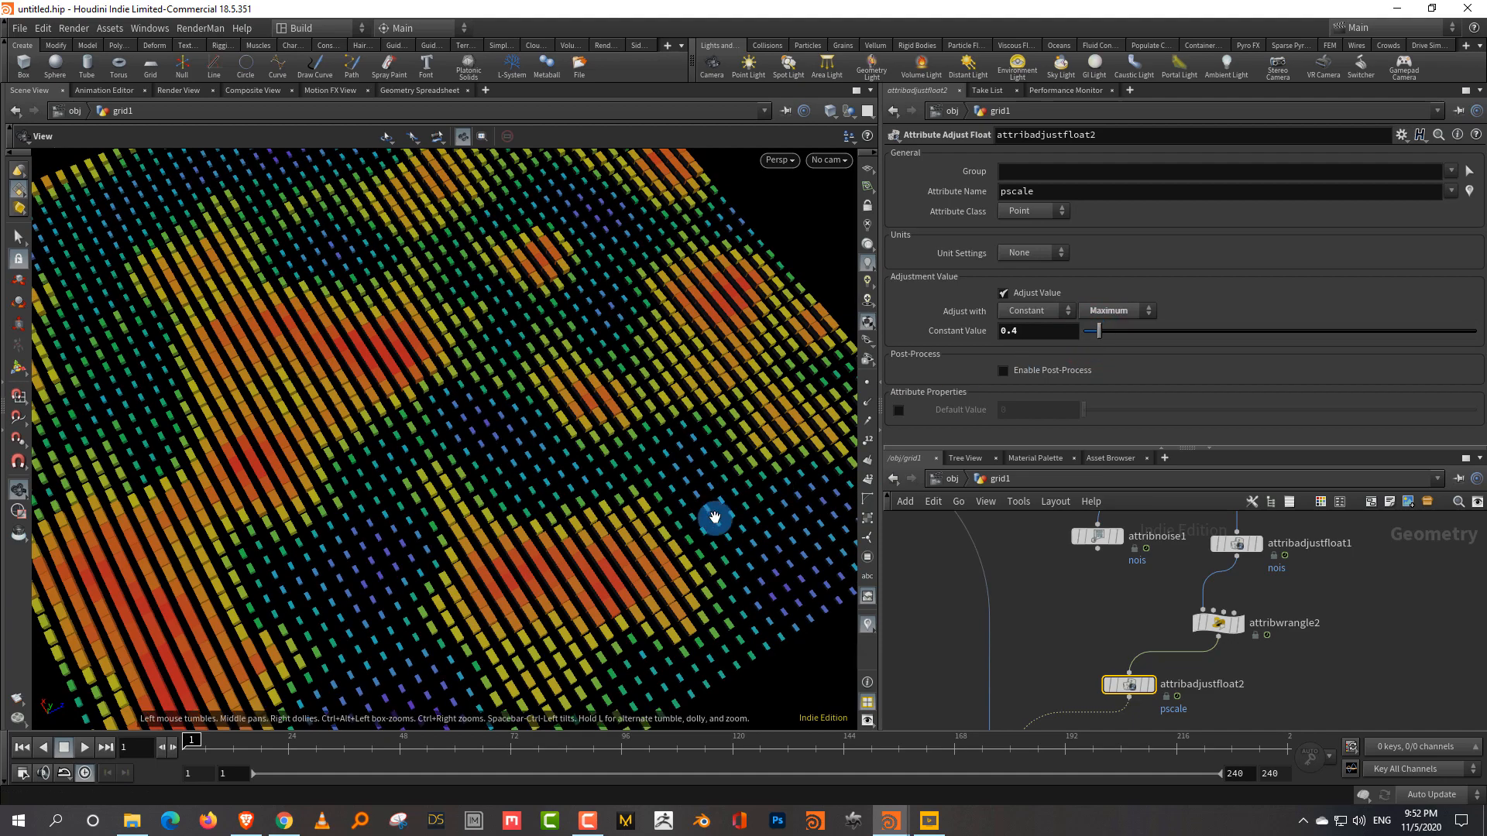
{"action": "left_click_drag", "start_coordinate": [714, 518], "coordinate": [655, 522]}
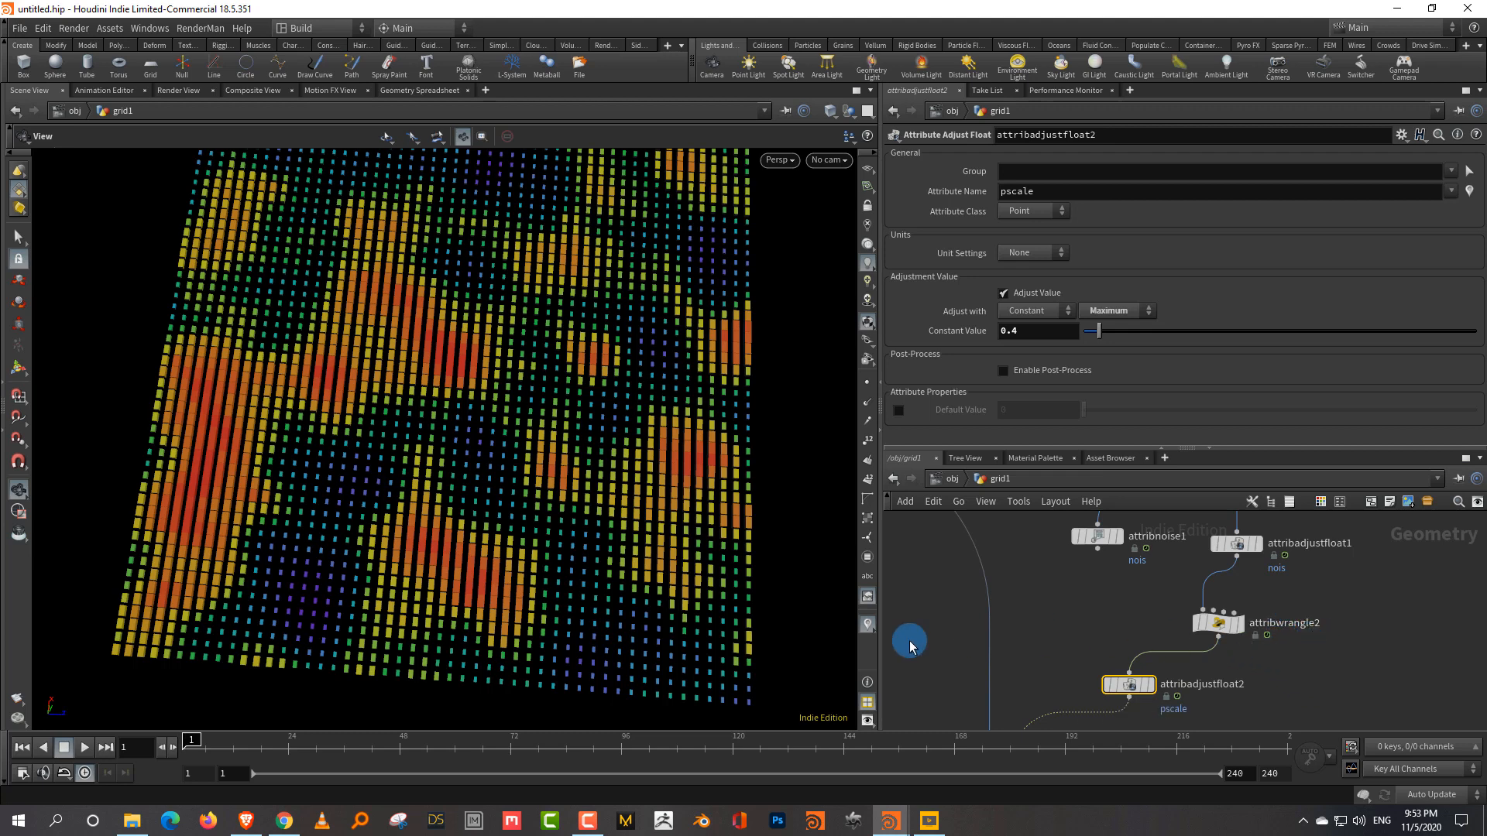
Play the noise-driven scale animation briefly, stop it, and return to frame 1.
{"action": "left_click", "coordinate": [85, 747]}
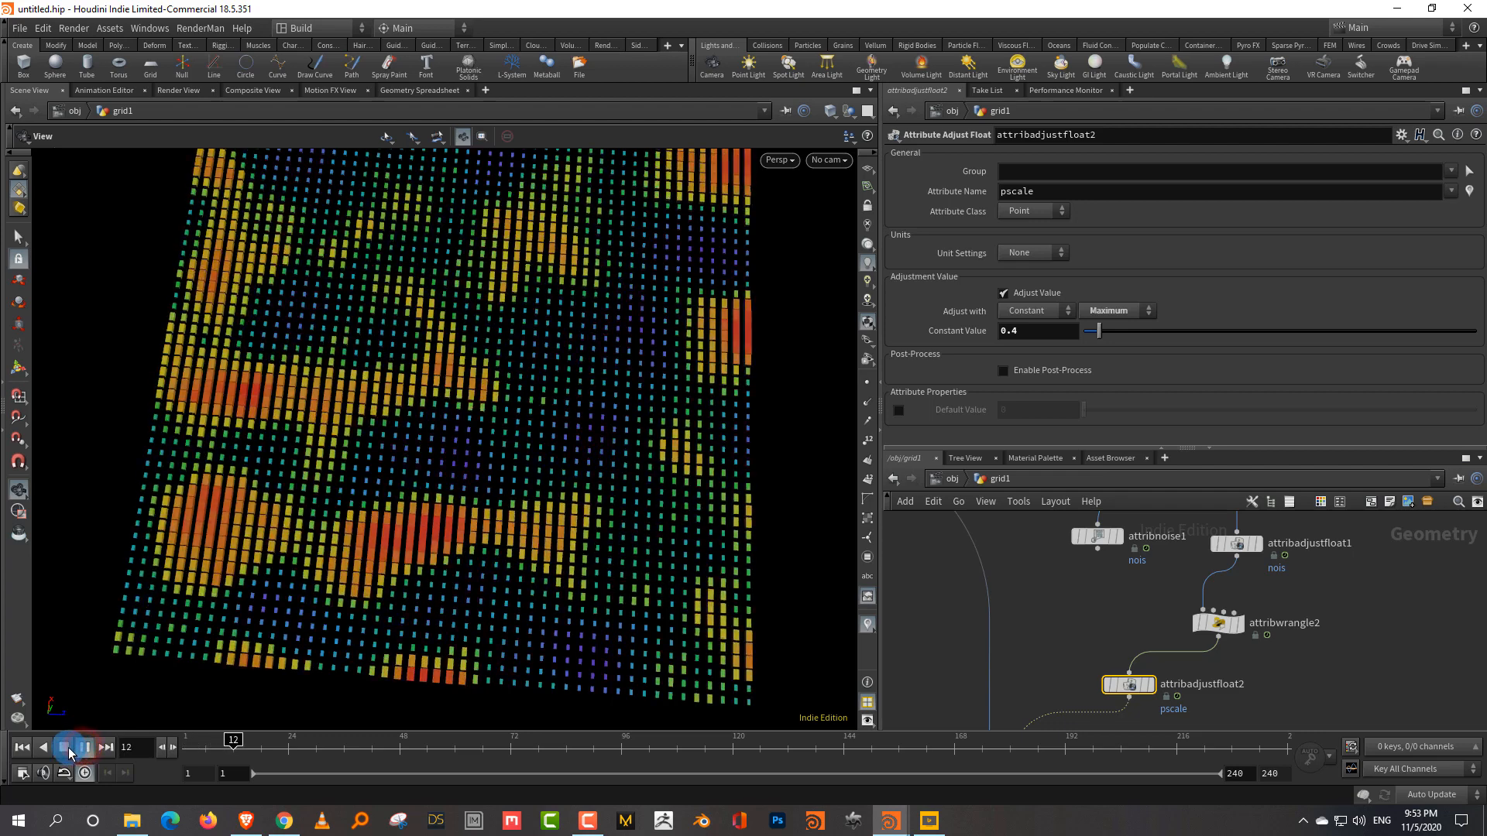
{"action": "left_click", "coordinate": [65, 748]}
{"action": "left_click_drag", "start_coordinate": [197, 742], "coordinate": [140, 743]}
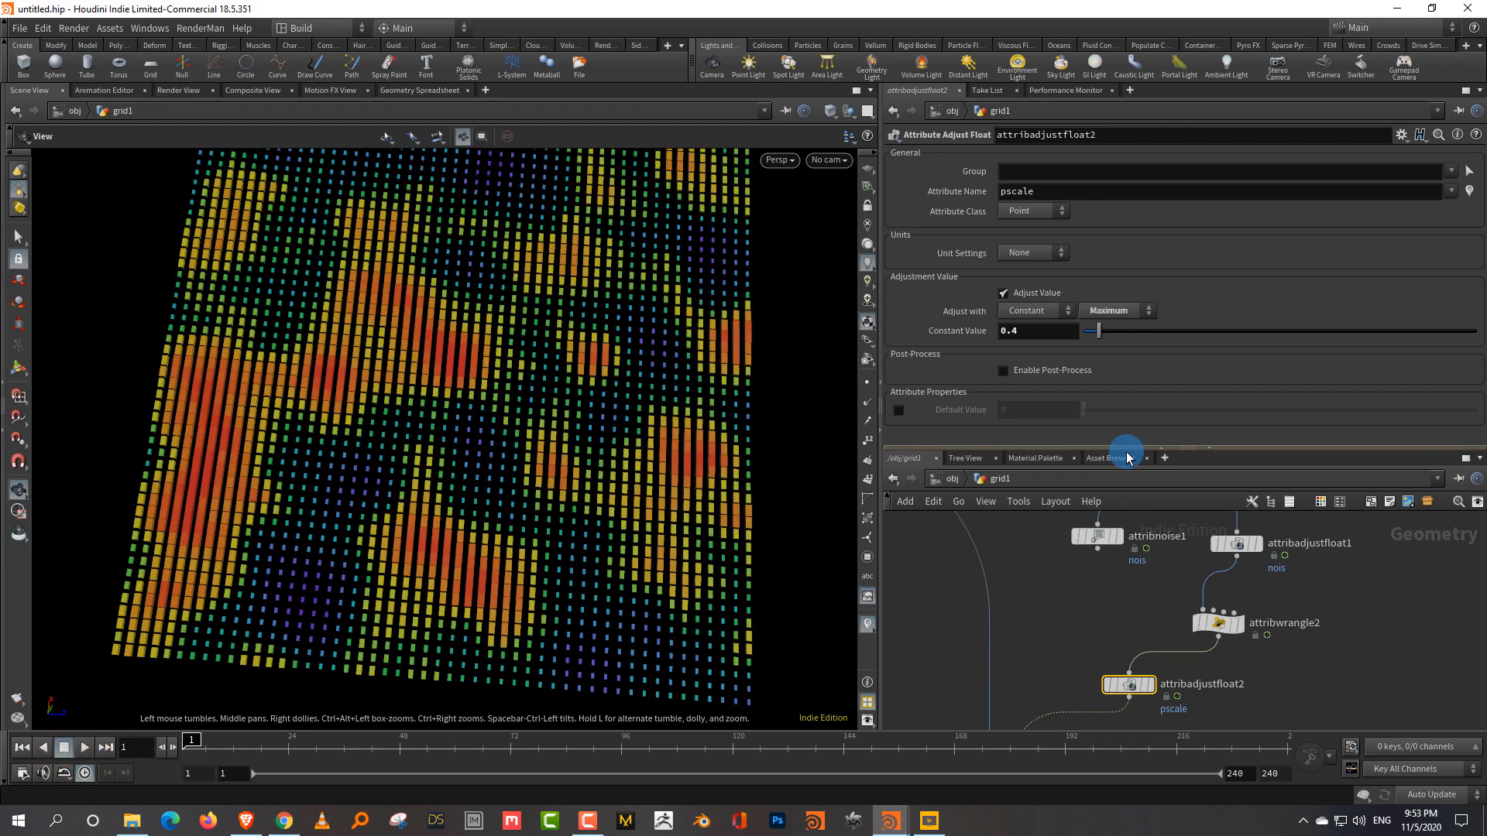
Reposition attribadjustfloat2 closer beneath attribwrangle2 and review the box, tube and platonic branches of the network.
{"action": "left_click_drag", "start_coordinate": [1129, 448], "coordinate": [1129, 400]}
{"action": "left_click_drag", "start_coordinate": [1131, 657], "coordinate": [1188, 655]}
{"action": "scroll", "coordinate": [1147, 608], "scroll_direction": "down", "scroll_amount": 3}
{"action": "middle_click_drag", "start_coordinate": [1099, 624], "coordinate": [1185, 609]}
{"action": "middle_click_drag", "start_coordinate": [1040, 467], "coordinate": [1056, 574]}
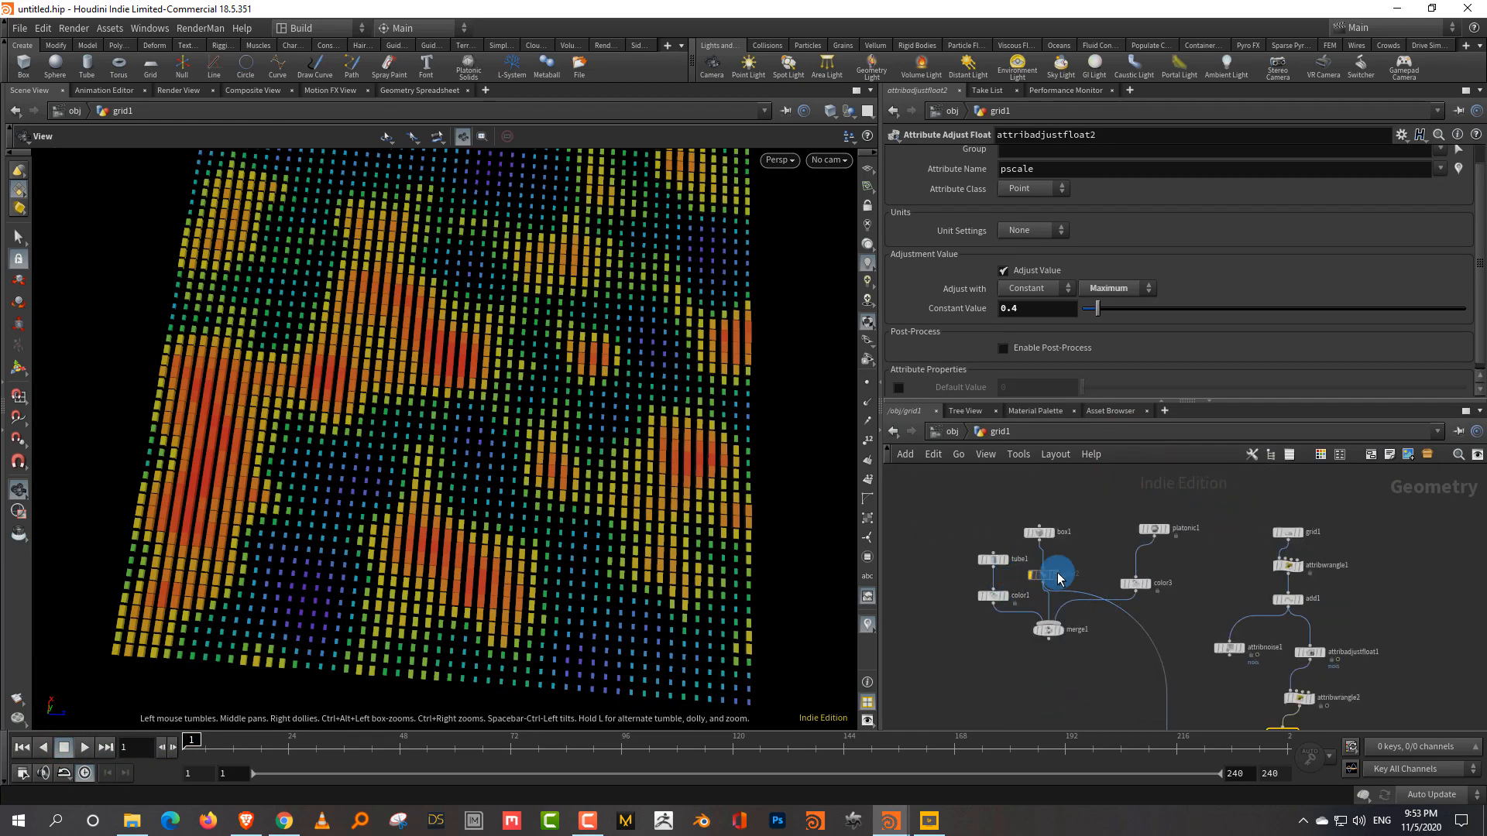
{"action": "middle_click_drag", "start_coordinate": [1188, 626], "coordinate": [1178, 581]}
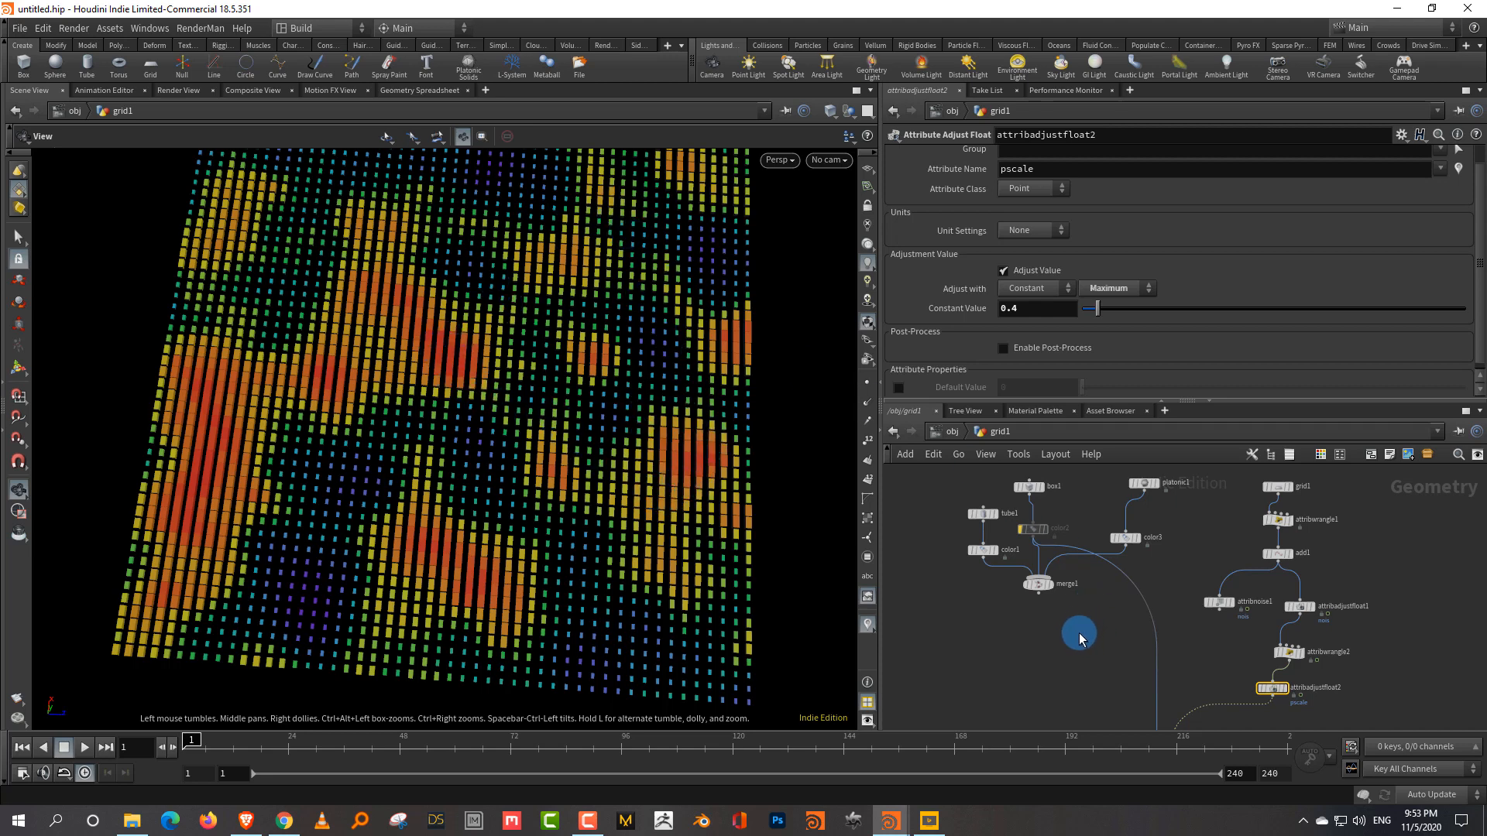
Re-enable the bypassed color2 node and move merge1 slightly lower in the network.
{"action": "scroll", "coordinate": [1082, 636], "scroll_direction": "up", "scroll_amount": 4}
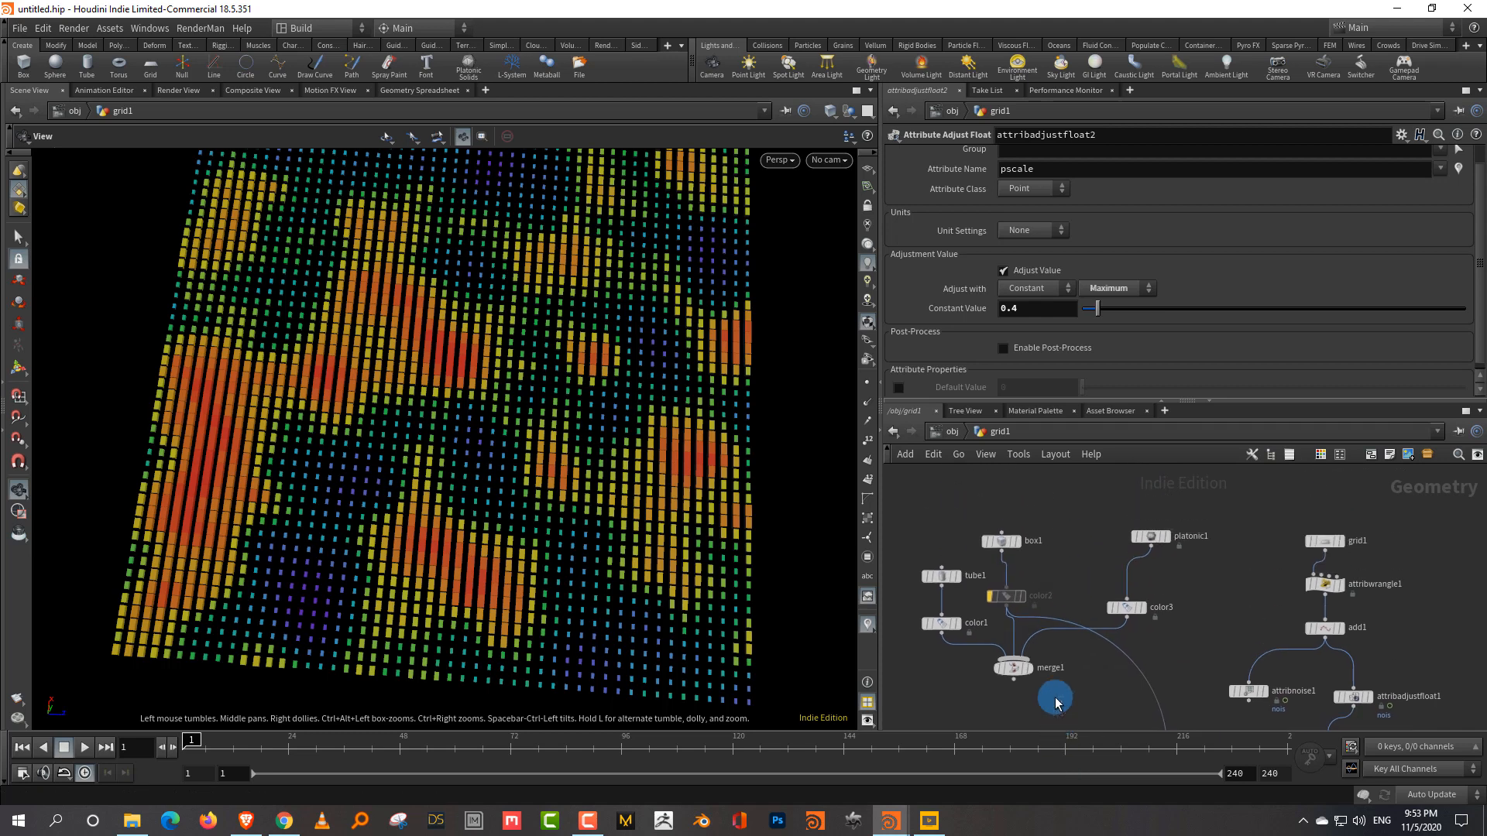
{"action": "left_click", "coordinate": [990, 596]}
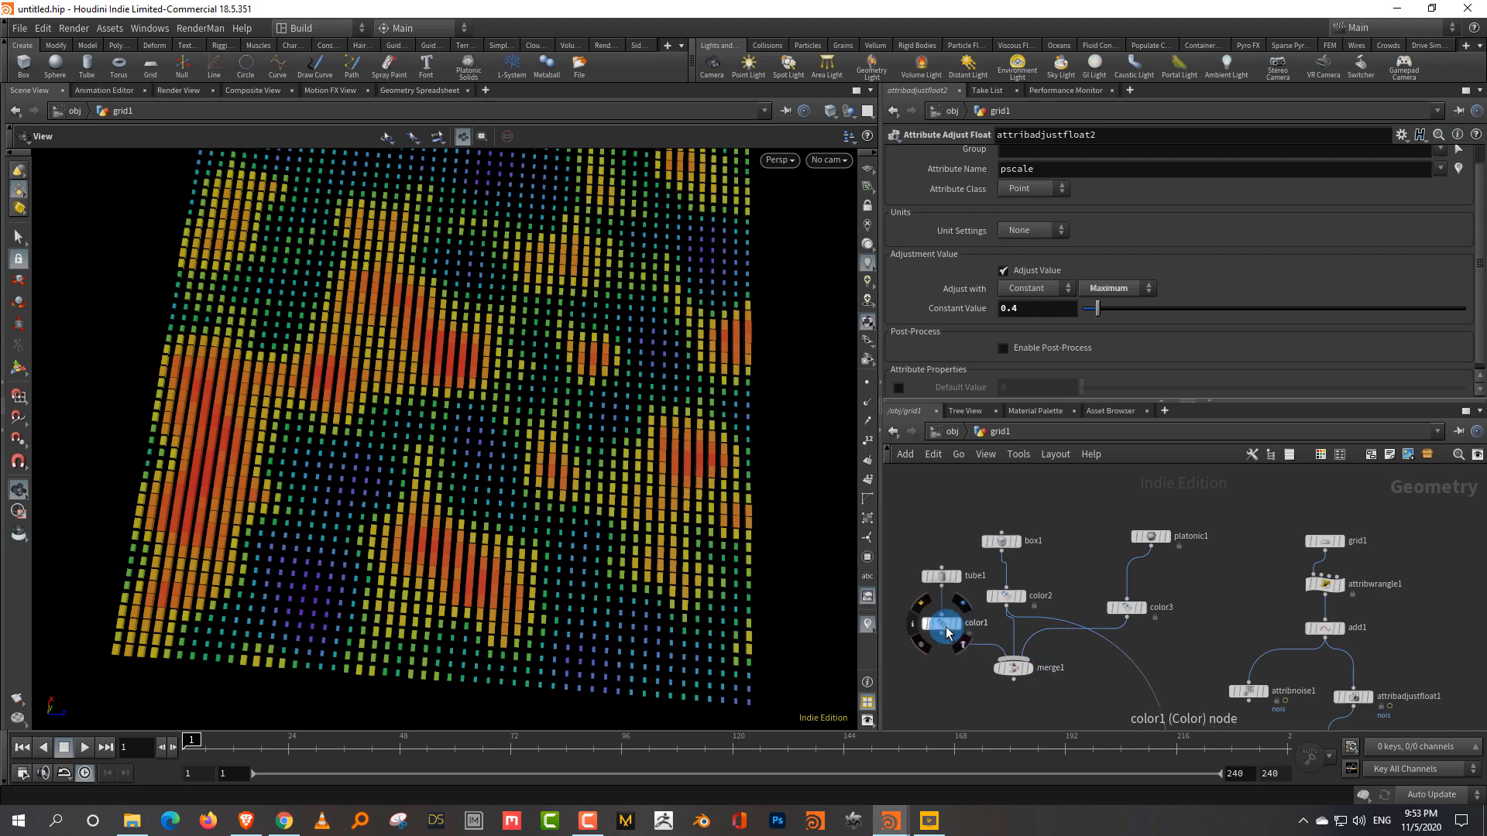
{"action": "middle_click_drag", "start_coordinate": [1001, 640], "coordinate": [1017, 596]}
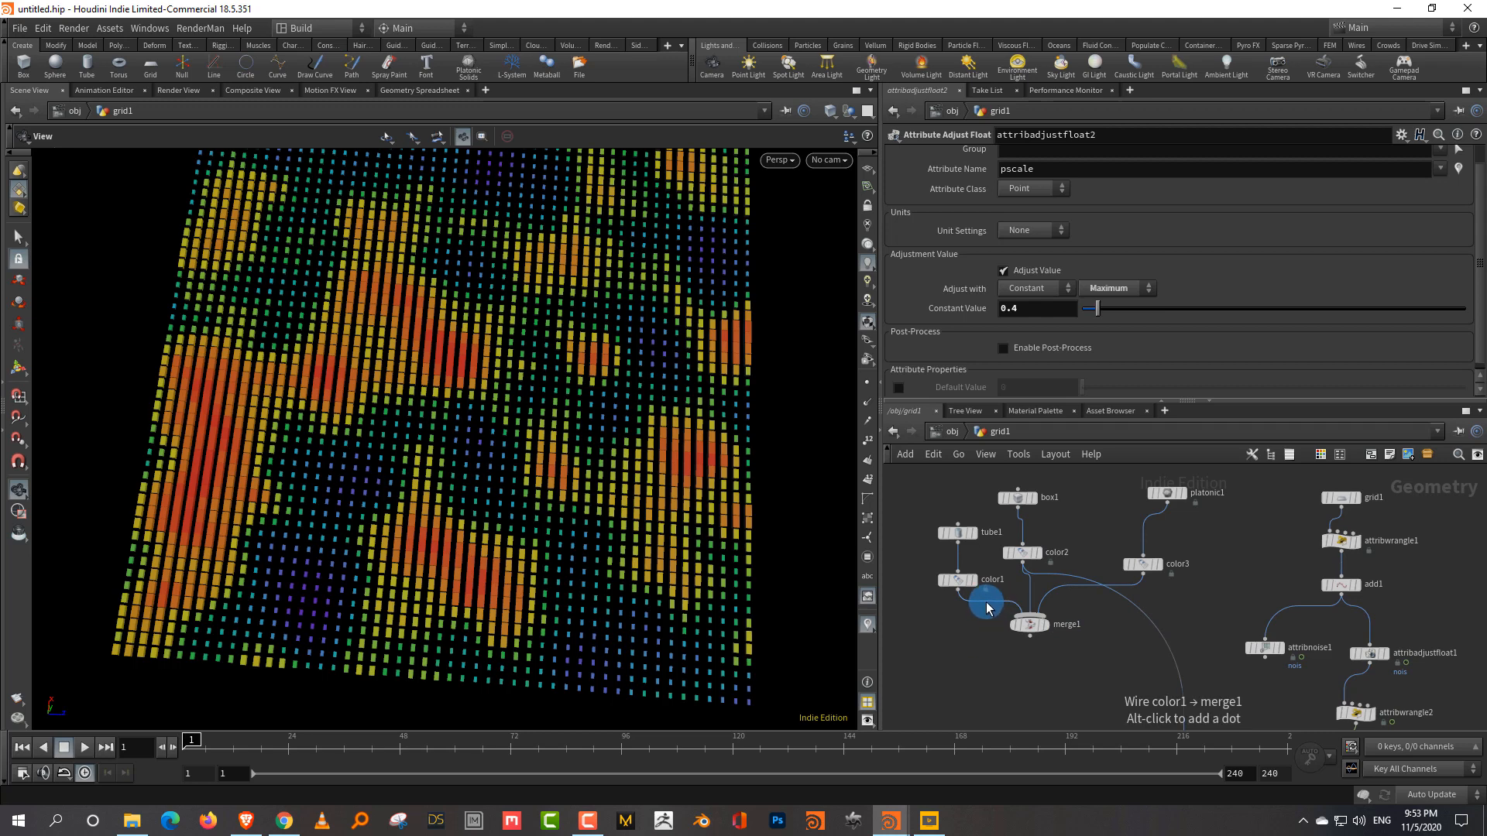
{"action": "left_click_drag", "start_coordinate": [1038, 624], "coordinate": [1044, 653]}
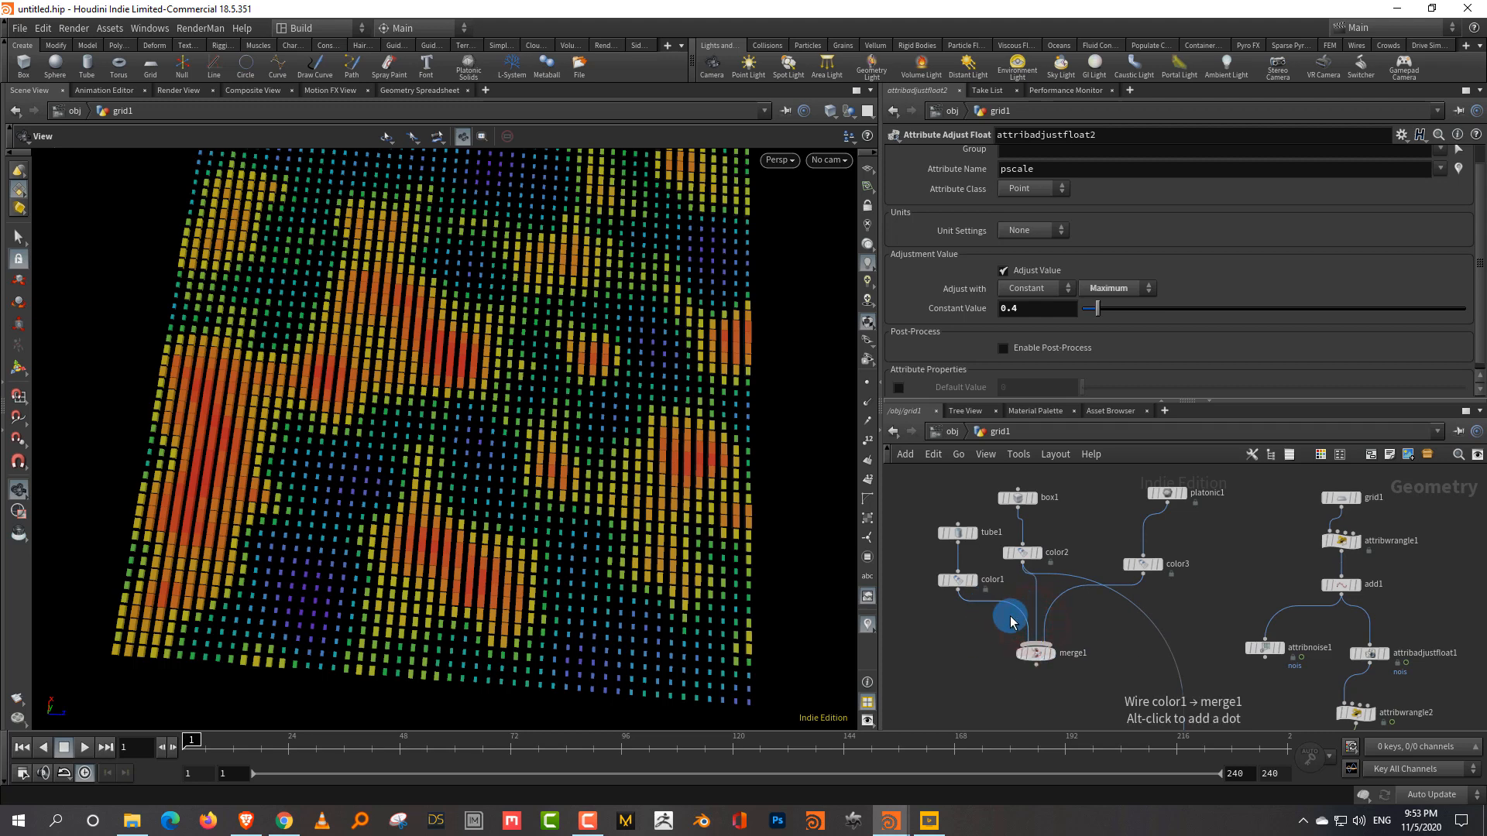
Insert an Attribute Create node between color1 and merge1, name its attribute class, and keep its Value at 0.
{"action": "key", "text": "Tab"}
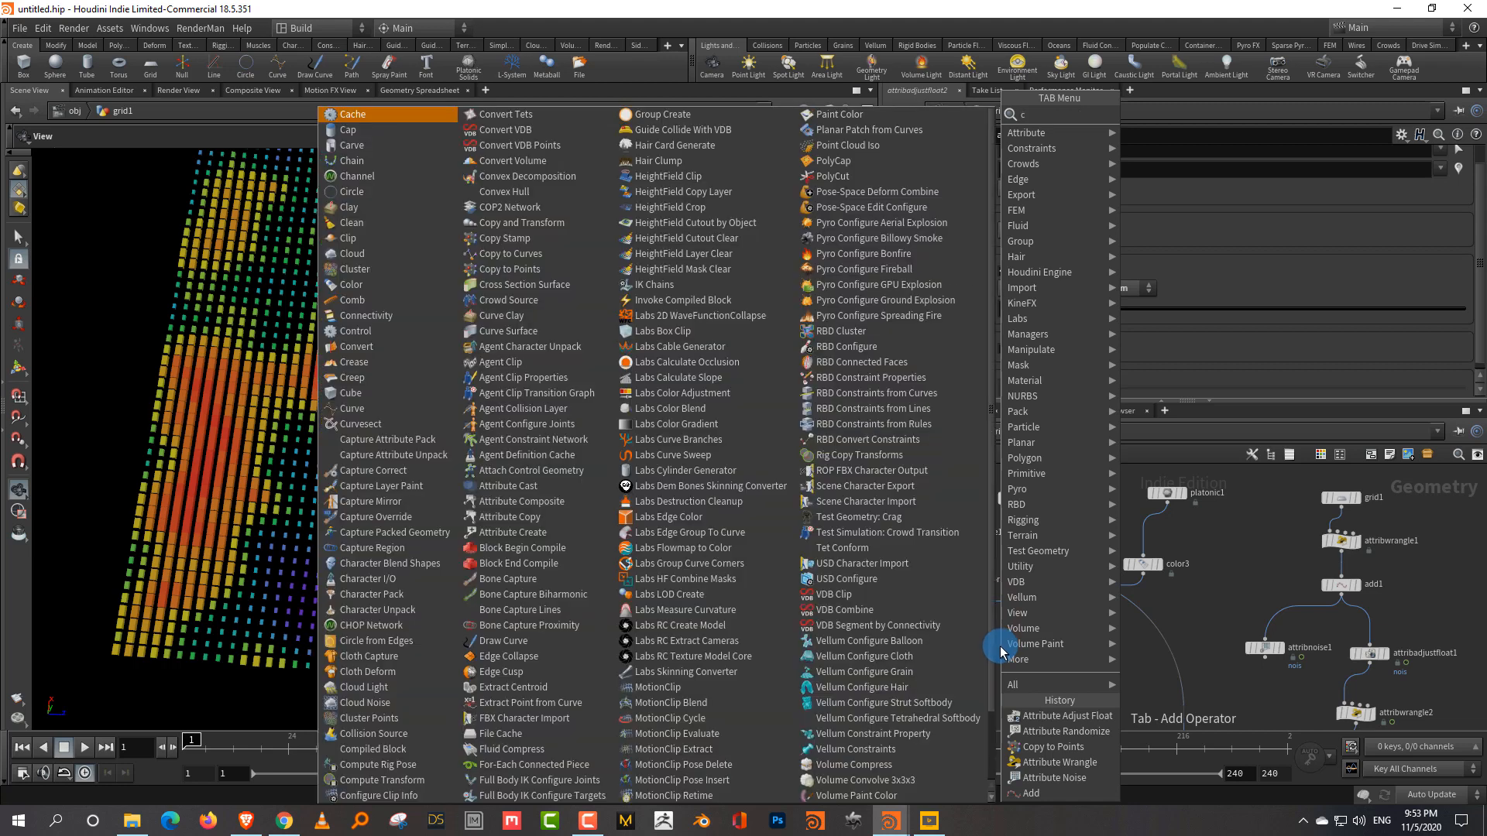
{"action": "type", "text": "crat"}
{"action": "left_click", "coordinate": [1182, 118]}
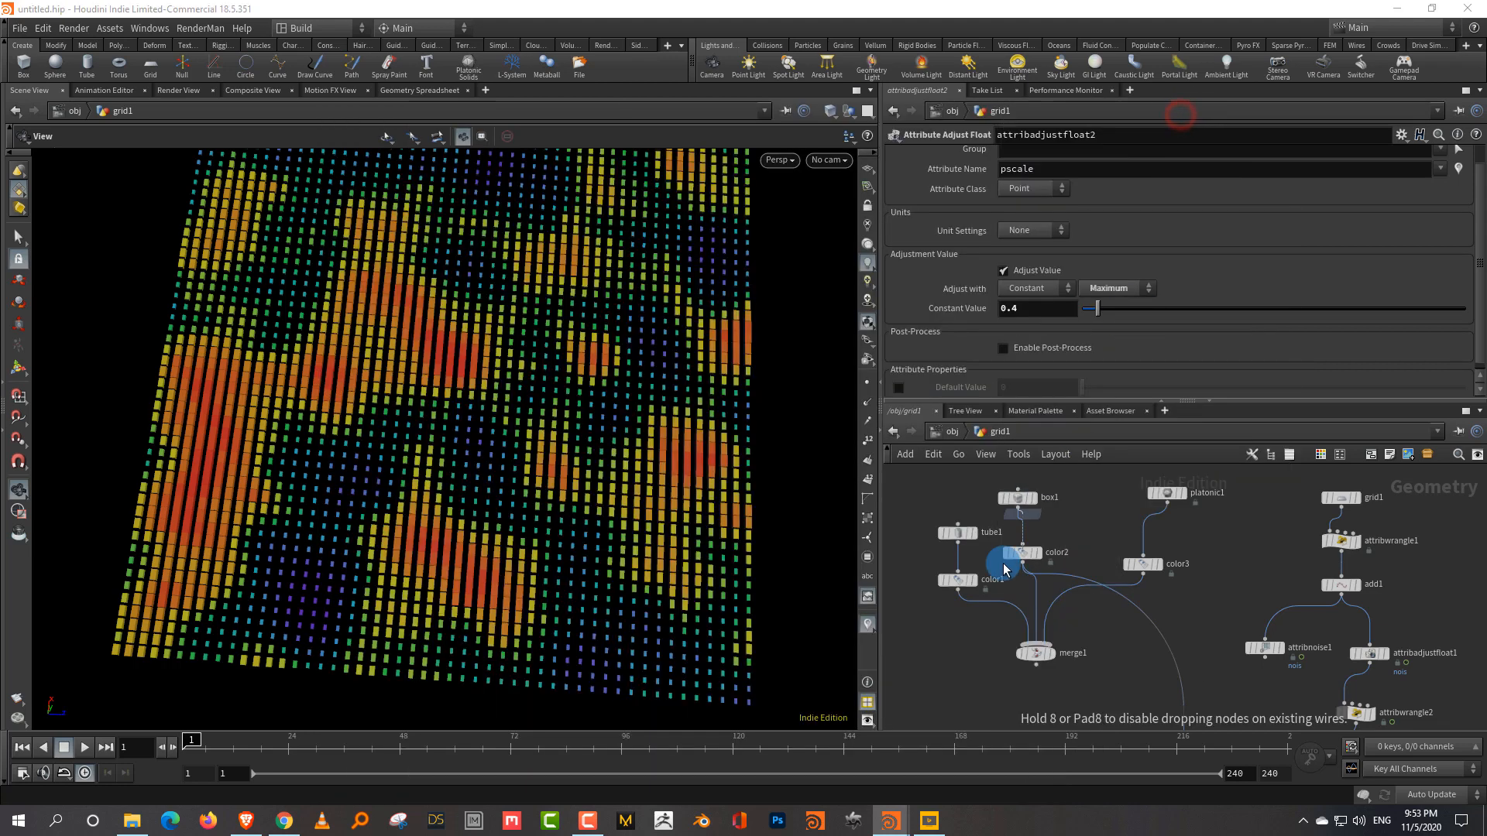
{"action": "left_click", "coordinate": [964, 617]}
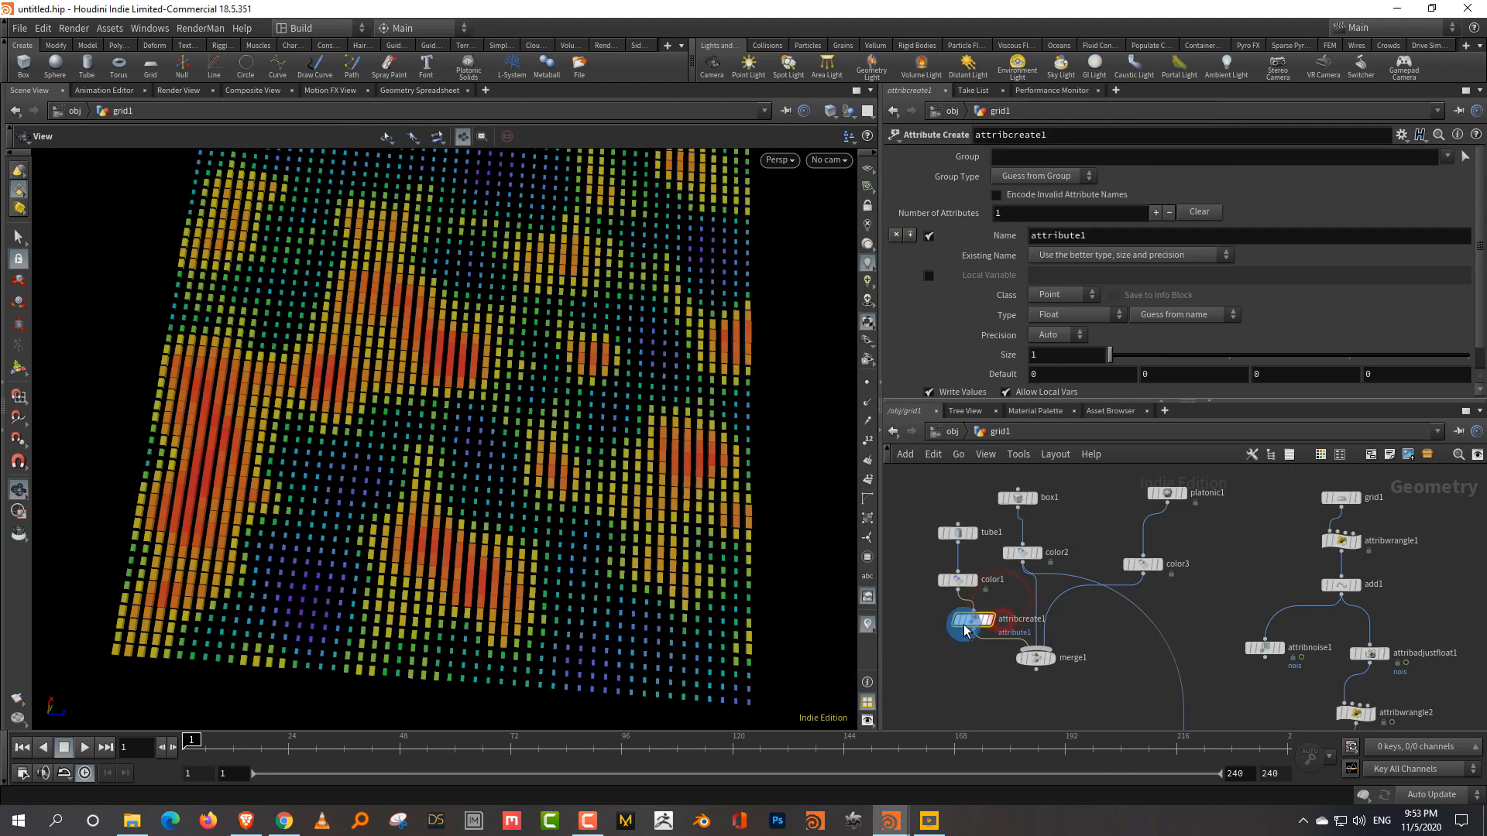
{"action": "double_click", "coordinate": [1080, 237]}
{"action": "type", "text": "class"}
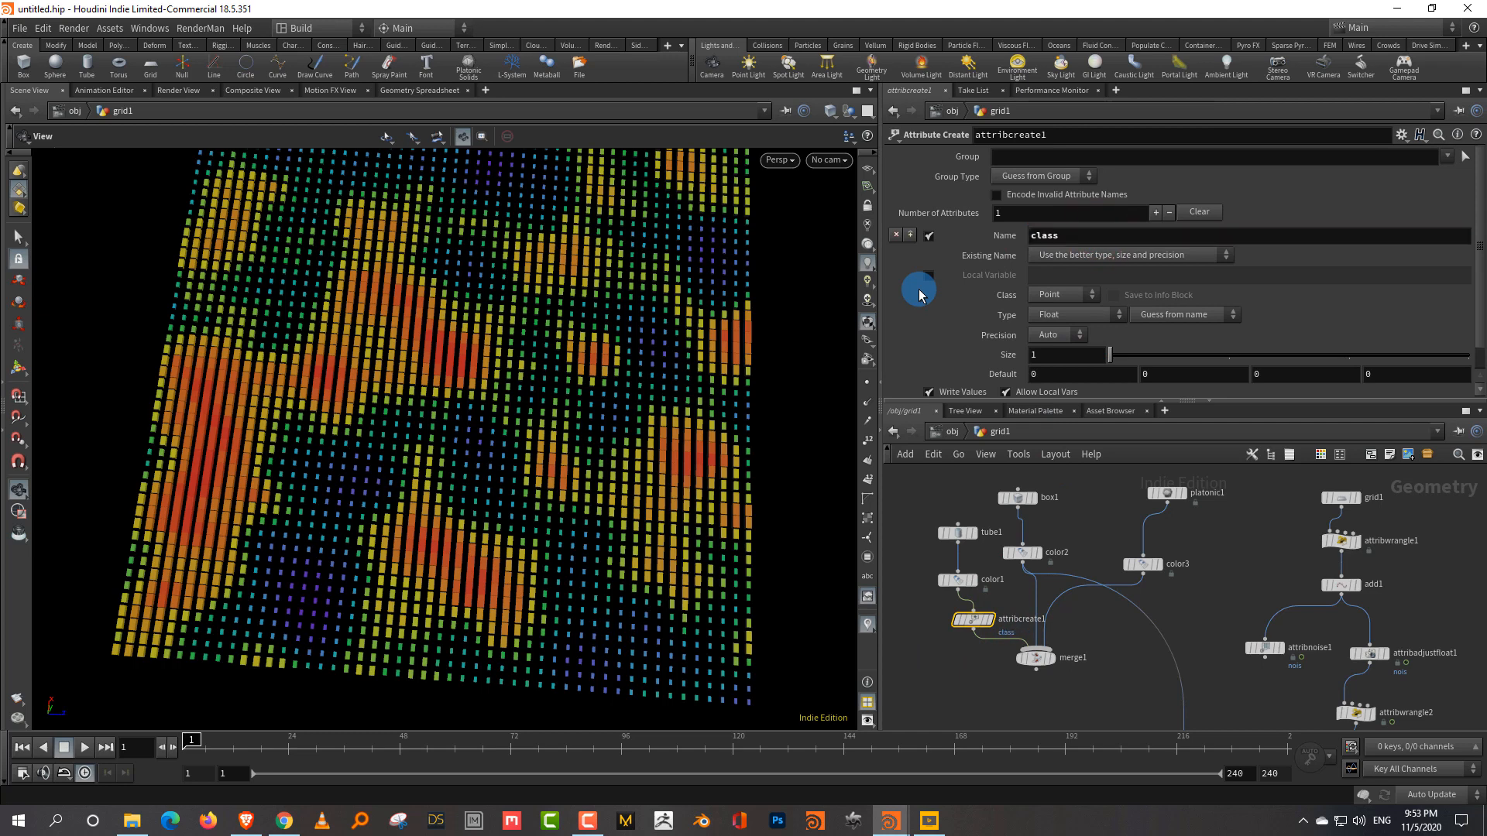
{"action": "left_click_drag", "start_coordinate": [1059, 403], "coordinate": [1057, 488]}
{"action": "left_click", "coordinate": [1039, 411]}
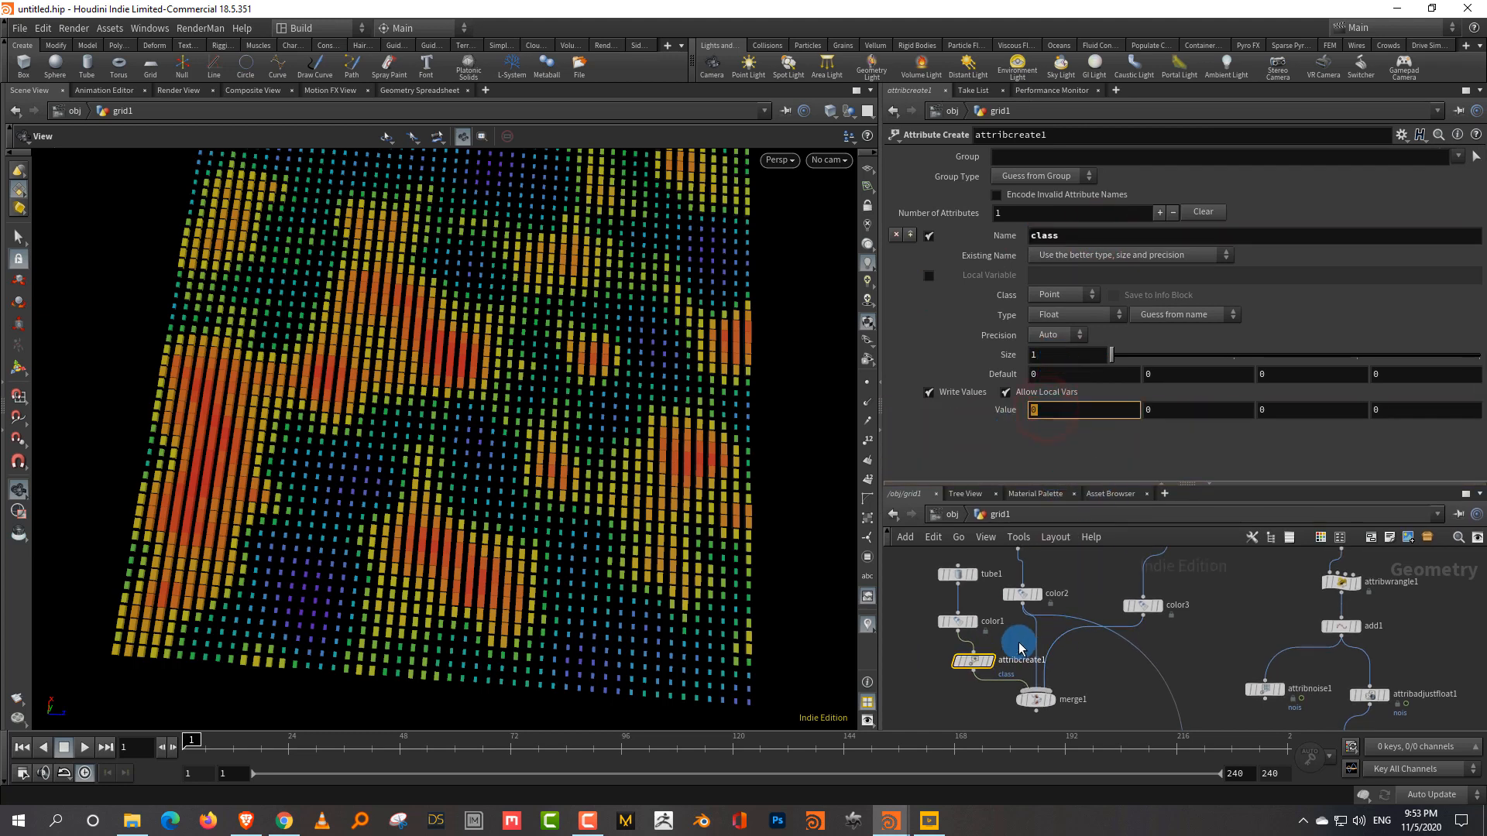
Duplicate the class Attribute Create node into the wire between color2 and merge1 and set its Value to 1.
{"action": "key", "text": "ctrl+c"}
{"action": "key", "text": "ctrl+v"}
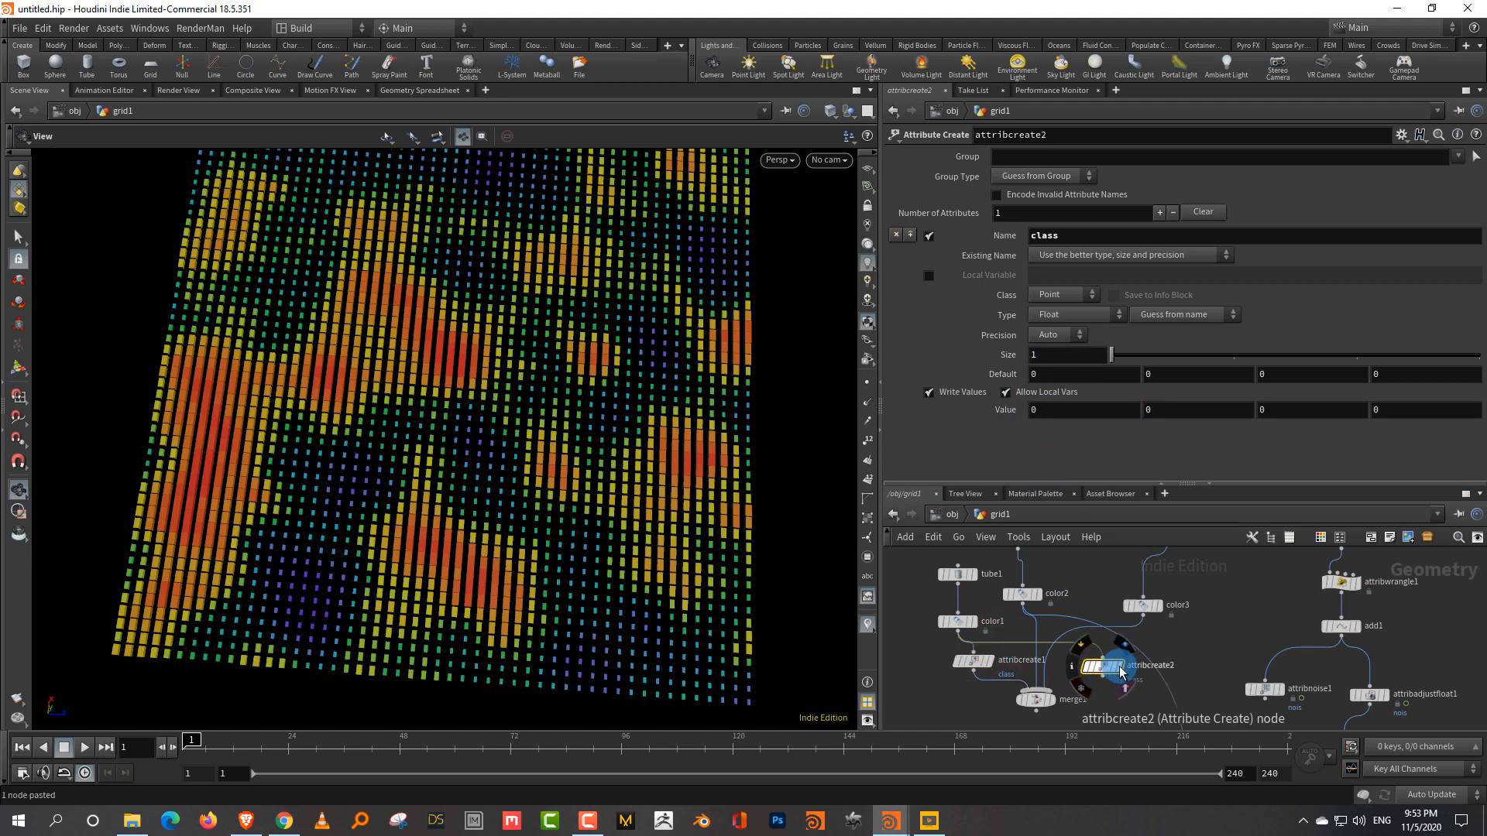
{"action": "left_click_drag", "start_coordinate": [1121, 672], "coordinate": [1044, 645]}
{"action": "left_click", "coordinate": [1025, 424]}
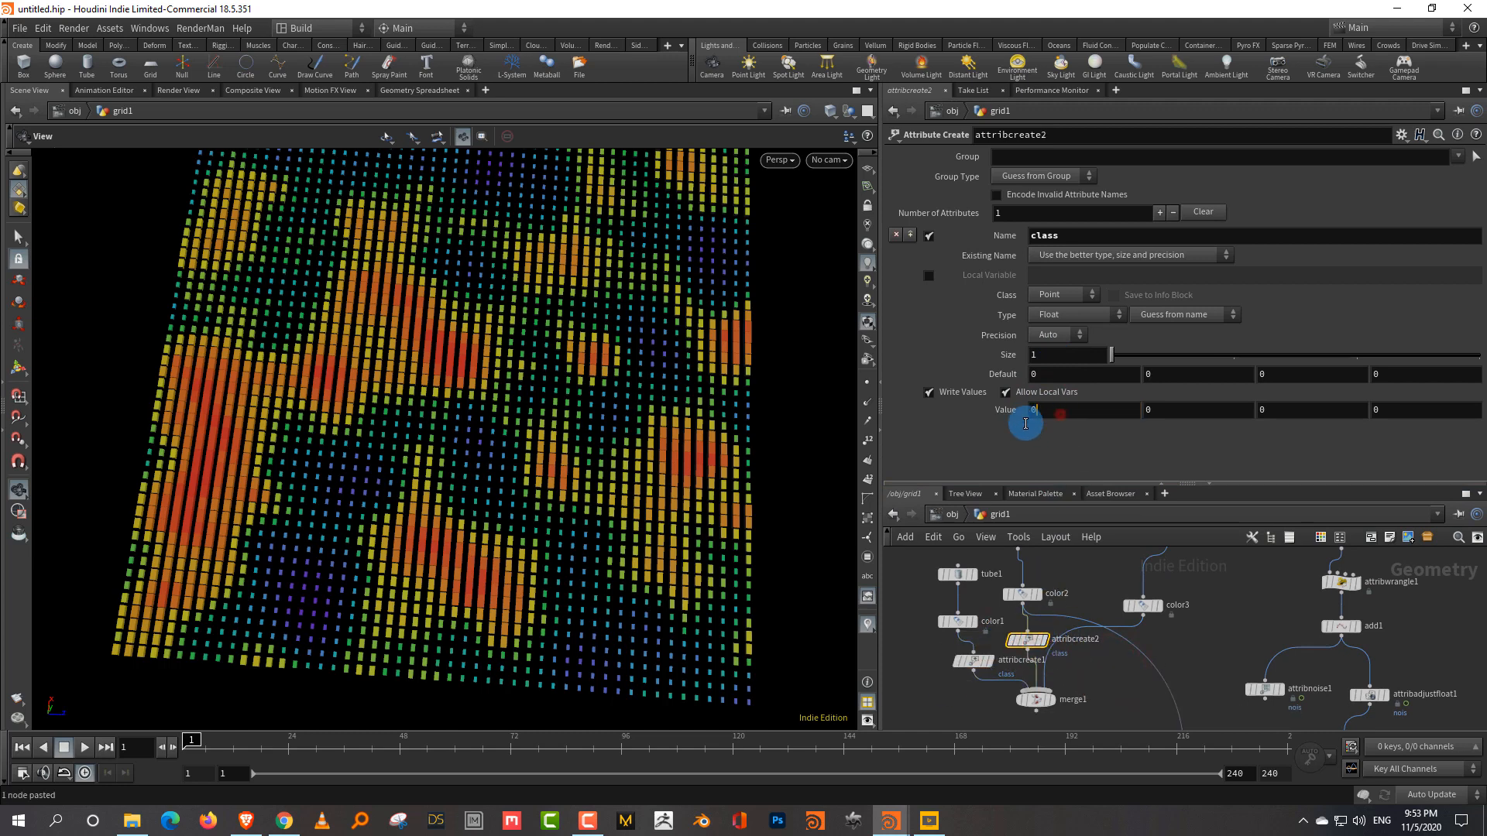
{"action": "type", "text": "1"}
Duplicate attribcreate2 into the wire between color3 and merge1 and set its class Value to 2.
{"action": "left_click", "coordinate": [1026, 635]}
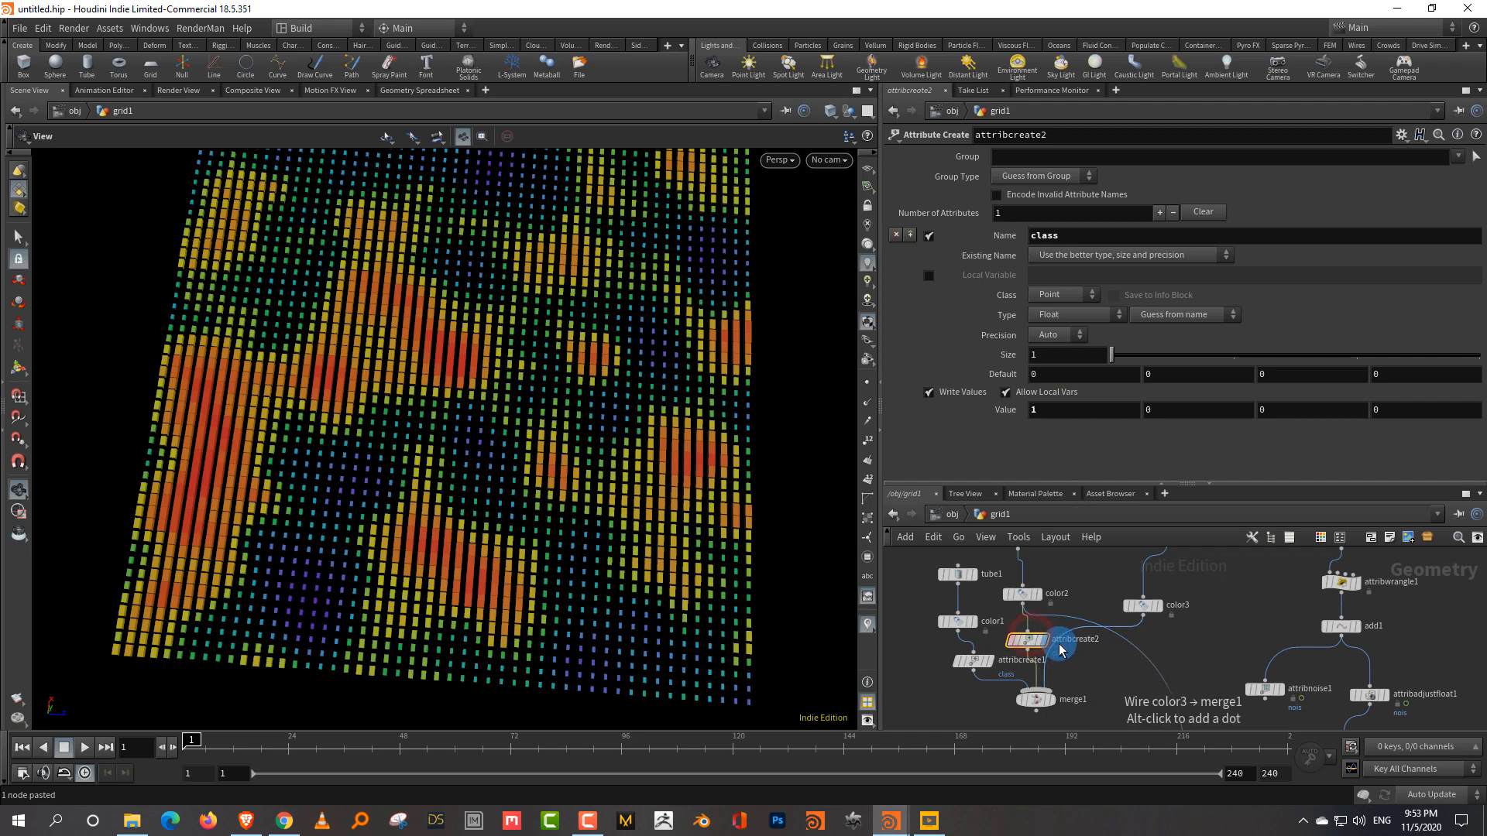
{"action": "key", "text": "ctrl+v"}
{"action": "mouse_move", "coordinate": [1063, 647]}
{"action": "left_mouse_down"}
{"action": "mouse_move", "coordinate": [1079, 617]}
{"action": "mouse_move", "coordinate": [1071, 645]}
{"action": "left_mouse_up"}
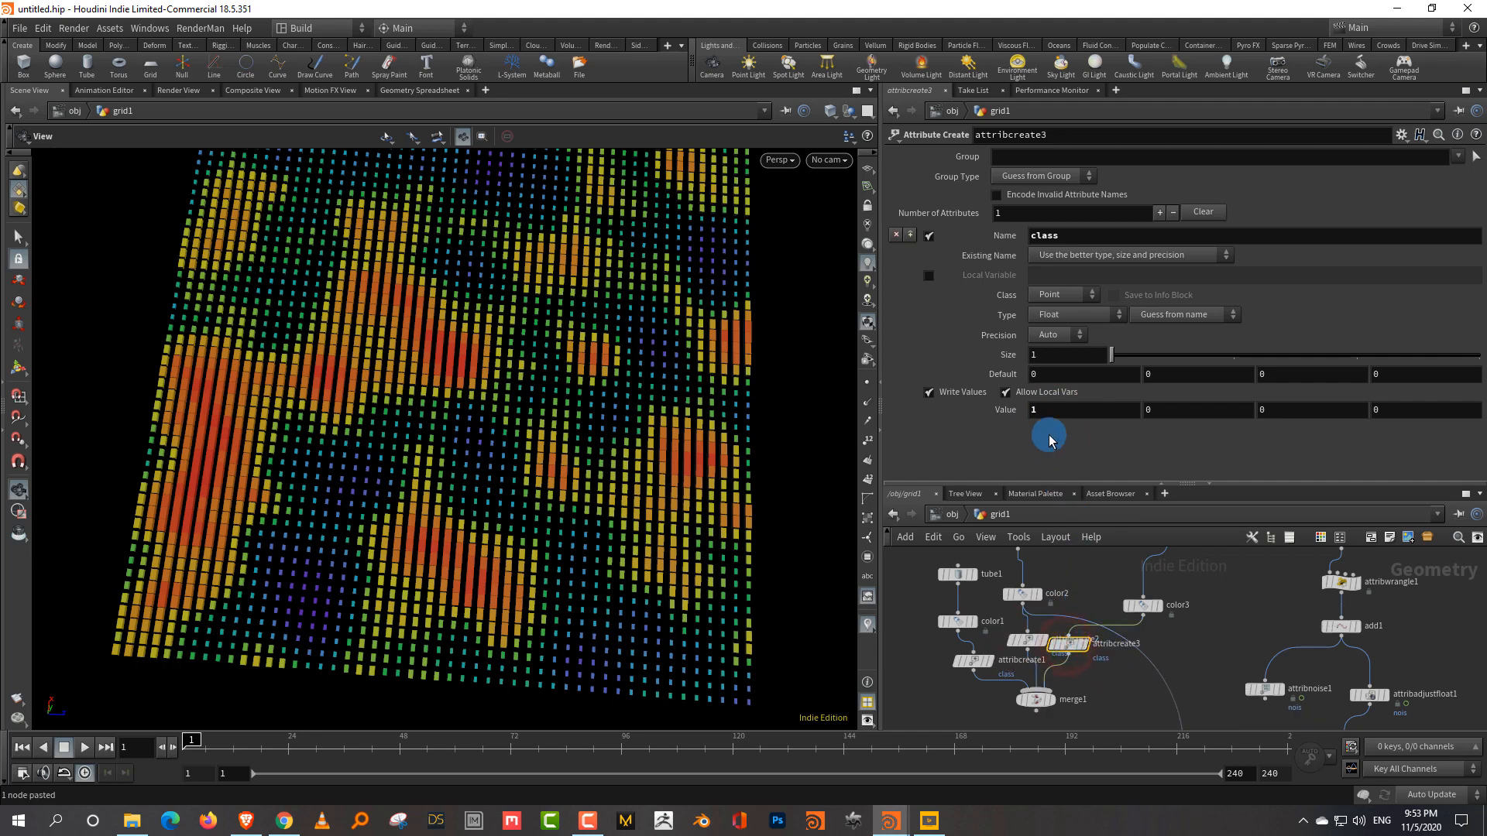
{"action": "left_click", "coordinate": [1047, 409]}
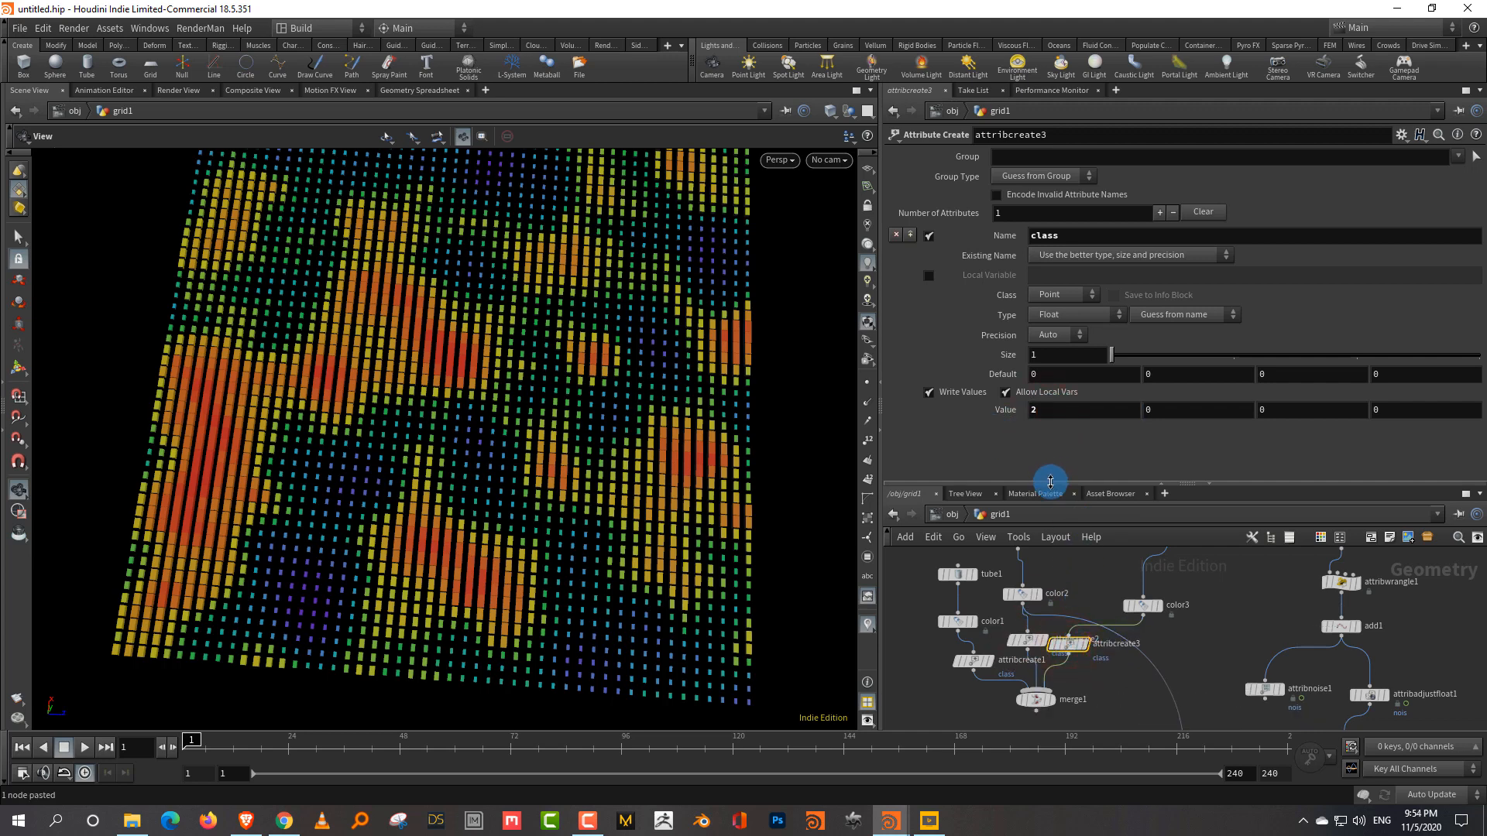
Spread the three Attribute Create nodes apart under their color nodes and move merge1 further below them.
{"action": "left_click_drag", "start_coordinate": [1086, 485], "coordinate": [1085, 423]}
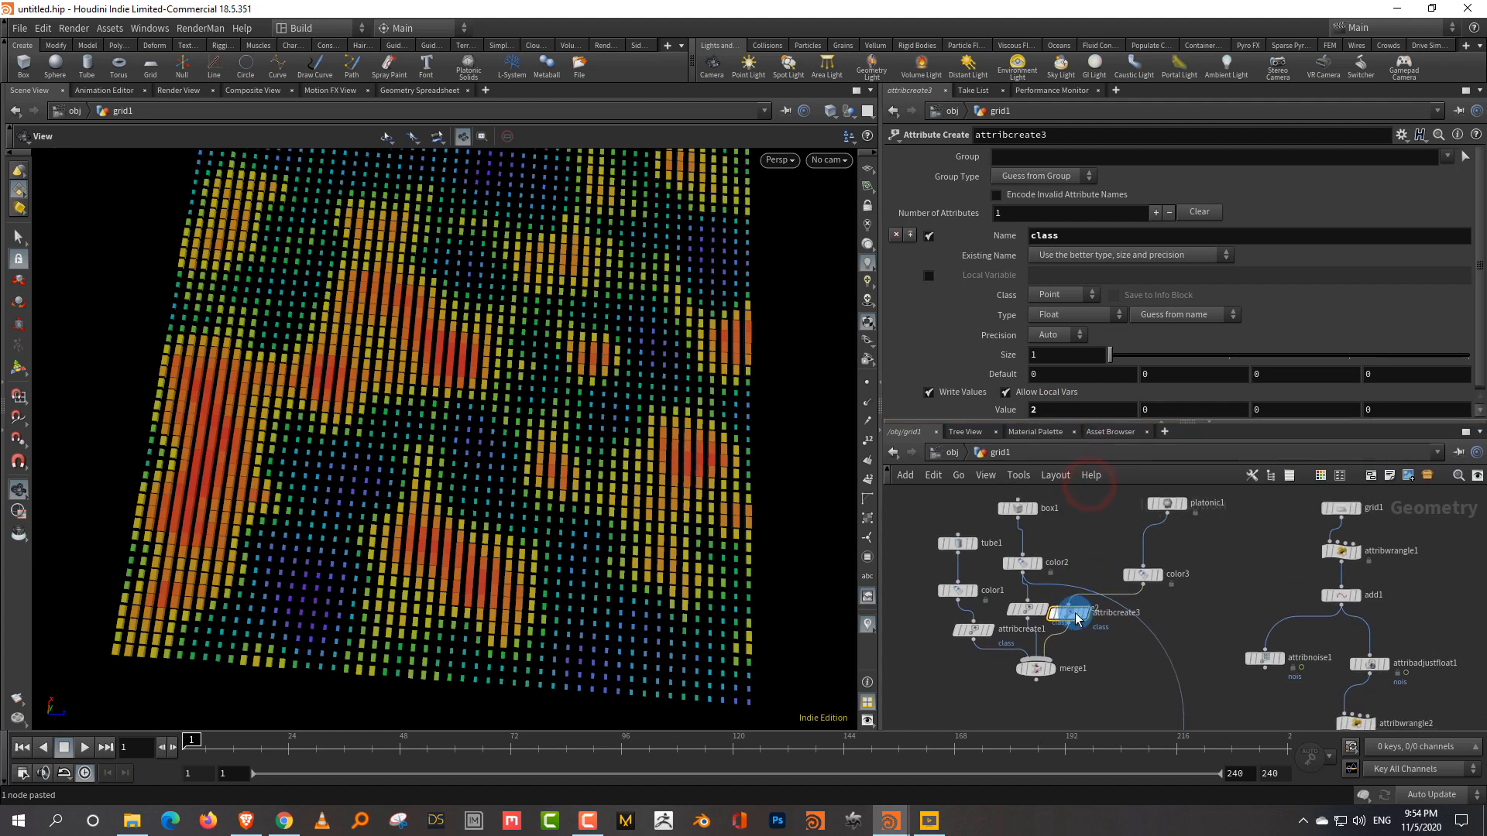
{"action": "left_click_drag", "start_coordinate": [1071, 615], "coordinate": [951, 634]}
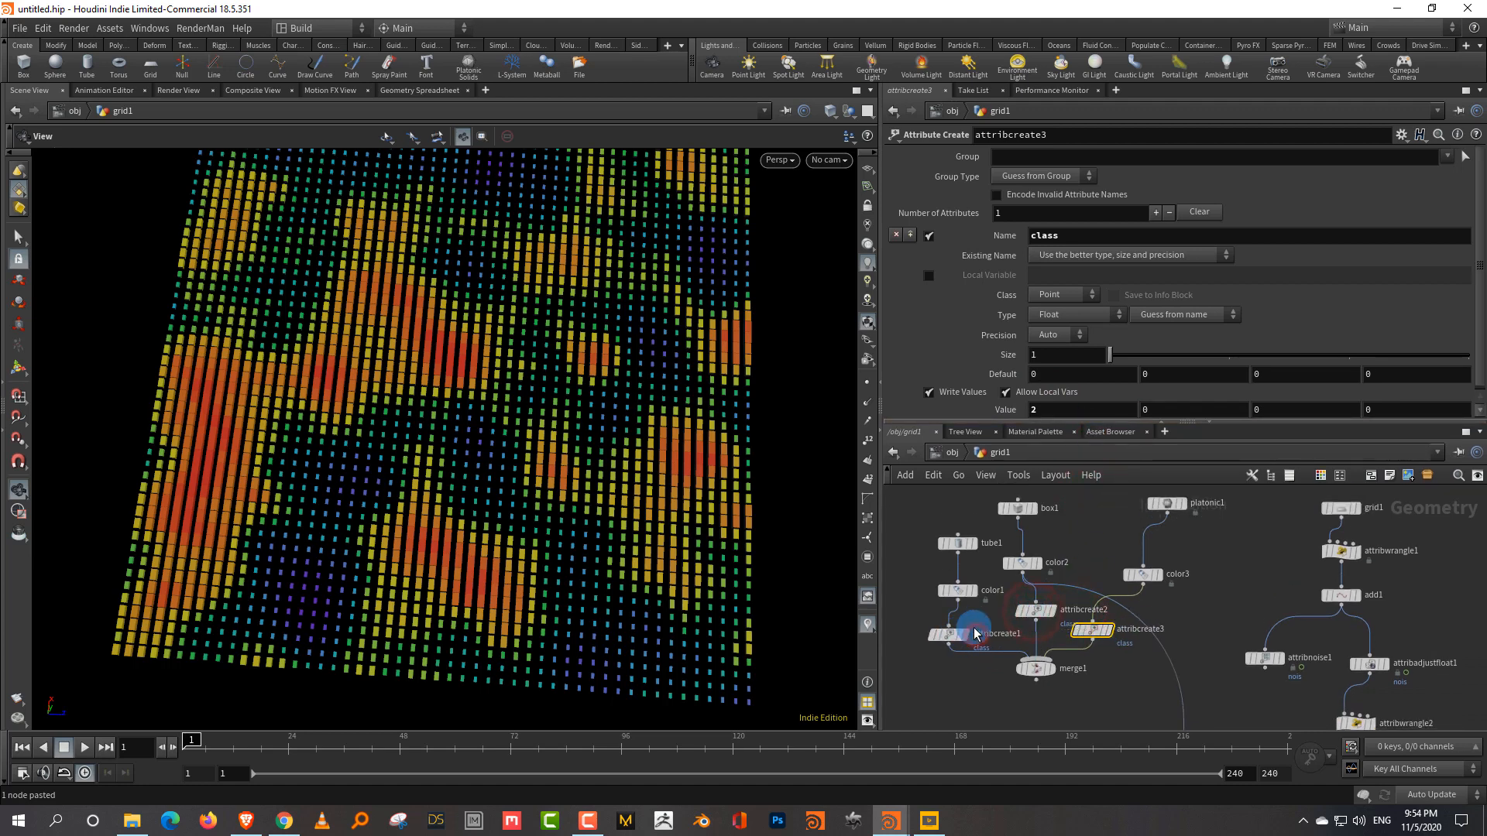
{"action": "left_click_drag", "start_coordinate": [957, 547], "coordinate": [967, 628]}
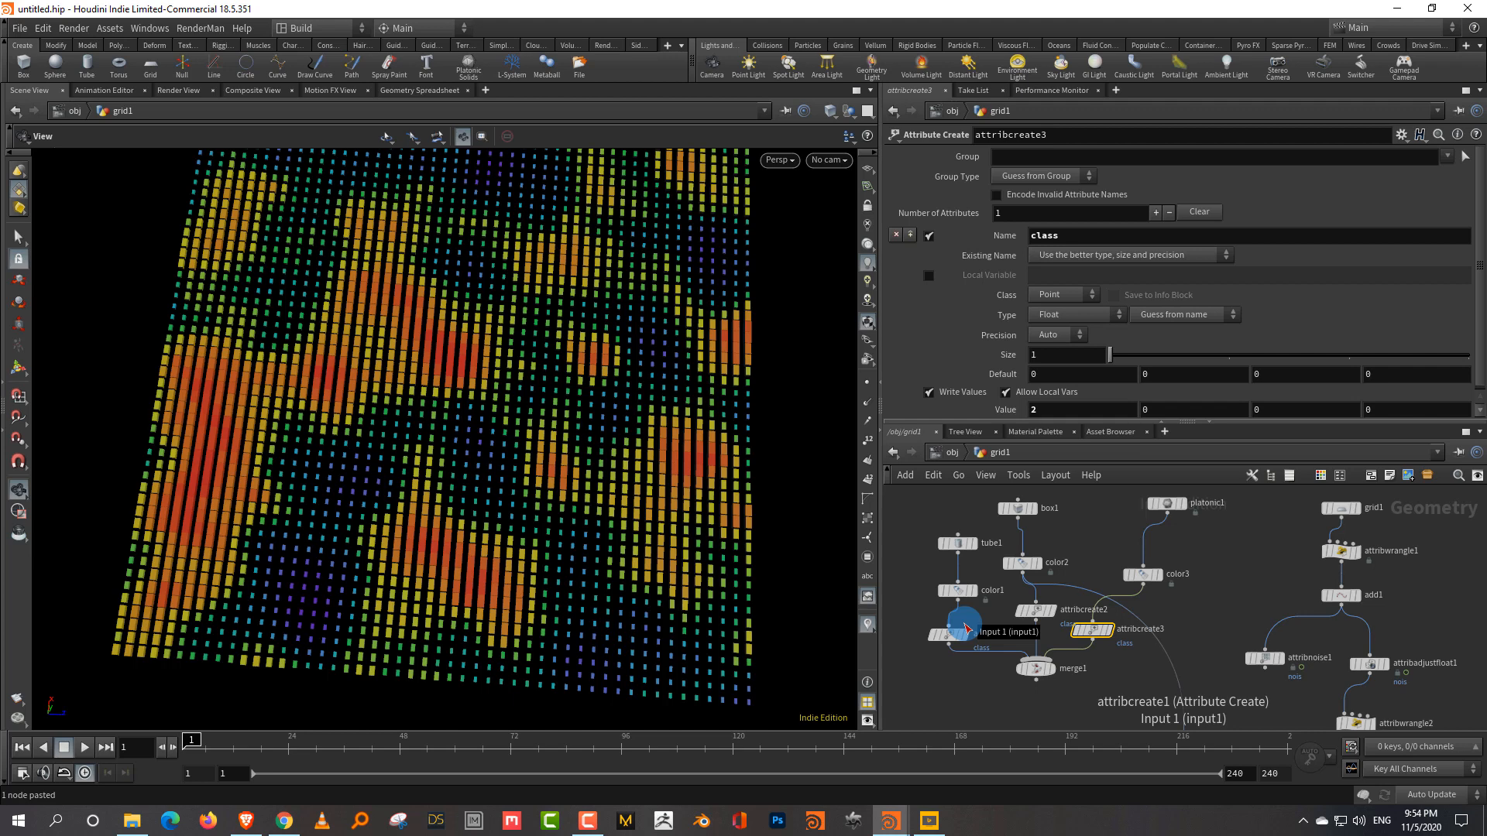
{"action": "left_click_drag", "start_coordinate": [910, 616], "coordinate": [1119, 642]}
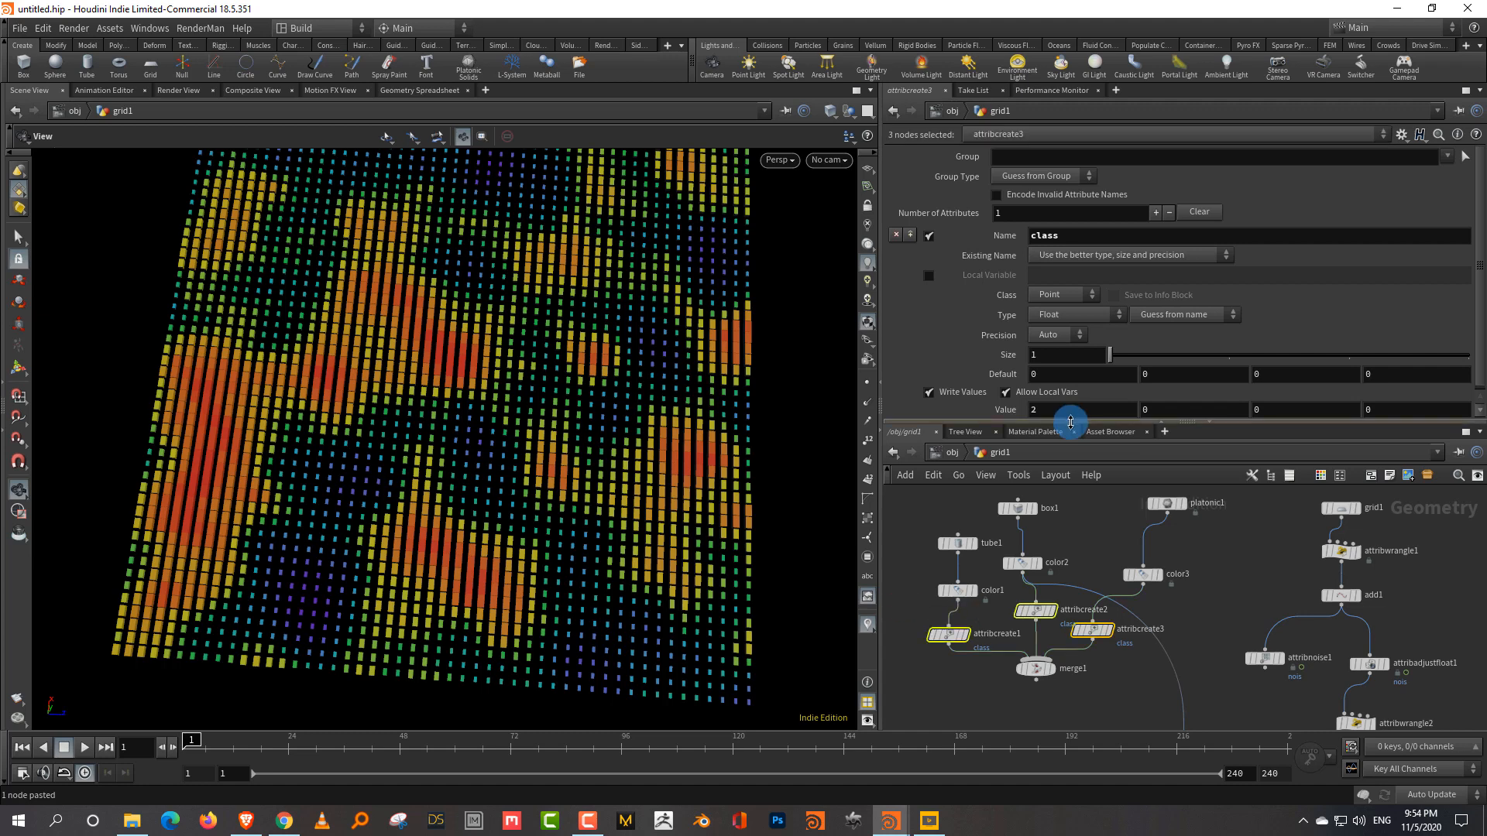
{"action": "left_click_drag", "start_coordinate": [1069, 422], "coordinate": [1077, 320]}
{"action": "middle_click_drag", "start_coordinate": [1103, 630], "coordinate": [1099, 598]}
{"action": "left_click_drag", "start_coordinate": [1035, 587], "coordinate": [1039, 629]}
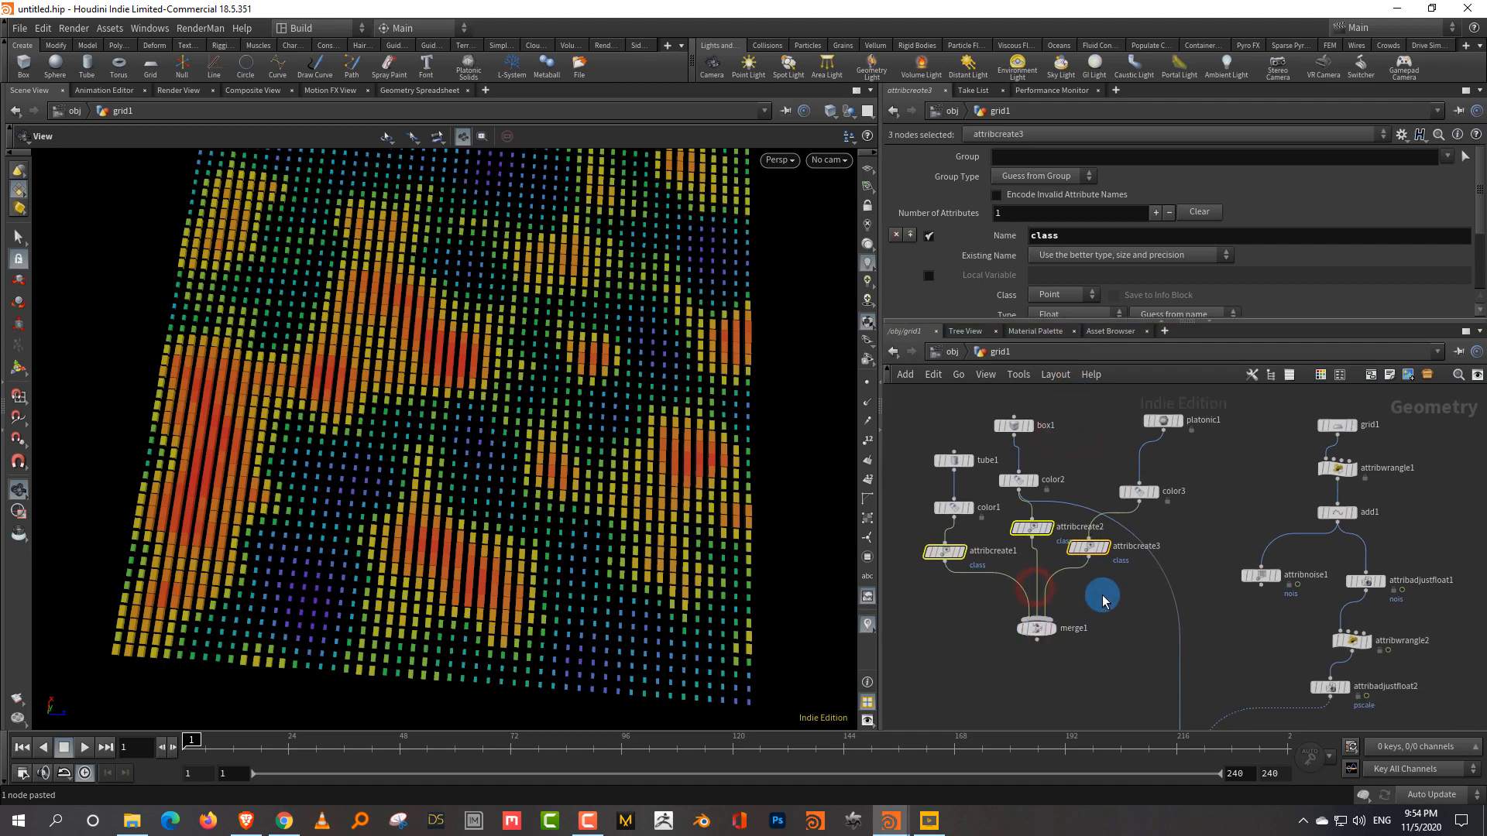
{"action": "left_click", "coordinate": [1102, 593]}
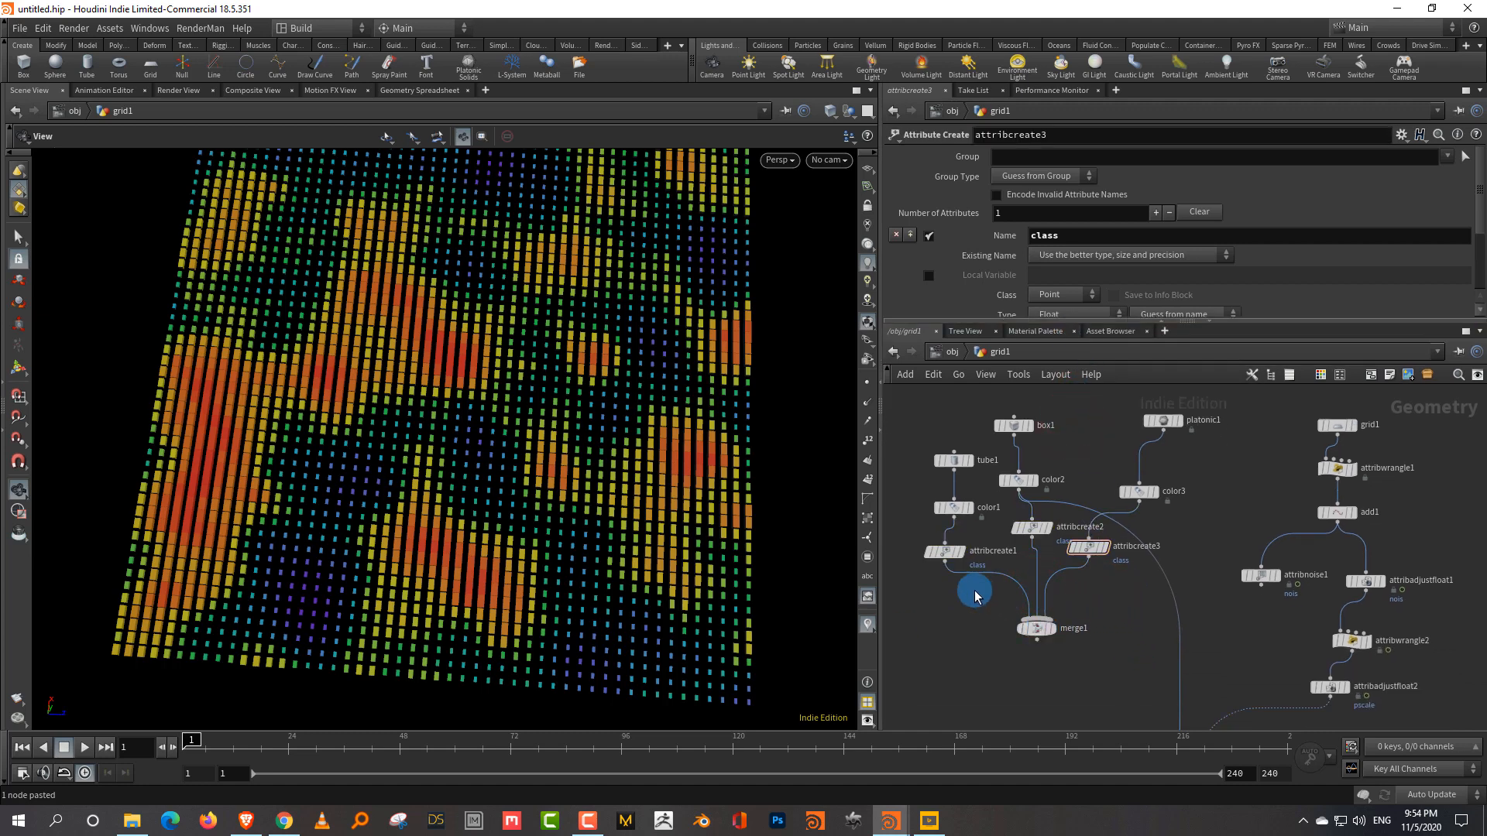
Bypass the three Attribute Create nodes and place a Connectivity node beneath merge1.
{"action": "left_click_drag", "start_coordinate": [926, 591], "coordinate": [1085, 531]}
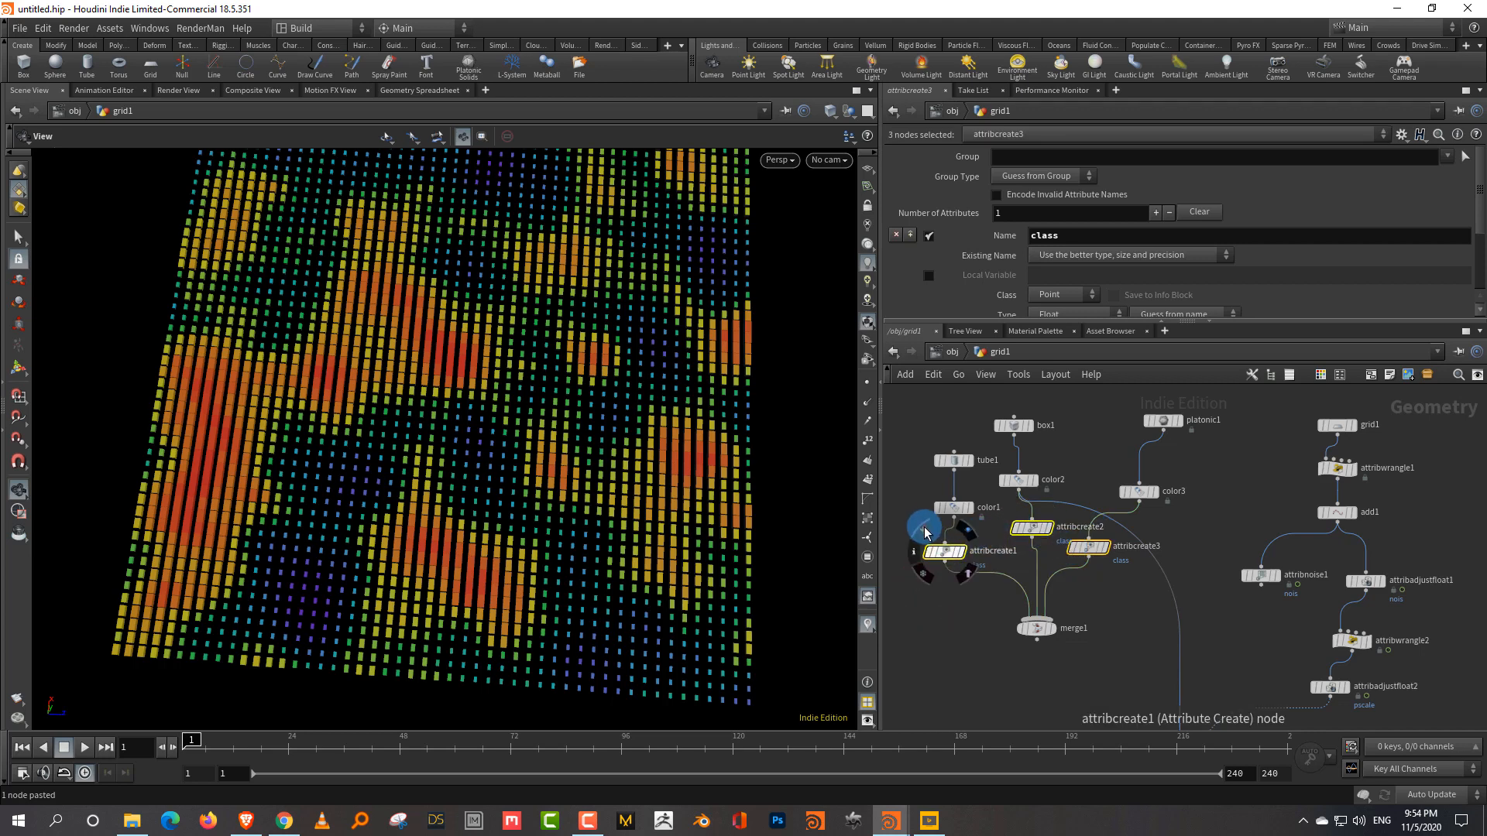
{"action": "right_click", "coordinate": [1040, 641]}
{"action": "type", "text": "connec"}
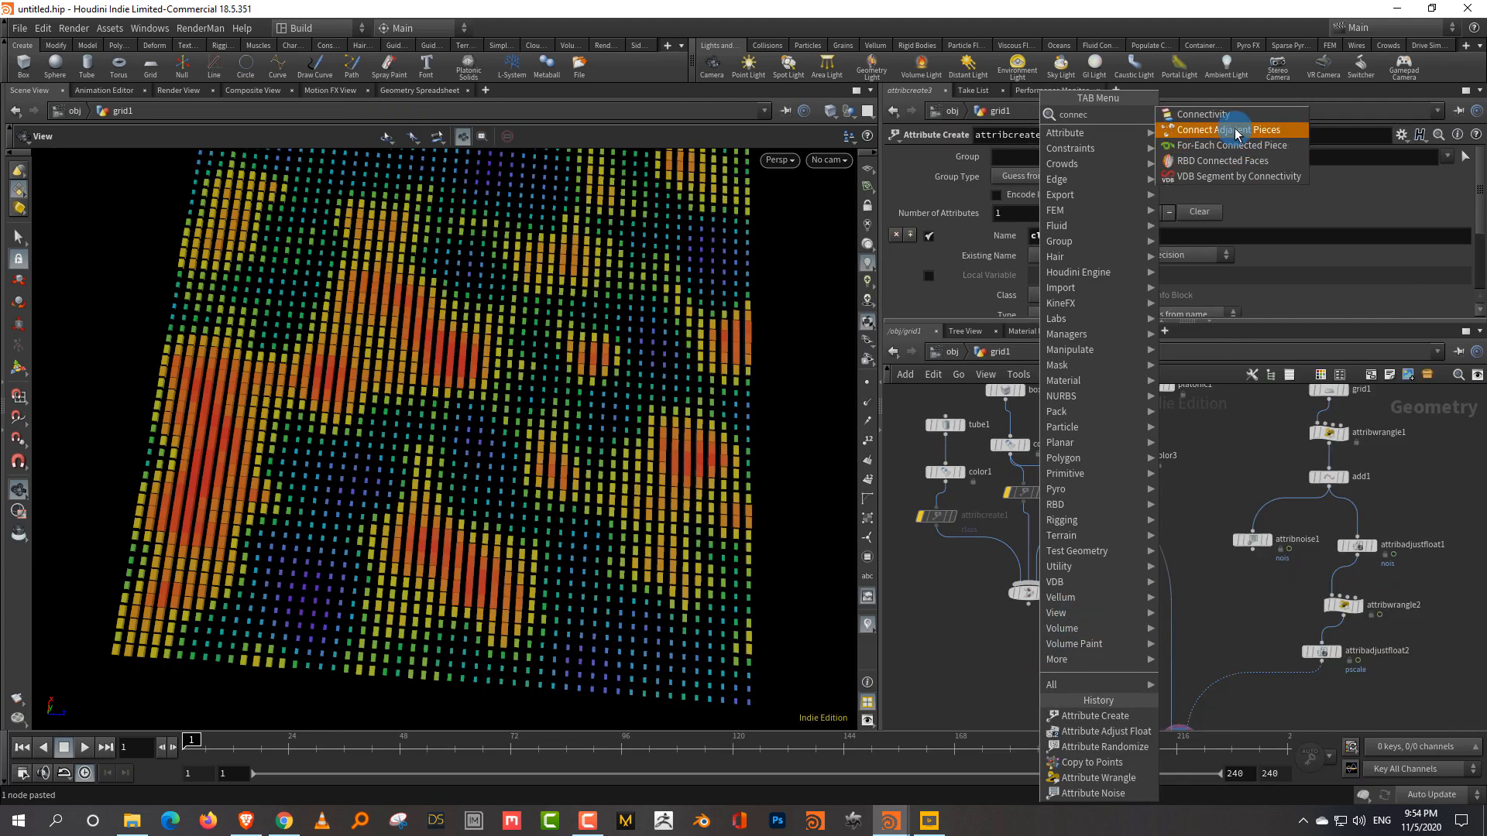
{"action": "left_click", "coordinate": [1203, 114]}
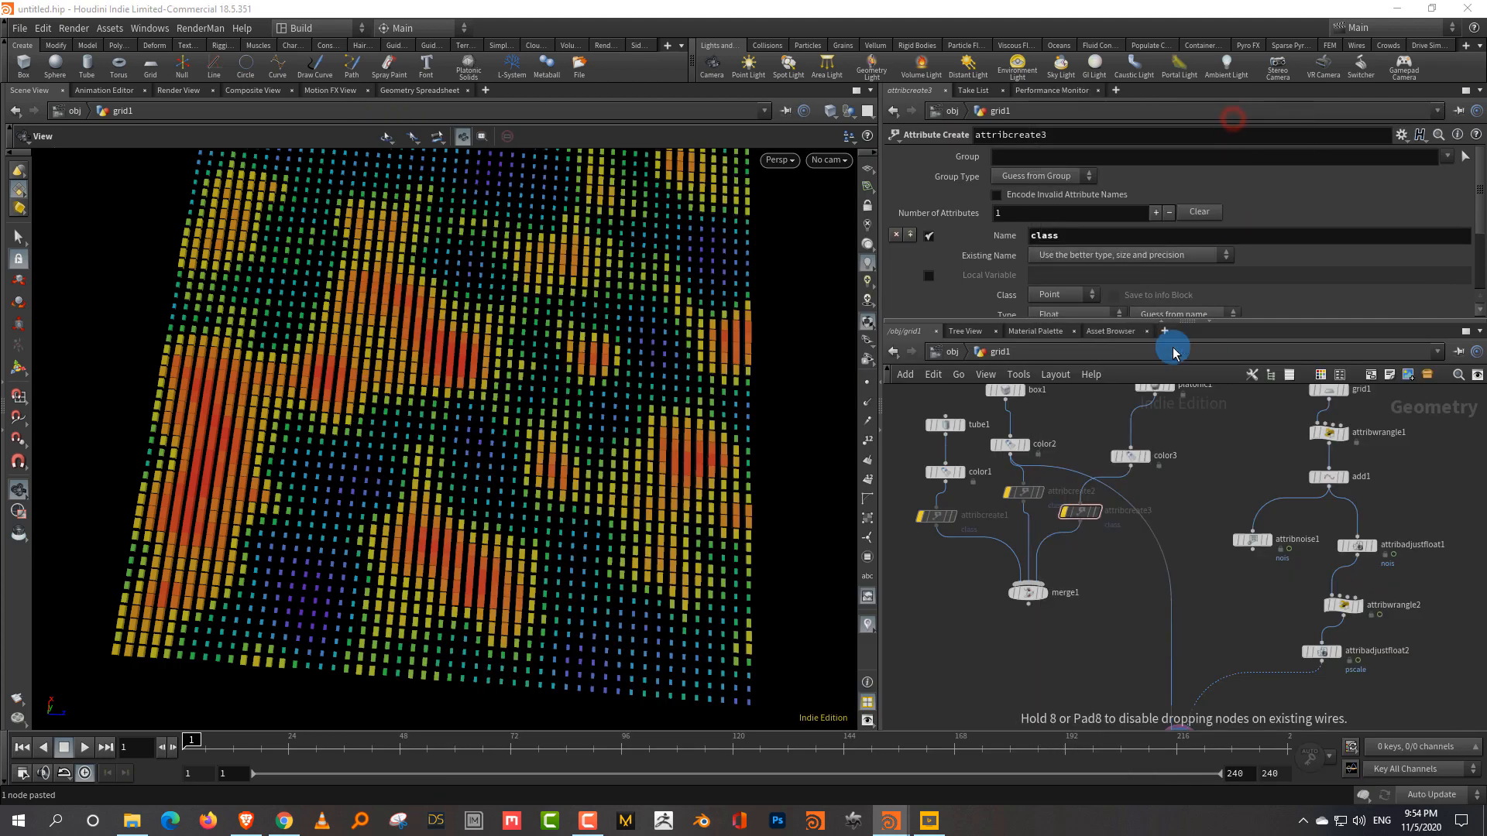
{"action": "left_click", "coordinate": [1050, 657]}
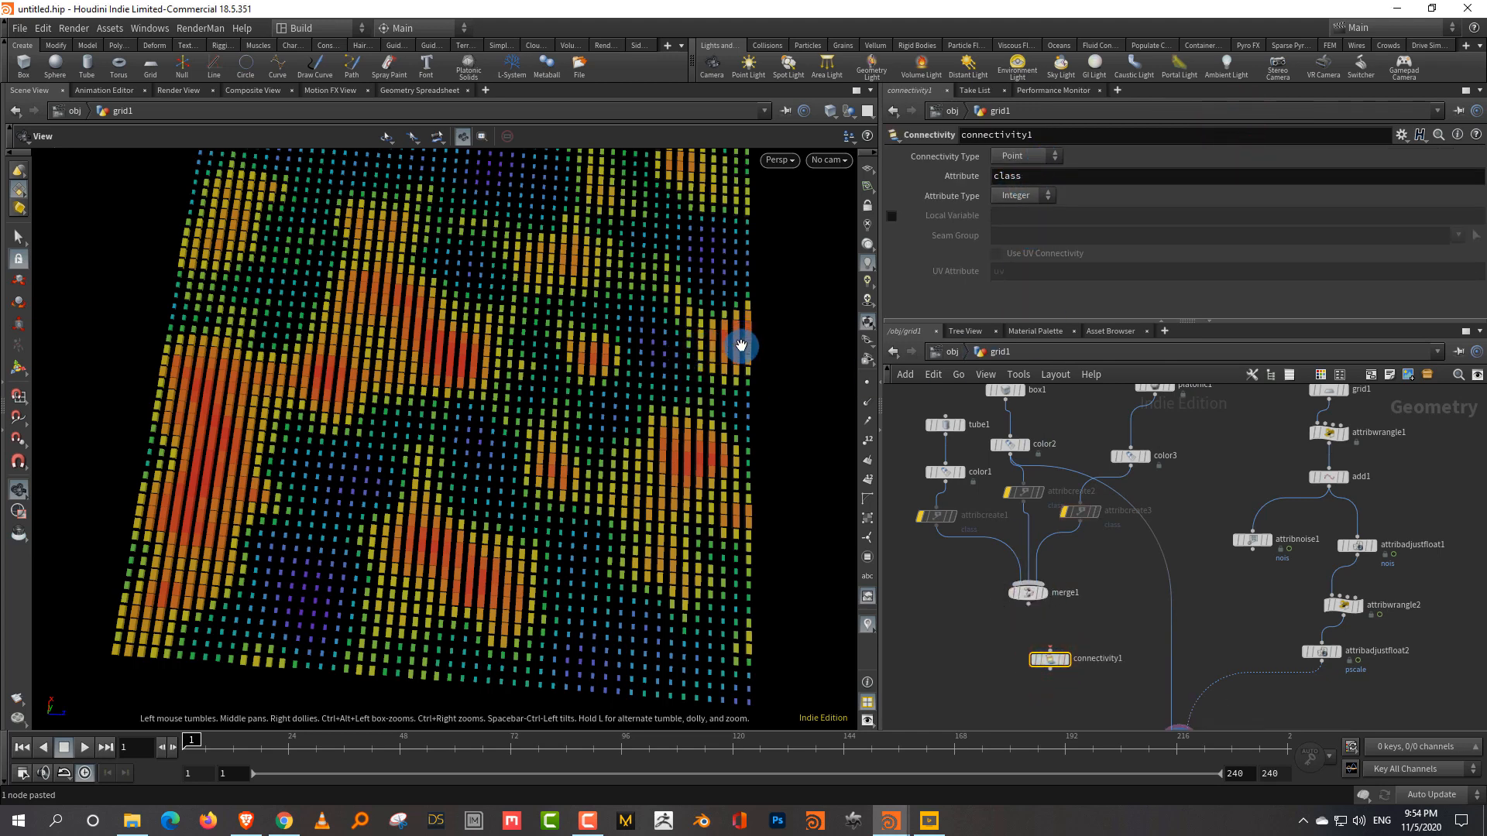
Wire merge1 into connectivity1 and make connectivity1 the displayed node.
{"action": "left_click", "coordinate": [1041, 594]}
{"action": "left_click_drag", "start_coordinate": [1028, 606], "coordinate": [1058, 662]}
{"action": "left_click", "coordinate": [1066, 660]}
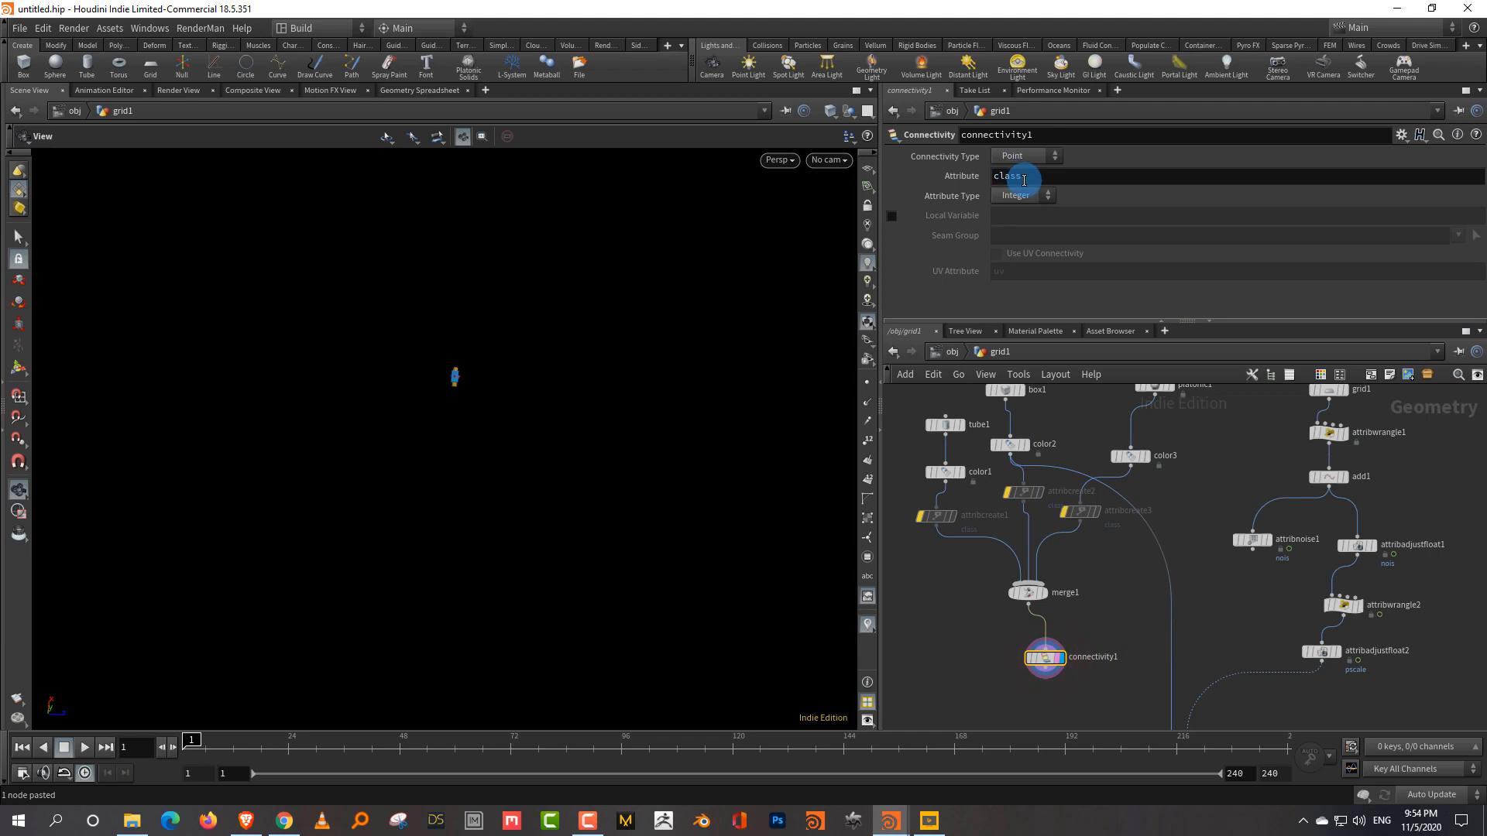
Compare the attribute name on attribcreate1 with the one on connectivity1.
{"action": "left_click_drag", "start_coordinate": [889, 498], "coordinate": [946, 542]}
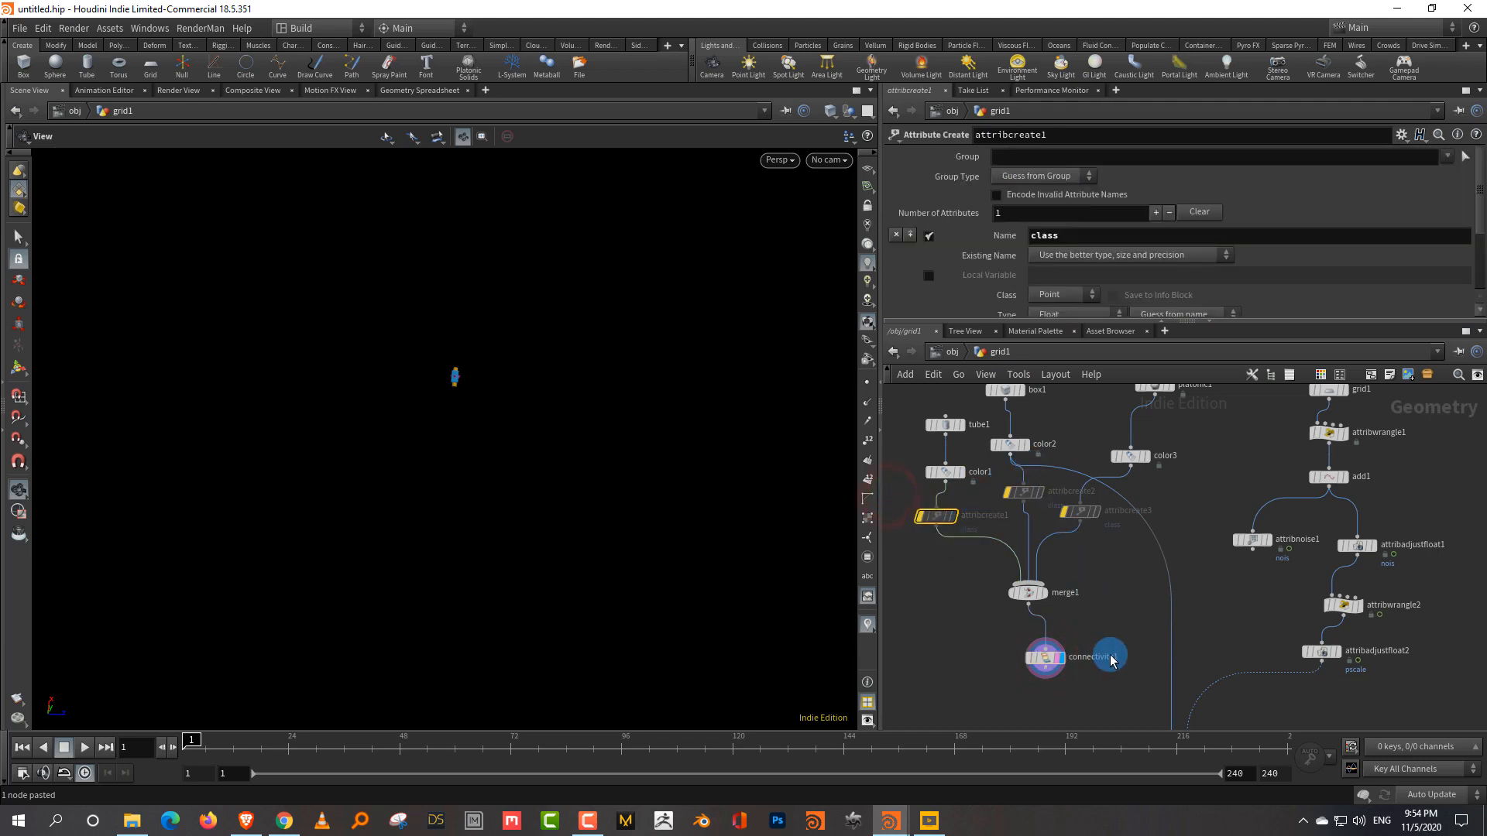
{"action": "left_click", "coordinate": [1043, 679]}
{"action": "left_click", "coordinate": [1027, 178]}
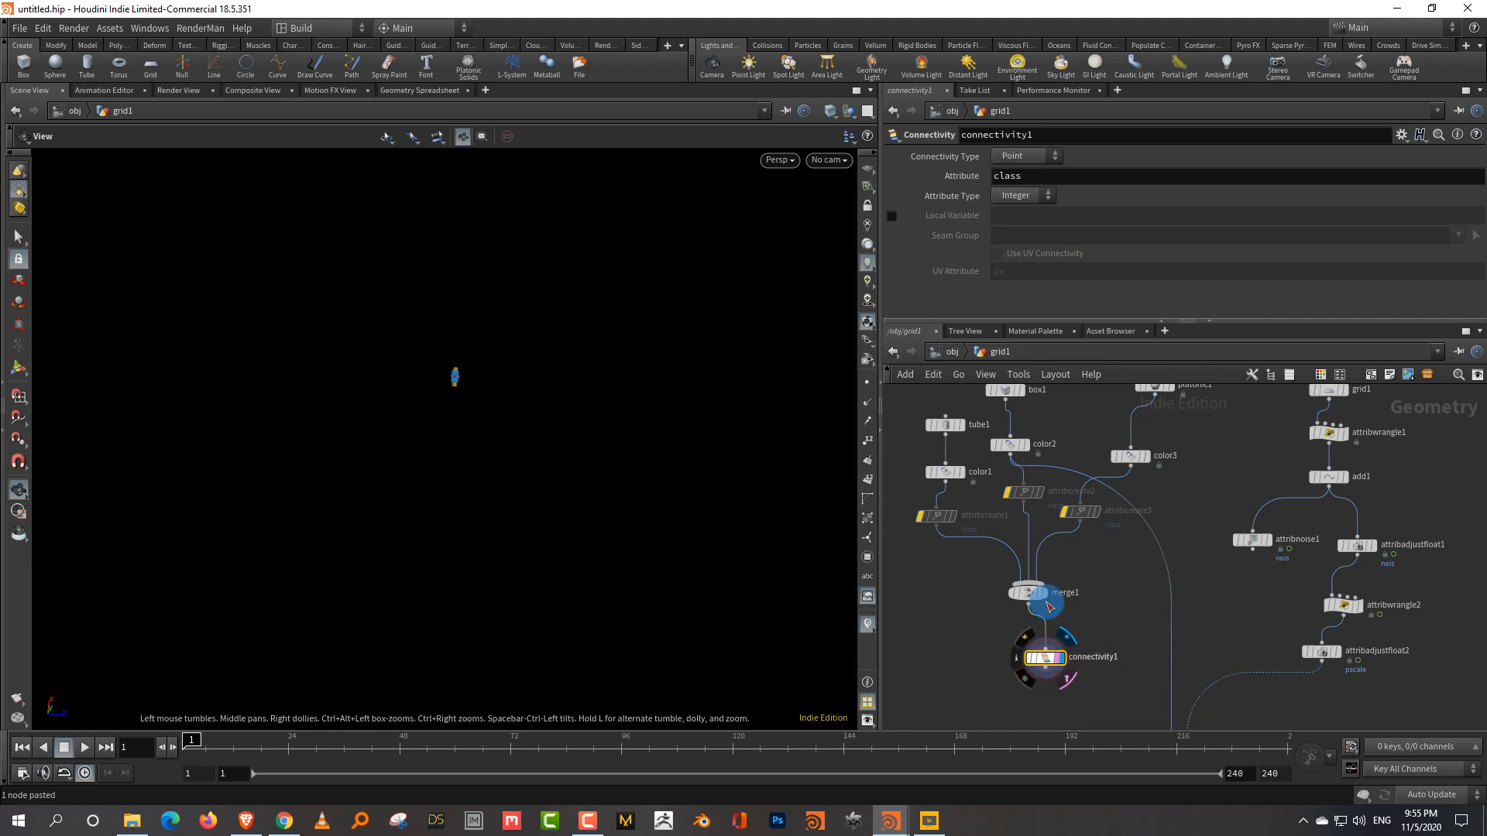
{"action": "left_click", "coordinate": [1016, 174]}
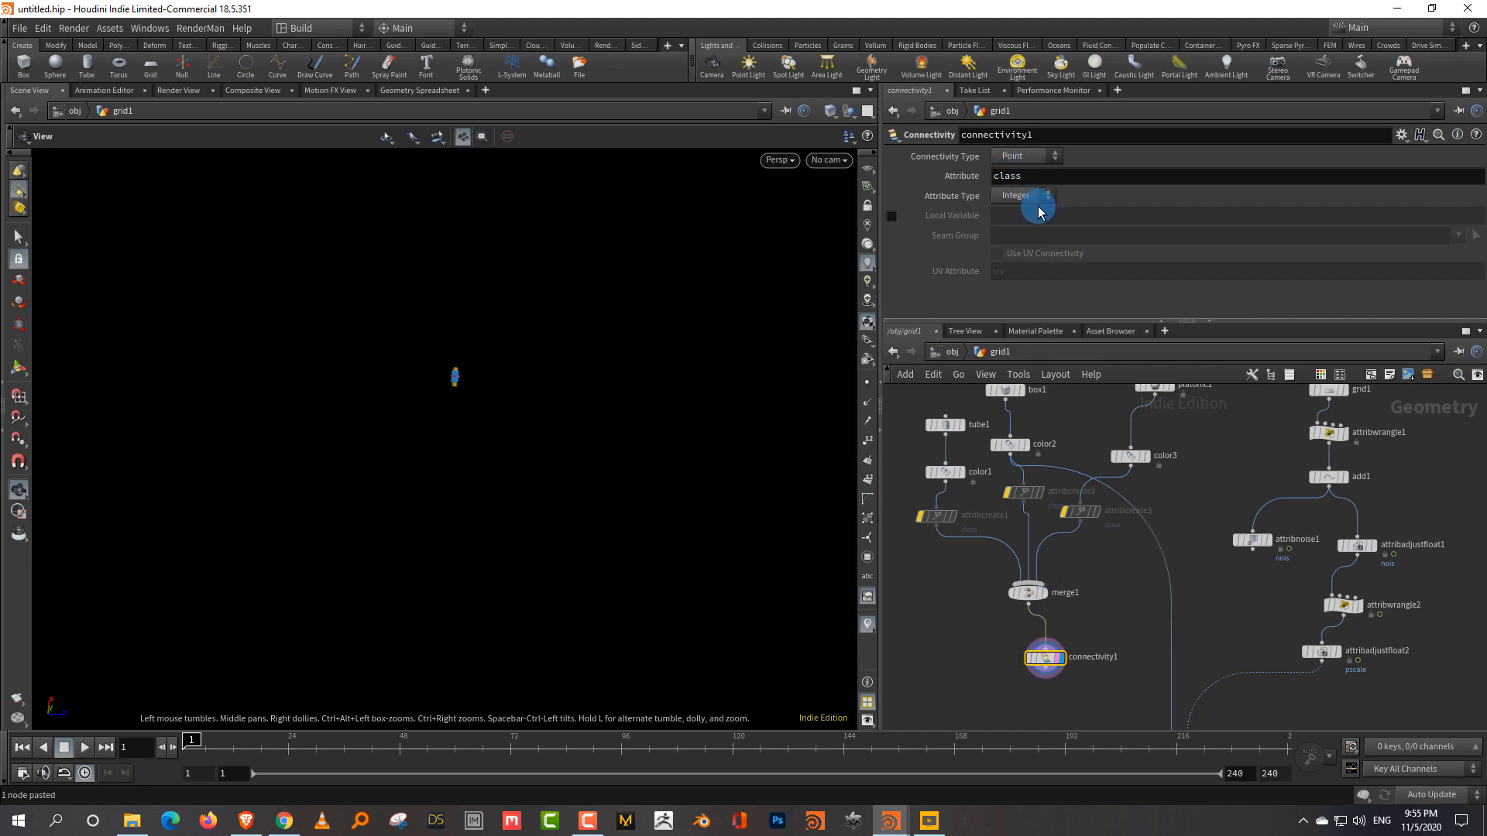
Split the viewport pane left/right, turn the new pane into a Geometry Spreadsheet, and examine connectivity1's class column.
{"action": "left_click", "coordinate": [870, 90]}
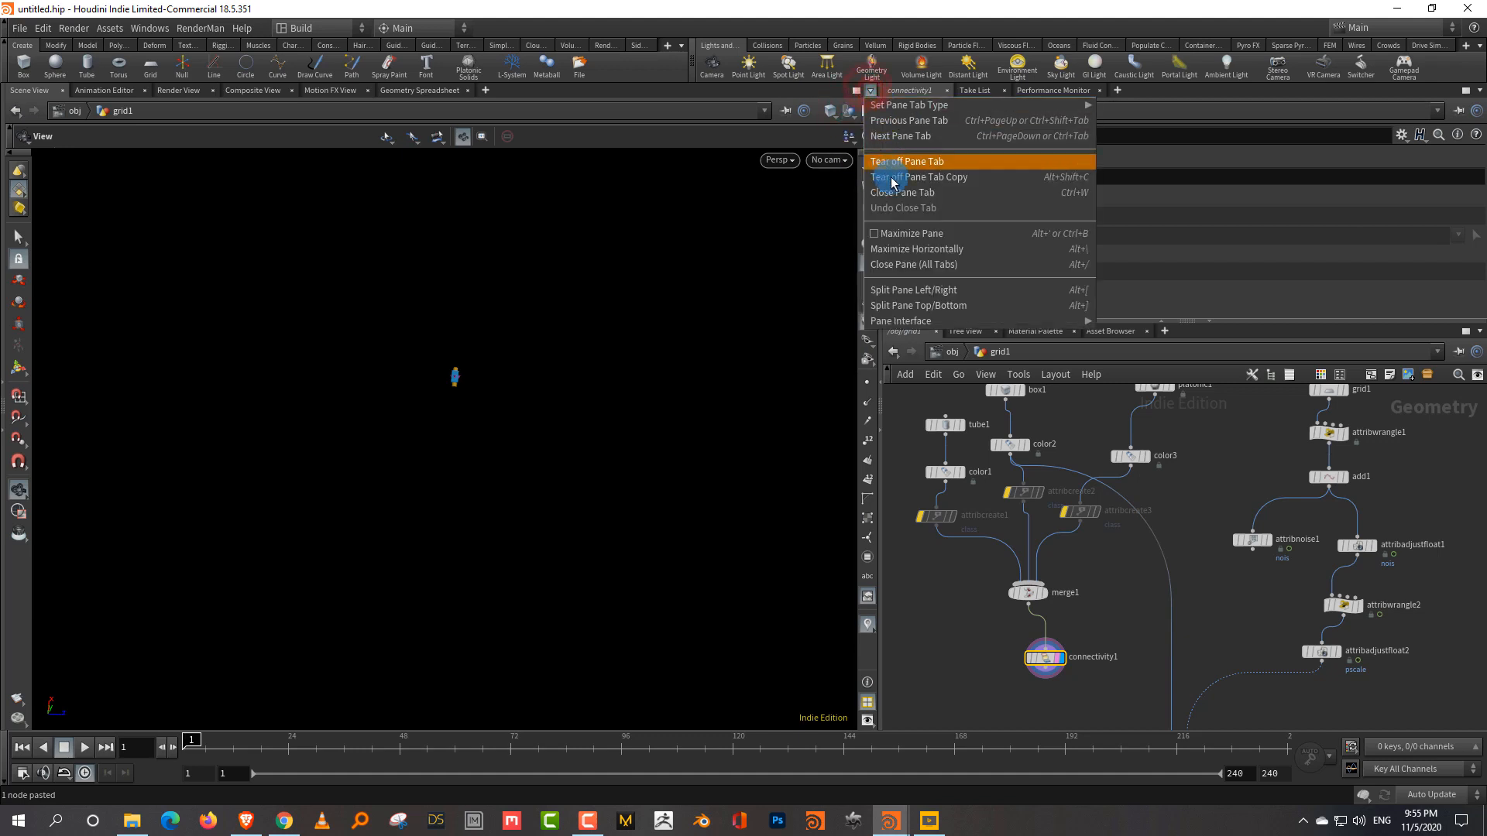
{"action": "left_click", "coordinate": [921, 293]}
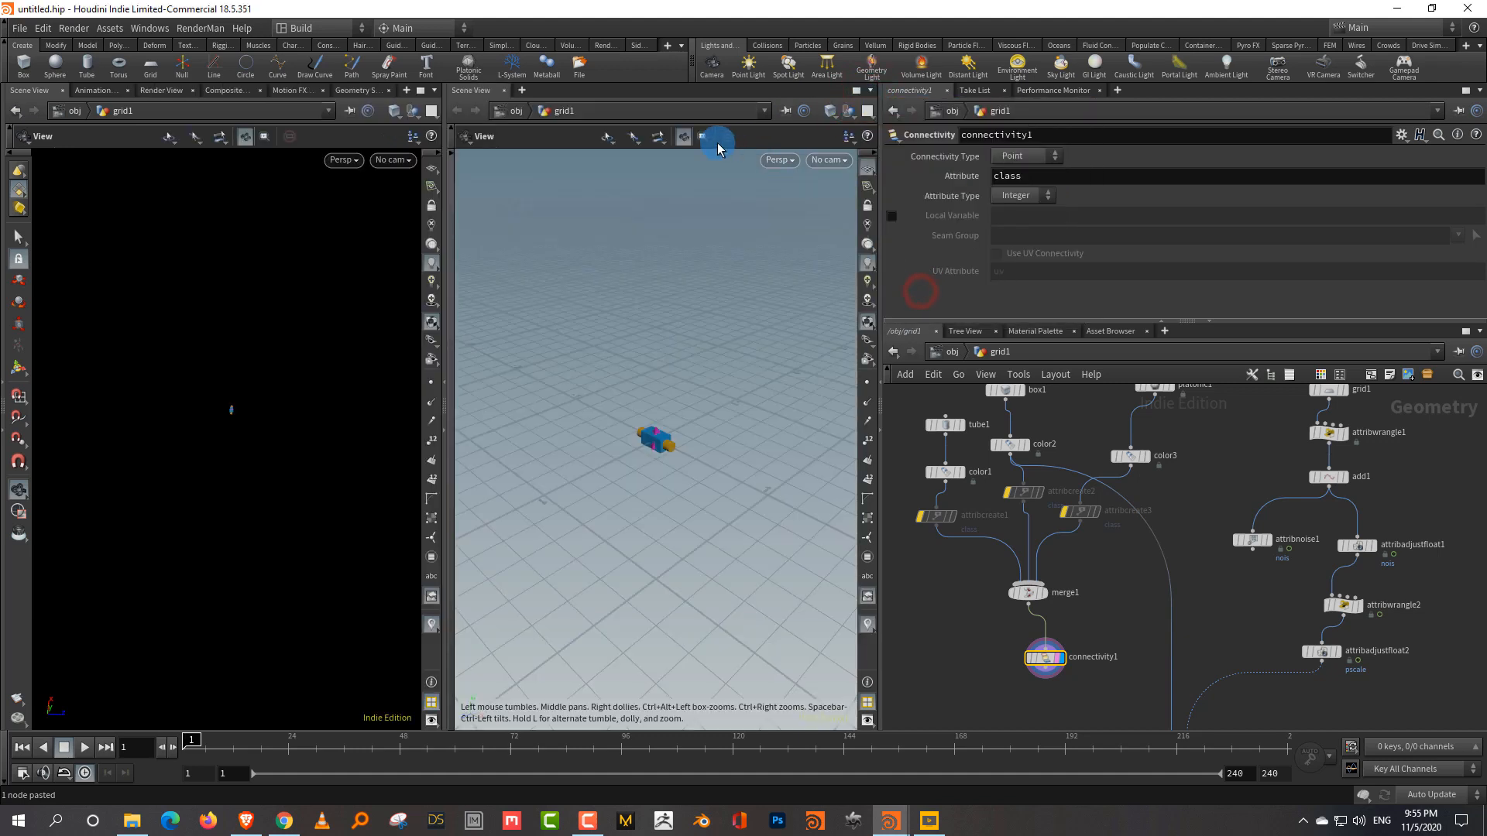
{"action": "right_click", "coordinate": [478, 96]}
{"action": "mouse_move", "coordinate": [588, 266]}
{"action": "left_click", "coordinate": [700, 272]}
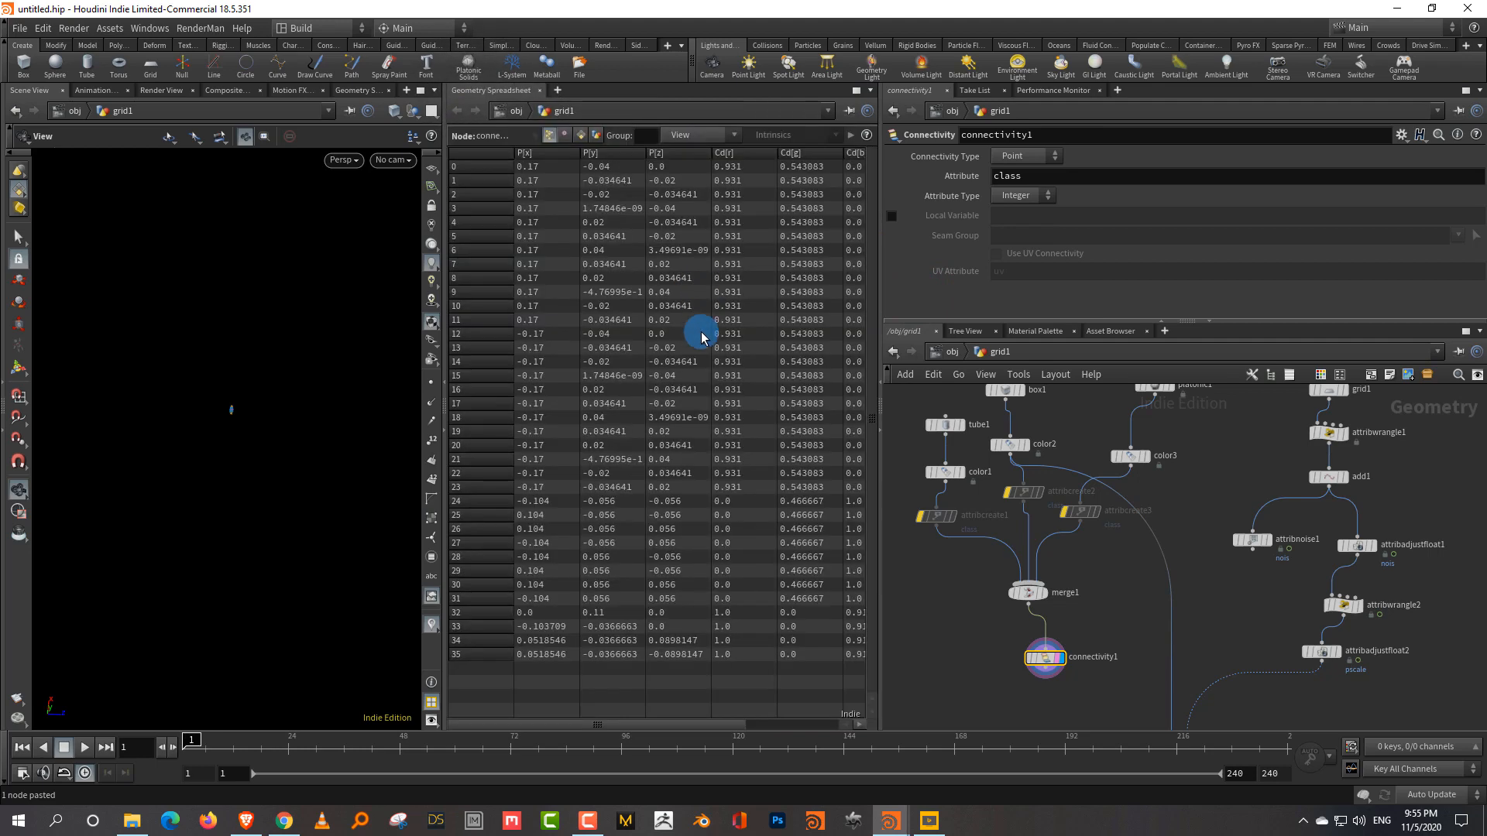
{"action": "left_click_drag", "start_coordinate": [697, 724], "coordinate": [790, 724]}
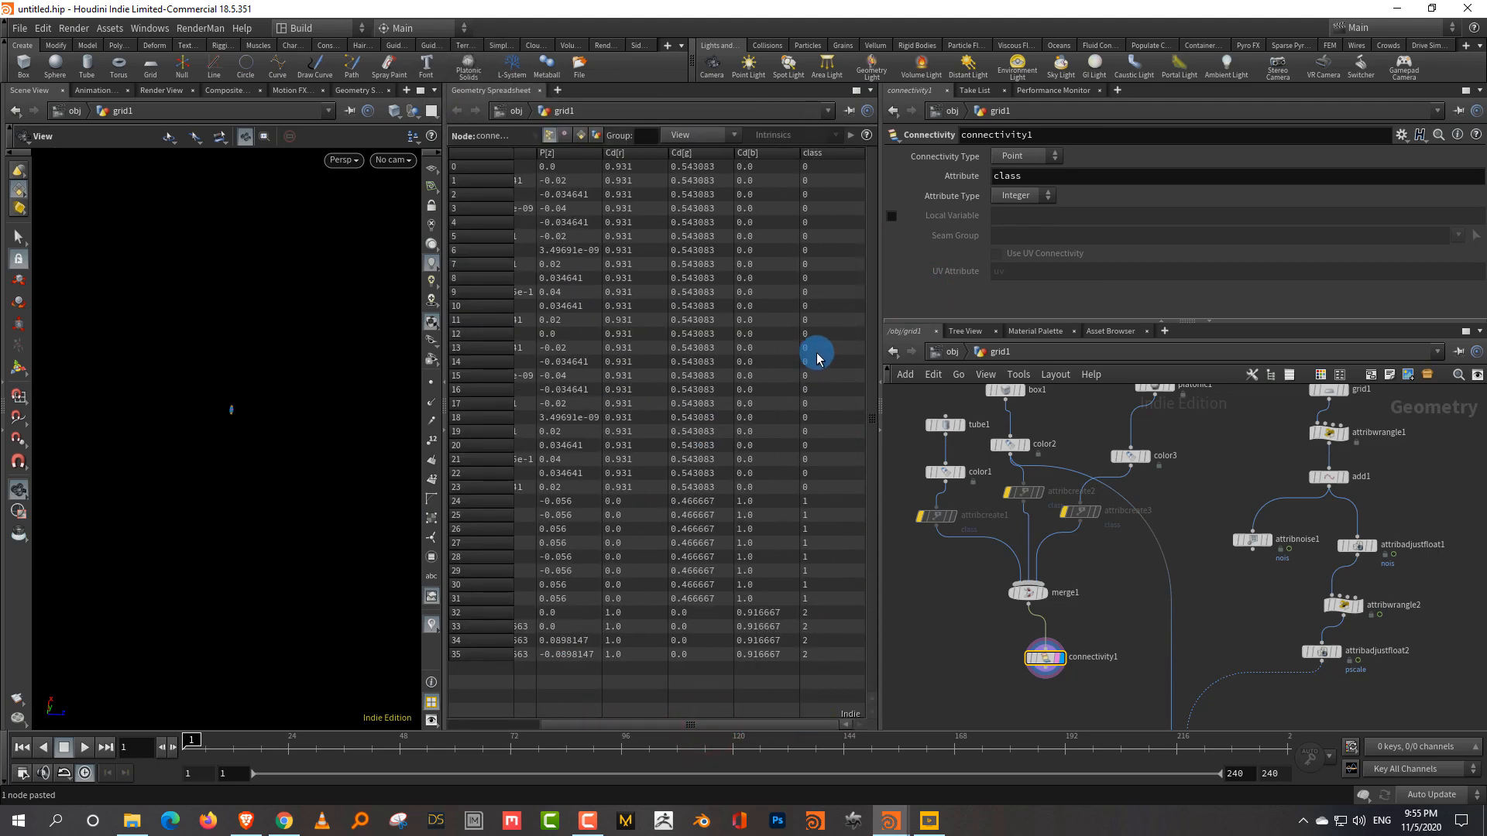
Bypass connectivity1 and re-enable the three Attribute Create nodes.
{"action": "left_click", "coordinate": [1025, 641]}
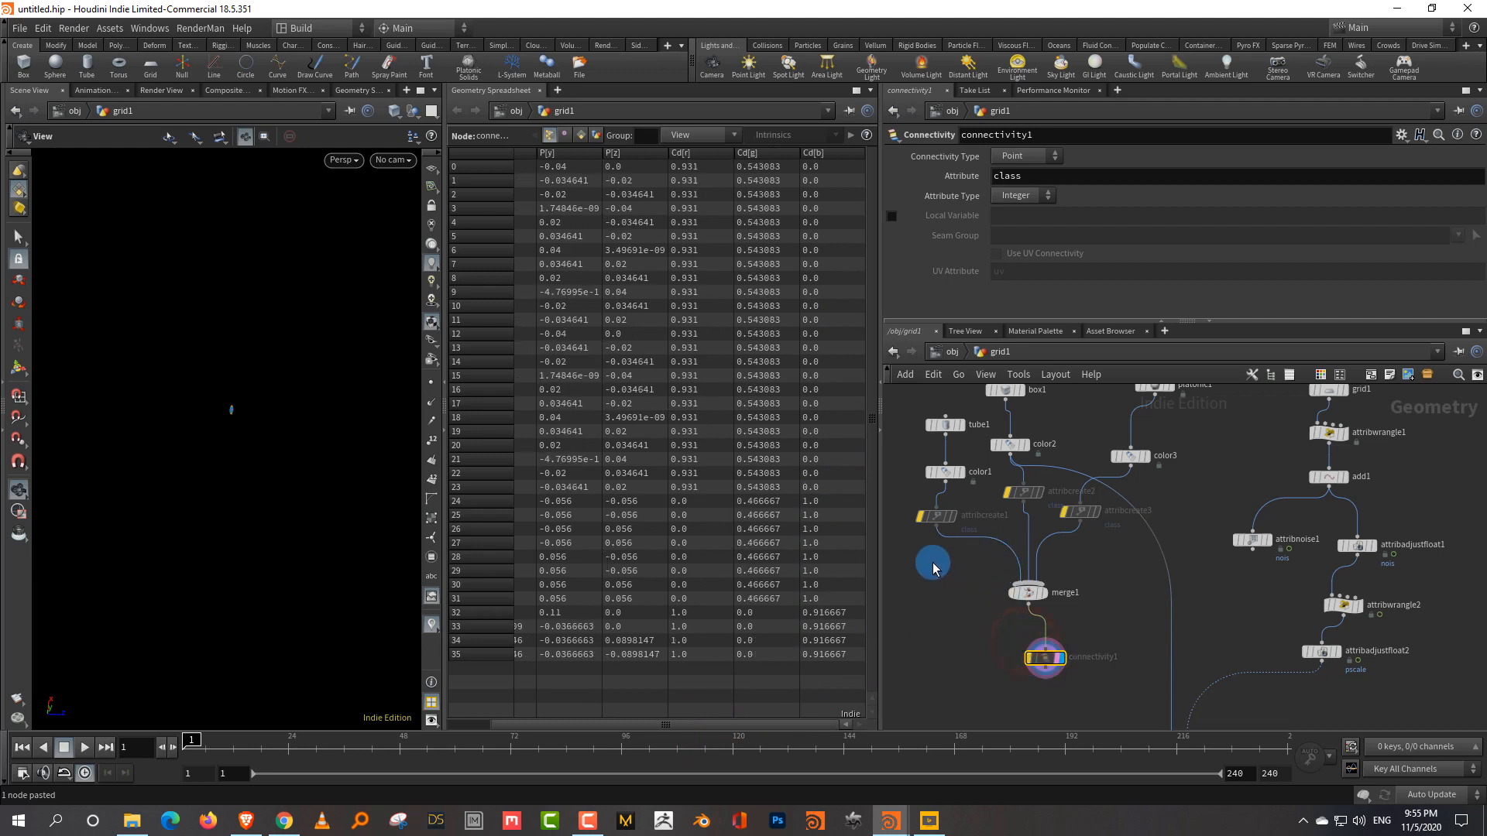
{"action": "left_click_drag", "start_coordinate": [925, 548], "coordinate": [1083, 496]}
{"action": "mouse_move", "coordinate": [929, 504]}
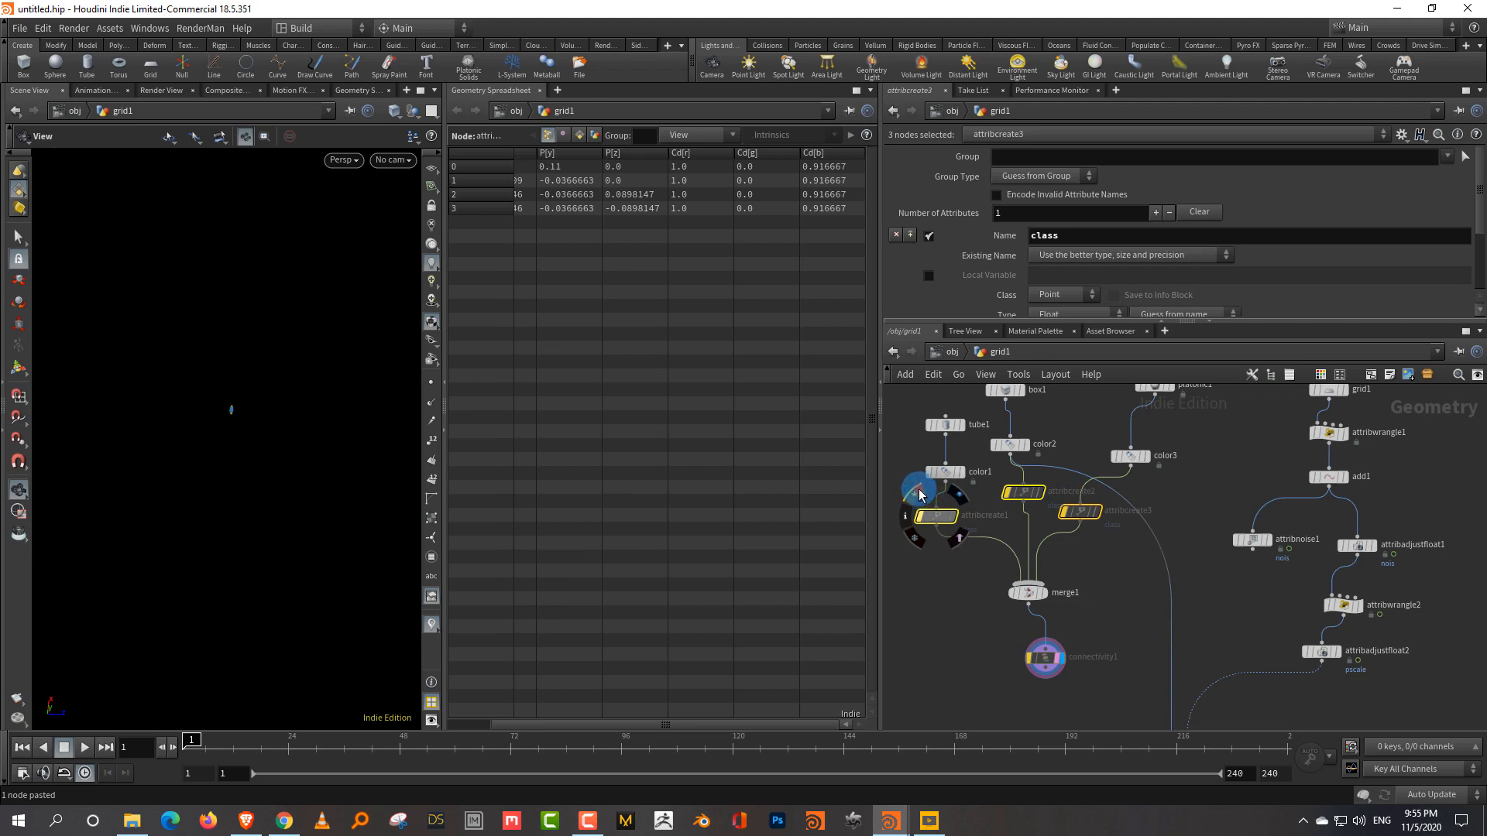
{"action": "left_click", "coordinate": [958, 620]}
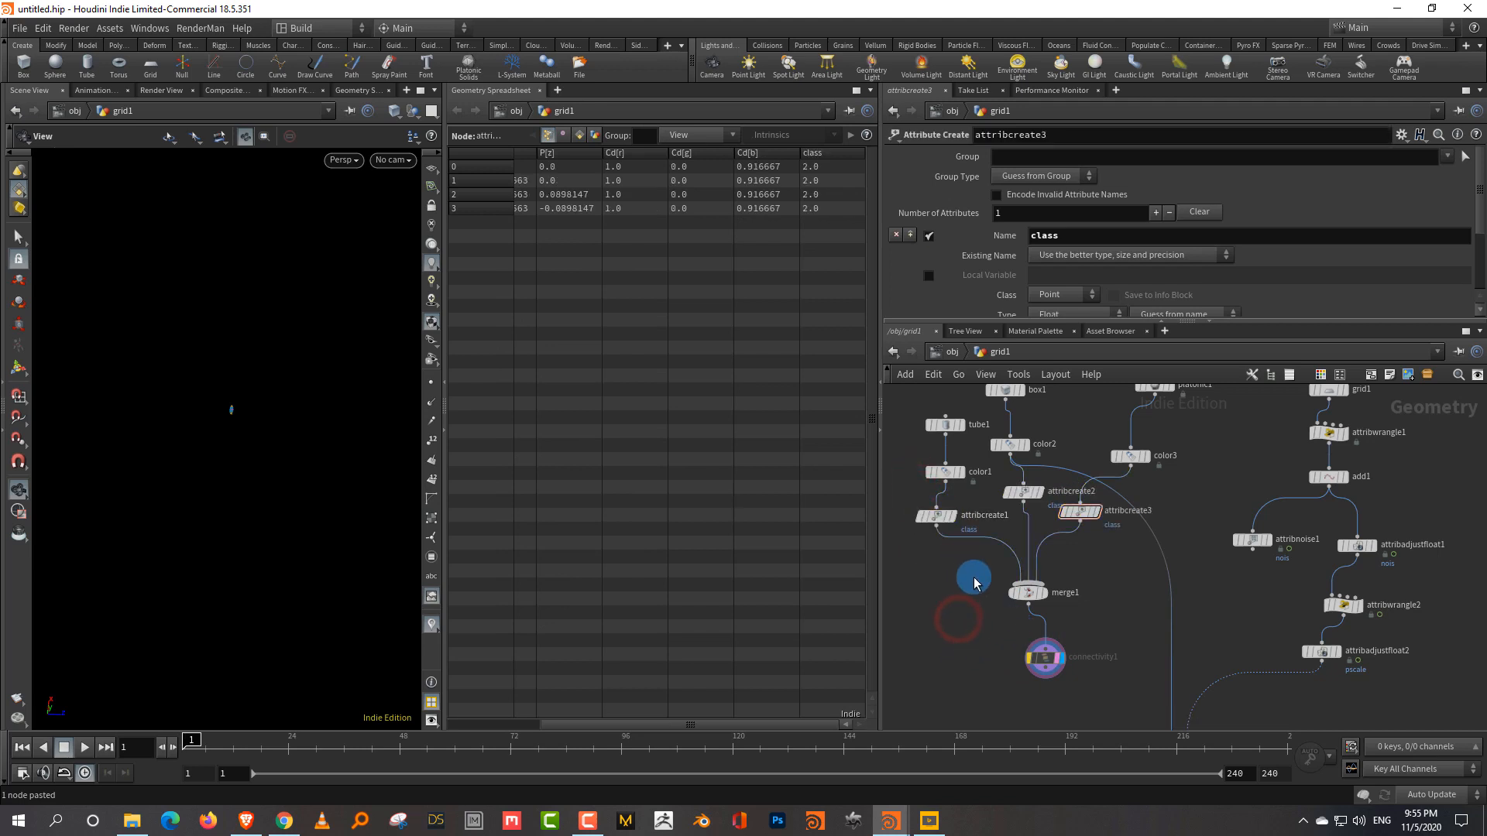
Display merge1 and set the attribute type of all three Attribute Create nodes to Integer.
{"action": "left_click", "coordinate": [1029, 593]}
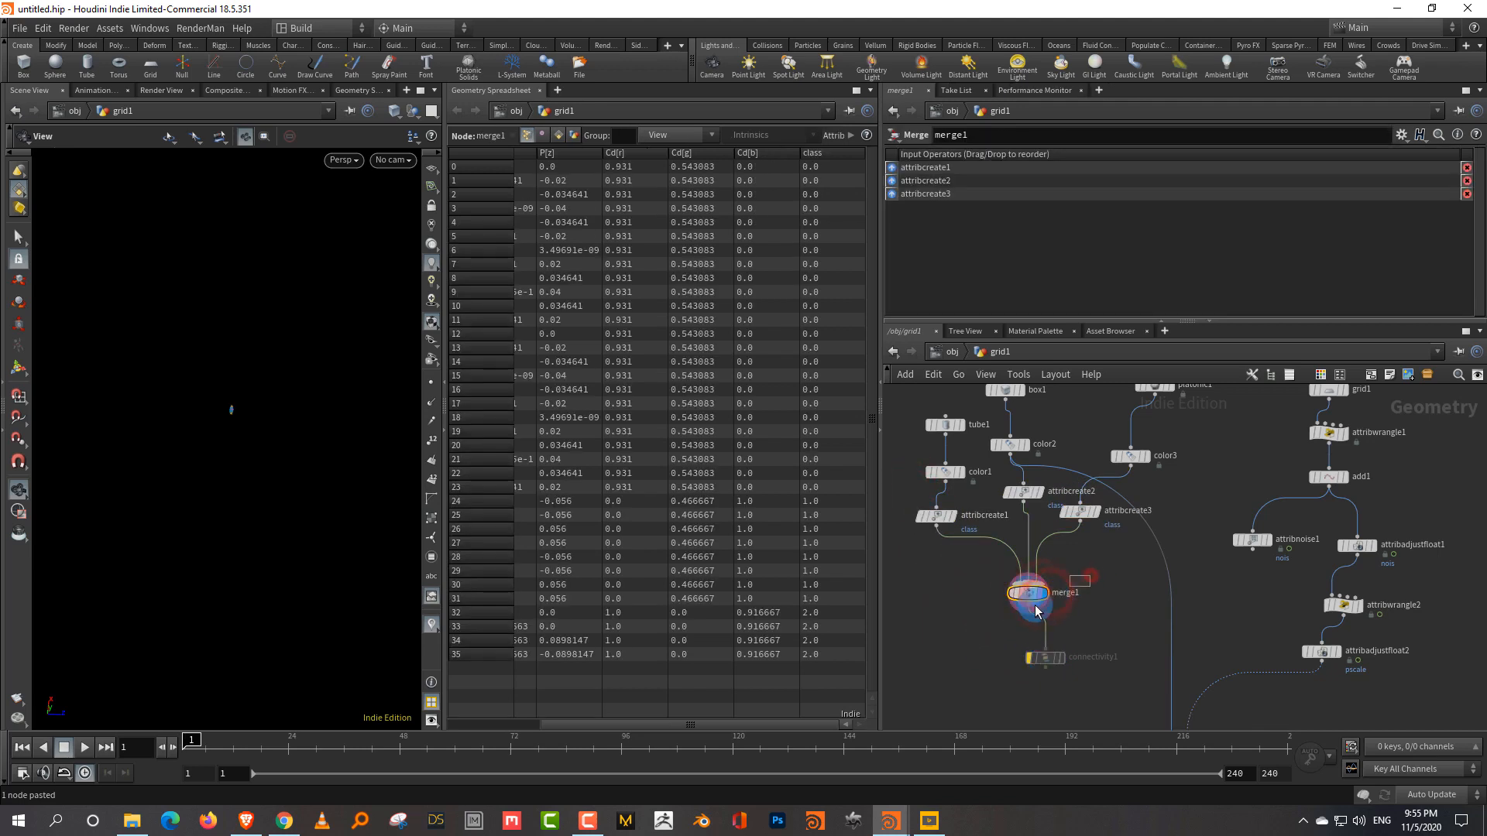
{"action": "left_click", "coordinate": [936, 516]}
{"action": "left_click_drag", "start_coordinate": [1066, 321], "coordinate": [1068, 382]}
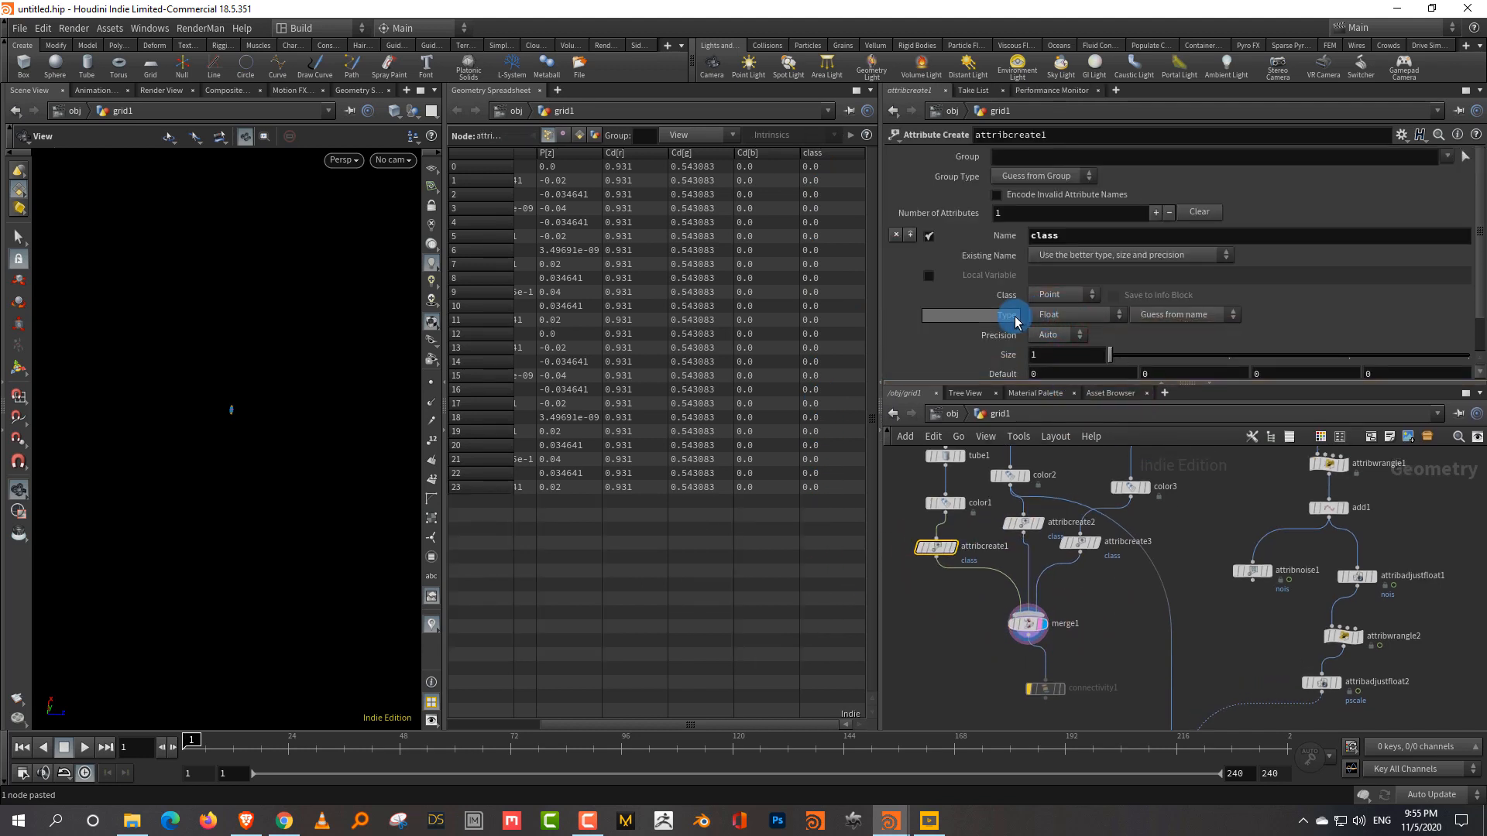
{"action": "left_click_drag", "start_coordinate": [903, 505], "coordinate": [1108, 566]}
{"action": "left_click", "coordinate": [1072, 313]}
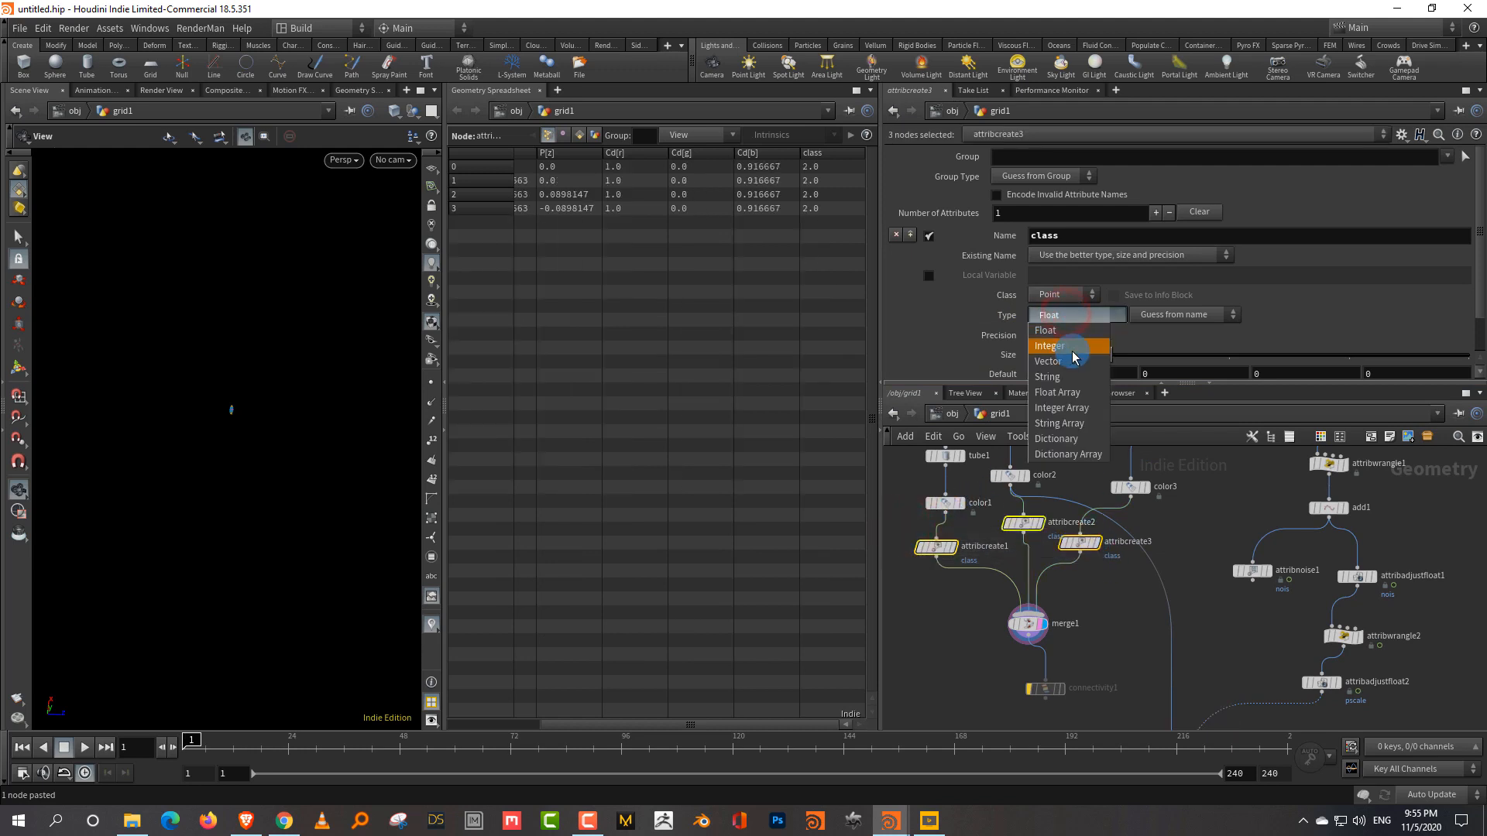
{"action": "left_click", "coordinate": [1075, 349]}
{"action": "left_click", "coordinate": [1131, 596]}
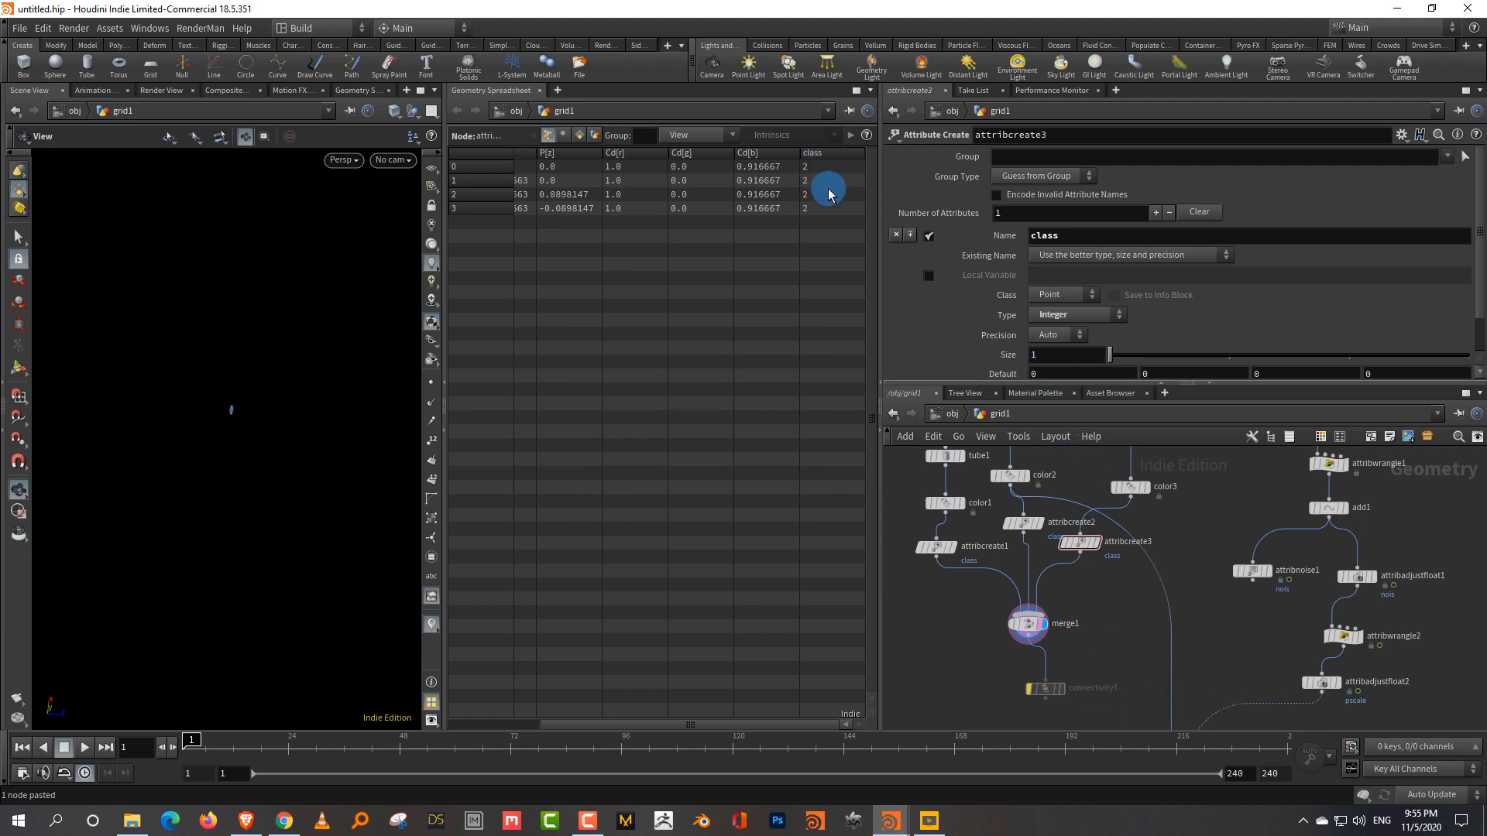
Toggle the three Attribute Create nodes' attribute type to Float and back to Integer to compare the class values.
{"action": "left_click_drag", "start_coordinate": [944, 568], "coordinate": [1079, 531]}
{"action": "left_click", "coordinate": [1068, 315]}
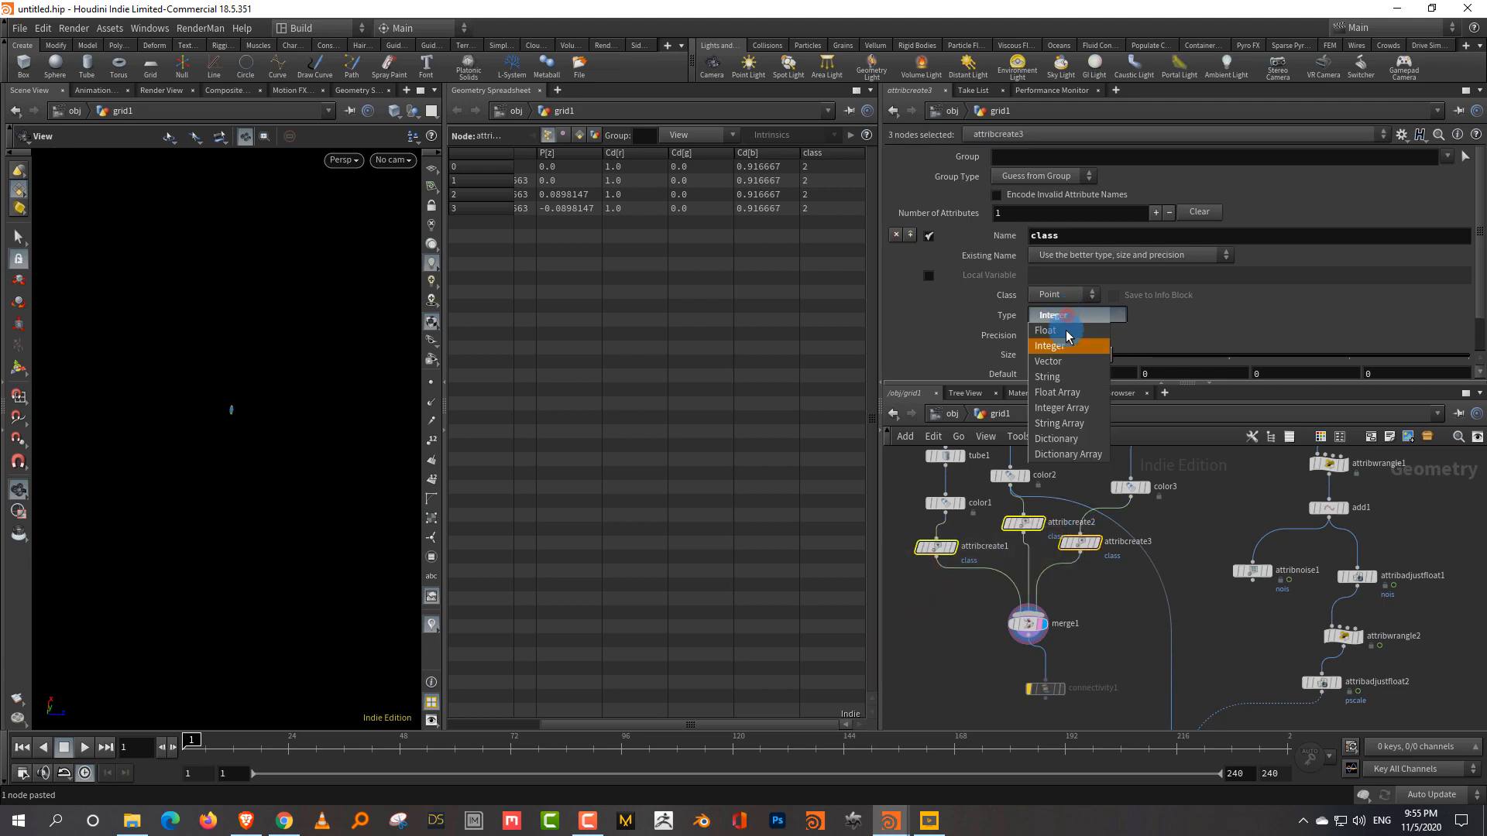
{"action": "left_click", "coordinate": [1050, 330]}
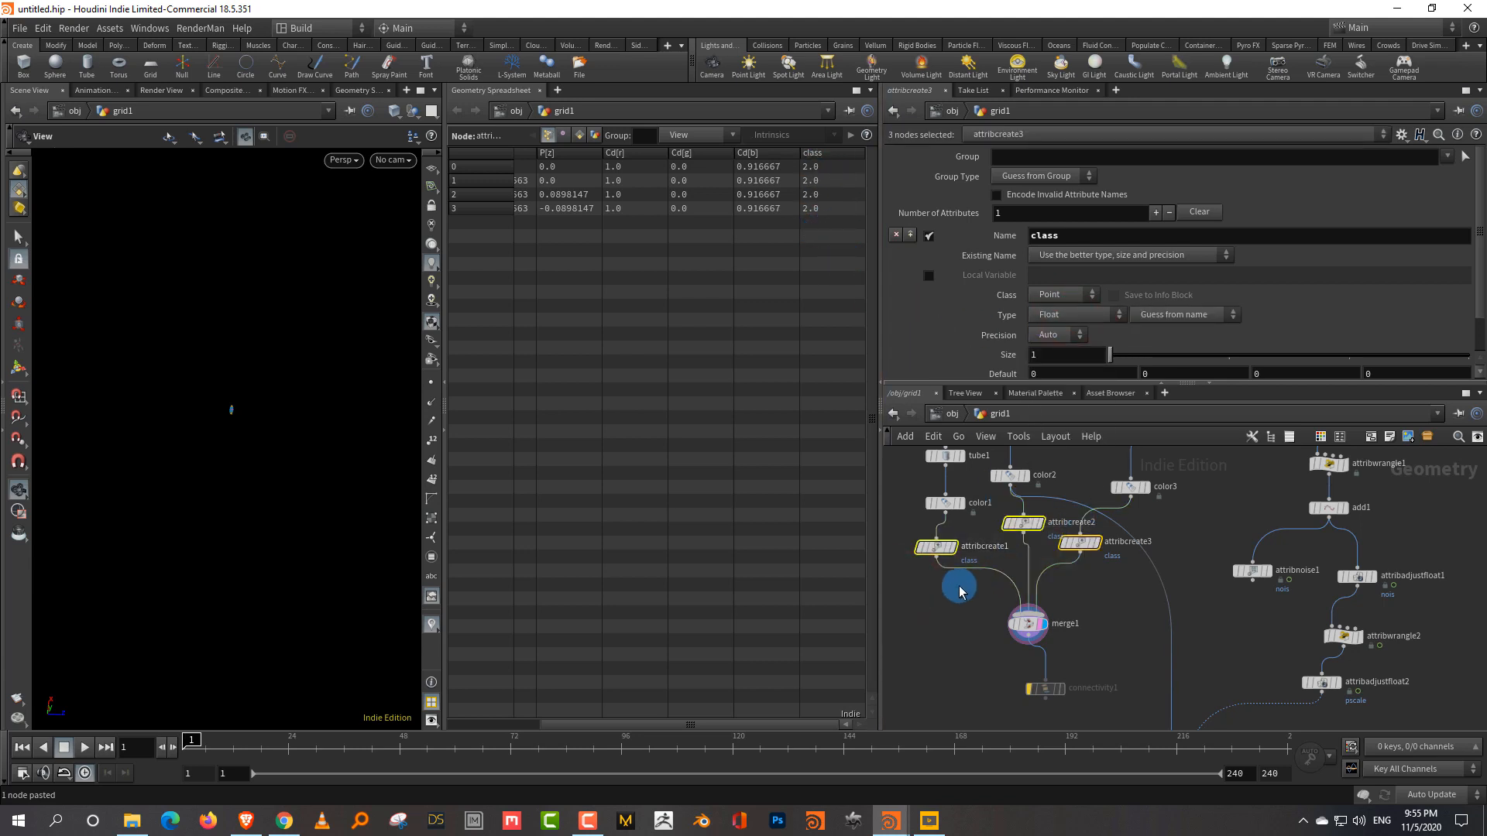
{"action": "left_click_drag", "start_coordinate": [922, 580], "coordinate": [1079, 496]}
{"action": "left_click", "coordinate": [1065, 315]}
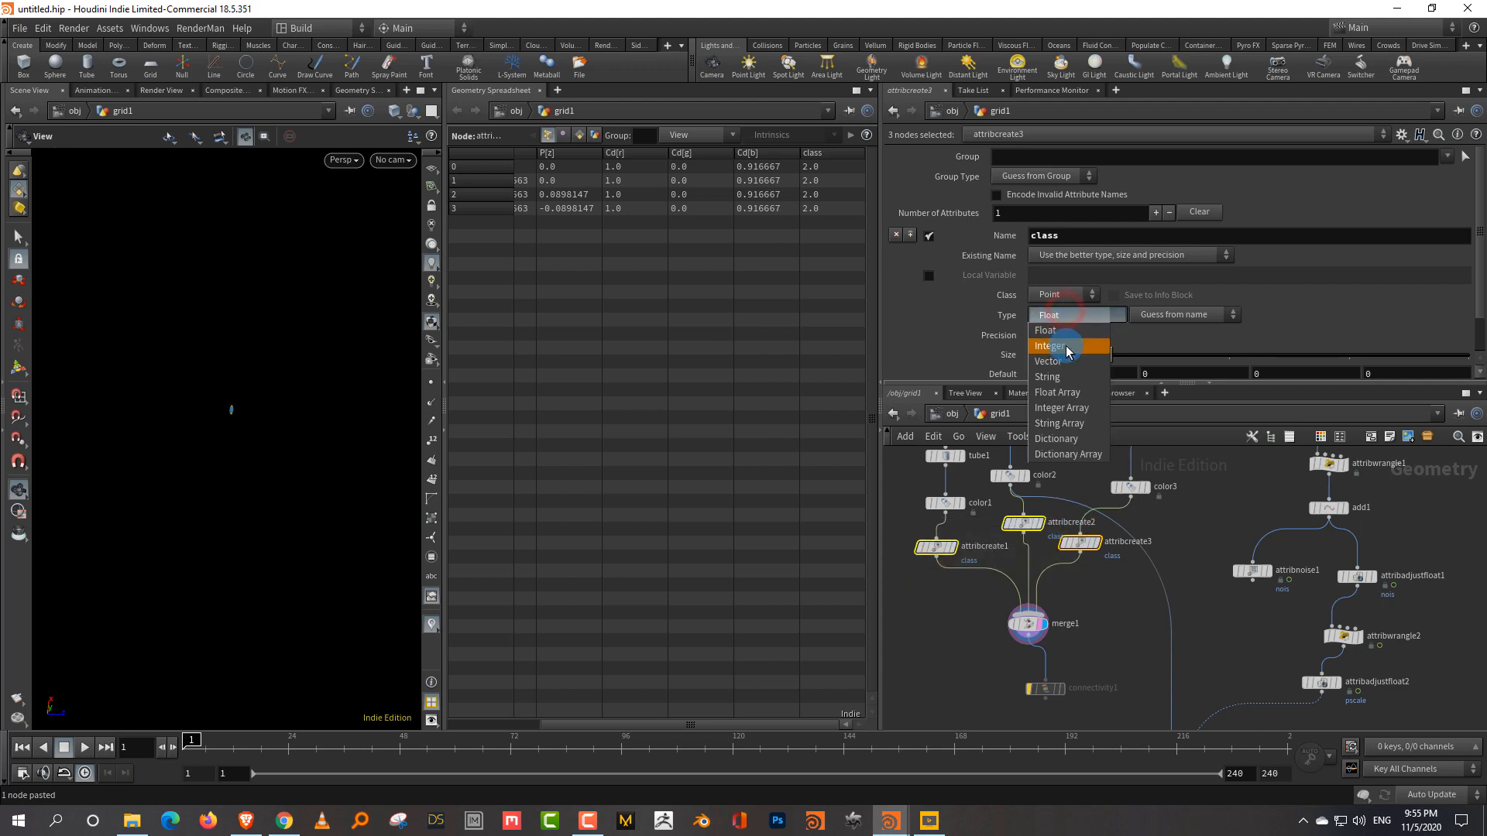
{"action": "left_click", "coordinate": [1055, 346]}
Bypass the three Attribute Create nodes, and re-enable connectivity1 as the displayed node.
{"action": "mouse_move", "coordinate": [942, 540]}
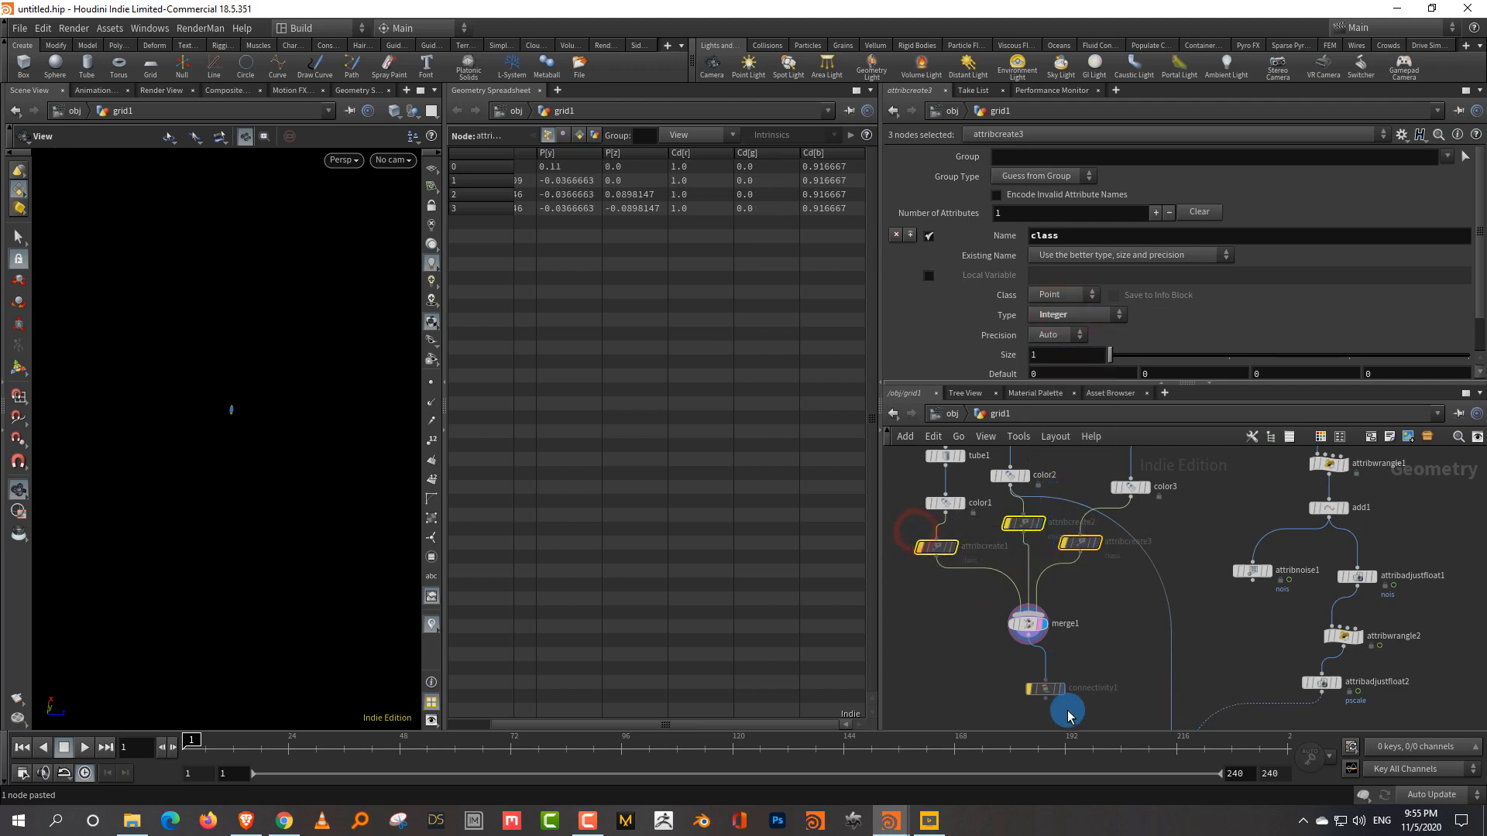
{"action": "left_click", "coordinate": [1038, 719]}
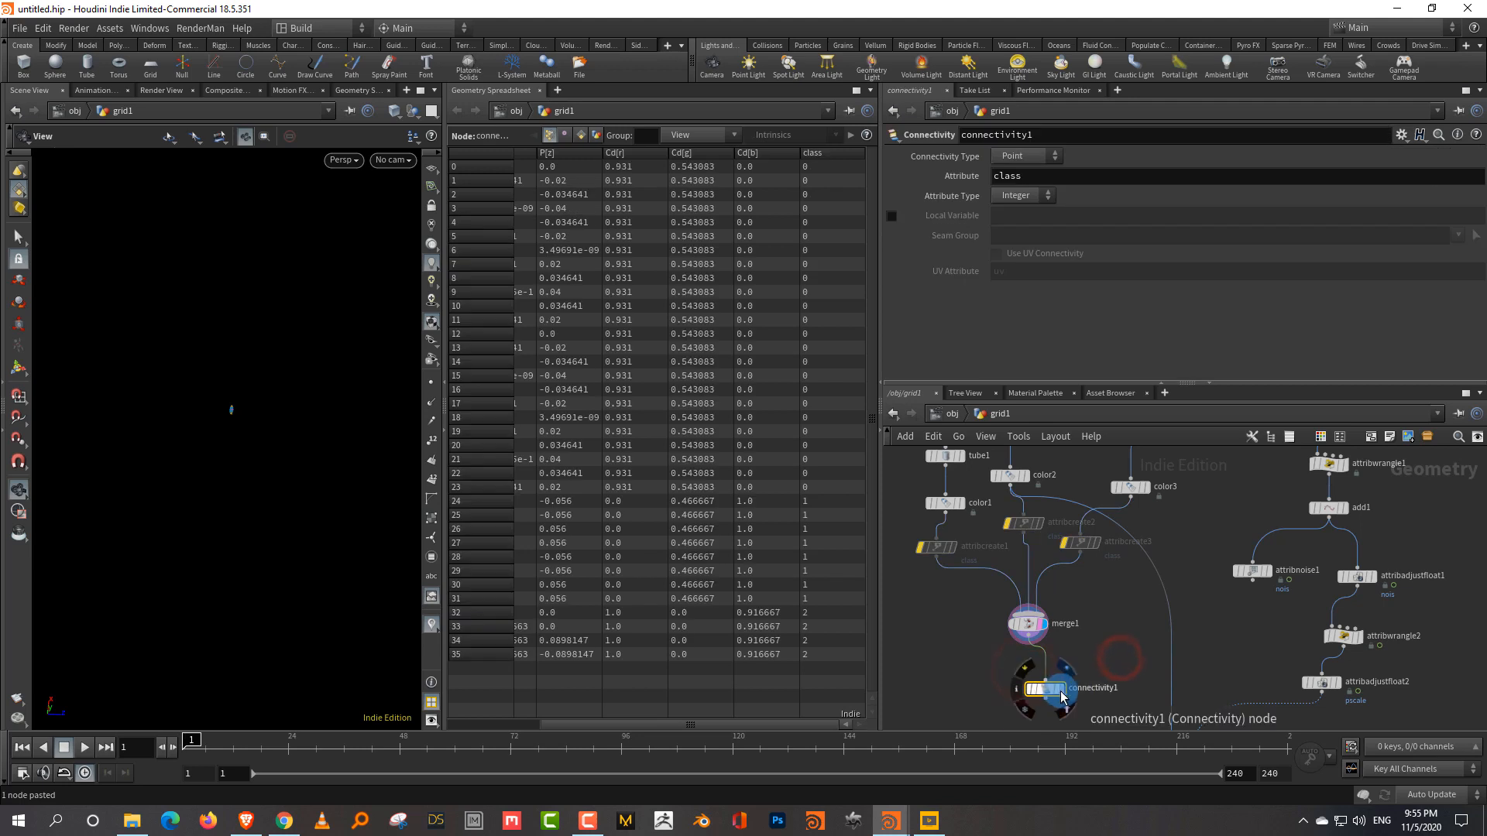
{"action": "middle_click_drag", "start_coordinate": [1151, 661], "coordinate": [1127, 581]}
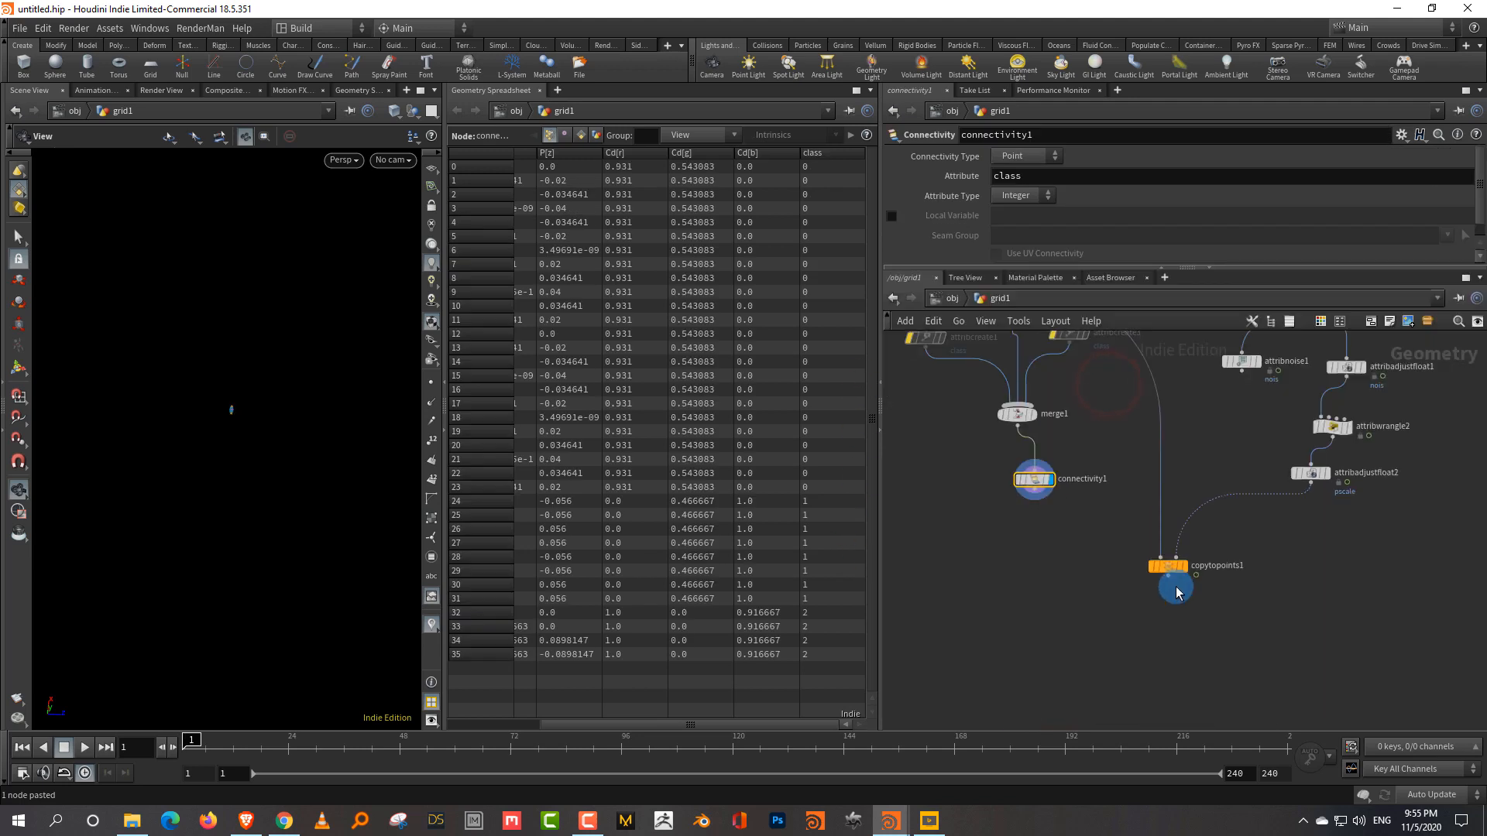
Move copytopoints1 further down and add an Attribute from Pieces node below connectivity1.
{"action": "left_click_drag", "start_coordinate": [1167, 570], "coordinate": [1174, 696]}
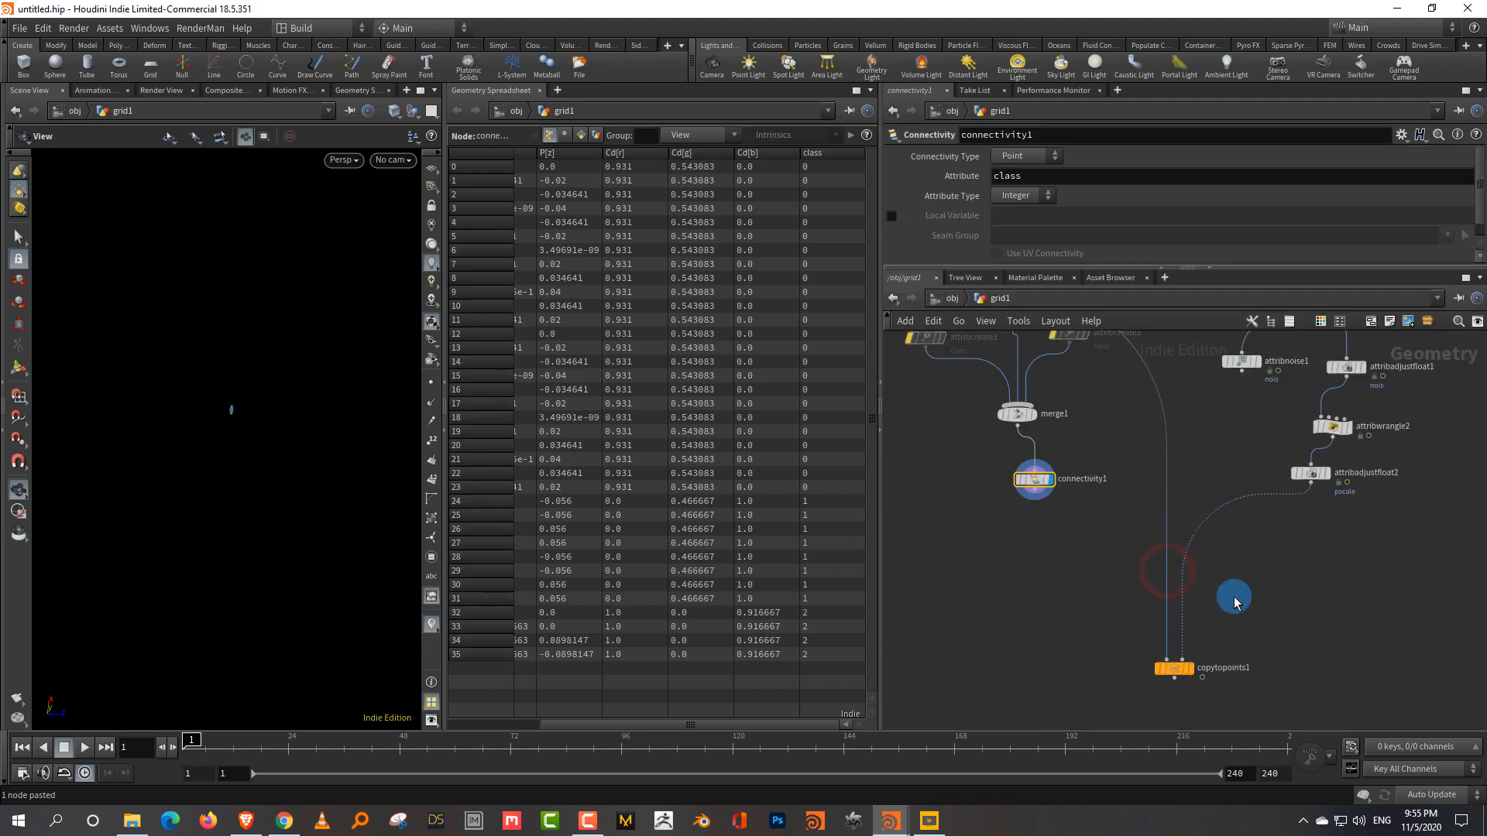
{"action": "mouse_move", "coordinate": [1326, 482]}
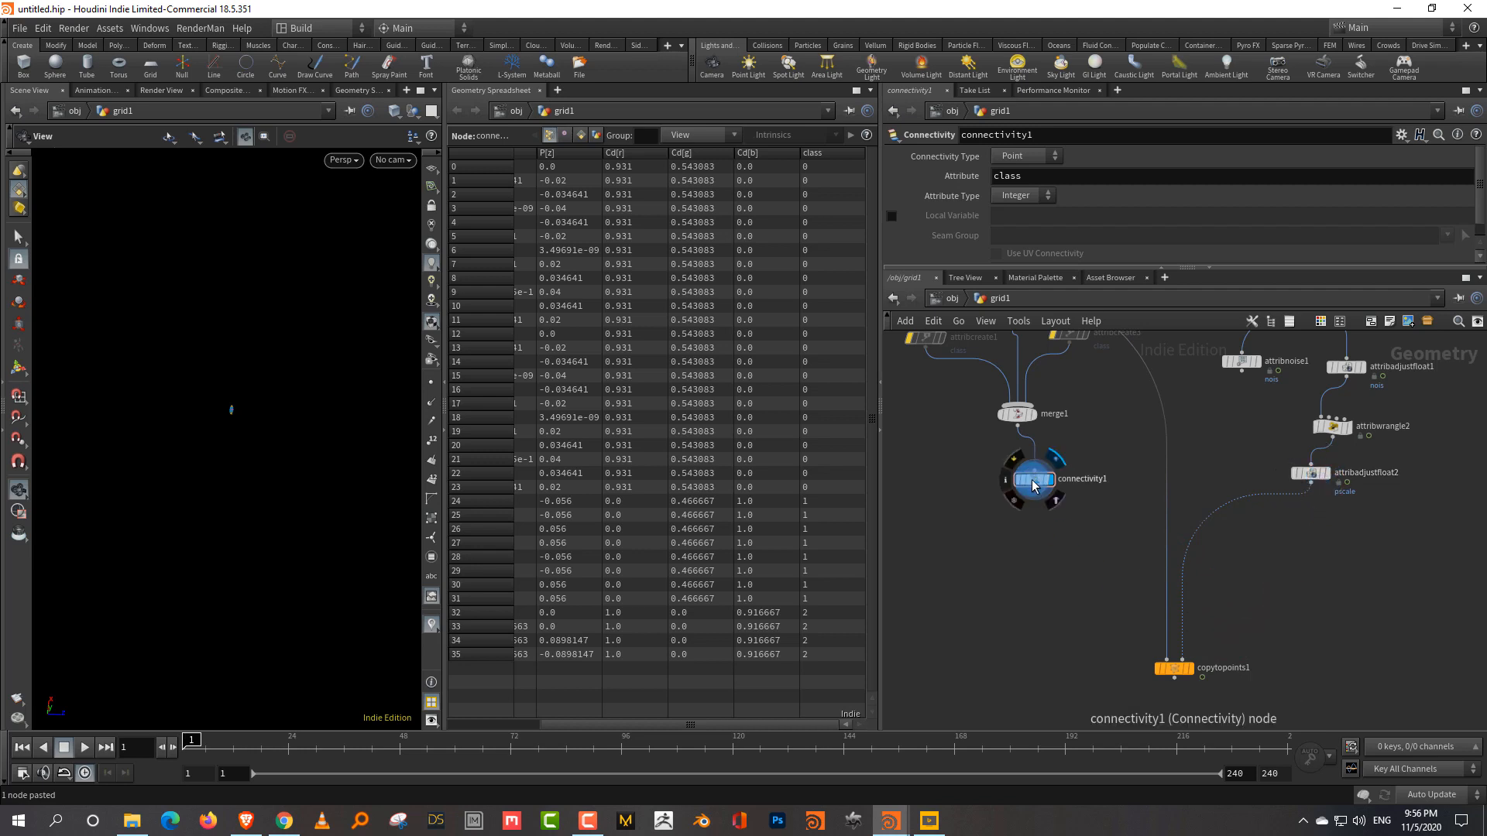
{"action": "left_click_drag", "start_coordinate": [1040, 488], "coordinate": [1061, 499]}
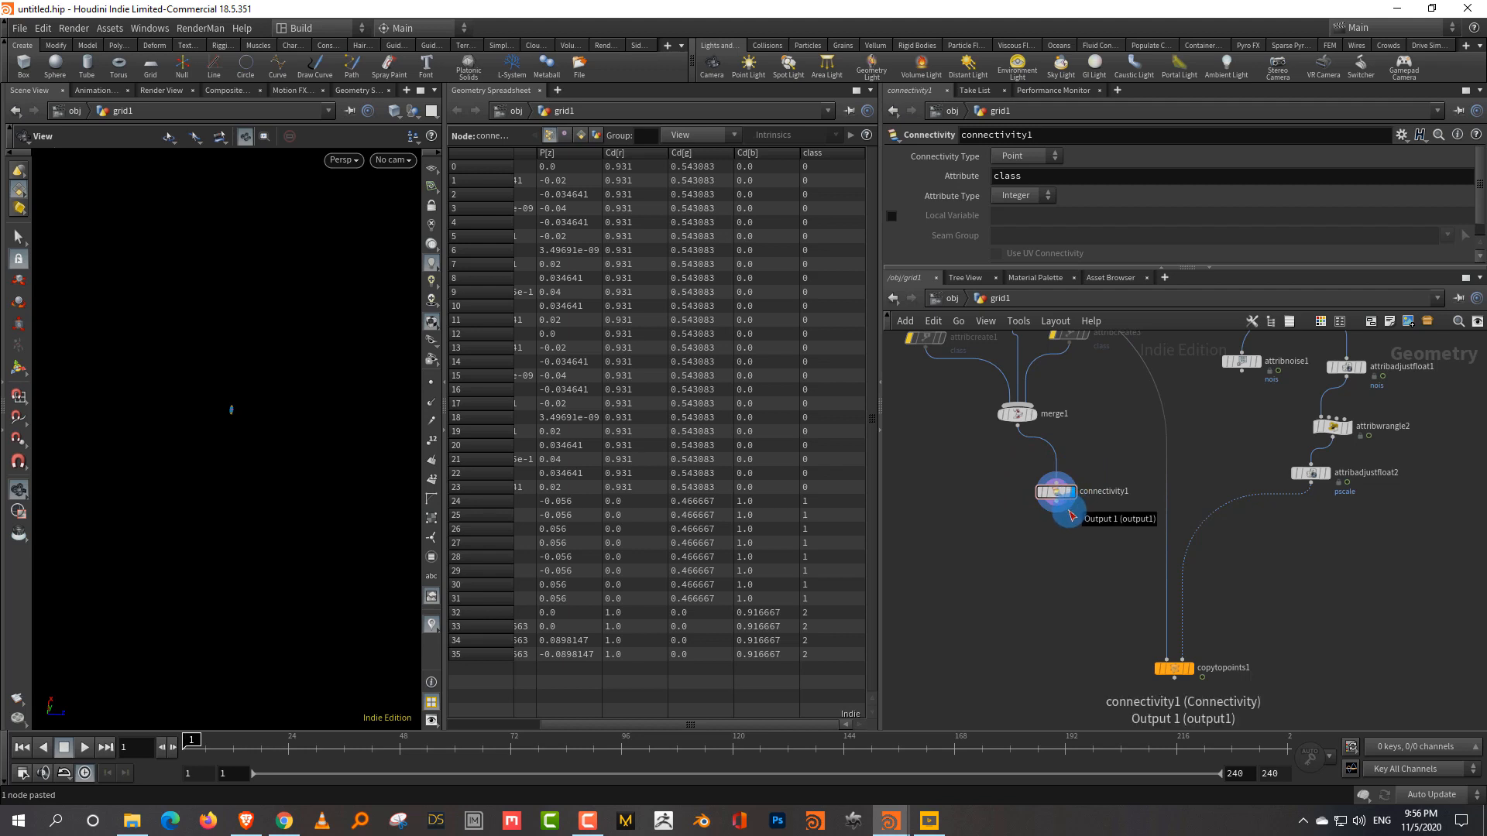
{"action": "left_click", "coordinate": [1098, 562]}
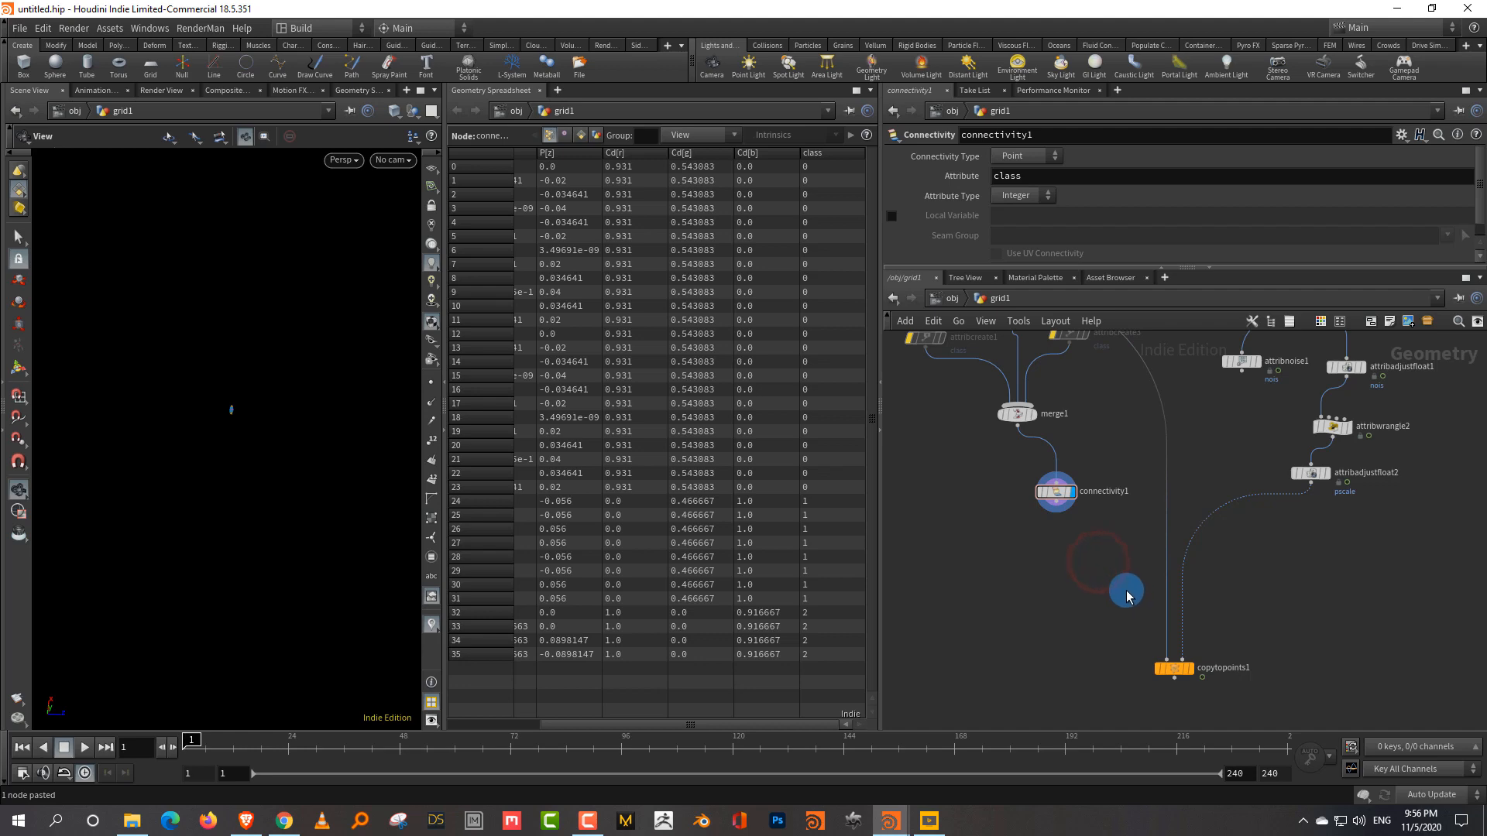
{"action": "key", "text": "Tab"}
{"action": "type", "text": "piece"}
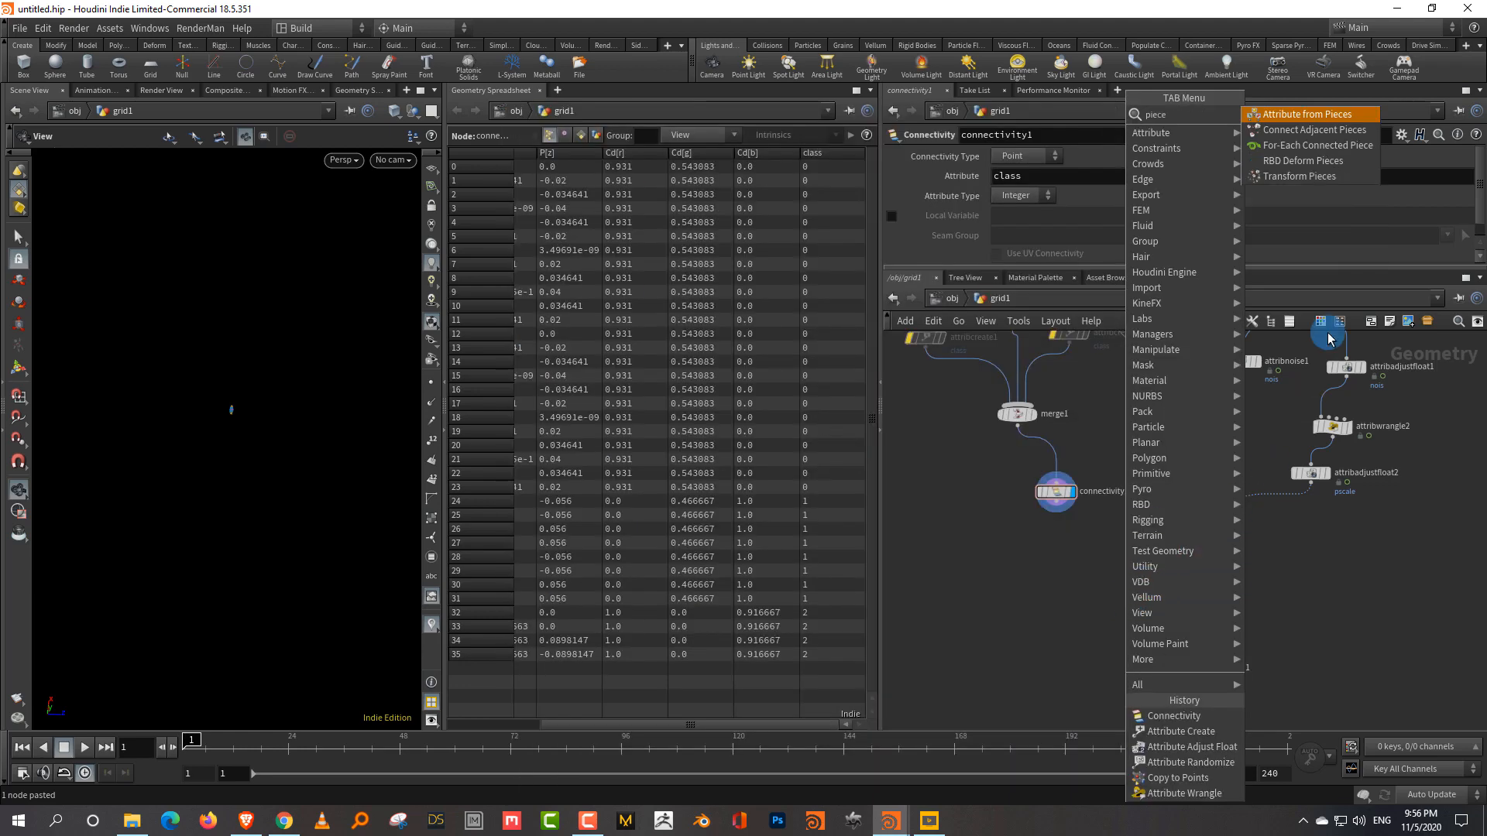
{"action": "left_click", "coordinate": [1329, 118]}
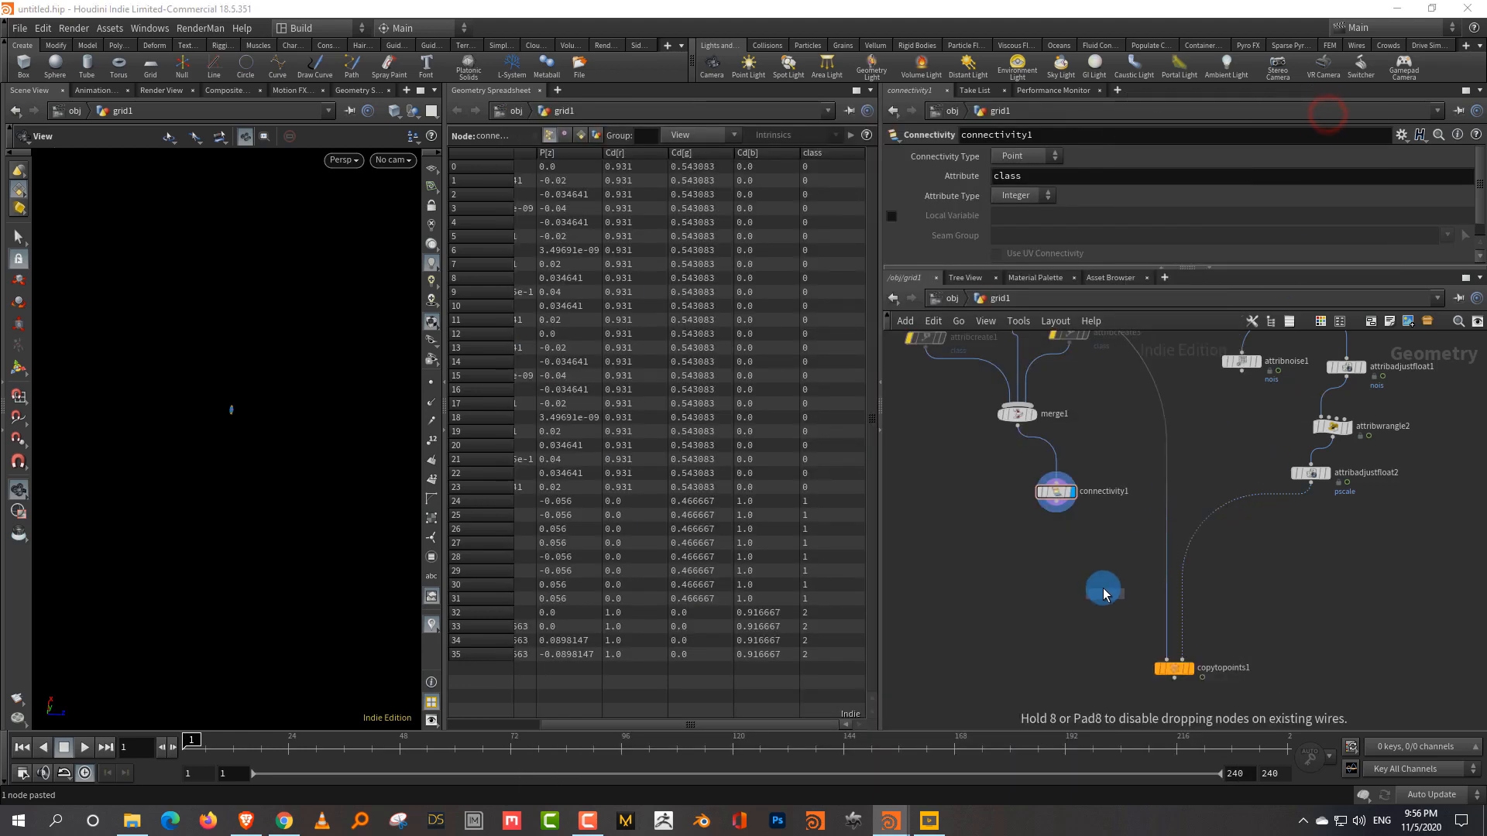
{"action": "left_click", "coordinate": [1103, 562]}
Wire attribadjustfloat2 into attribfrompieces1's first input and connectivity1 into its second, and display attribfrompieces1.
{"action": "scroll", "coordinate": [1197, 498], "scroll_direction": "up", "scroll_amount": 2}
{"action": "left_click", "coordinate": [1427, 455]}
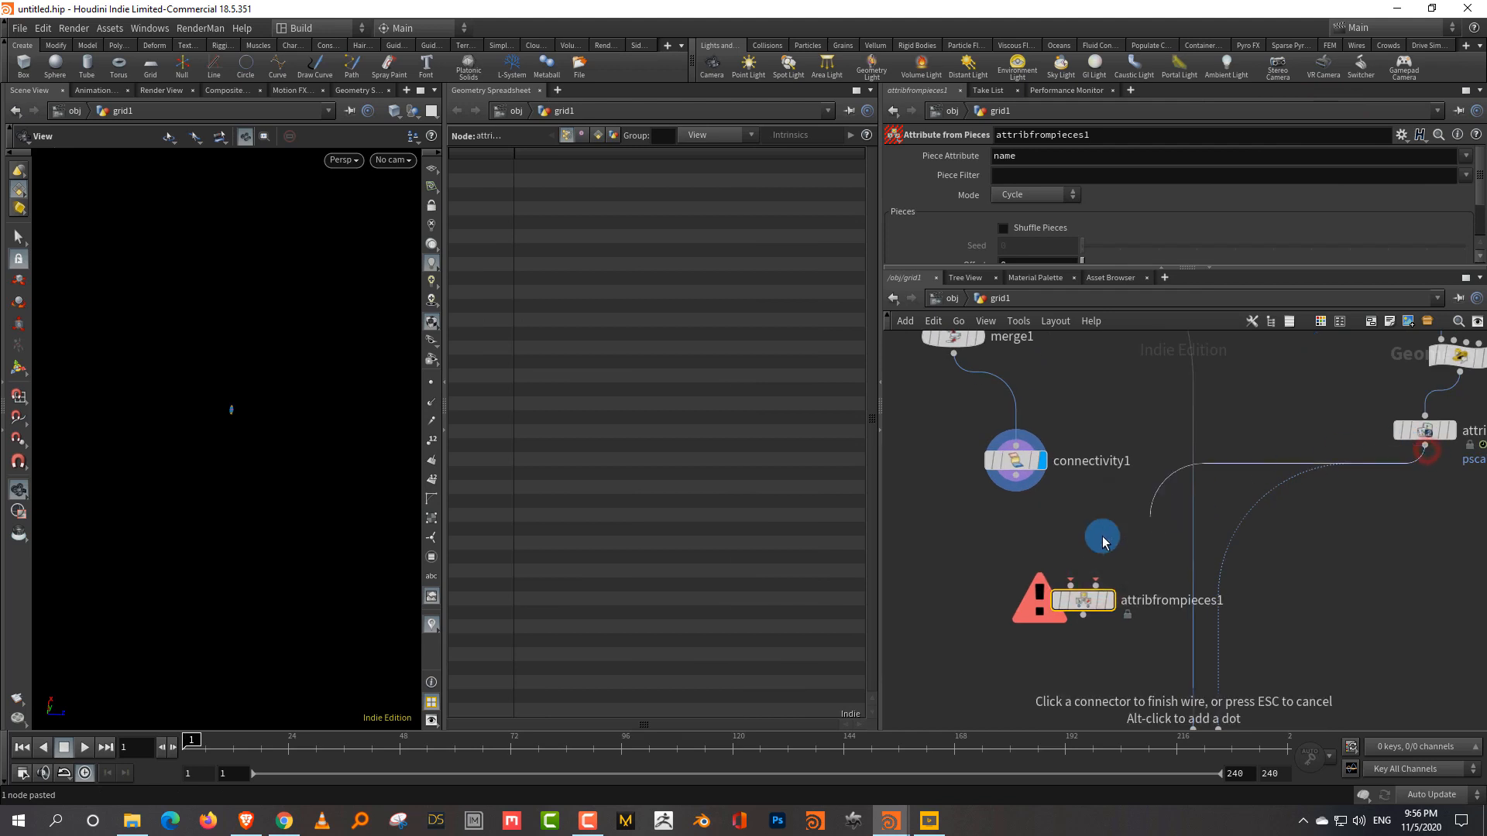
{"action": "left_click", "coordinate": [1074, 584]}
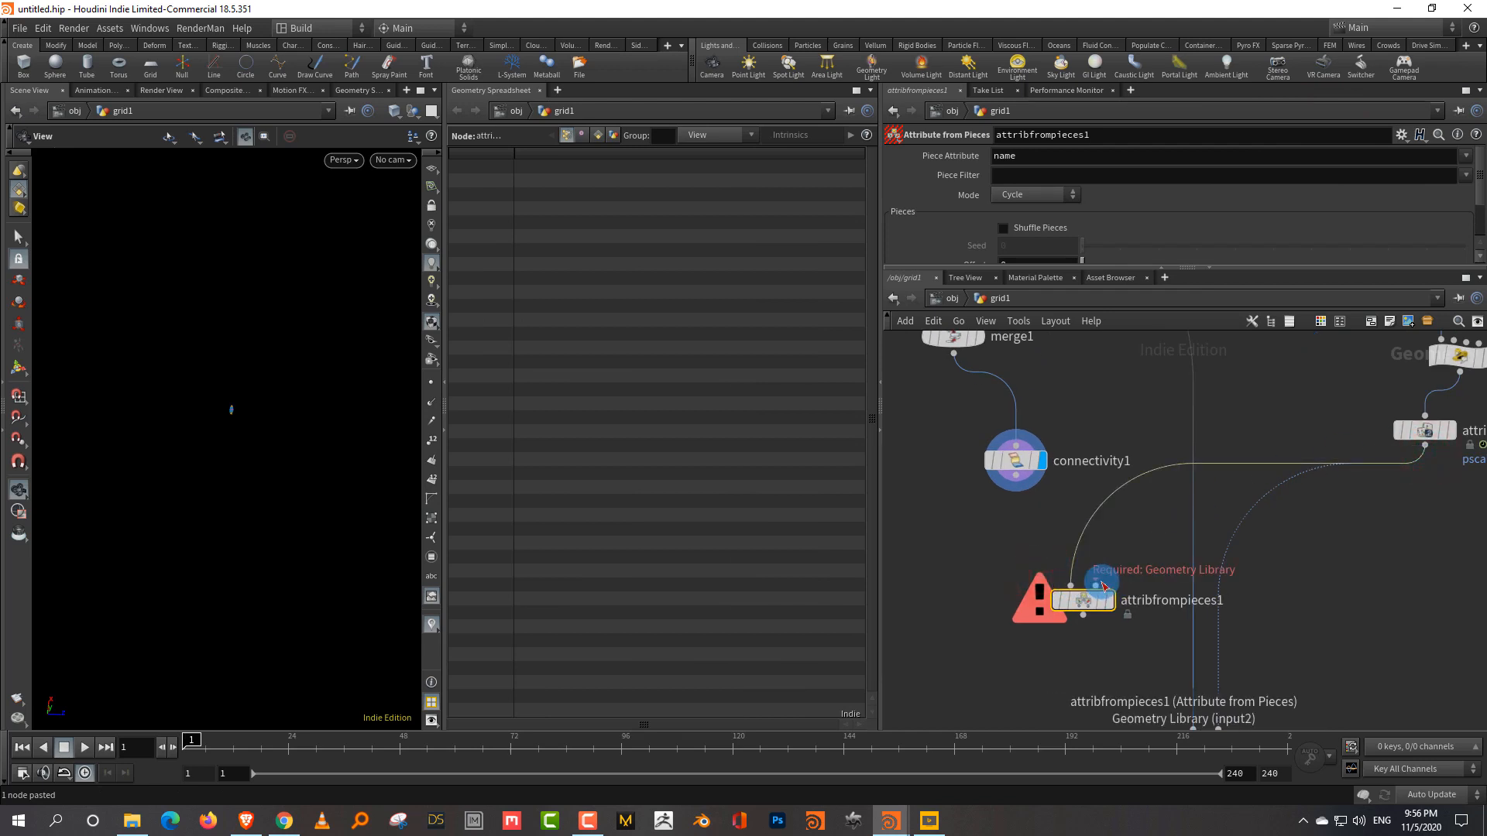
{"action": "left_click", "coordinate": [1016, 489]}
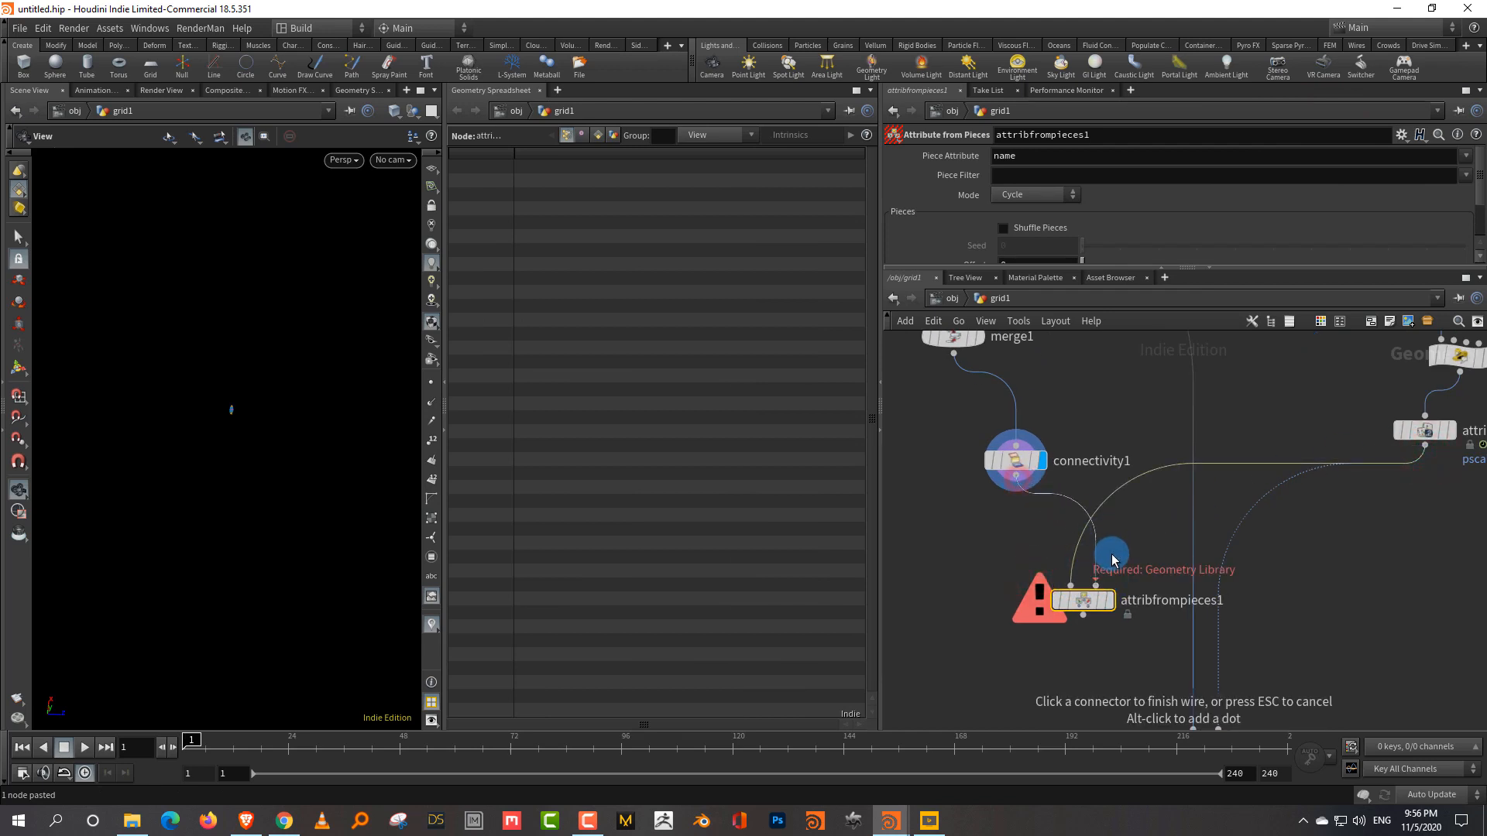
{"action": "left_click", "coordinate": [1111, 556]}
{"action": "left_click", "coordinate": [1109, 600]}
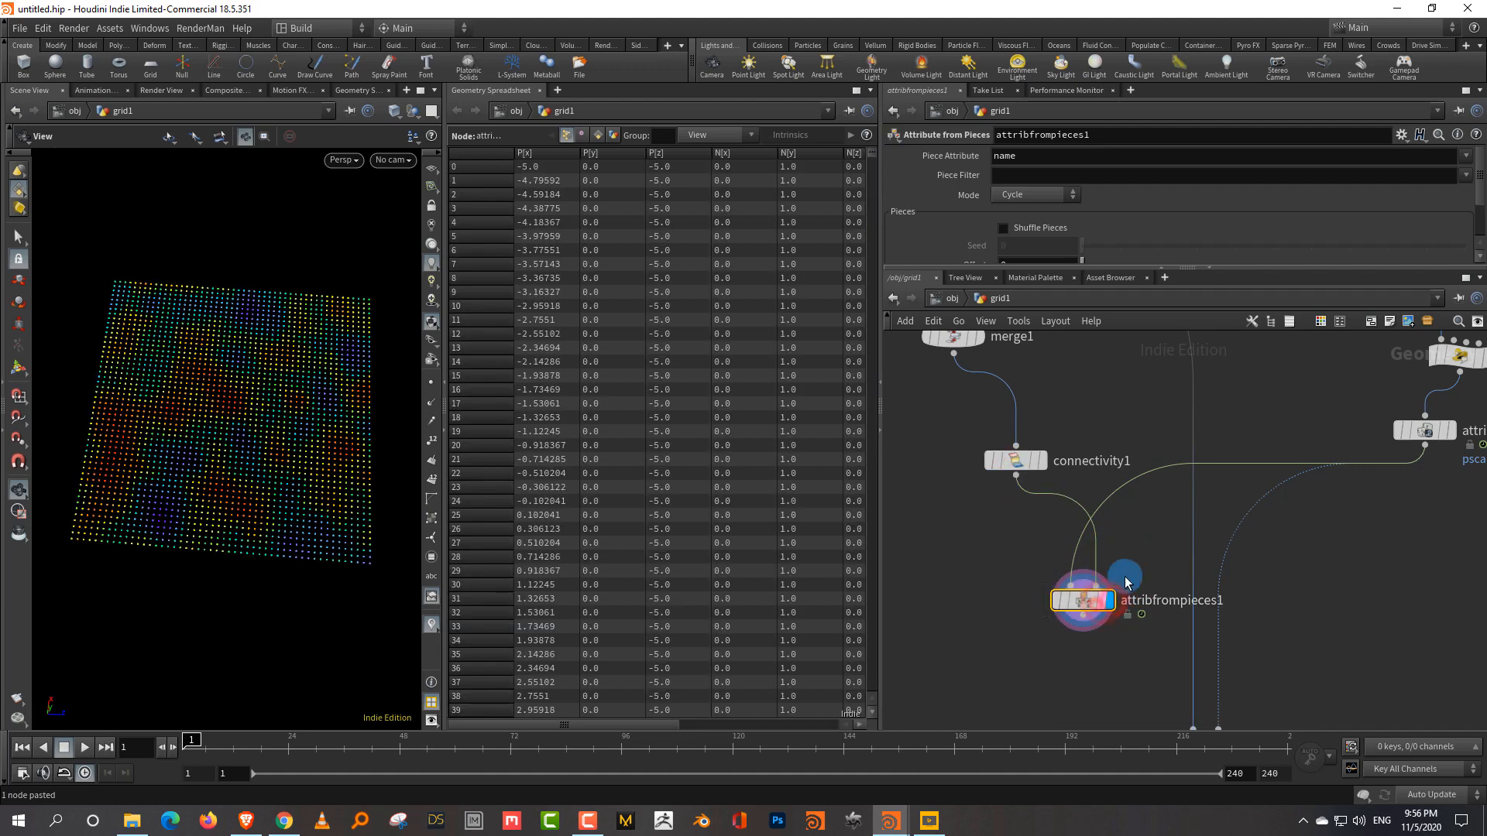
Set the Piece Attribute of attribfrompieces1 to class.
{"action": "left_click", "coordinate": [1014, 159]}
{"action": "type", "text": "class"}
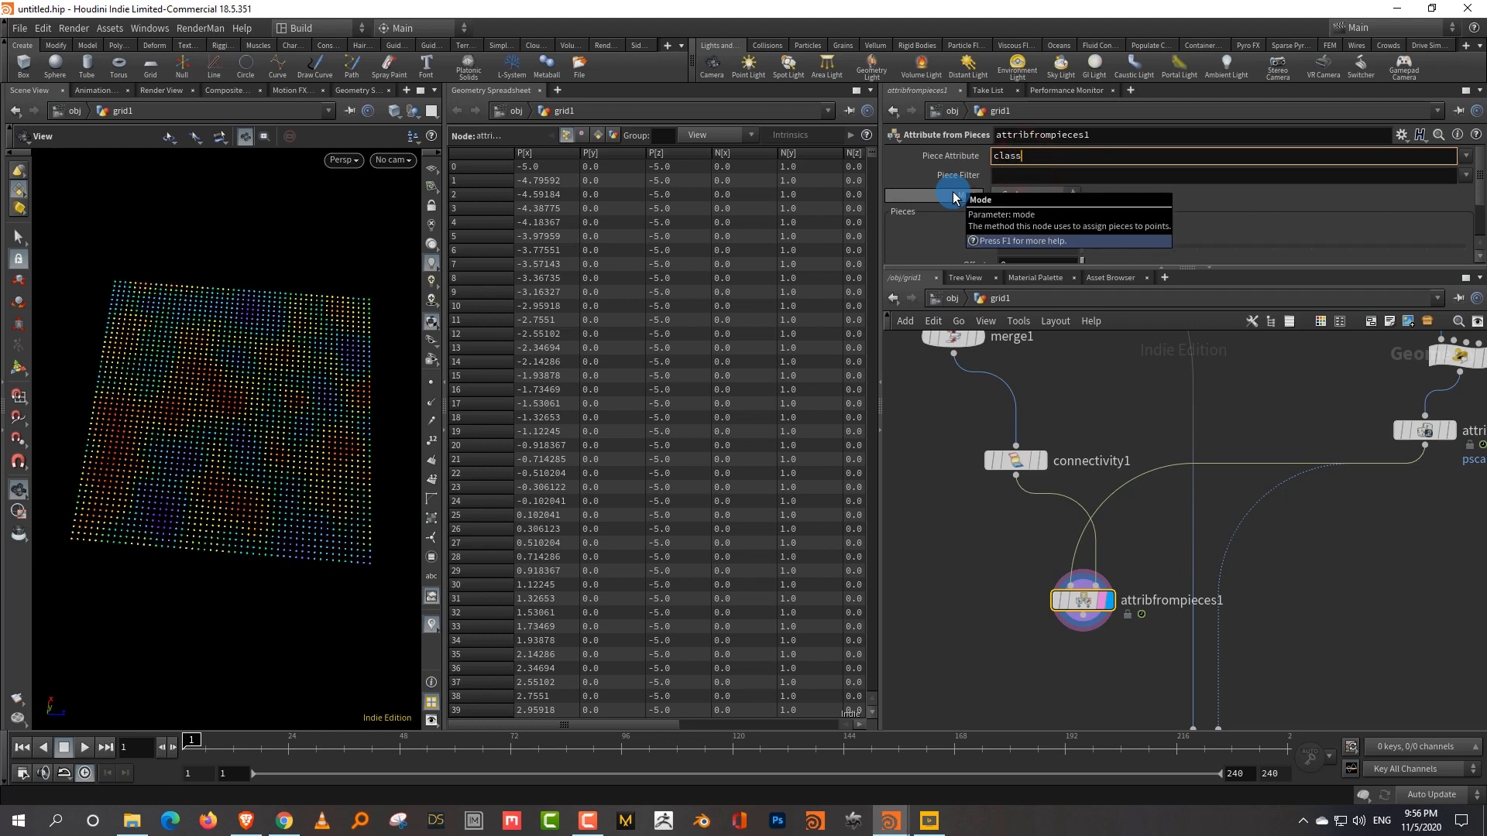
{"action": "key", "text": "Return"}
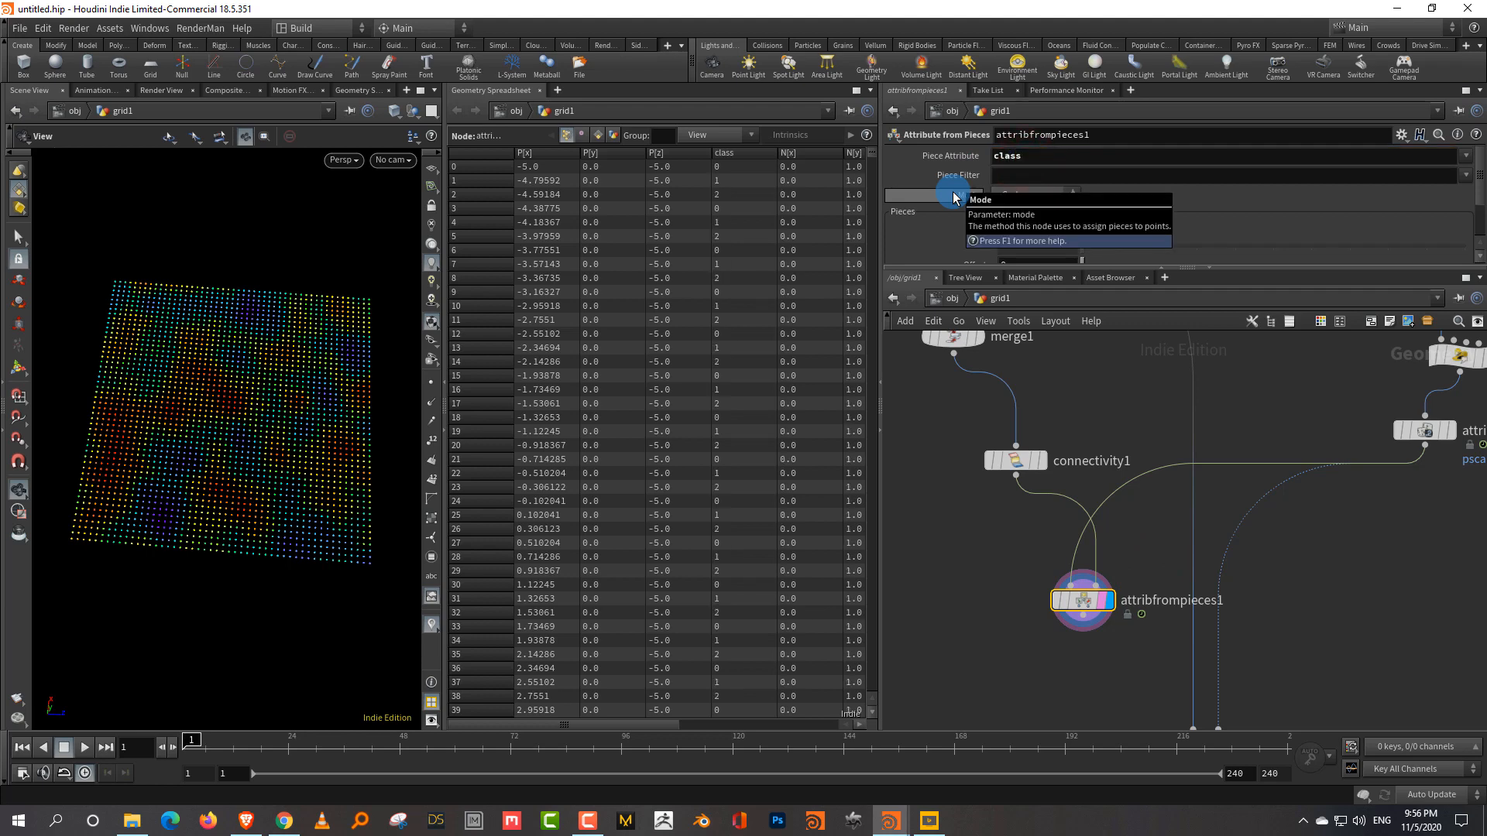
{"action": "mouse_move", "coordinate": [1016, 462]}
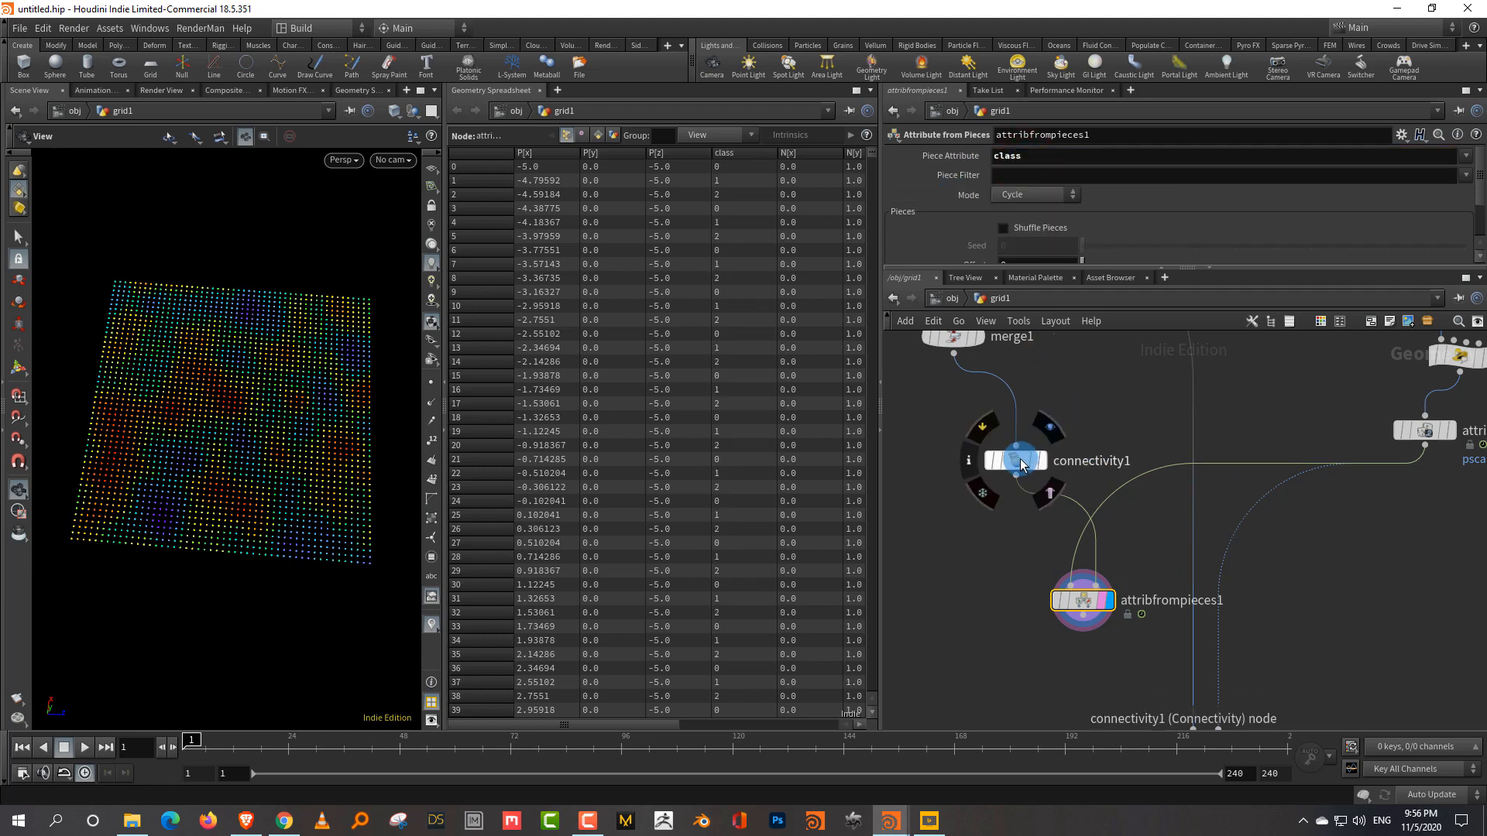
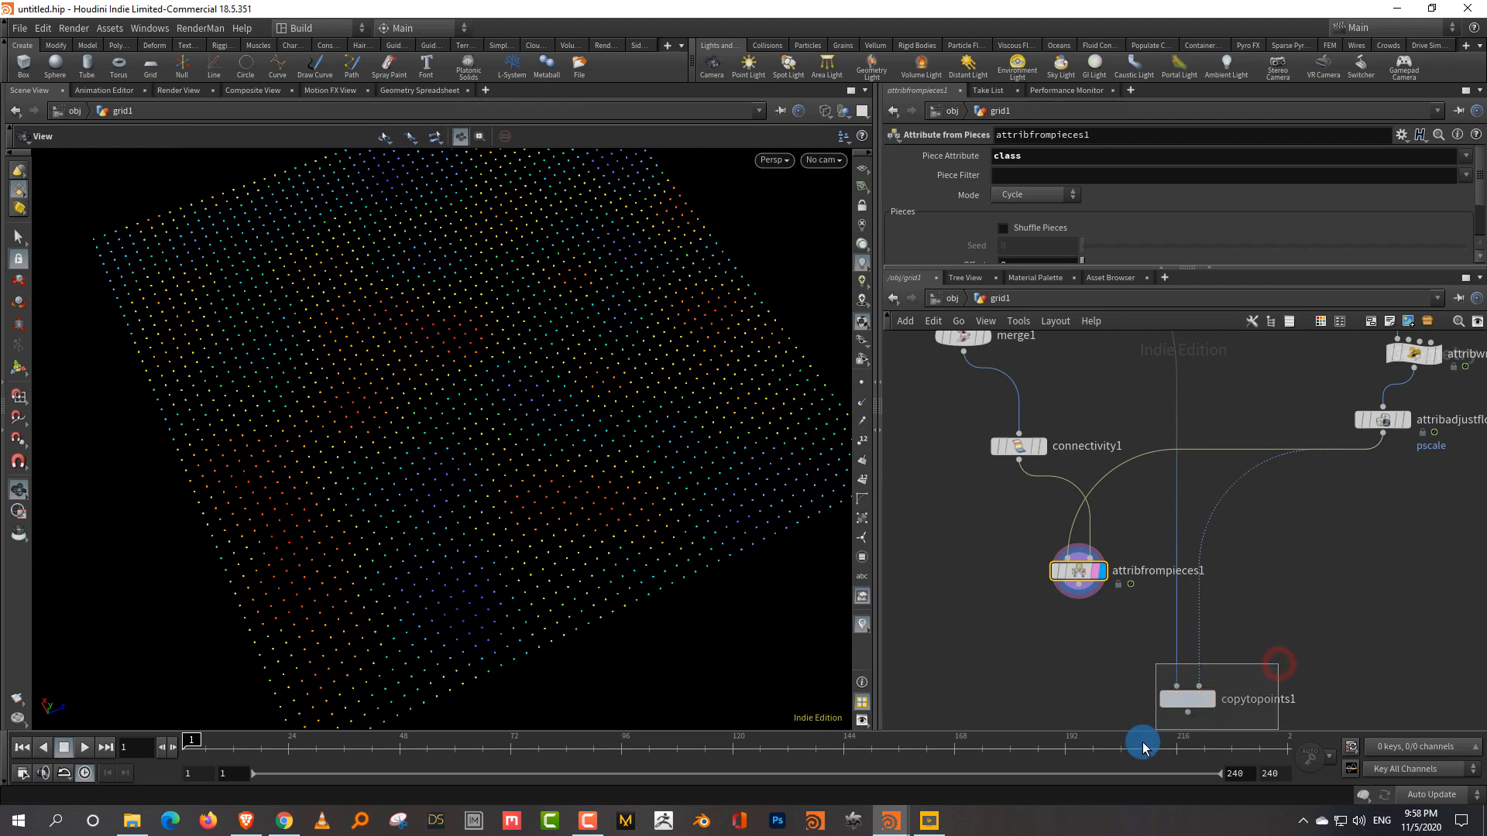
Enable Piece Attribute on copytopoints1 and set it to class.
{"action": "left_click", "coordinate": [1196, 701]}
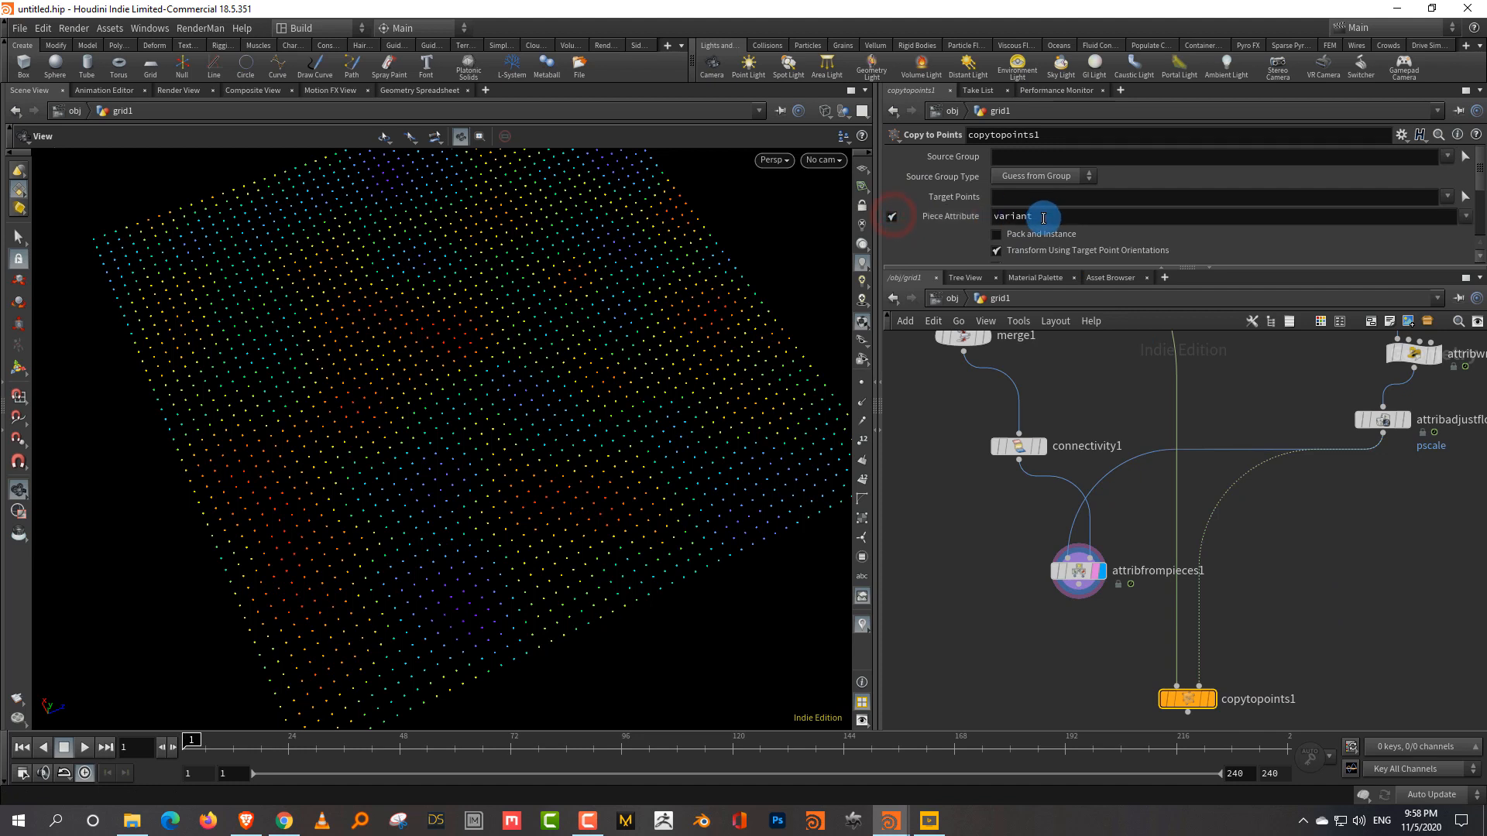
{"action": "left_click_drag", "start_coordinate": [1044, 218], "coordinate": [891, 229]}
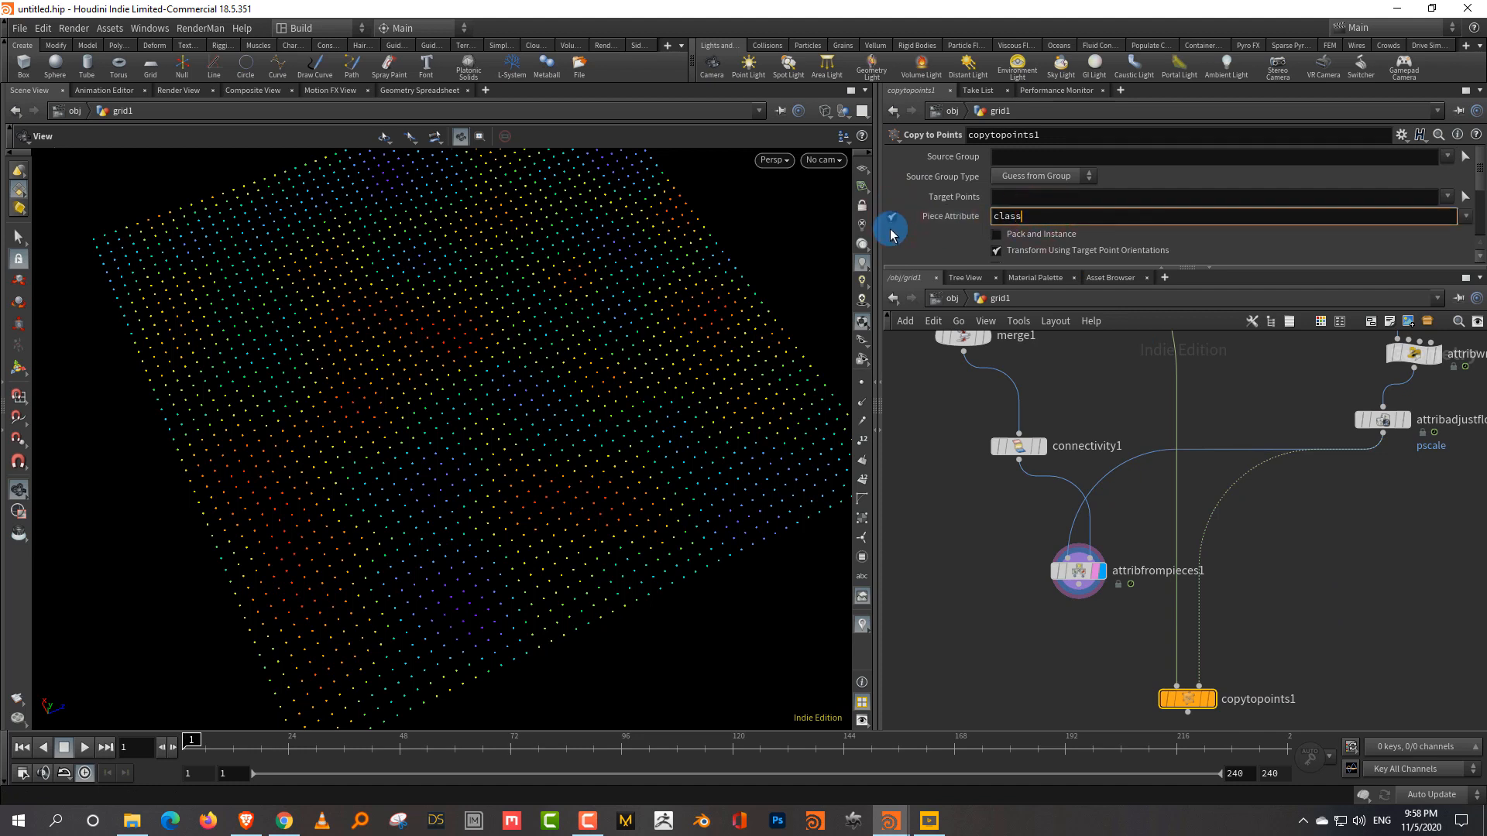
{"action": "key", "text": "Return"}
Review the nodes feeding attribfrompieces1 and disconnect color2 from copytopoints1's first input.
{"action": "middle_click_drag", "start_coordinate": [1095, 388], "coordinate": [1151, 531]}
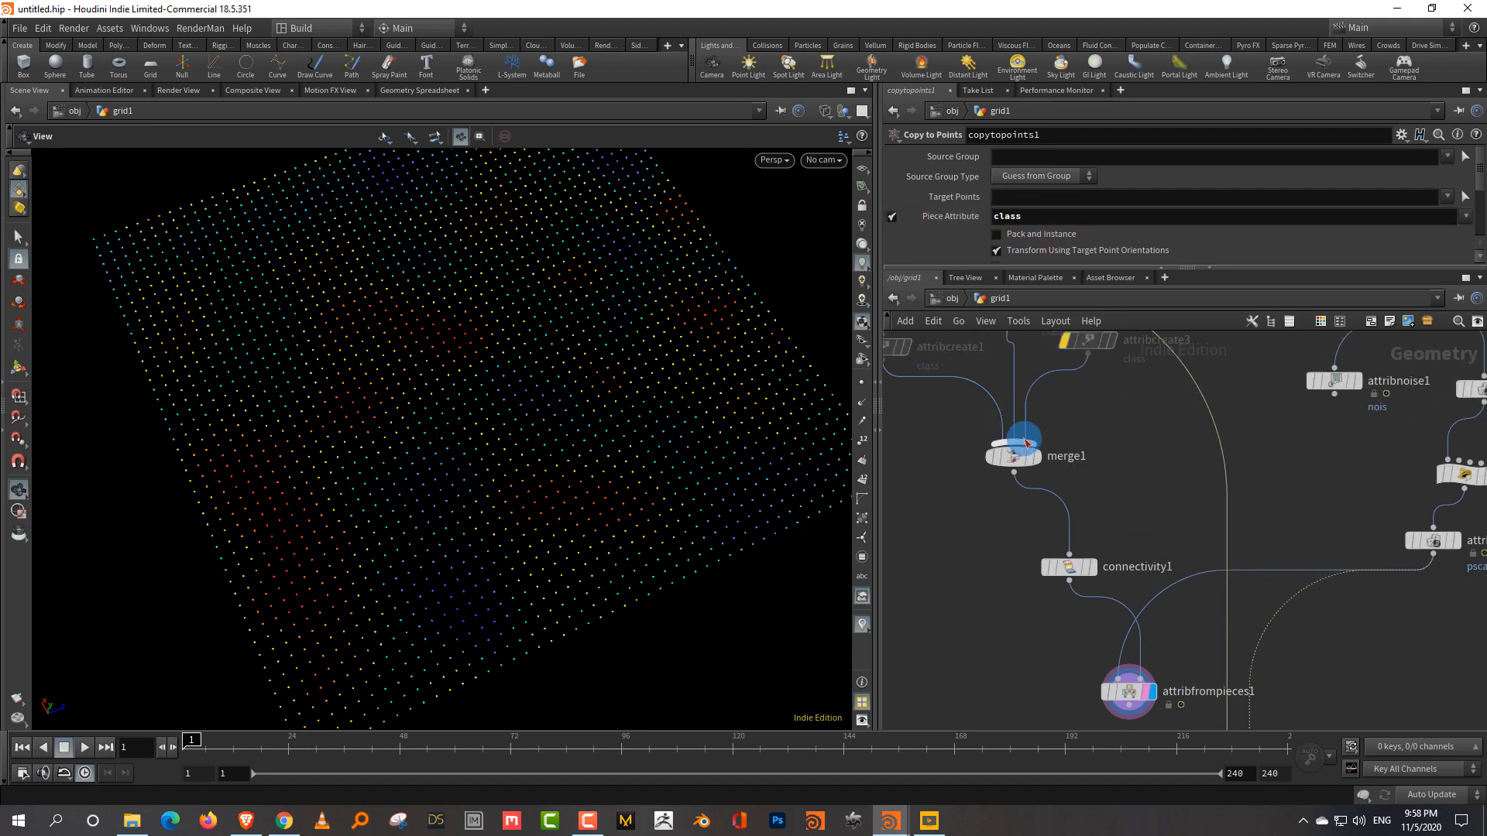
{"action": "middle_click_drag", "start_coordinate": [1215, 662], "coordinate": [1194, 569]}
{"action": "left_click", "coordinate": [1109, 598]}
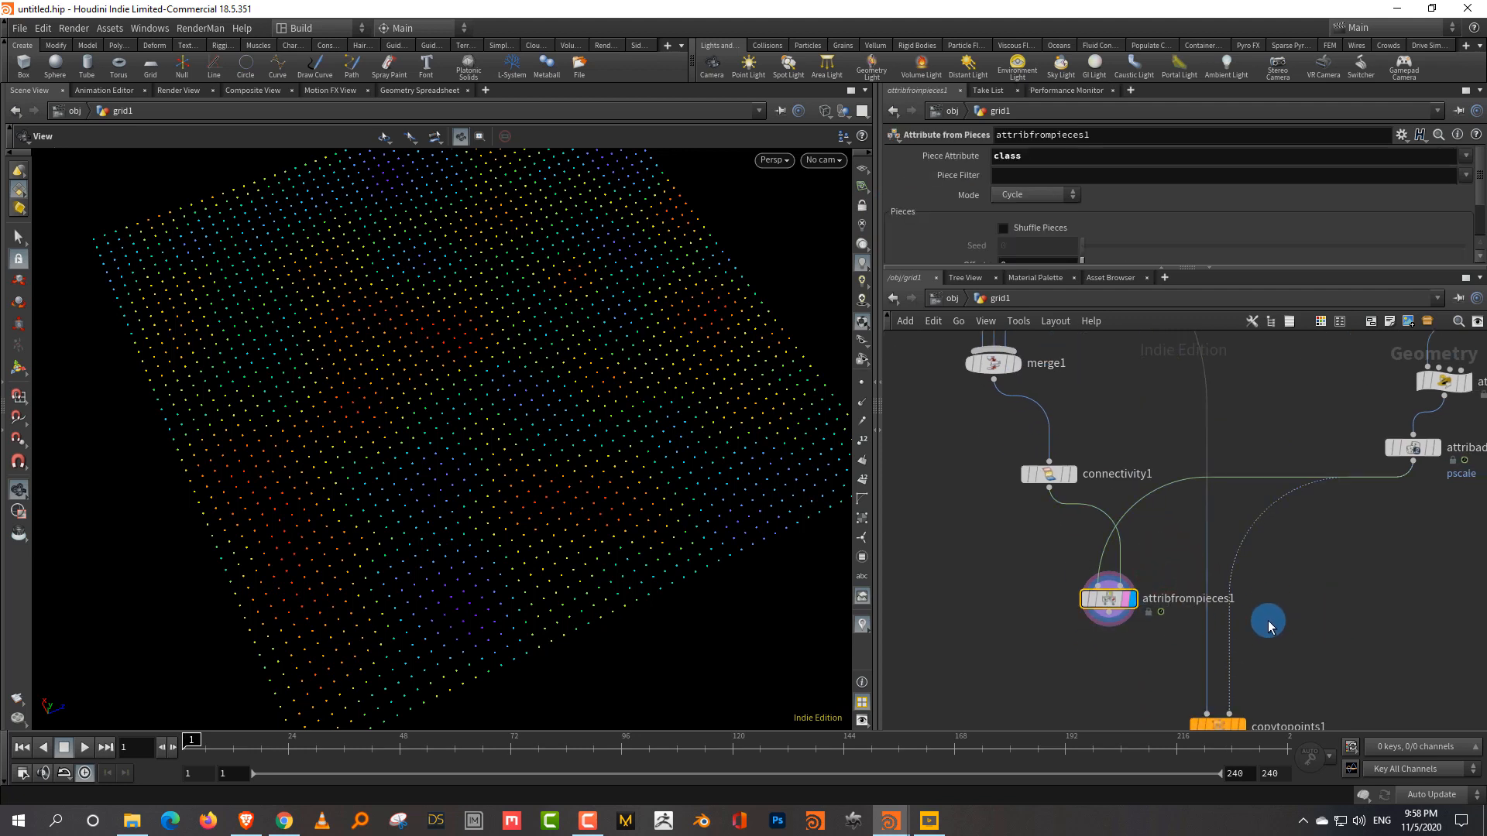
{"action": "middle_click_drag", "start_coordinate": [1265, 617], "coordinate": [1274, 658]}
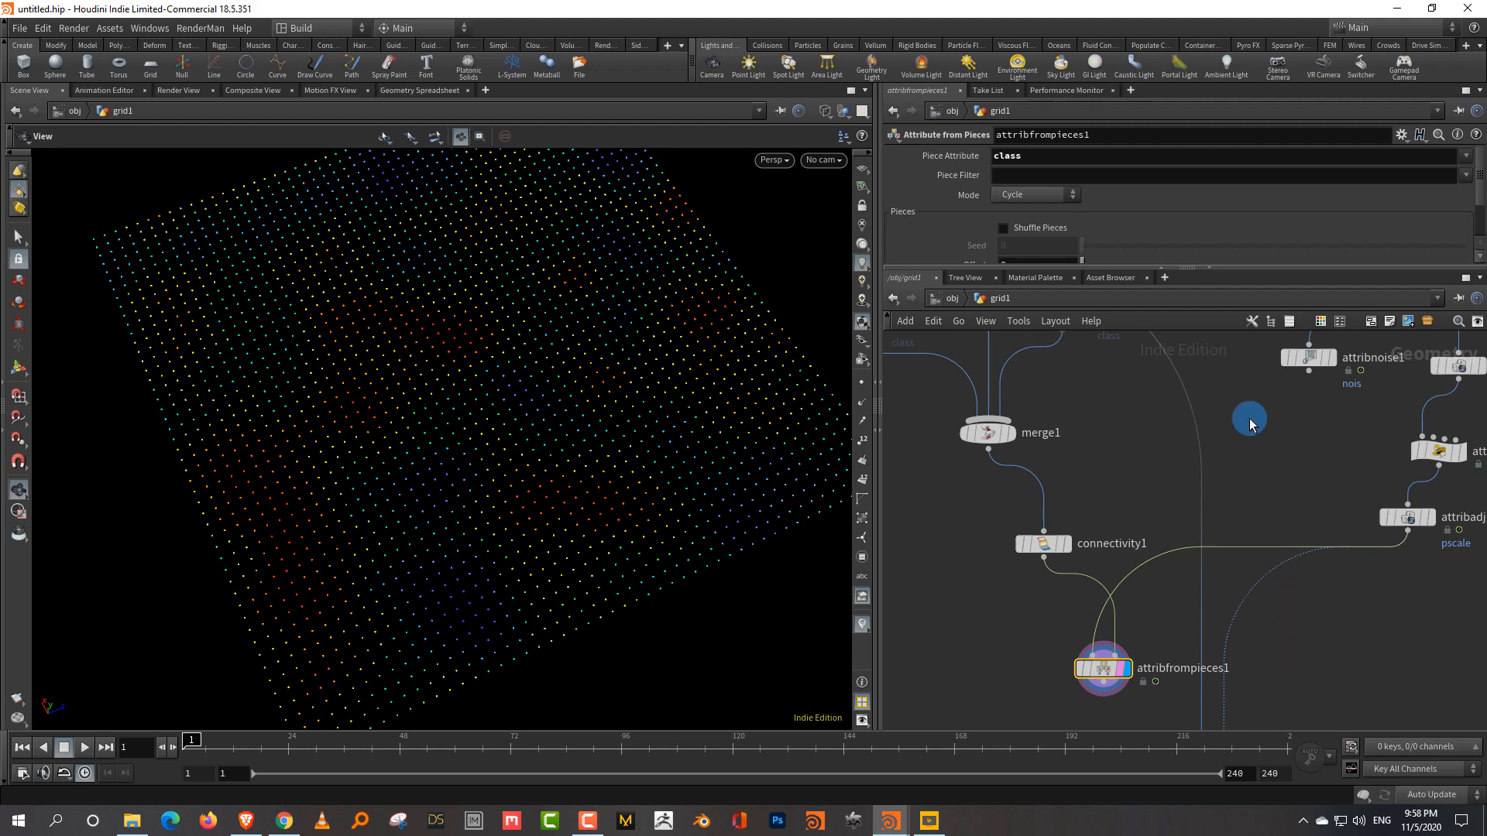
{"action": "middle_click_drag", "start_coordinate": [1237, 467], "coordinate": [1271, 436]}
{"action": "mouse_move", "coordinate": [1339, 625]}
{"action": "middle_mouse_down"}
{"action": "mouse_move", "coordinate": [1324, 539]}
{"action": "mouse_move", "coordinate": [1320, 738]}
{"action": "middle_mouse_up"}
{"action": "mouse_move", "coordinate": [1288, 525]}
{"action": "middle_mouse_down"}
{"action": "mouse_move", "coordinate": [1244, 612]}
{"action": "mouse_move", "coordinate": [1158, 558]}
{"action": "middle_mouse_up"}
{"action": "mouse_move", "coordinate": [1125, 617]}
{"action": "middle_click_drag", "start_coordinate": [1125, 617], "coordinate": [1228, 524]}
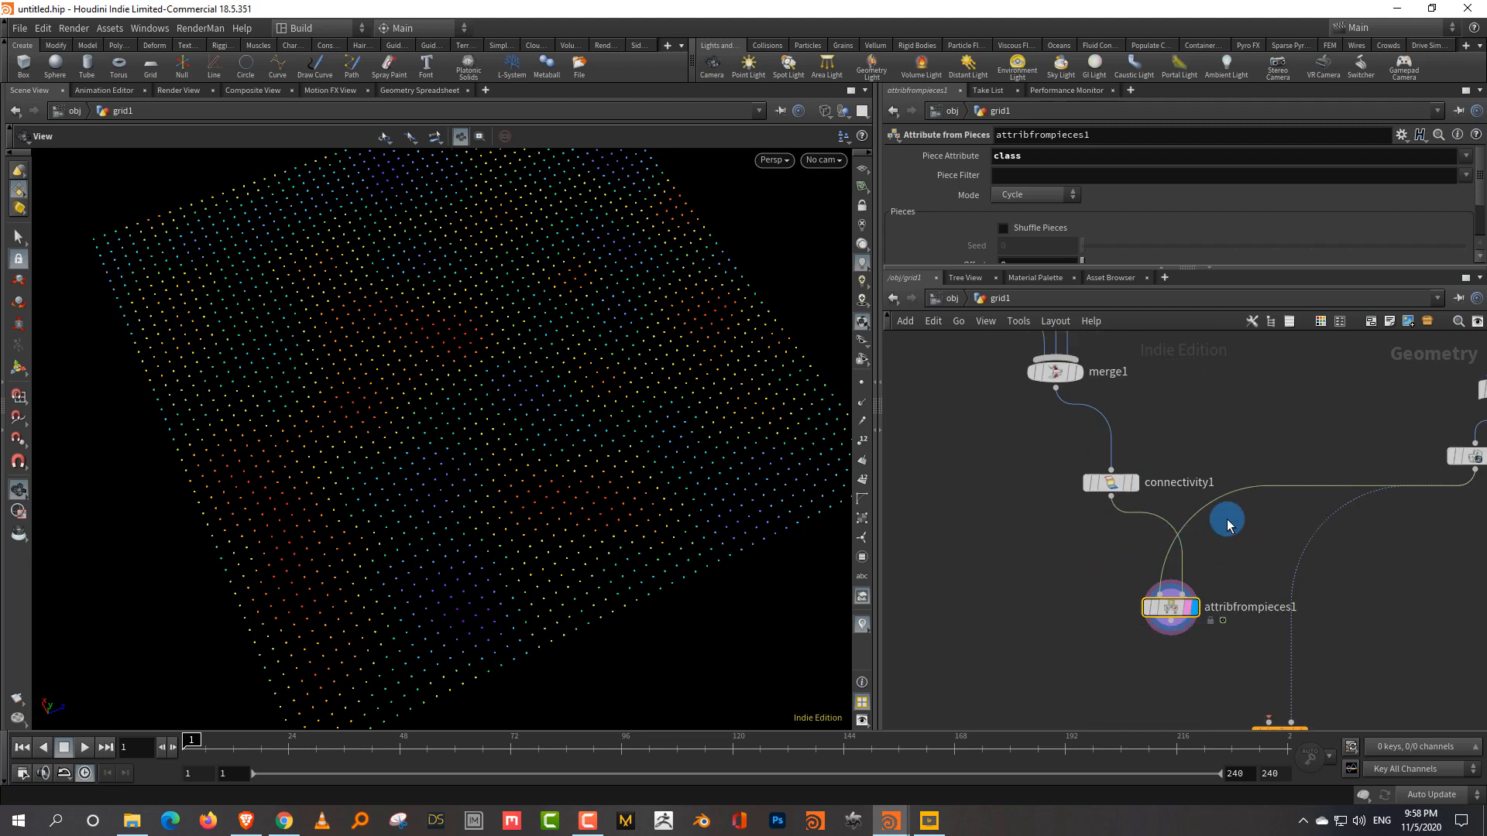
Move attribfrompieces1 aside and display connectivity1 to examine the merged tube, box and platonic solid.
{"action": "left_click_drag", "start_coordinate": [1192, 610], "coordinate": [1238, 594]}
{"action": "left_click", "coordinate": [1133, 483]}
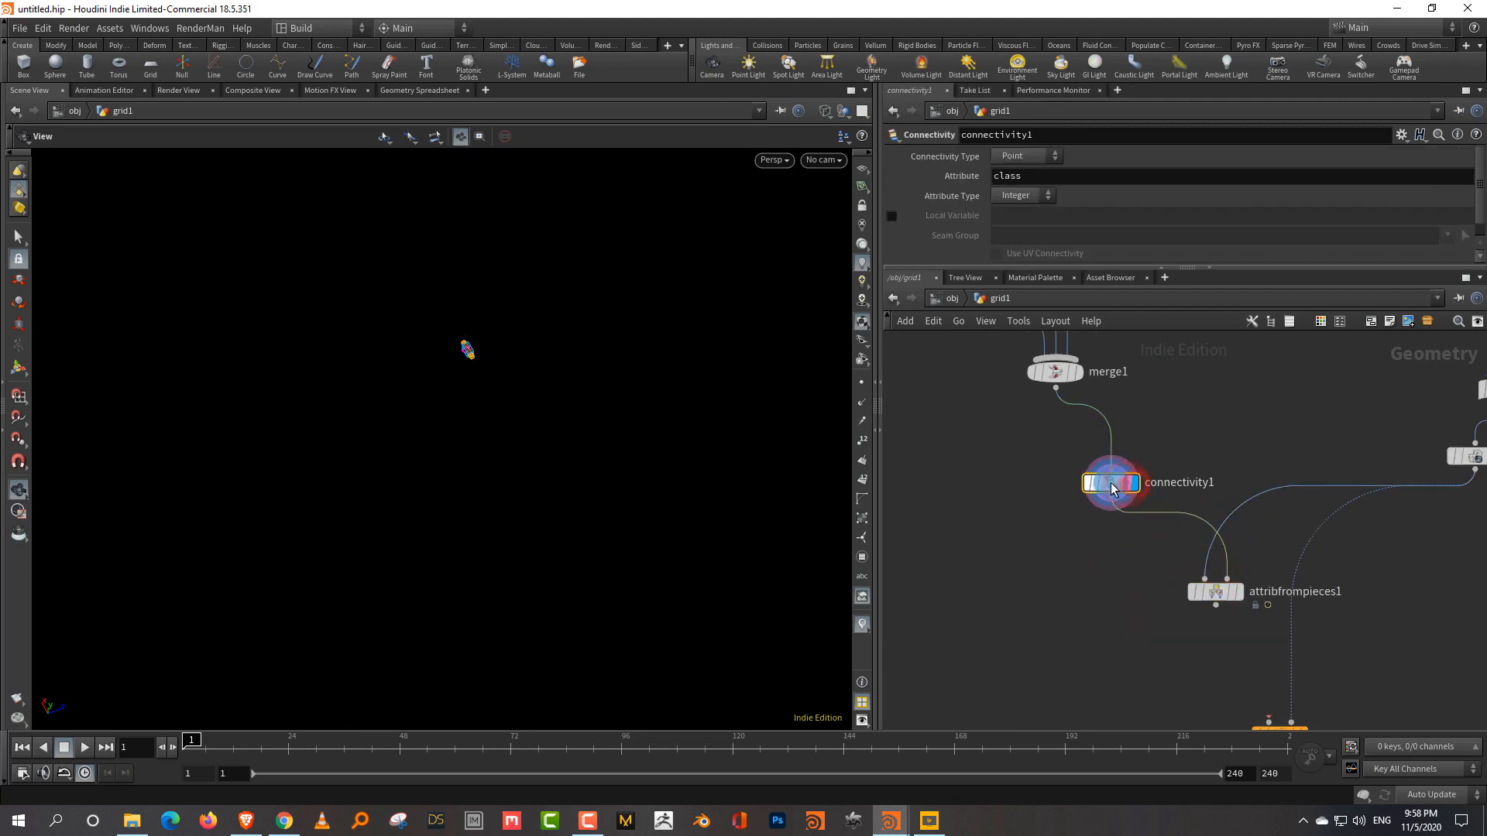
{"action": "left_click_drag", "start_coordinate": [446, 350], "coordinate": [617, 640]}
{"action": "middle_click_drag", "start_coordinate": [356, 558], "coordinate": [557, 123]}
Wire connectivity1 into copytopoints1's first input, display copytopoints1, and move attribfrompieces1 clear of its wires.
{"action": "left_click", "coordinate": [1111, 497]}
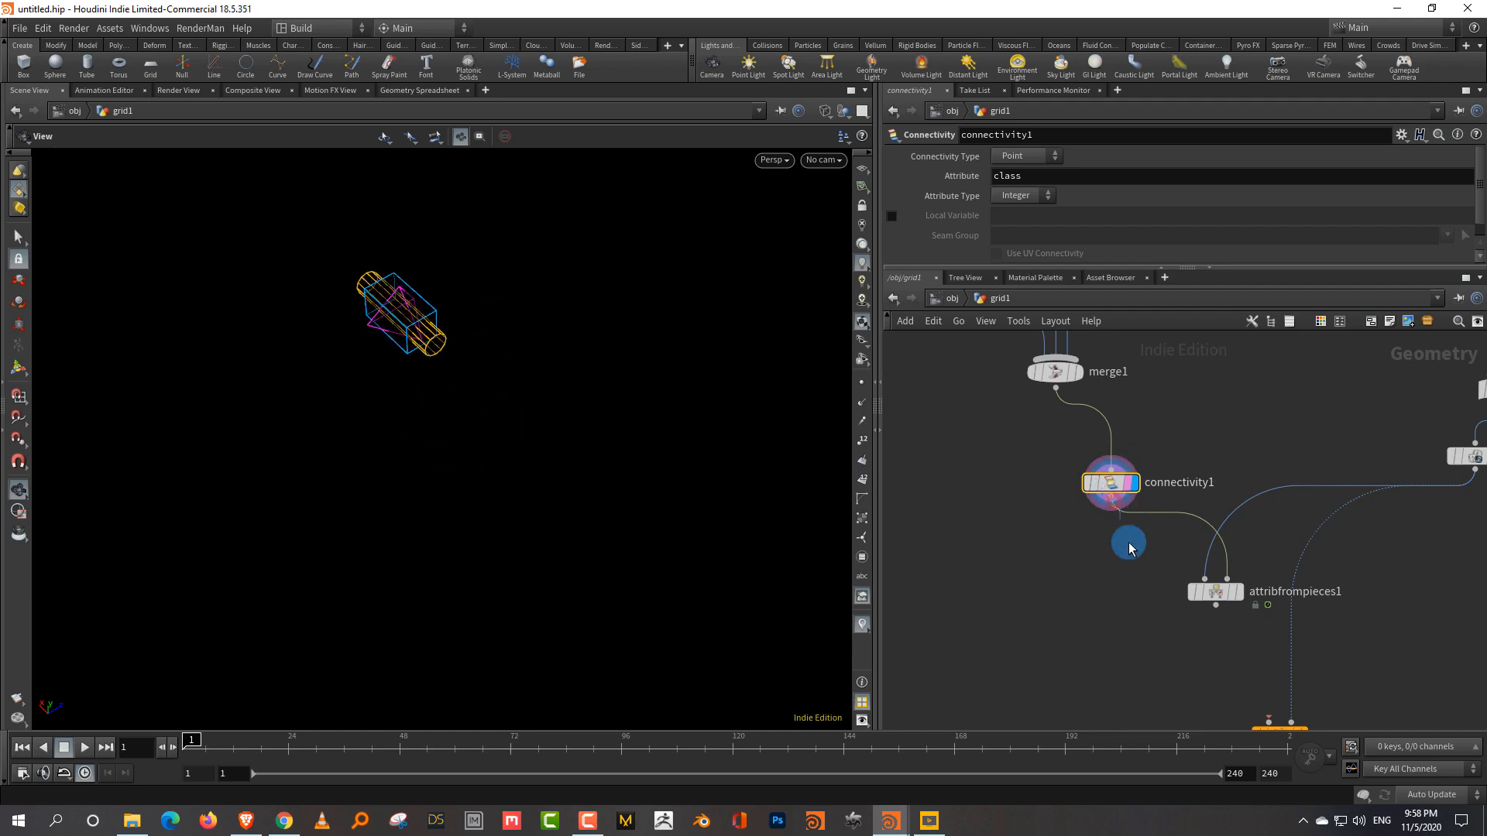
{"action": "middle_click_drag", "start_coordinate": [1186, 663], "coordinate": [1116, 522]}
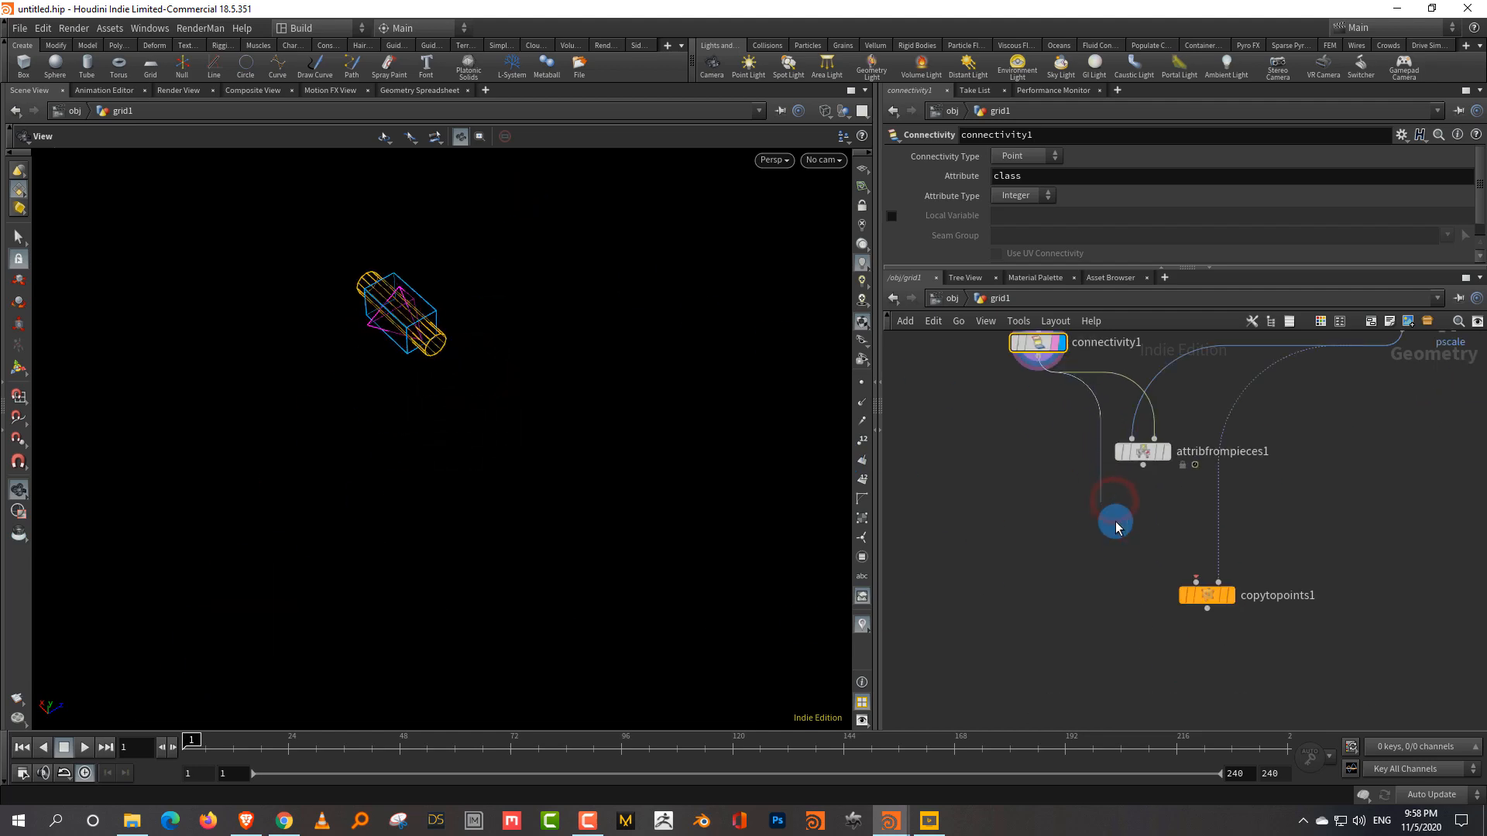
{"action": "left_click", "coordinate": [1197, 582]}
{"action": "left_click_drag", "start_coordinate": [1207, 596], "coordinate": [1143, 622]}
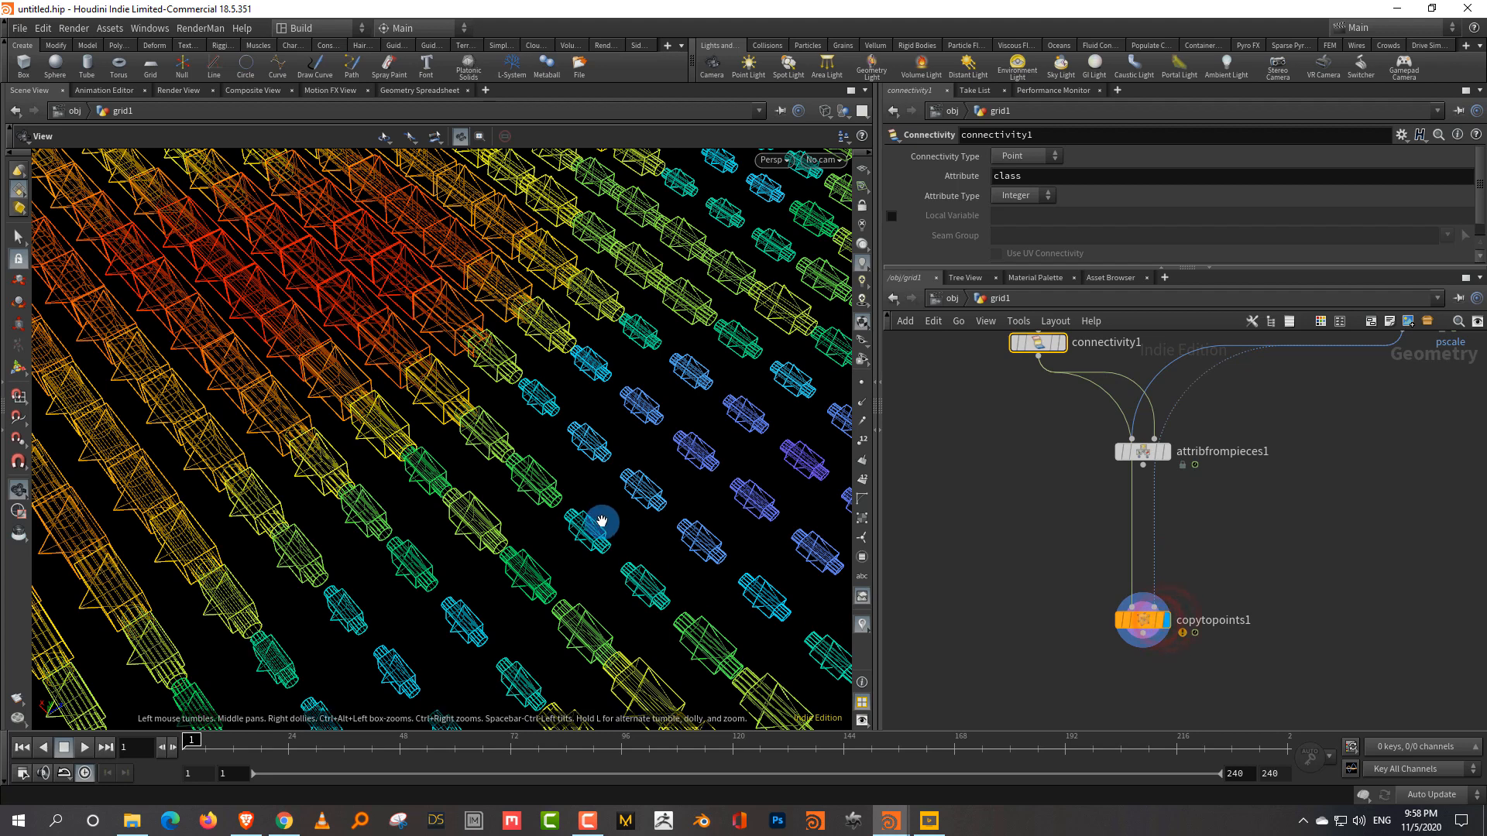
{"action": "left_click_drag", "start_coordinate": [1154, 465], "coordinate": [1267, 475]}
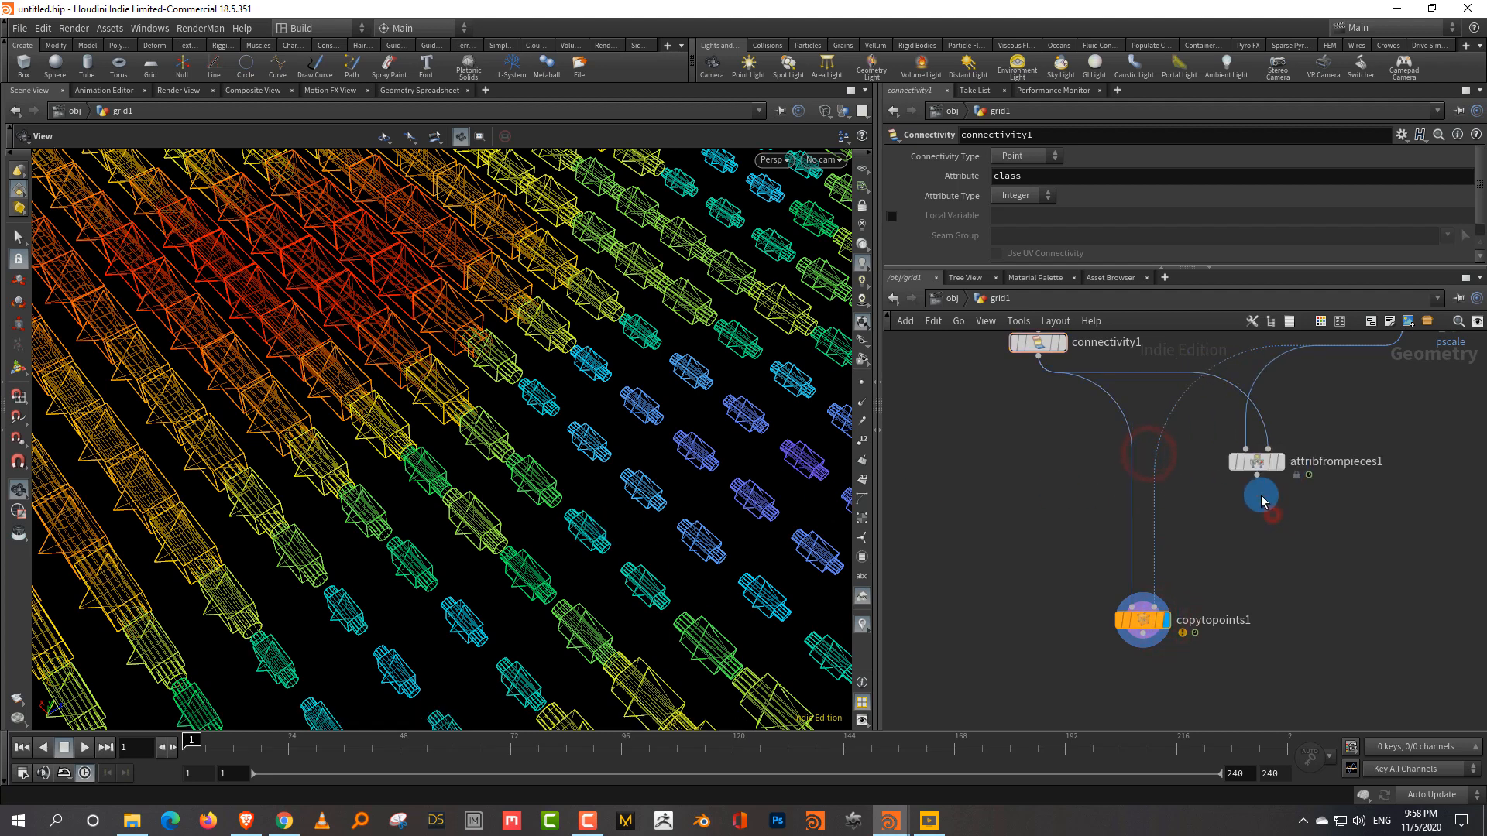
Wire attribfrompieces1's output into copytopoints1's target points input and view the resulting distribution of shapes.
{"action": "left_click", "coordinate": [1257, 484]}
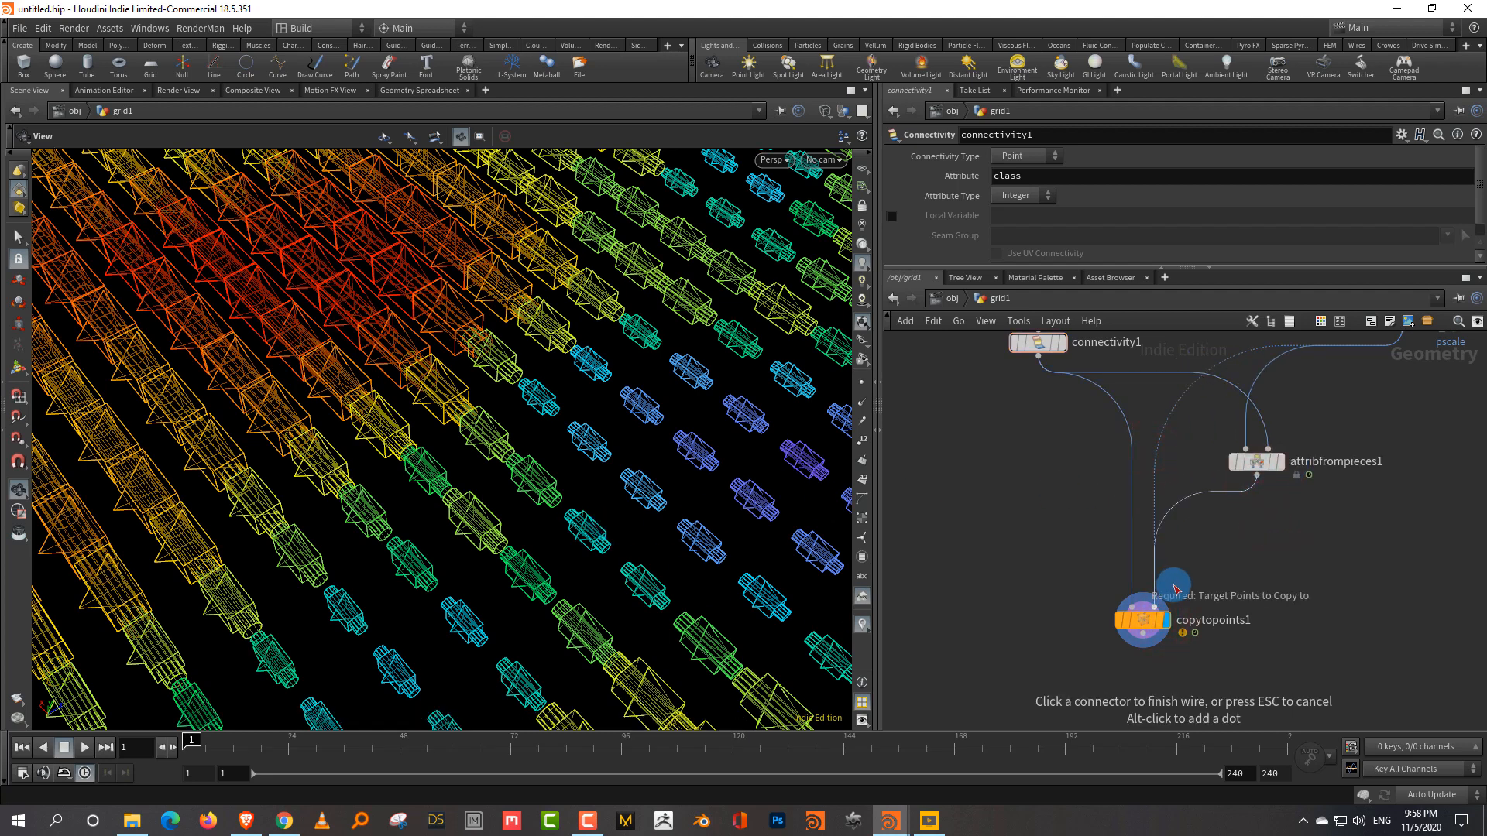
{"action": "left_click", "coordinate": [1176, 589]}
{"action": "right_click_drag", "start_coordinate": [618, 411], "coordinate": [474, 609]}
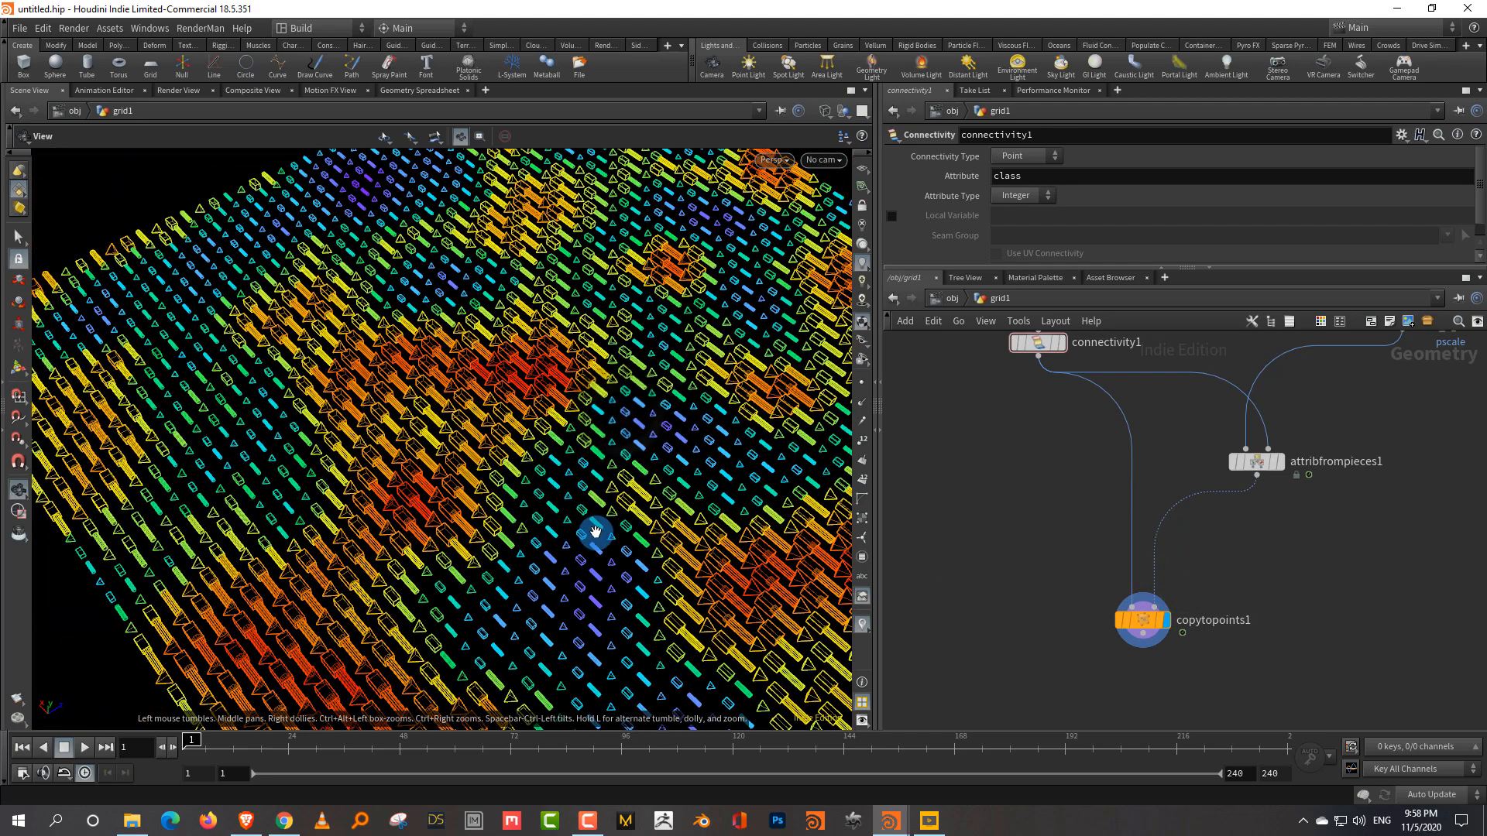
{"action": "right_click_drag", "start_coordinate": [595, 531], "coordinate": [601, 560]}
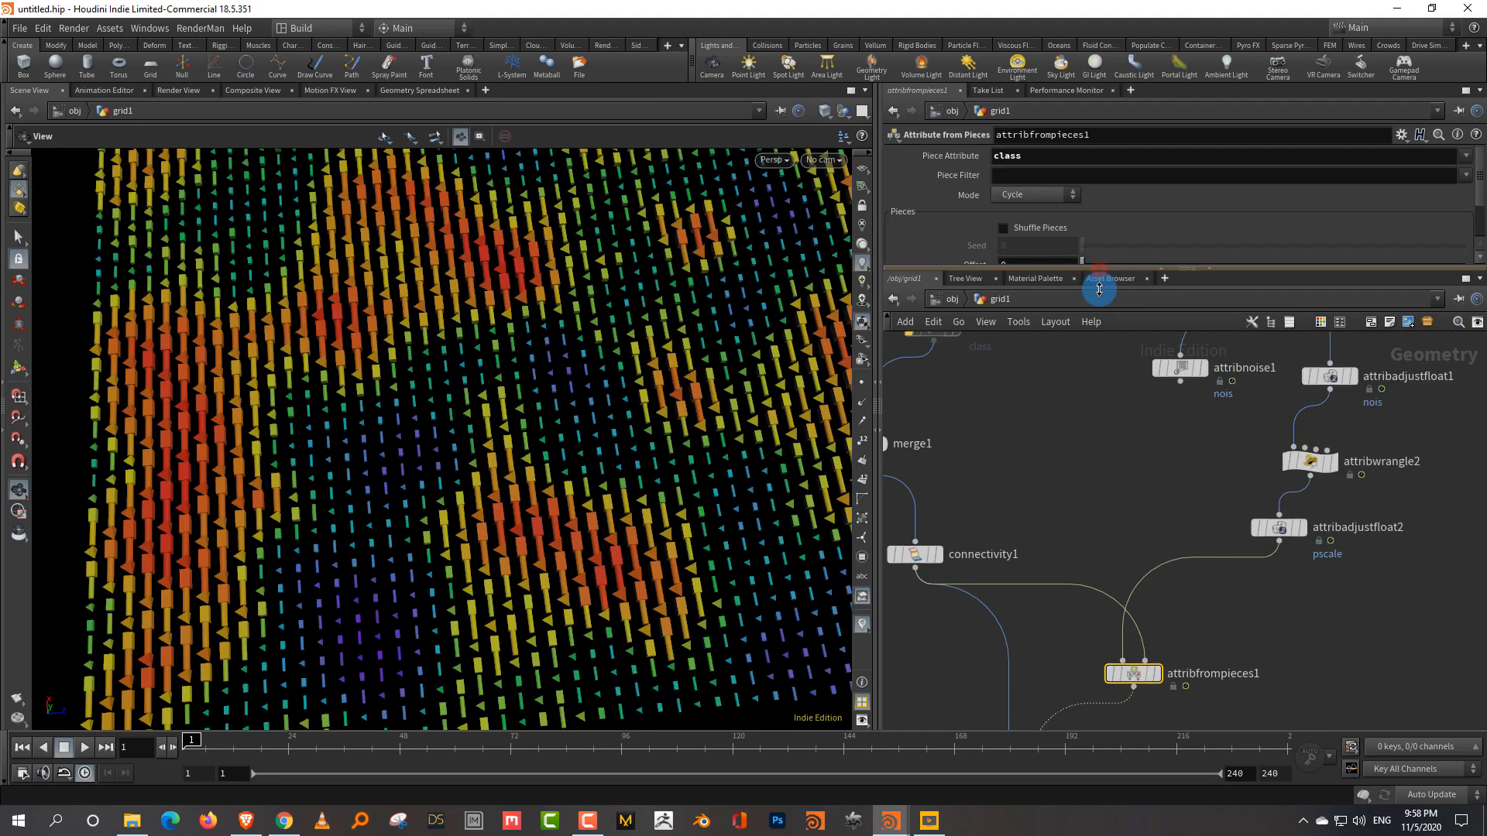
Enlarge the attribfrompieces1 parameter area and inspect the scattered tubes, boxes and platonic solids in wireframe from several distances.
{"action": "left_click_drag", "start_coordinate": [1099, 290], "coordinate": [1099, 318]}
{"action": "left_click_drag", "start_coordinate": [597, 514], "coordinate": [639, 508]}
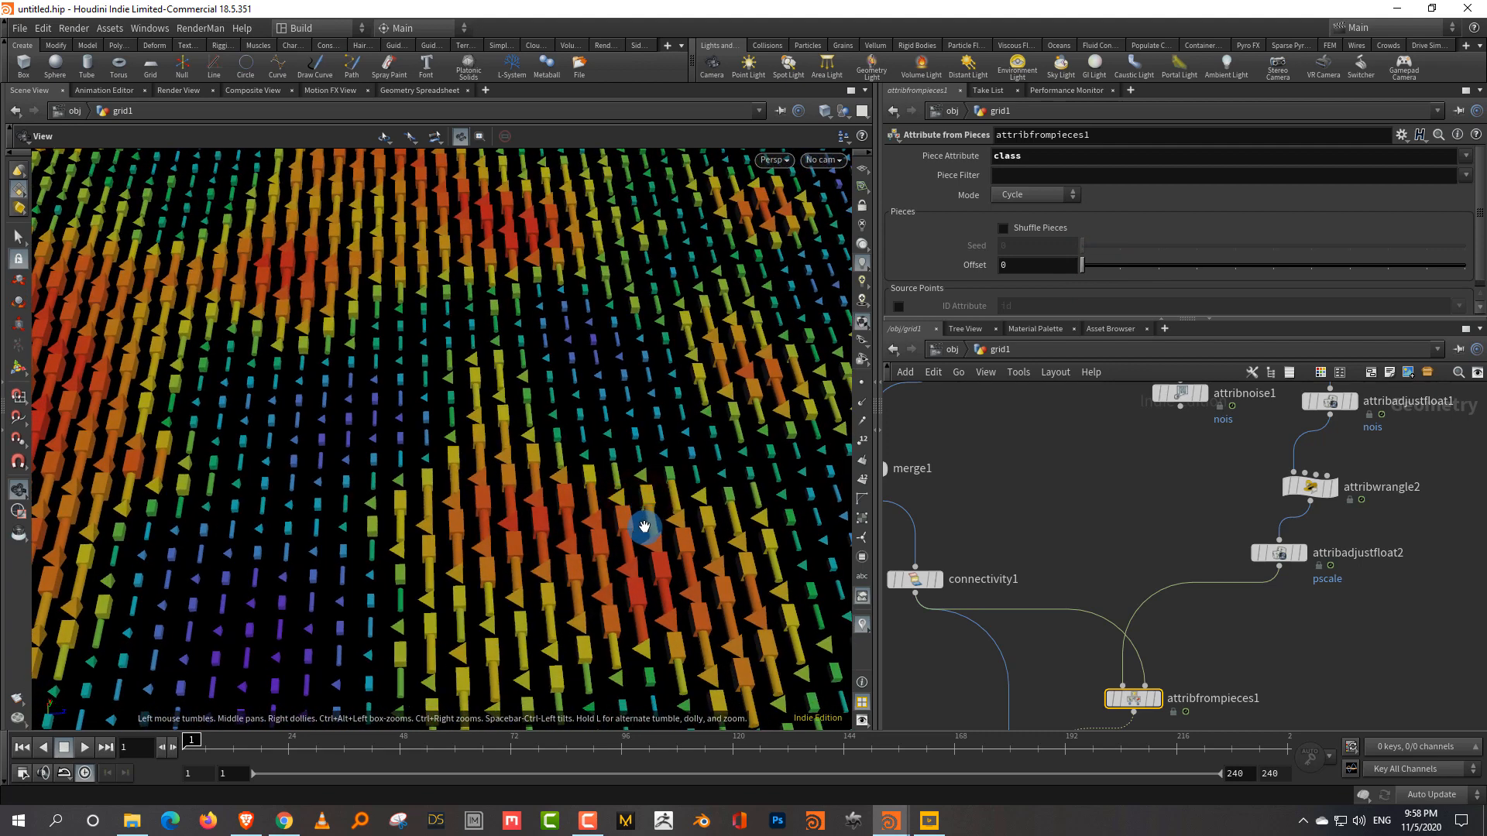
{"action": "key", "text": "w"}
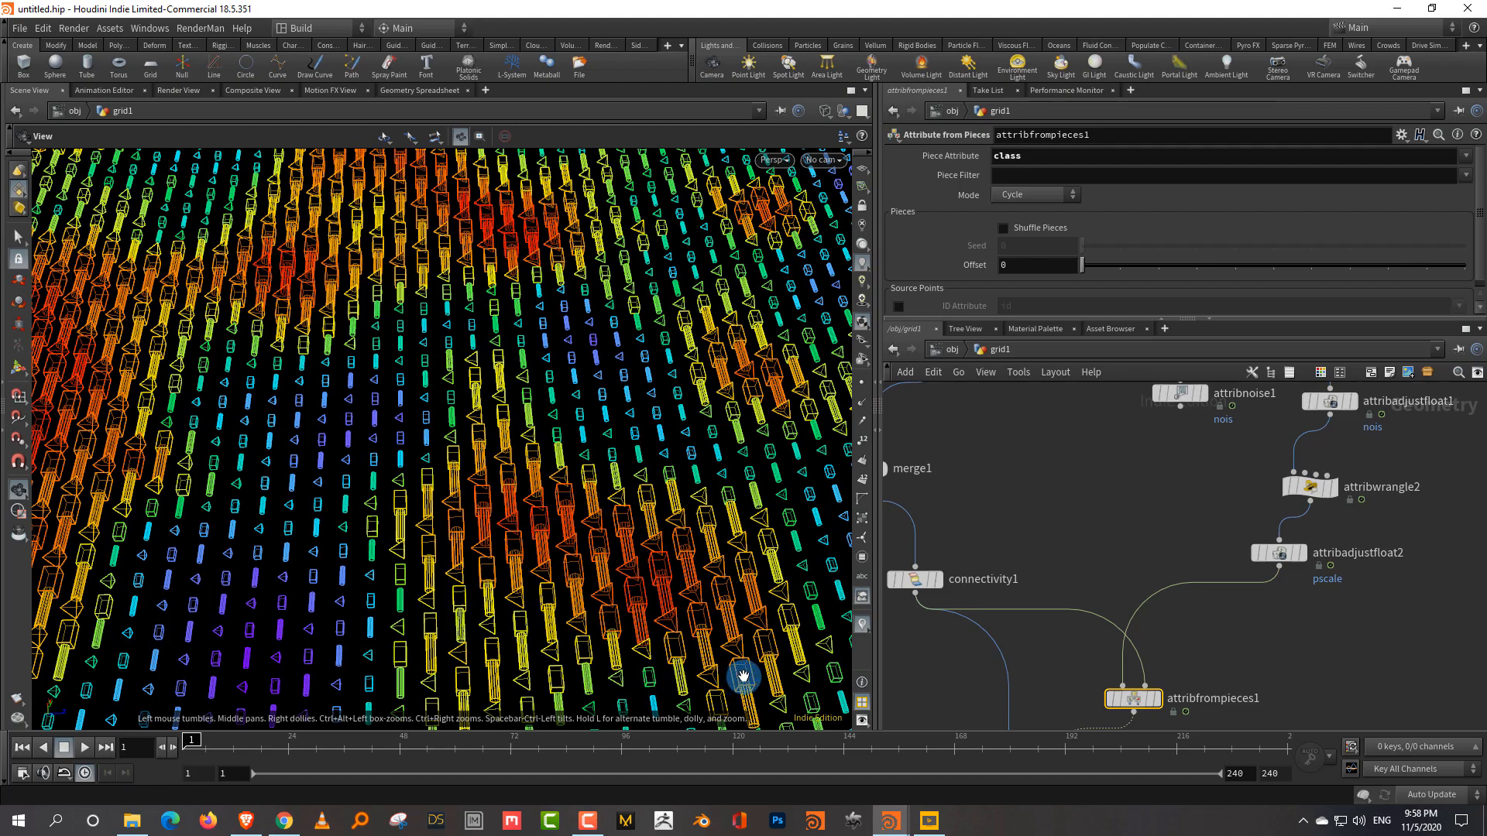
{"action": "left_click", "coordinate": [943, 622]}
{"action": "mouse_move", "coordinate": [1082, 271]}
{"action": "left_mouse_down"}
{"action": "mouse_move", "coordinate": [1294, 264]}
{"action": "mouse_move", "coordinate": [1082, 265]}
{"action": "left_mouse_up"}
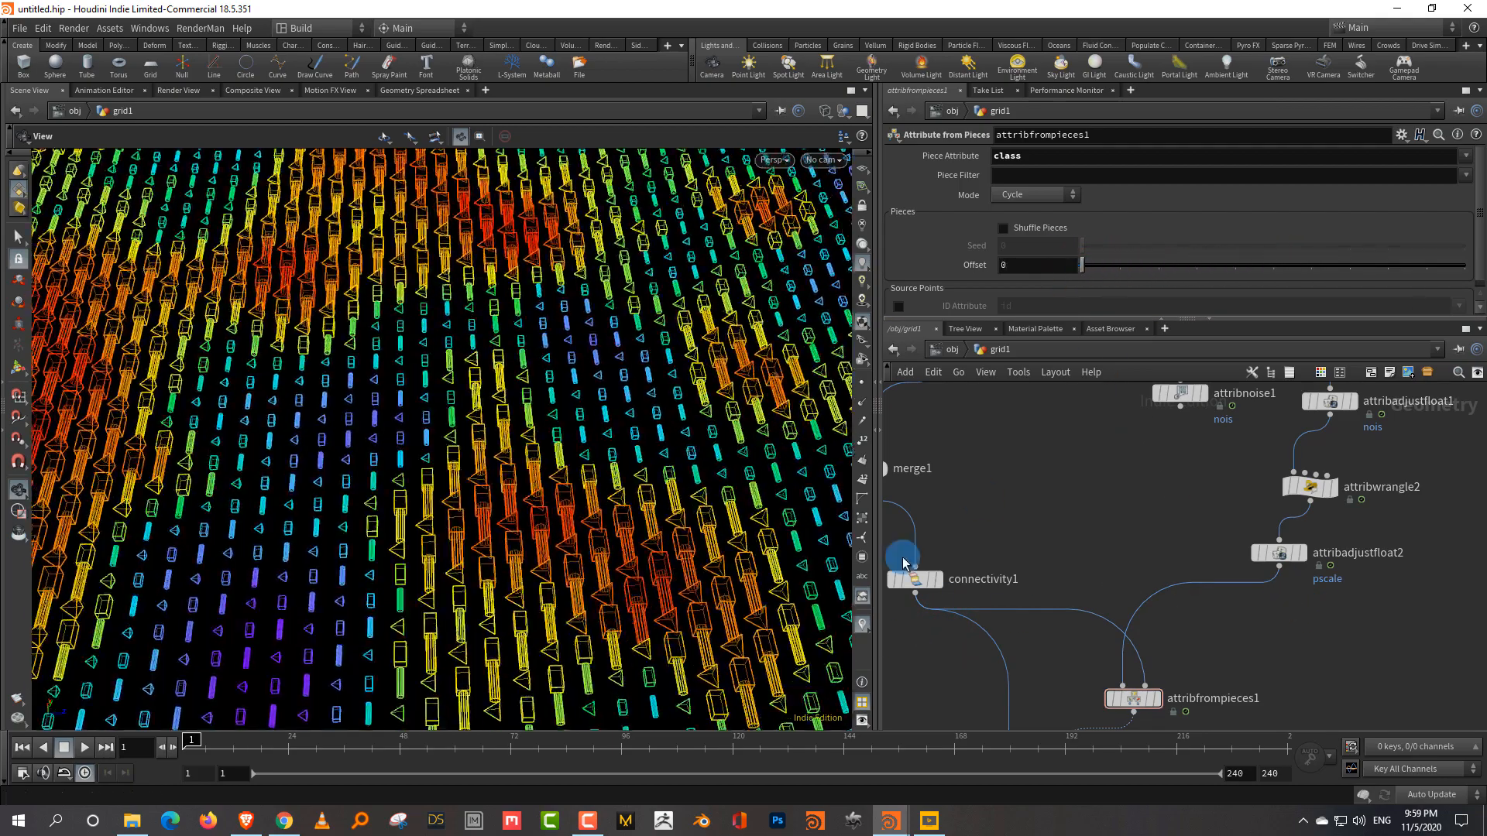
{"action": "middle_click_drag", "start_coordinate": [903, 560], "coordinate": [890, 522]}
{"action": "right_click_drag", "start_coordinate": [821, 524], "coordinate": [720, 522]}
{"action": "left_click_drag", "start_coordinate": [721, 522], "coordinate": [524, 577]}
{"action": "right_click_drag", "start_coordinate": [524, 577], "coordinate": [708, 516]}
{"action": "middle_click_drag", "start_coordinate": [1364, 631], "coordinate": [1341, 713]}
{"action": "middle_click_drag", "start_coordinate": [1368, 561], "coordinate": [1341, 596]}
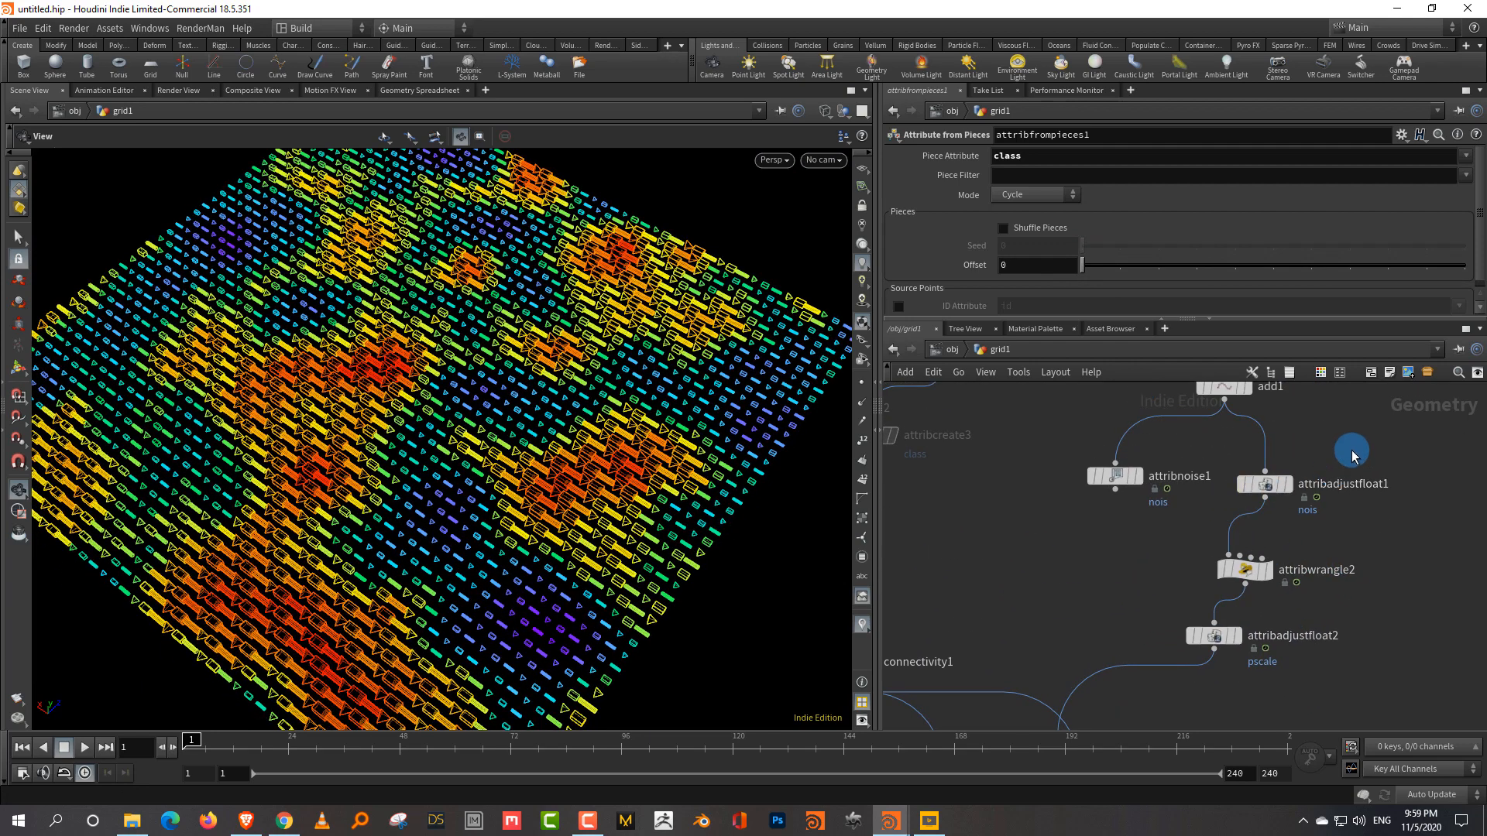
Turn off the nois attribute visualization on attribadjustfloat1 and display the scattered shapes shaded in their own colours.
{"action": "left_click", "coordinate": [1339, 476]}
{"action": "left_click_drag", "start_coordinate": [1478, 158], "coordinate": [1478, 152]}
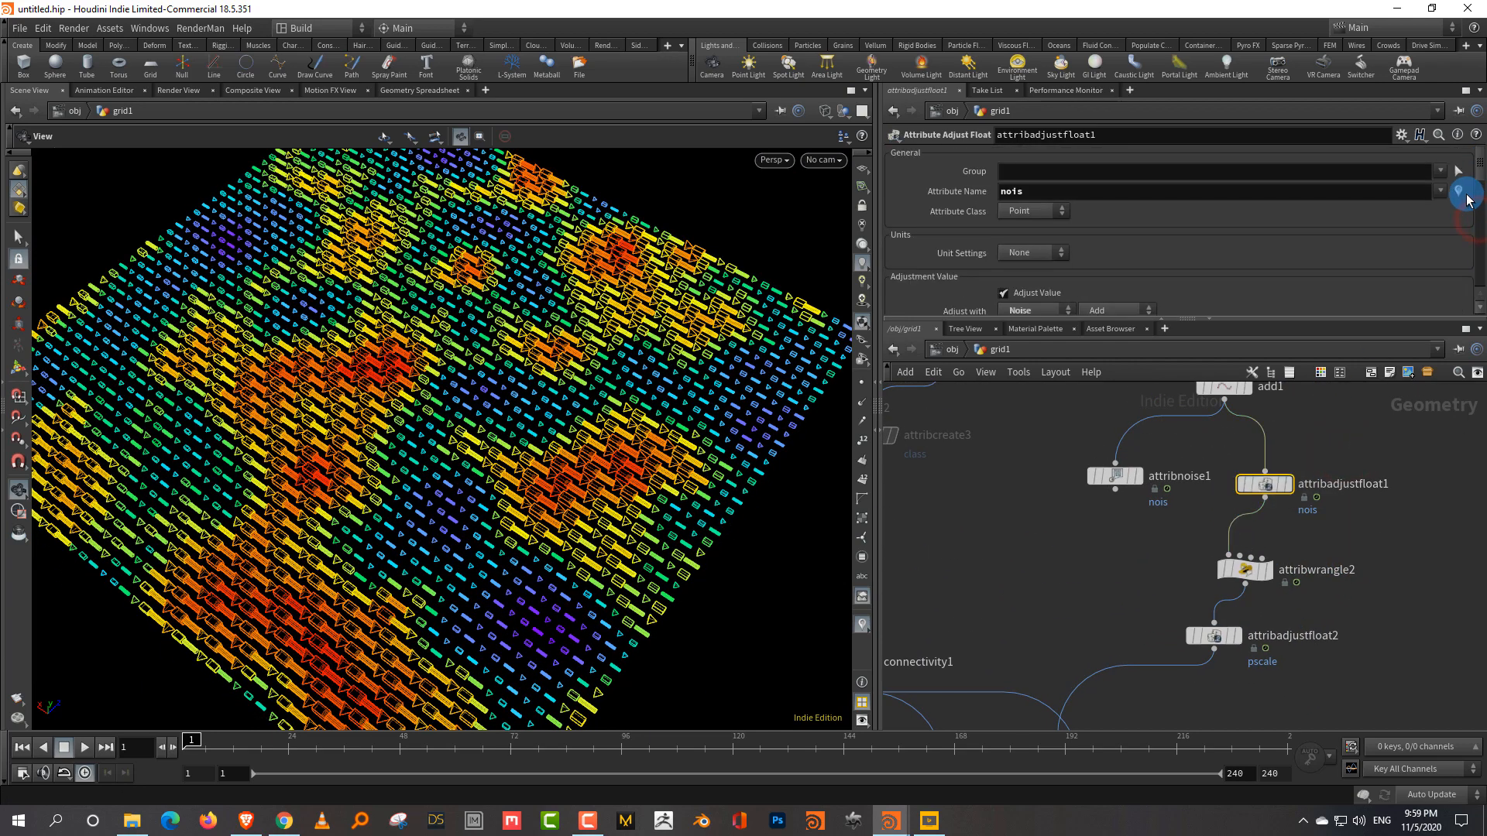
{"action": "left_click", "coordinate": [1459, 192]}
{"action": "key", "text": "w"}
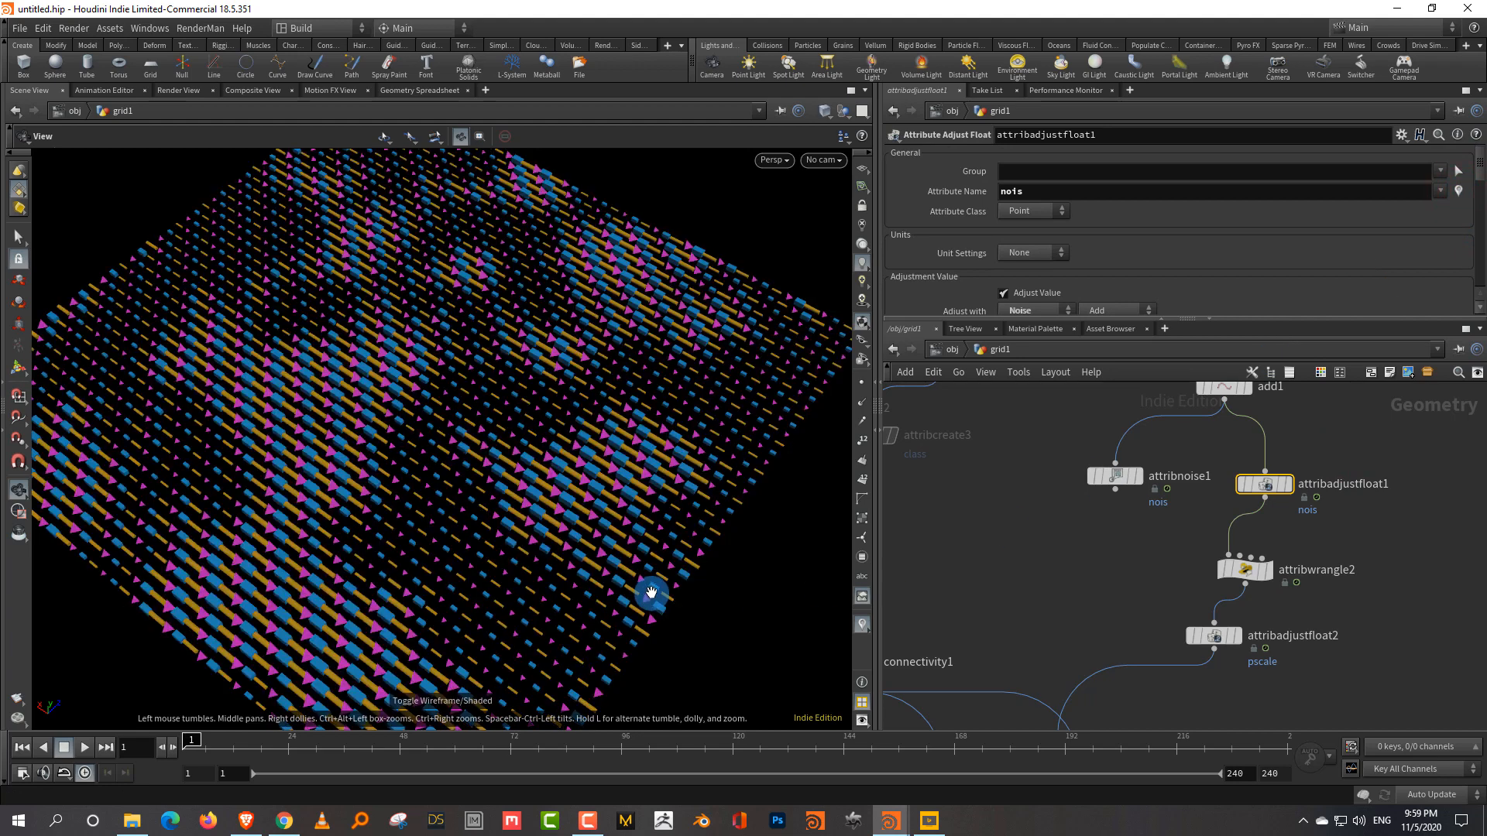
{"action": "left_click_drag", "start_coordinate": [643, 592], "coordinate": [556, 601]}
{"action": "middle_click_drag", "start_coordinate": [516, 582], "coordinate": [388, 629]}
{"action": "right_click_drag", "start_coordinate": [388, 629], "coordinate": [454, 515]}
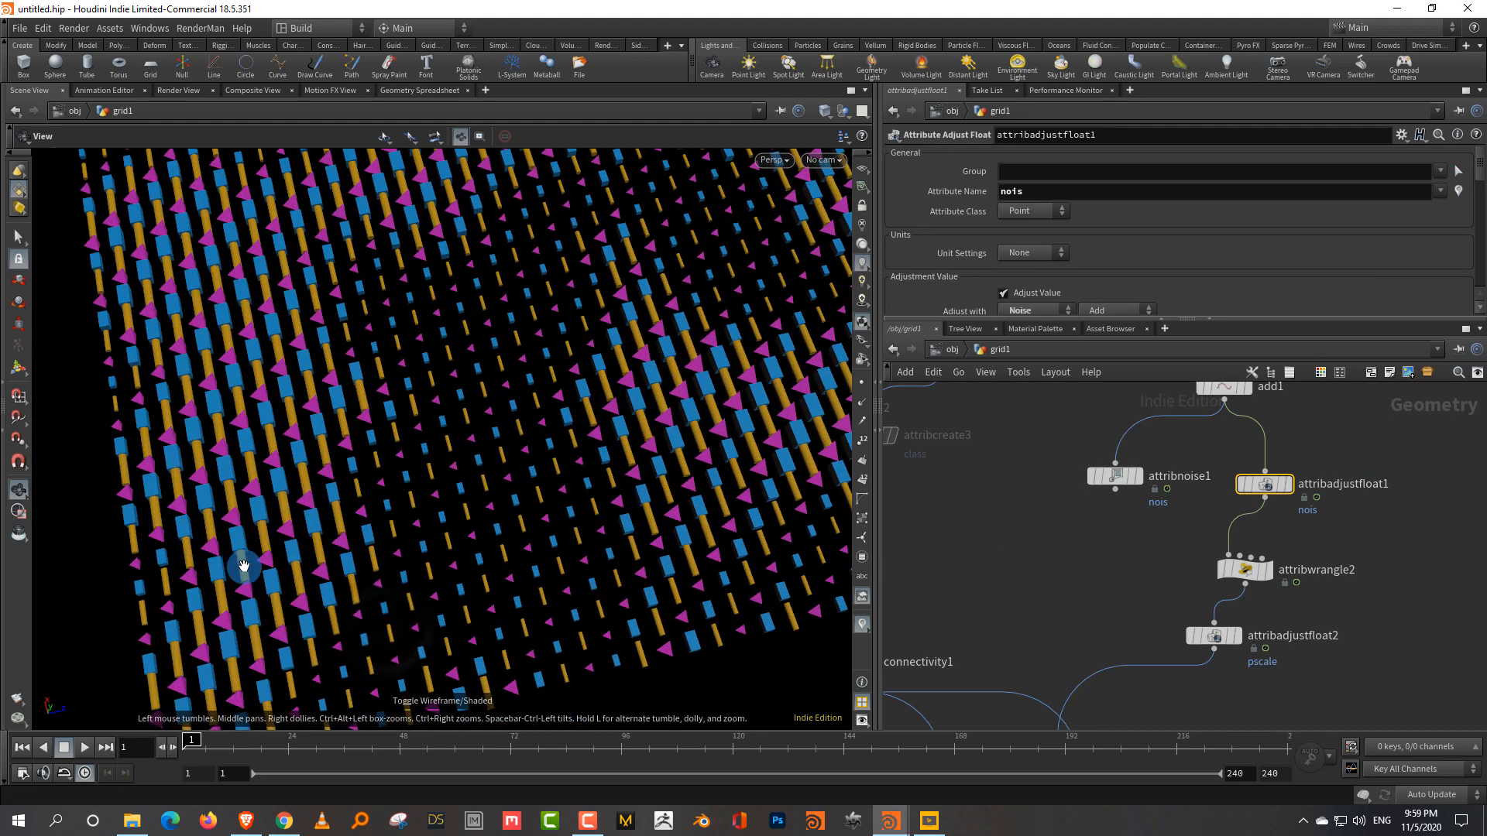
Bypass attribadjustfloat1, attribwrangle2 and attribadjustfloat2 to view the copied shapes at uniform scale.
{"action": "left_click_drag", "start_coordinate": [1204, 453], "coordinate": [1315, 642]}
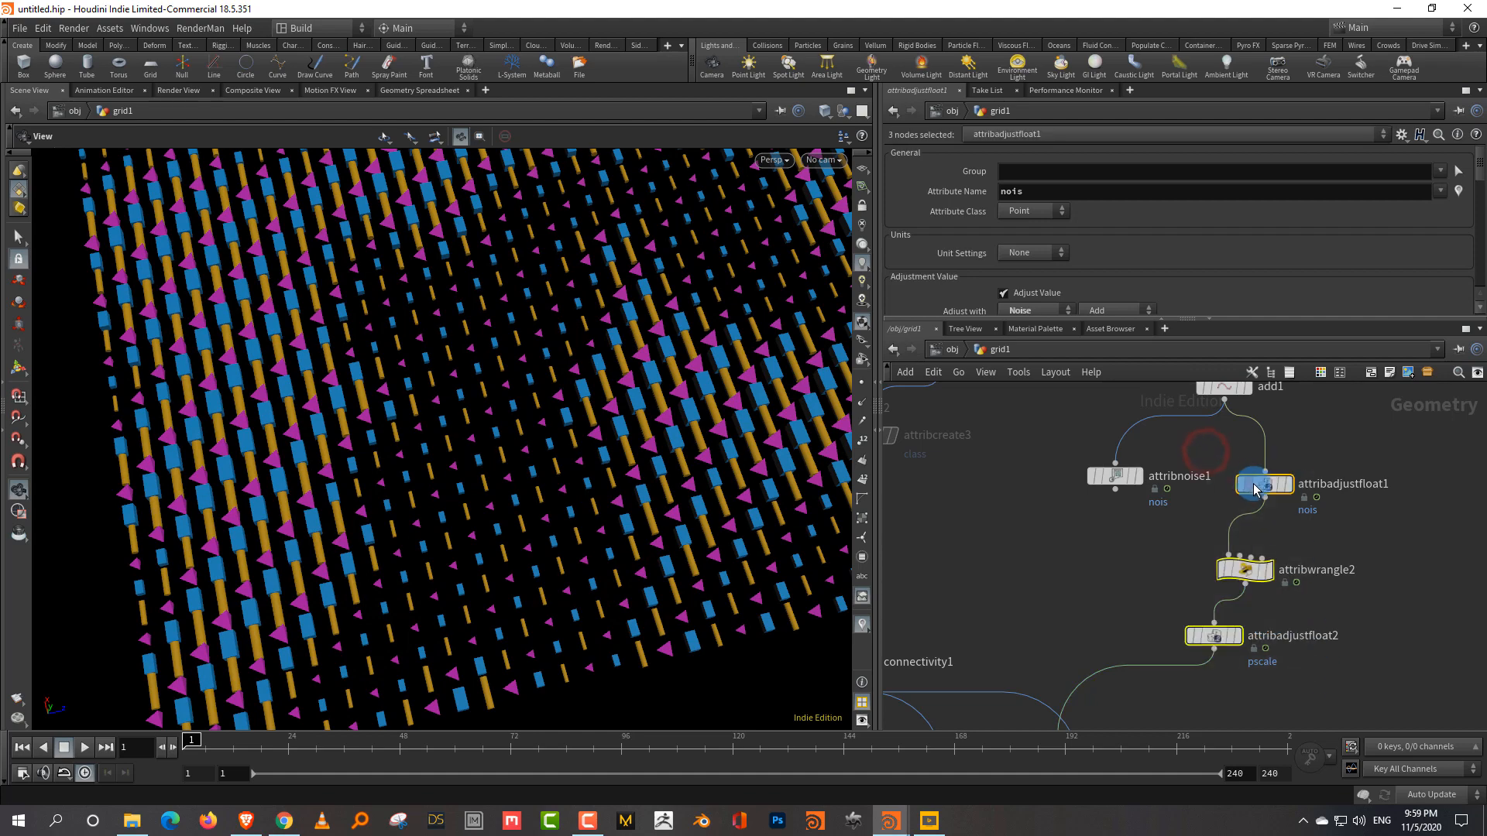
{"action": "left_click", "coordinate": [1235, 455]}
{"action": "right_click_drag", "start_coordinate": [674, 500], "coordinate": [611, 541]}
{"action": "middle_click_drag", "start_coordinate": [611, 542], "coordinate": [531, 571]}
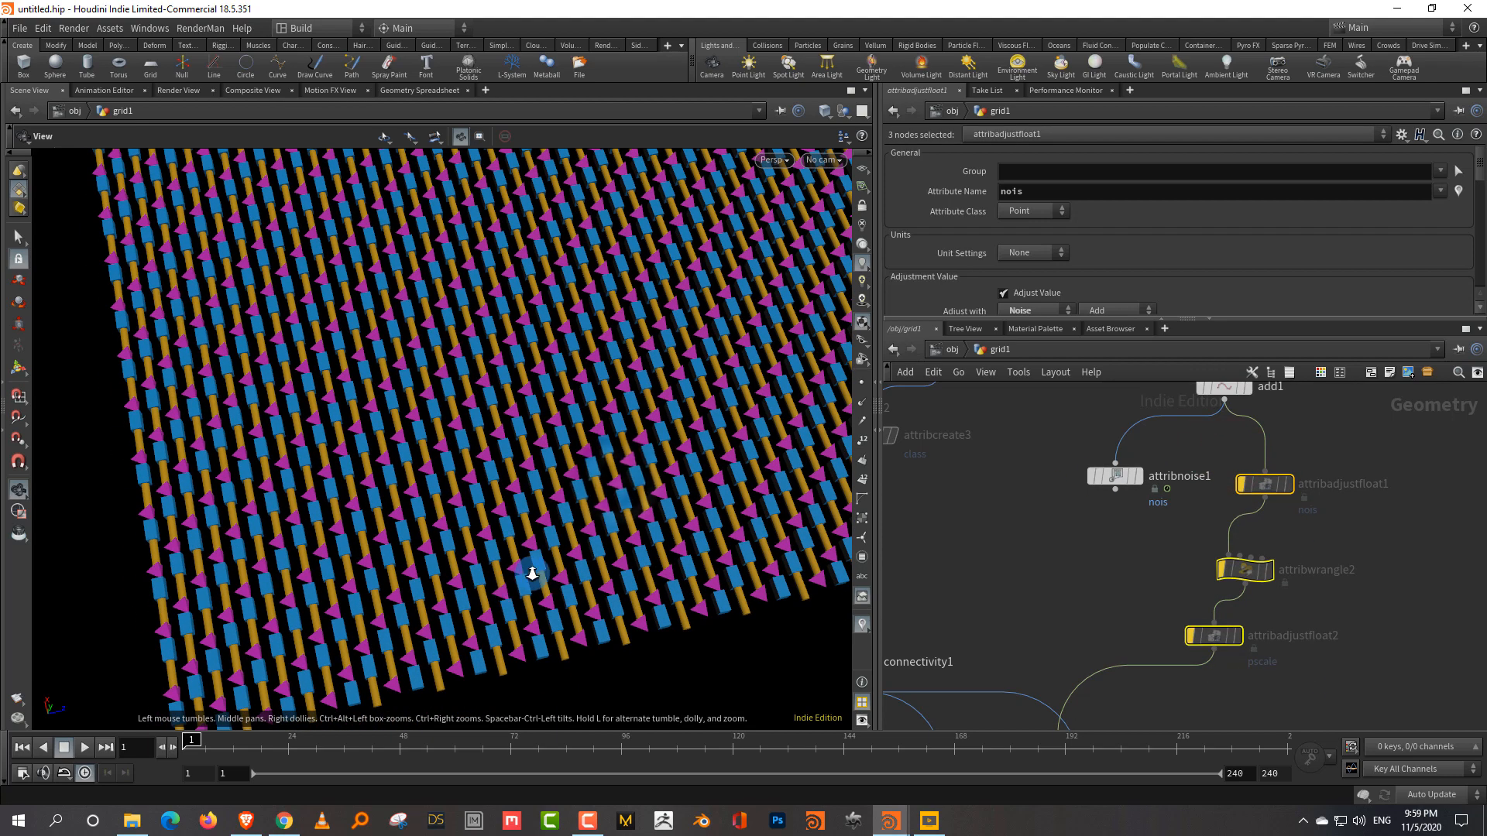
{"action": "right_click_drag", "start_coordinate": [531, 570], "coordinate": [579, 531]}
{"action": "left_click_drag", "start_coordinate": [553, 616], "coordinate": [284, 652]}
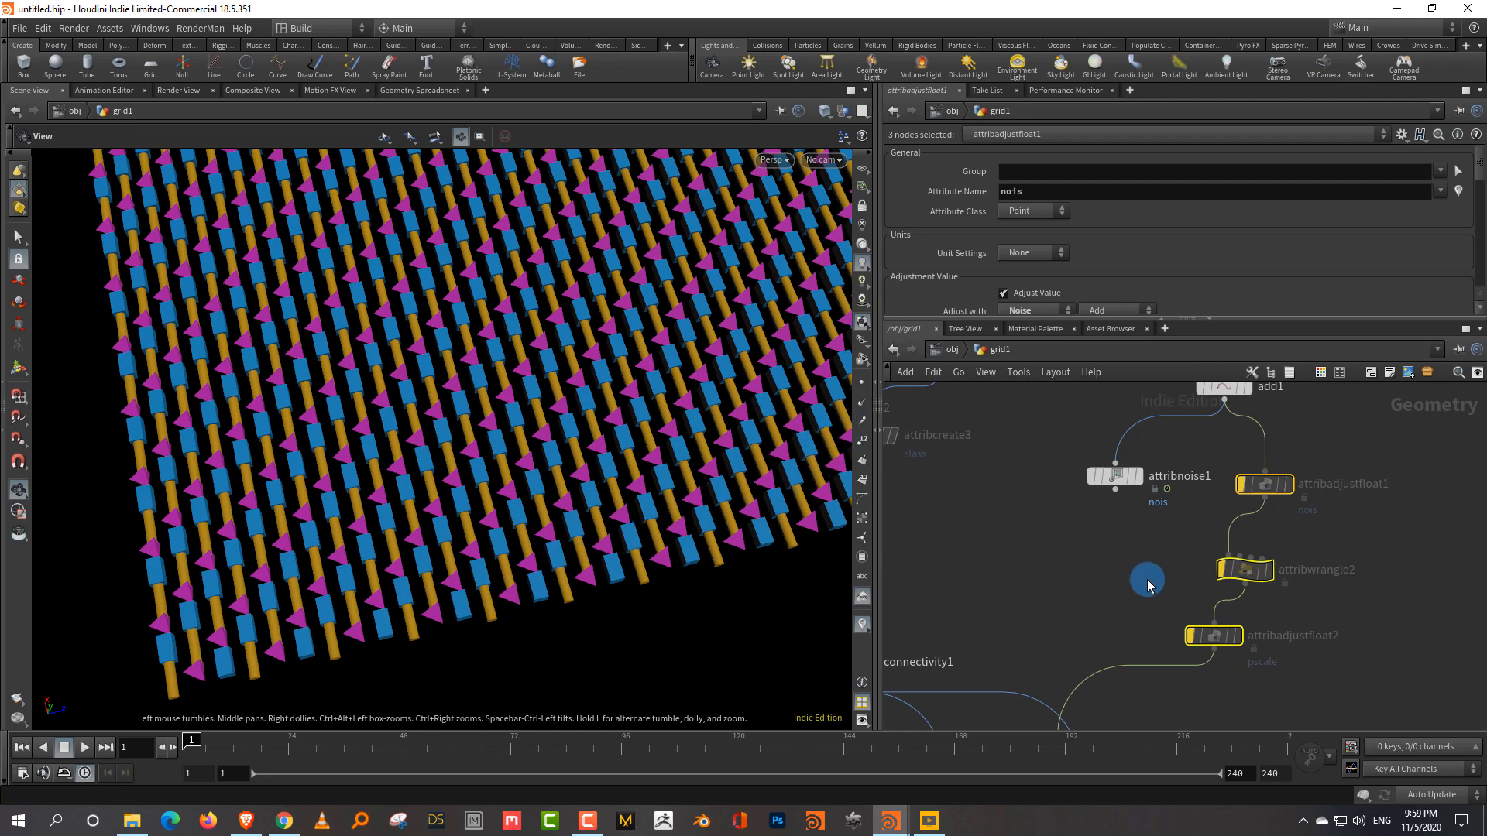
Try Noise as the mode of attribfrompieces1 and view the whole grid of shapes.
{"action": "middle_click_drag", "start_coordinate": [1185, 713], "coordinate": [1253, 590]}
{"action": "left_click", "coordinate": [1141, 663]}
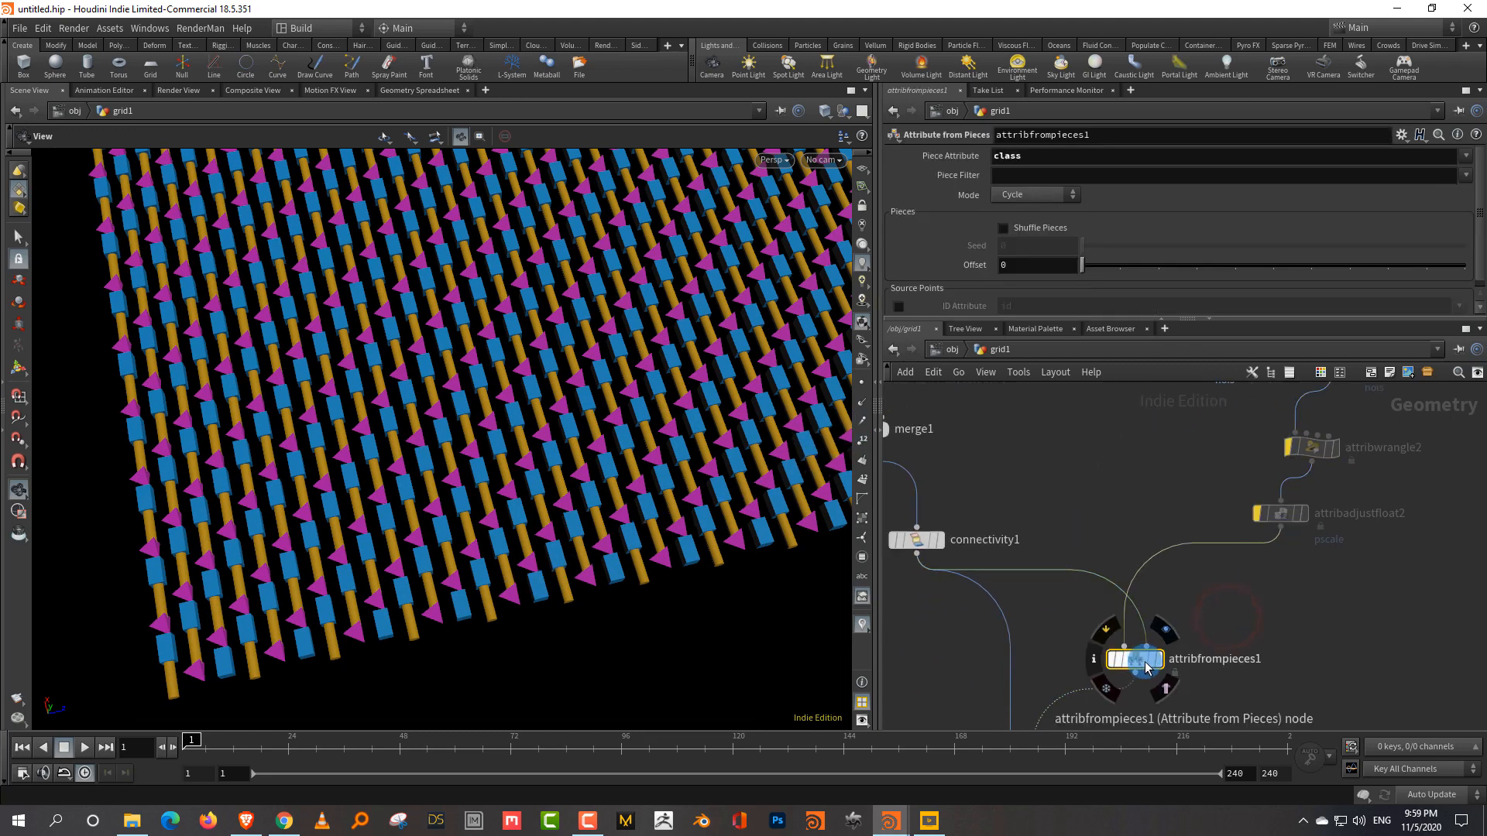
{"action": "left_click", "coordinate": [1030, 195]}
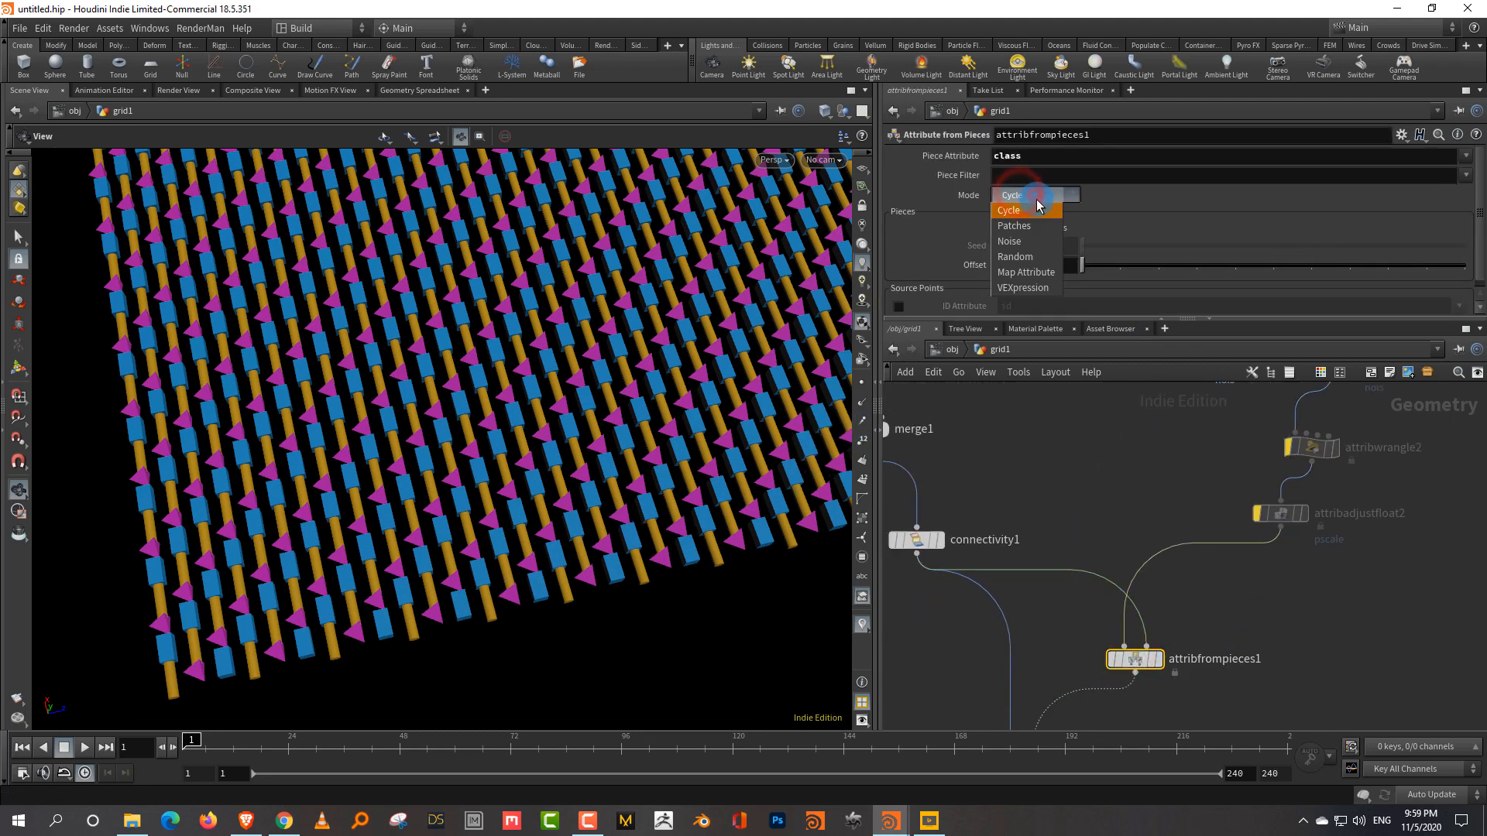
{"action": "left_click", "coordinate": [1011, 242]}
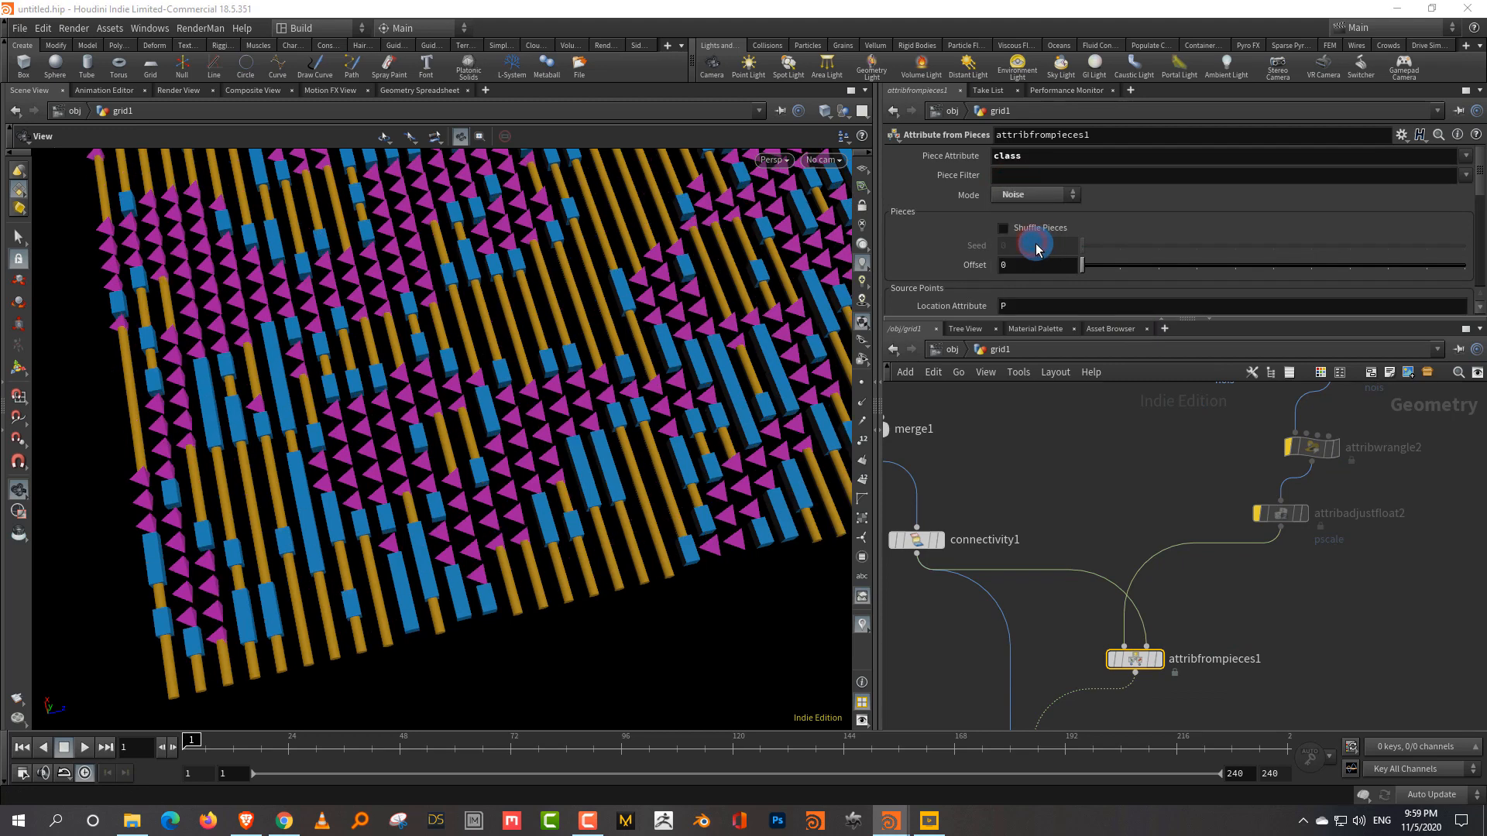
{"action": "left_click_drag", "start_coordinate": [617, 432], "coordinate": [547, 544]}
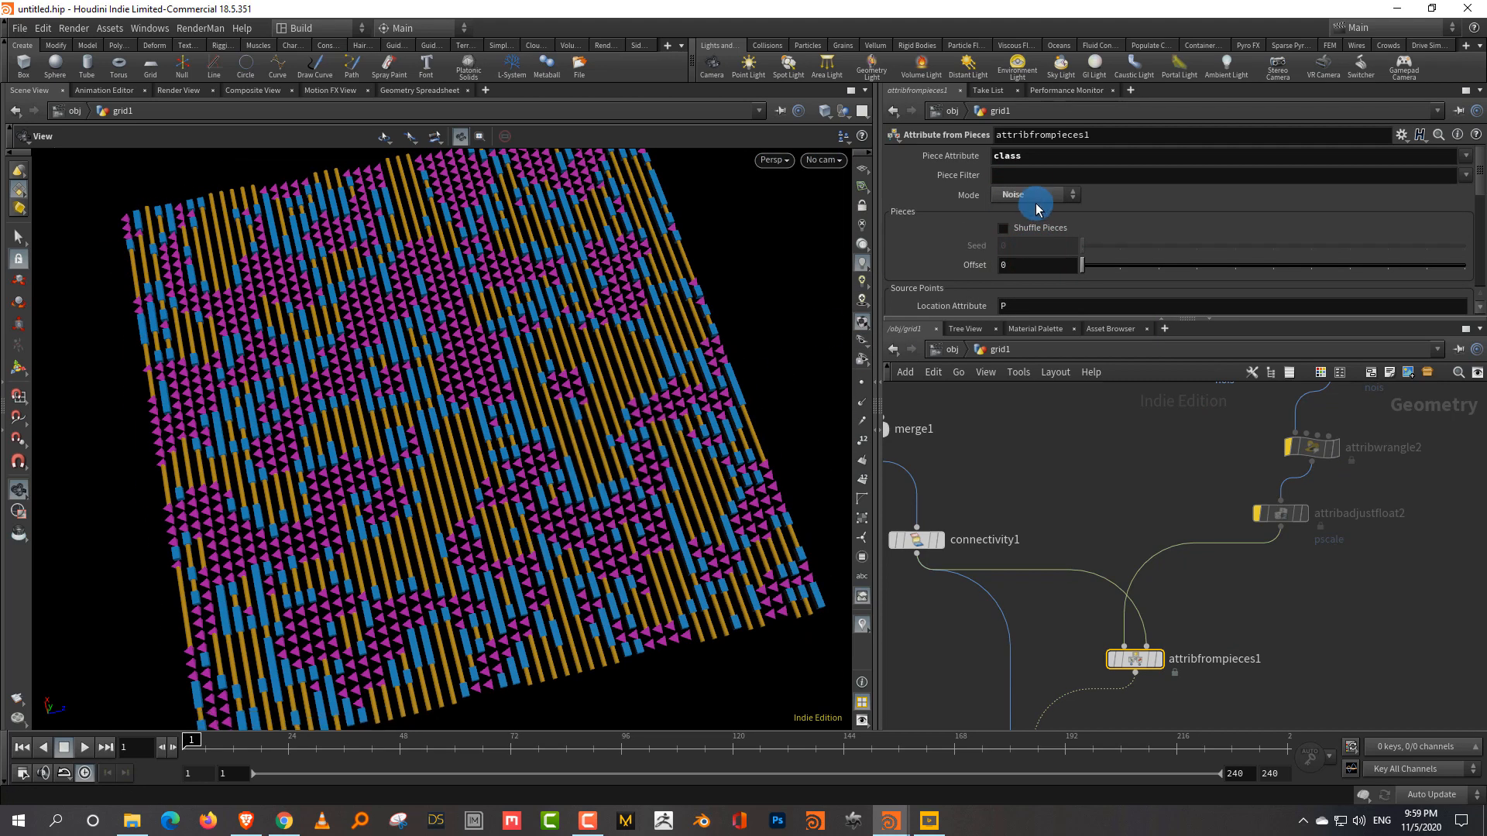
Try Random as the mode of attribfrompieces1 and inspect the distribution of shapes.
{"action": "left_click", "coordinate": [1035, 195]}
{"action": "left_click", "coordinate": [1043, 255]}
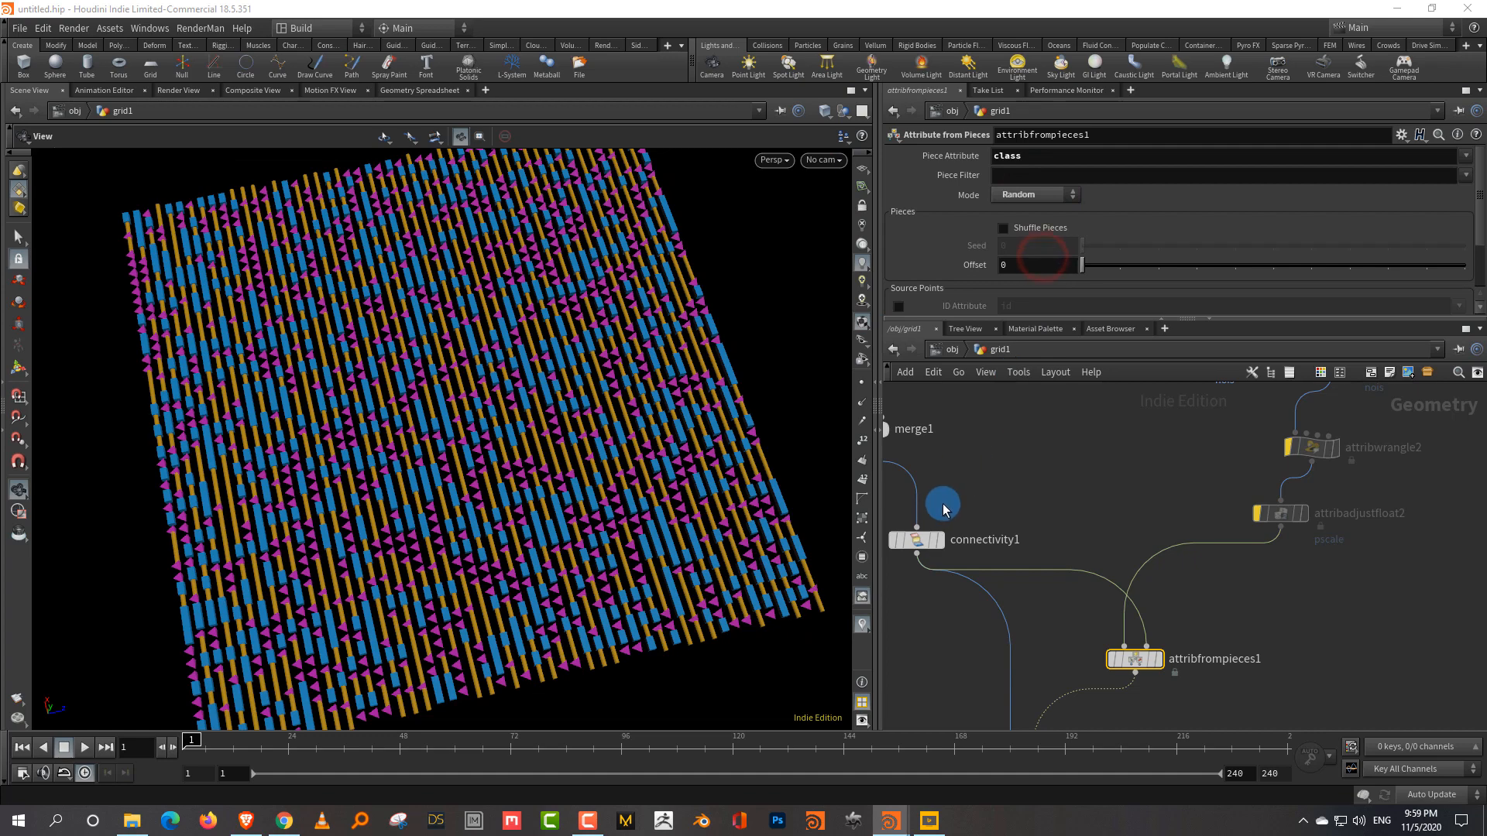
{"action": "right_click_drag", "start_coordinate": [541, 531], "coordinate": [612, 512]}
{"action": "left_click_drag", "start_coordinate": [611, 511], "coordinate": [591, 502]}
Try Patches as the mode of attribfrompieces1 with a patch size of 0.95.
{"action": "left_click", "coordinate": [1055, 192]}
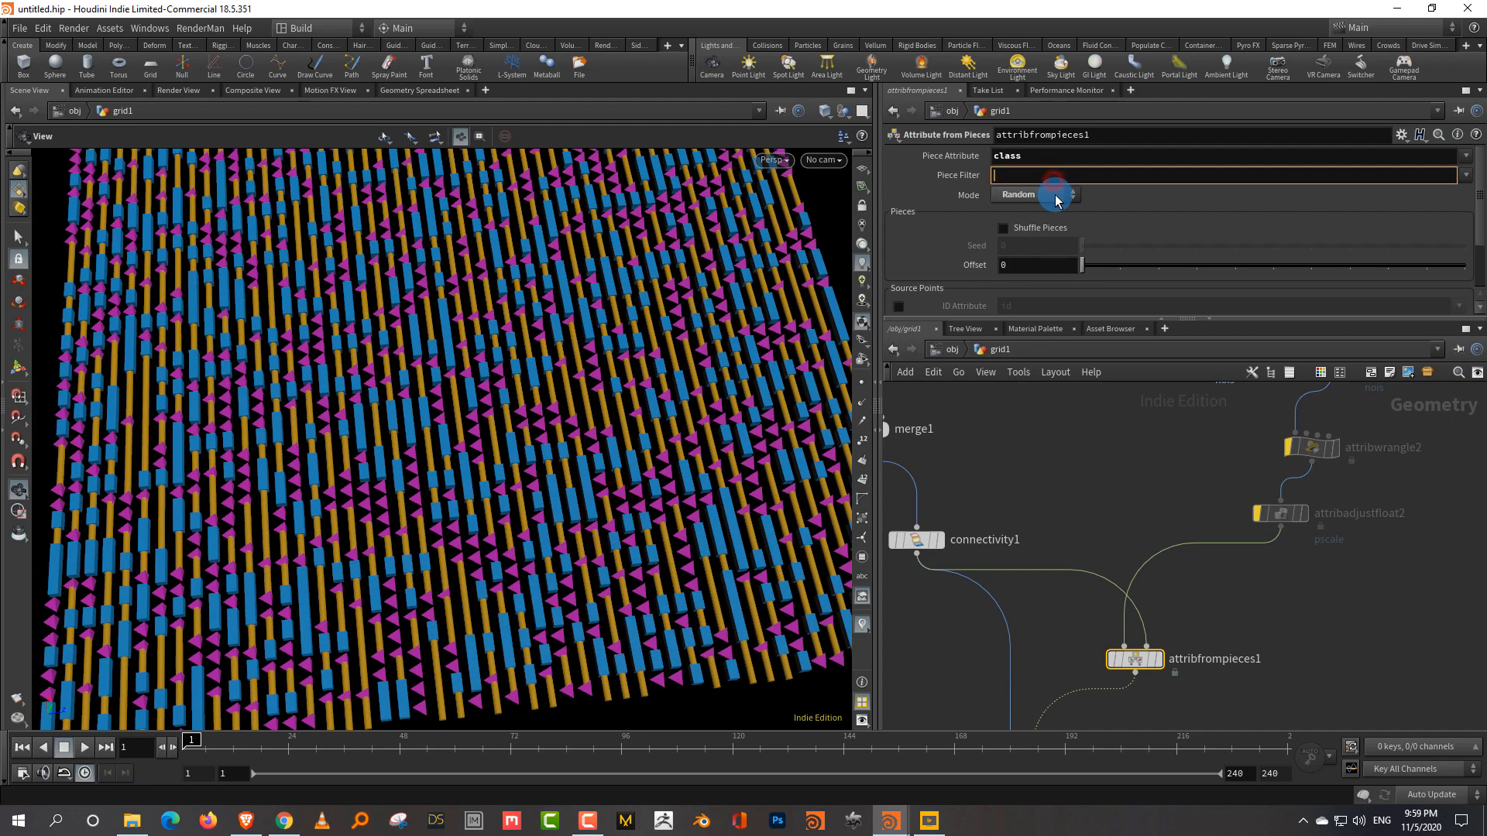
{"action": "left_click", "coordinate": [1050, 225]}
{"action": "right_click_drag", "start_coordinate": [642, 495], "coordinate": [737, 455]}
{"action": "left_click_drag", "start_coordinate": [1037, 317], "coordinate": [1037, 525]}
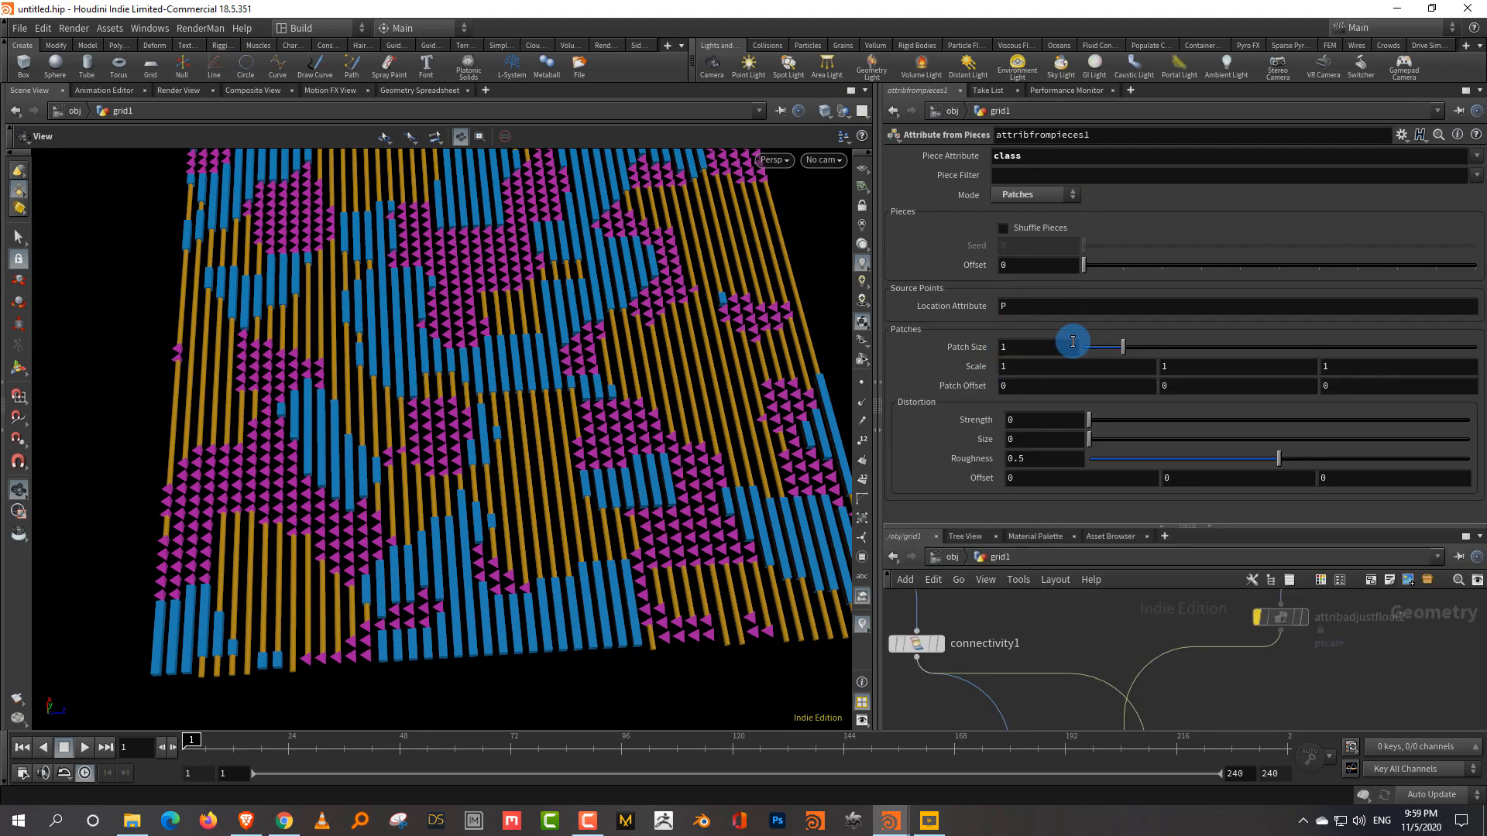
{"action": "left_click_drag", "start_coordinate": [1069, 342], "coordinate": [1131, 350]}
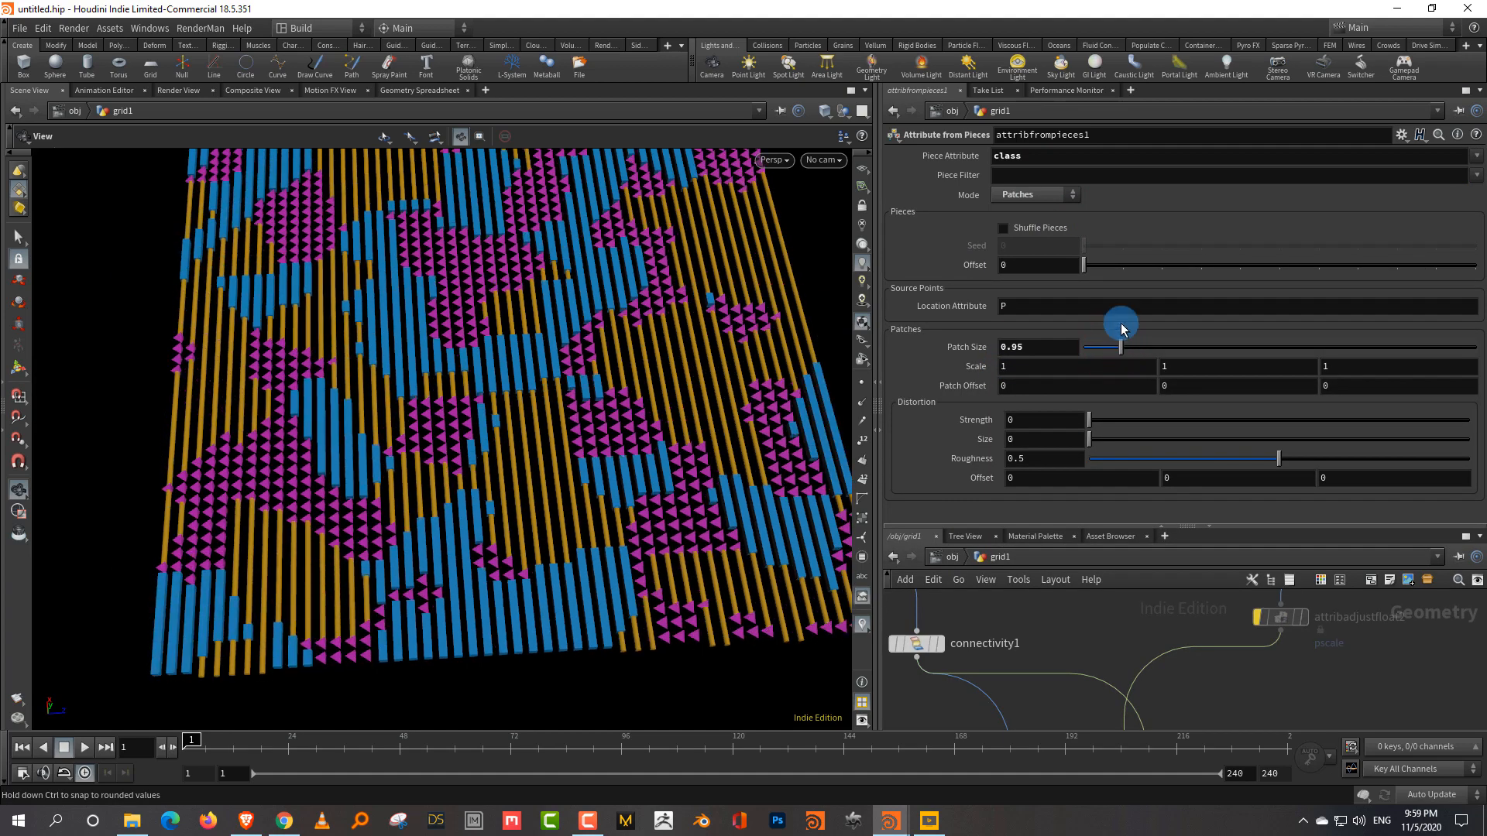
Set the mode of attribfrompieces1 back to Cycle and give the network view more room.
{"action": "left_click", "coordinate": [1035, 195]}
{"action": "left_click", "coordinate": [1027, 209]}
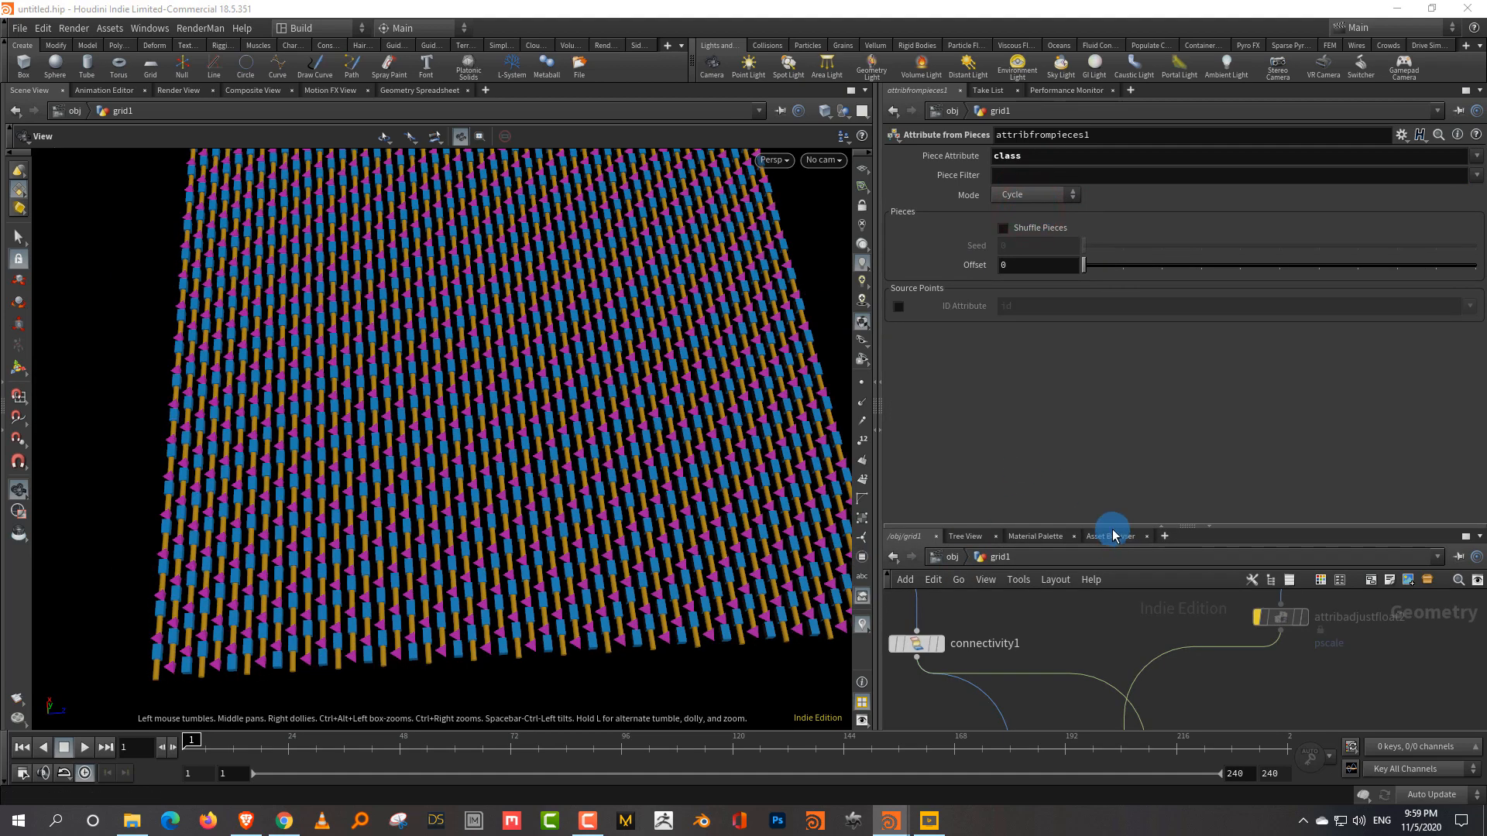
{"action": "left_click_drag", "start_coordinate": [1114, 528], "coordinate": [1122, 375]}
Remove the bypass from attribadjustfloat1, attribwrangle2 and attribadjustfloat2 and inspect the noise-scaled shapes.
{"action": "middle_click_drag", "start_coordinate": [1150, 576], "coordinate": [1047, 658]}
{"action": "left_click_drag", "start_coordinate": [1307, 457], "coordinate": [1145, 660]}
{"action": "left_click", "coordinate": [1184, 532]}
{"action": "left_click", "coordinate": [1356, 503]}
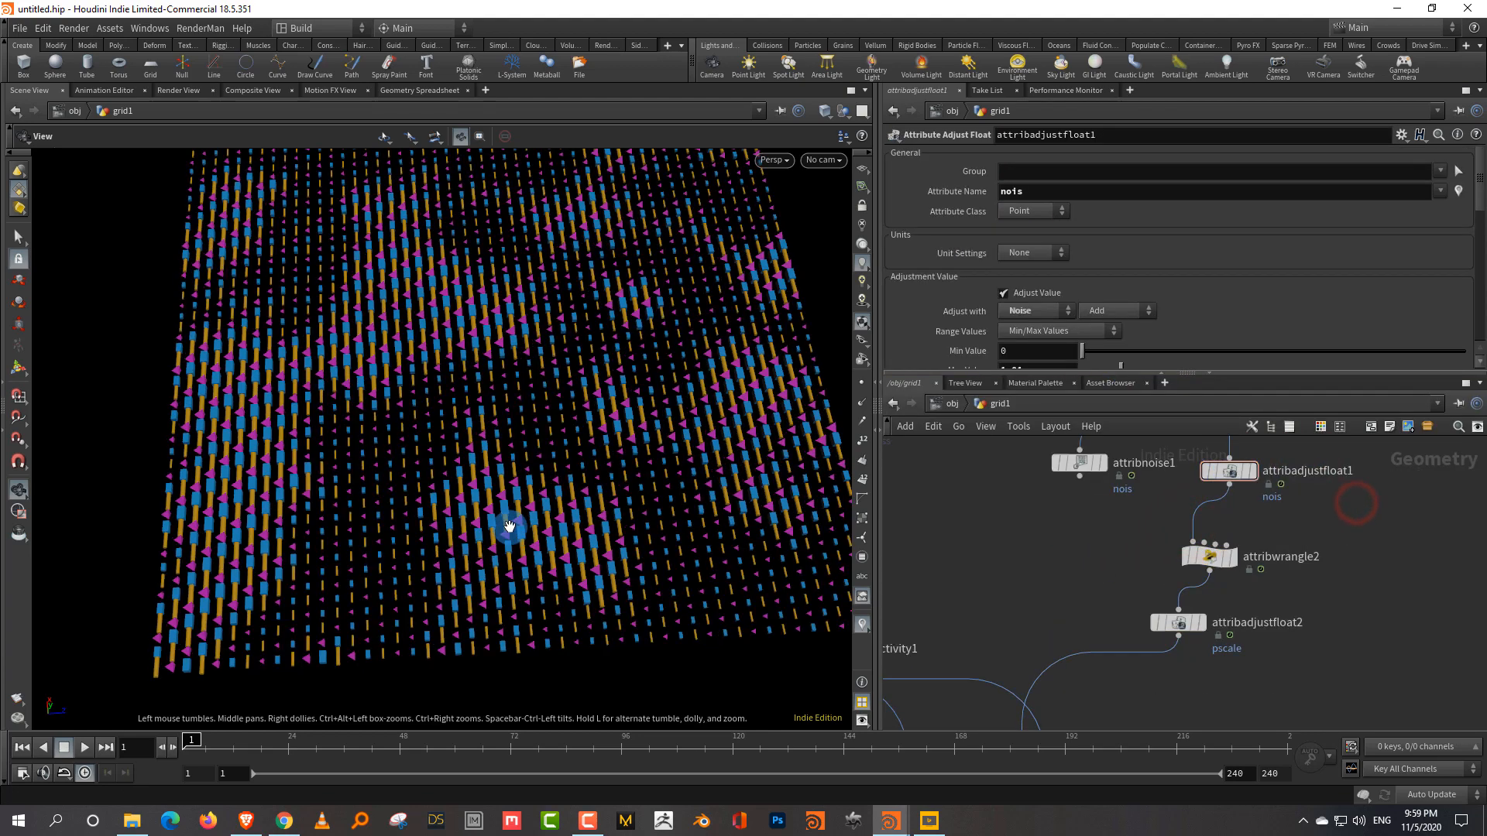
{"action": "left_click_drag", "start_coordinate": [509, 527], "coordinate": [590, 485]}
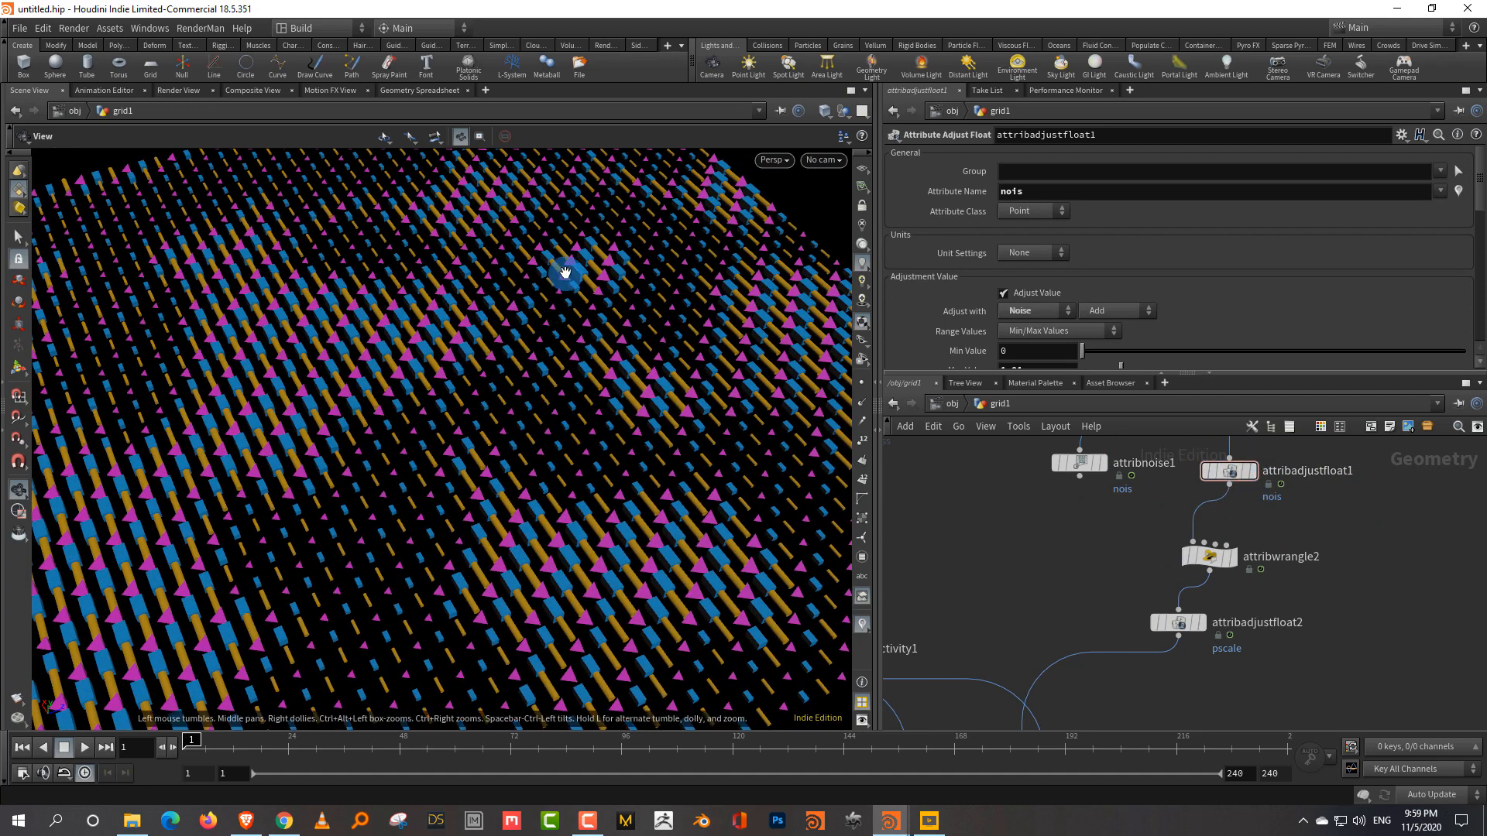
Align attribadjustfloat2 directly beneath attribwrangle2 and show attribwrangle2's parameters.
{"action": "middle_click_drag", "start_coordinate": [1267, 594], "coordinate": [1271, 551]}
{"action": "left_click_drag", "start_coordinate": [1181, 575], "coordinate": [1223, 587]}
{"action": "left_click", "coordinate": [1227, 518]}
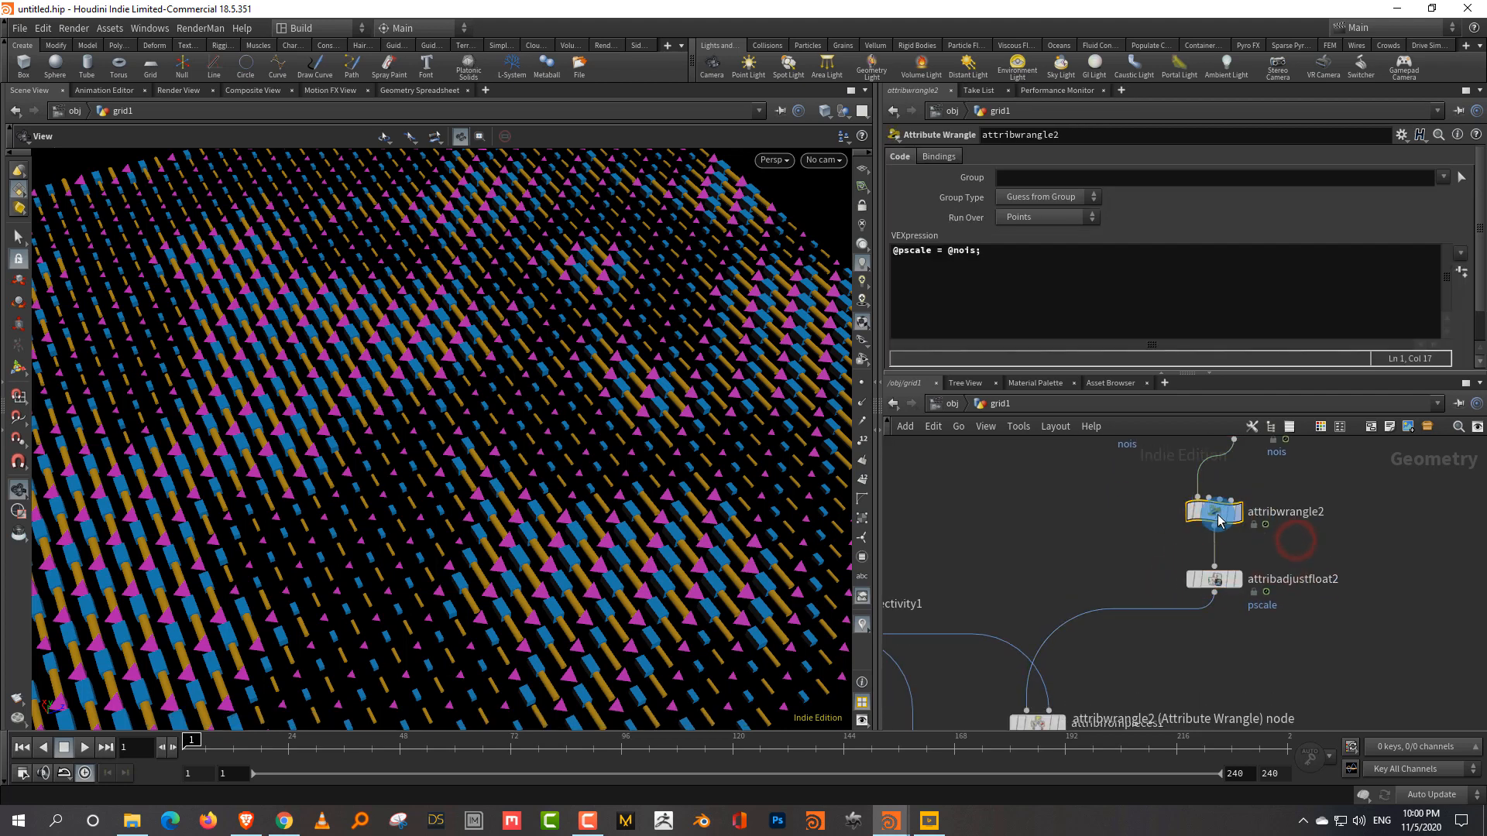
{"action": "scroll", "coordinate": [571, 522], "scroll_direction": "down", "scroll_amount": 3}
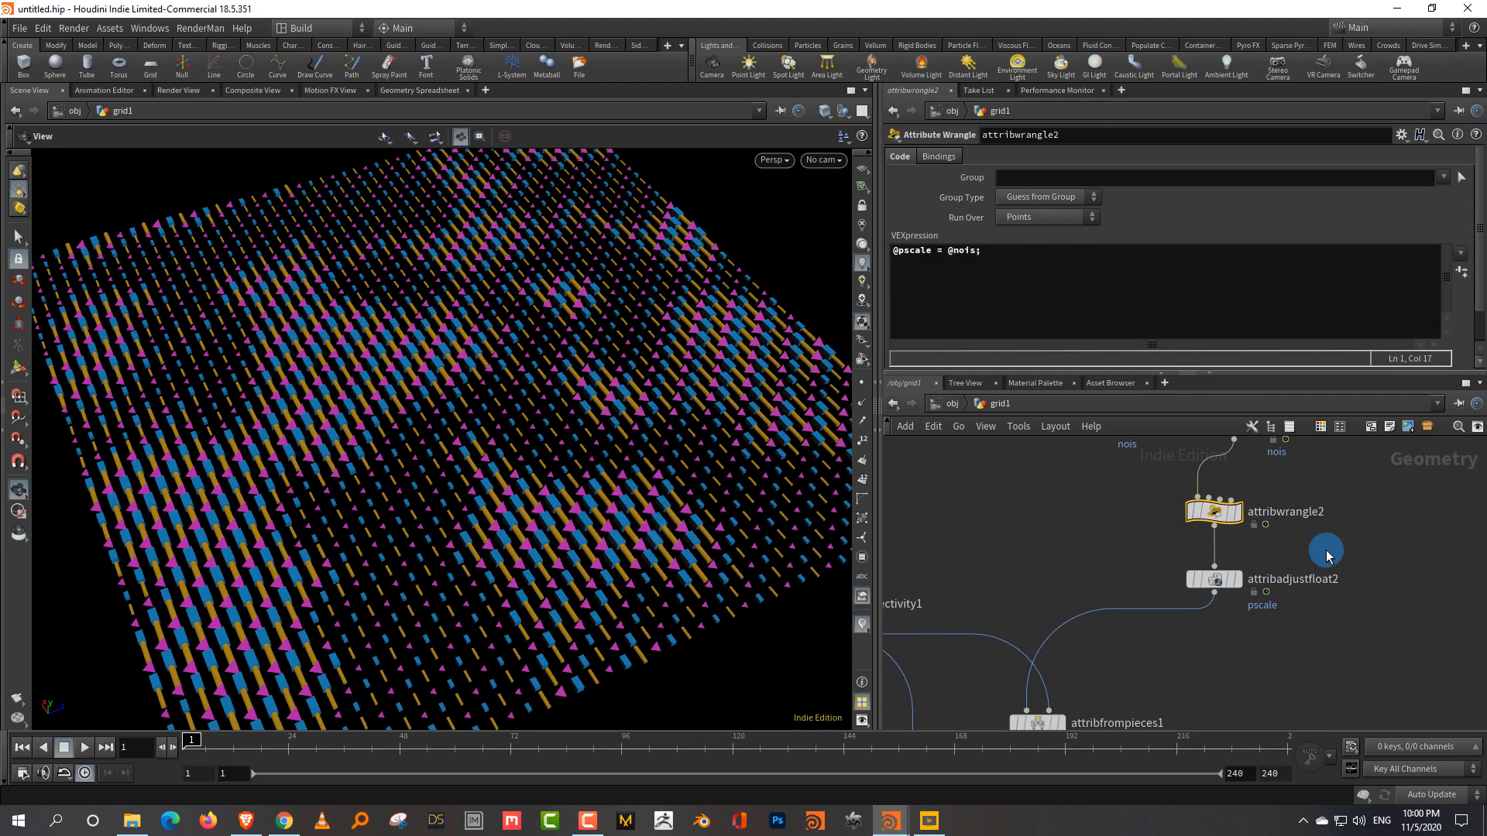
{"action": "middle_click_drag", "start_coordinate": [1318, 585], "coordinate": [1302, 623]}
{"action": "left_click", "coordinate": [1306, 512]}
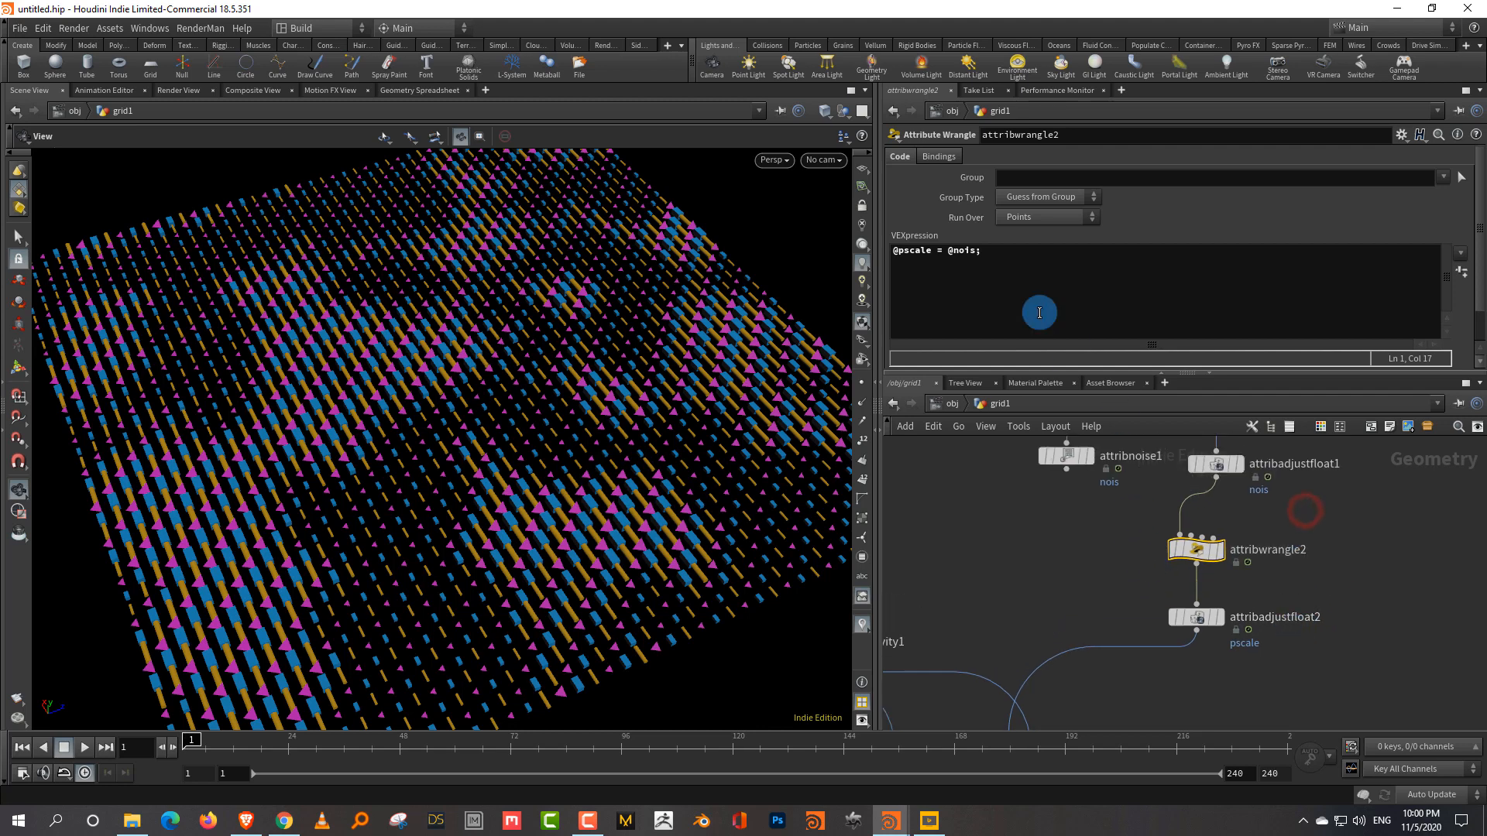
{"action": "left_click", "coordinate": [1002, 258]}
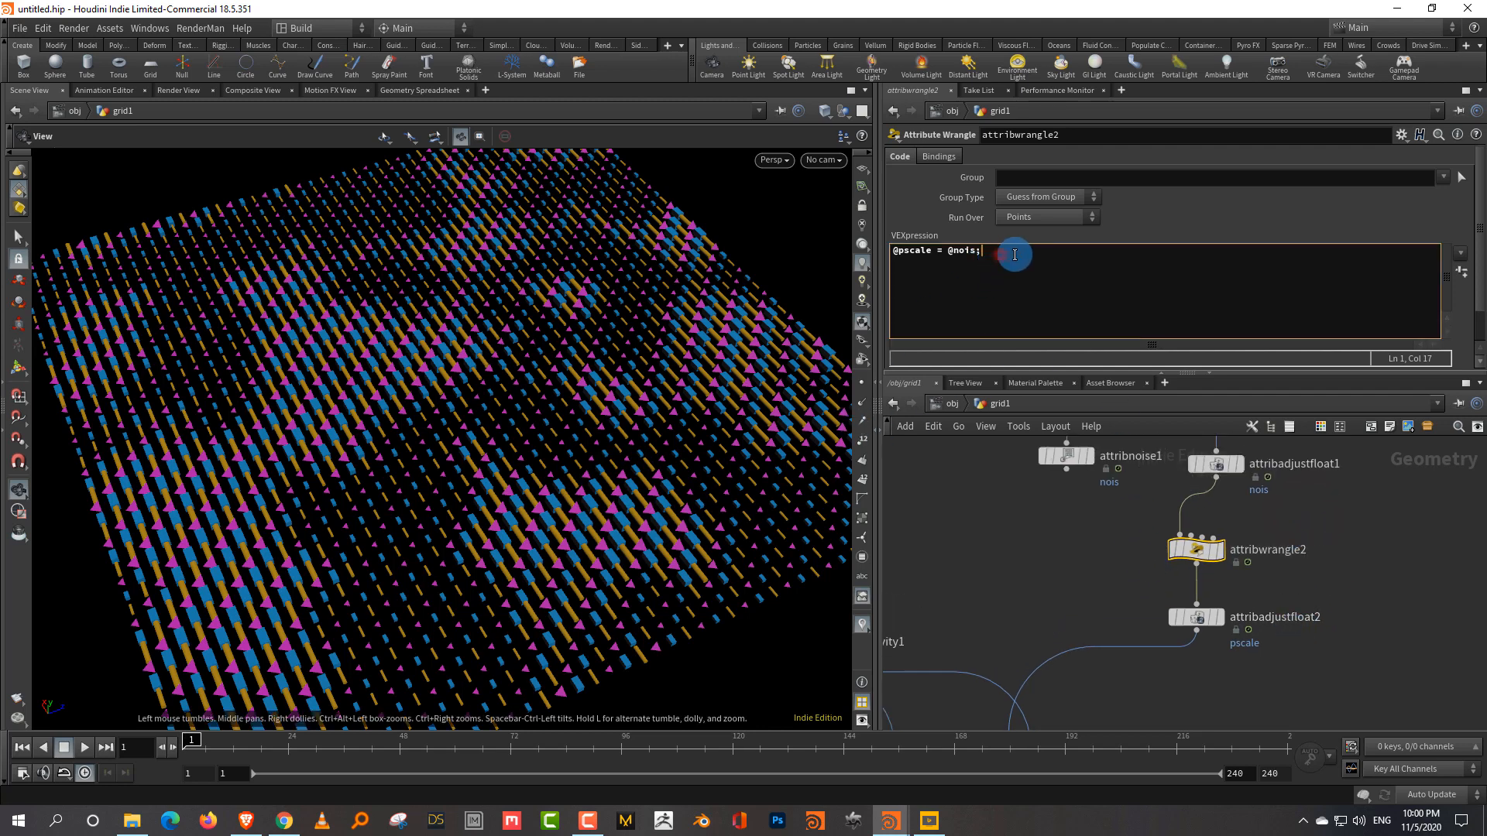
{"action": "left_click", "coordinate": [1312, 699]}
{"action": "left_click", "coordinate": [1052, 259]}
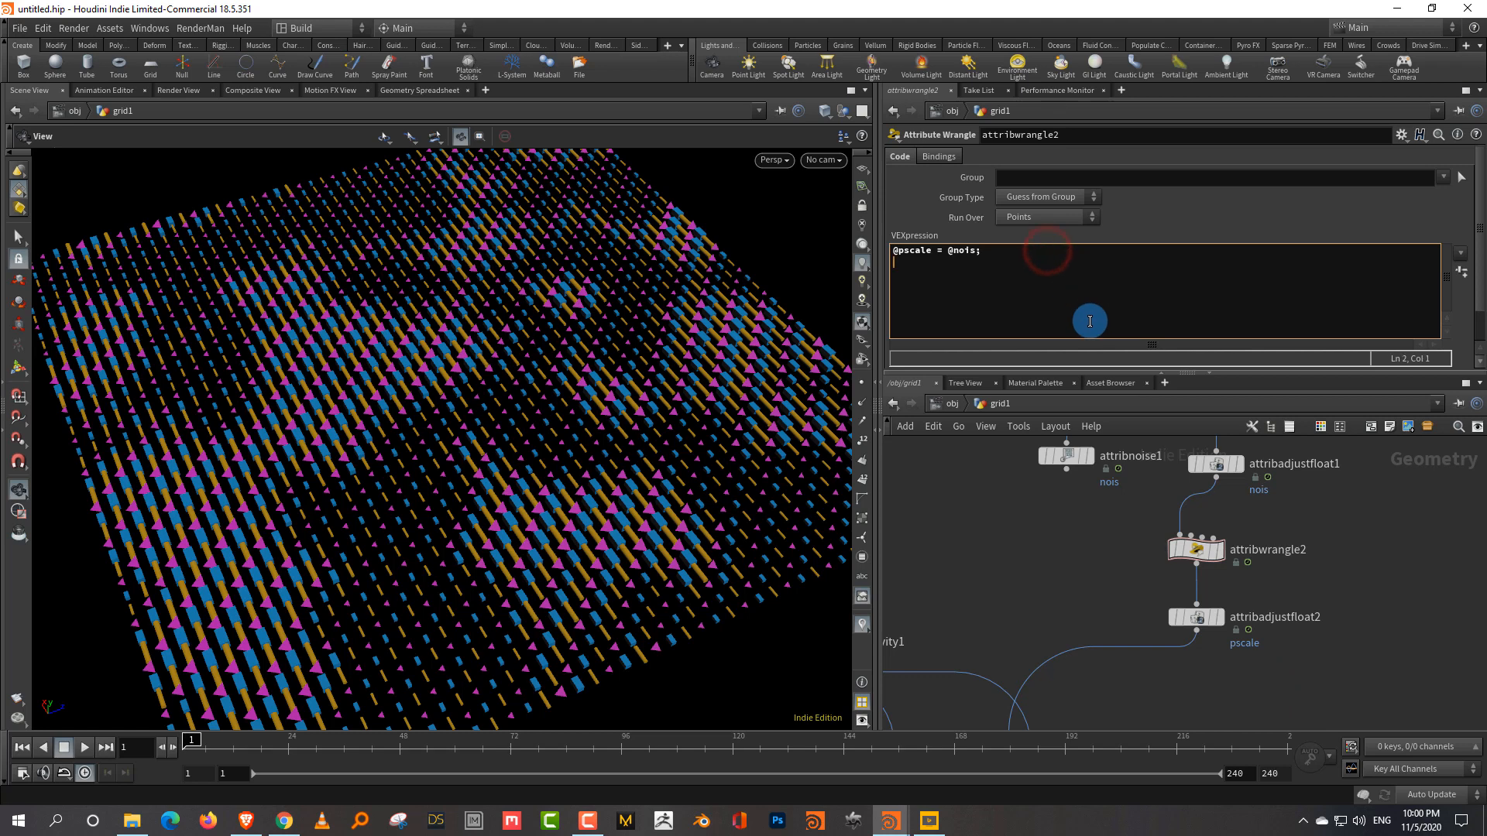
{"action": "type", "text": "i@cl"}
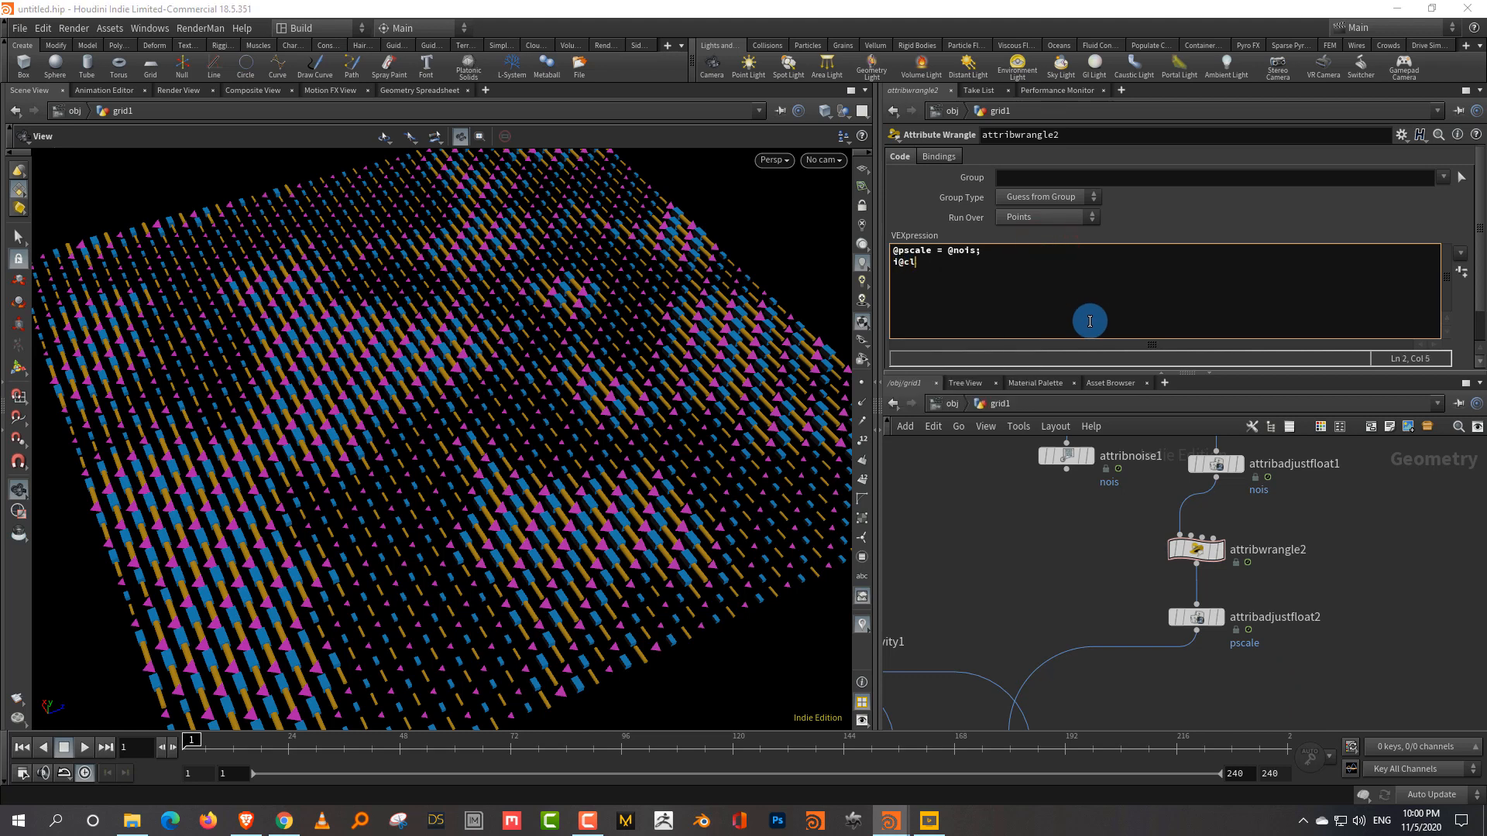
{"action": "type", "text": "ass ="}
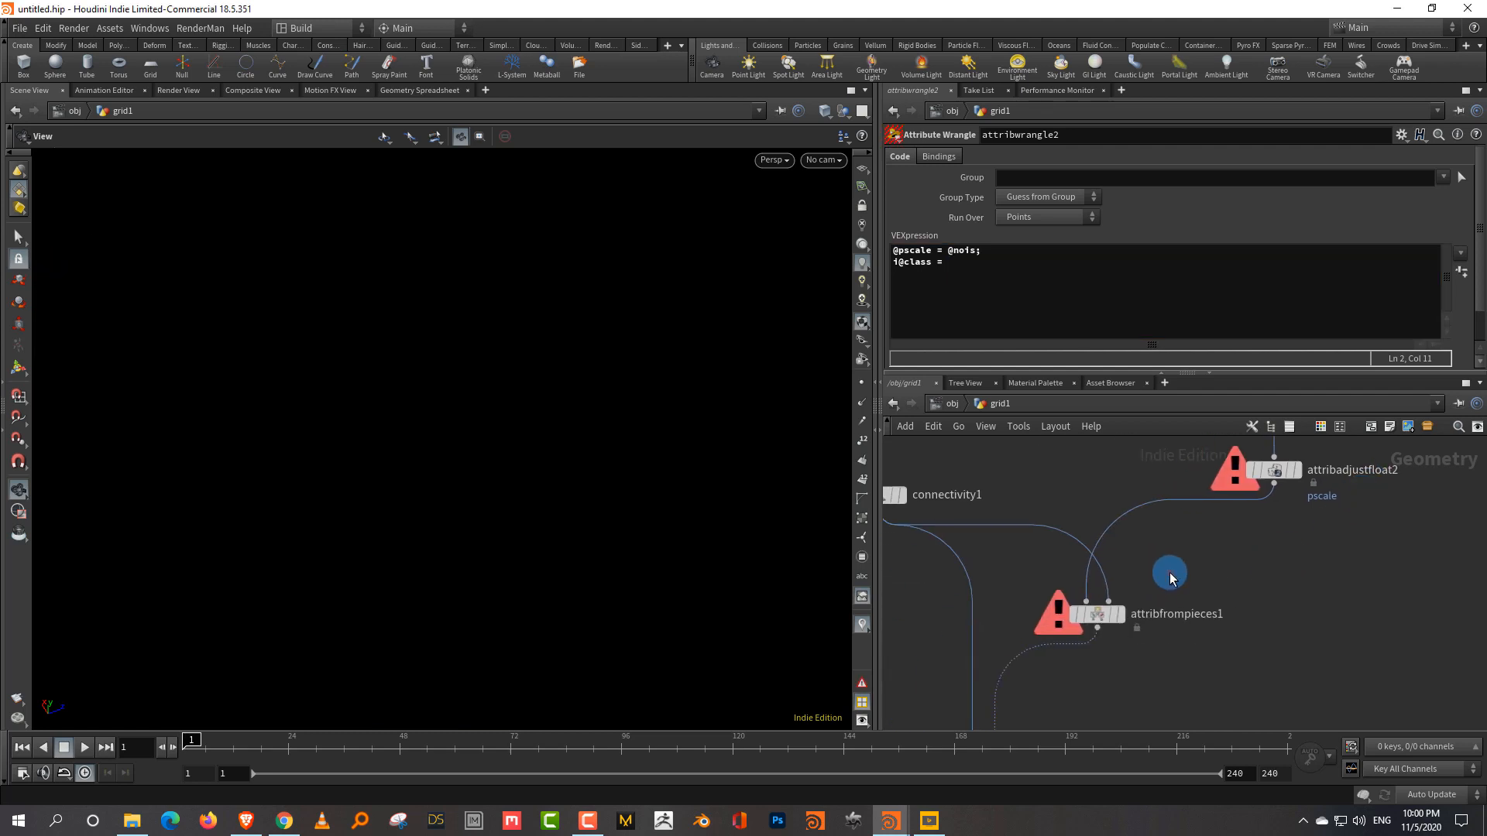
{"action": "left_click", "coordinate": [1096, 614]}
{"action": "left_click", "coordinate": [1082, 265]}
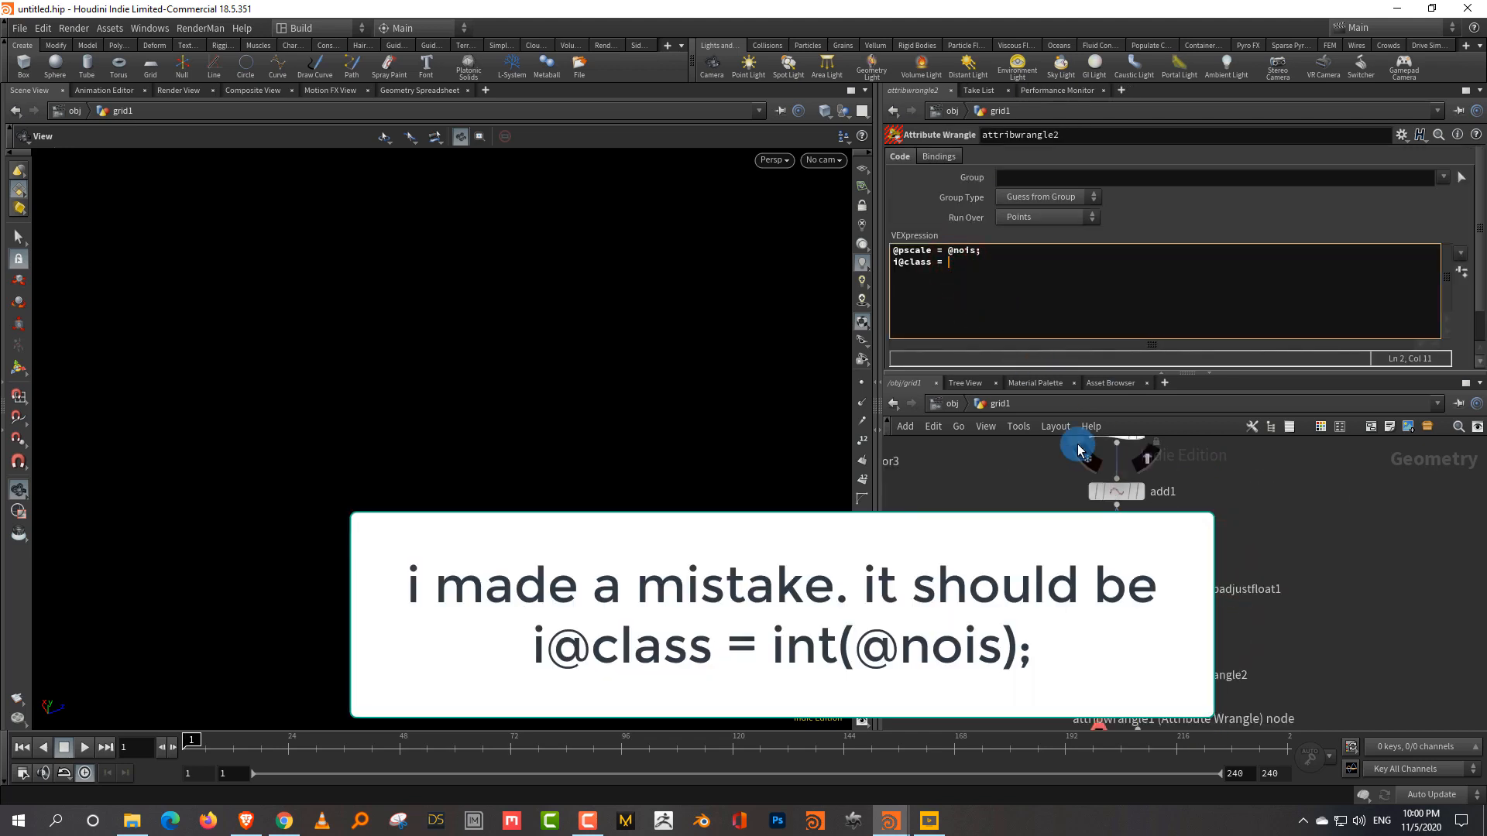
{"action": "type", "text": "loat(@"}
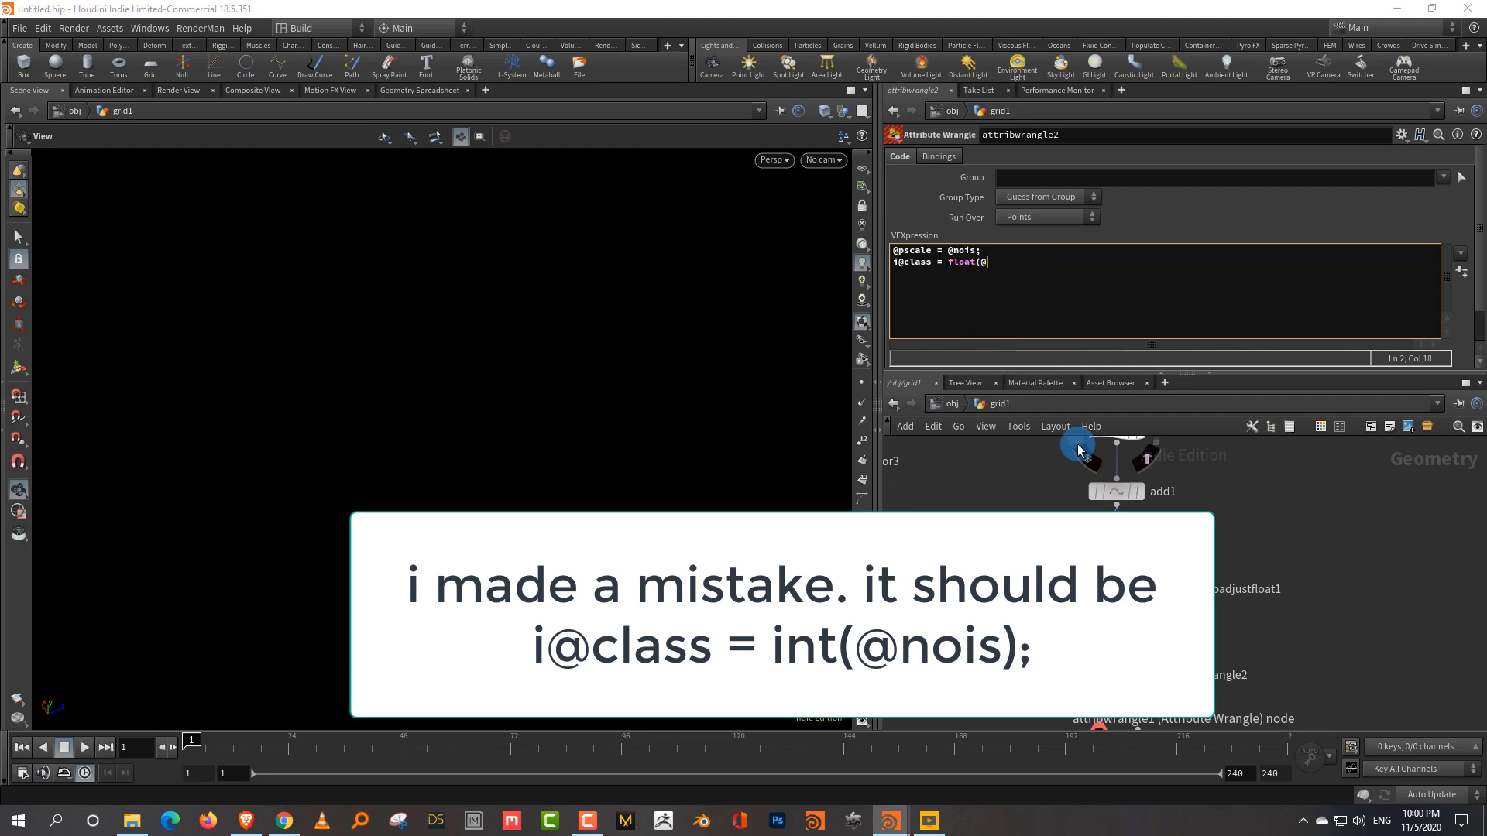
{"action": "type", "text": "nois);"}
{"action": "left_click", "coordinate": [1363, 649]}
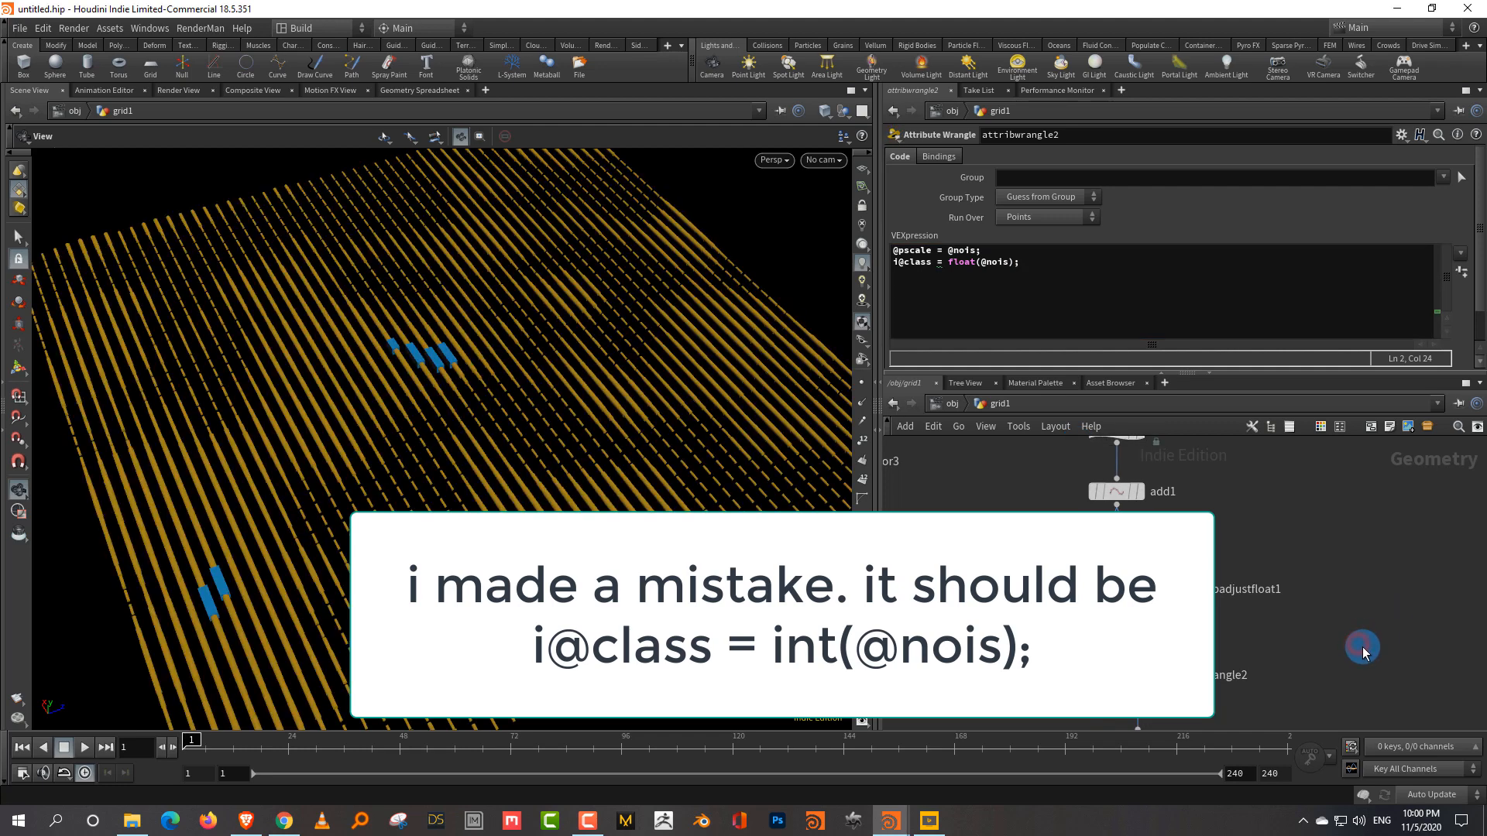
{"action": "left_click_drag", "start_coordinate": [755, 434], "coordinate": [681, 500]}
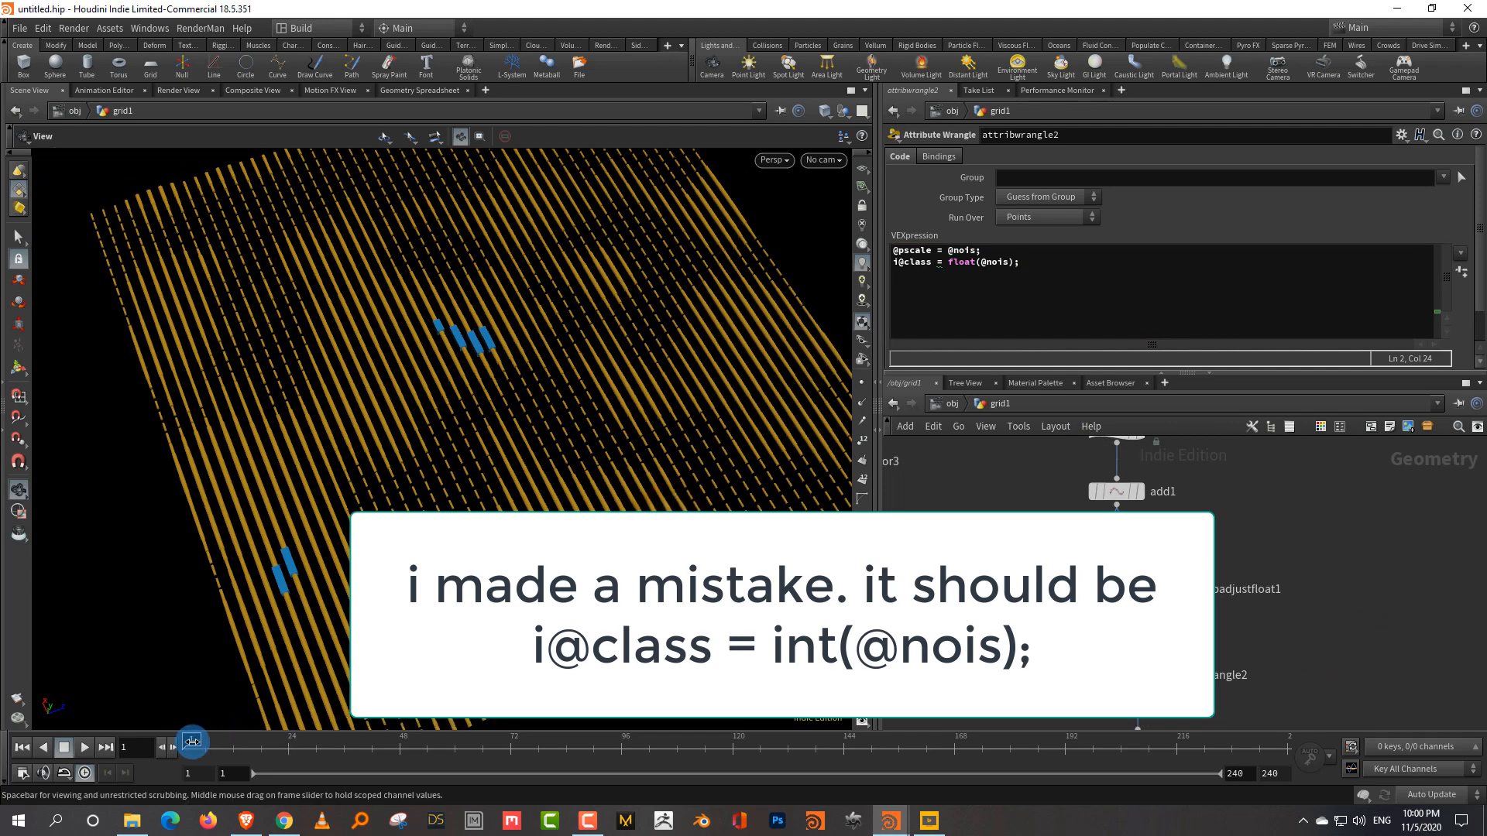
Enlarge the parameter area and review the settings of attribadjustfloat1 and attribadjustfloat2.
{"action": "left_click_drag", "start_coordinate": [193, 745], "coordinate": [152, 747]}
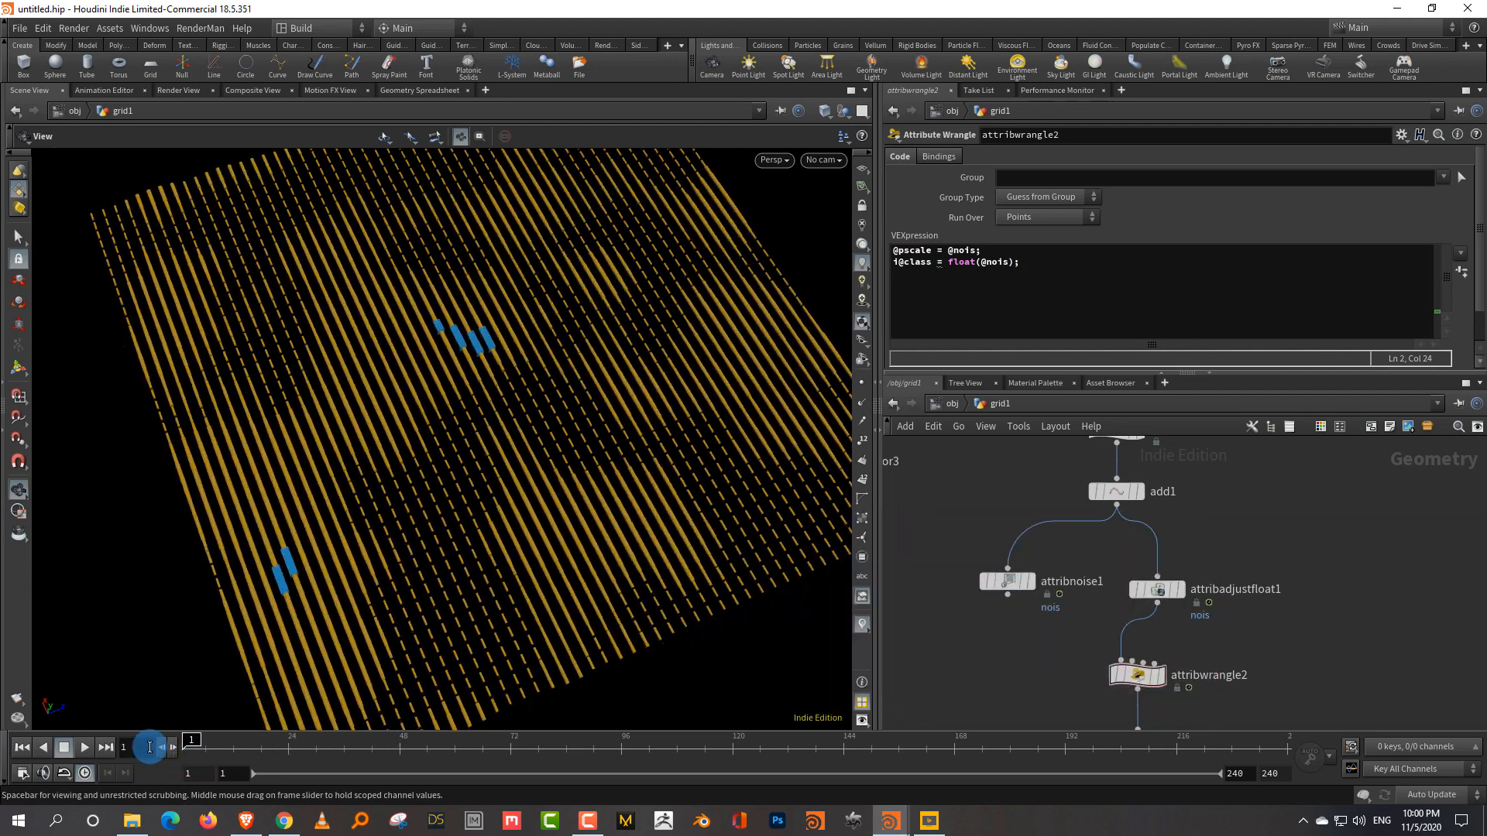
{"action": "left_click", "coordinate": [1157, 589]}
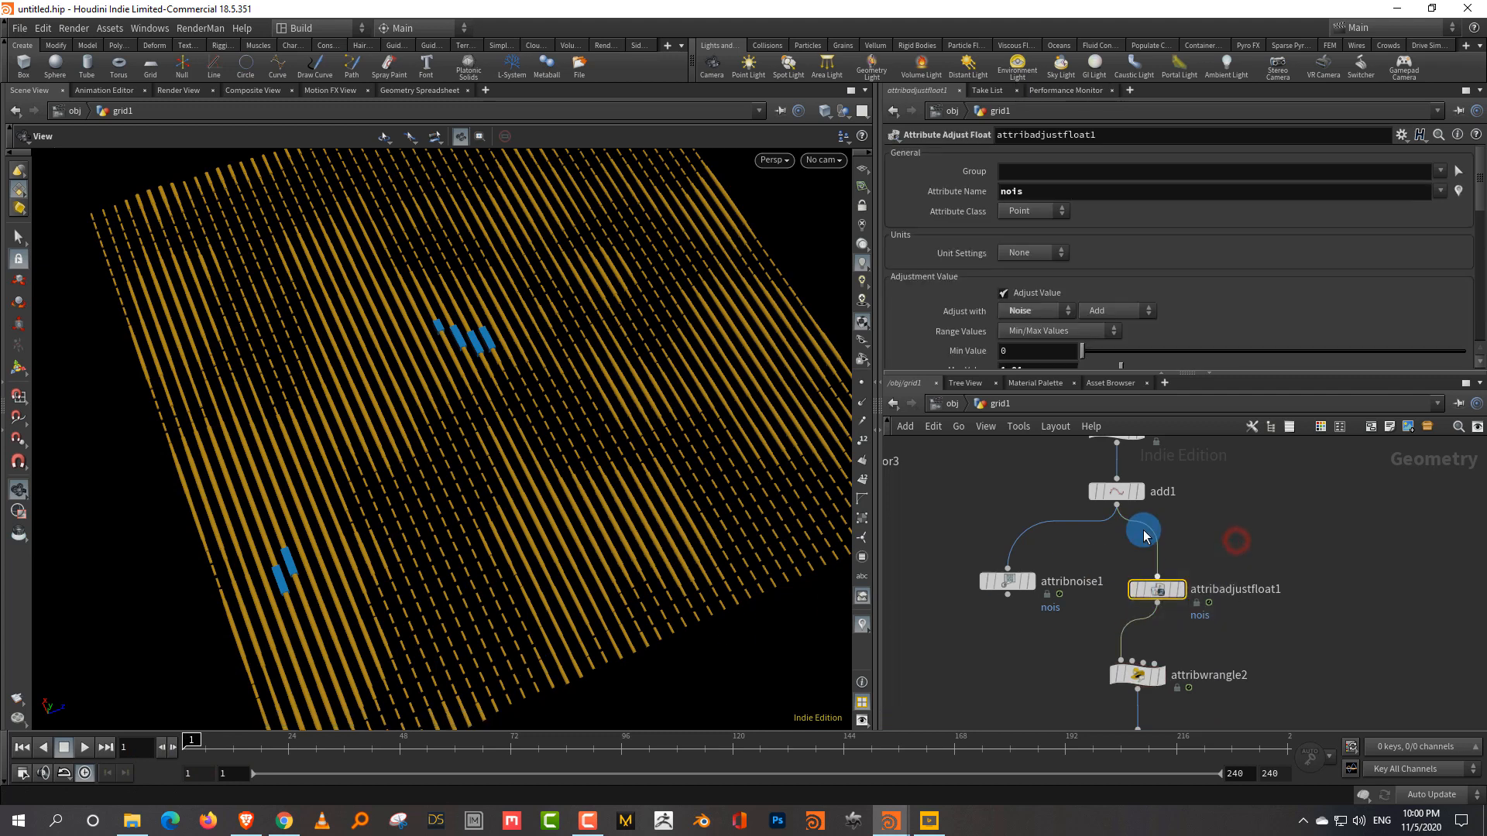
{"action": "left_click_drag", "start_coordinate": [1047, 373], "coordinate": [1041, 421]}
{"action": "left_click", "coordinate": [1030, 370]}
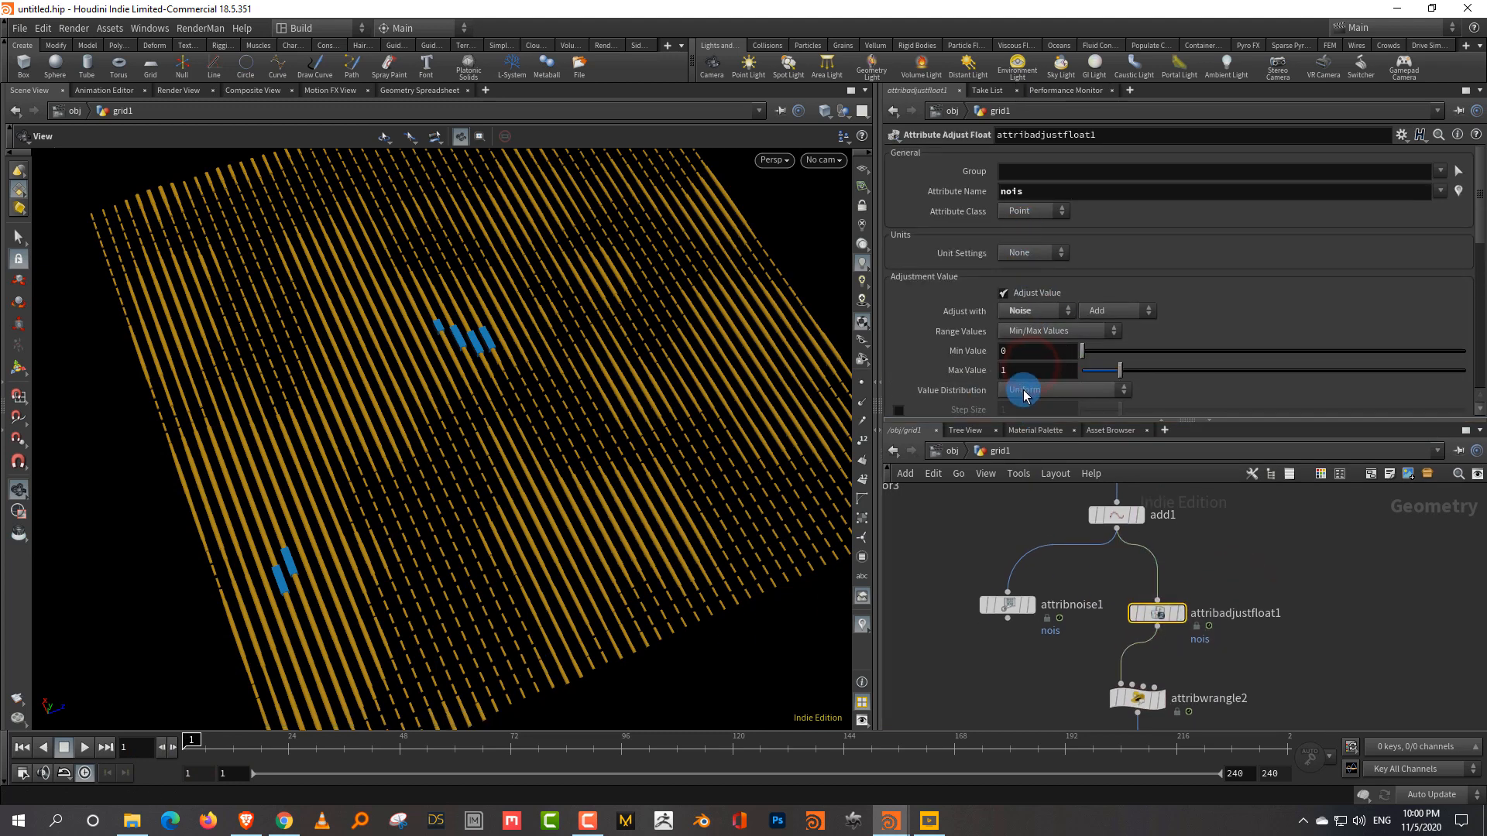
{"action": "mouse_move", "coordinate": [192, 746]}
{"action": "left_mouse_down"}
{"action": "mouse_move", "coordinate": [336, 746]}
{"action": "mouse_move", "coordinate": [186, 747]}
{"action": "left_mouse_up"}
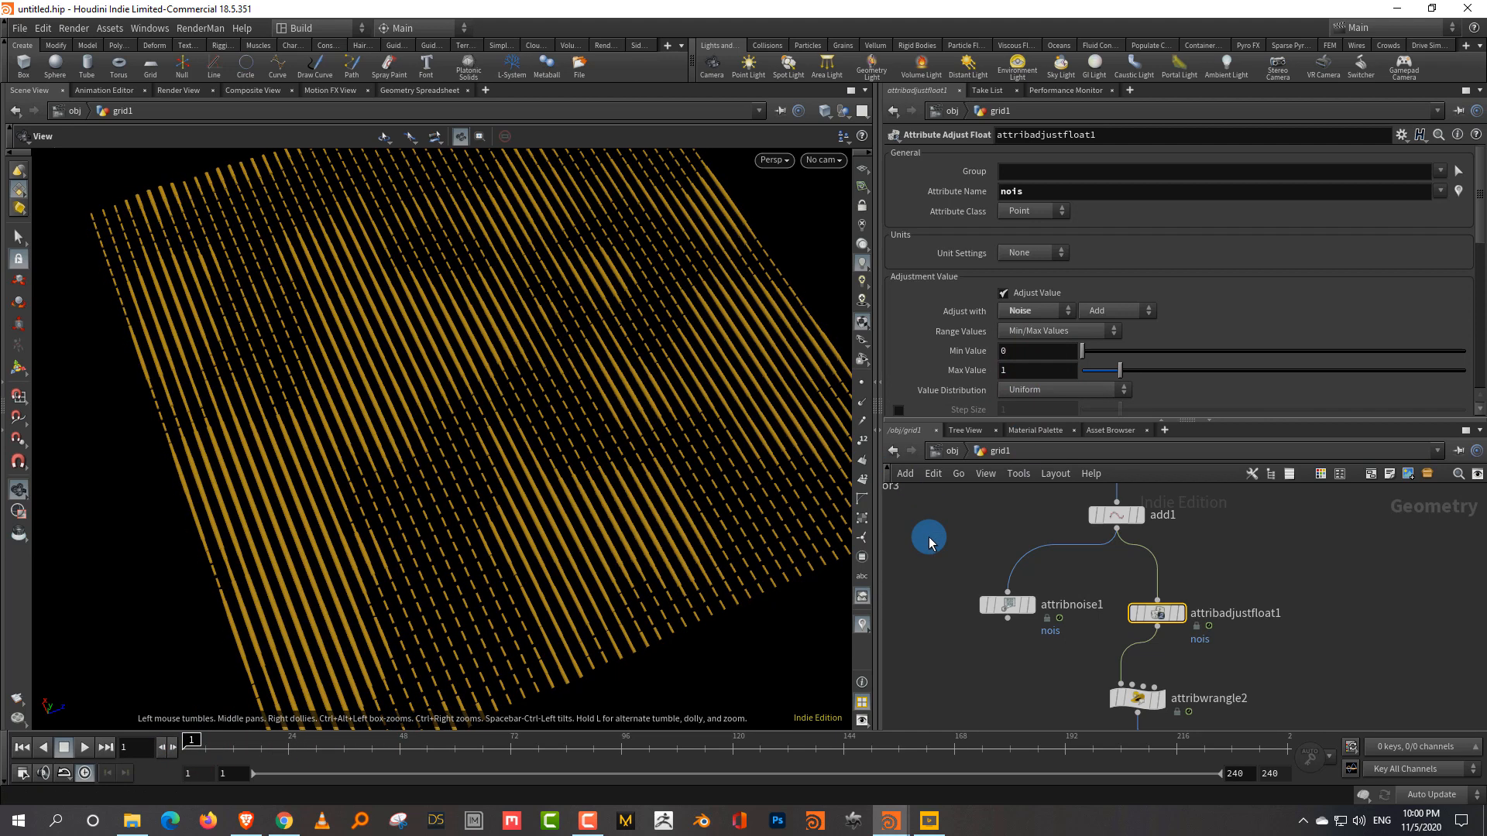
{"action": "middle_click_drag", "start_coordinate": [1292, 701], "coordinate": [1309, 539]}
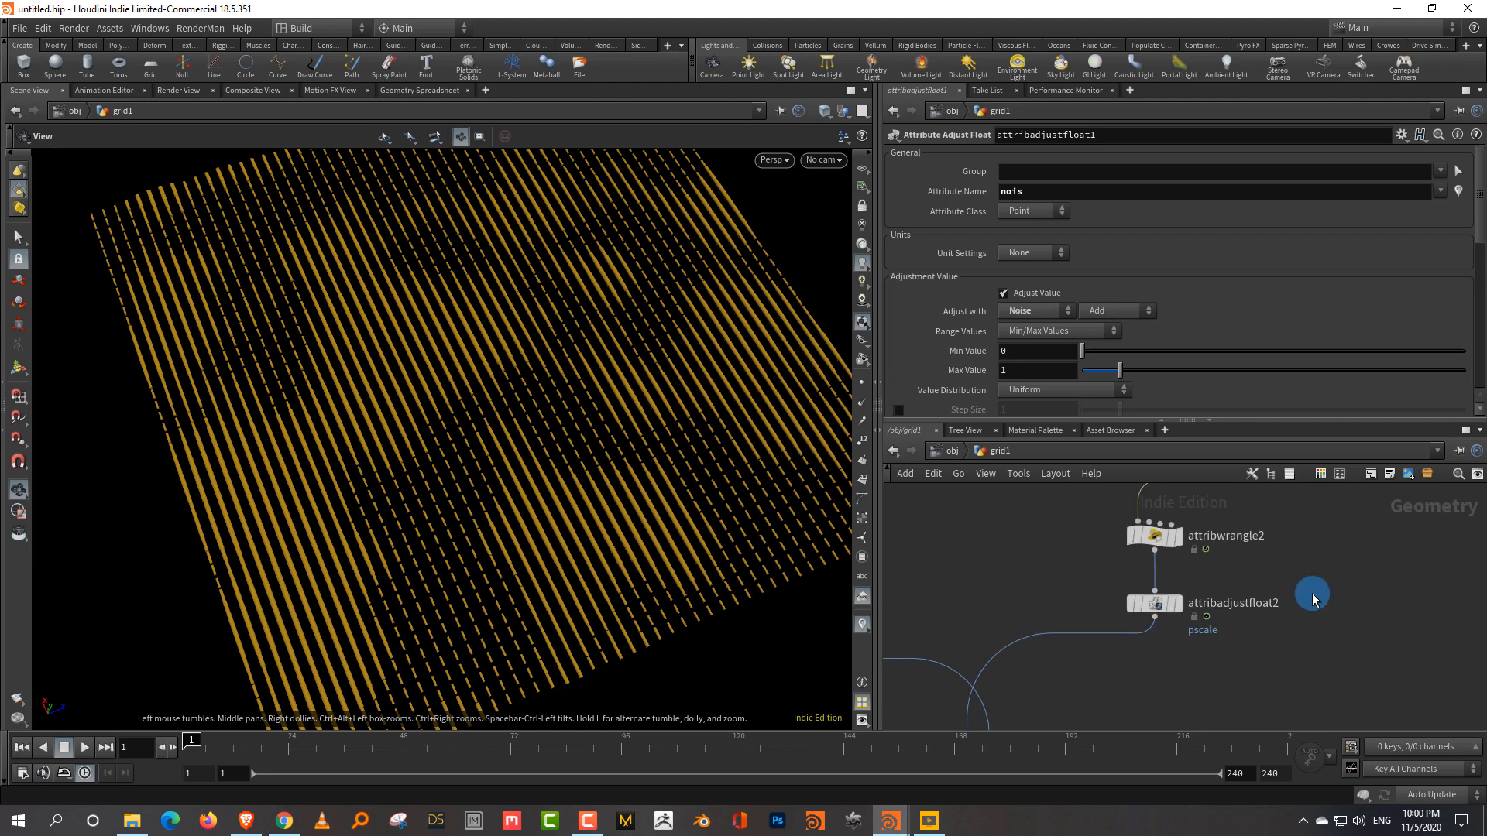
{"action": "left_click", "coordinate": [1152, 606]}
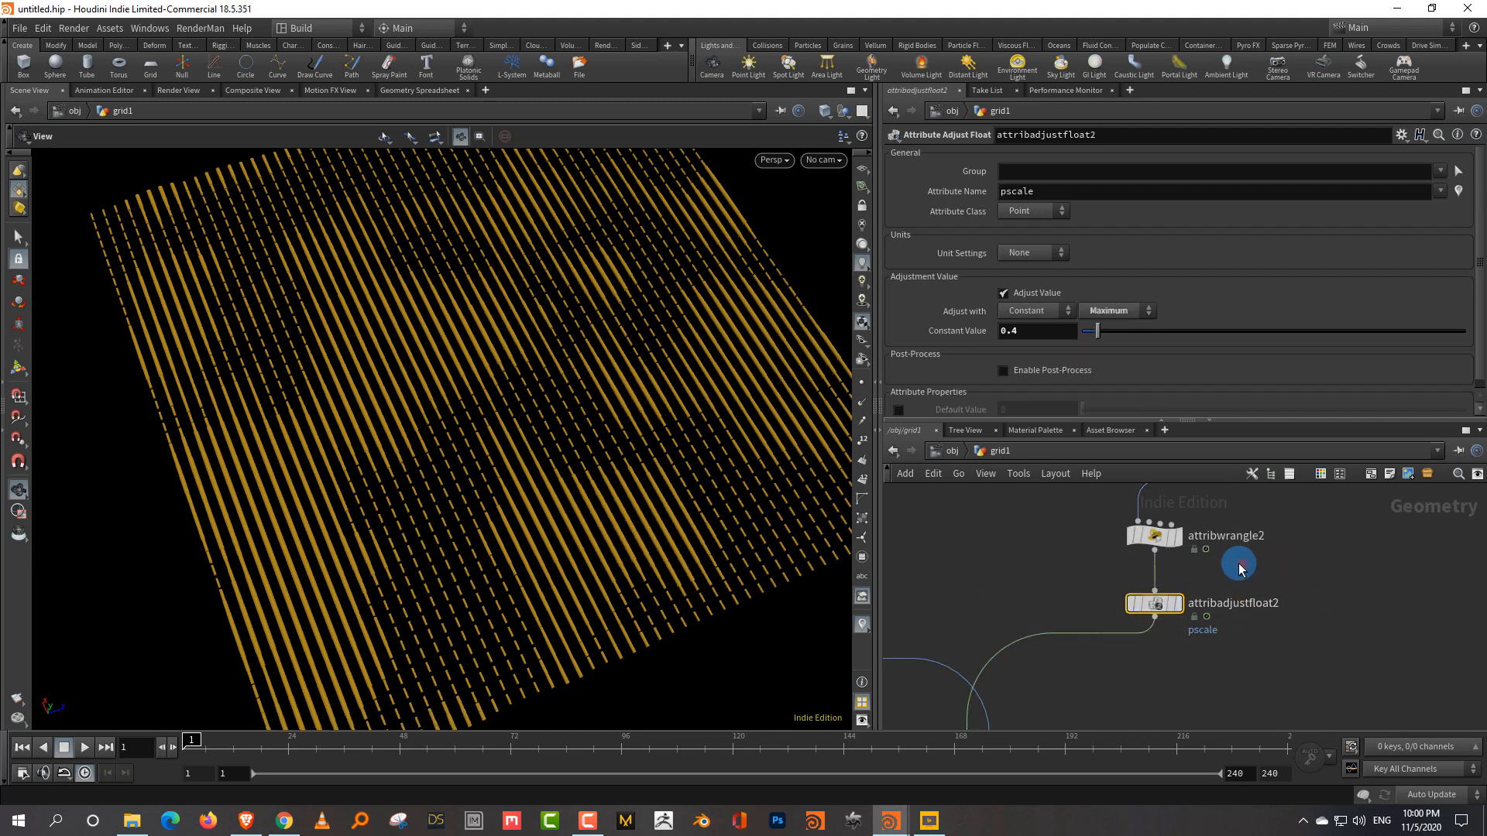
{"action": "left_click", "coordinate": [1154, 535]}
{"action": "left_click", "coordinate": [1009, 261]}
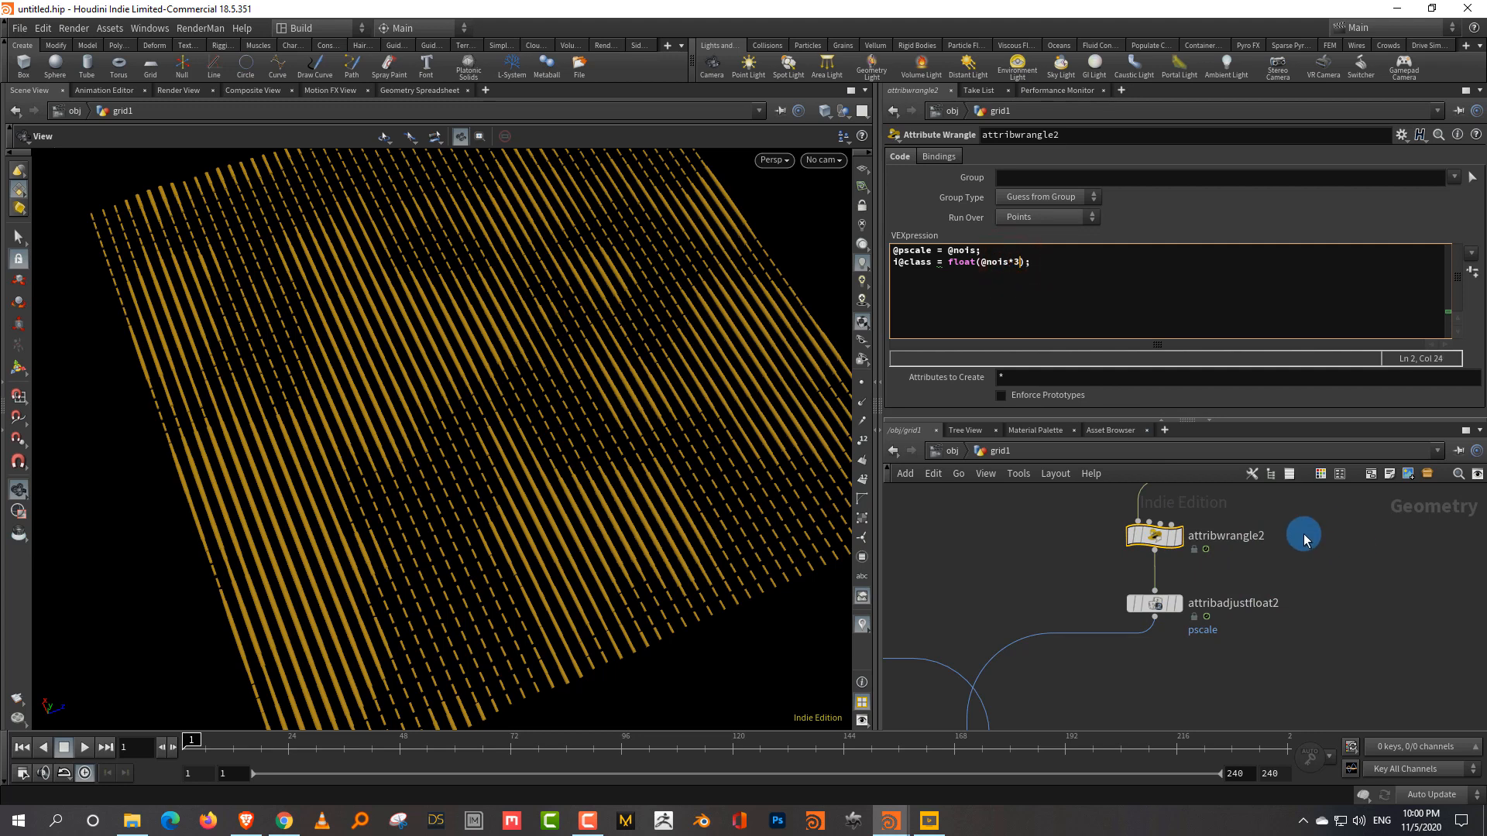
{"action": "left_click", "coordinate": [1316, 592]}
Play the animation to inspect how the three shapes shift with the noise, stopping at frame 101.
{"action": "scroll", "coordinate": [560, 536], "scroll_direction": "up", "scroll_amount": 1}
{"action": "scroll", "coordinate": [560, 536], "scroll_direction": "down", "scroll_amount": 2}
{"action": "left_click", "coordinate": [84, 748]}
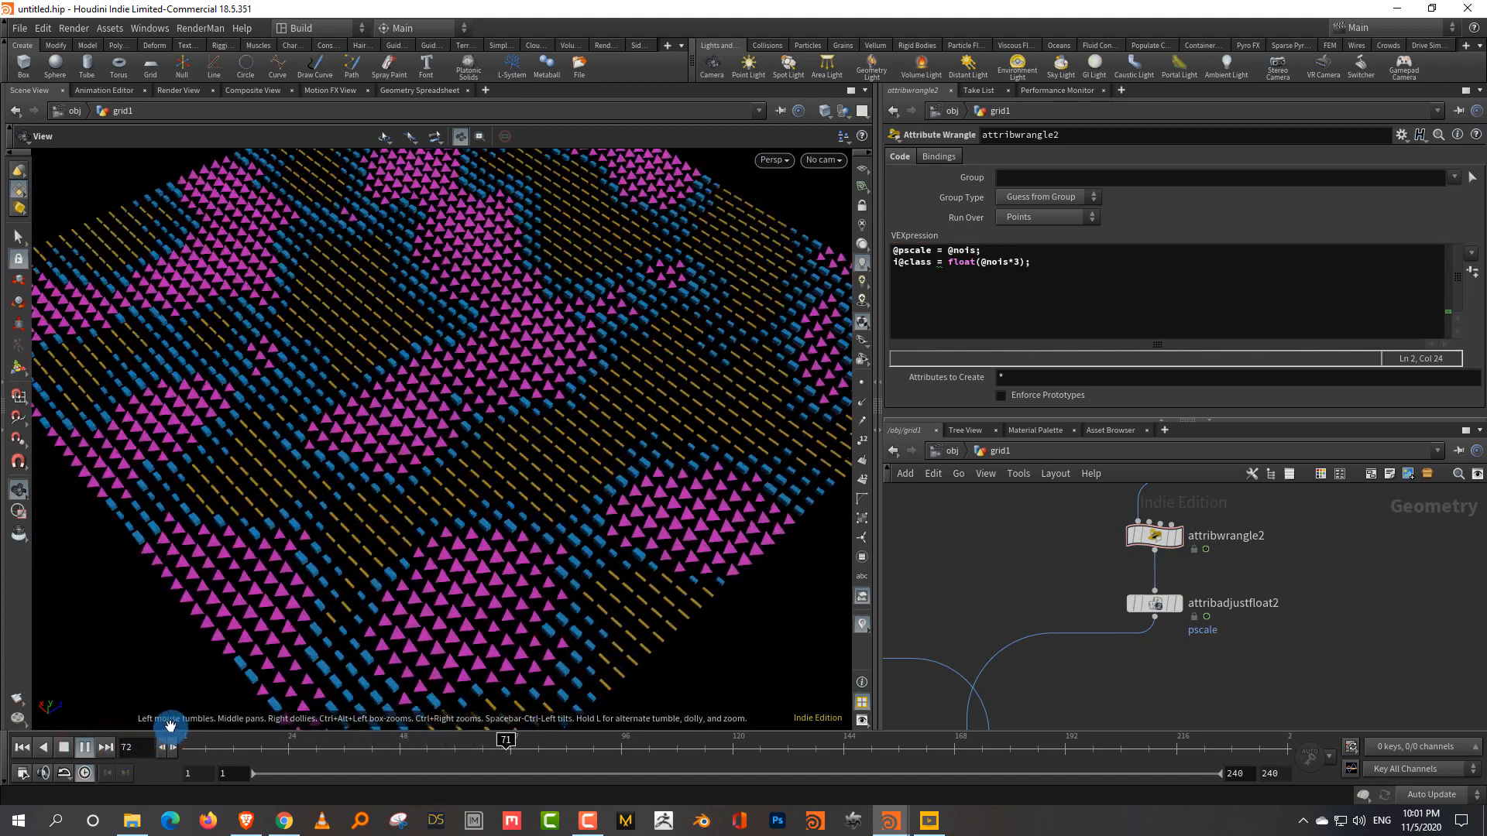
{"action": "left_click", "coordinate": [64, 747]}
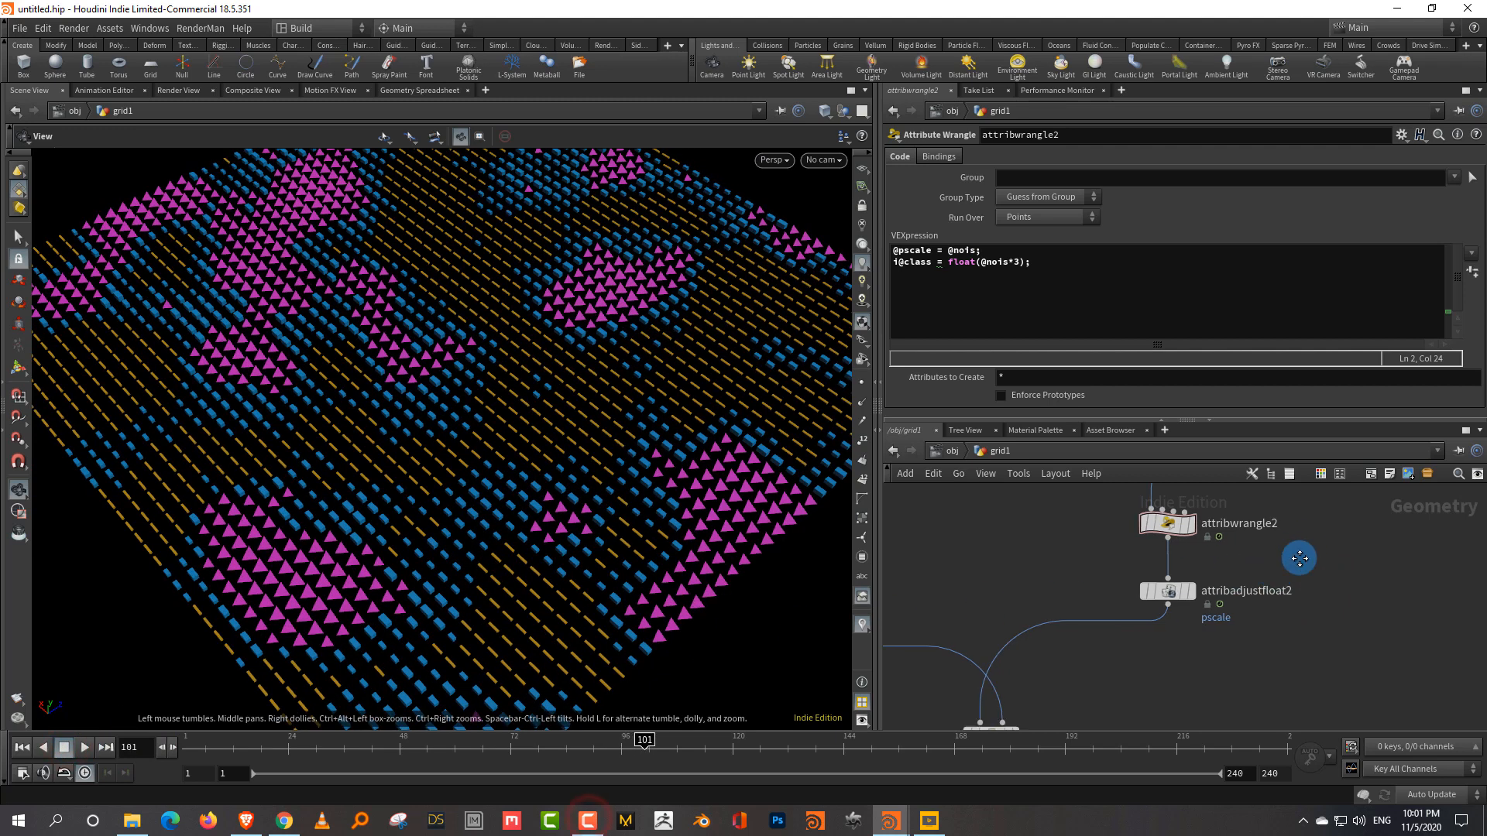
Insert an Attribute Adjust Integer node on the wire below attribadjustfloat2 and set its Attribute Name to class.
{"action": "left_click", "coordinate": [1247, 523]}
{"action": "left_click_drag", "start_coordinate": [1177, 593], "coordinate": [1177, 581]}
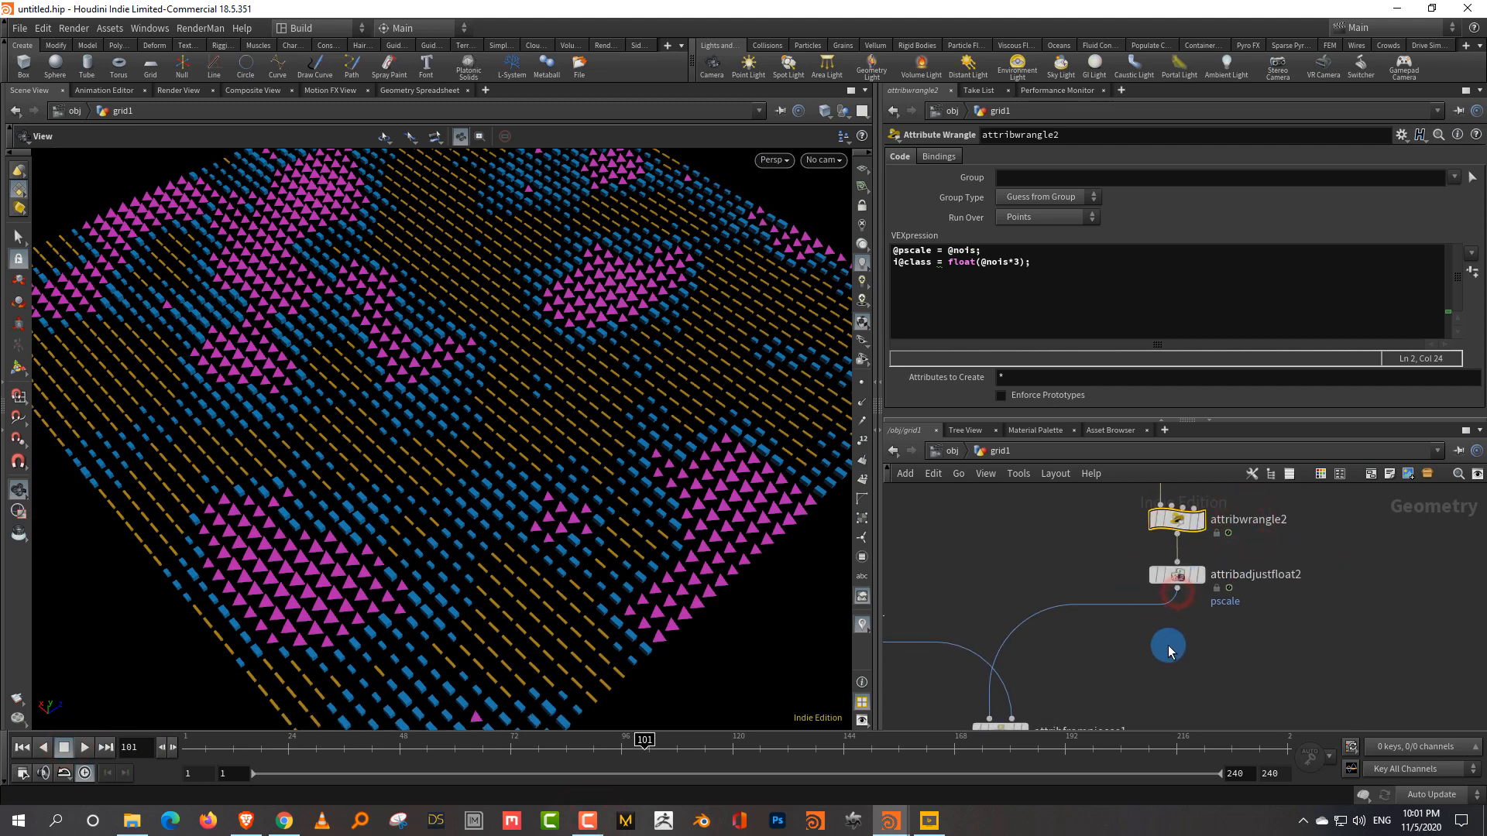
{"action": "key", "text": "Tab"}
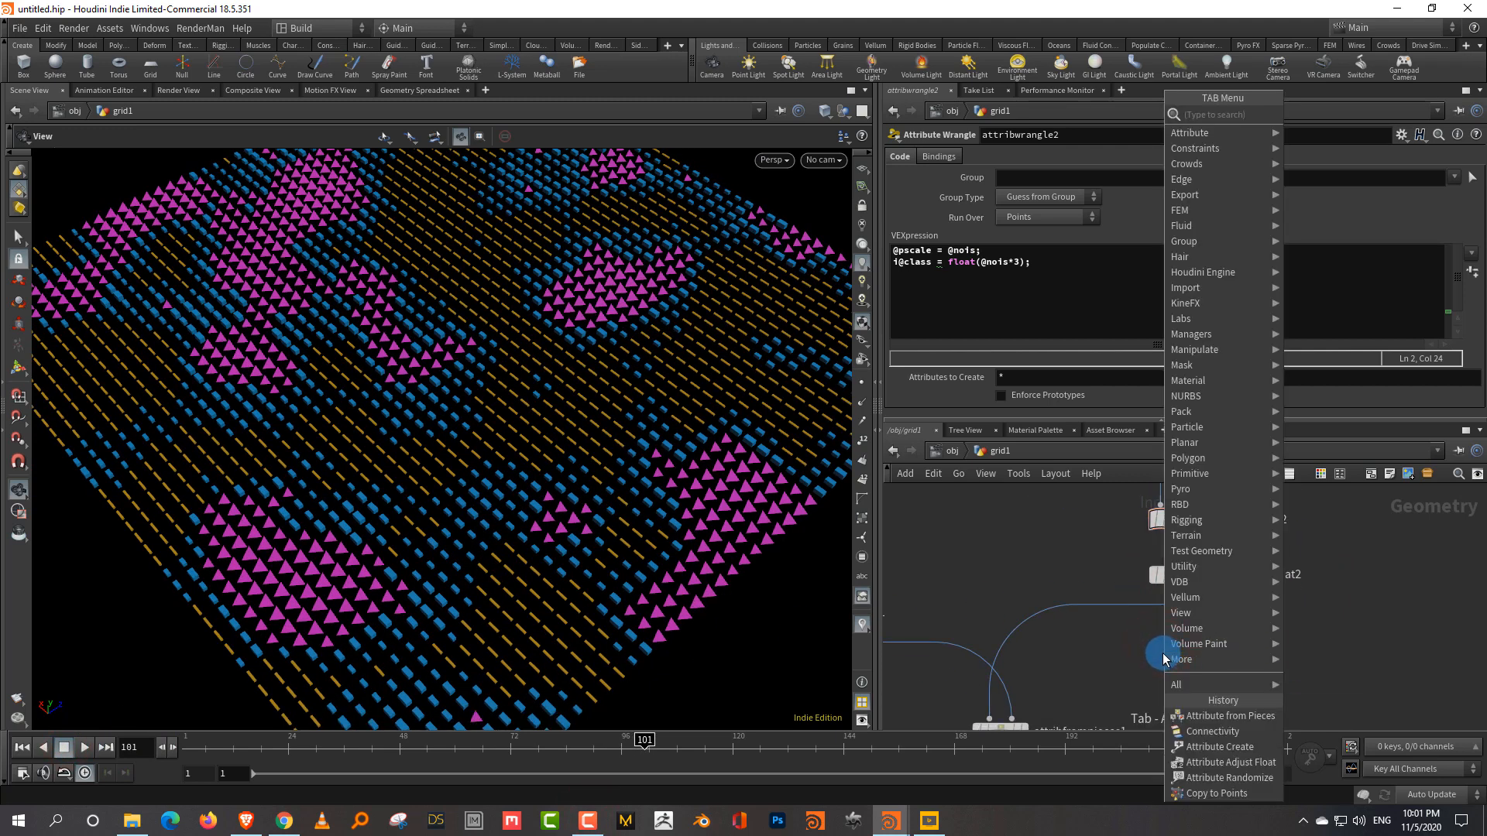
{"action": "type", "text": "integ"}
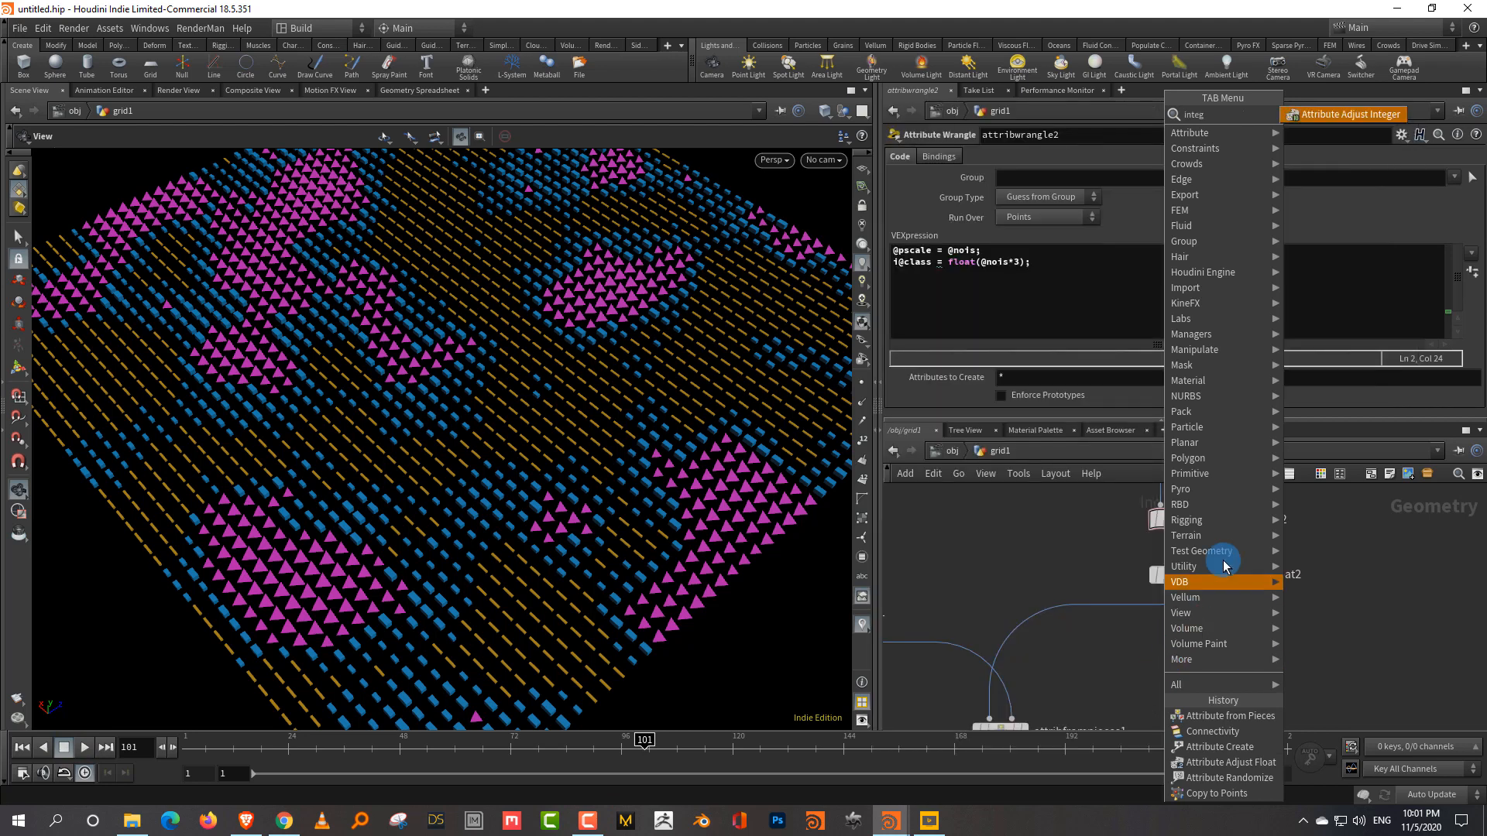
{"action": "left_click", "coordinate": [1355, 120]}
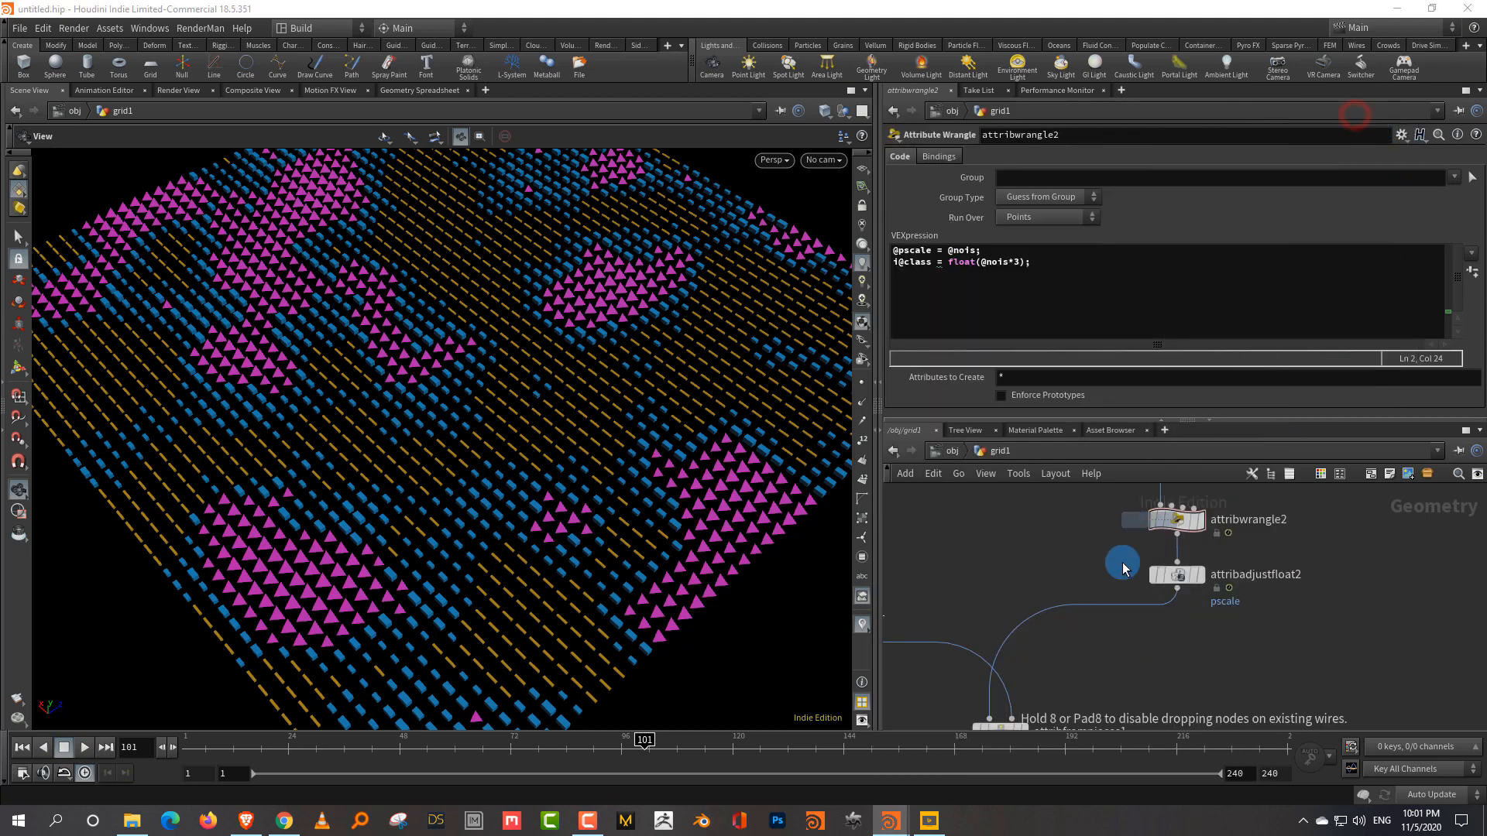
{"action": "left_click", "coordinate": [1106, 600]}
{"action": "double_click", "coordinate": [1052, 195]}
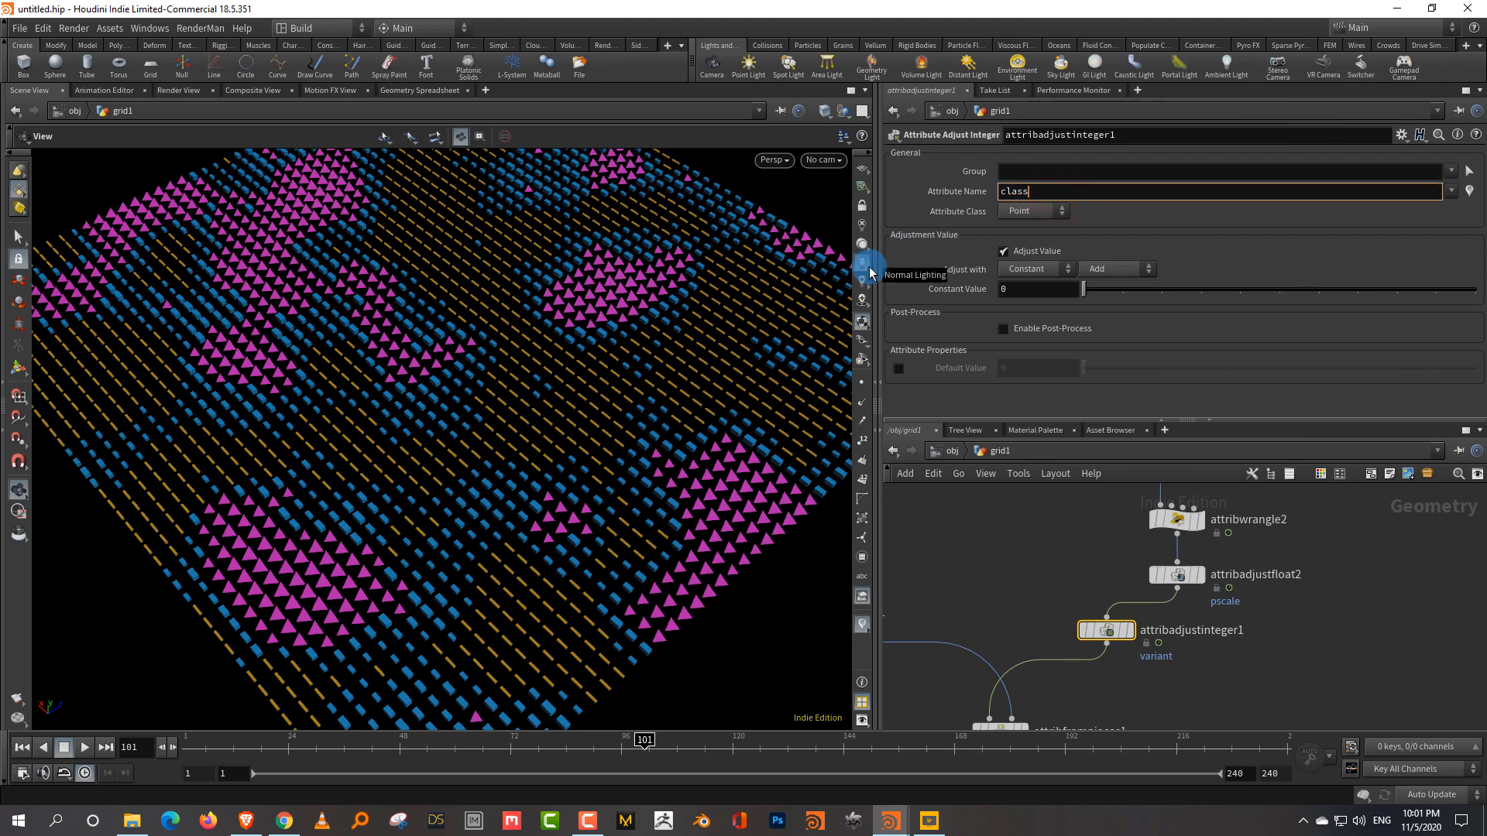
{"action": "key", "text": "Return"}
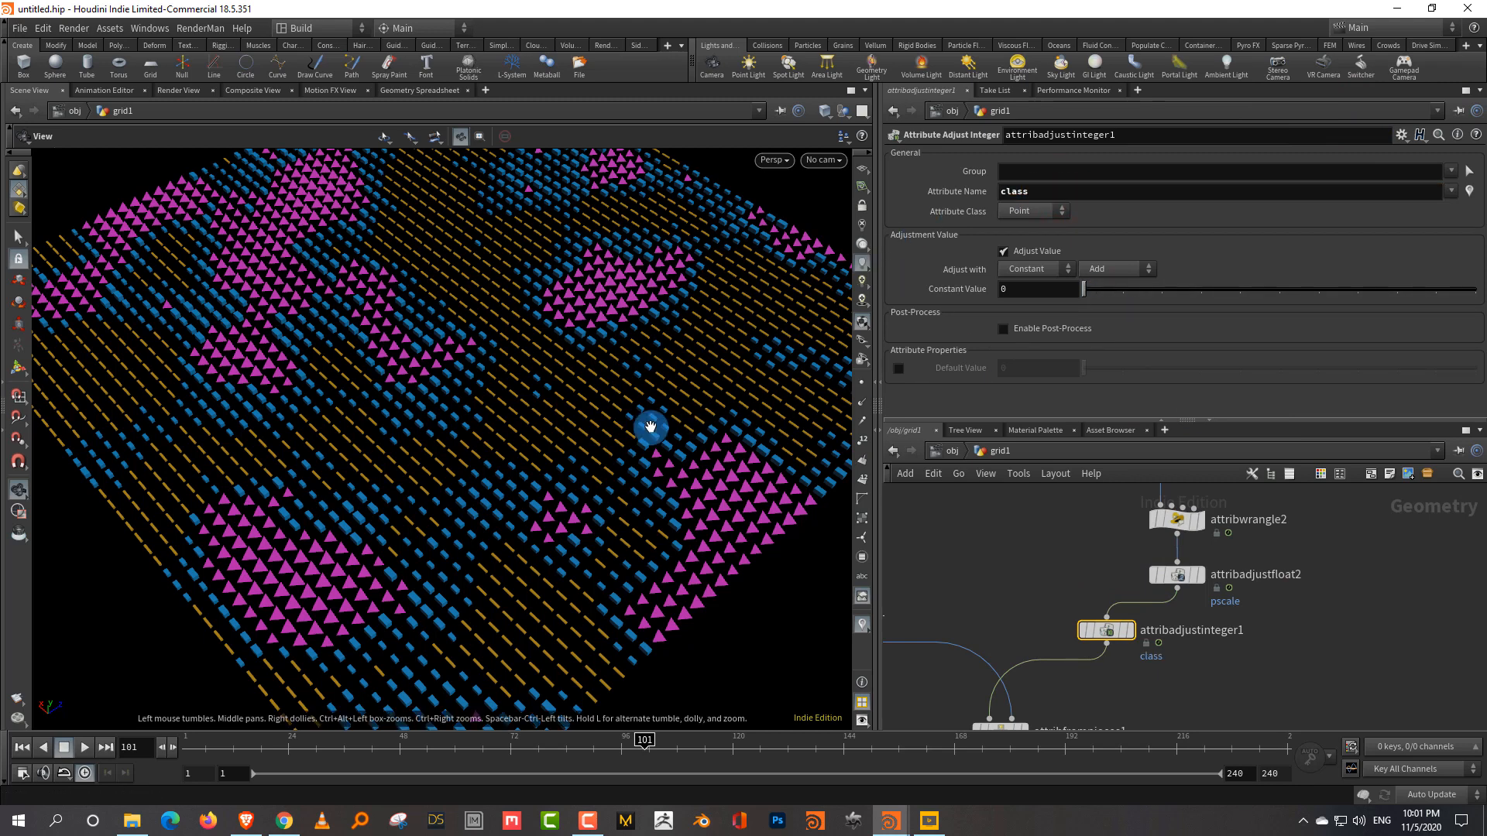
Try adding constant values such as 1 and 4 to class in attribadjustinteger1, and return the value to 0.
{"action": "left_click_drag", "start_coordinate": [651, 426], "coordinate": [514, 508]}
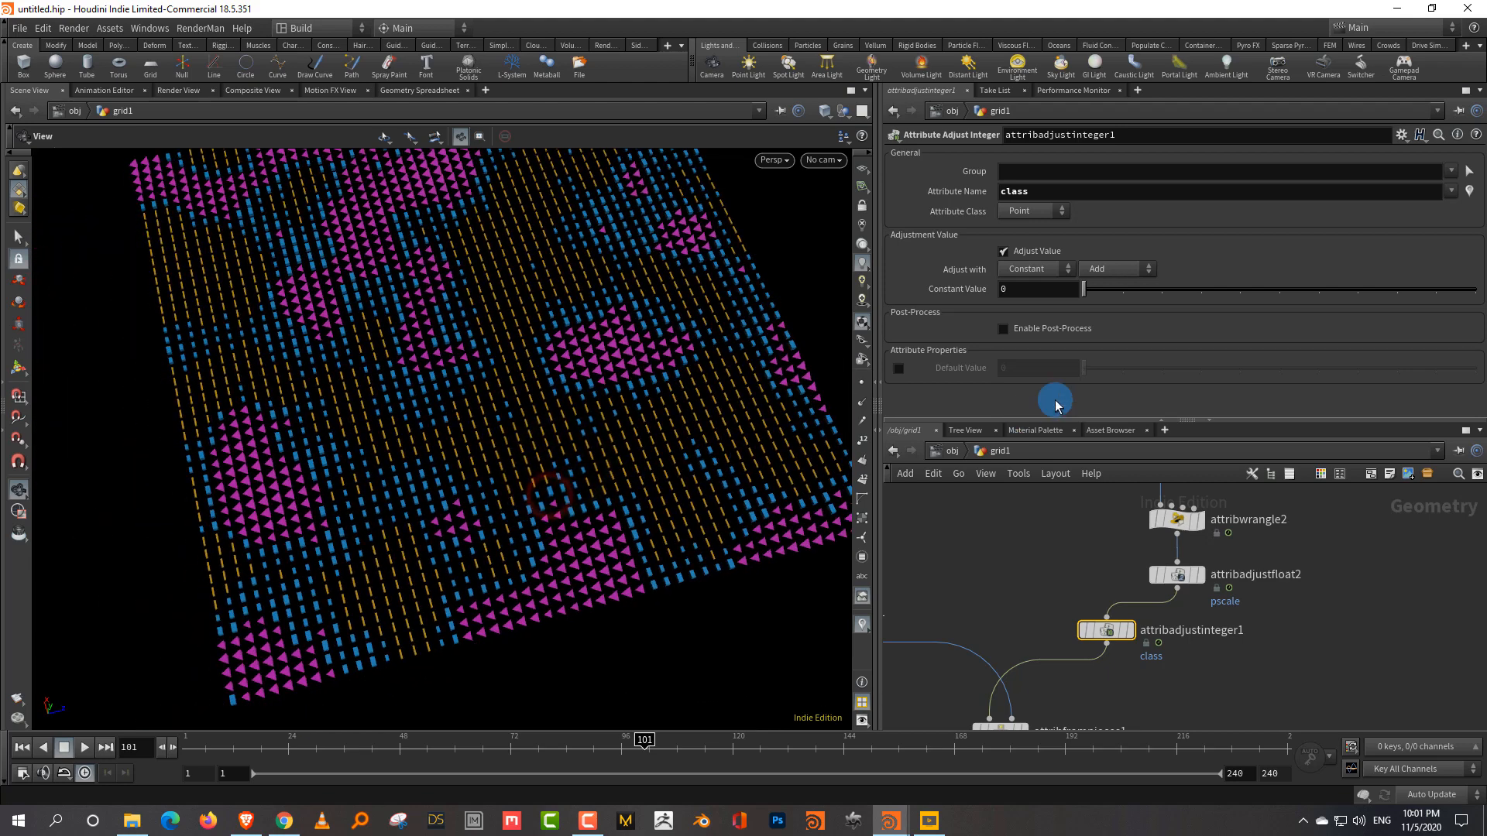
{"action": "mouse_move", "coordinate": [1125, 296]}
{"action": "left_mouse_down"}
{"action": "mouse_move", "coordinate": [1158, 298]}
{"action": "mouse_move", "coordinate": [1082, 301]}
{"action": "mouse_move", "coordinate": [1118, 299]}
{"action": "left_mouse_up"}
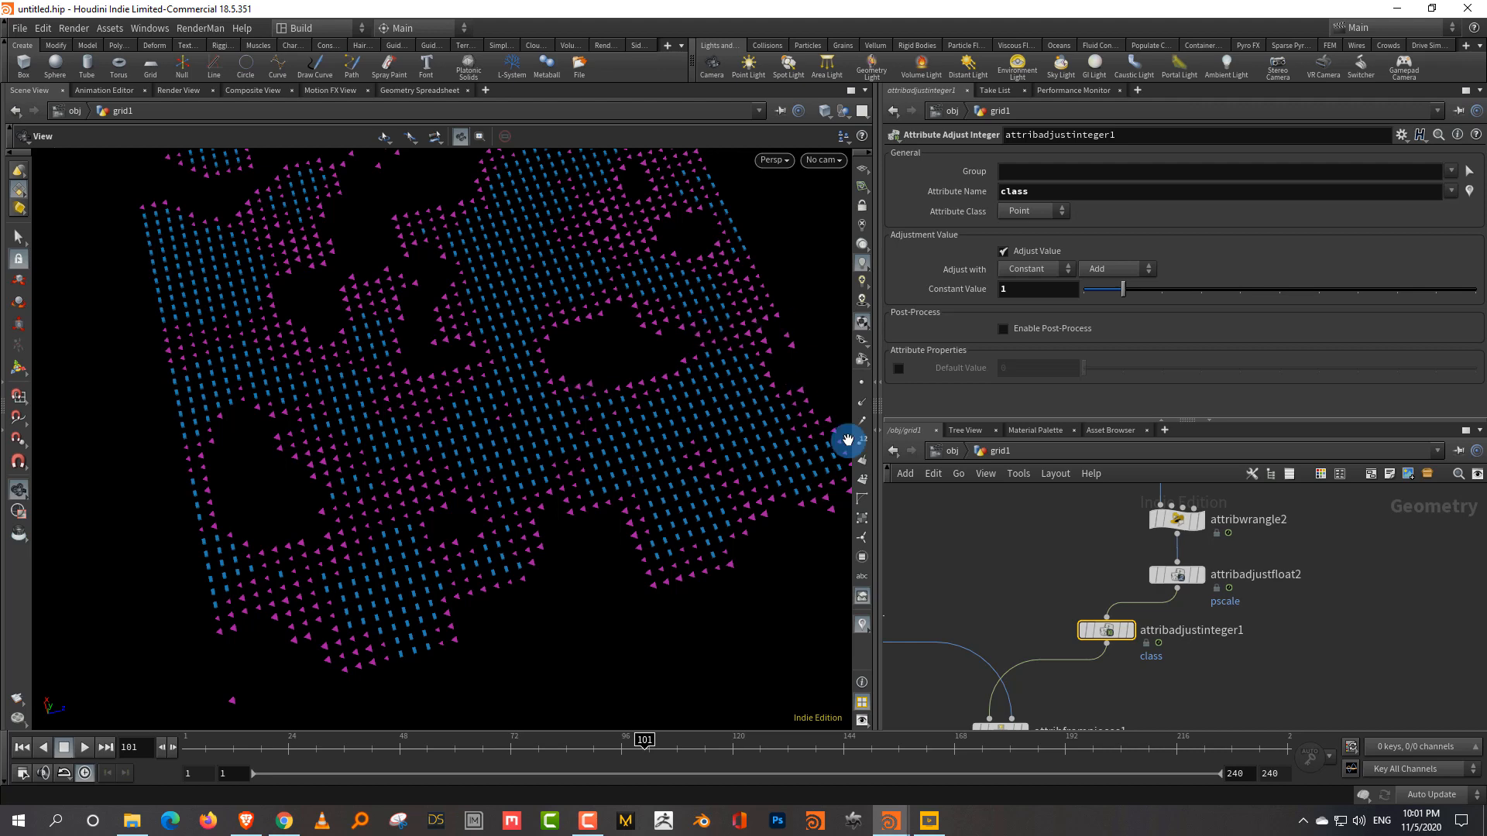
{"action": "middle_click_drag", "start_coordinate": [984, 591], "coordinate": [1149, 650]}
{"action": "scroll", "coordinate": [1090, 582], "scroll_direction": "down", "scroll_amount": 2}
{"action": "middle_click_drag", "start_coordinate": [905, 534], "coordinate": [1057, 592]}
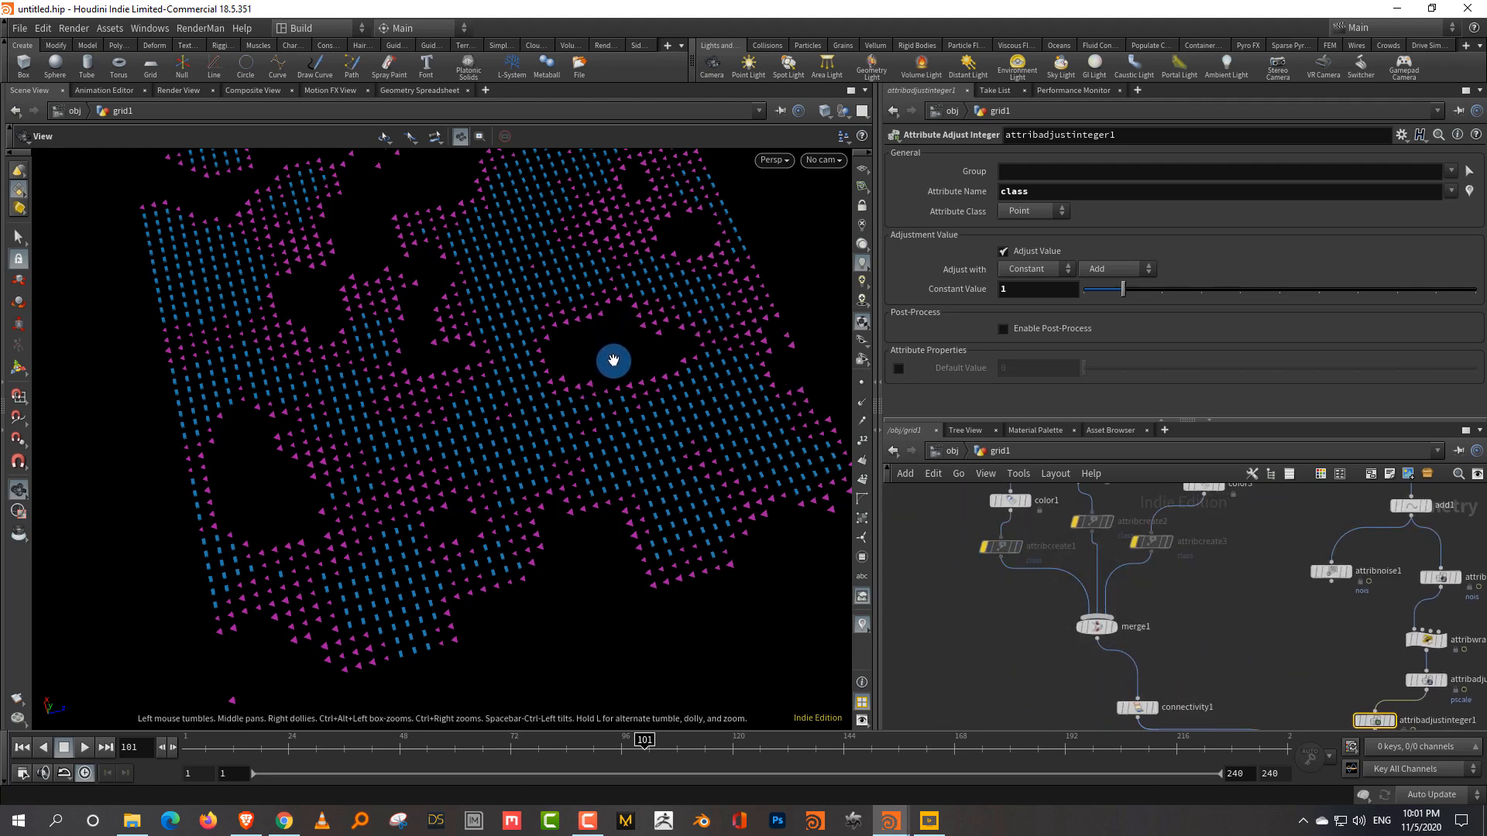
{"action": "left_click", "coordinate": [1166, 293]}
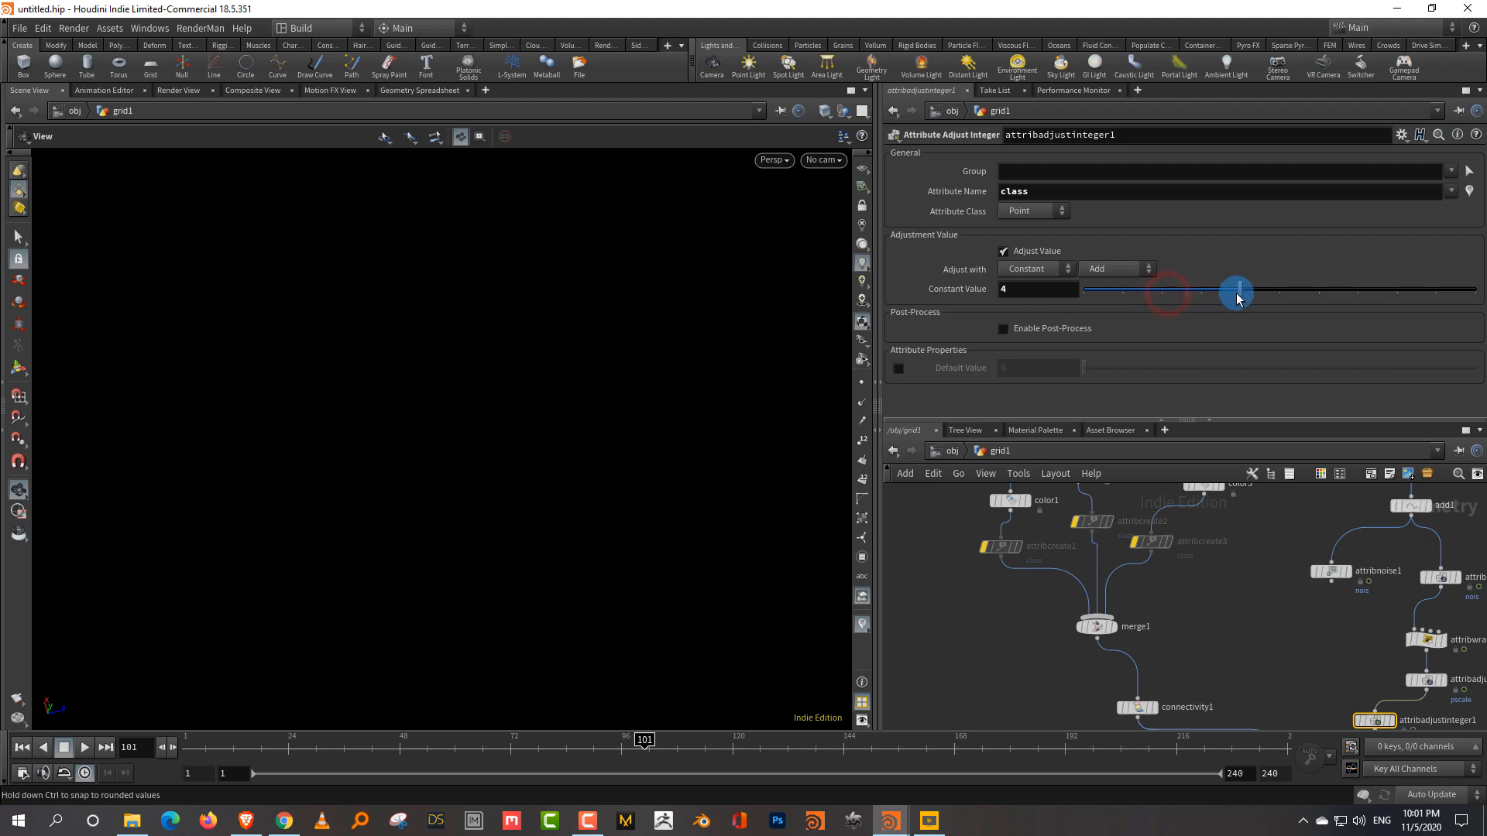
{"action": "left_click_drag", "start_coordinate": [1269, 299], "coordinate": [1092, 305]}
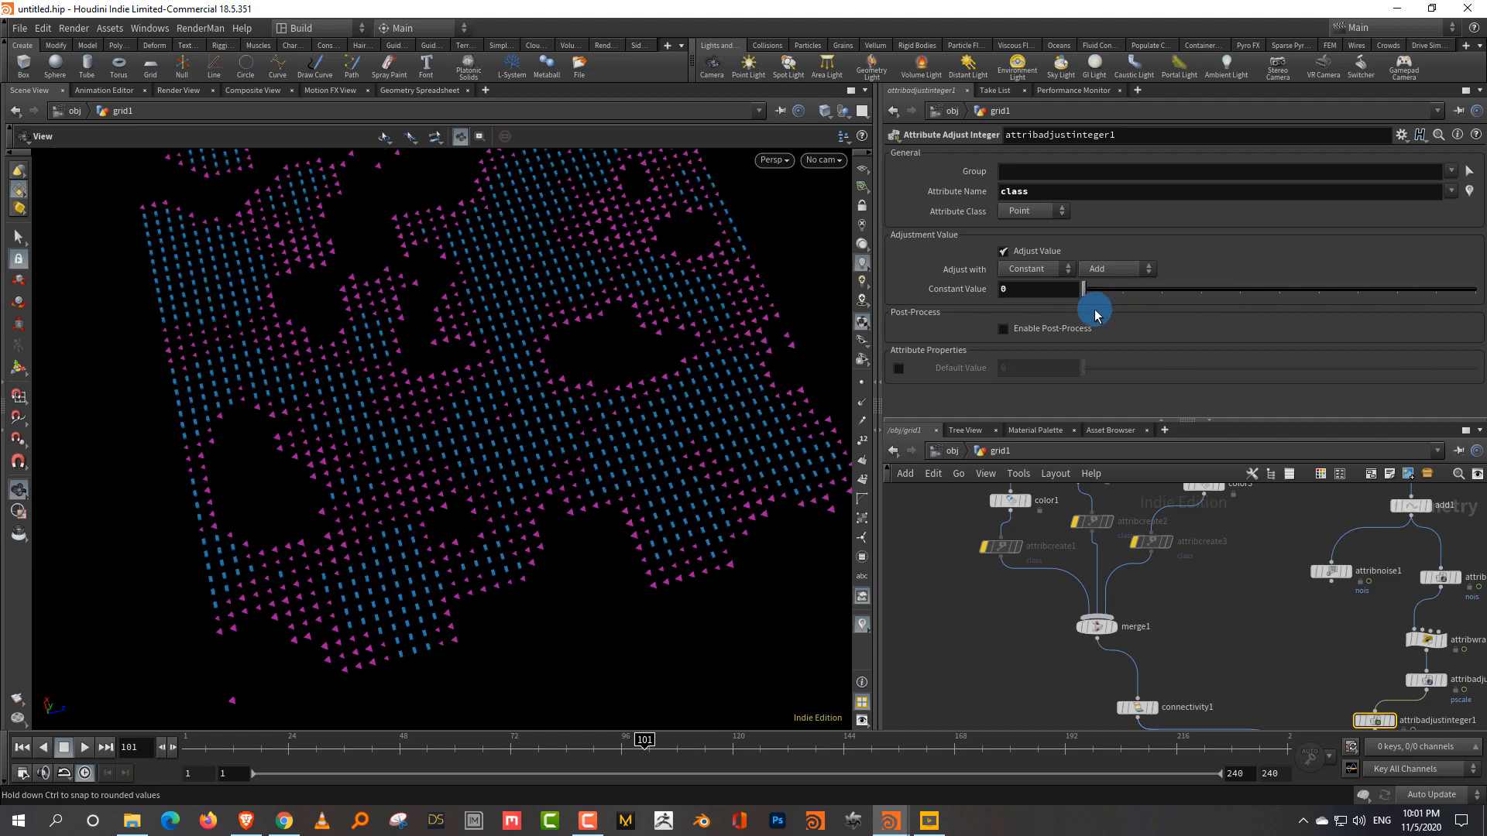
Try the Subtract operation in attribadjustinteger1 and switch it back to Add.
{"action": "left_click", "coordinate": [1118, 271]}
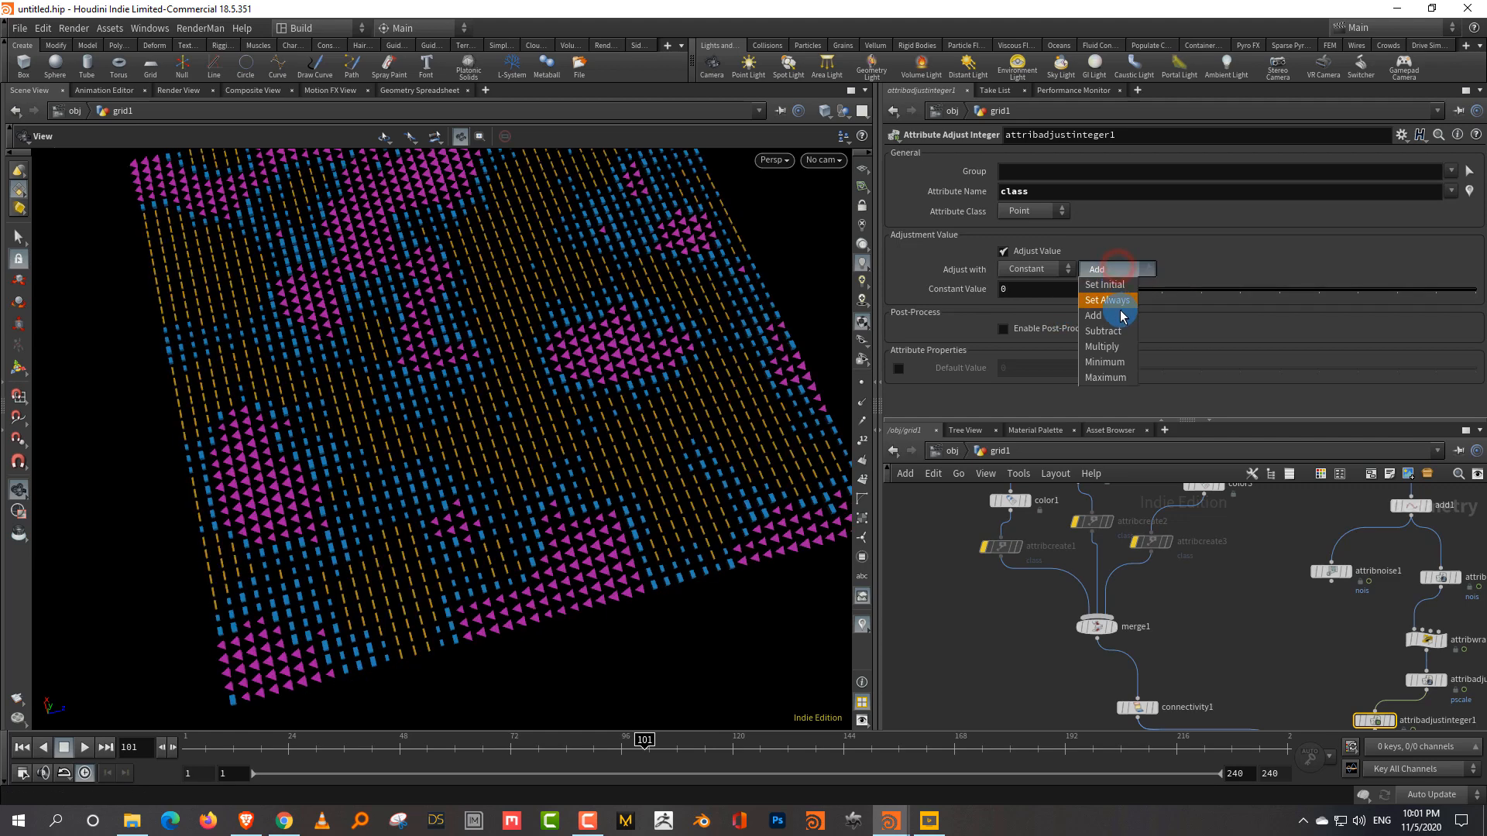
{"action": "left_click", "coordinate": [1113, 292]}
{"action": "left_click_drag", "start_coordinate": [1112, 292], "coordinate": [1081, 297]}
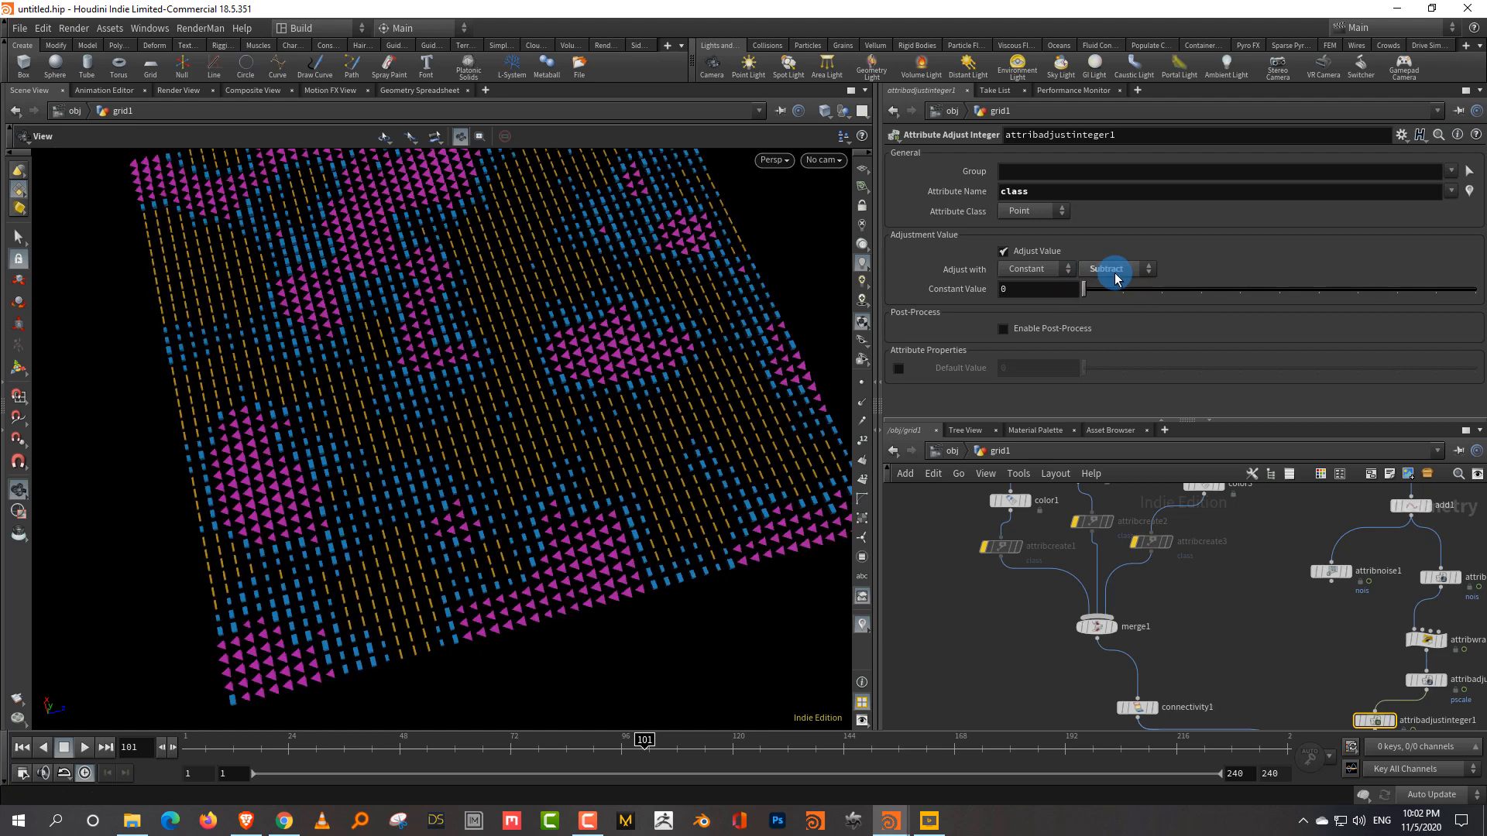
{"action": "left_click", "coordinate": [1116, 270]}
{"action": "left_click", "coordinate": [1116, 311]}
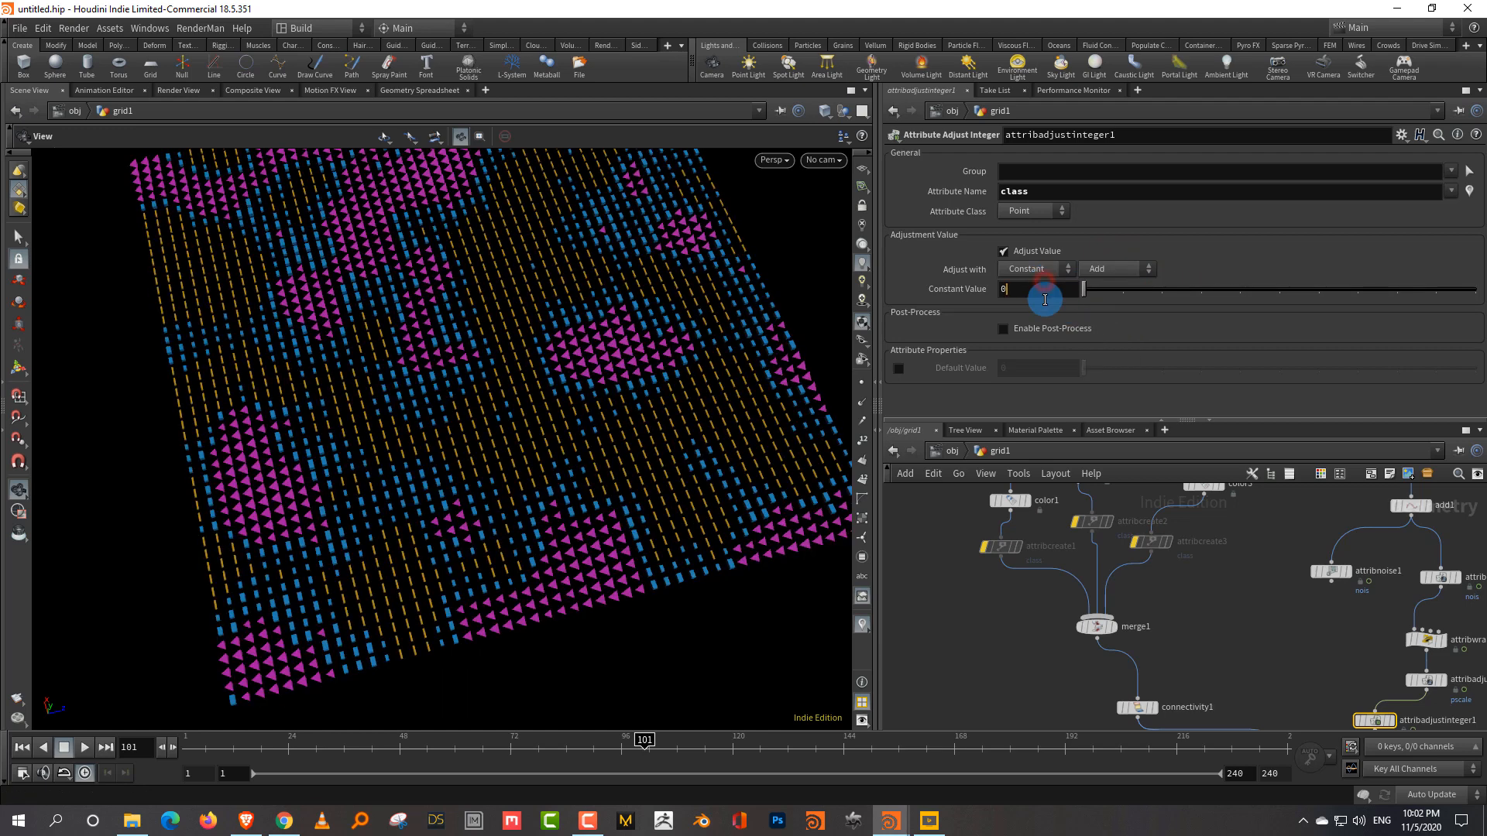
Try adjusting class with Random and with Noise in attribadjustinteger1, using a reduced Max Value.
{"action": "left_click", "coordinate": [1038, 270]}
{"action": "left_click", "coordinate": [1048, 306]}
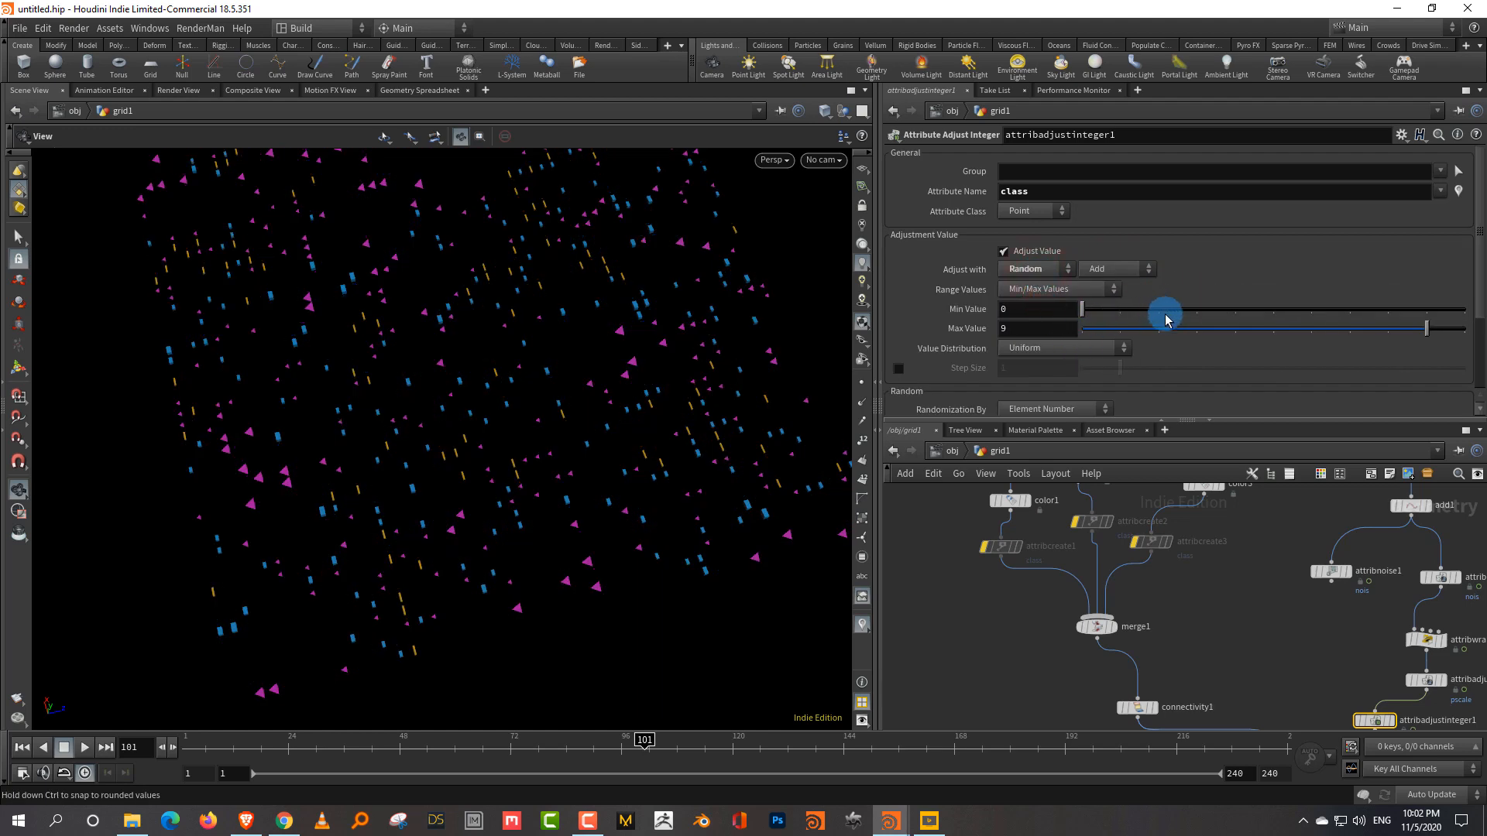
{"action": "left_click_drag", "start_coordinate": [1208, 335], "coordinate": [1158, 331]}
{"action": "left_click", "coordinate": [1037, 270]}
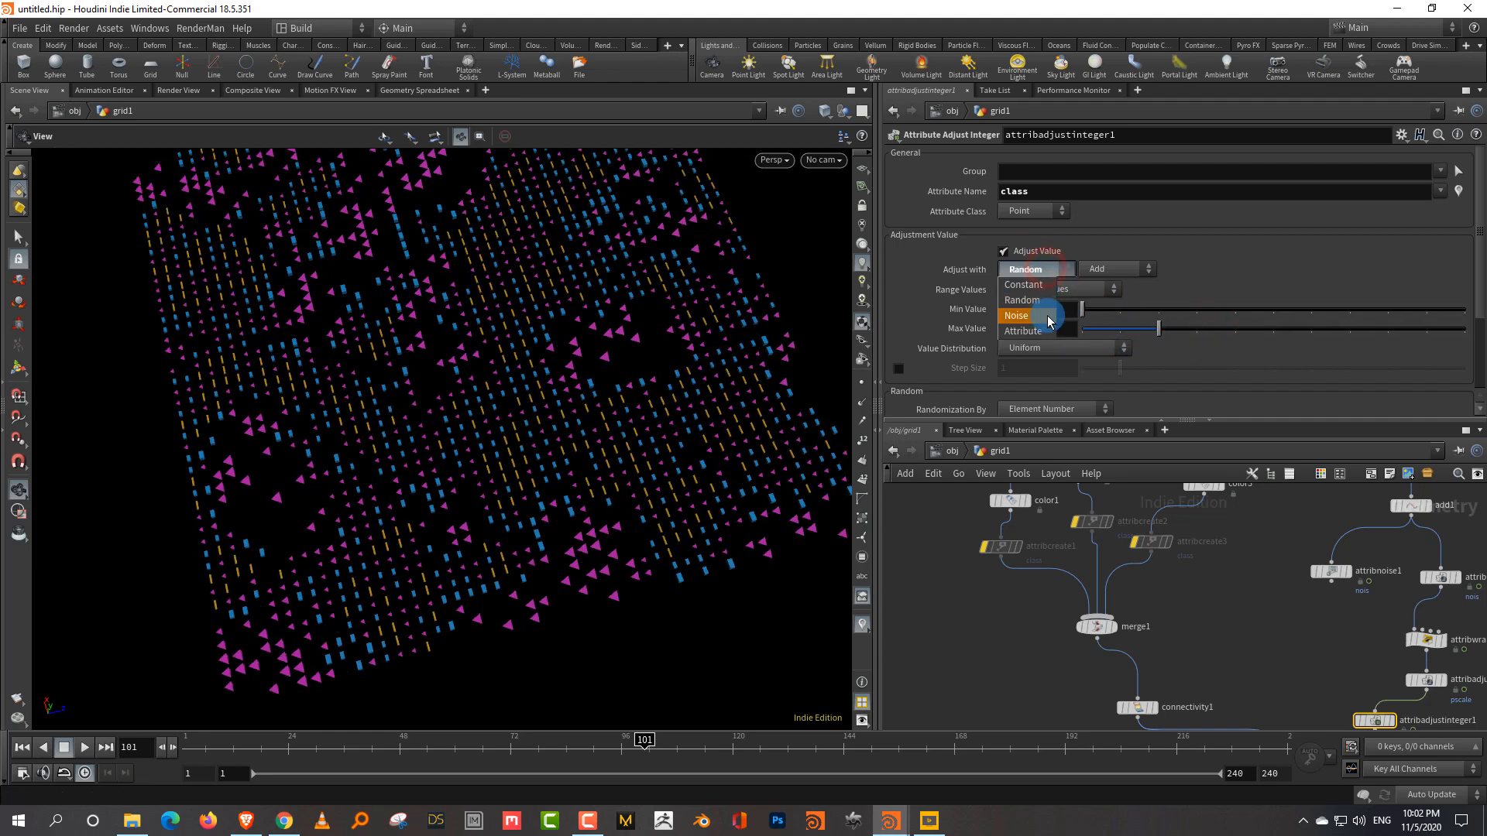
{"action": "left_click", "coordinate": [1017, 316]}
{"action": "mouse_move", "coordinate": [1142, 328]}
{"action": "left_mouse_down"}
{"action": "mouse_move", "coordinate": [1123, 339]}
{"action": "mouse_move", "coordinate": [1139, 332]}
{"action": "left_mouse_up"}
Set attribadjustinteger1 to adjust with Attribute and enable its Post-Process options.
{"action": "left_click", "coordinate": [1034, 269]}
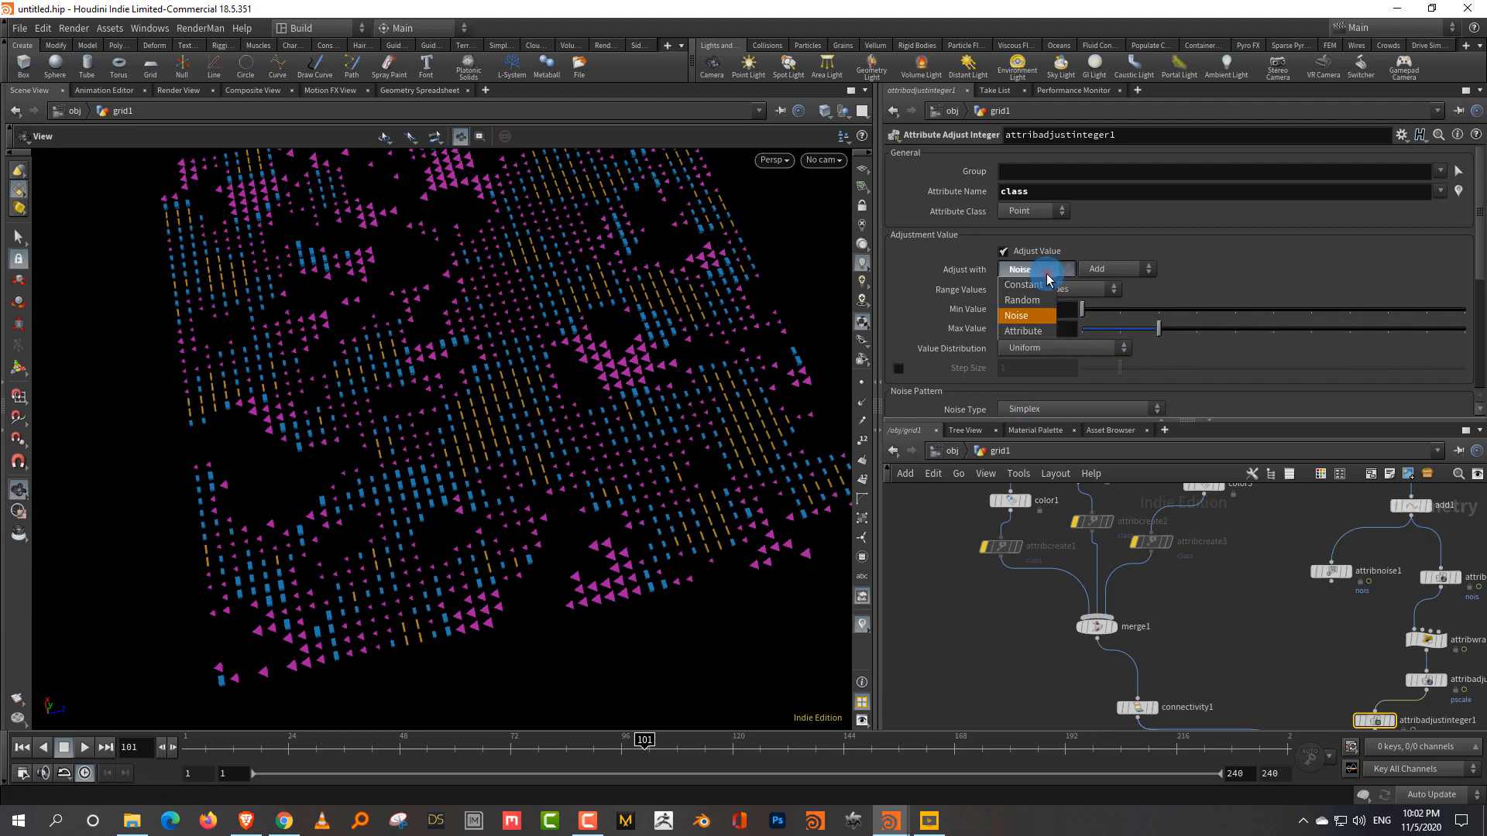
{"action": "left_click", "coordinate": [1042, 332]}
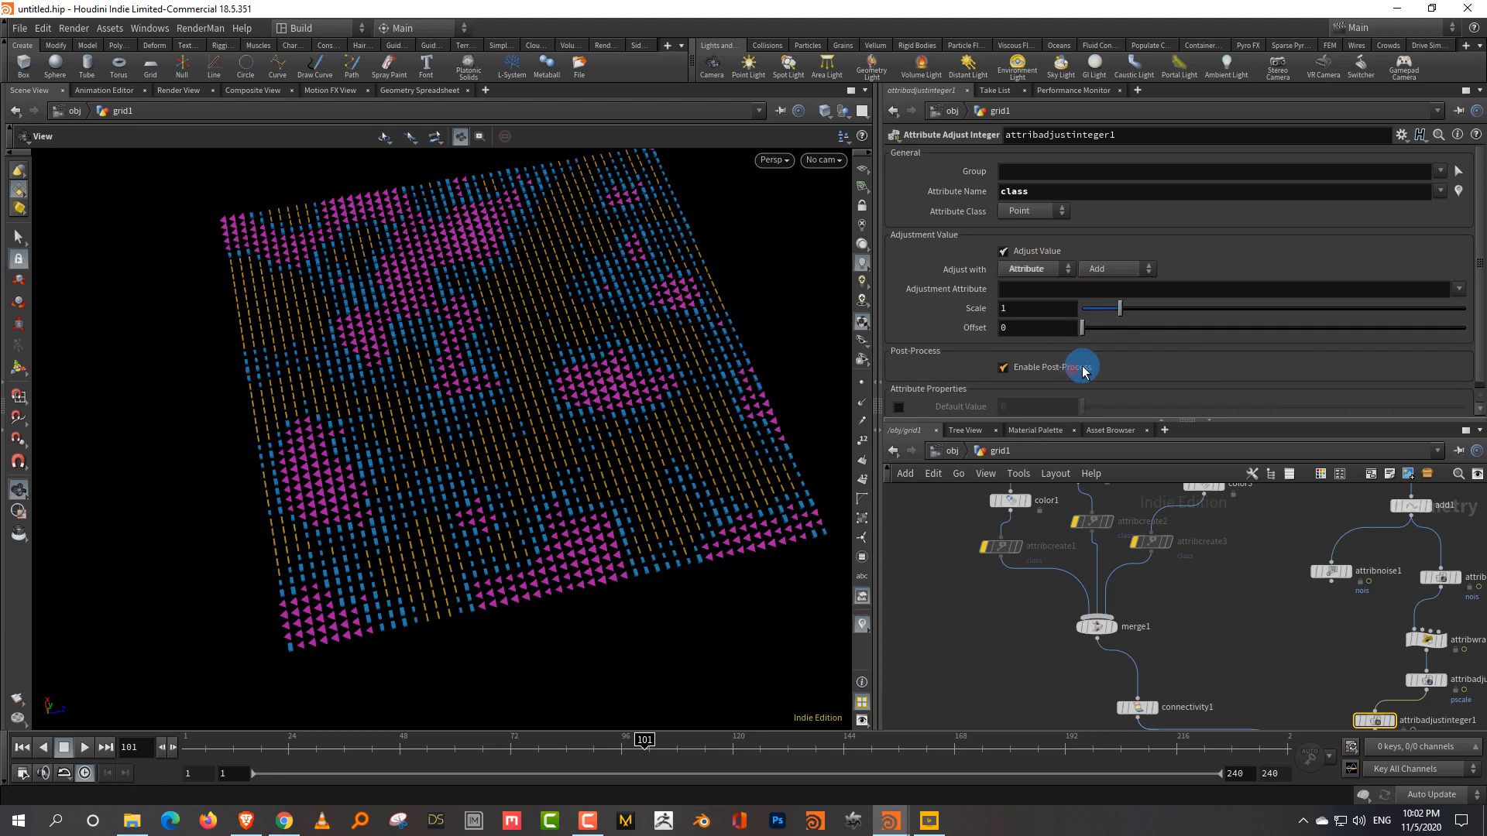
{"action": "left_click_drag", "start_coordinate": [1476, 316], "coordinate": [1481, 370]}
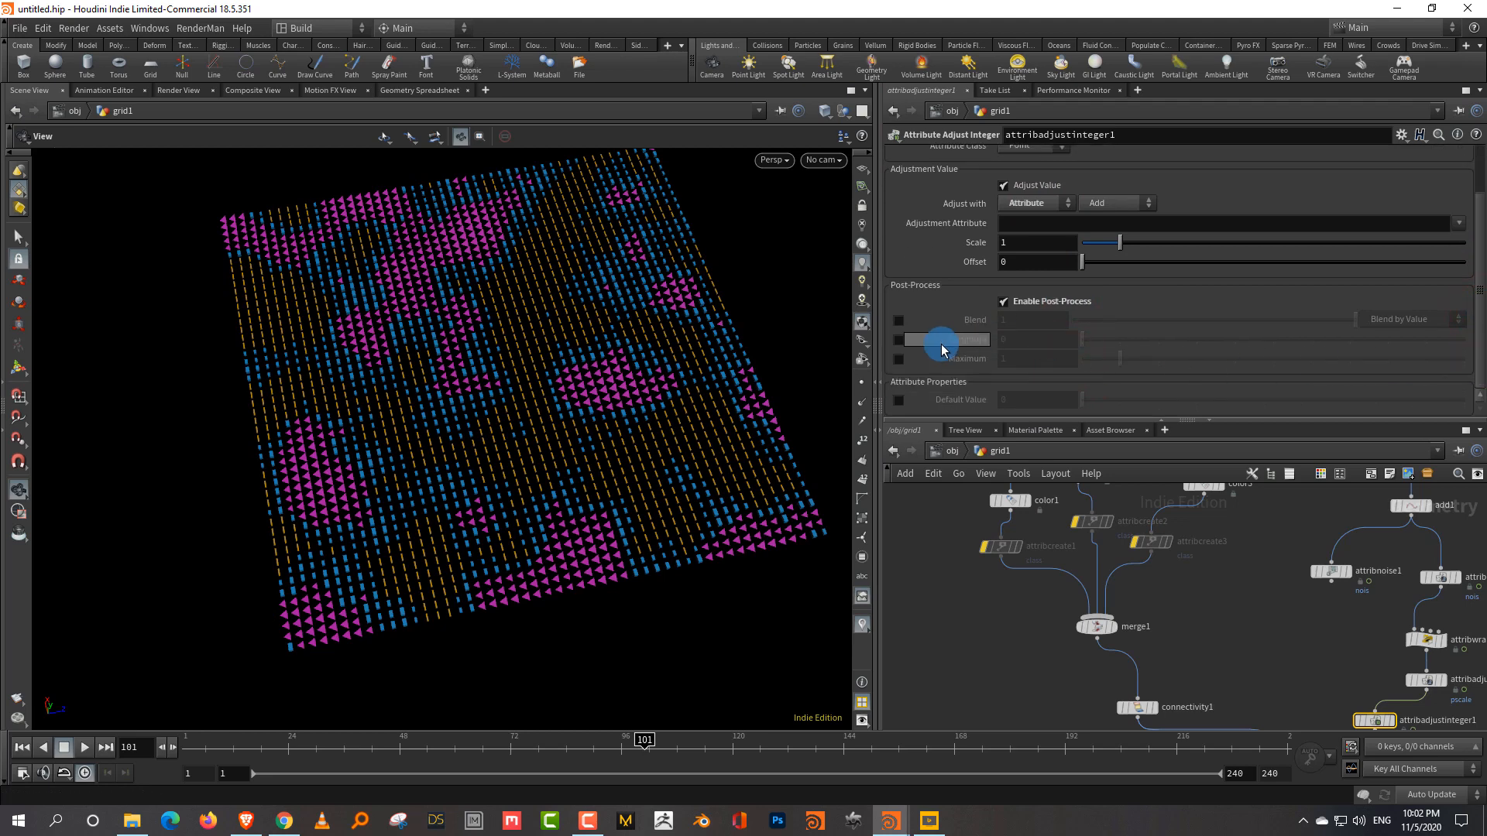
Try post-process limits of Minimum 0 and Maximum 3 on class, and turn both limits off again.
{"action": "left_click", "coordinate": [898, 339]}
{"action": "left_click_drag", "start_coordinate": [1120, 358], "coordinate": [1197, 365]}
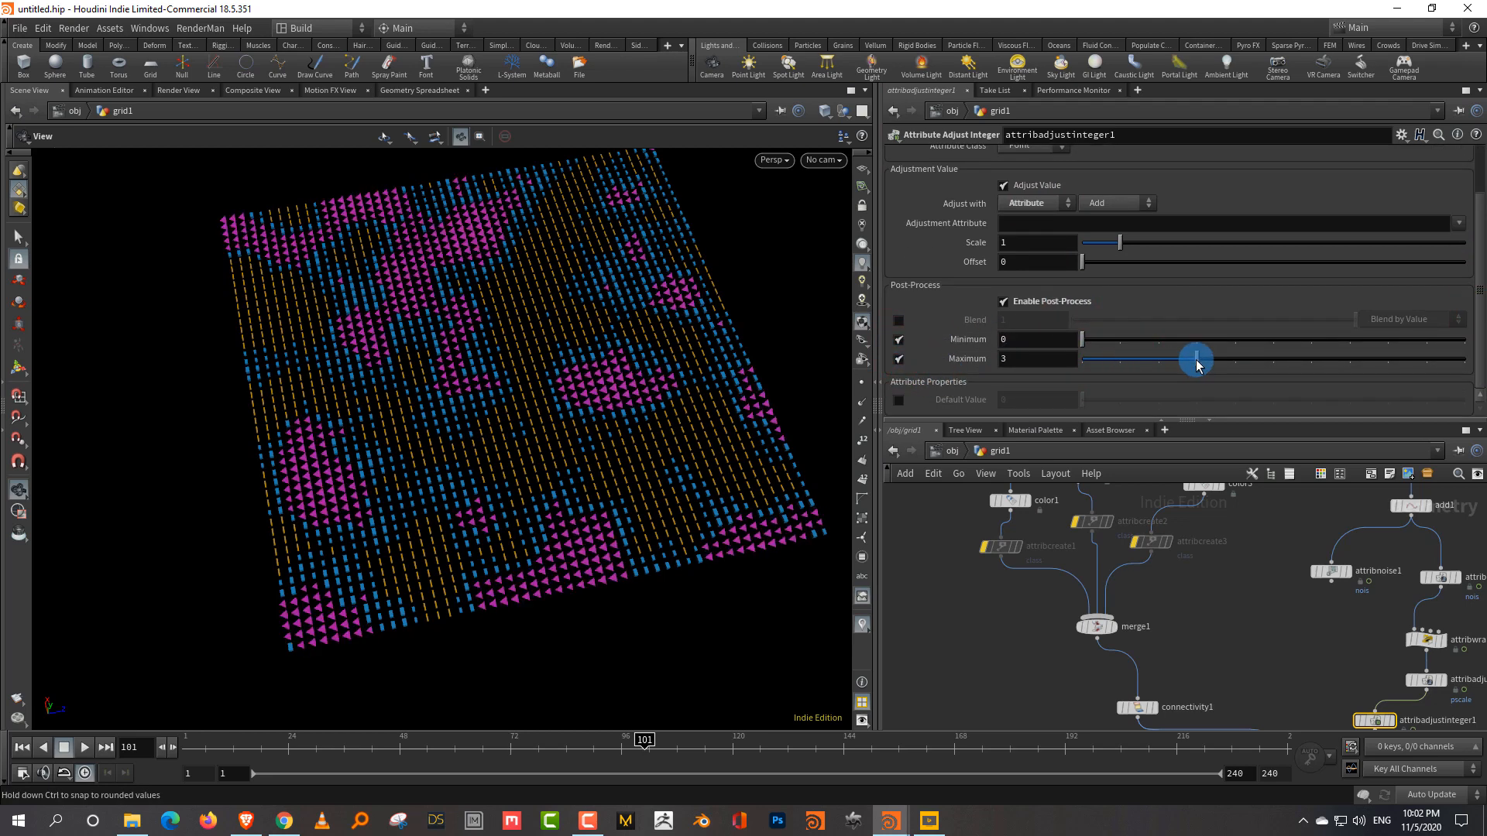
{"action": "left_click", "coordinate": [898, 340]}
{"action": "left_click", "coordinate": [898, 359]}
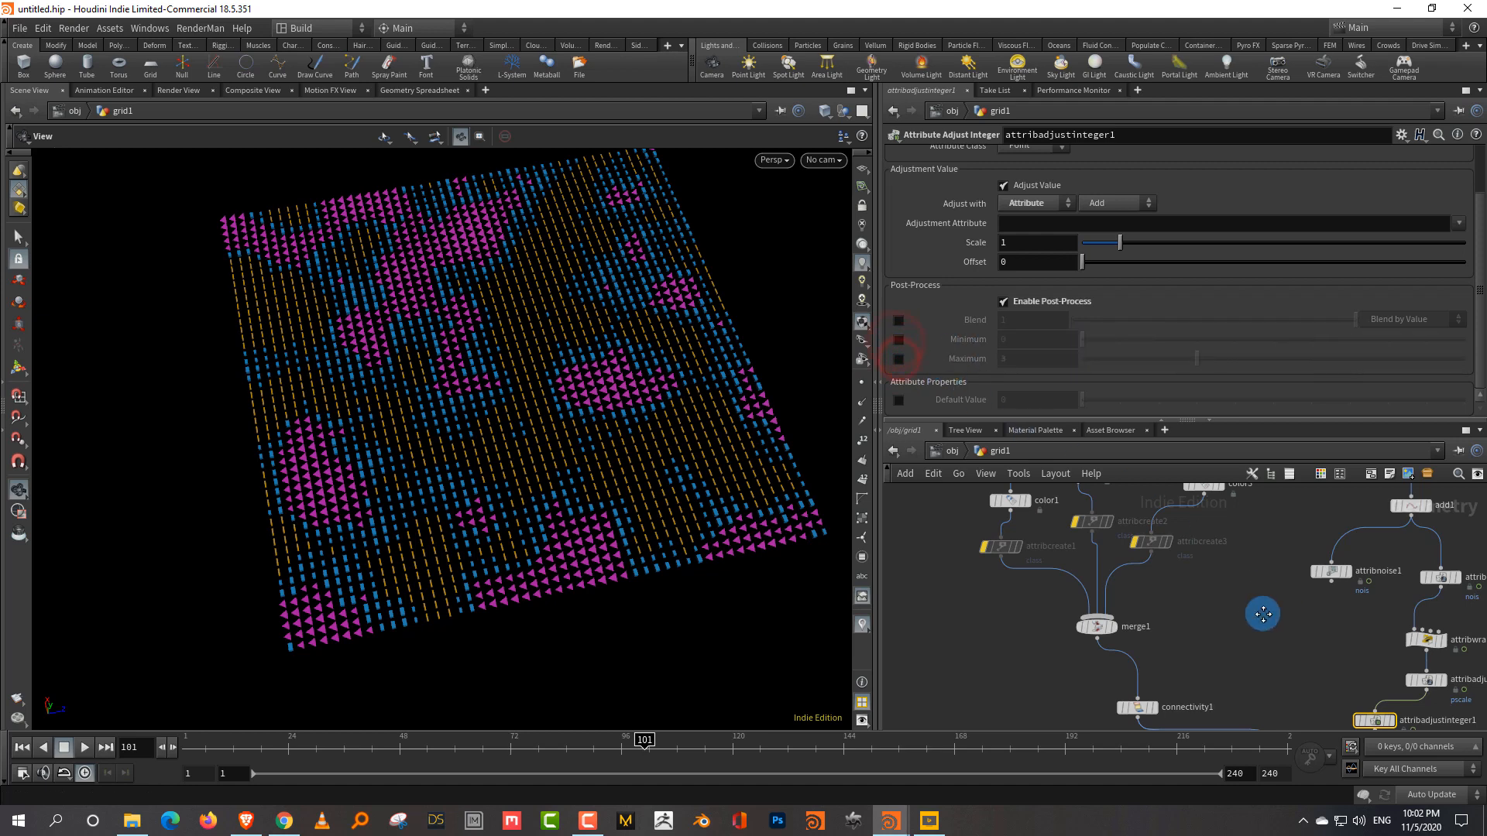
Set the Value Distribution of attribadjustfloat1 to Uniform with Remapping.
{"action": "middle_click_drag", "start_coordinate": [1262, 614], "coordinate": [1163, 669]}
{"action": "left_click", "coordinate": [1338, 631]}
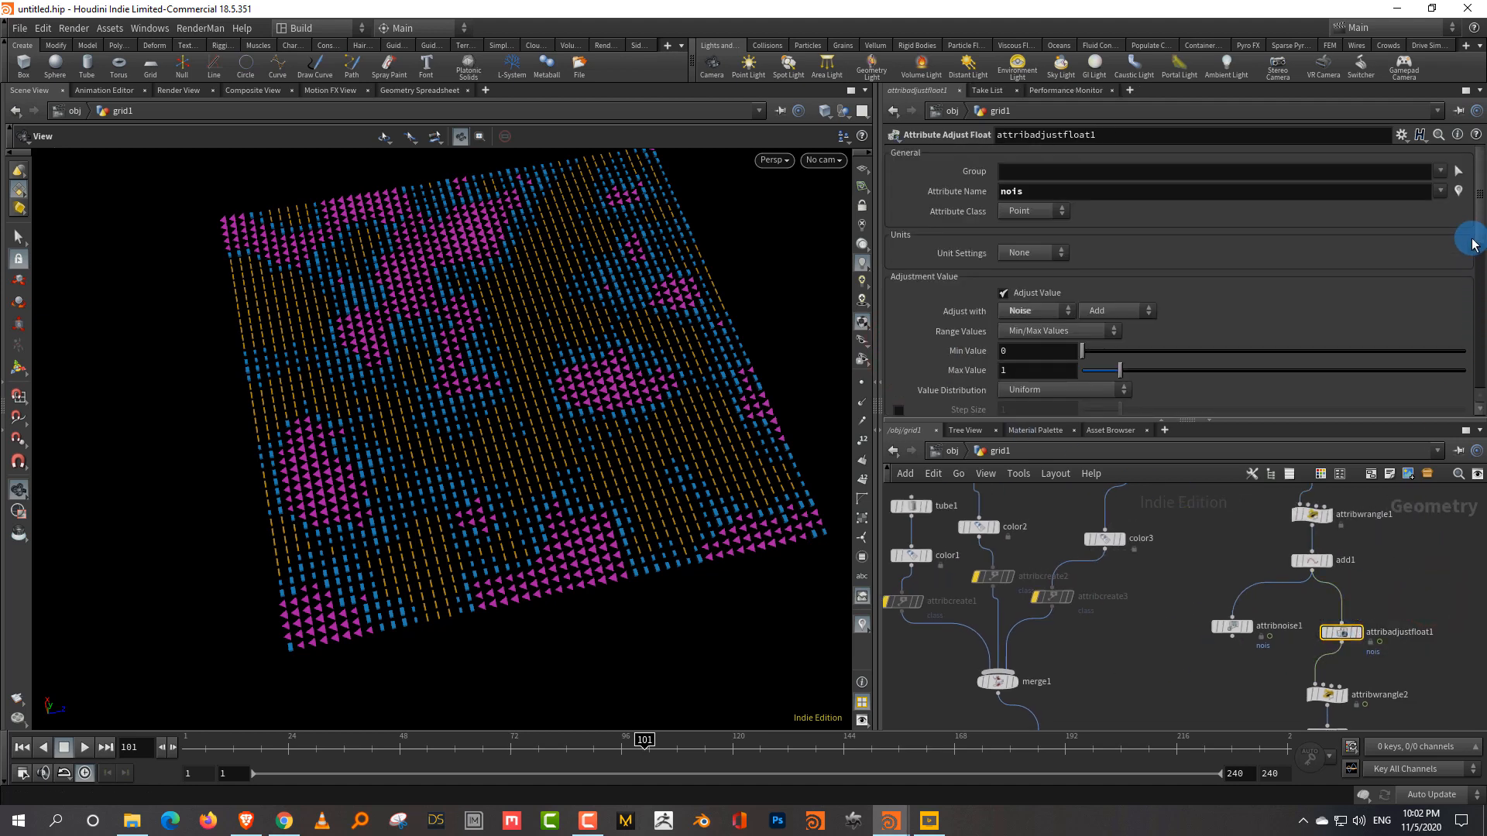
{"action": "left_click_drag", "start_coordinate": [1472, 244], "coordinate": [1478, 298]}
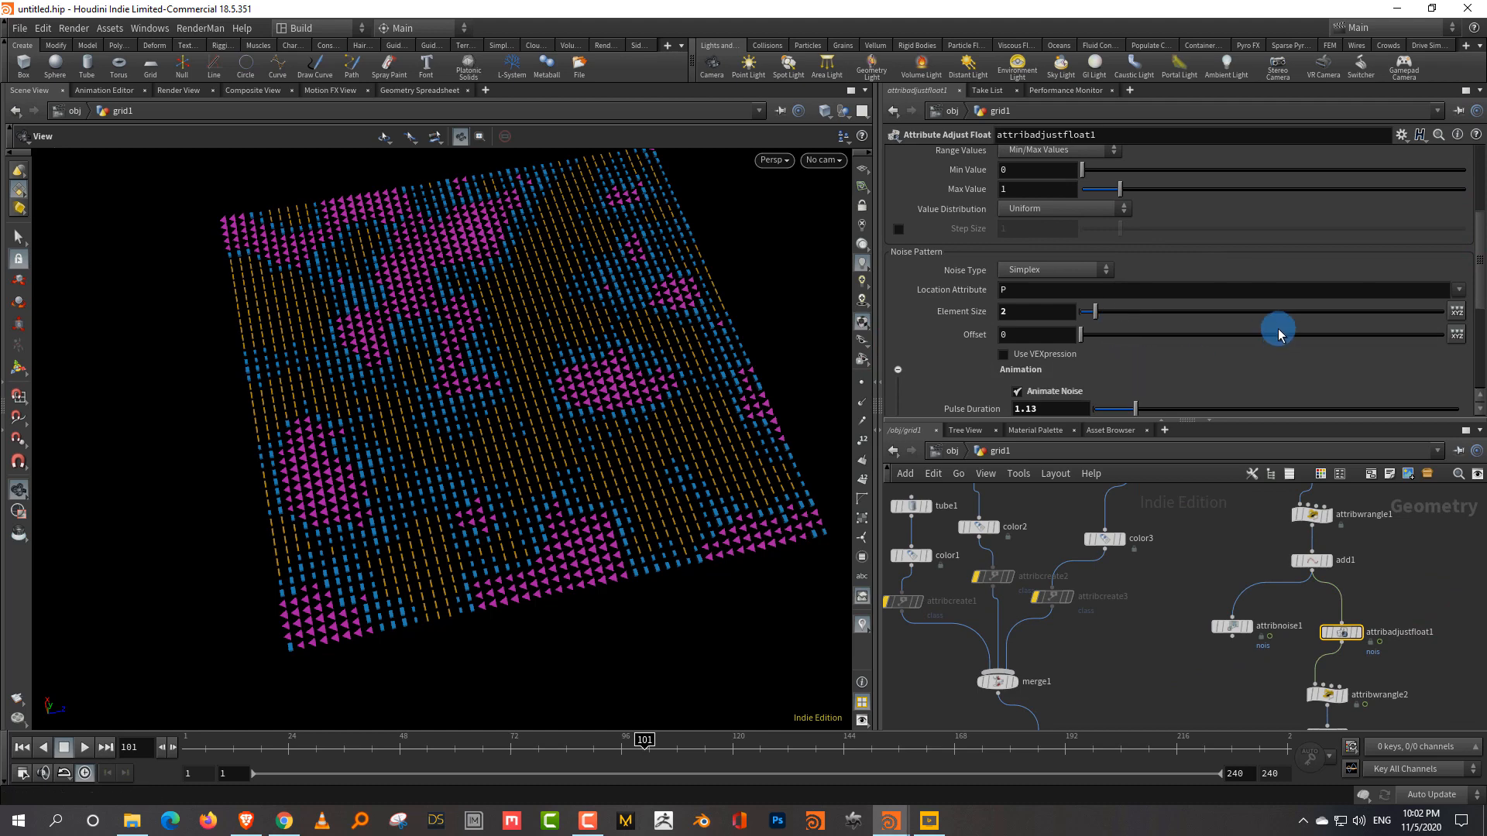
{"action": "left_click", "coordinate": [1065, 209]}
{"action": "left_click", "coordinate": [1069, 237]}
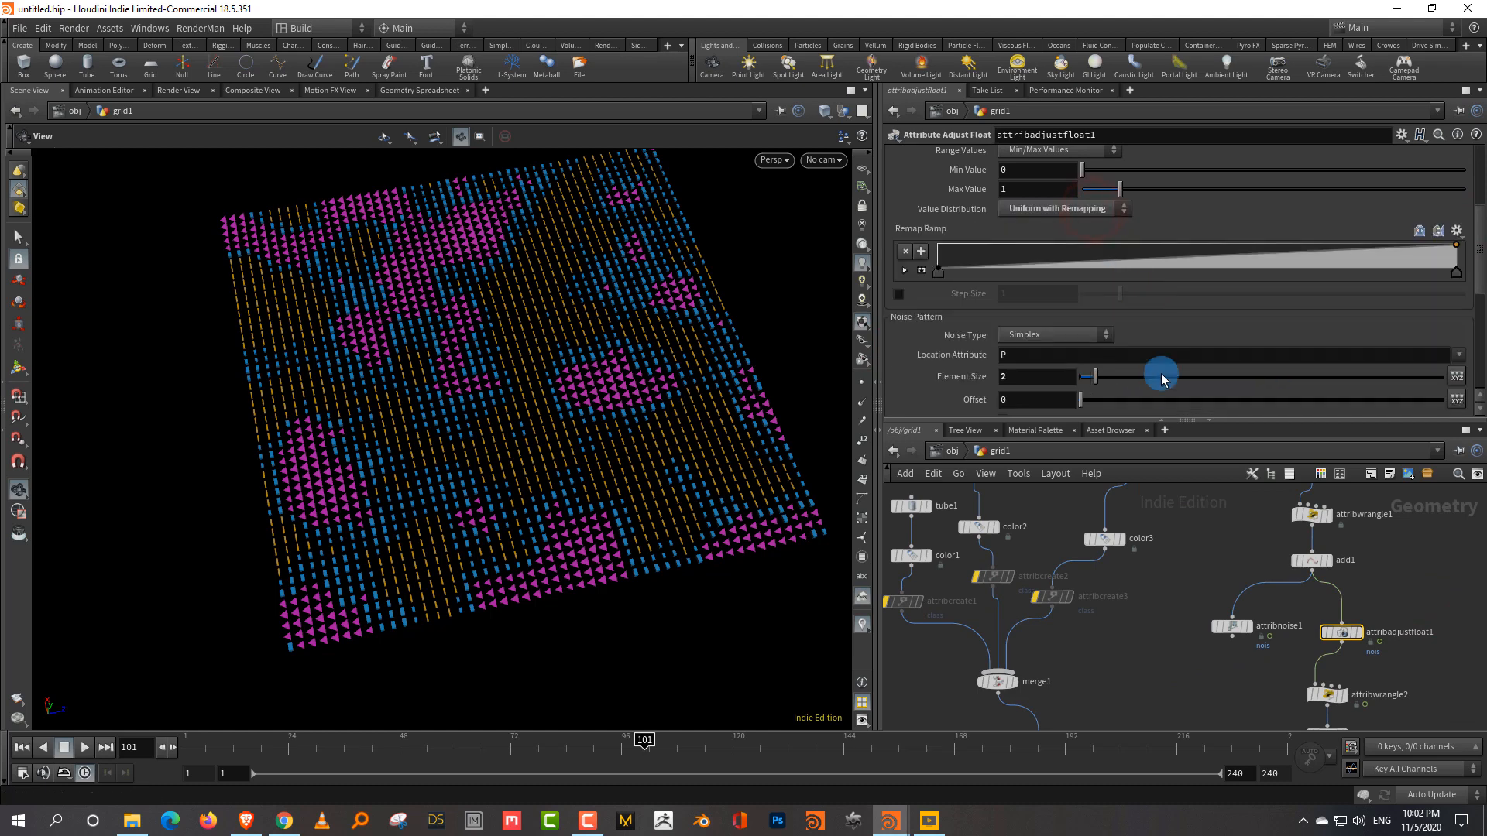
Reshape attribadjustfloat1's Remap Ramp into an early peak, a flat zero stretch in the middle and a full-height plateau at the end.
{"action": "left_click_drag", "start_coordinate": [1289, 258], "coordinate": [1188, 276]}
{"action": "left_click_drag", "start_coordinate": [1053, 267], "coordinate": [1051, 237]}
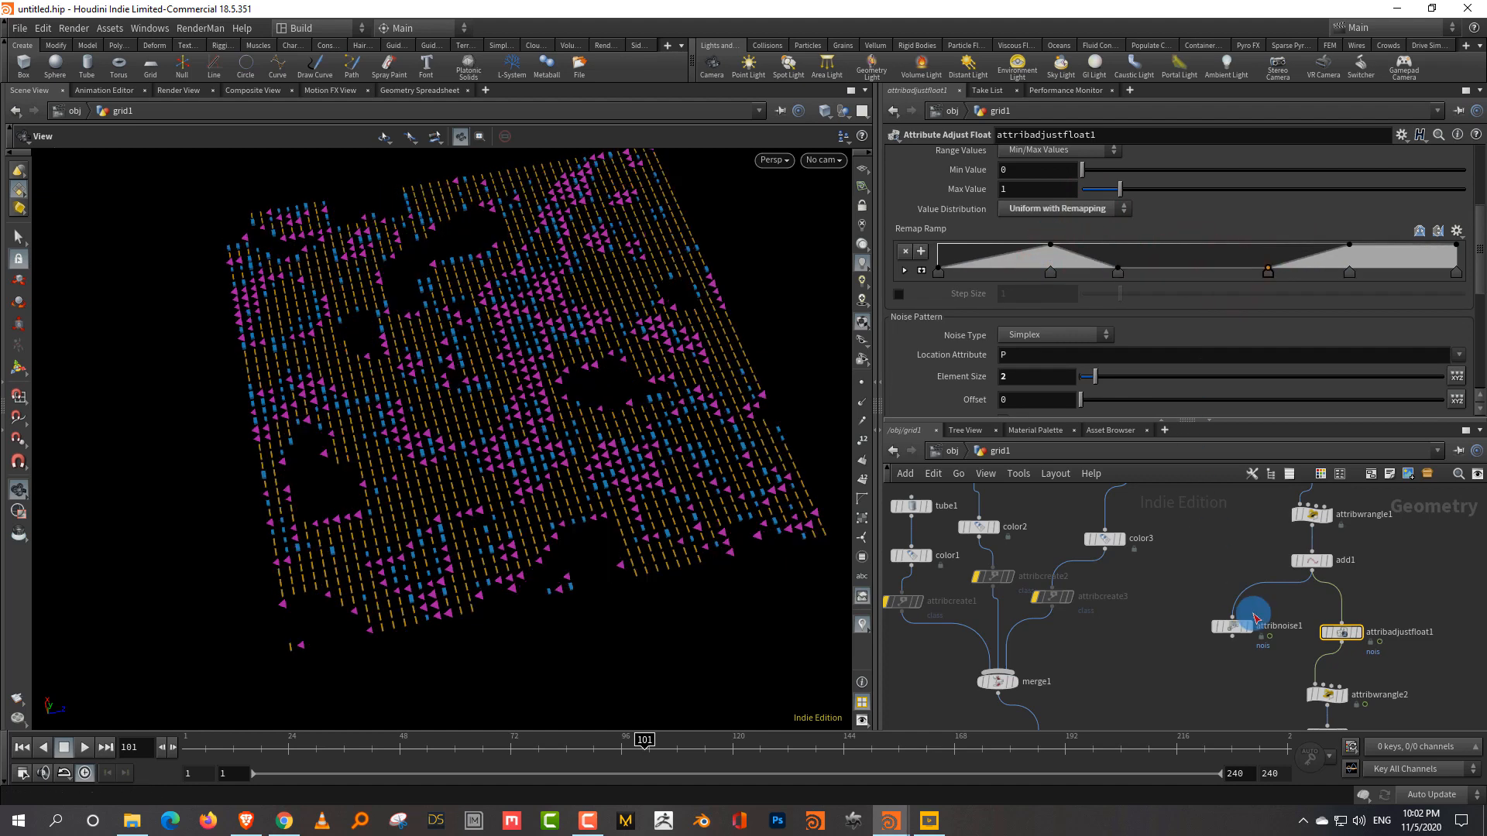
{"action": "middle_click_drag", "start_coordinate": [1254, 615], "coordinate": [1184, 543]}
{"action": "middle_click_drag", "start_coordinate": [1334, 624], "coordinate": [1306, 580]}
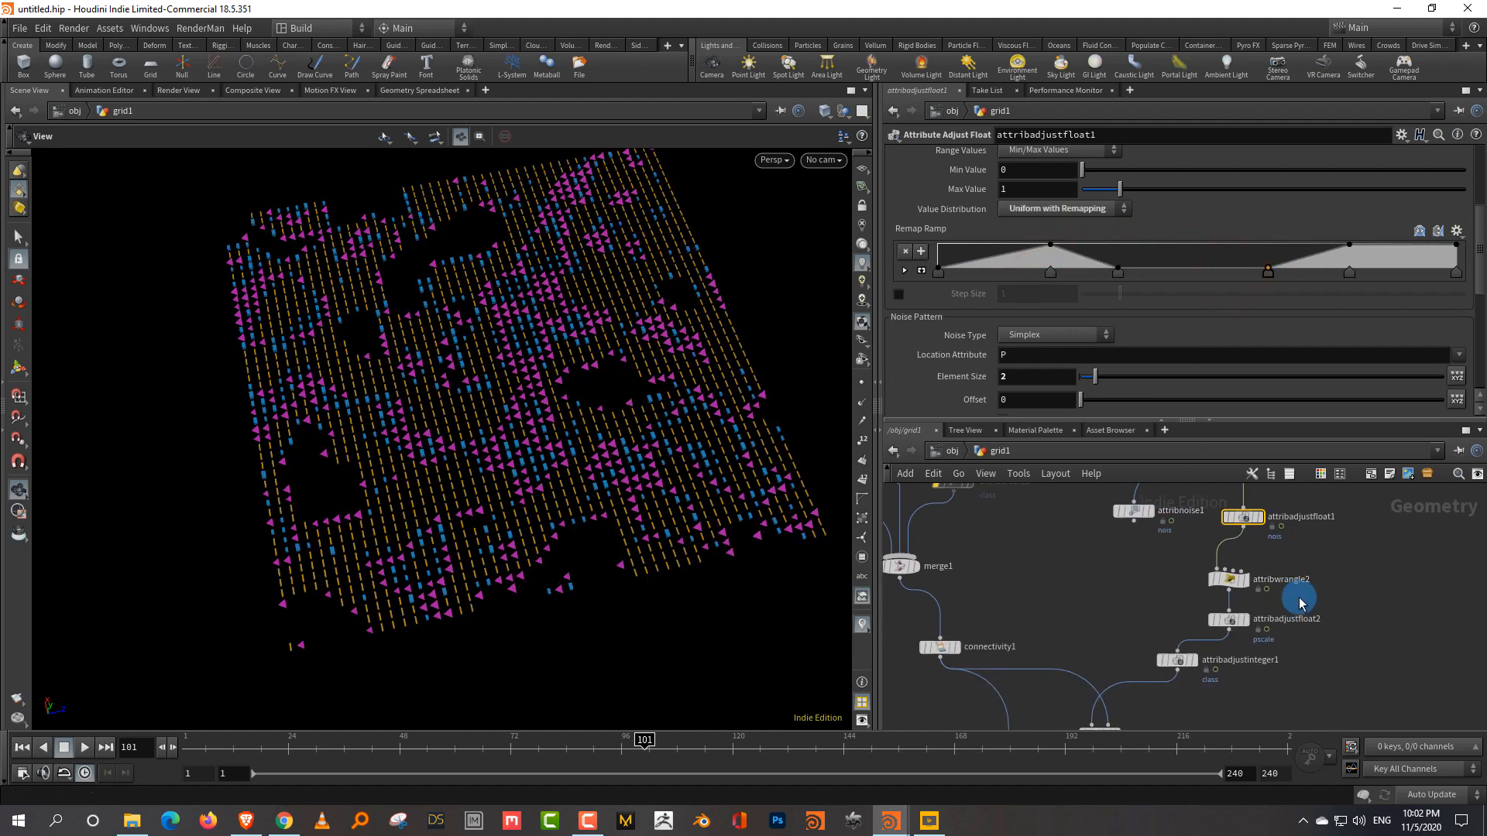
{"action": "left_click", "coordinate": [1302, 596]}
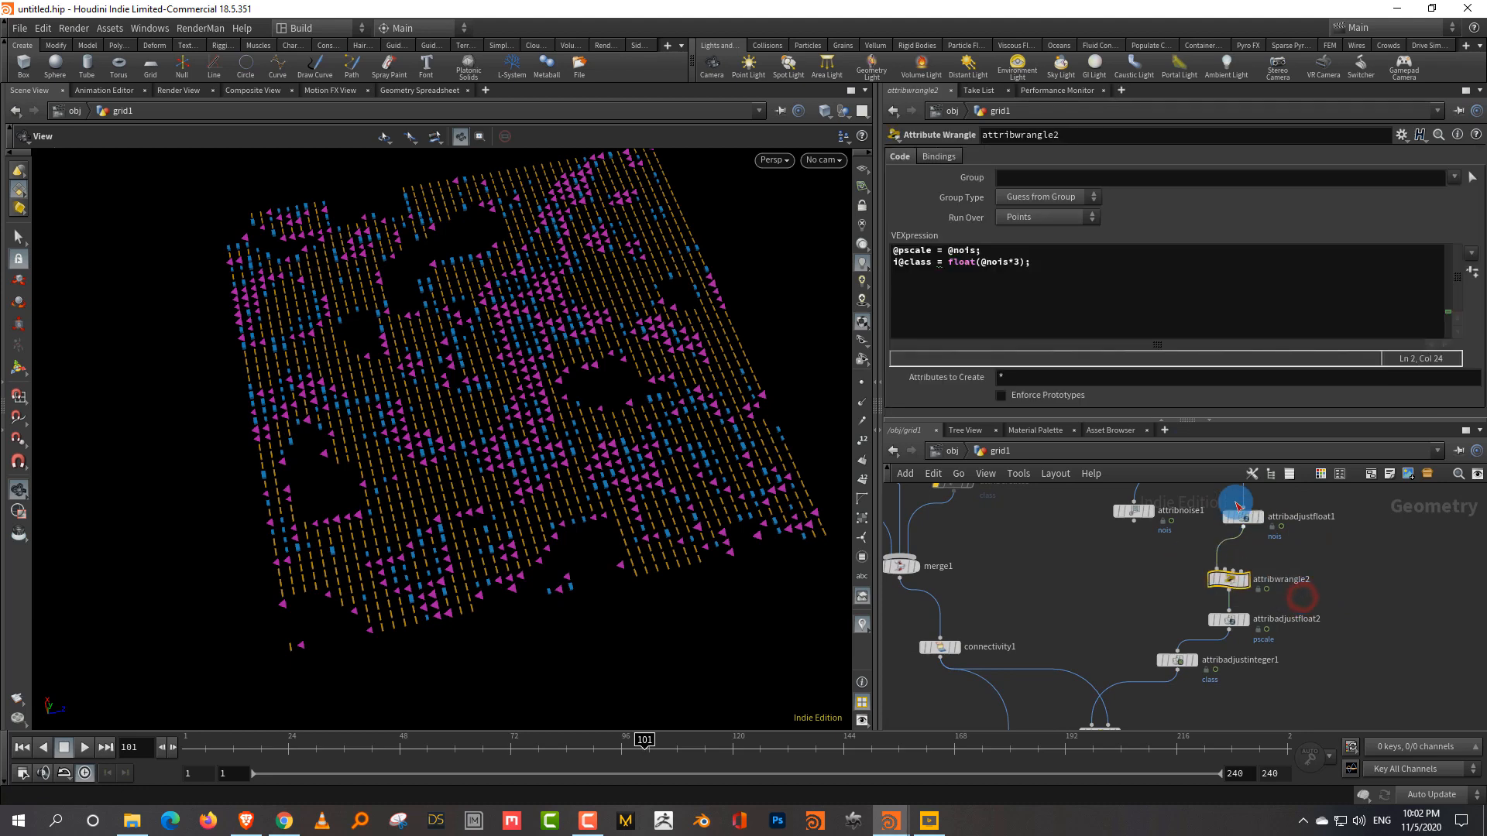
{"action": "double_click", "coordinate": [1018, 264]}
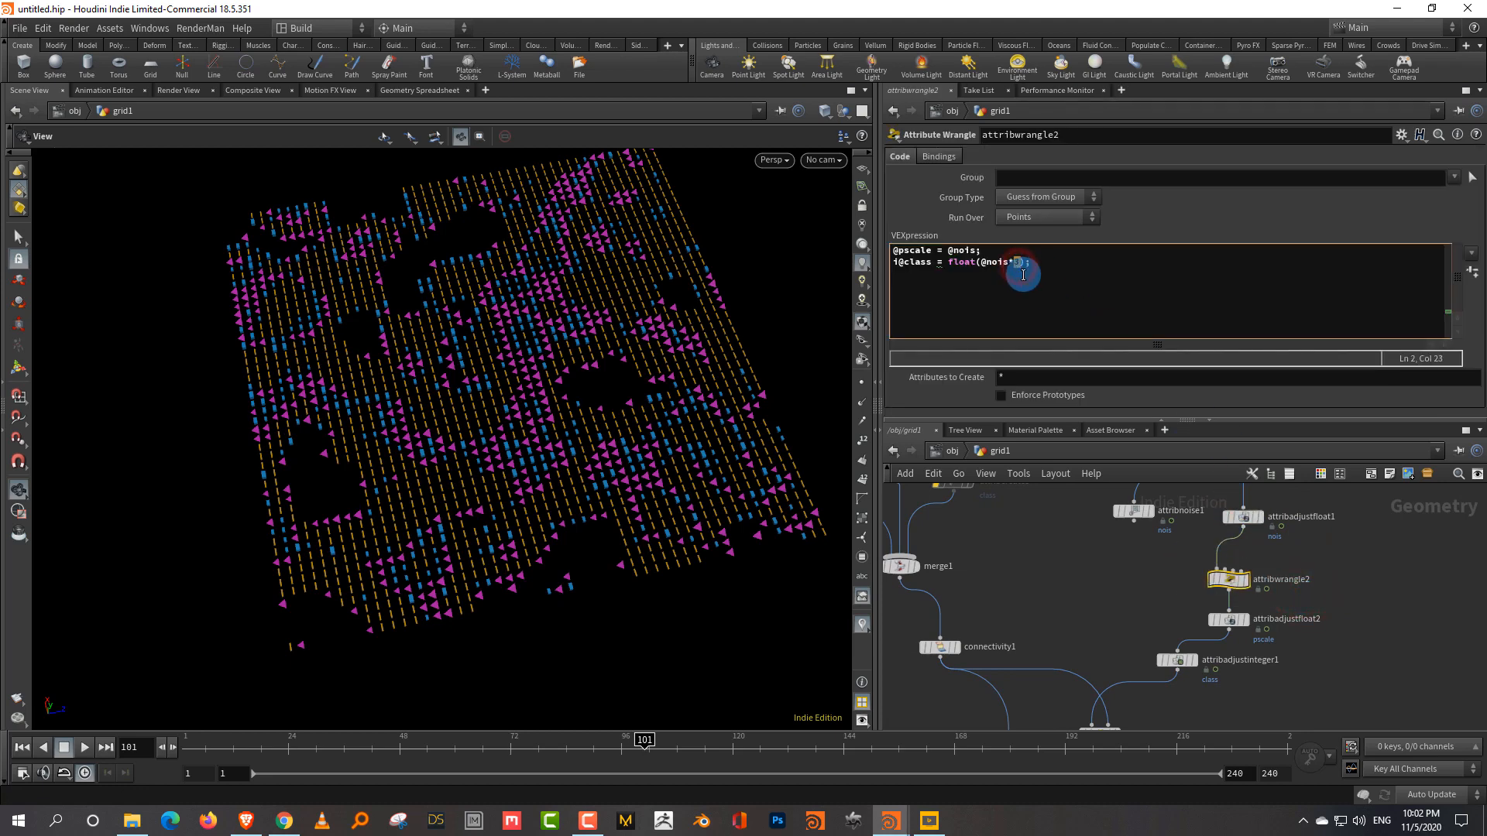
{"action": "left_click", "coordinate": [1106, 542]}
{"action": "left_click_drag", "start_coordinate": [608, 515], "coordinate": [641, 518]}
{"action": "left_click", "coordinate": [1152, 592]}
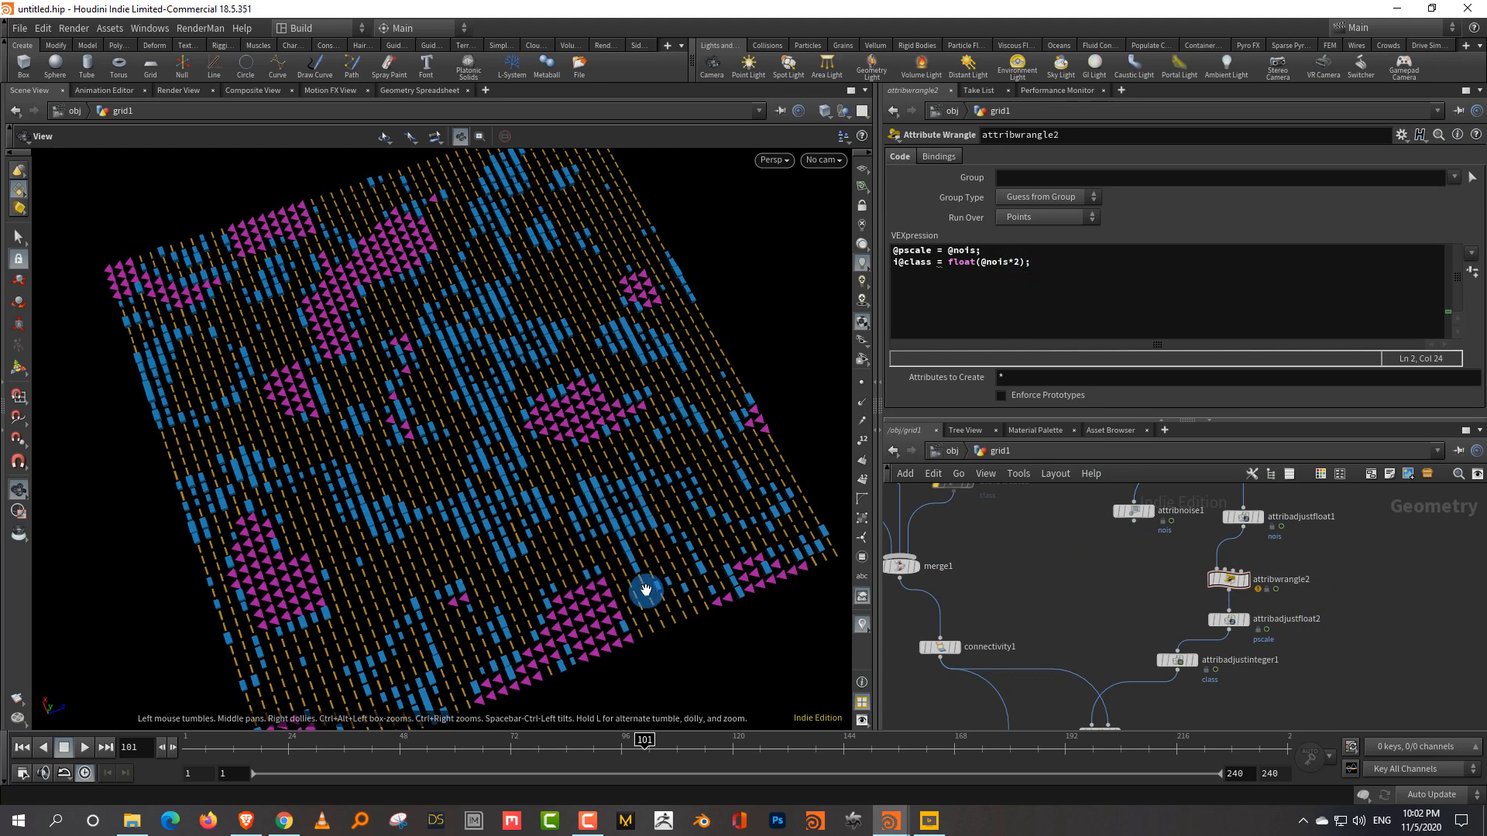
Play the animation from the first frame, stop it, and inspect how the copied shapes are distributed.
{"action": "mouse_move", "coordinate": [595, 545]}
{"action": "left_mouse_down"}
{"action": "mouse_move", "coordinate": [597, 531]}
{"action": "mouse_move", "coordinate": [581, 581]}
{"action": "left_mouse_up"}
{"action": "left_click_drag", "start_coordinate": [210, 752], "coordinate": [186, 752]}
{"action": "left_click", "coordinate": [84, 748]}
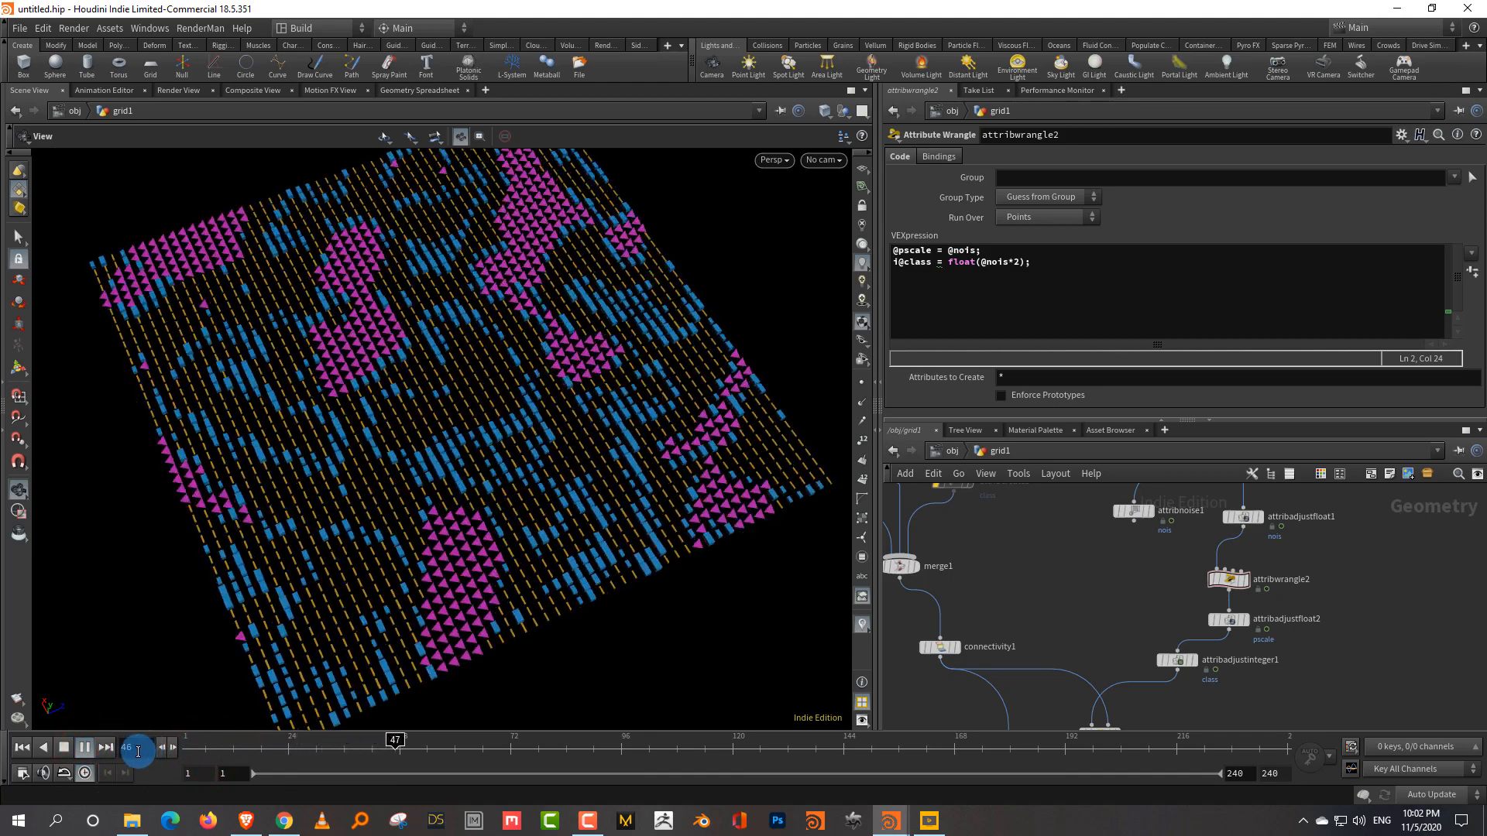
{"action": "left_click", "coordinate": [63, 747]}
{"action": "right_click_drag", "start_coordinate": [471, 531], "coordinate": [546, 457]}
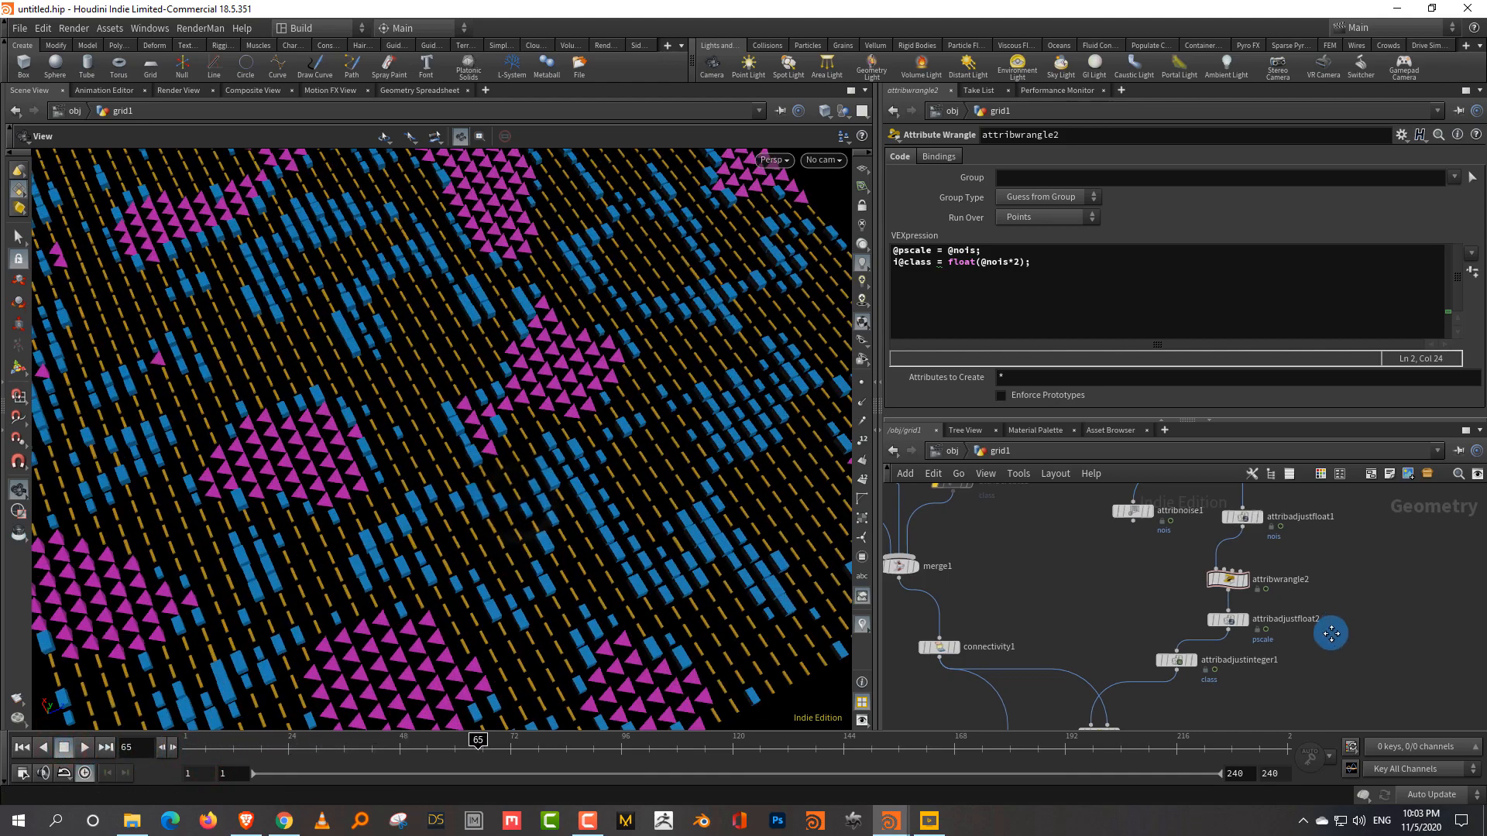
Examine the attribnoise1 node's parameters and the copied shape pattern across the grid.
{"action": "mouse_move", "coordinate": [1325, 611]}
{"action": "middle_mouse_down"}
{"action": "mouse_move", "coordinate": [1297, 651]}
{"action": "mouse_move", "coordinate": [1309, 588]}
{"action": "middle_mouse_up"}
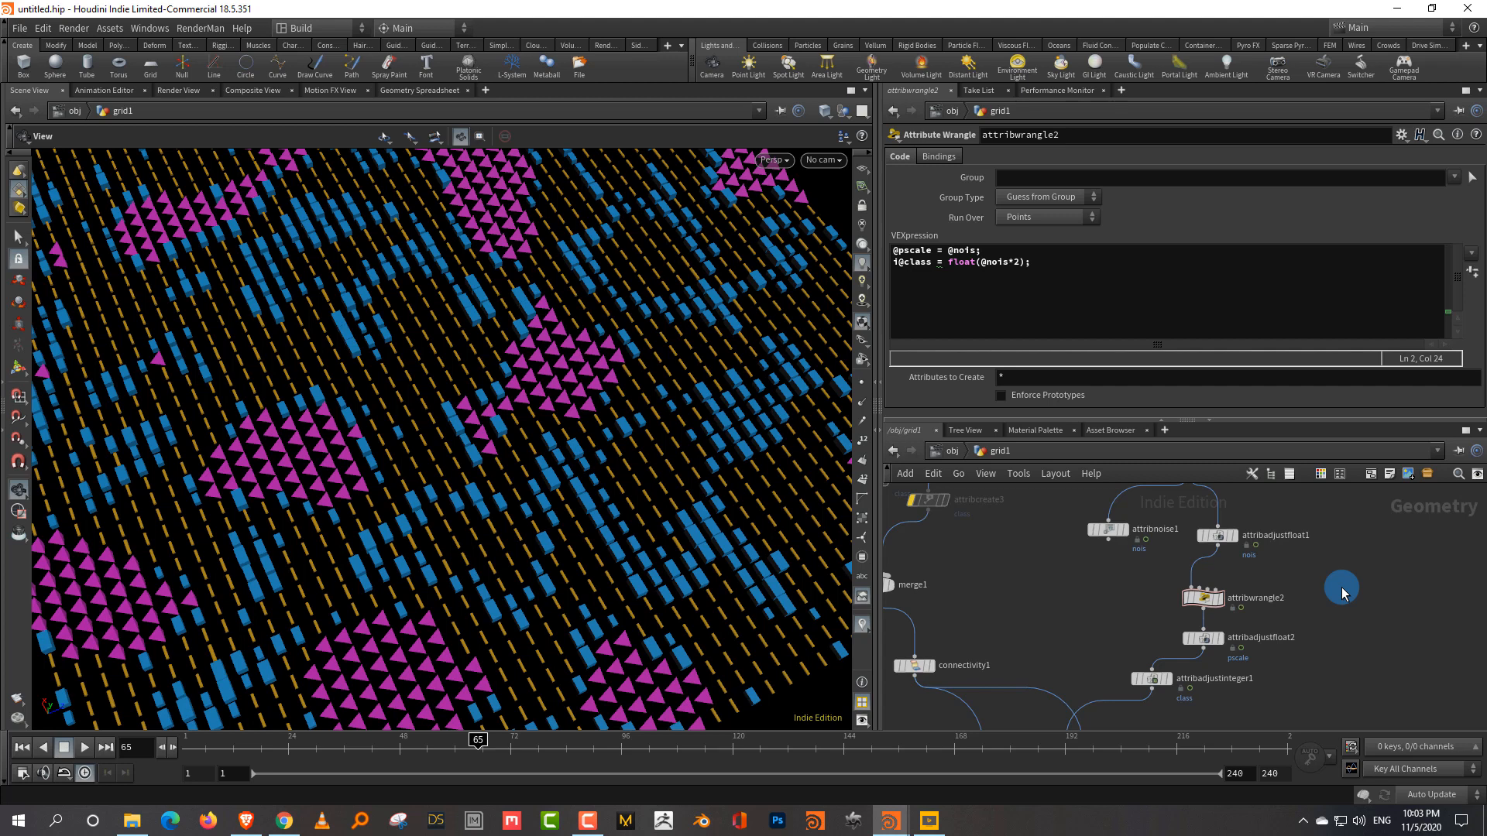
{"action": "middle_click_drag", "start_coordinate": [1110, 587], "coordinate": [1117, 631]}
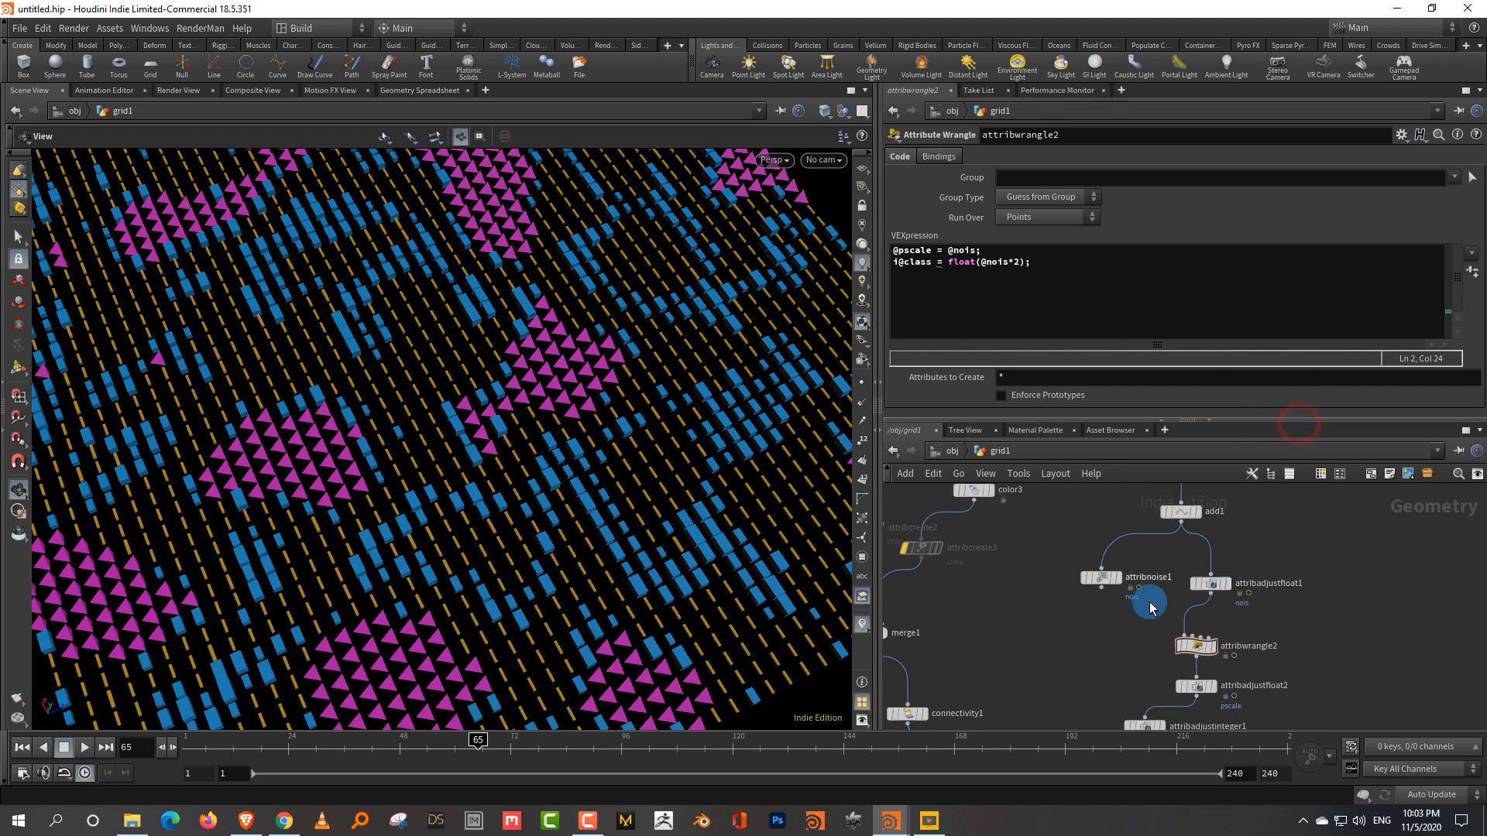
{"action": "middle_click_drag", "start_coordinate": [1143, 585], "coordinate": [1159, 555]}
{"action": "left_click", "coordinate": [1115, 545]}
{"action": "middle_click_drag", "start_coordinate": [1100, 708], "coordinate": [1236, 500]}
{"action": "mouse_move", "coordinate": [686, 480]}
{"action": "left_mouse_down"}
{"action": "mouse_move", "coordinate": [588, 455]}
{"action": "mouse_move", "coordinate": [611, 422]}
{"action": "mouse_move", "coordinate": [536, 570]}
{"action": "mouse_move", "coordinate": [614, 465]}
{"action": "mouse_move", "coordinate": [666, 488]}
{"action": "left_mouse_up"}
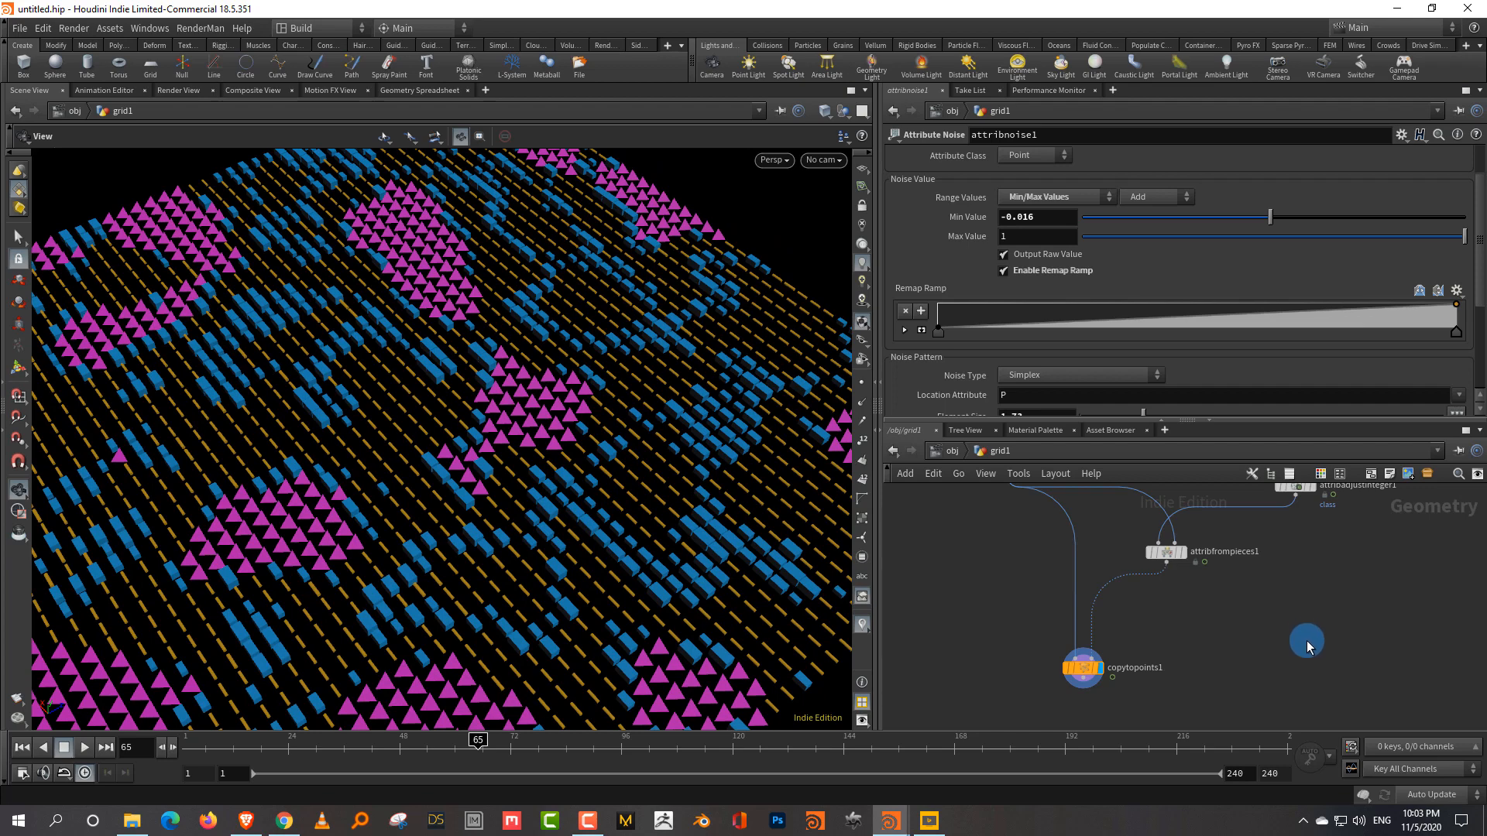
{"action": "left_click_drag", "start_coordinate": [635, 546], "coordinate": [591, 524]}
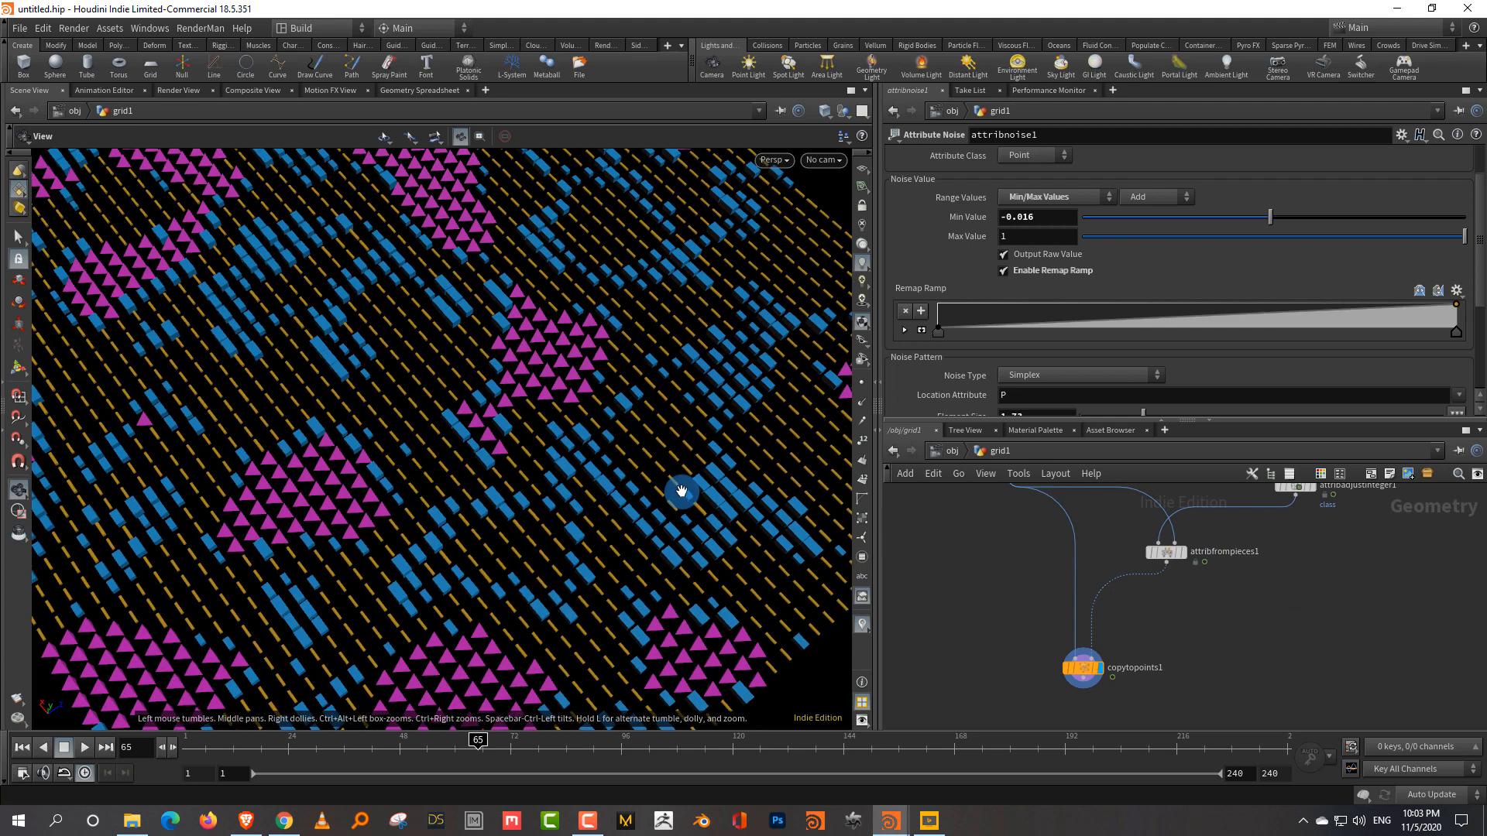
{"action": "left_click_drag", "start_coordinate": [787, 564], "coordinate": [630, 405]}
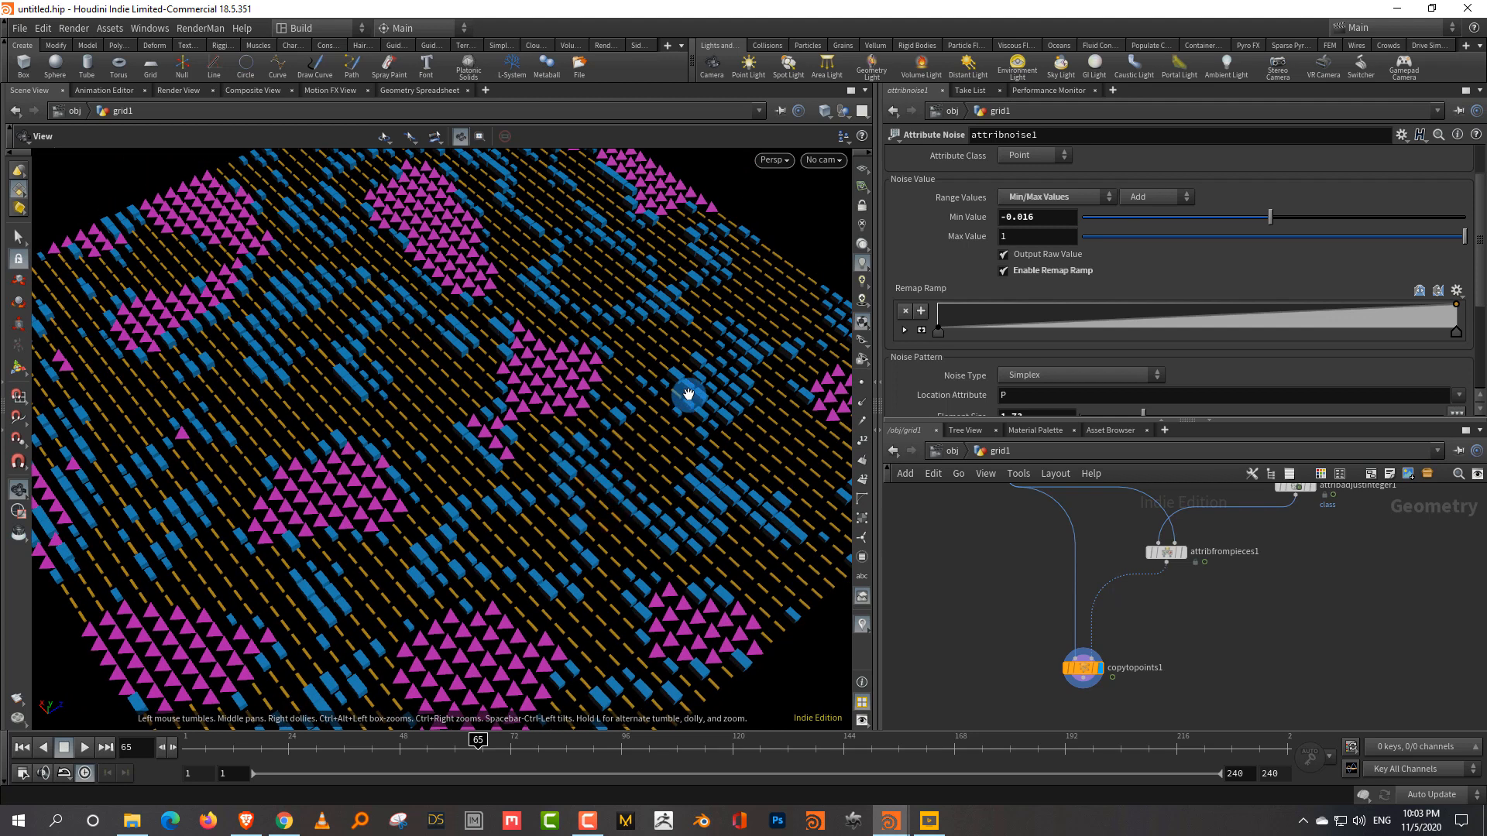
Add a Scatter and Align node and feed attribadjustinteger1 into both of its inputs.
{"action": "middle_click_drag", "start_coordinate": [1295, 540], "coordinate": [1239, 624]}
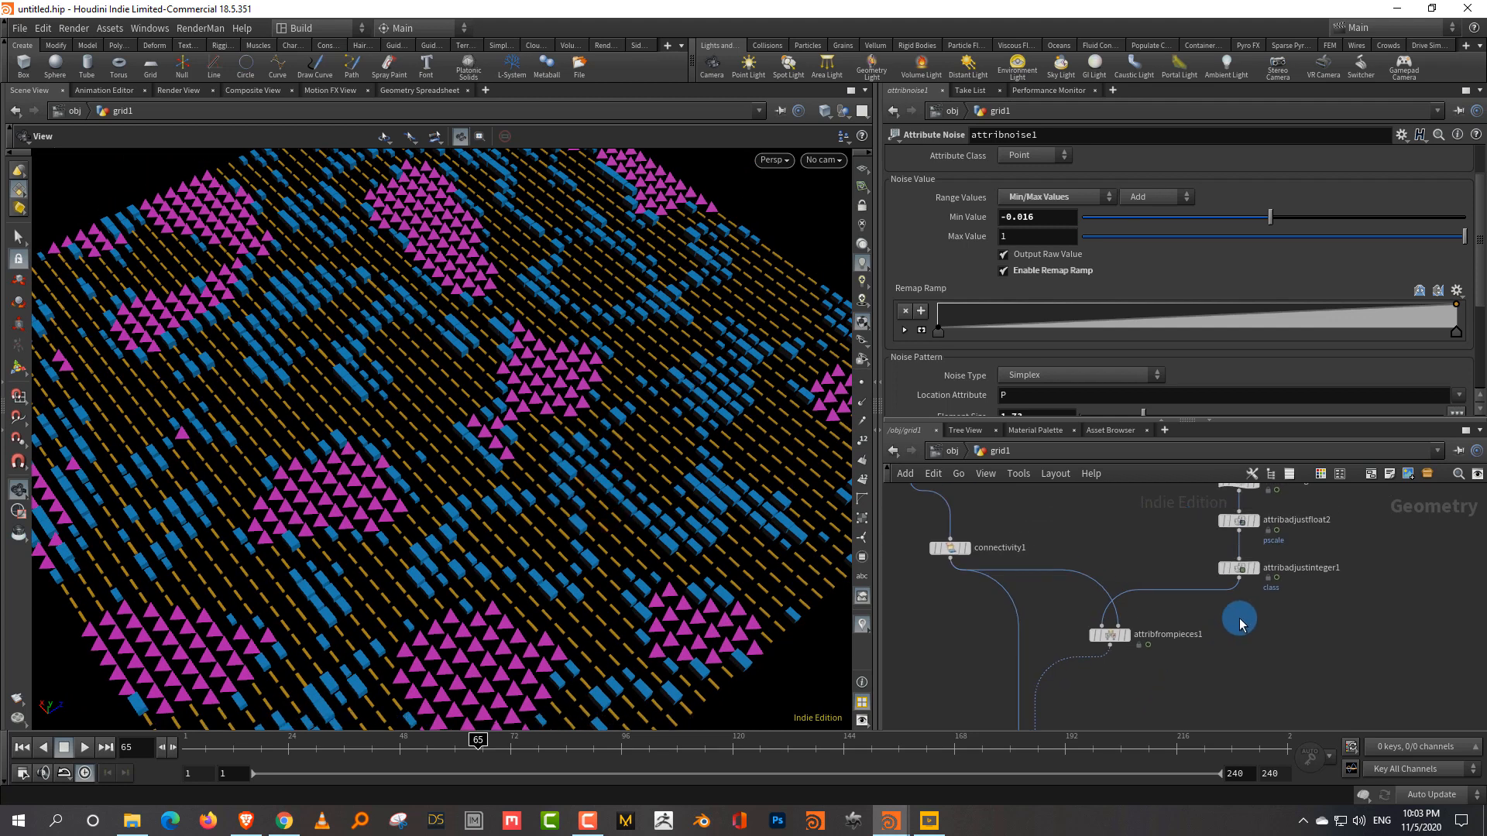
{"action": "key", "text": "Tab"}
{"action": "type", "text": "sca"}
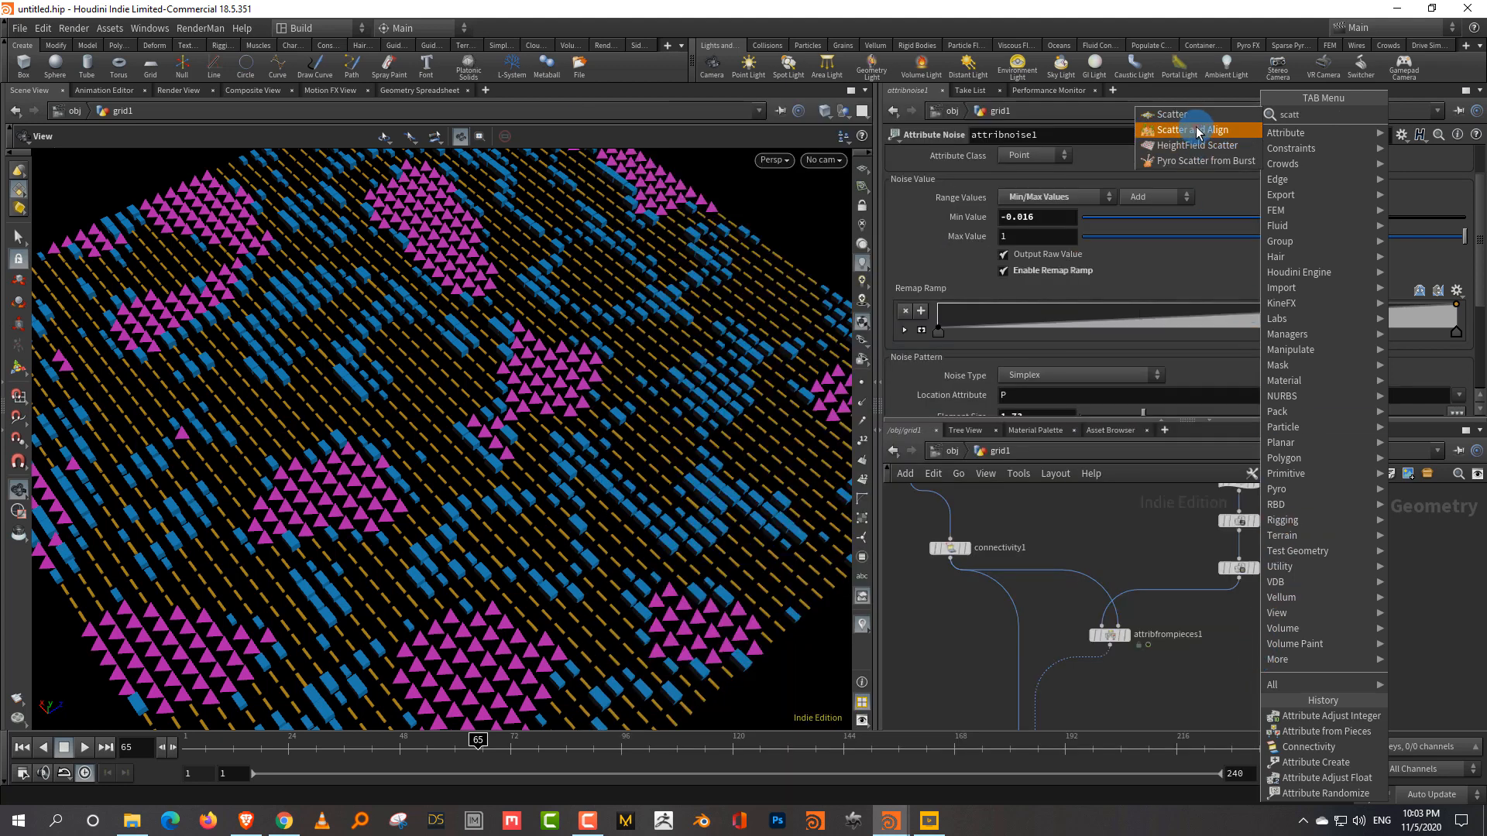
{"action": "left_click", "coordinate": [1178, 115]}
{"action": "left_click", "coordinate": [1268, 631]}
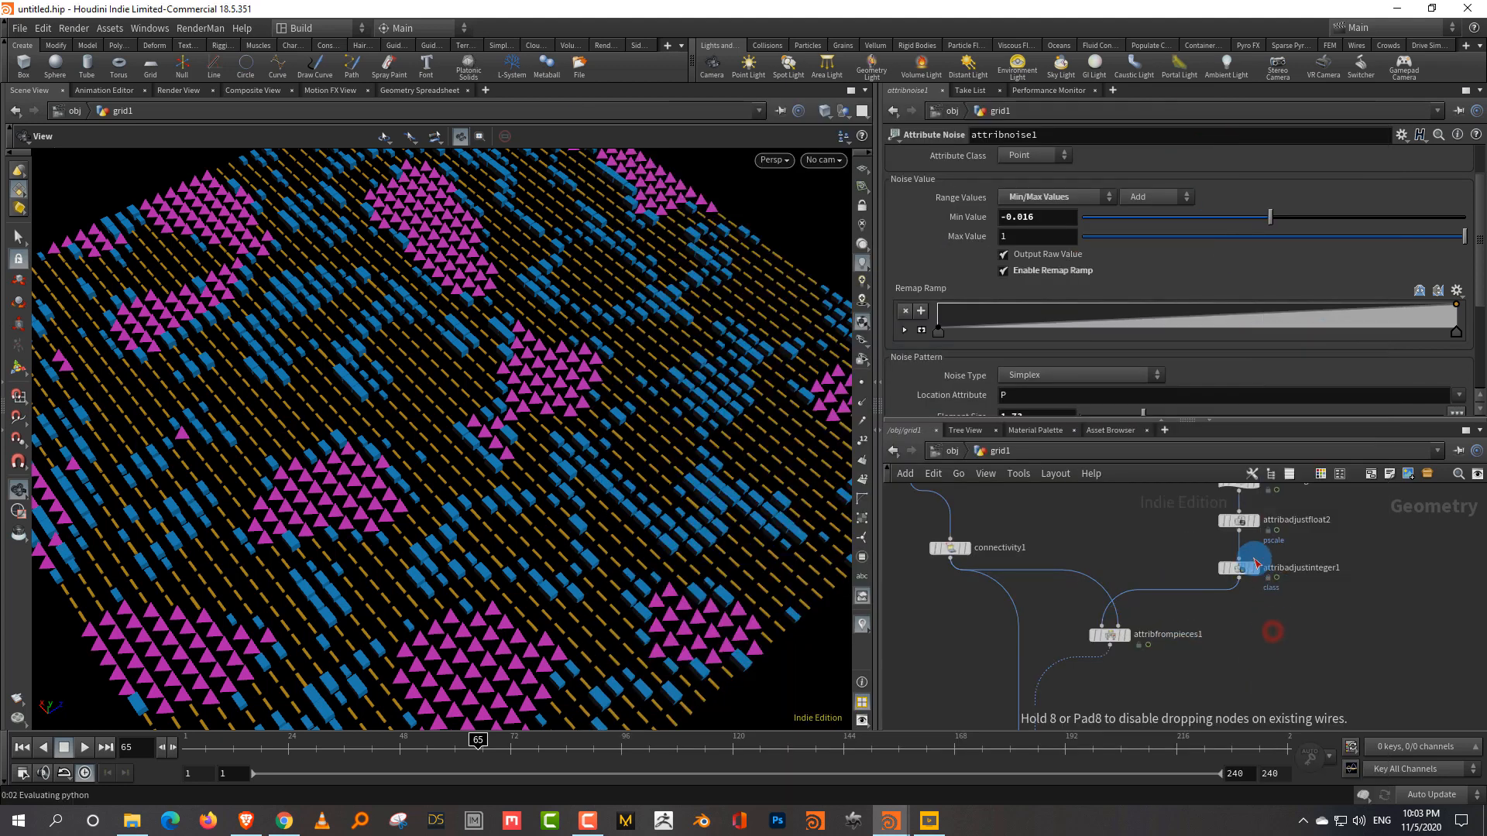
{"action": "left_click_drag", "start_coordinate": [1246, 588], "coordinate": [1265, 623]}
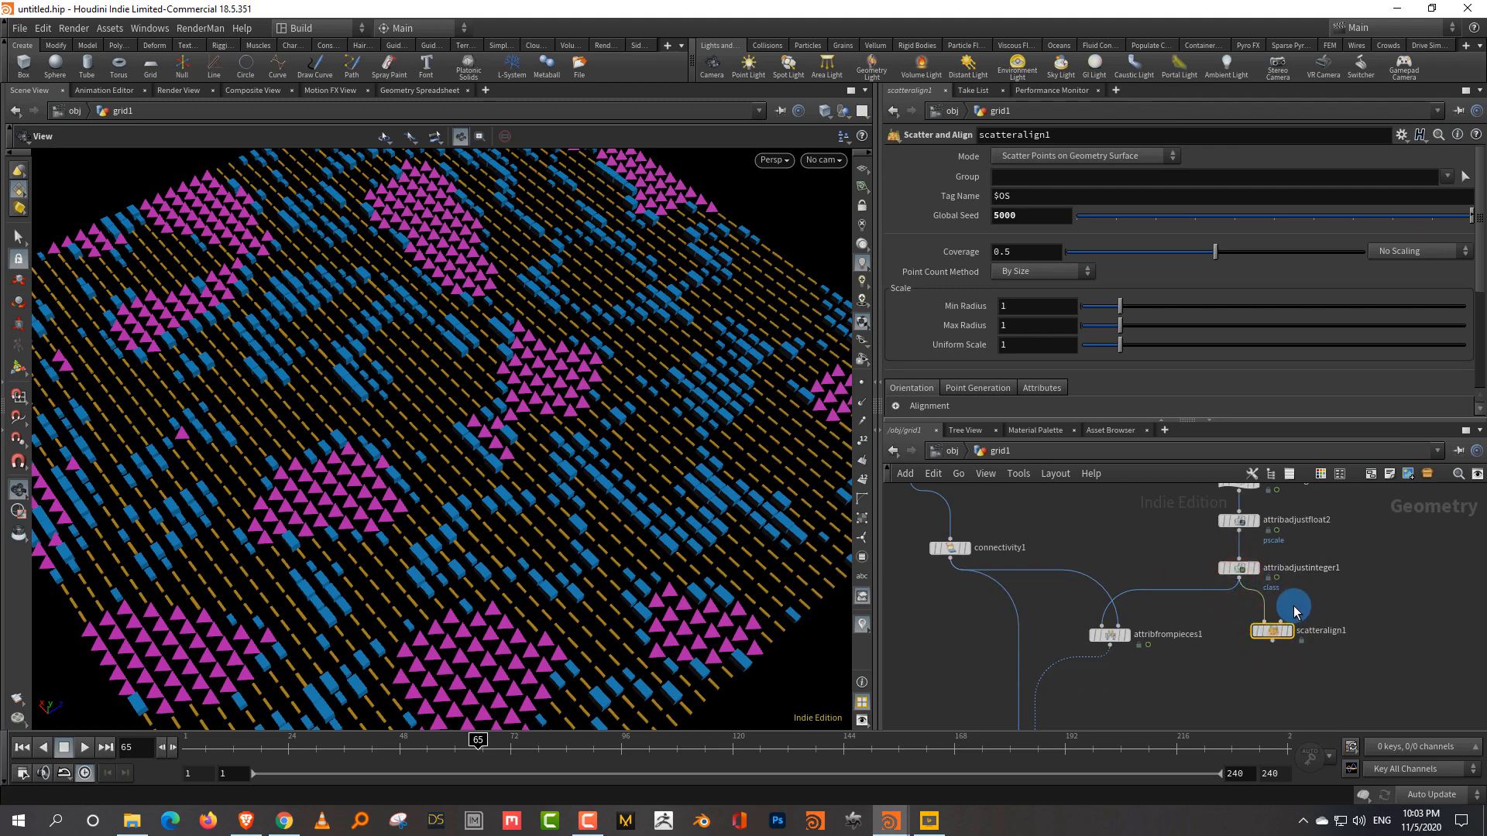
{"action": "left_click_drag", "start_coordinate": [1240, 582], "coordinate": [1287, 616]}
Set scatteralign1's Mode to Add Attributes to Existing Point Cloud.
{"action": "scroll", "coordinate": [1291, 614], "scroll_direction": "up", "scroll_amount": 4}
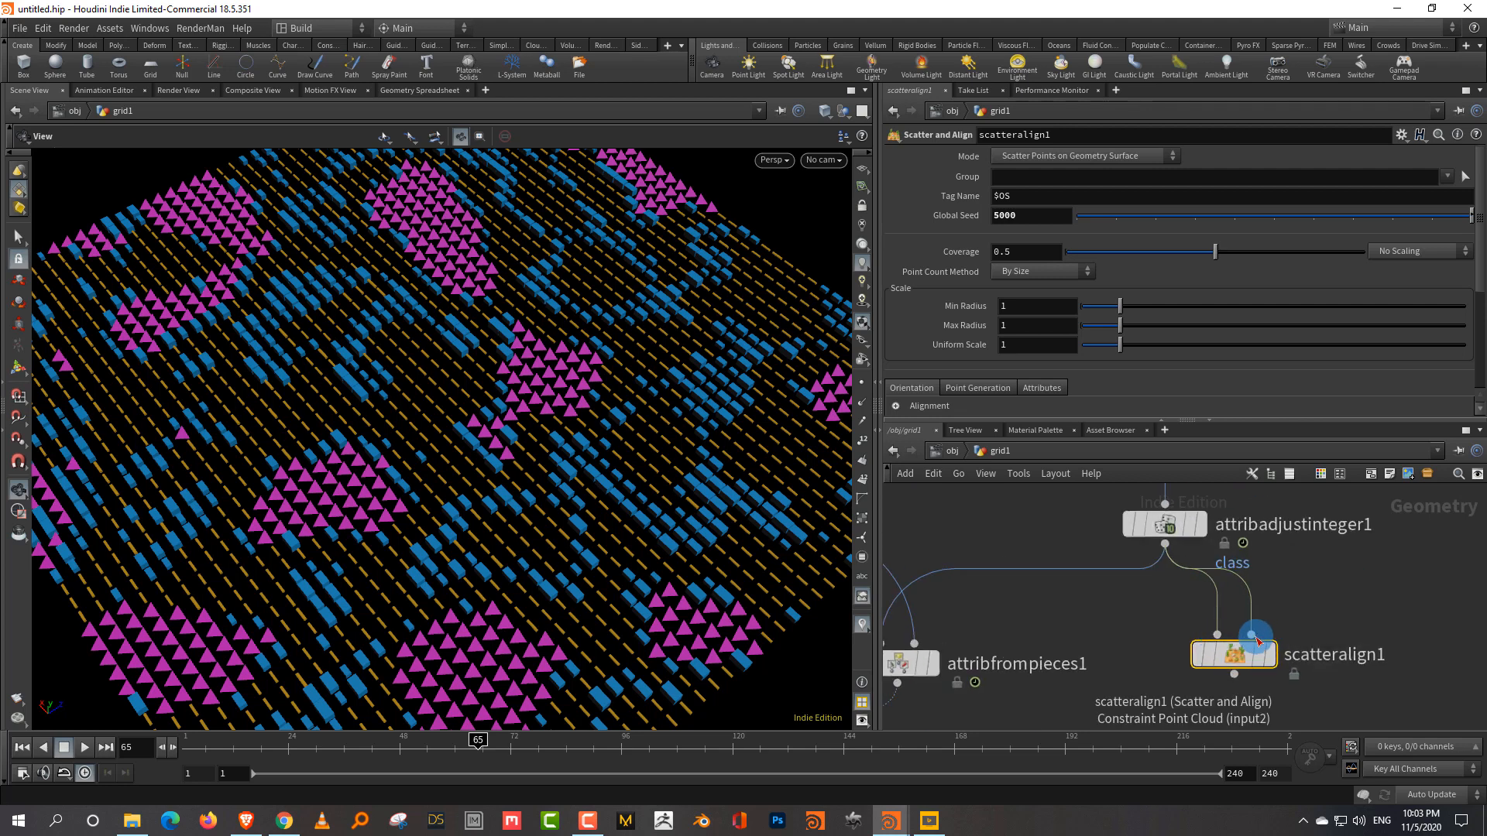
{"action": "left_click_drag", "start_coordinate": [1314, 613], "coordinate": [1231, 673]}
{"action": "left_click", "coordinate": [1096, 154]}
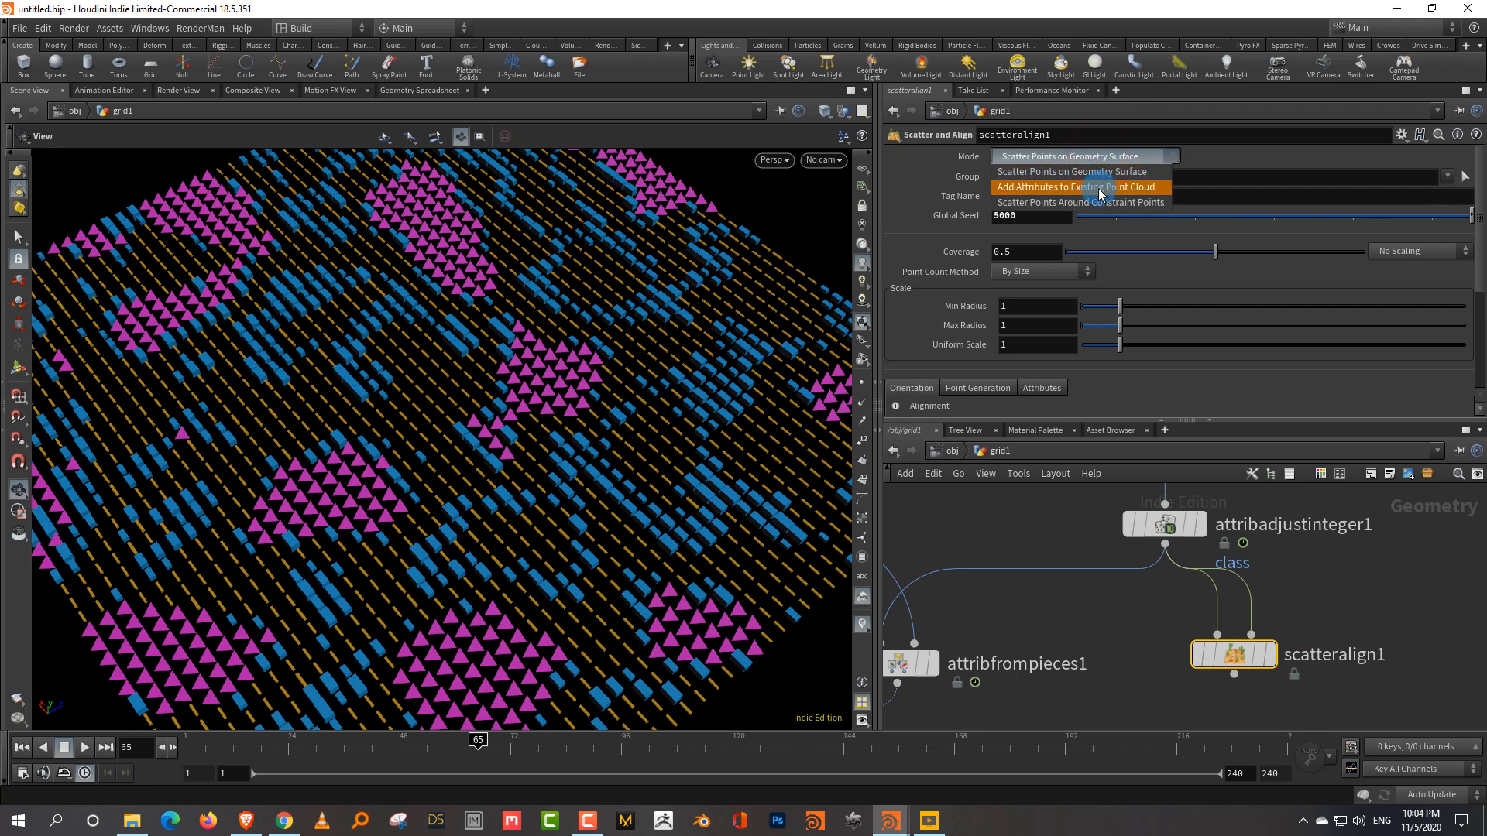
{"action": "left_click", "coordinate": [1099, 189]}
Route scatteralign1's output into attribfrompieces1, with attribadjustinteger1 feeding both scatteralign1 inputs.
{"action": "left_click", "coordinate": [1234, 673]}
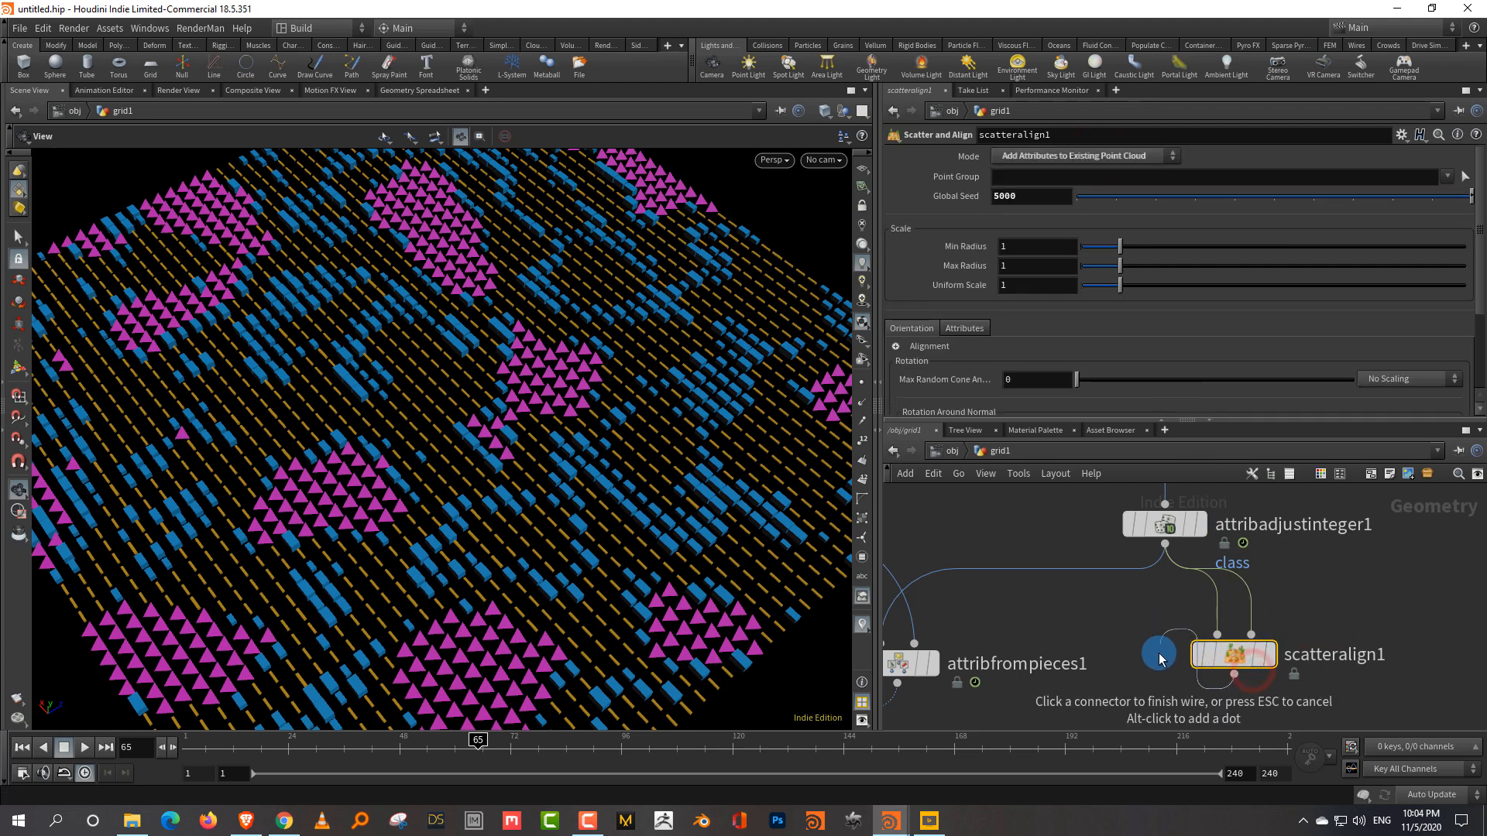
{"action": "left_click", "coordinate": [1137, 663]}
{"action": "mouse_move", "coordinate": [1230, 659]}
{"action": "left_mouse_down"}
{"action": "mouse_move", "coordinate": [996, 586]}
{"action": "mouse_move", "coordinate": [1090, 642]}
{"action": "mouse_move", "coordinate": [1103, 623]}
{"action": "left_mouse_up"}
{"action": "key", "text": "y"}
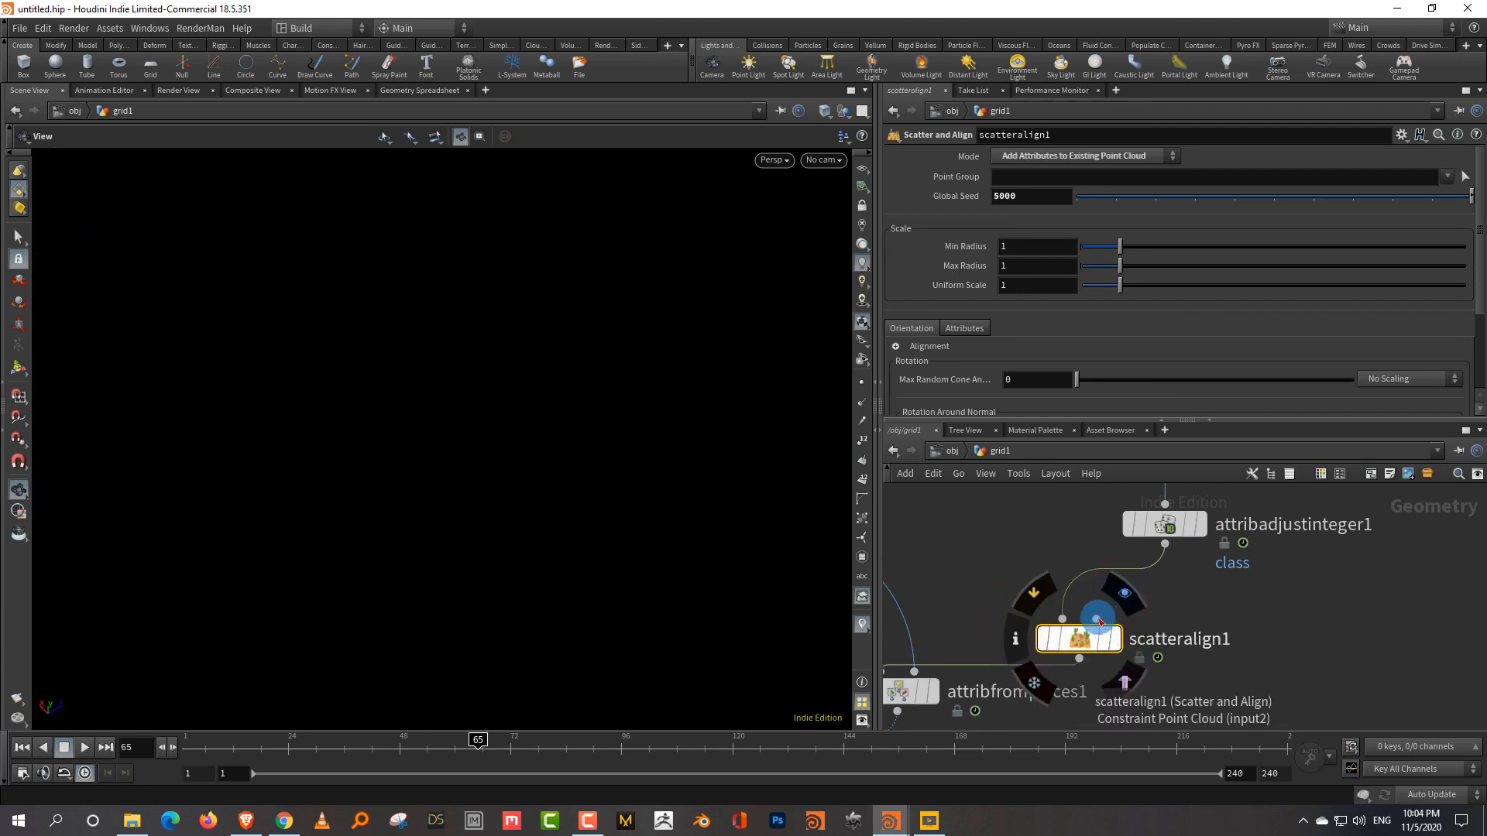
{"action": "left_click", "coordinate": [1098, 620]}
{"action": "left_click", "coordinate": [1165, 545]}
{"action": "left_click_drag", "start_coordinate": [1099, 624], "coordinate": [1076, 619]}
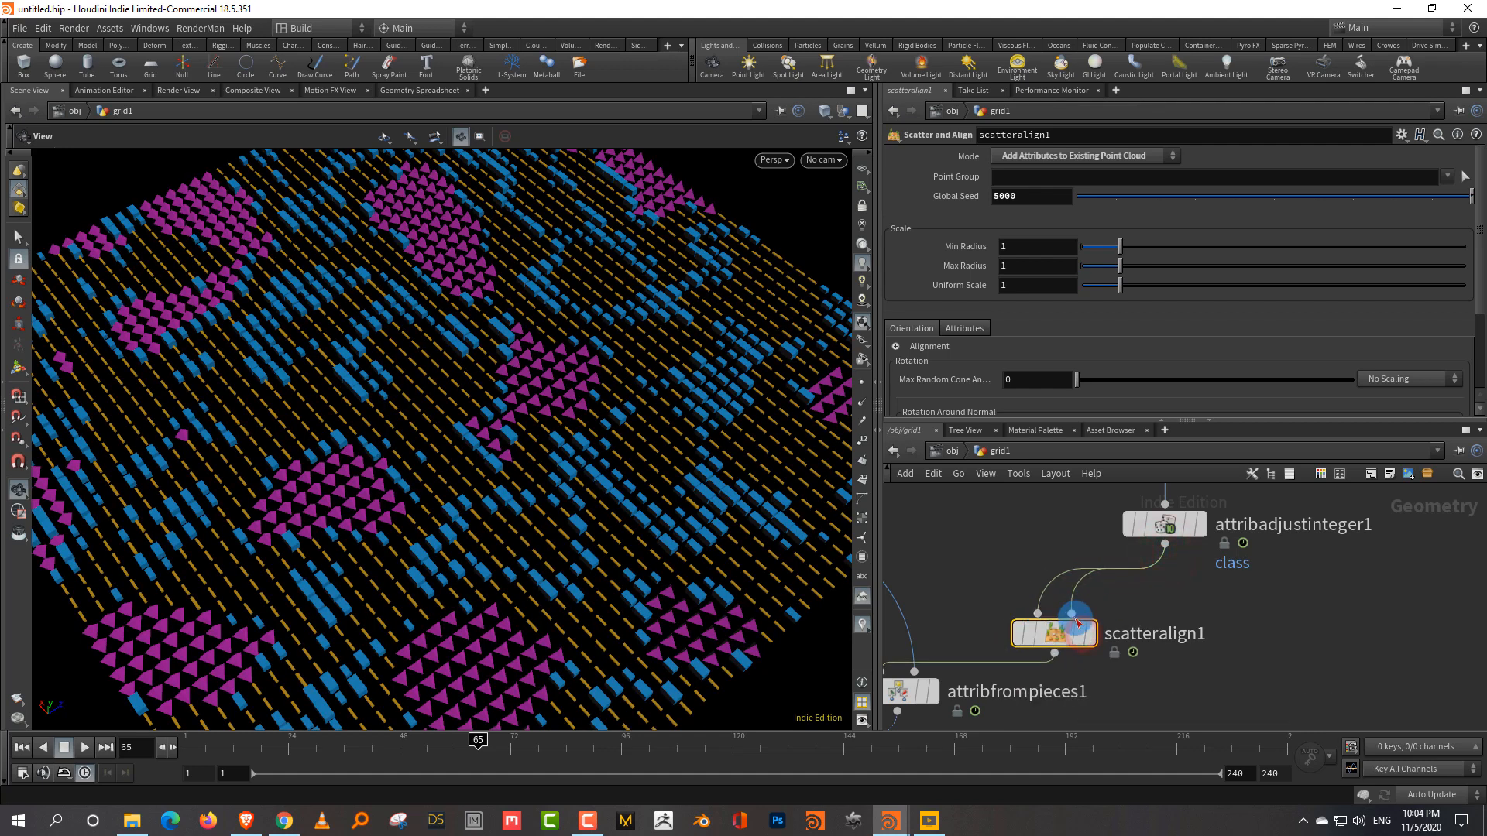
Compare the points output by attribadjustinteger1 and scatteralign1, and return the display to copytopoints1.
{"action": "left_click", "coordinate": [1198, 525]}
{"action": "left_click", "coordinate": [1167, 528]}
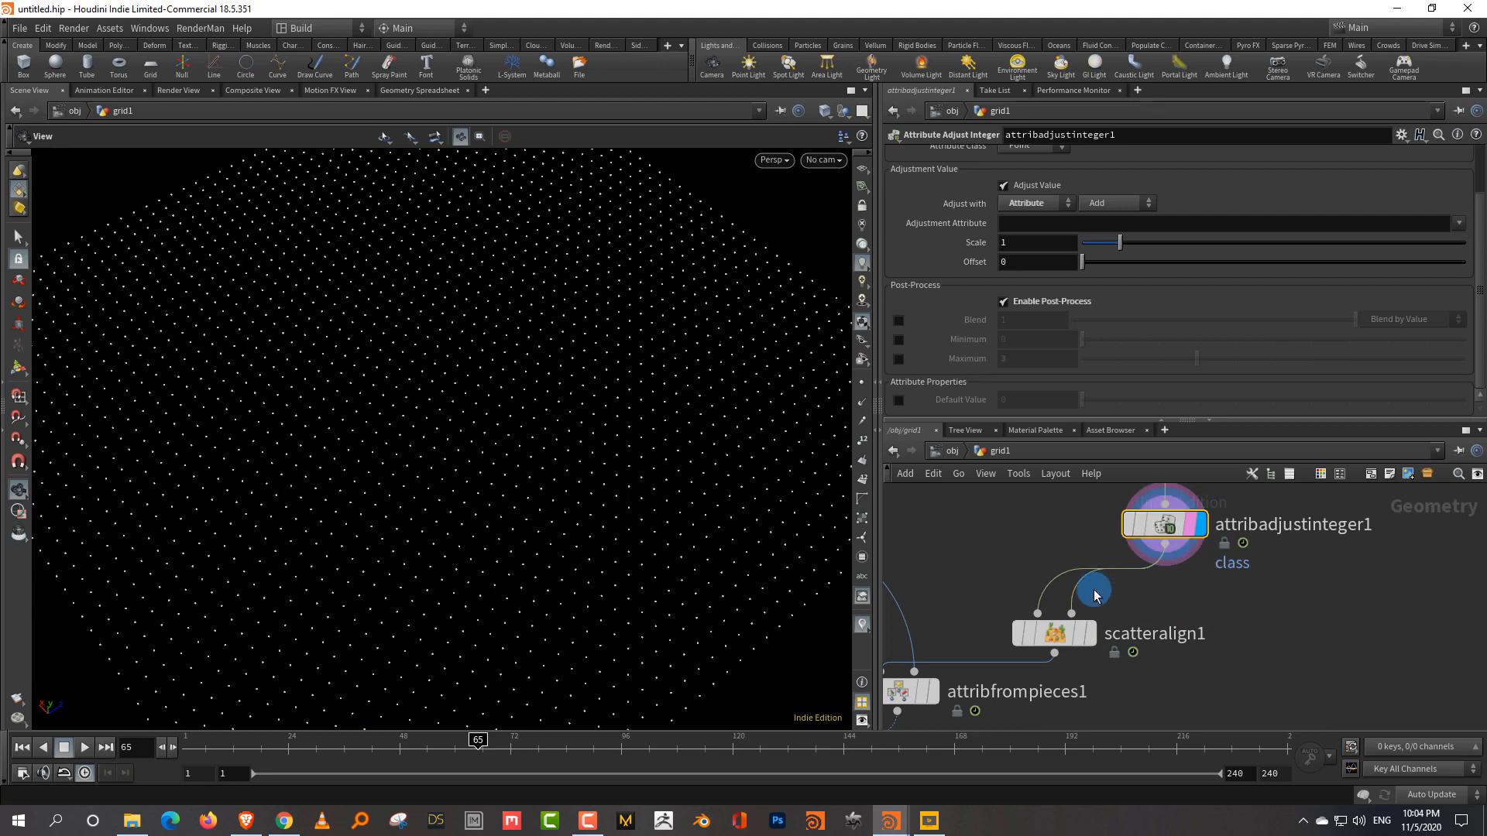
{"action": "left_click", "coordinate": [1084, 640]}
{"action": "left_click", "coordinate": [1056, 636]}
{"action": "middle_click_drag", "start_coordinate": [1042, 716], "coordinate": [1161, 610]}
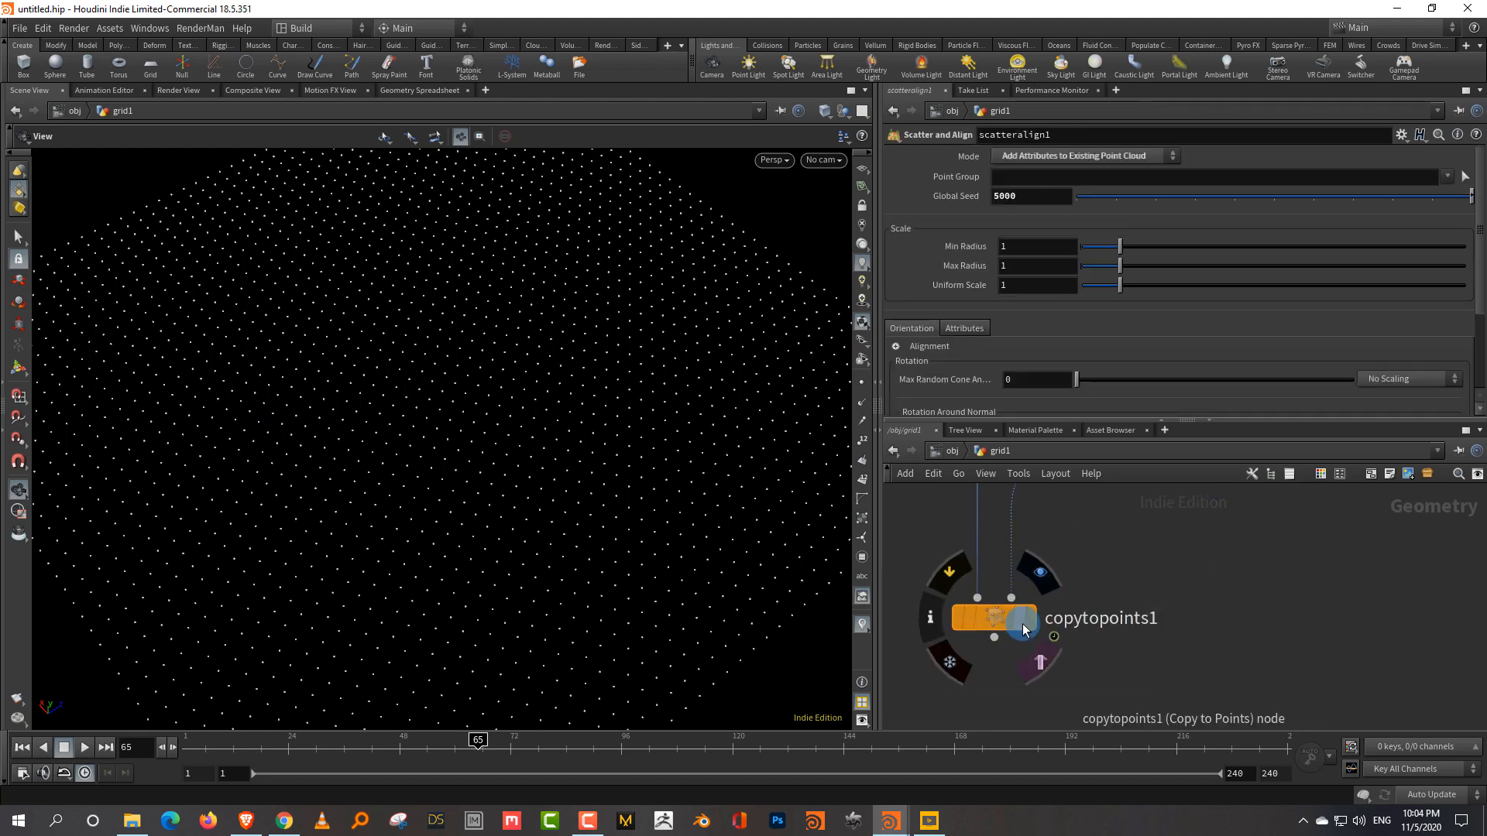
{"action": "left_click", "coordinate": [1021, 623]}
Set scatteralign1's Uniform Scale to 1.15.
{"action": "left_click_drag", "start_coordinate": [1131, 291], "coordinate": [1128, 292]}
{"action": "middle_click_drag", "start_coordinate": [1142, 522], "coordinate": [1158, 660]}
{"action": "middle_click_drag", "start_coordinate": [1175, 594], "coordinate": [1122, 520]}
{"action": "scroll", "coordinate": [1122, 521], "scroll_direction": "down", "scroll_amount": 3}
{"action": "middle_click_drag", "start_coordinate": [1363, 670], "coordinate": [1336, 653]}
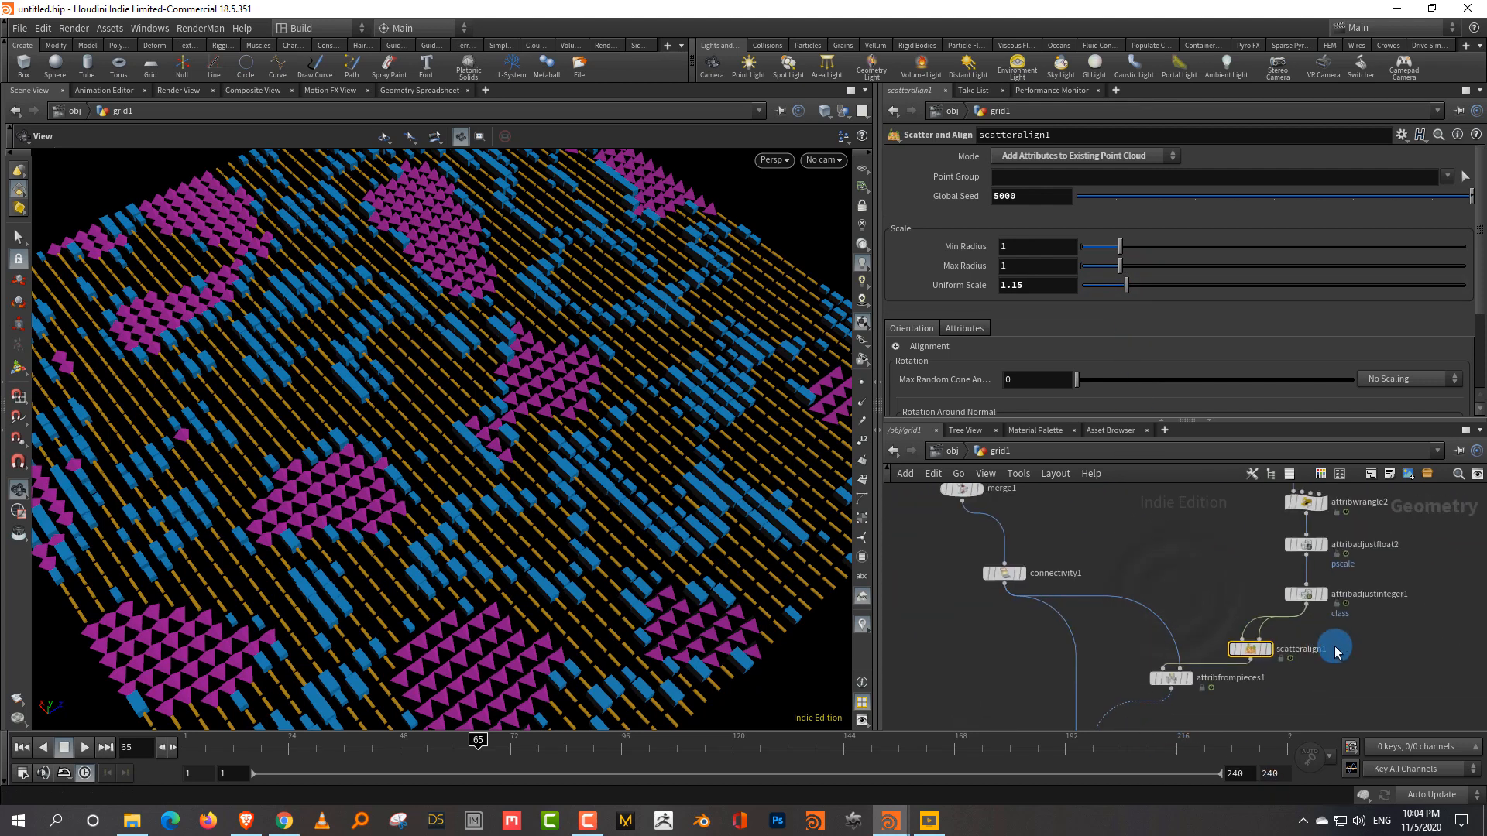
Enlarge the parameter area and try the Max Random Cone Angle on scatteralign1, returning it to 0.
{"action": "left_click_drag", "start_coordinate": [1036, 421], "coordinate": [1038, 503]}
{"action": "scroll", "coordinate": [542, 570], "scroll_direction": "up", "scroll_amount": 2}
{"action": "left_click_drag", "start_coordinate": [1082, 382], "coordinate": [1035, 398]}
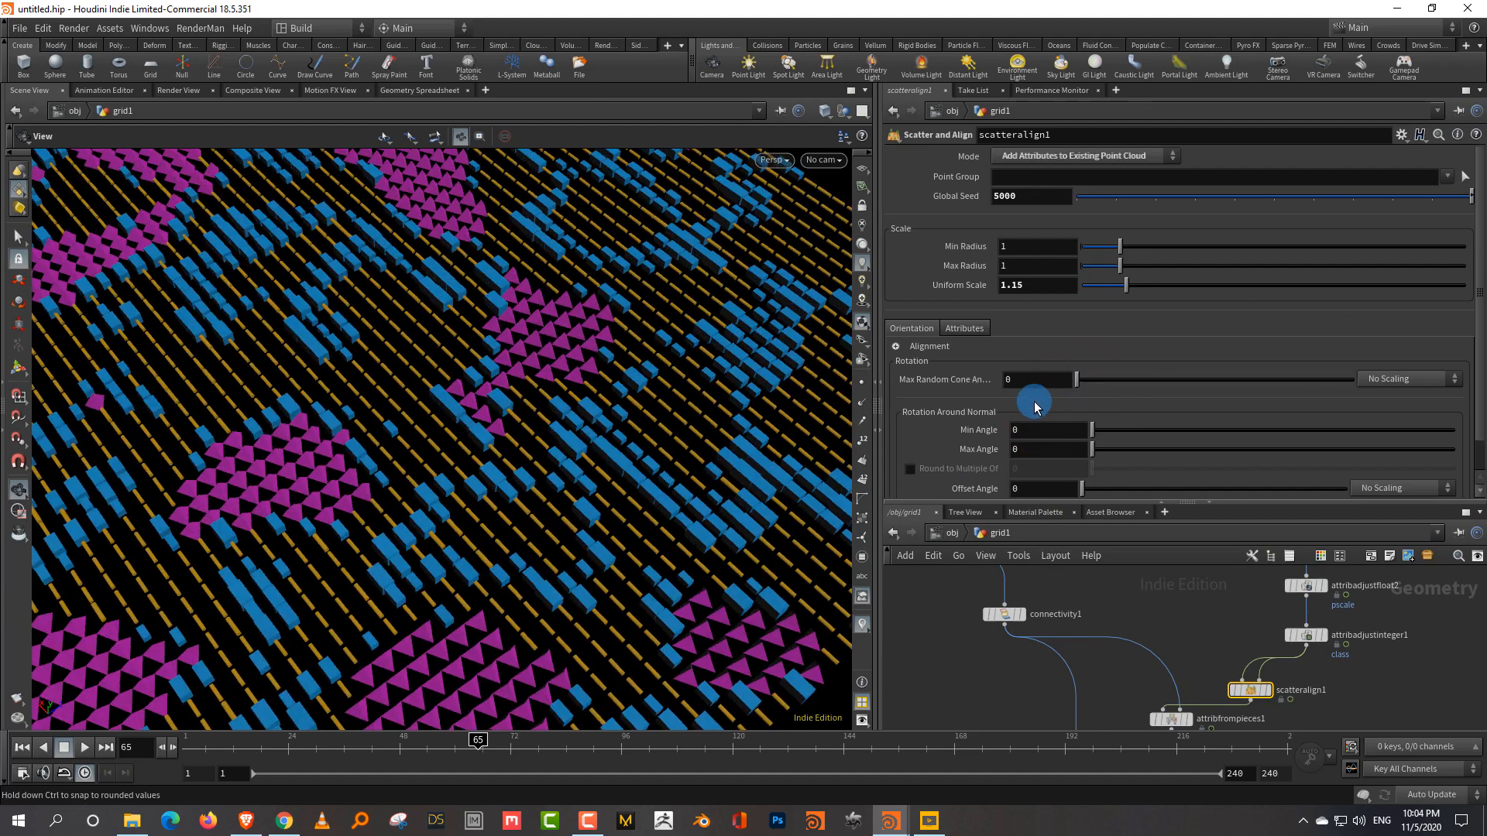
Check attribwrangle1's normal expression and try scatteralign1's rotation angles, including an Offset Angle of 90.
{"action": "middle_click_drag", "start_coordinate": [1201, 638], "coordinate": [1254, 607]}
{"action": "left_click", "coordinate": [1190, 637]}
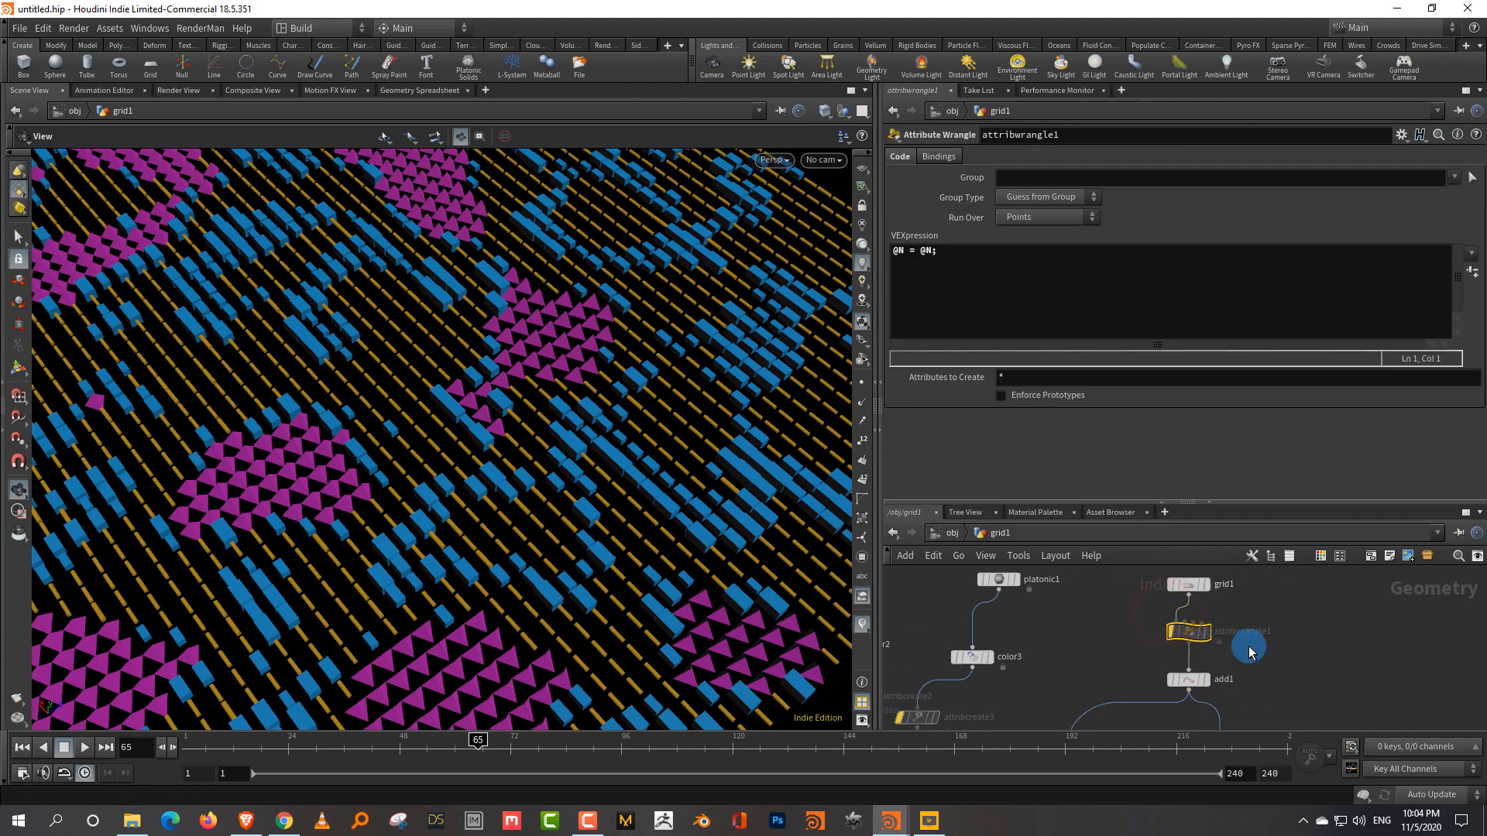
{"action": "middle_click_drag", "start_coordinate": [1249, 648], "coordinate": [1217, 571]}
{"action": "middle_click_drag", "start_coordinate": [1346, 709], "coordinate": [1343, 560]}
{"action": "left_click_drag", "start_coordinate": [1184, 643], "coordinate": [1098, 600]}
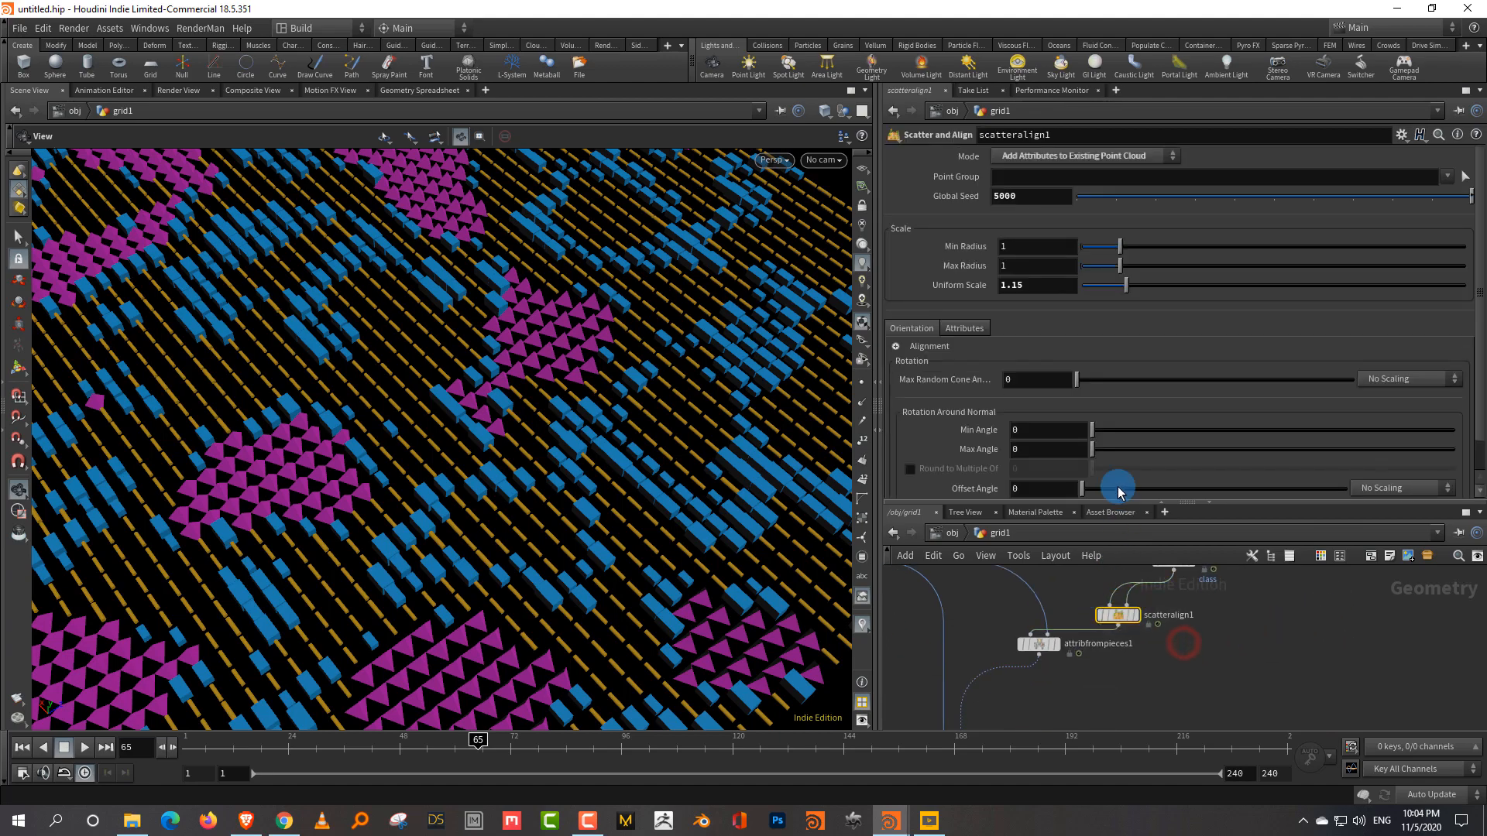
{"action": "left_click_drag", "start_coordinate": [1089, 381], "coordinate": [1039, 388]}
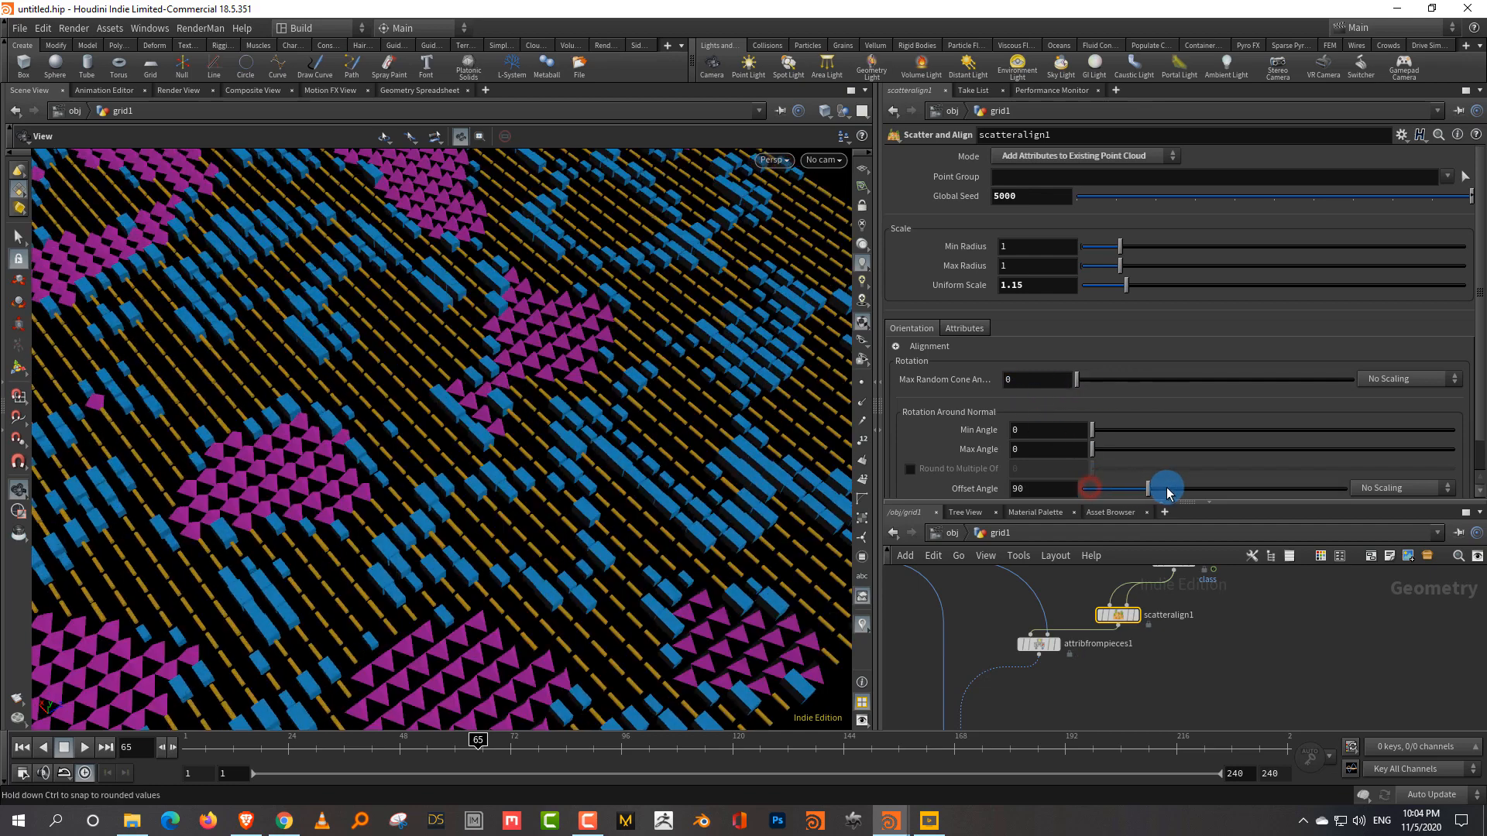
{"action": "left_click_drag", "start_coordinate": [1092, 451], "coordinate": [1059, 453]}
Revisit attribwrangle1 above add1 and retry scatteralign1's Max Random Cone Angle, leaving it at 0.
{"action": "middle_click_drag", "start_coordinate": [1243, 702], "coordinate": [1221, 828]}
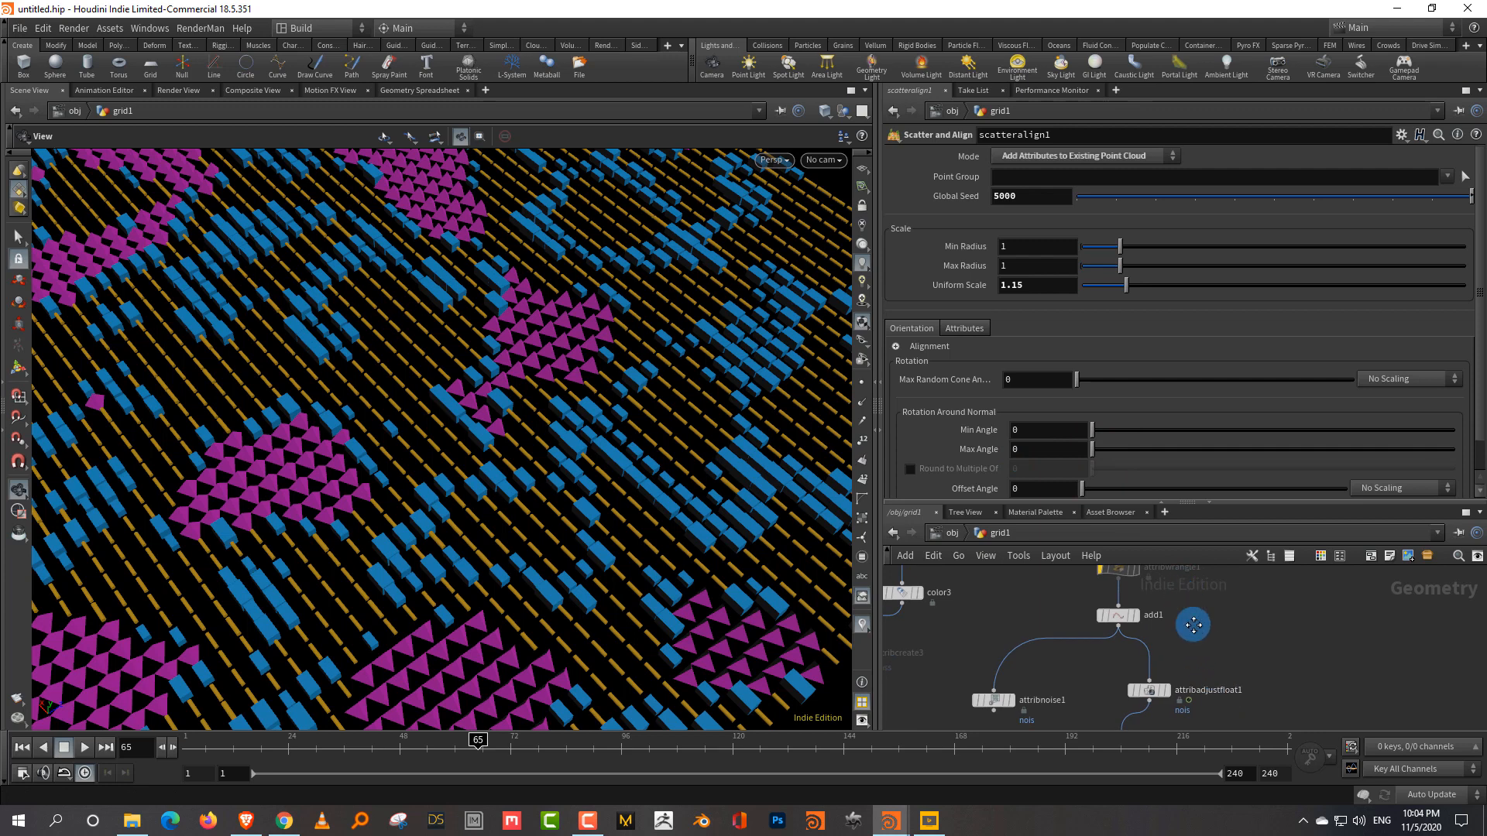
{"action": "middle_click_drag", "start_coordinate": [1192, 624], "coordinate": [1181, 685]}
{"action": "left_click", "coordinate": [1164, 617]}
{"action": "middle_click_drag", "start_coordinate": [1122, 614], "coordinate": [1308, 556]}
{"action": "left_click_drag", "start_coordinate": [1195, 653], "coordinate": [1118, 593]}
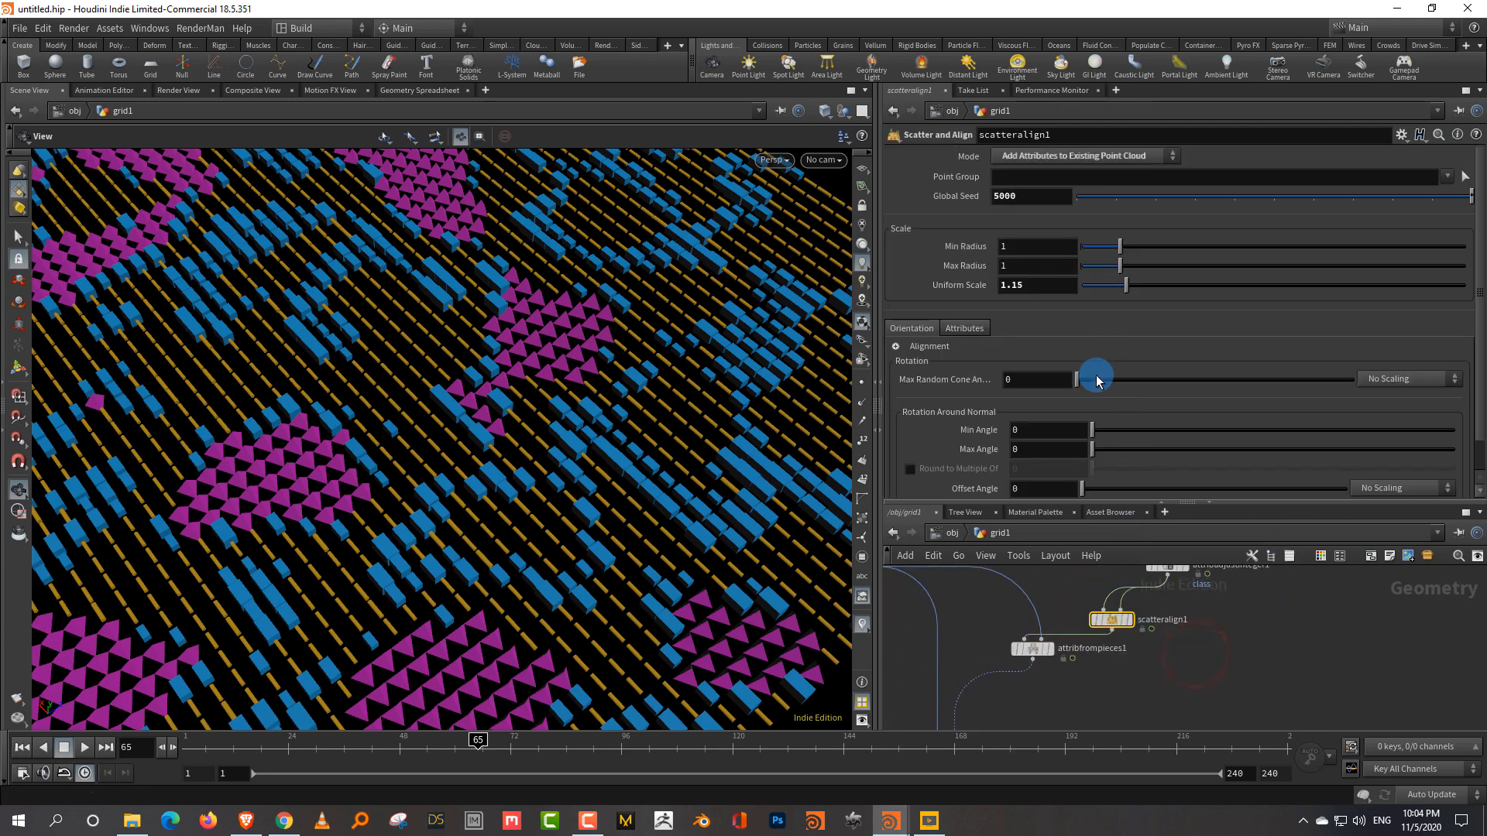
{"action": "mouse_move", "coordinate": [1089, 383]}
{"action": "left_mouse_down"}
{"action": "mouse_move", "coordinate": [1108, 385]}
{"action": "mouse_move", "coordinate": [1083, 384]}
{"action": "mouse_move", "coordinate": [1082, 399]}
{"action": "left_mouse_up"}
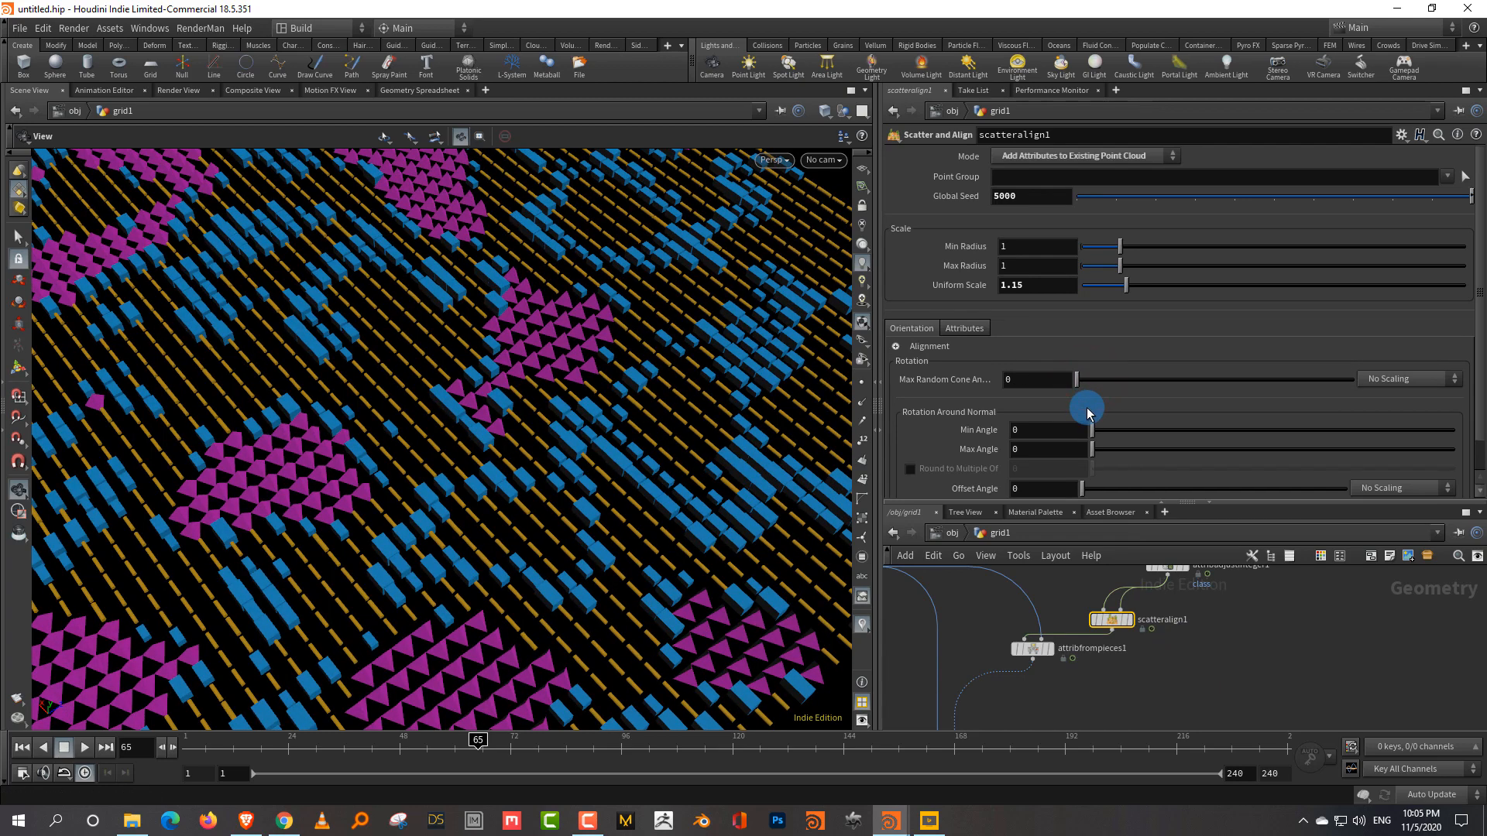
Try rotation around the normal on scatteralign1 with a Max Angle of 55.5, and reset the angles to 0.
{"action": "left_click_drag", "start_coordinate": [1112, 448], "coordinate": [1061, 437]}
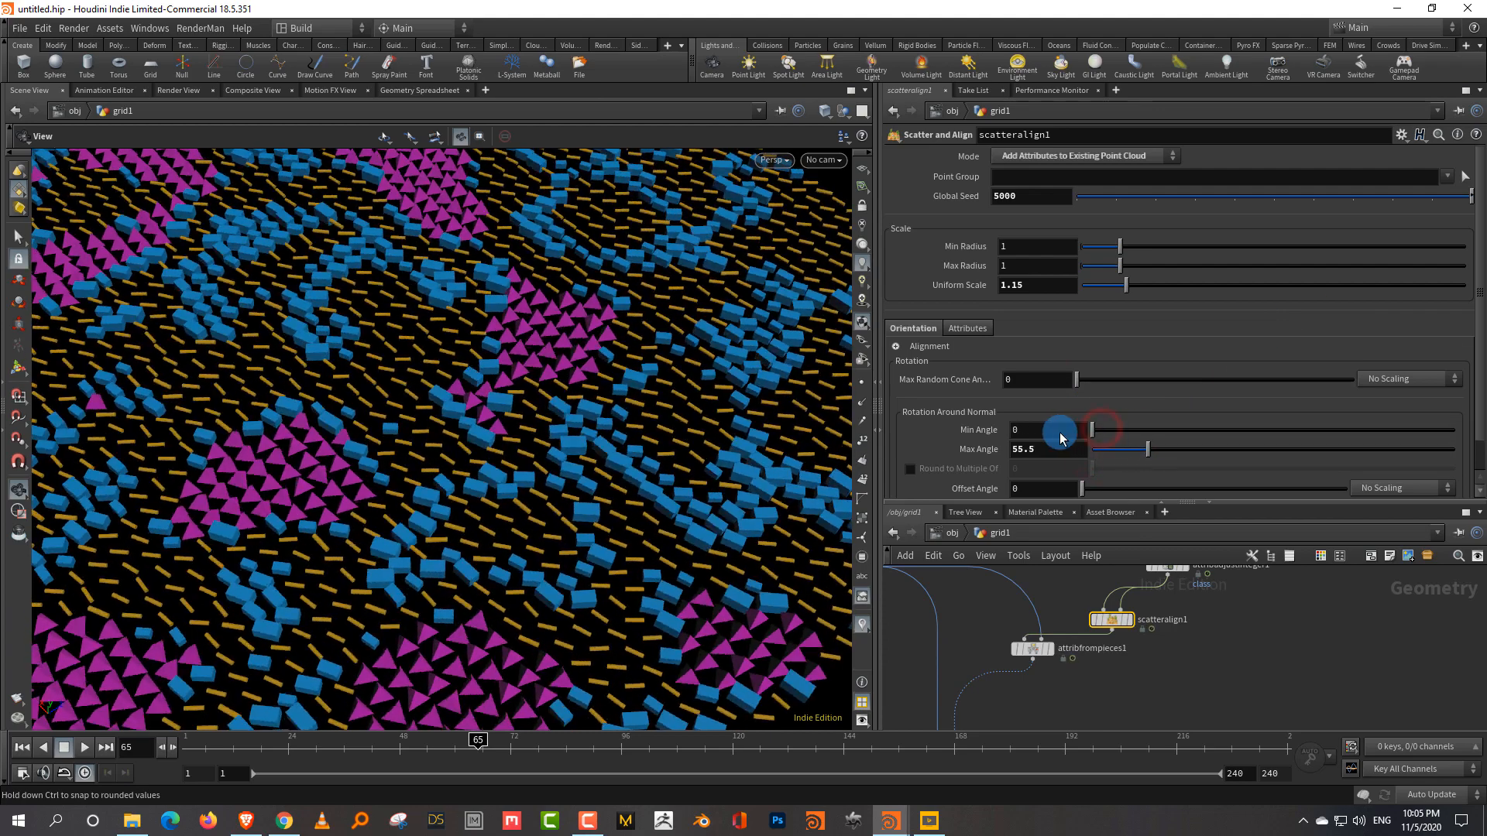
{"action": "middle_click_drag", "start_coordinate": [1046, 432], "coordinate": [997, 432]}
{"action": "middle_click_drag", "start_coordinate": [802, 447], "coordinate": [763, 415]}
{"action": "left_click_drag", "start_coordinate": [1098, 432], "coordinate": [1080, 432]}
{"action": "left_click_drag", "start_coordinate": [1132, 447], "coordinate": [1056, 559]}
{"action": "mouse_move", "coordinate": [1082, 488]}
{"action": "left_mouse_down"}
{"action": "mouse_move", "coordinate": [1145, 488]}
{"action": "mouse_move", "coordinate": [1082, 493]}
{"action": "left_mouse_up"}
Scale scatteralign1's Offset Angle by the nois attribute and set the Offset Angle to 360.
{"action": "left_click", "coordinate": [1408, 488]}
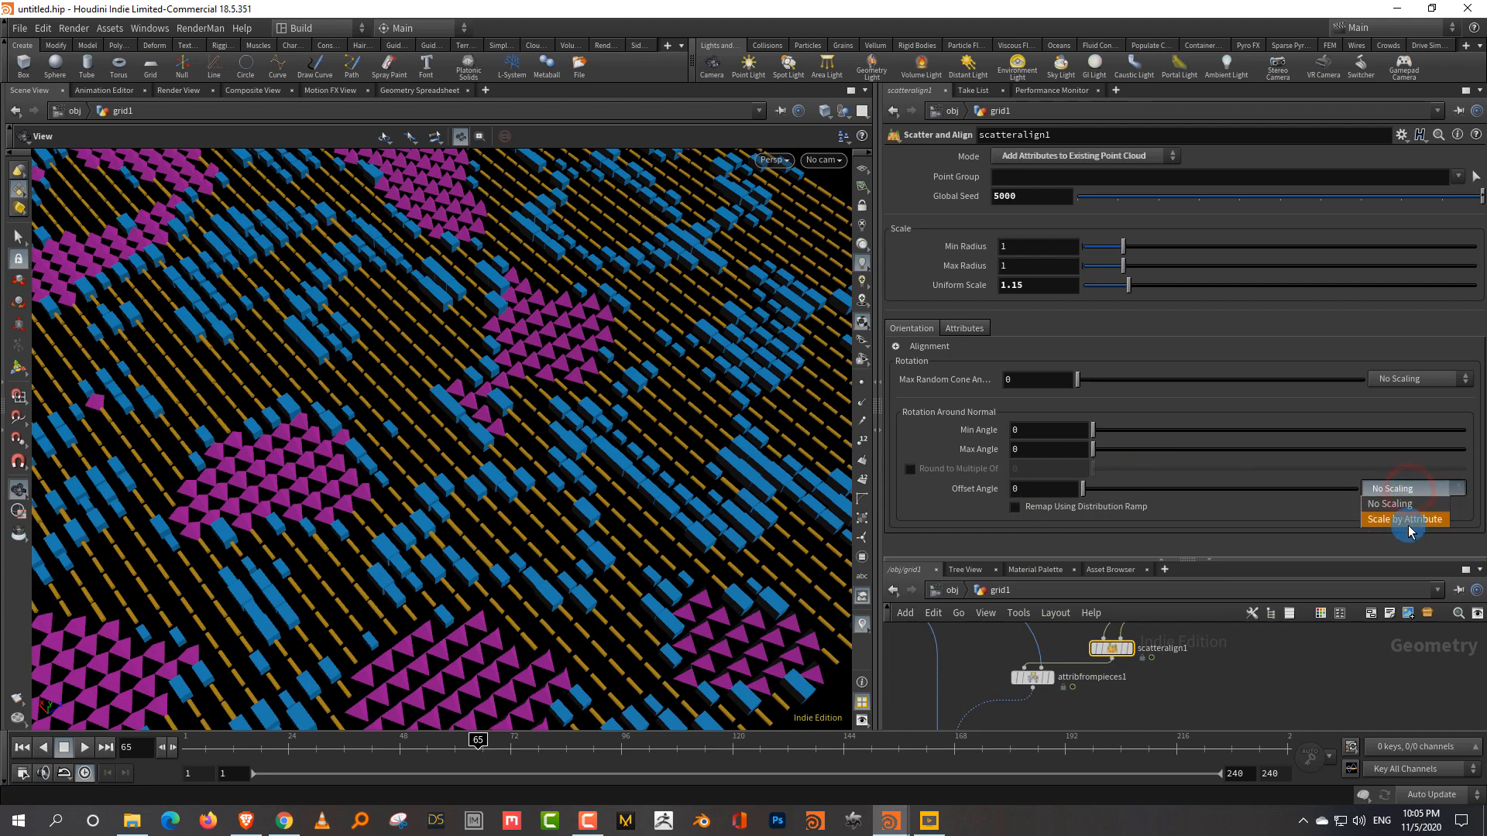
{"action": "left_click", "coordinate": [1408, 520]}
{"action": "left_click", "coordinate": [1109, 509]}
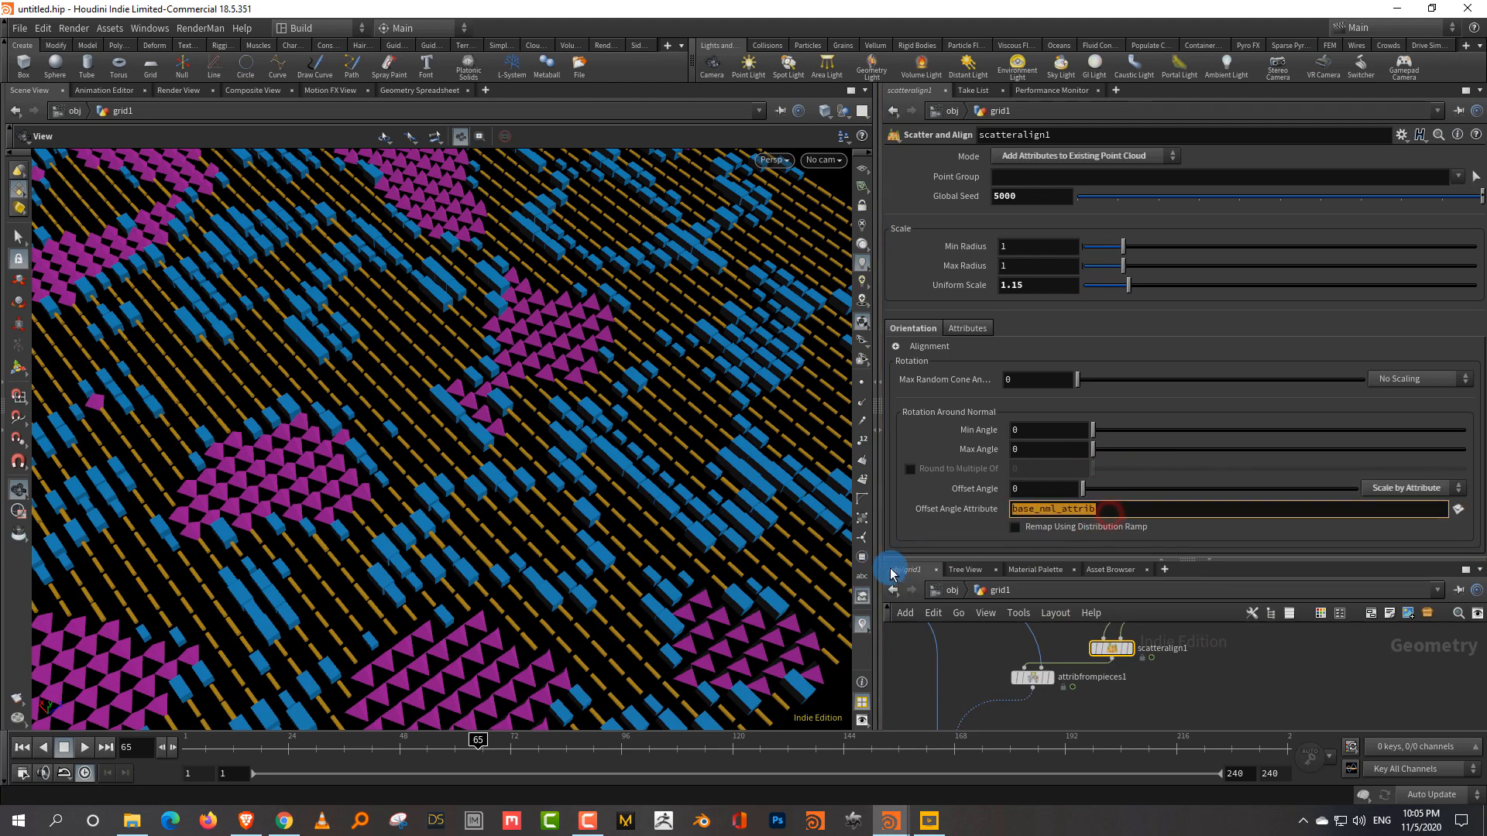
{"action": "type", "text": "nois"}
{"action": "key", "text": "Return"}
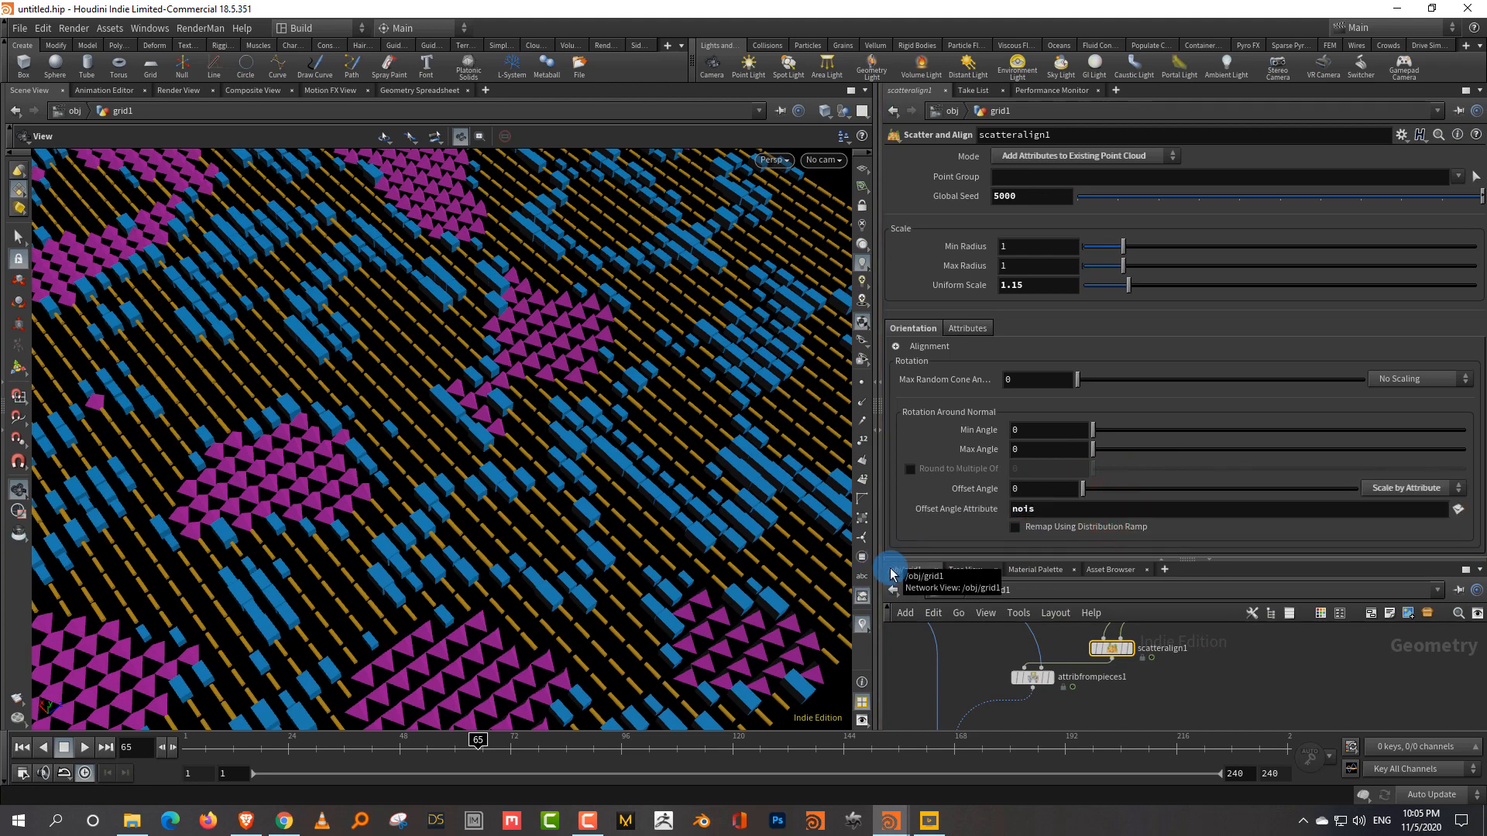
{"action": "left_click_drag", "start_coordinate": [1084, 489], "coordinate": [1388, 491]}
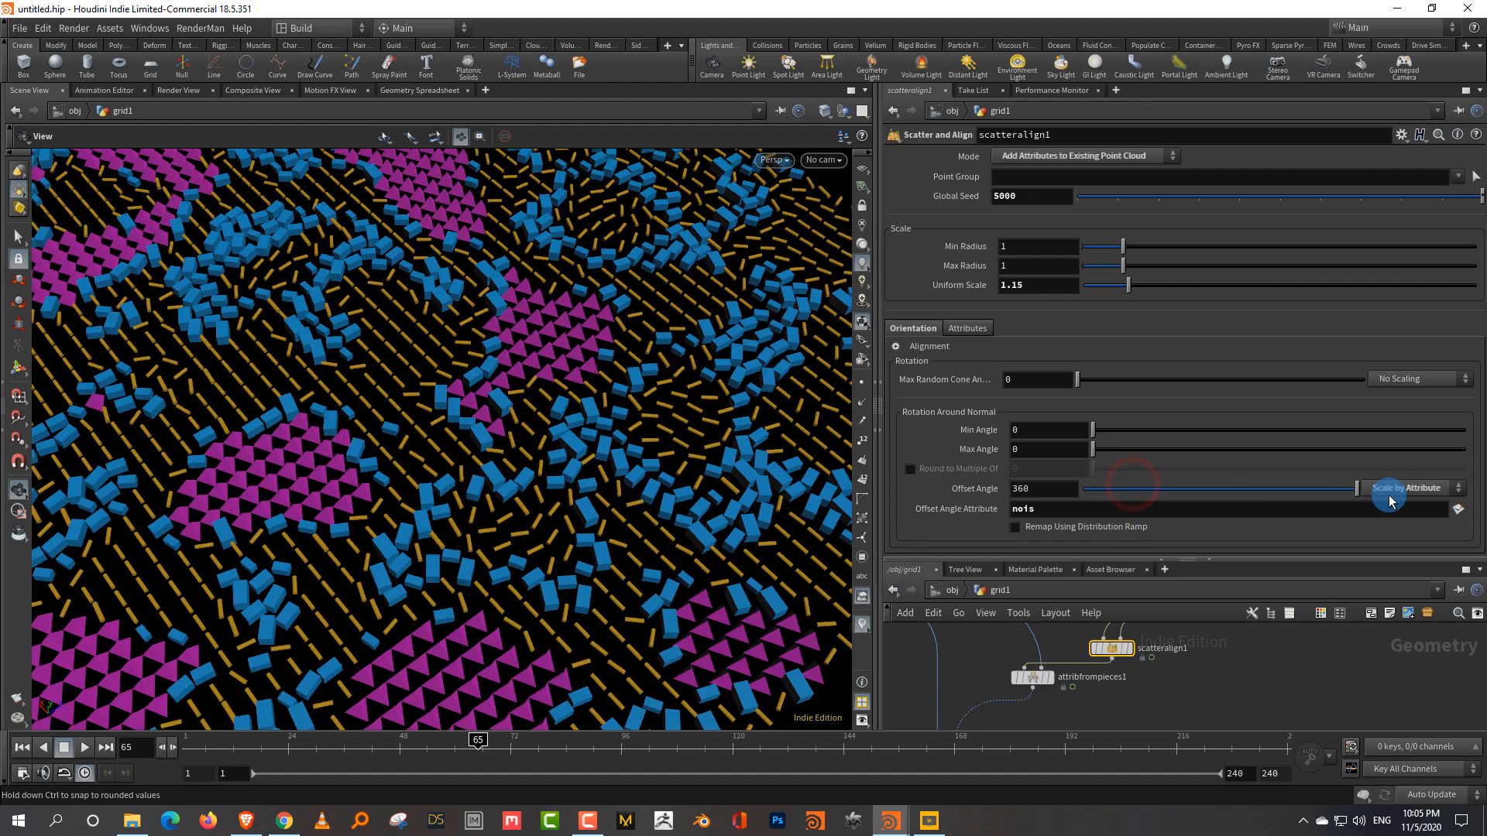
{"action": "right_click_drag", "start_coordinate": [649, 511], "coordinate": [540, 562]}
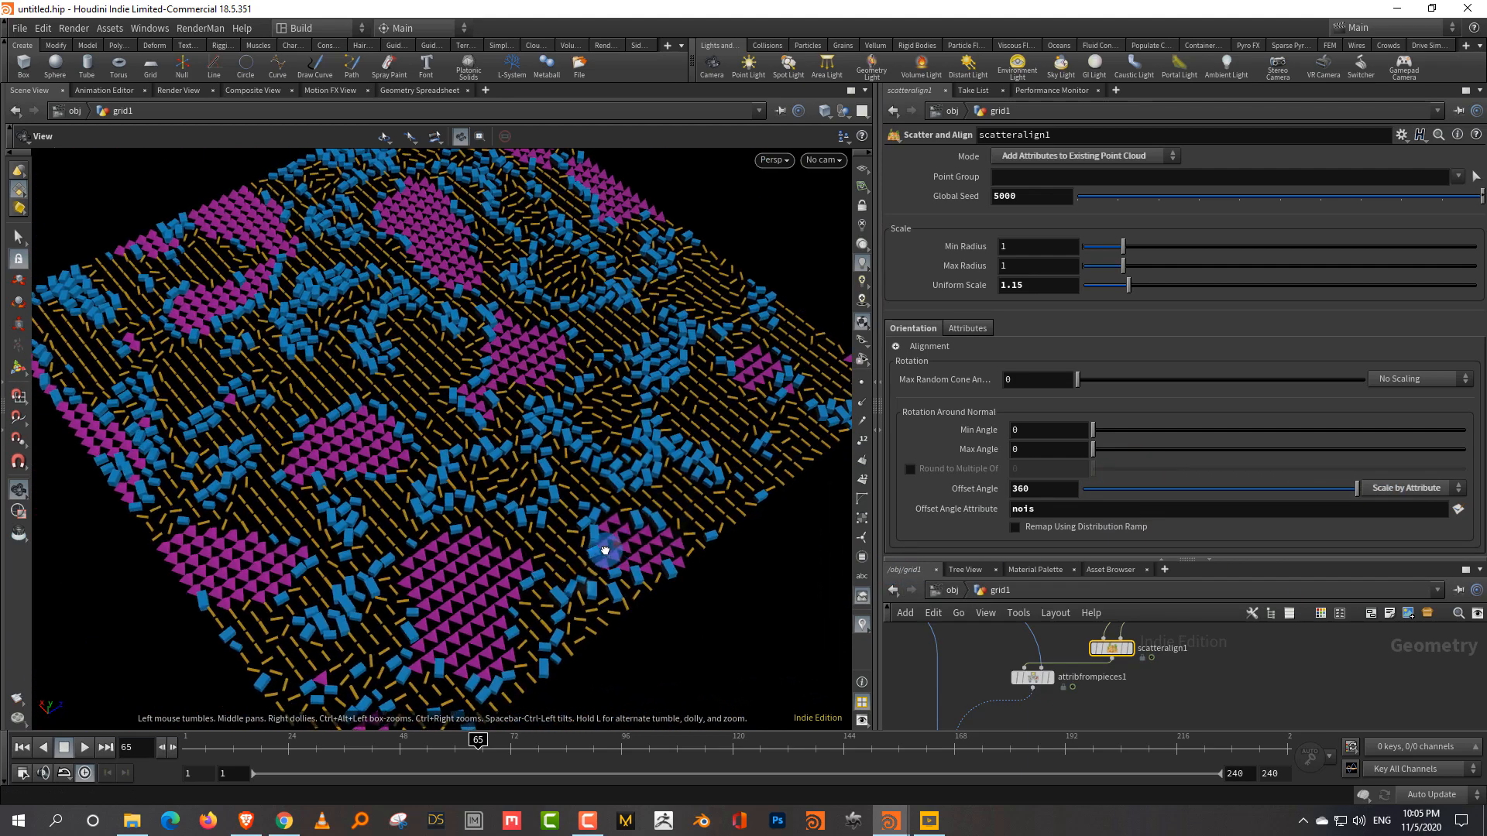
Try an Offset Angle of 18 on scatteralign1 during playback and enlarge the network area.
{"action": "left_click_drag", "start_coordinate": [605, 550], "coordinate": [617, 542]}
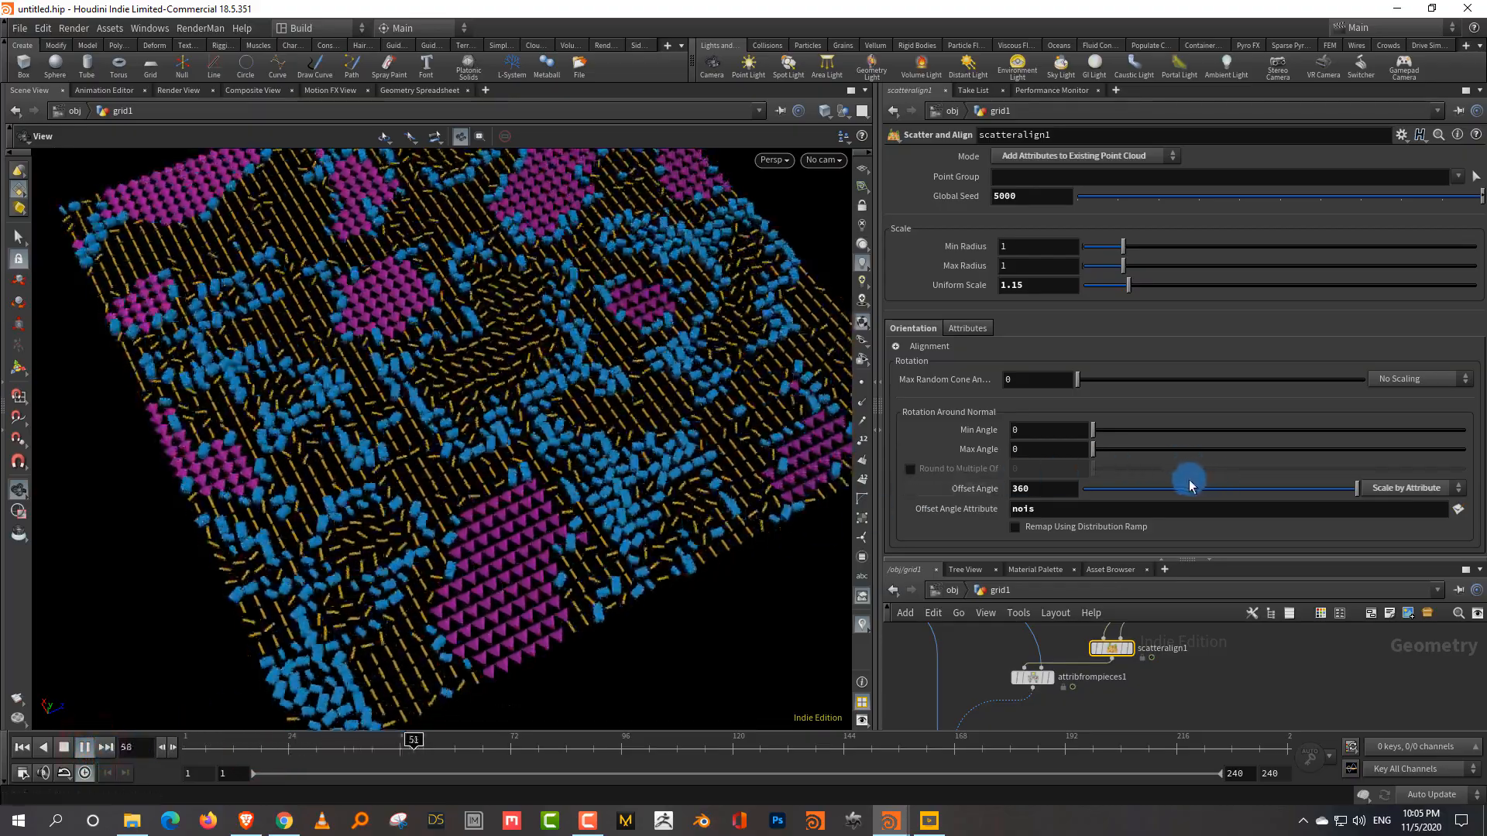
{"action": "left_click_drag", "start_coordinate": [1190, 486], "coordinate": [1105, 503]}
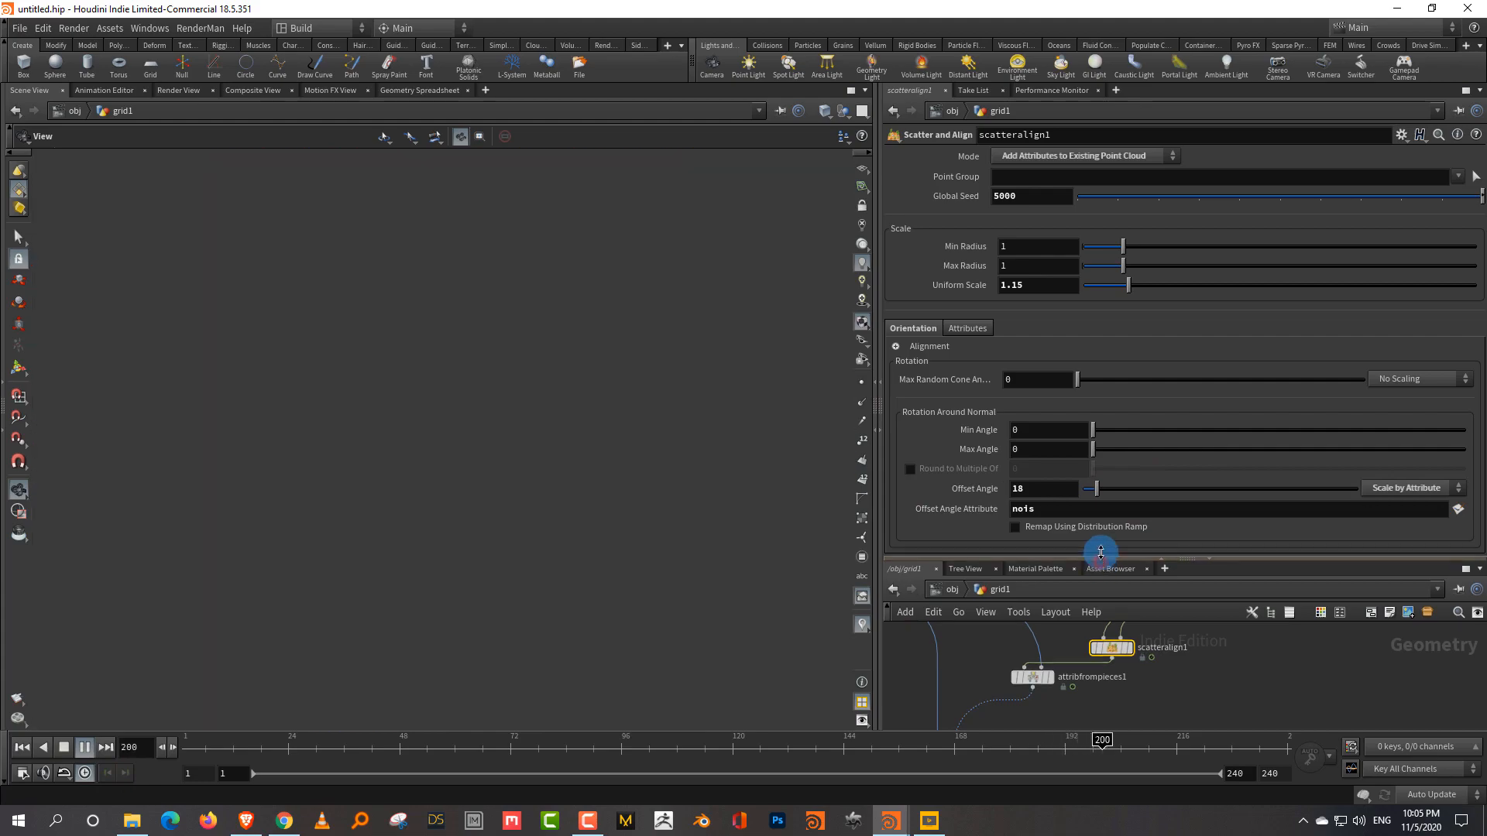
{"action": "left_click_drag", "start_coordinate": [1130, 558], "coordinate": [1123, 463]}
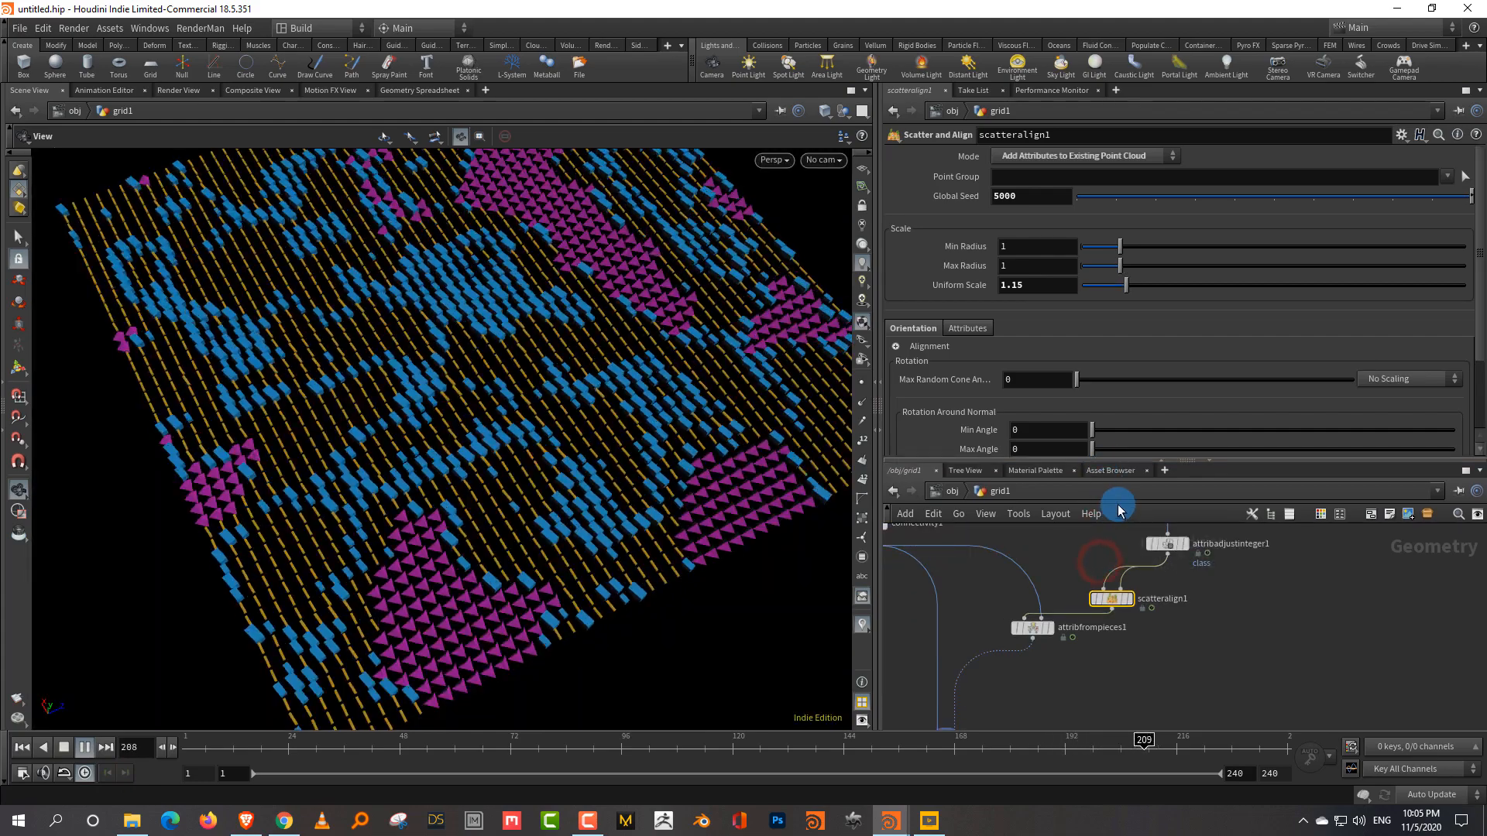
Reshape attribadjustfloat1's Remap Ramp into a gradual rise by removing the inner low points and repositioning the remaining ones.
{"action": "middle_click_drag", "start_coordinate": [1247, 537], "coordinate": [1235, 694]}
{"action": "middle_click_drag", "start_coordinate": [1230, 575], "coordinate": [1225, 652]}
{"action": "left_click", "coordinate": [1164, 621]}
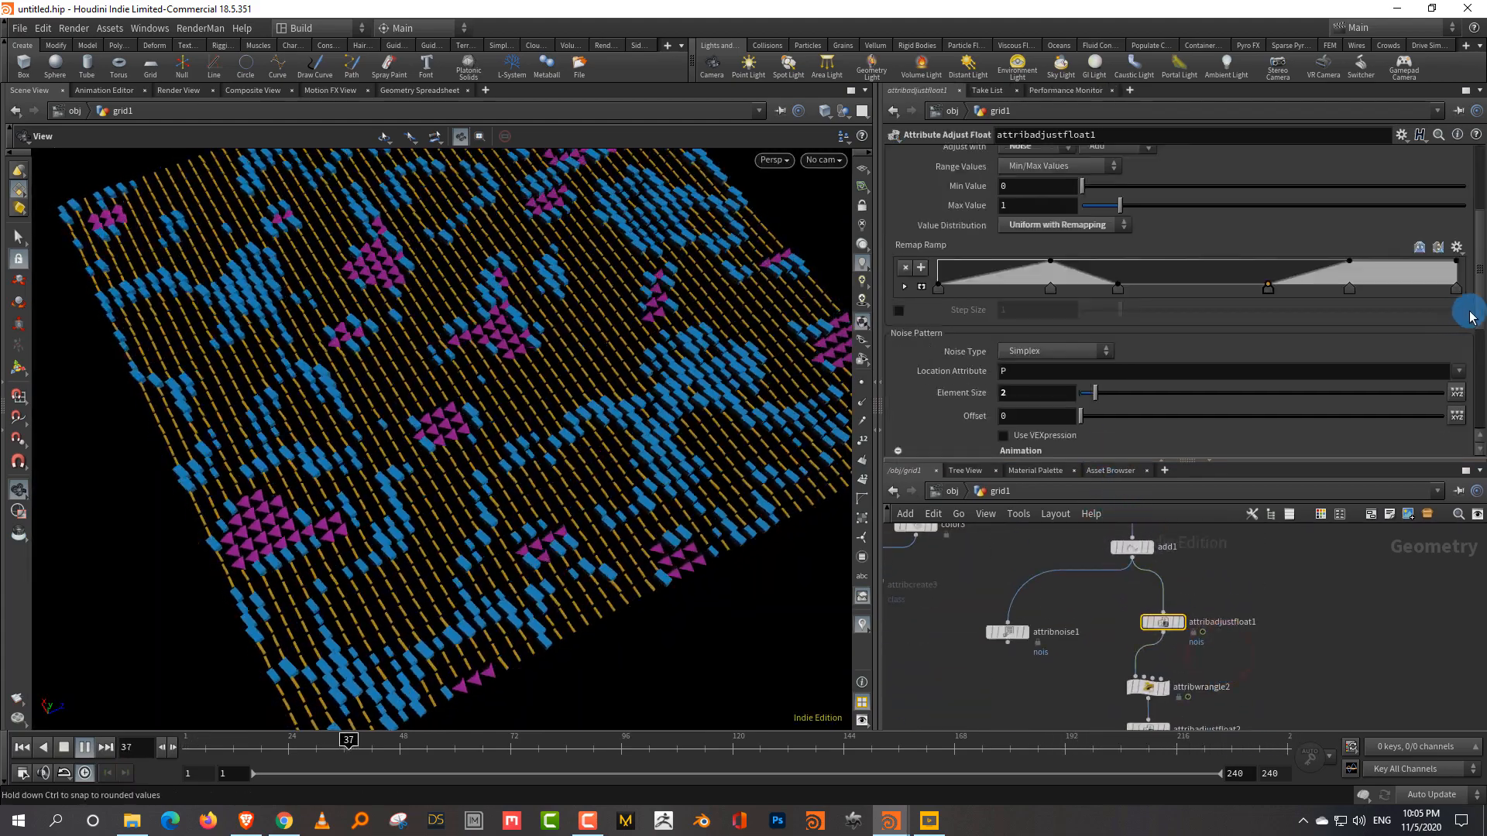
{"action": "left_click_drag", "start_coordinate": [1478, 310], "coordinate": [1479, 376]}
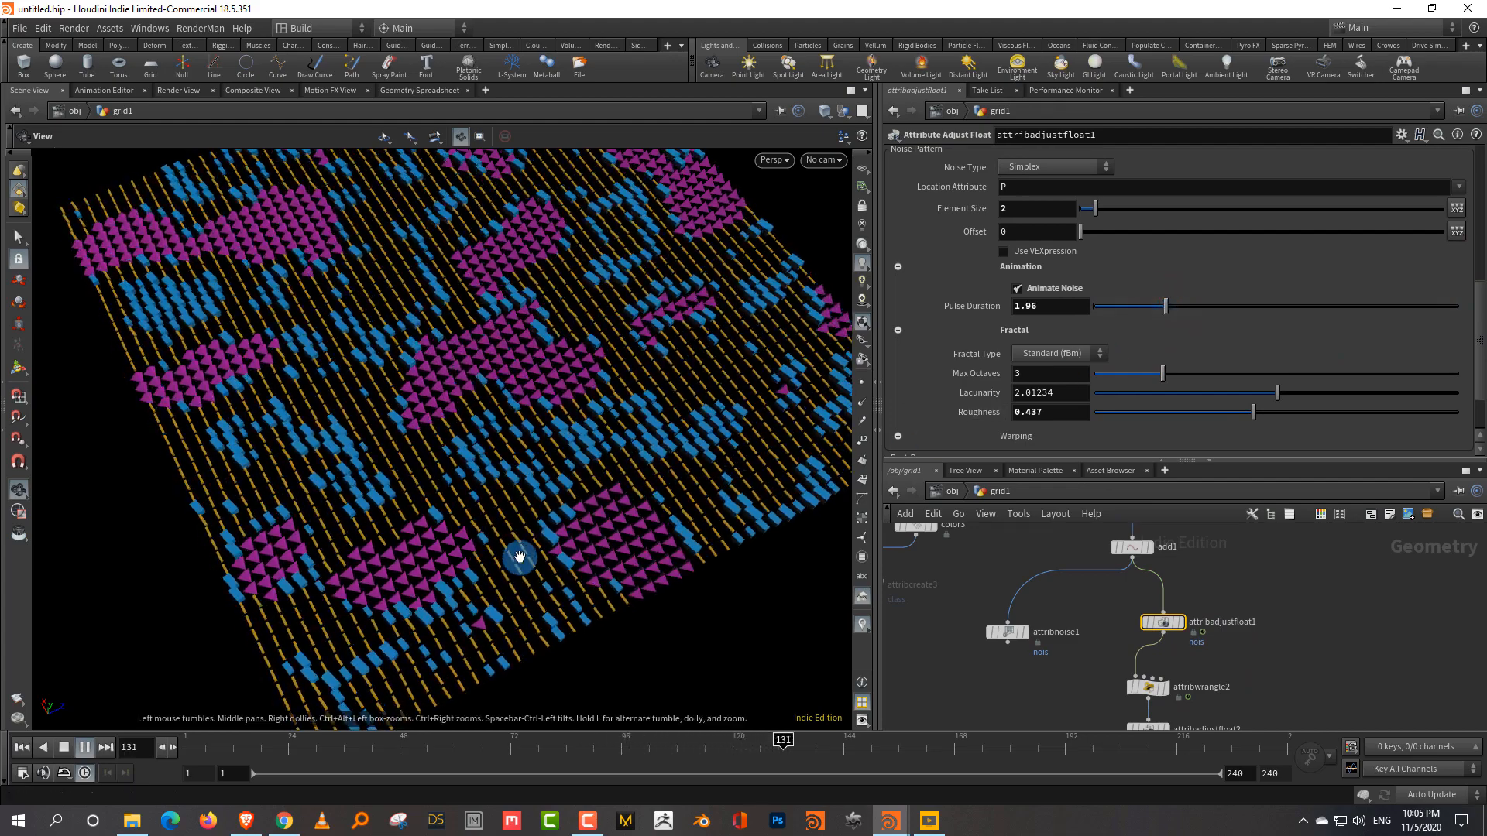
{"action": "right_click_drag", "start_coordinate": [518, 558], "coordinate": [634, 484]}
{"action": "left_click_drag", "start_coordinate": [629, 496], "coordinate": [590, 561]}
{"action": "left_click_drag", "start_coordinate": [1478, 299], "coordinate": [1478, 245]}
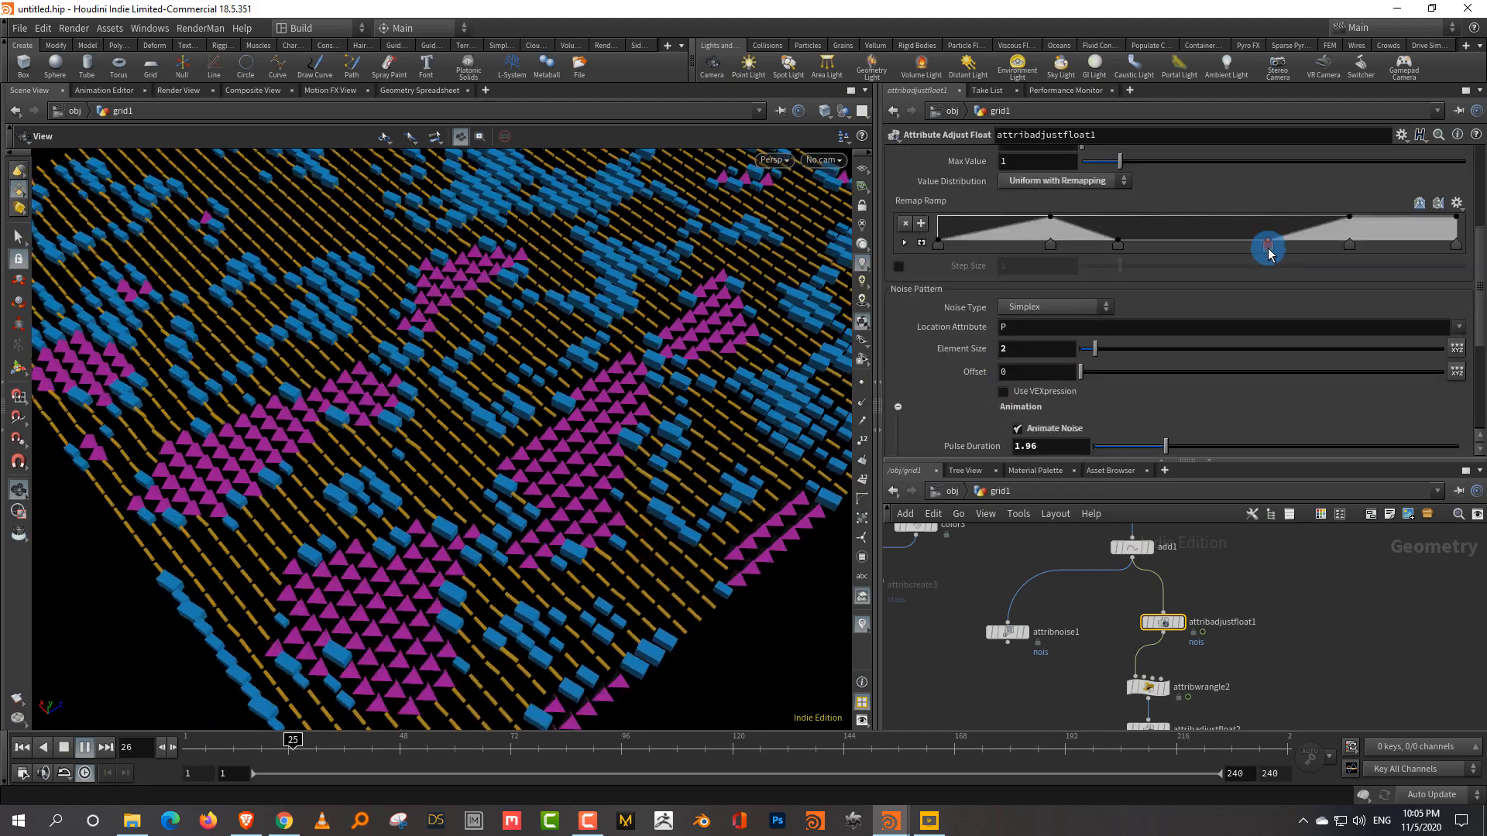
{"action": "left_click_drag", "start_coordinate": [1269, 247], "coordinate": [1269, 295]}
{"action": "left_click_drag", "start_coordinate": [1125, 258], "coordinate": [1125, 285]}
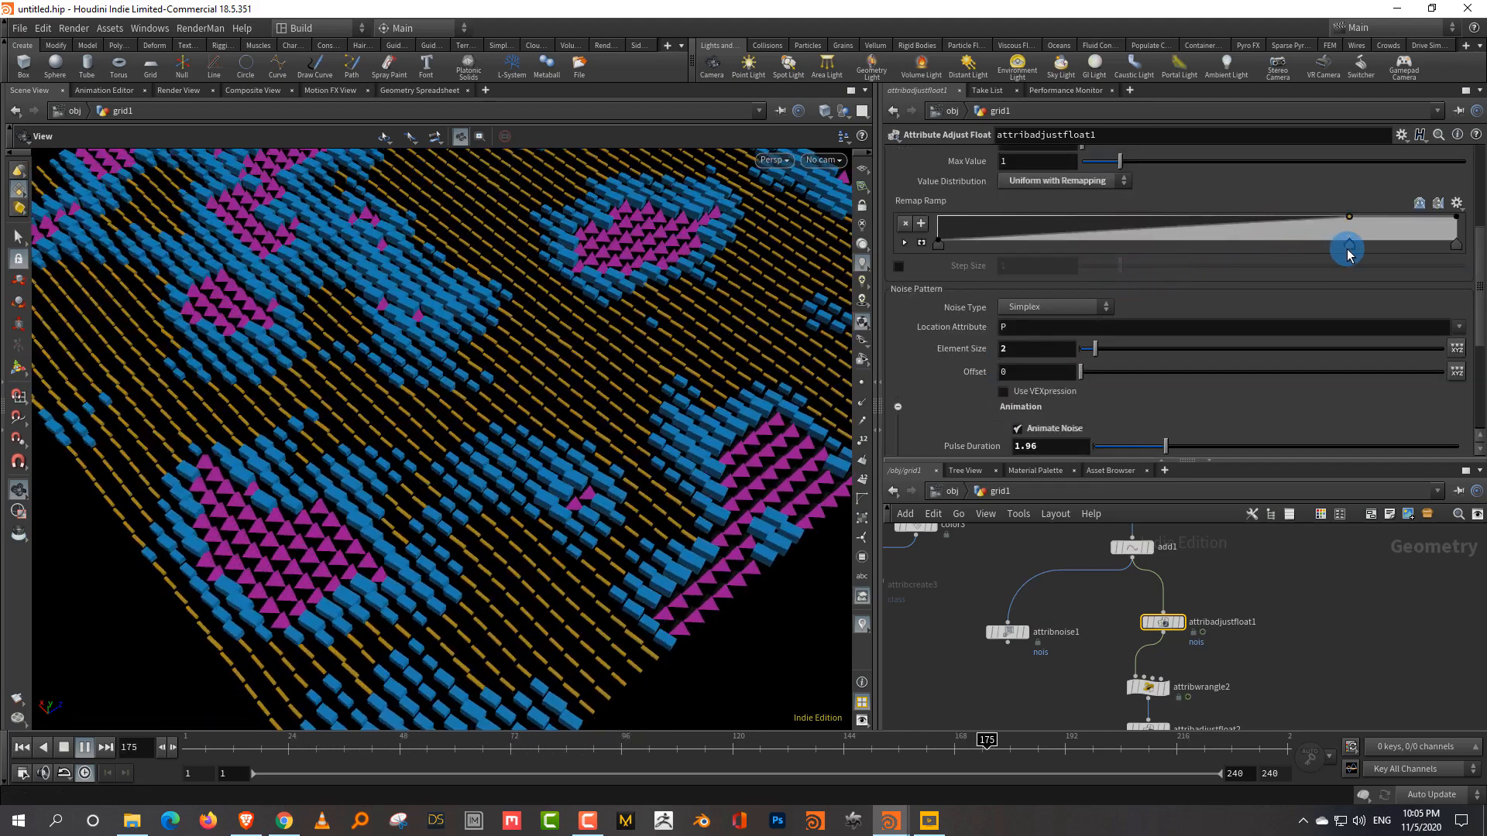
{"action": "left_click_drag", "start_coordinate": [1349, 247], "coordinate": [1314, 222]}
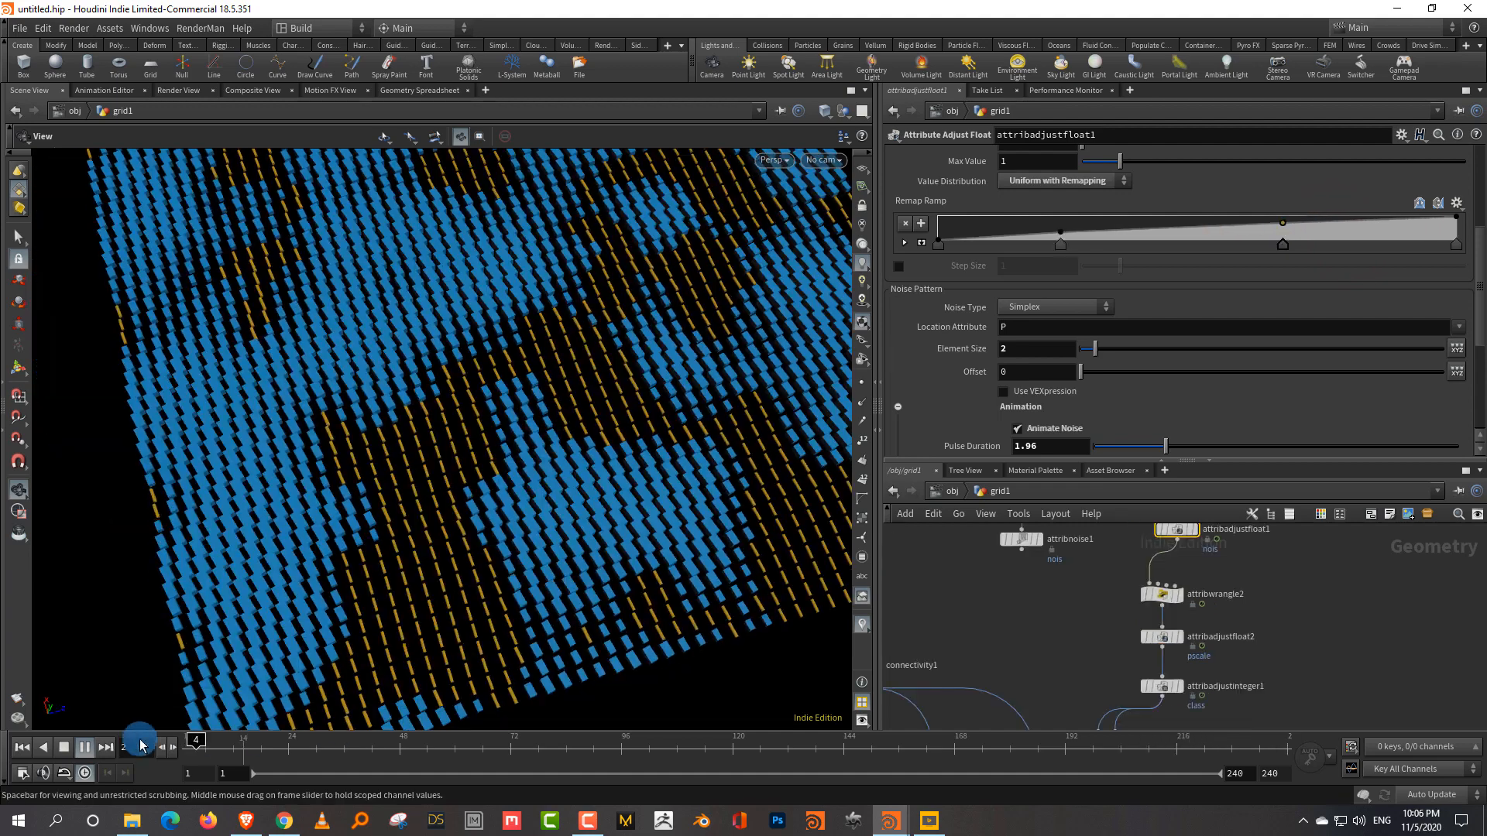
{"action": "left_click", "coordinate": [64, 748]}
{"action": "scroll", "coordinate": [554, 488], "scroll_direction": "up", "scroll_amount": 3}
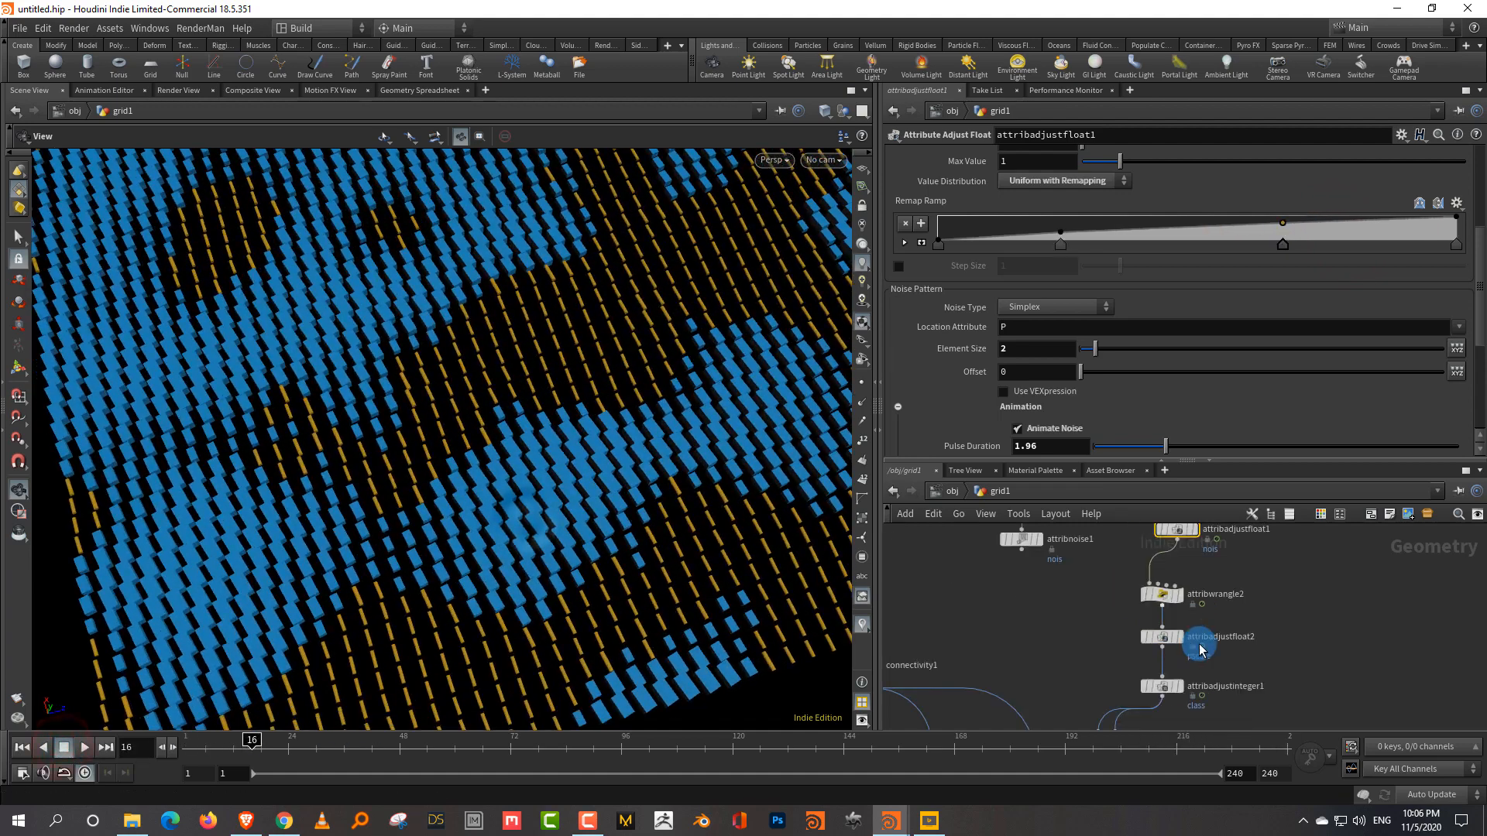
{"action": "middle_click_drag", "start_coordinate": [1199, 643], "coordinate": [1210, 613]}
{"action": "left_click", "coordinate": [1173, 609]}
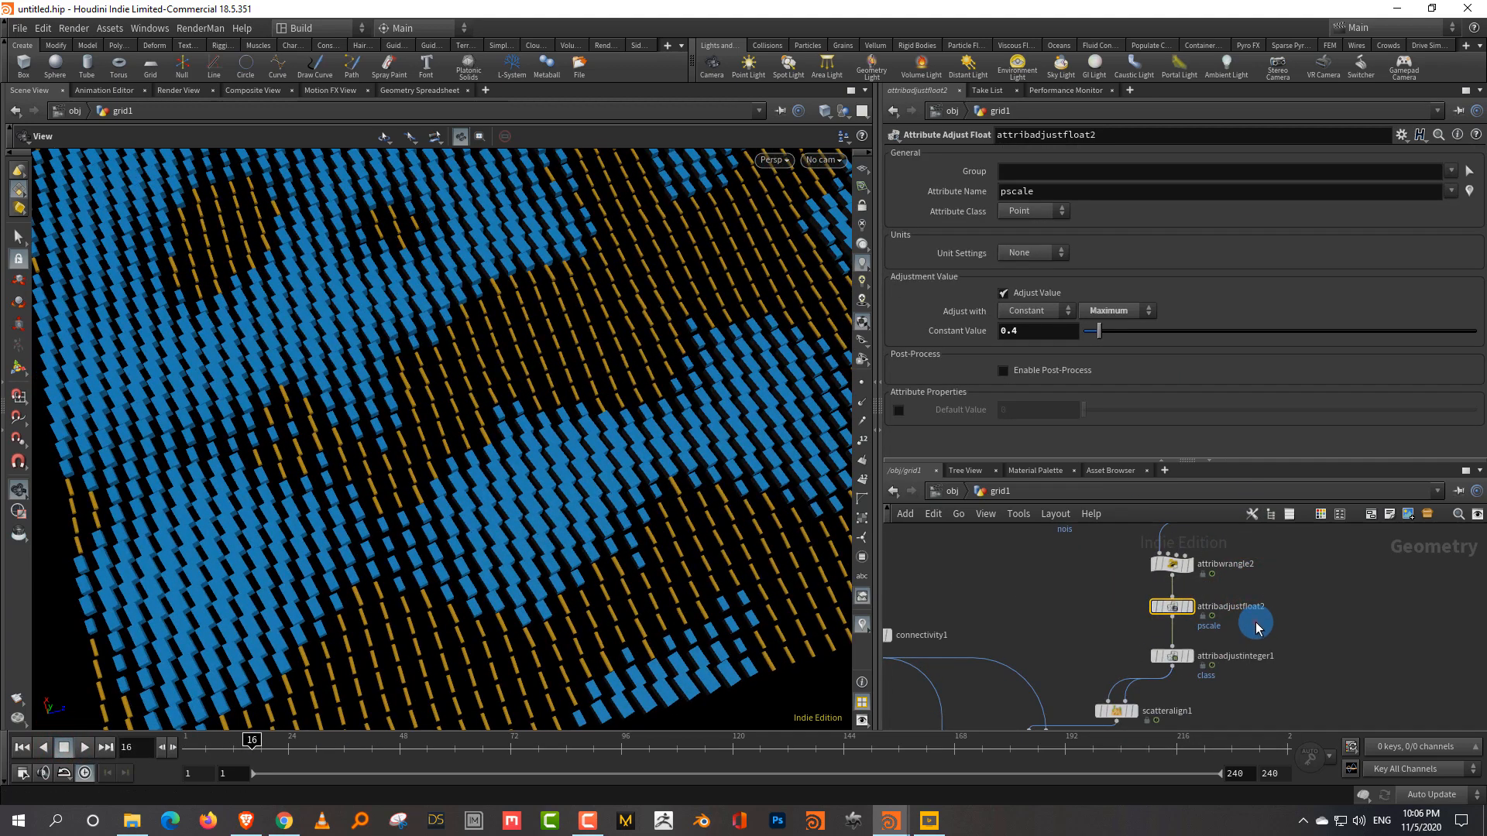
{"action": "left_click_drag", "start_coordinate": [1255, 624], "coordinate": [1169, 682]}
{"action": "left_click_drag", "start_coordinate": [1235, 584], "coordinate": [1145, 534]}
{"action": "left_click", "coordinate": [1015, 266]}
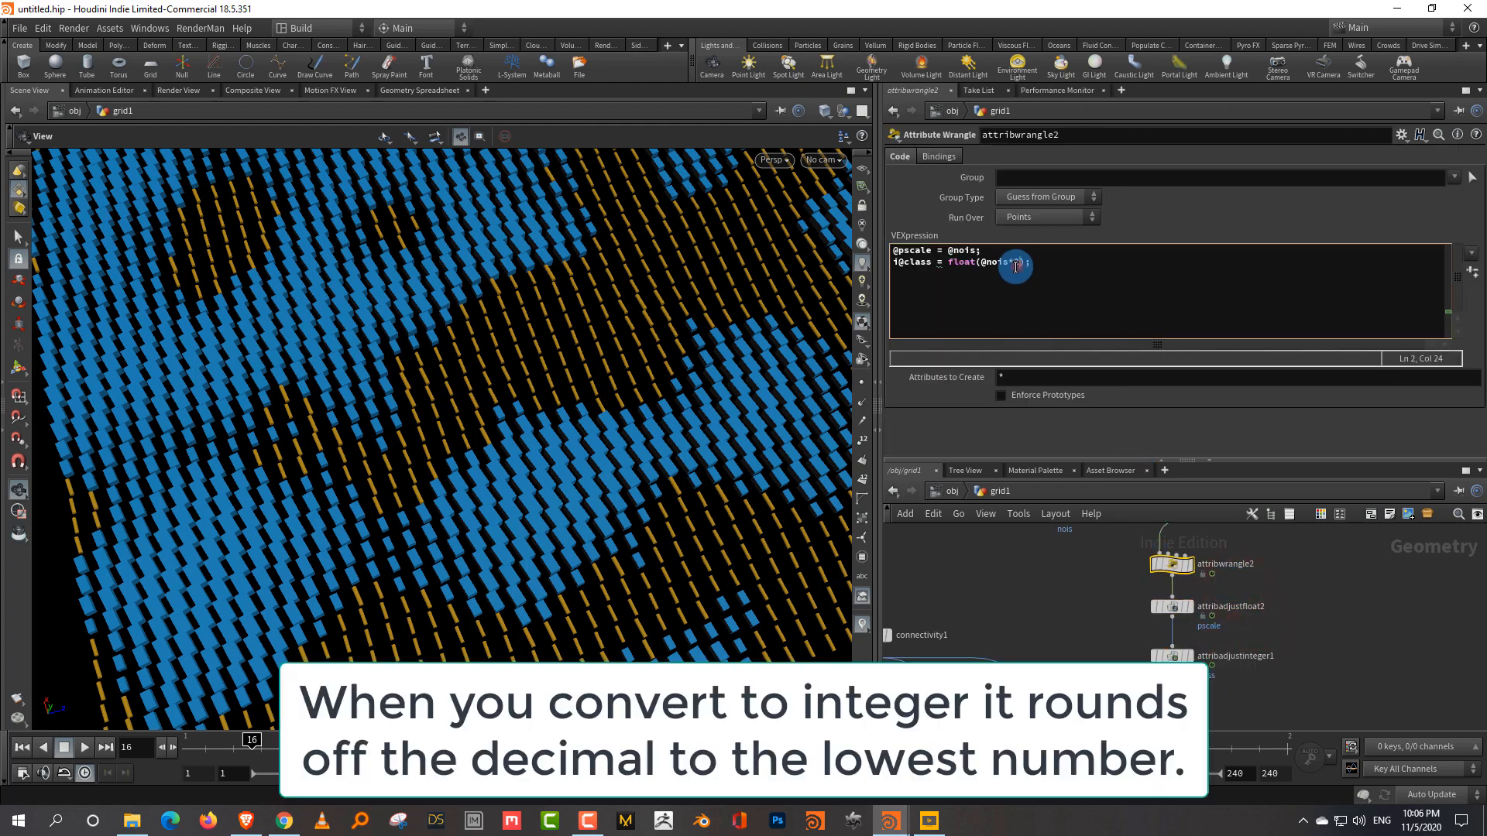
{"action": "left_click", "coordinate": [1387, 630]}
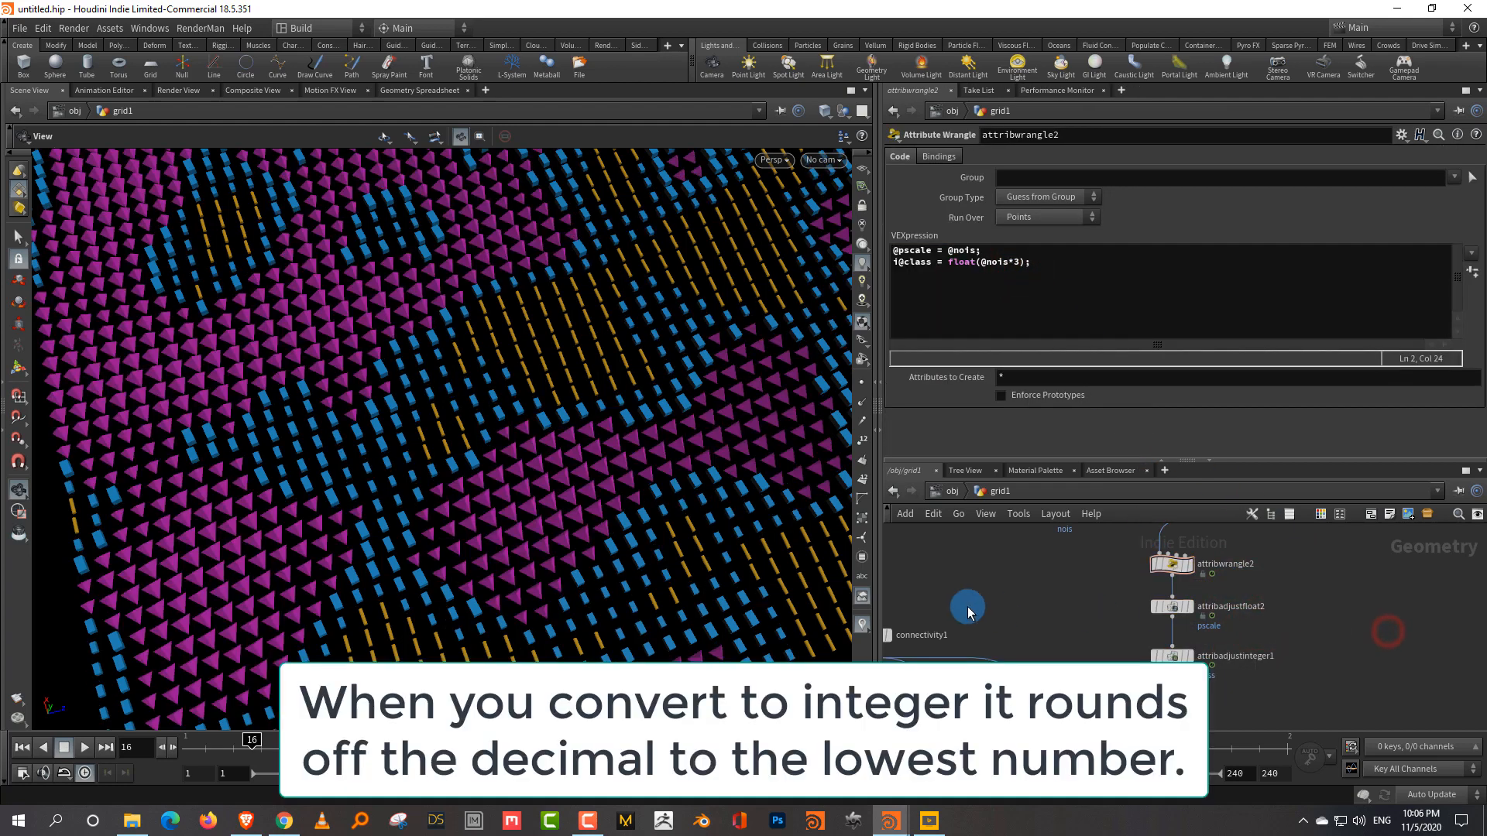
Play the animation to inspect the three shapes and set scatteralign1's Offset Angle to 171.
{"action": "left_click_drag", "start_coordinate": [675, 598], "coordinate": [663, 629]}
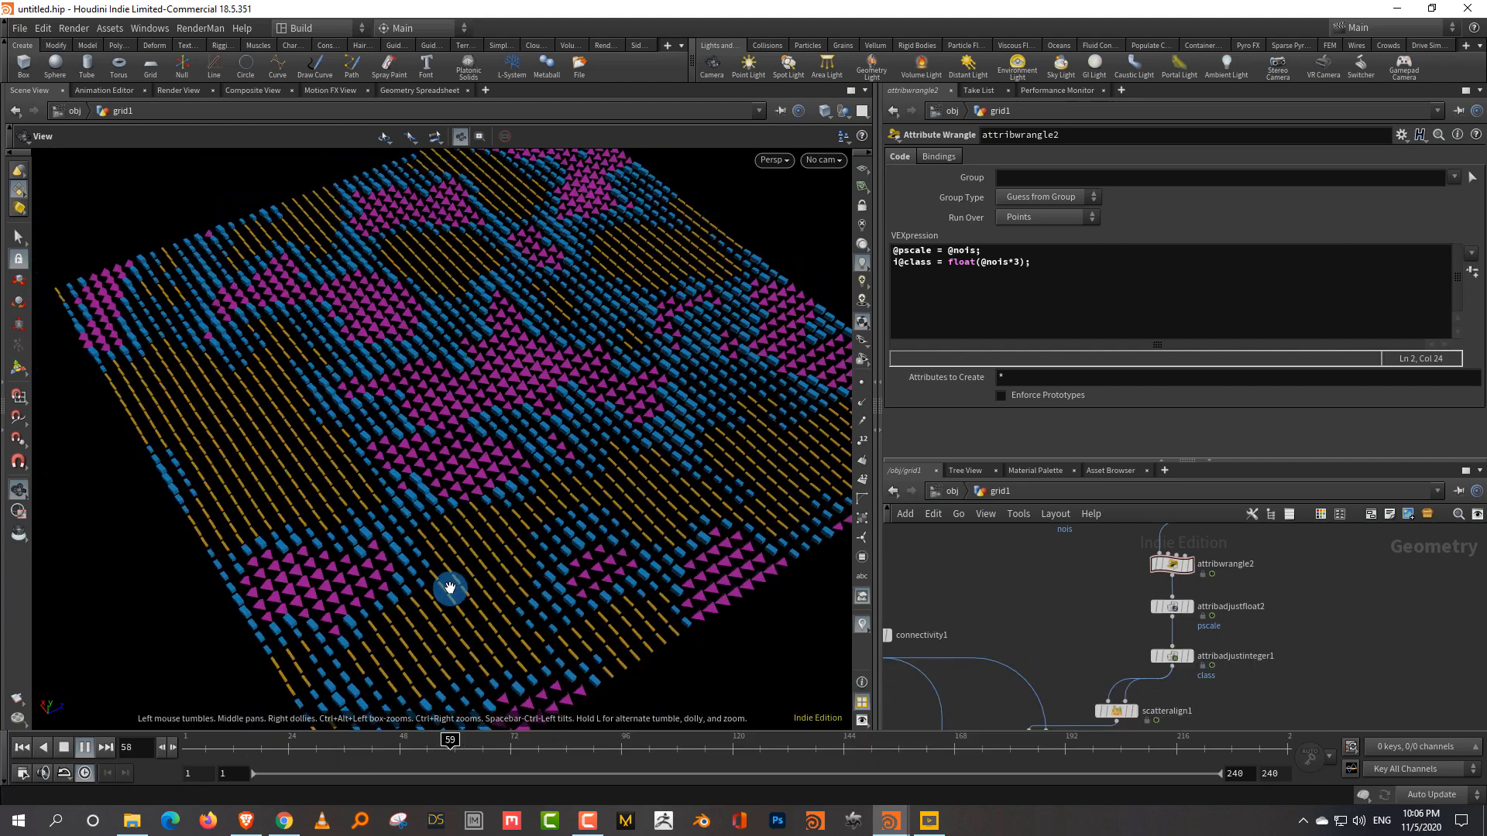
{"action": "left_click_drag", "start_coordinate": [448, 591], "coordinate": [591, 454]}
{"action": "right_click_drag", "start_coordinate": [591, 455], "coordinate": [465, 544]}
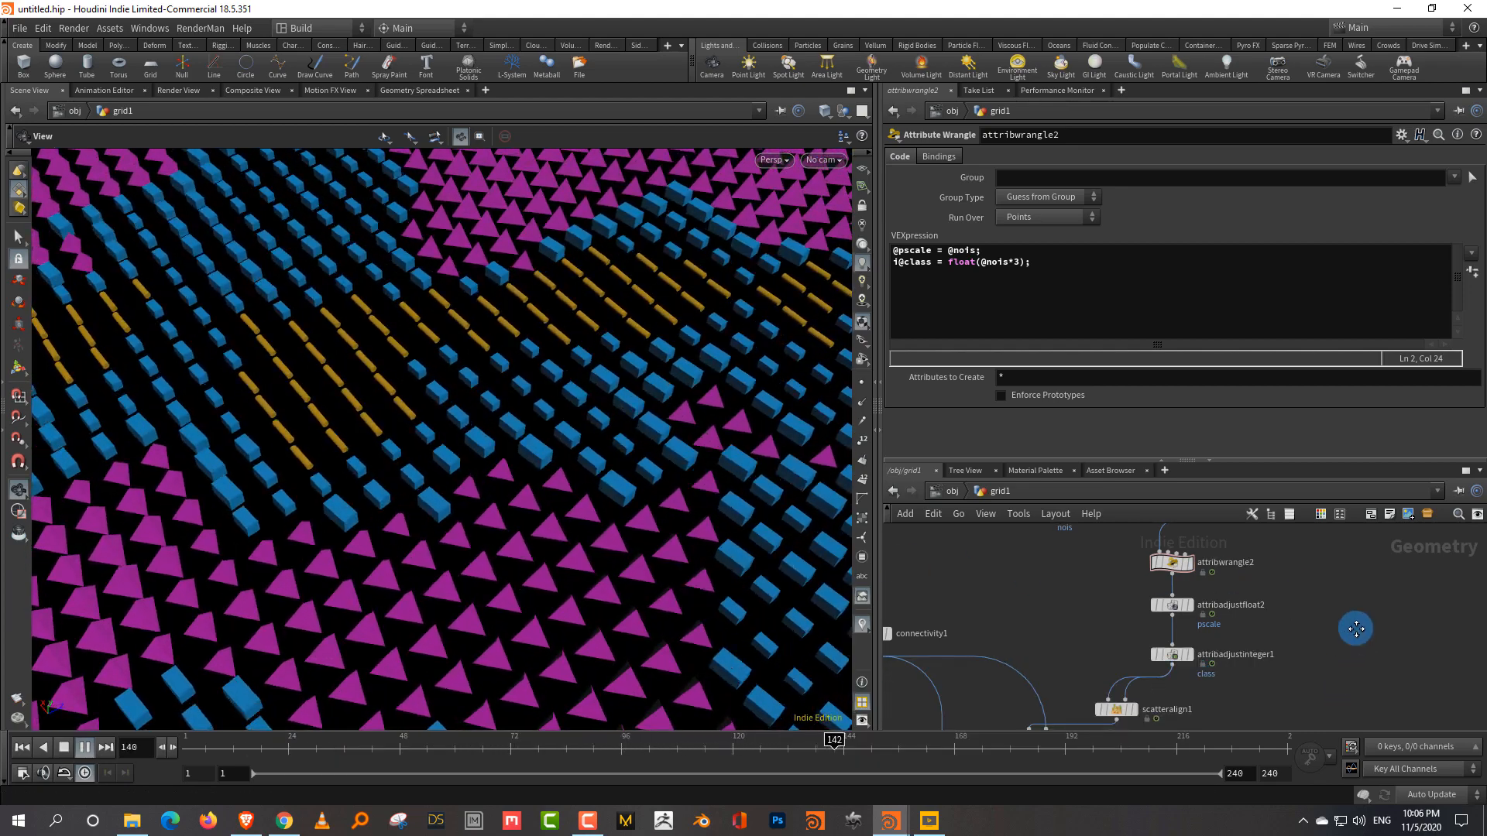
{"action": "middle_click_drag", "start_coordinate": [1357, 629], "coordinate": [1401, 457]}
{"action": "middle_click_drag", "start_coordinate": [1245, 640], "coordinate": [1264, 717]}
{"action": "left_click_drag", "start_coordinate": [1103, 645], "coordinate": [1135, 703]}
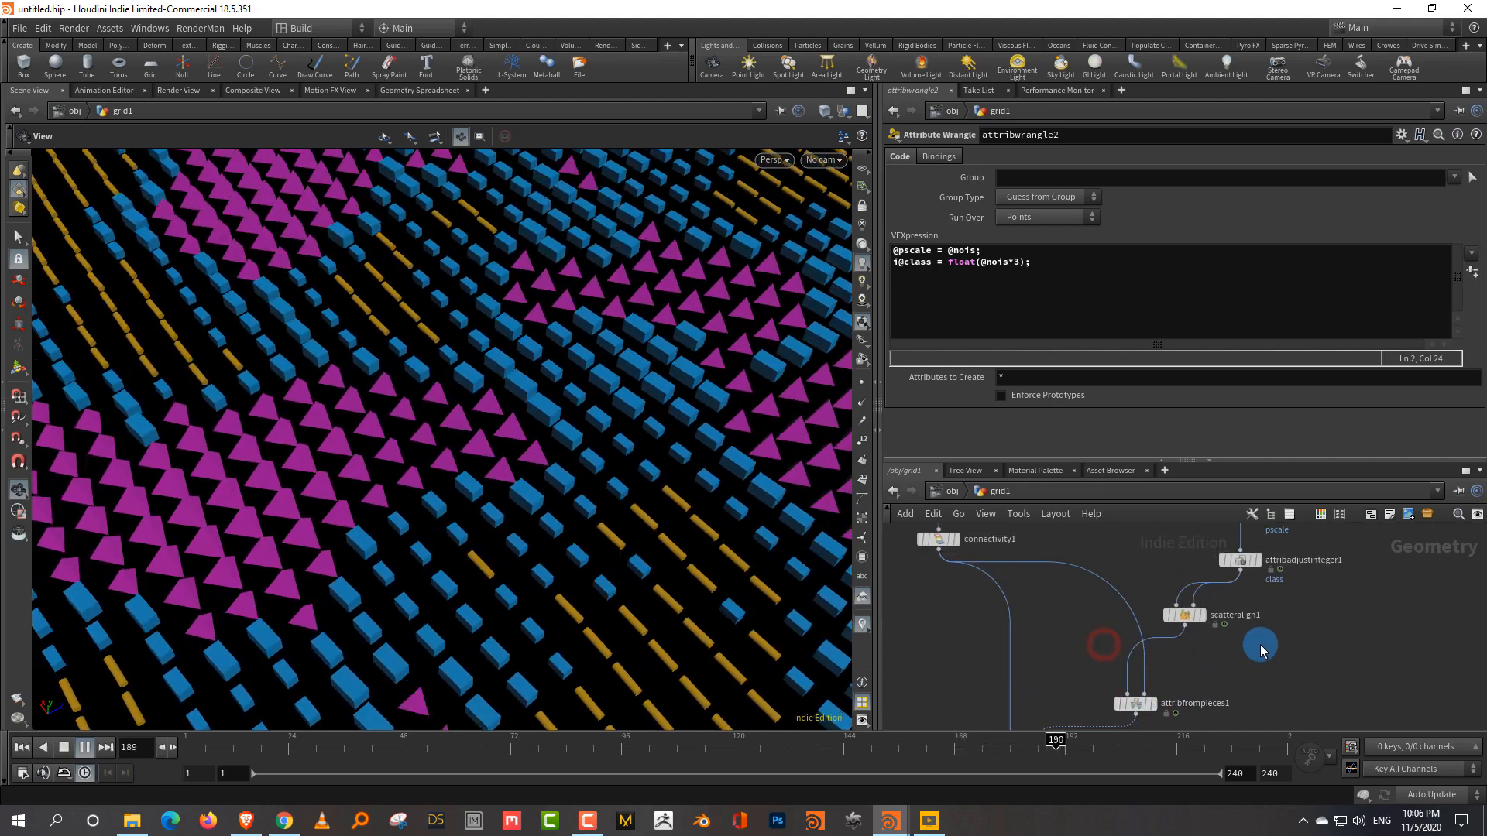
{"action": "left_click", "coordinate": [1185, 615]}
{"action": "left_click_drag", "start_coordinate": [1152, 491], "coordinate": [1191, 486]}
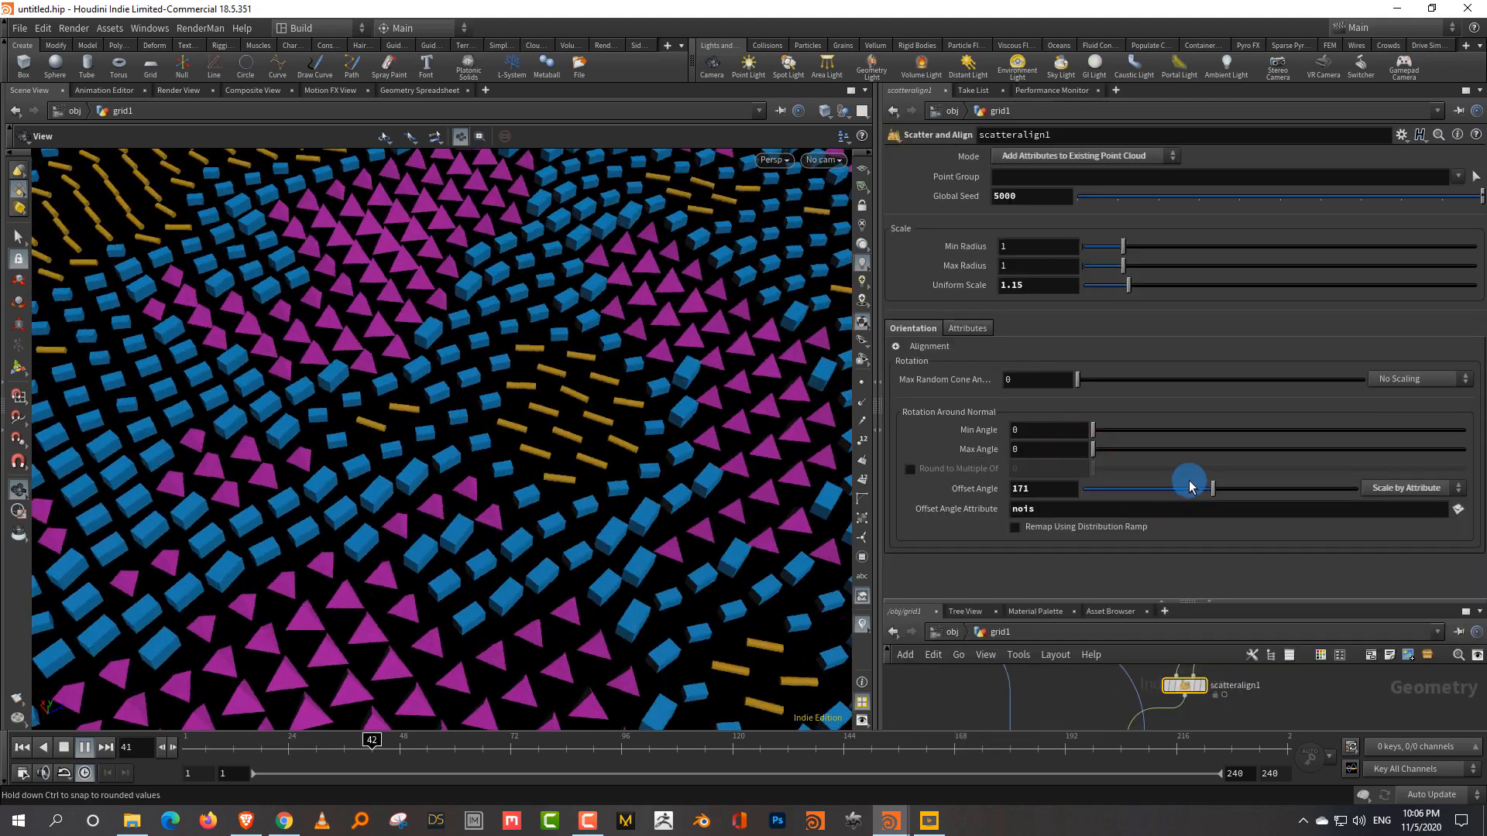
Set scatteralign1's Max Angle around the normal to 27.8, check the whole grid and stop the playback.
{"action": "right_click_drag", "start_coordinate": [624, 495], "coordinate": [645, 542]}
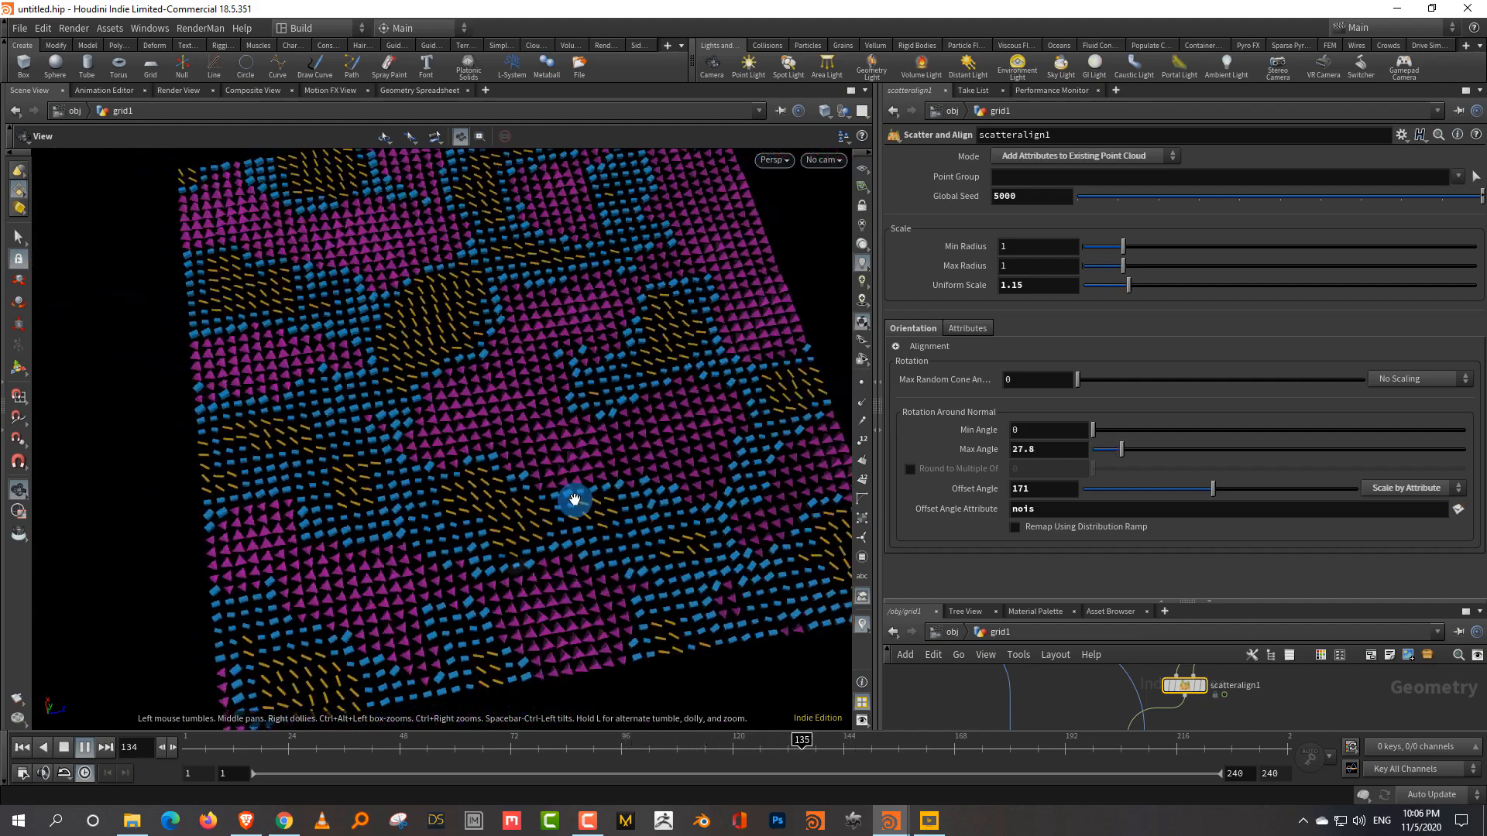
{"action": "left_click_drag", "start_coordinate": [574, 501], "coordinate": [661, 464]}
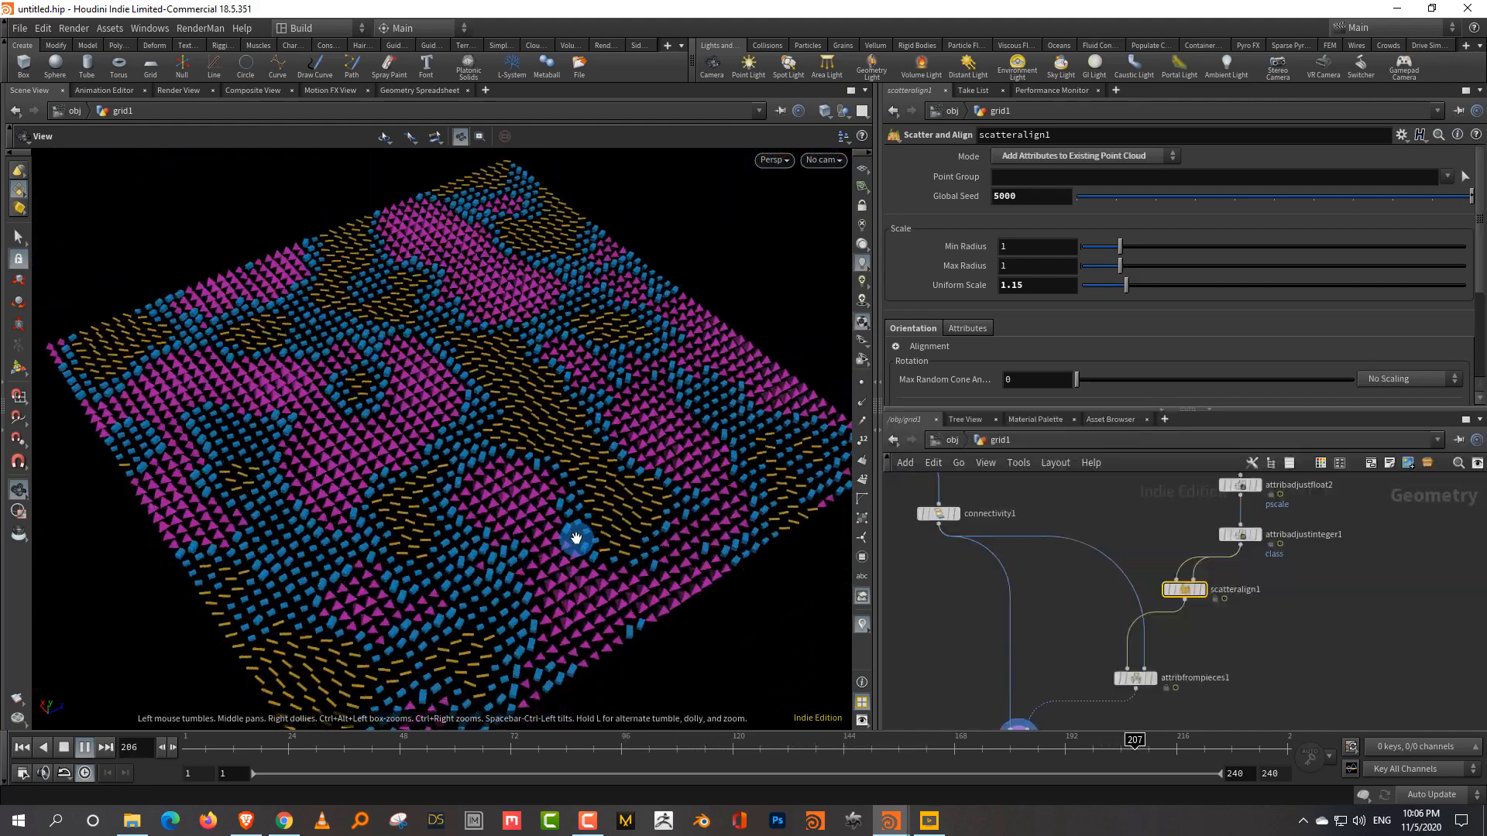
{"action": "left_click", "coordinate": [85, 748]}
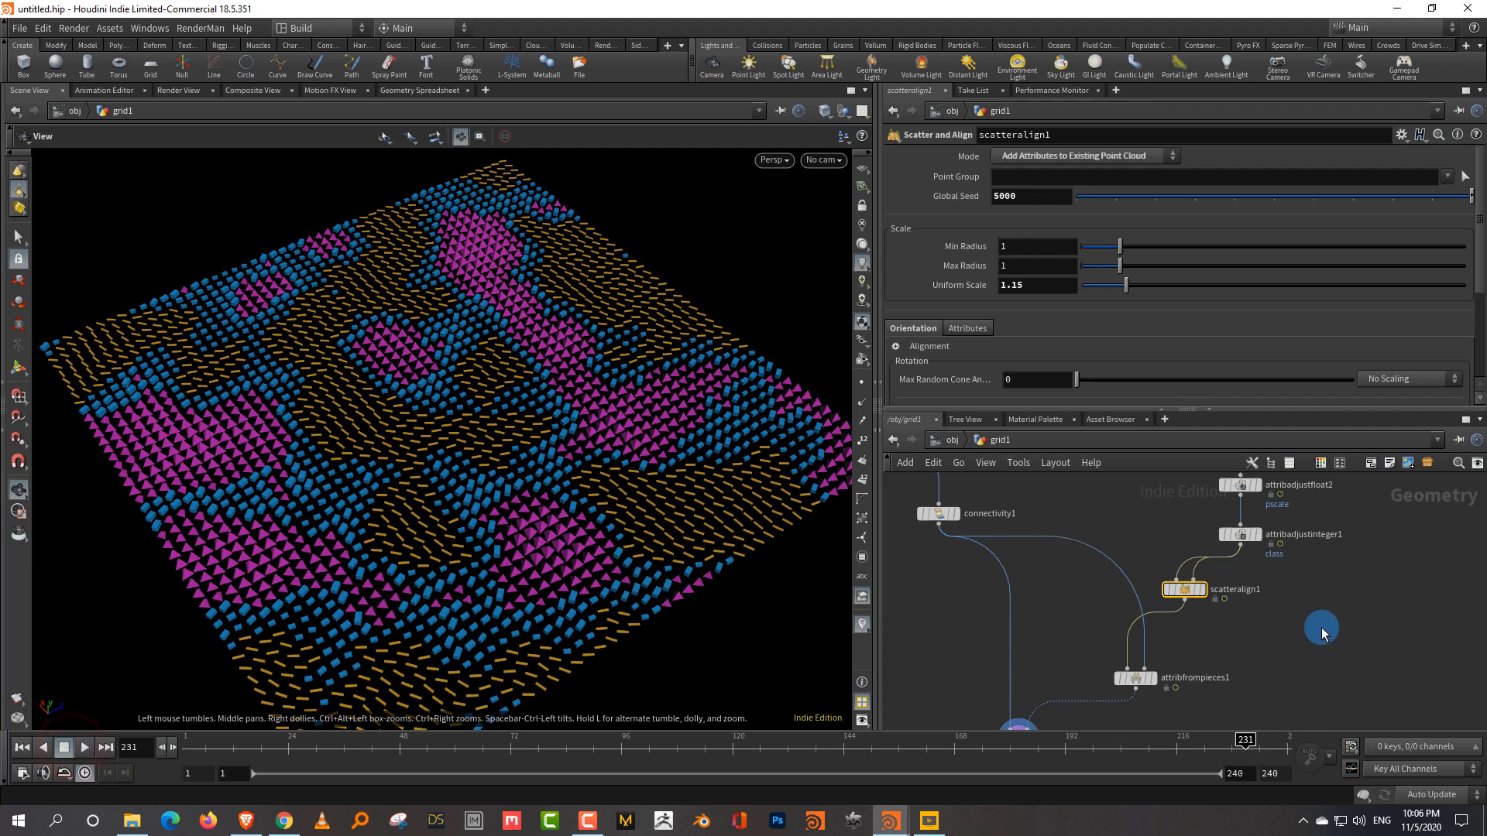
Move the scatteralign1 node closer beneath attribadjustinteger1 and give the network area more room.
{"action": "middle_click_drag", "start_coordinate": [1322, 633], "coordinate": [1288, 676]}
{"action": "left_click_drag", "start_coordinate": [1145, 630], "coordinate": [1207, 644]}
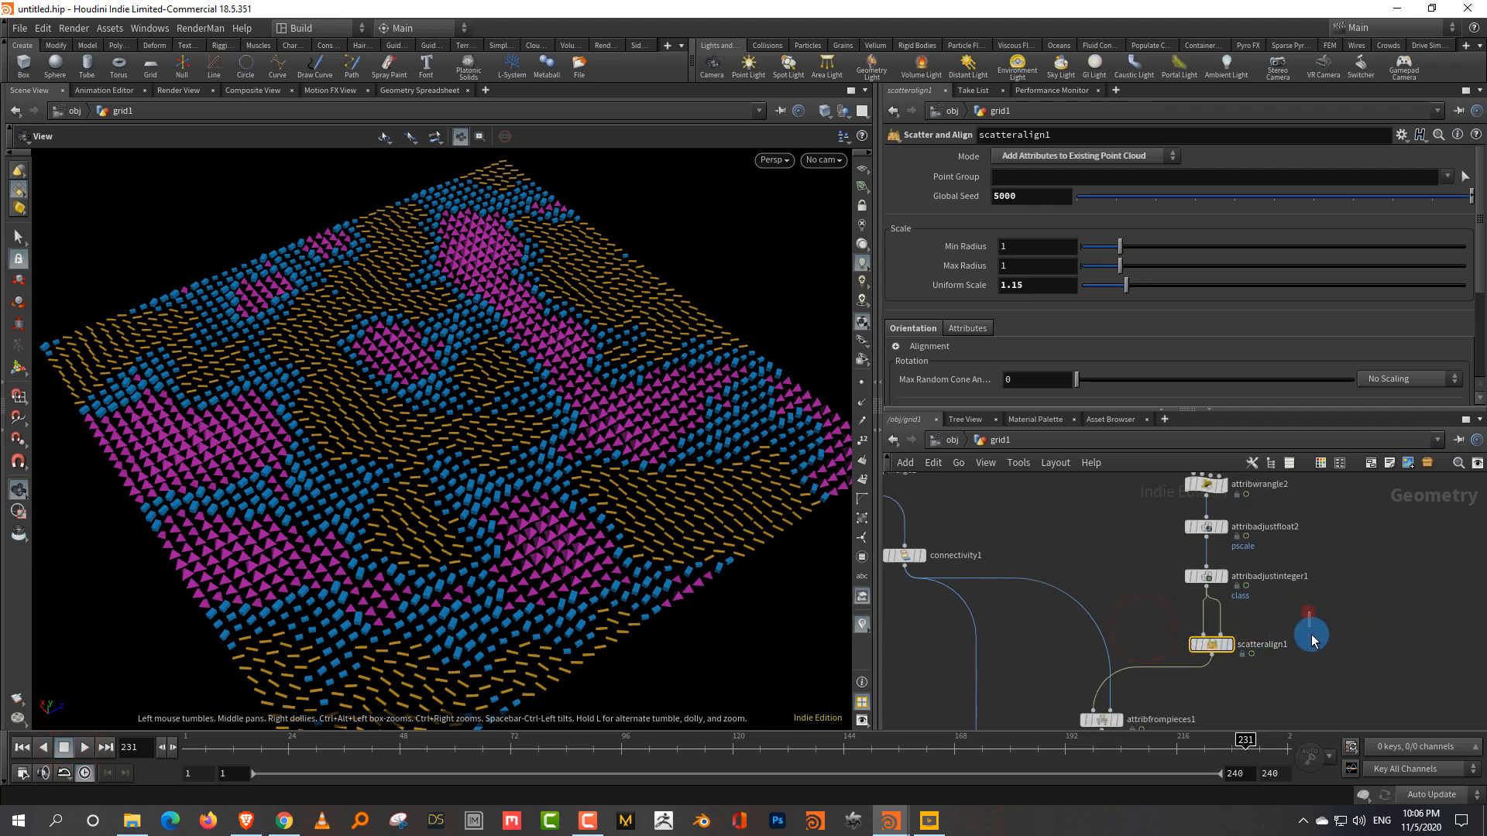
{"action": "left_click", "coordinate": [1312, 641]}
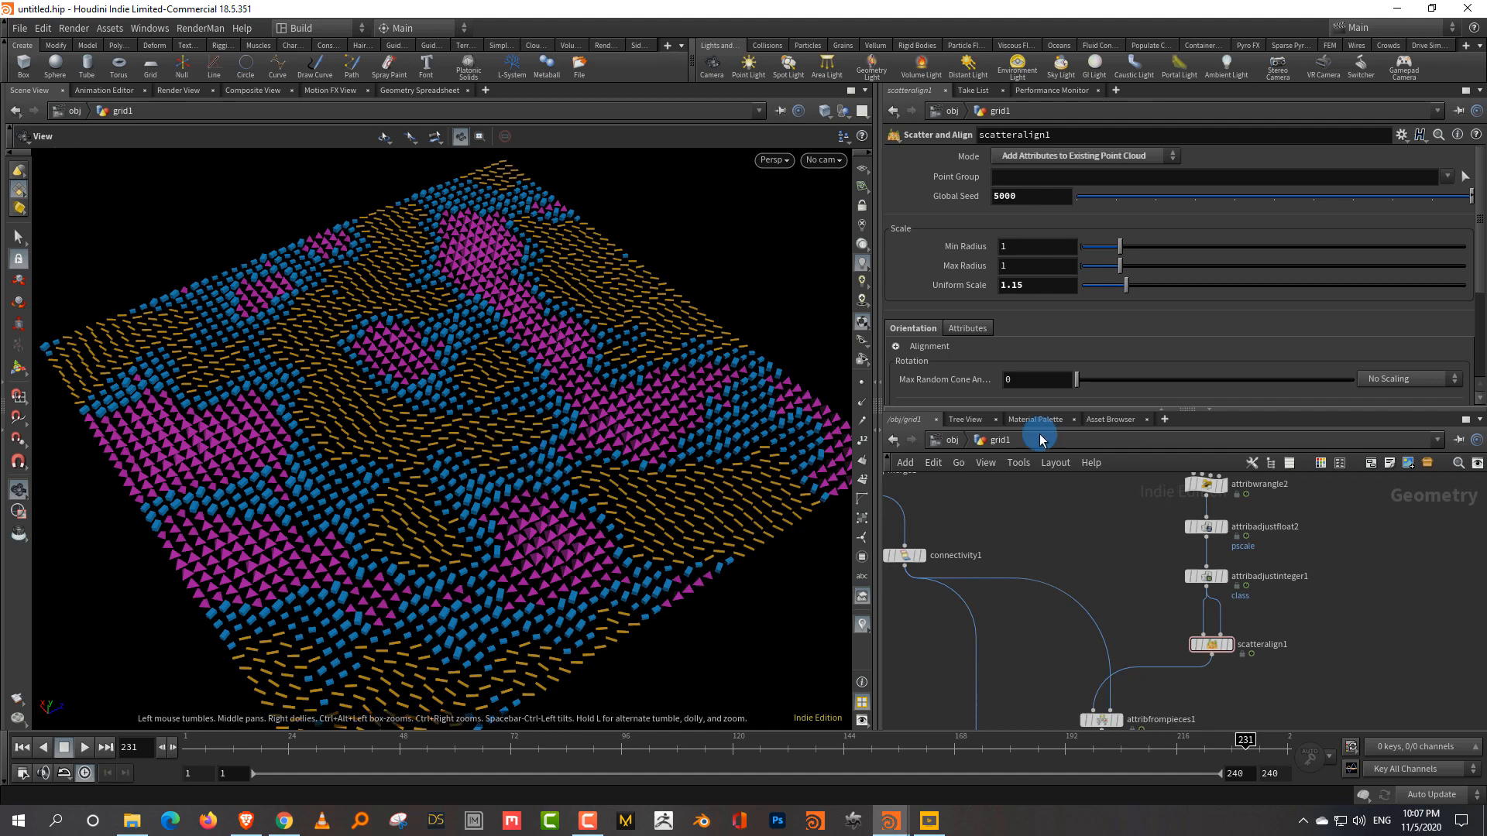
{"action": "left_click_drag", "start_coordinate": [1120, 419], "coordinate": [1119, 387]}
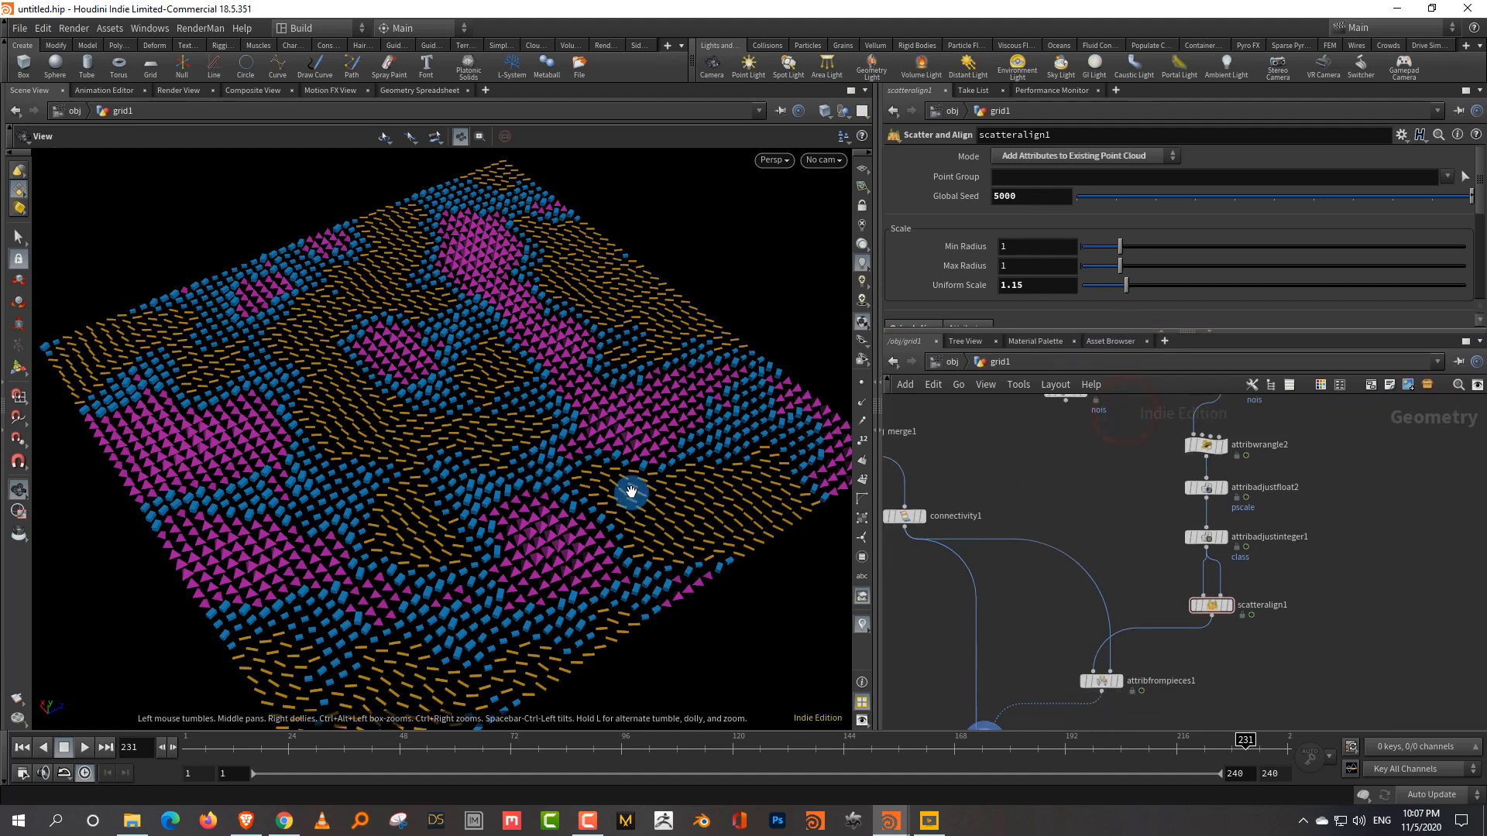
{"action": "left_click_drag", "start_coordinate": [631, 491], "coordinate": [565, 504]}
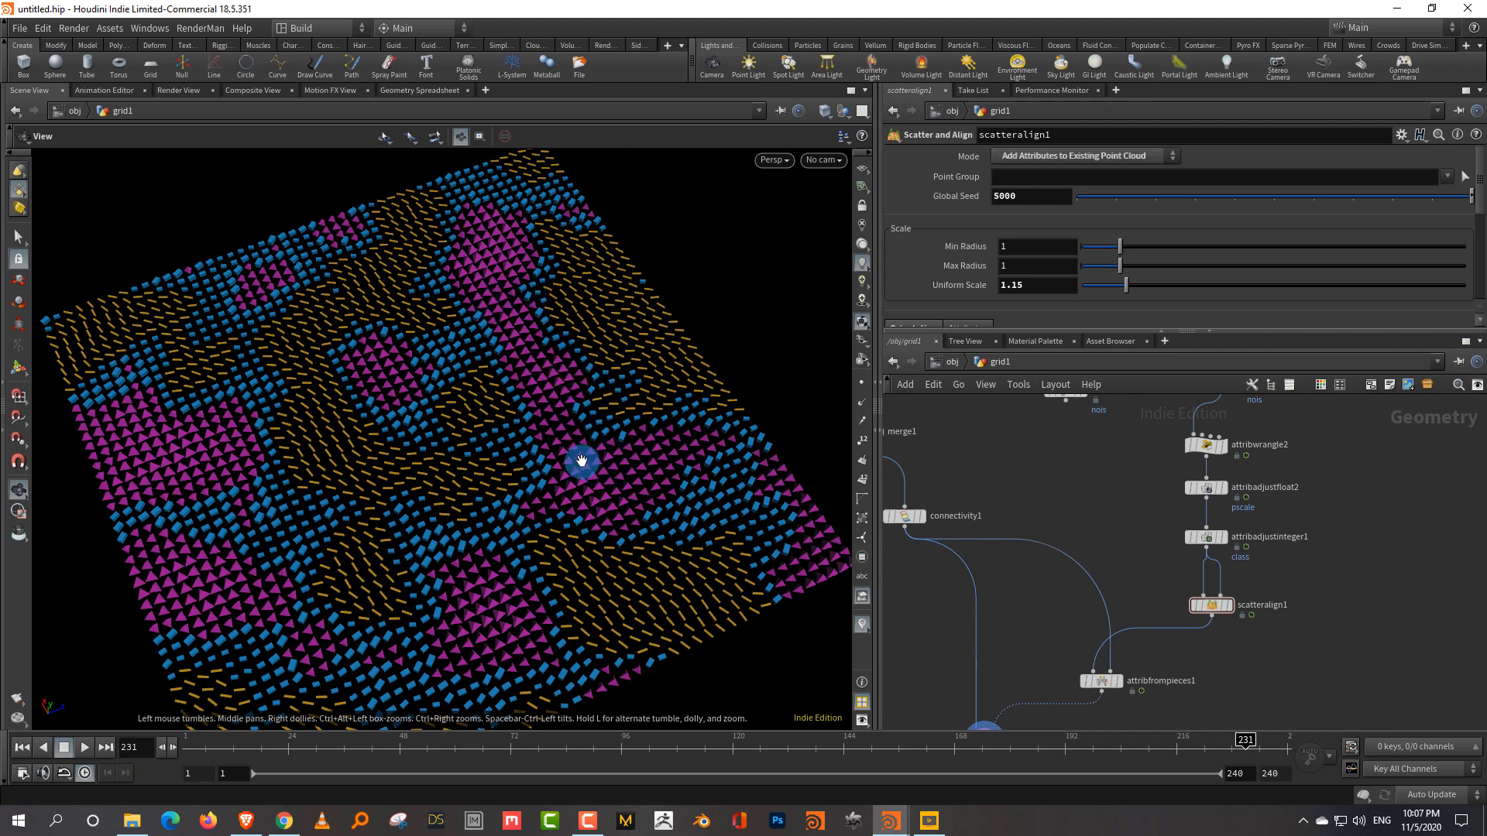
Review the node chain from merge1 and add1 down, and align scatteralign1 directly below attribadjustinteger1.
{"action": "mouse_move", "coordinate": [1190, 606]}
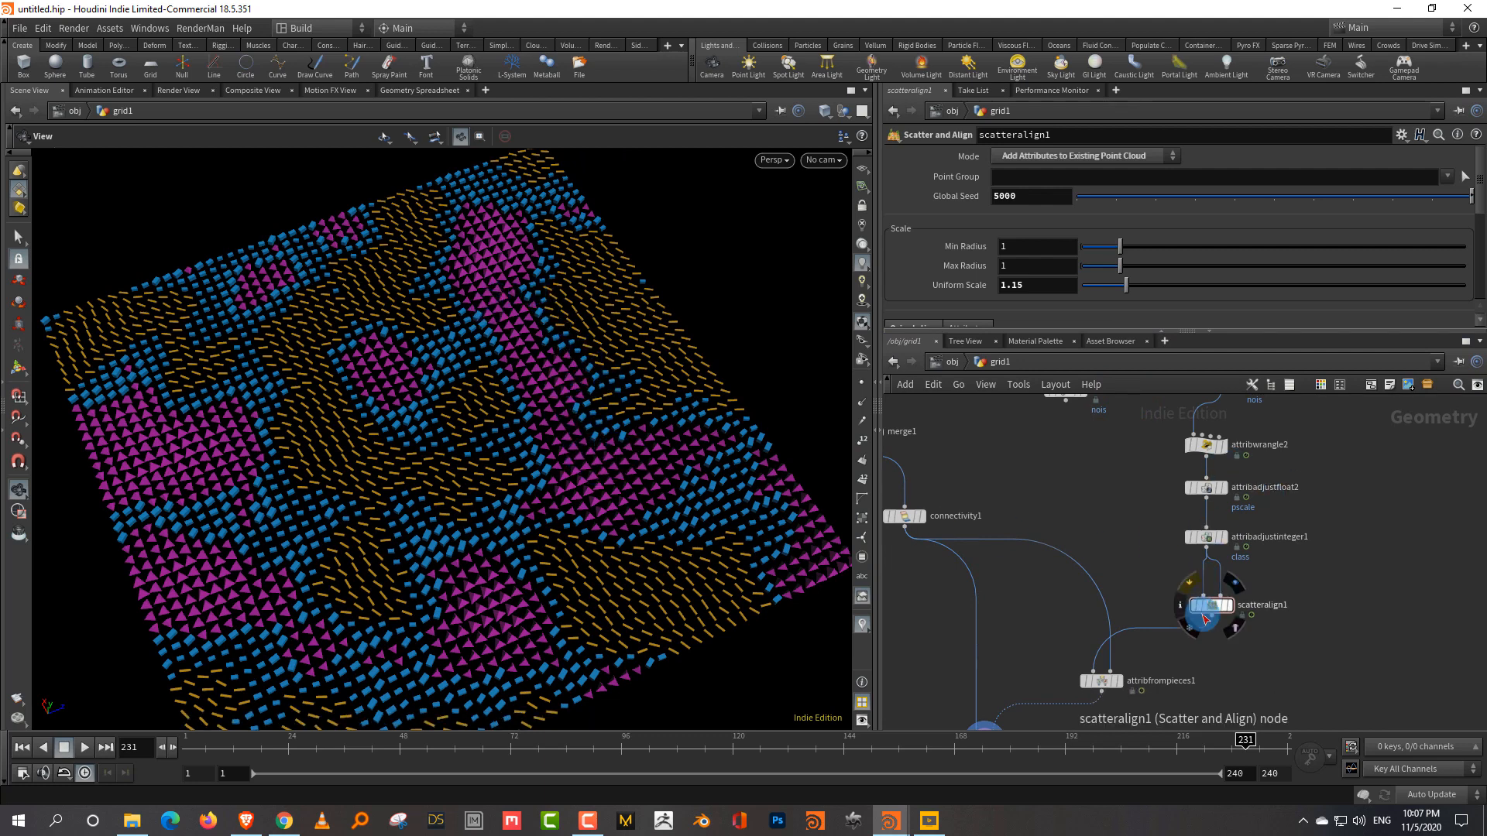
{"action": "middle_click_drag", "start_coordinate": [1089, 528], "coordinate": [1268, 598]}
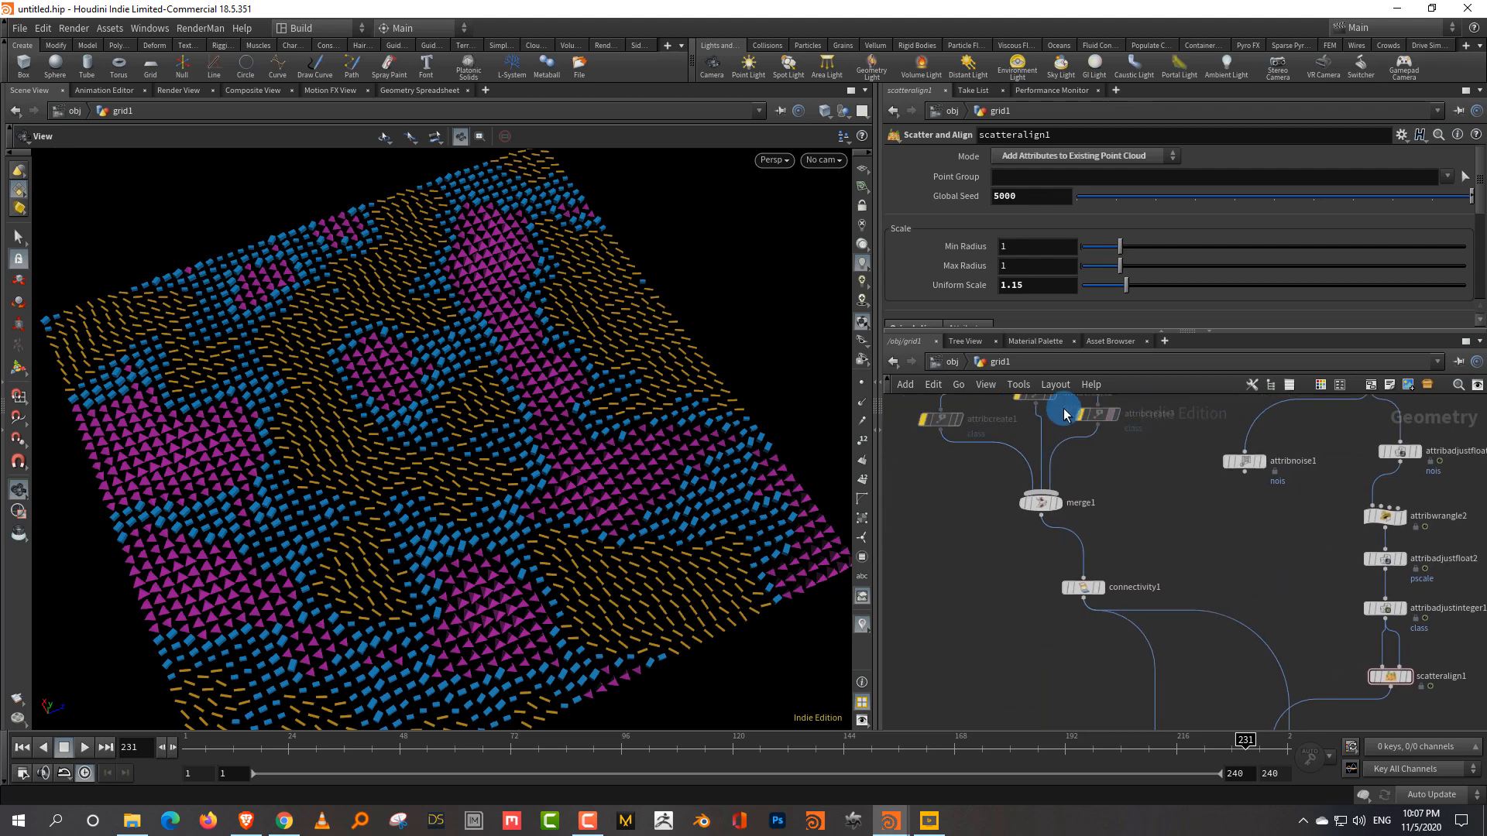
{"action": "middle_click_drag", "start_coordinate": [1189, 574], "coordinate": [1113, 524]}
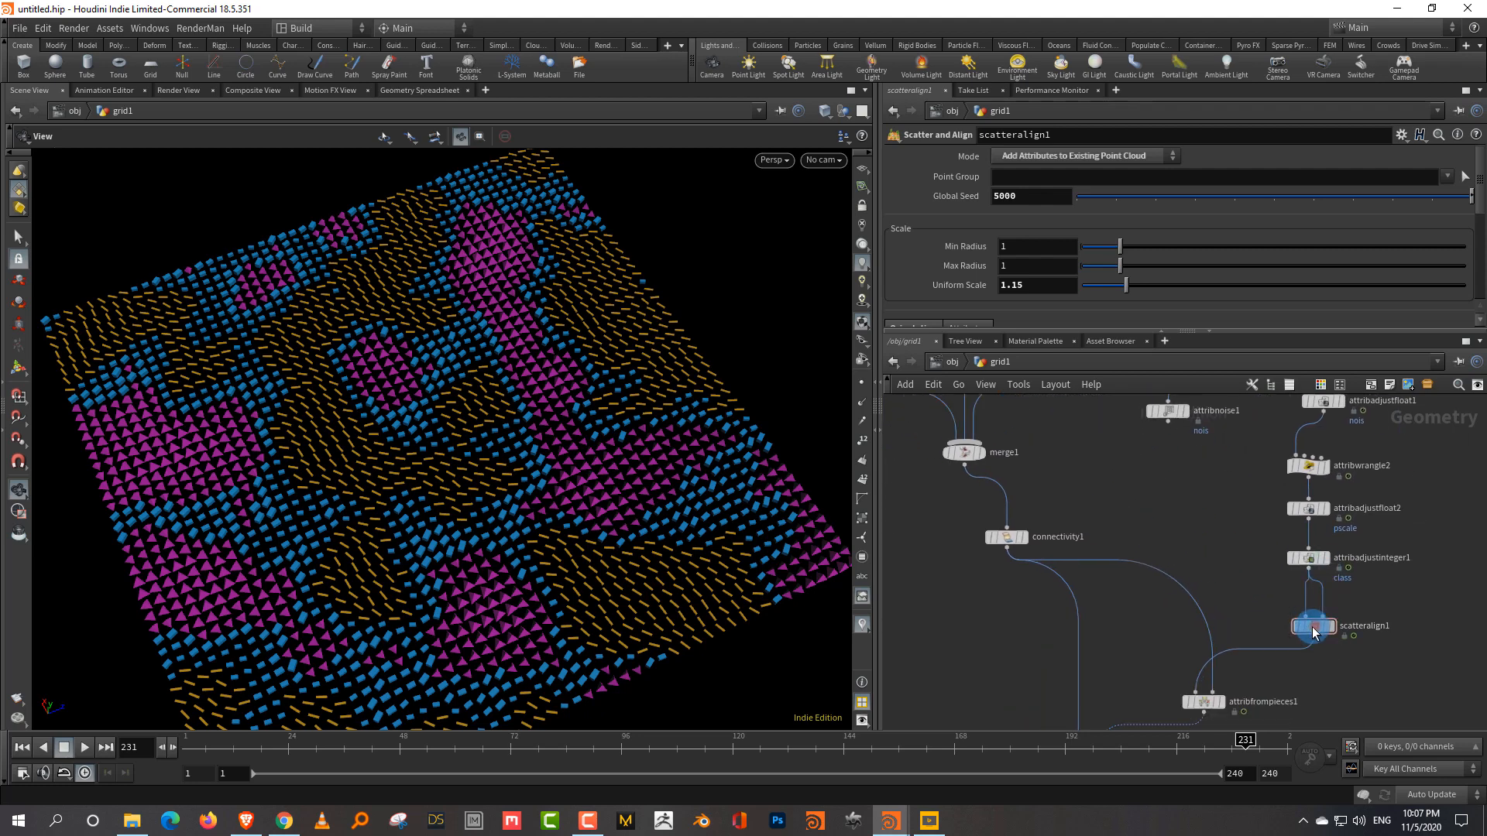
{"action": "left_click_drag", "start_coordinate": [1315, 625], "coordinate": [1299, 628]}
{"action": "left_click", "coordinate": [1367, 608]}
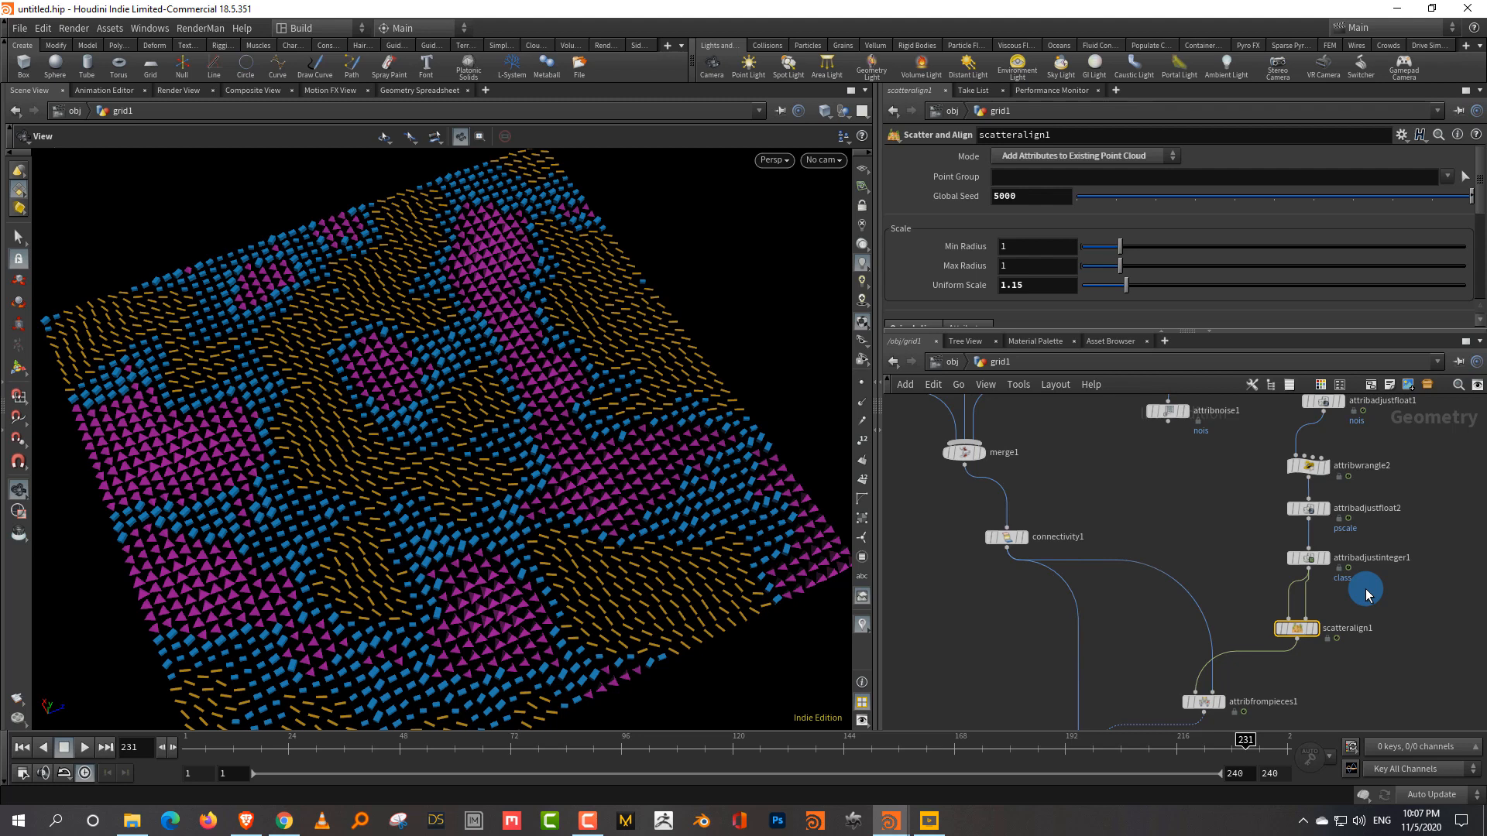
{"action": "left_click_drag", "start_coordinate": [472, 542], "coordinate": [654, 620]}
{"action": "middle_click_drag", "start_coordinate": [1364, 538], "coordinate": [1311, 618]}
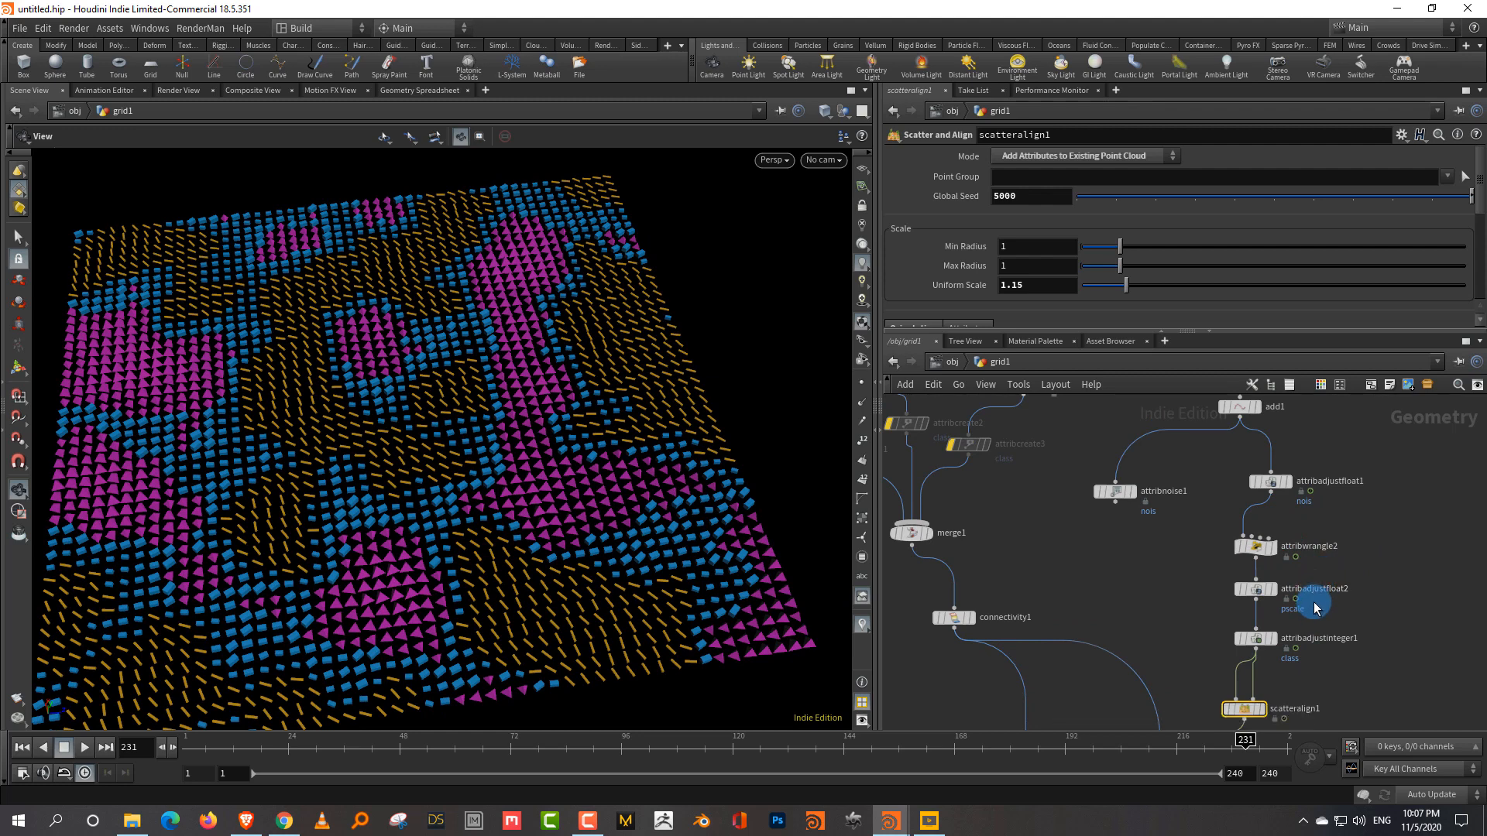
{"action": "middle_click_drag", "start_coordinate": [1307, 608], "coordinate": [1304, 571]}
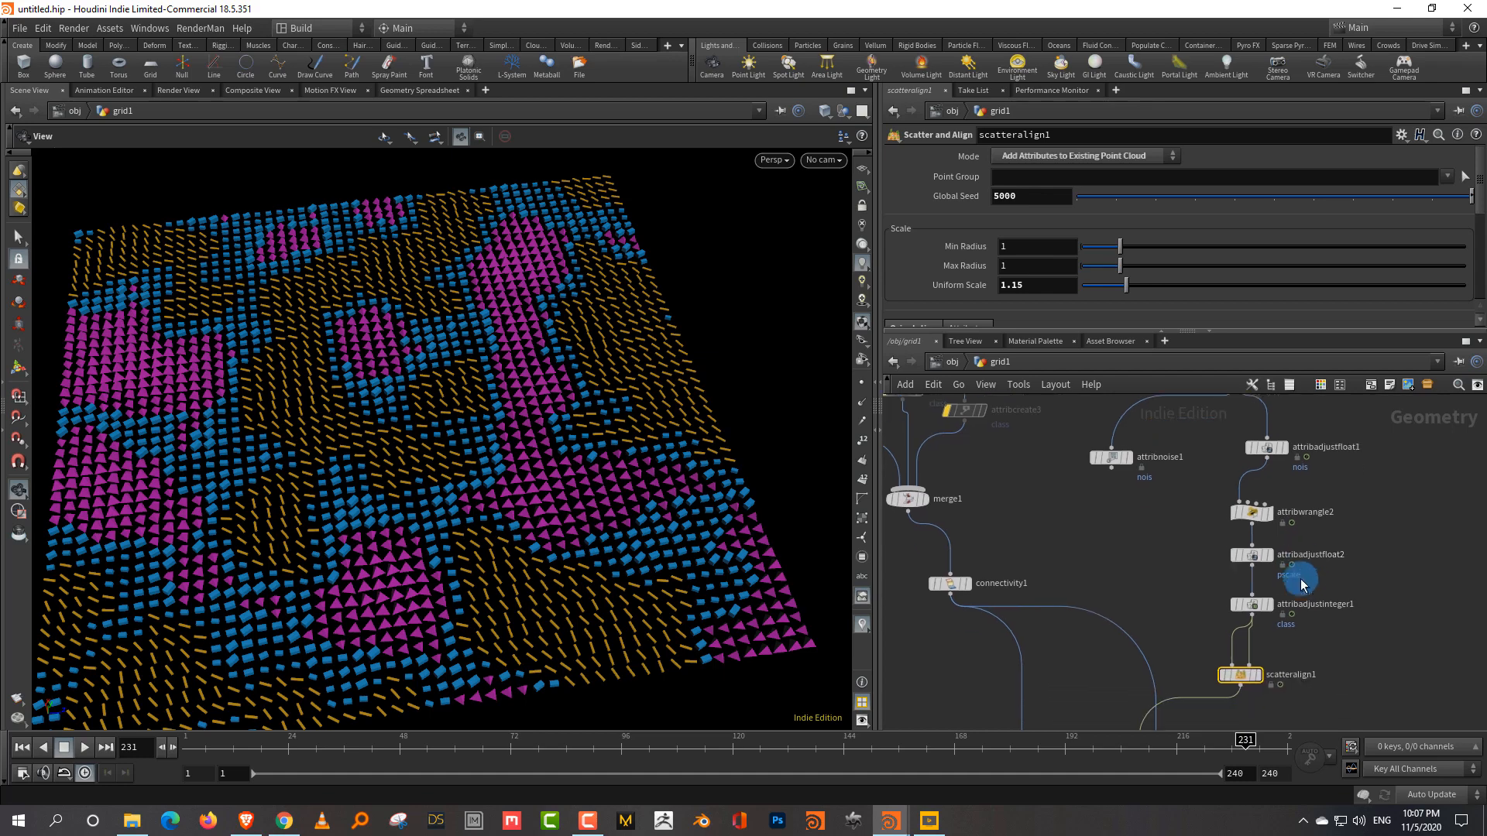
{"action": "scroll", "coordinate": [1308, 571], "scroll_direction": "up", "scroll_amount": 2}
{"action": "left_click_drag", "start_coordinate": [1236, 699], "coordinate": [1250, 693]}
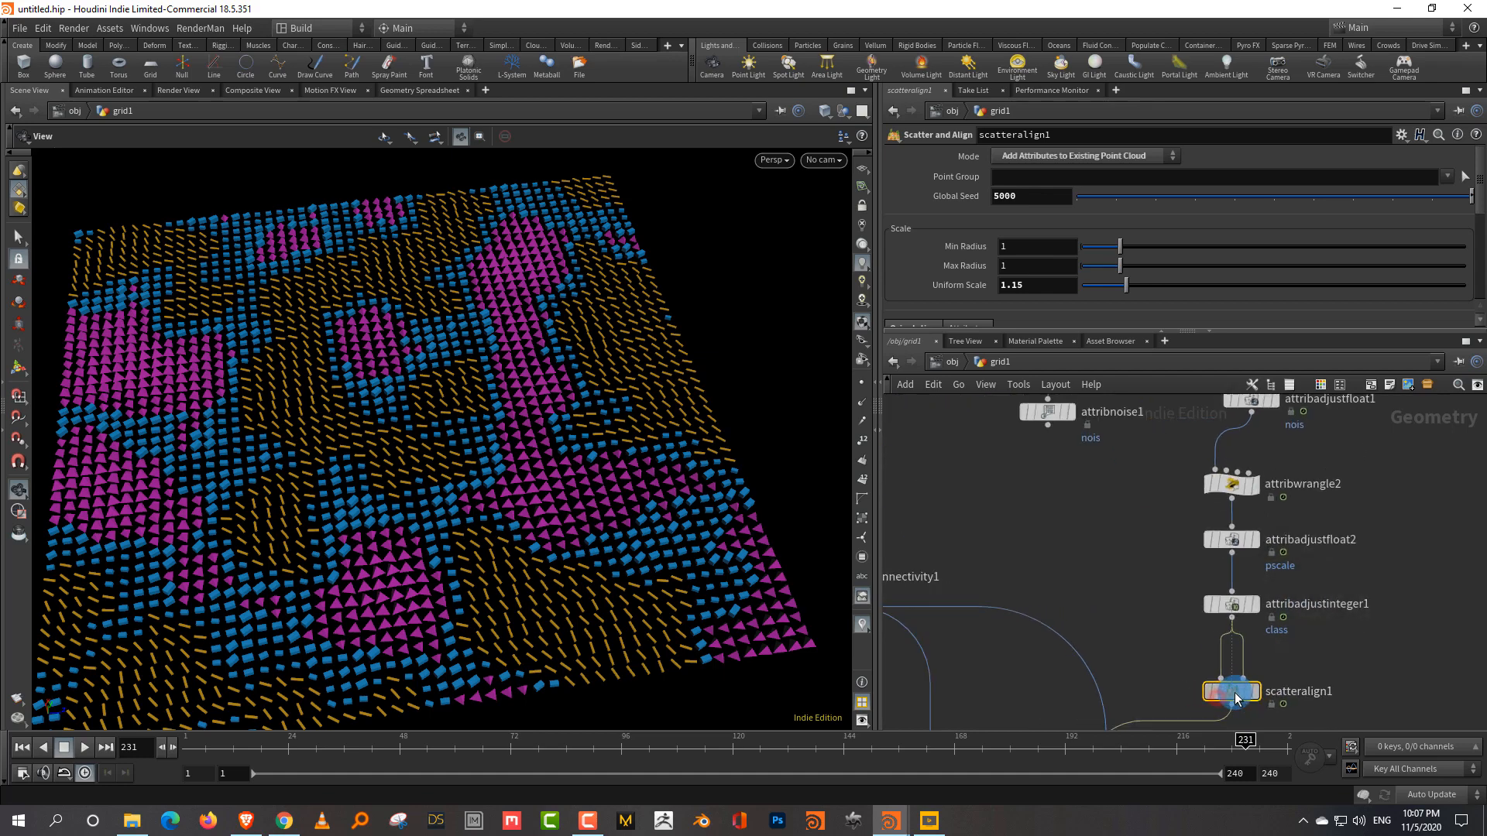
{"action": "left_click", "coordinate": [1284, 657]}
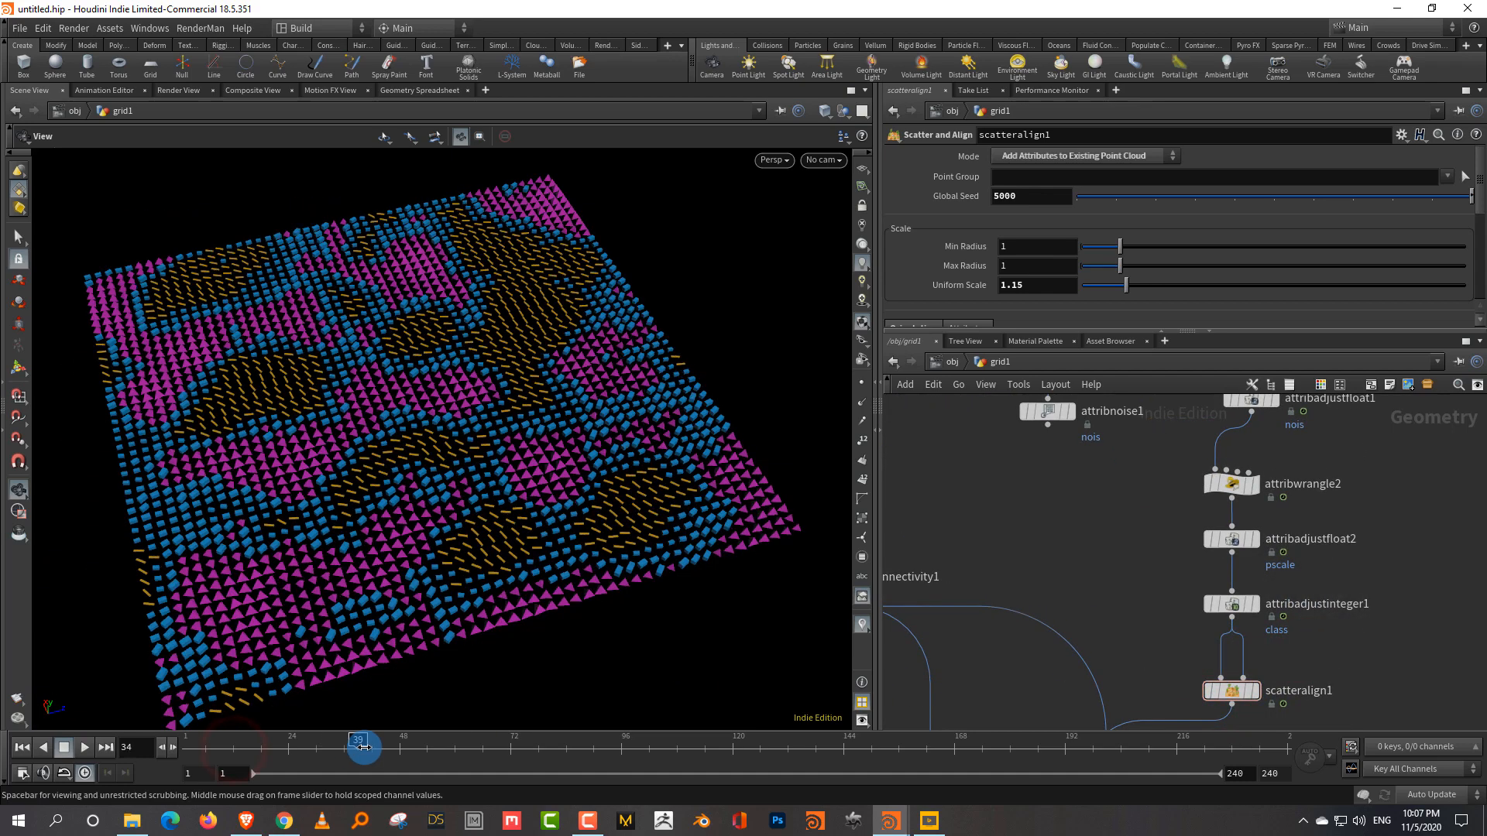
Return the timeline to frame 1 and add an Attribute Remap node beside attribadjustinteger1.
{"action": "left_click_drag", "start_coordinate": [365, 746], "coordinate": [185, 749]}
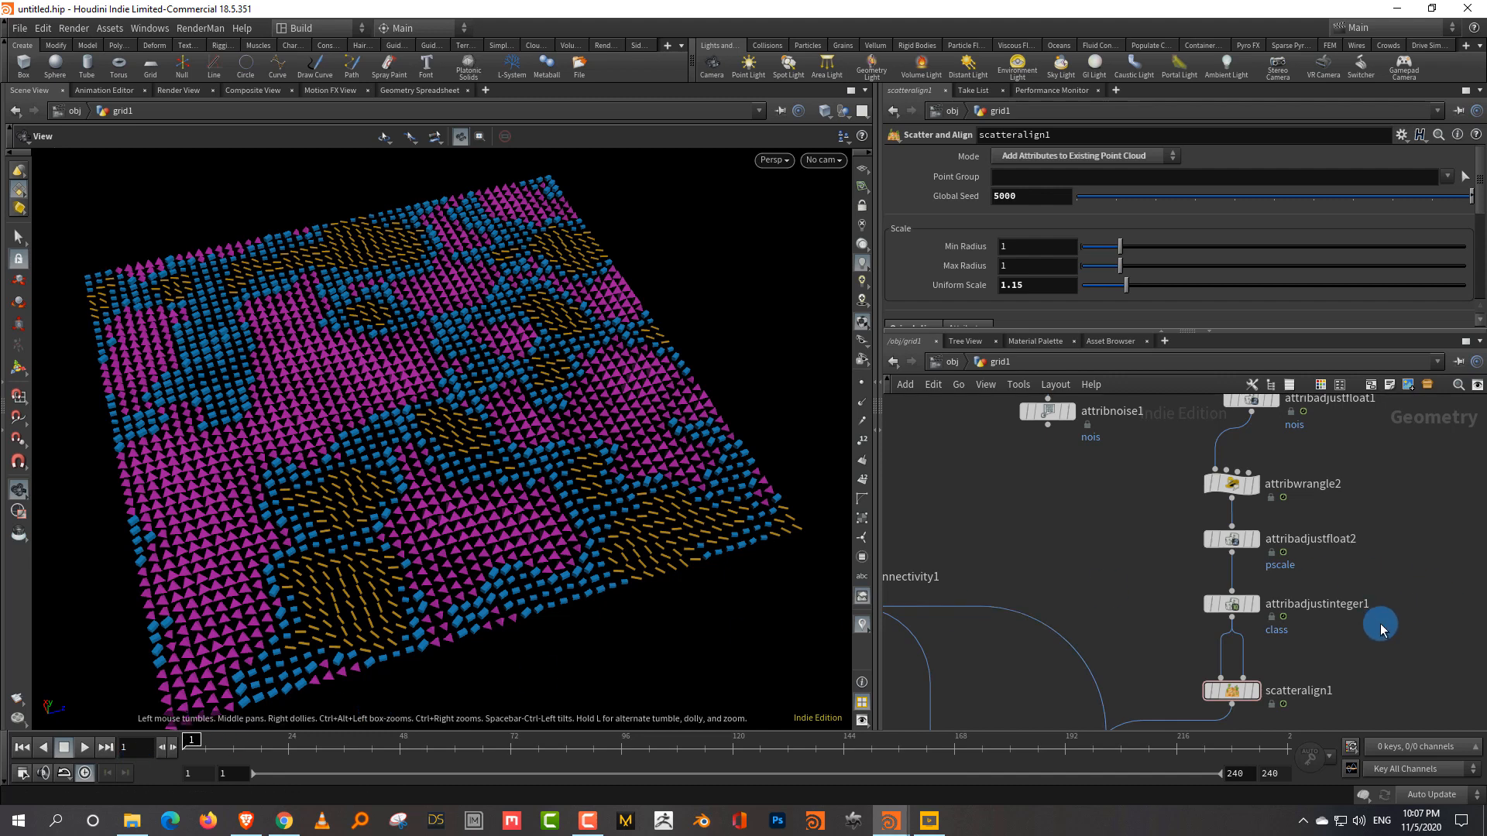
{"action": "middle_click_drag", "start_coordinate": [1364, 667], "coordinate": [1357, 635]}
{"action": "key", "text": "Tab"}
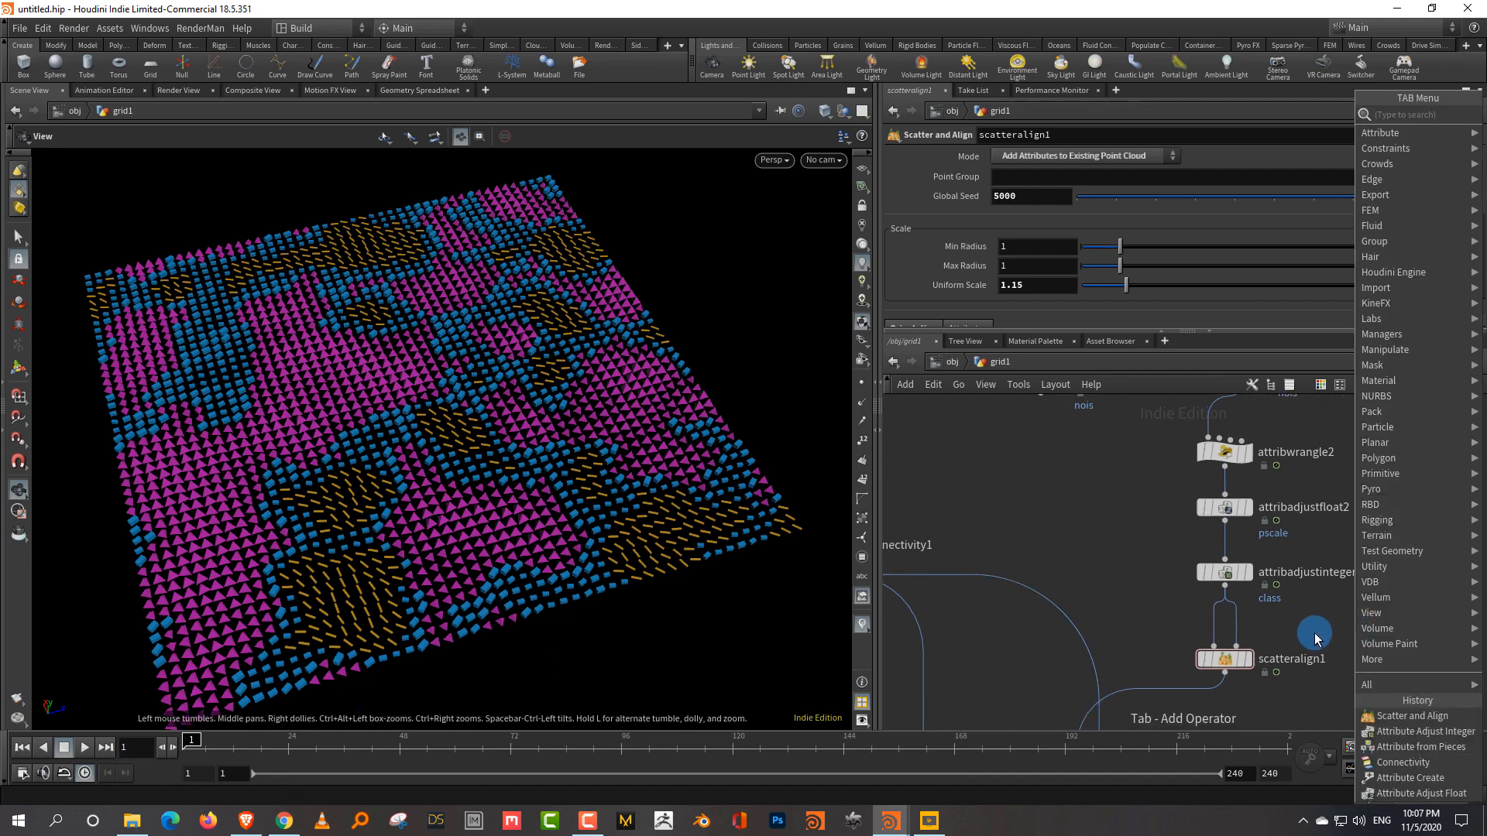
{"action": "type", "text": "rema"}
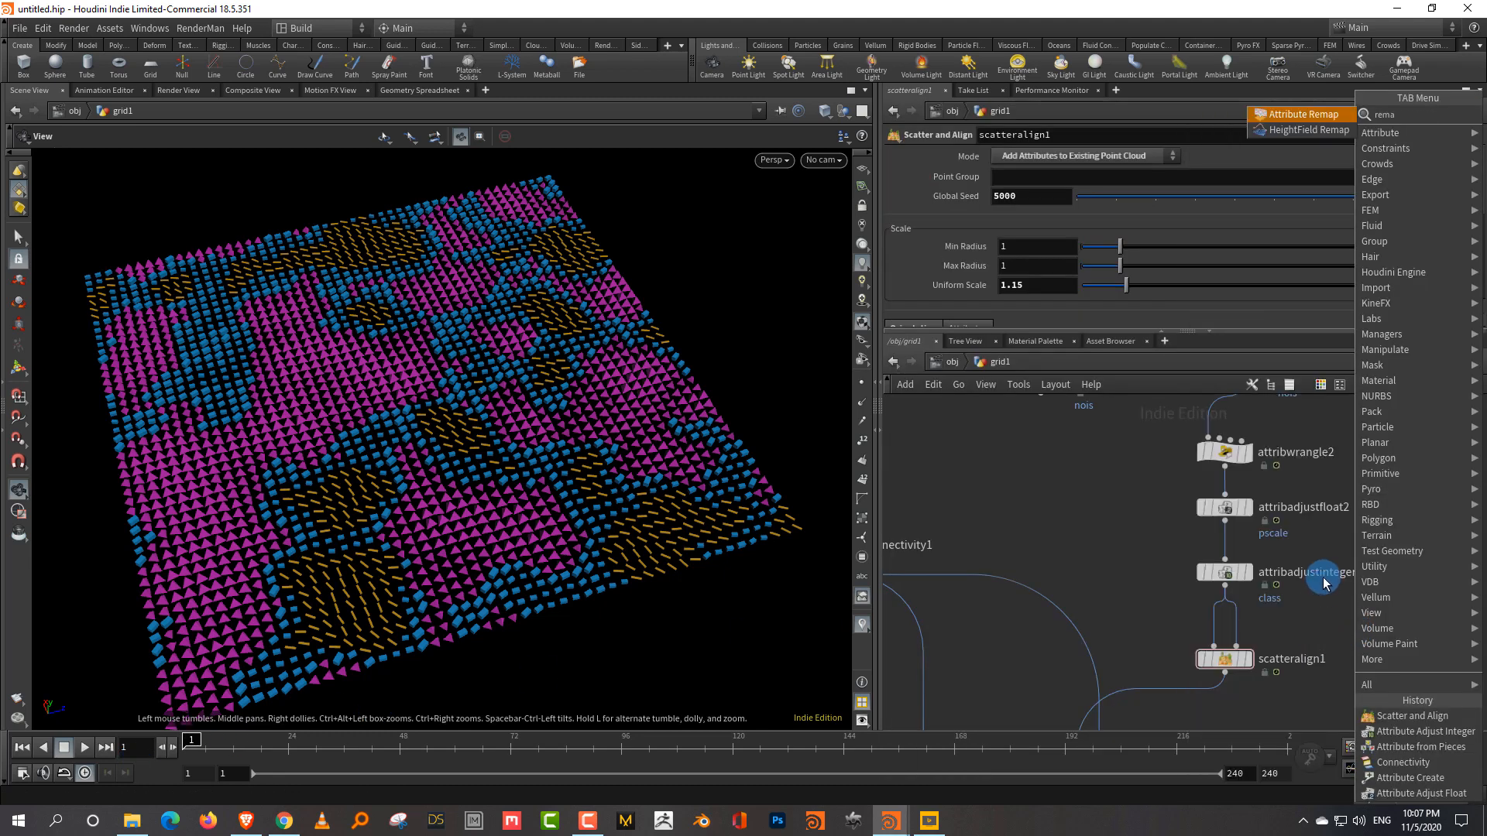
{"action": "key", "text": "Return"}
{"action": "left_click", "coordinate": [1399, 593]}
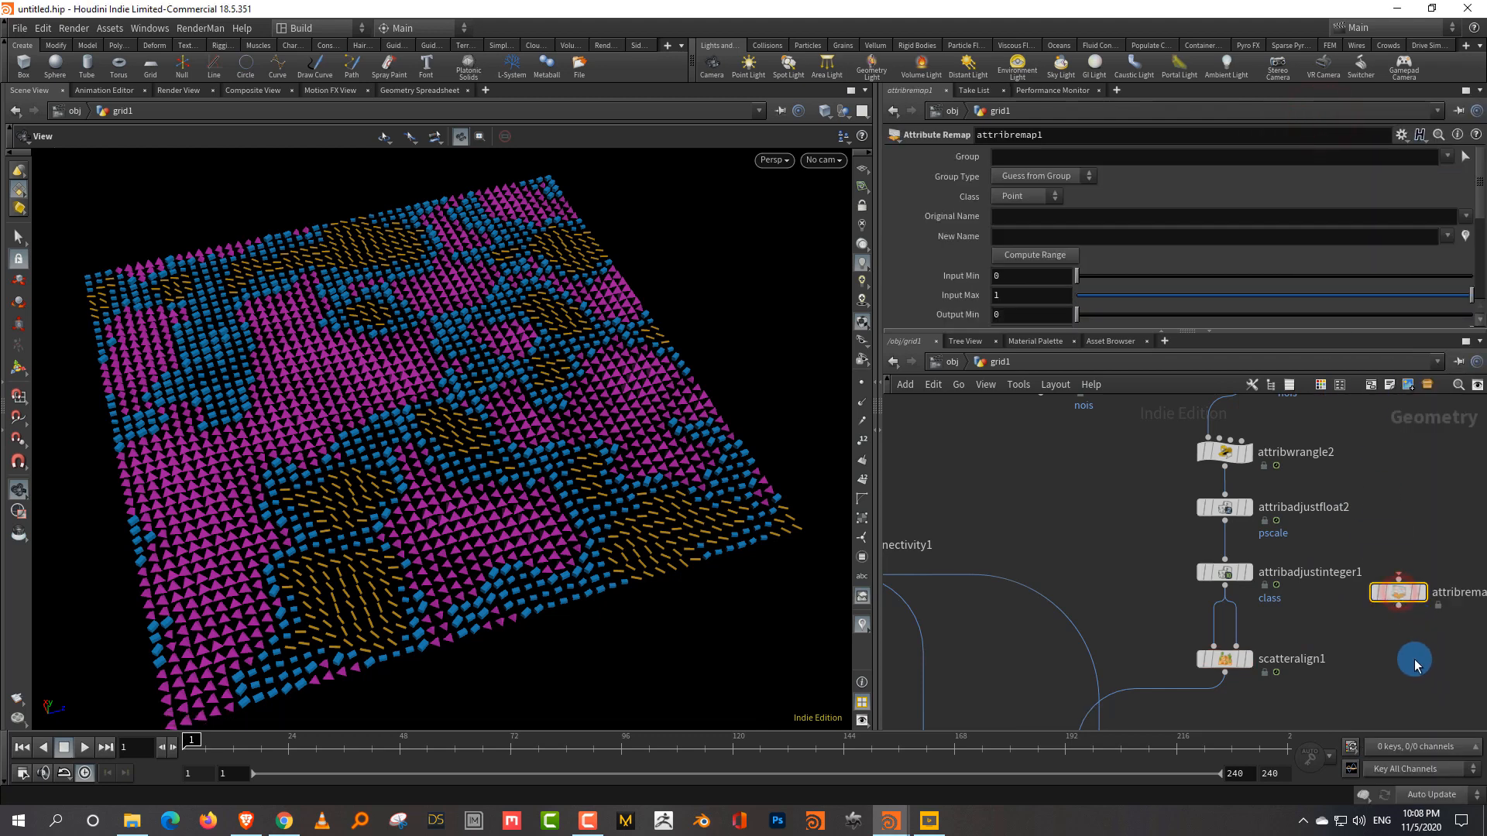
Bypass attribadjustfloat2, move it aside, and wire attribremap1 between attribwrangle2 and attribadjustinteger1 in its place.
{"action": "left_click", "coordinate": [1454, 563]}
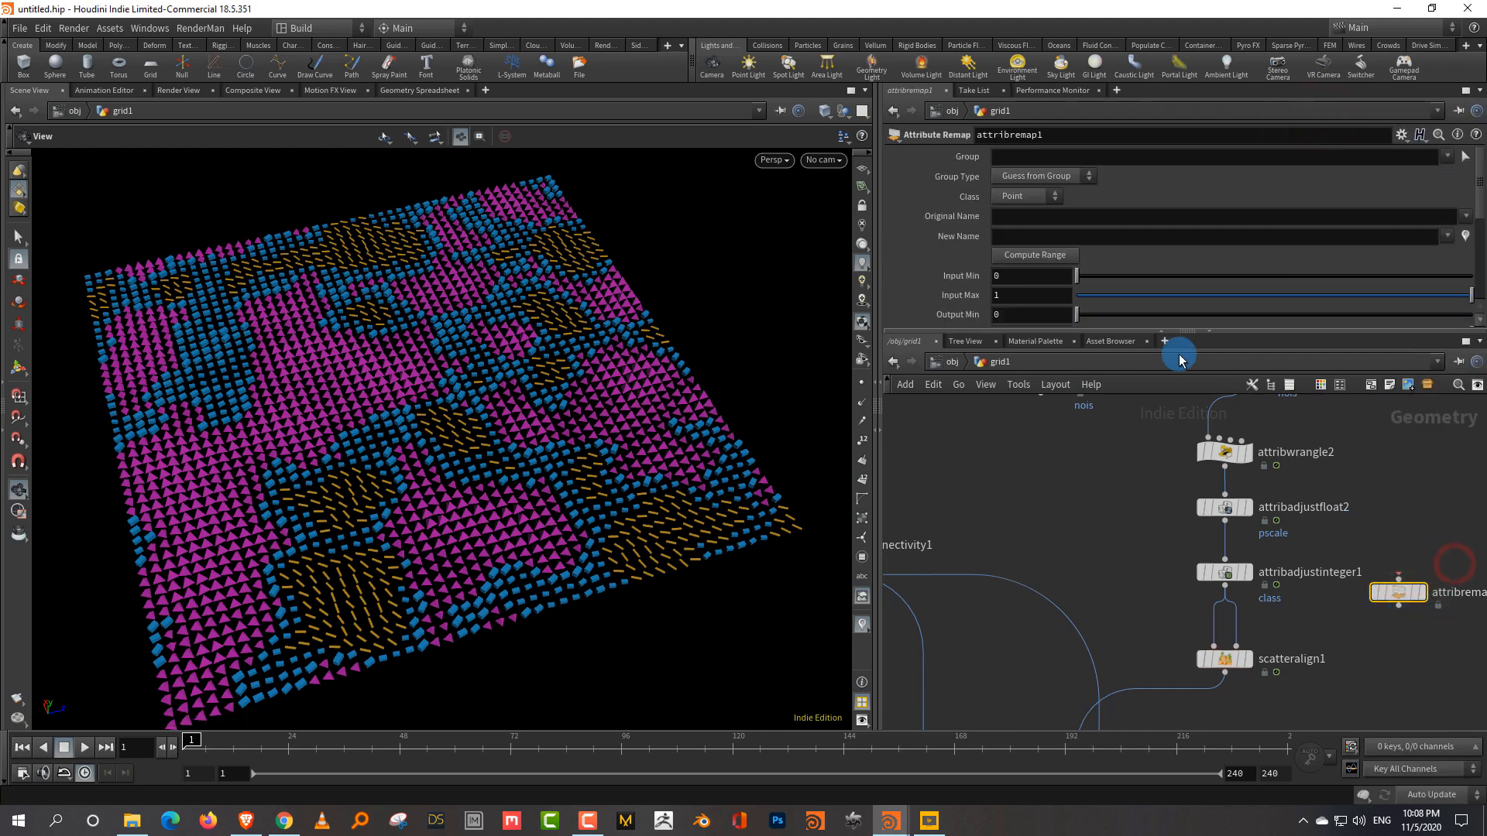
{"action": "left_click_drag", "start_coordinate": [1104, 331], "coordinate": [1115, 466]}
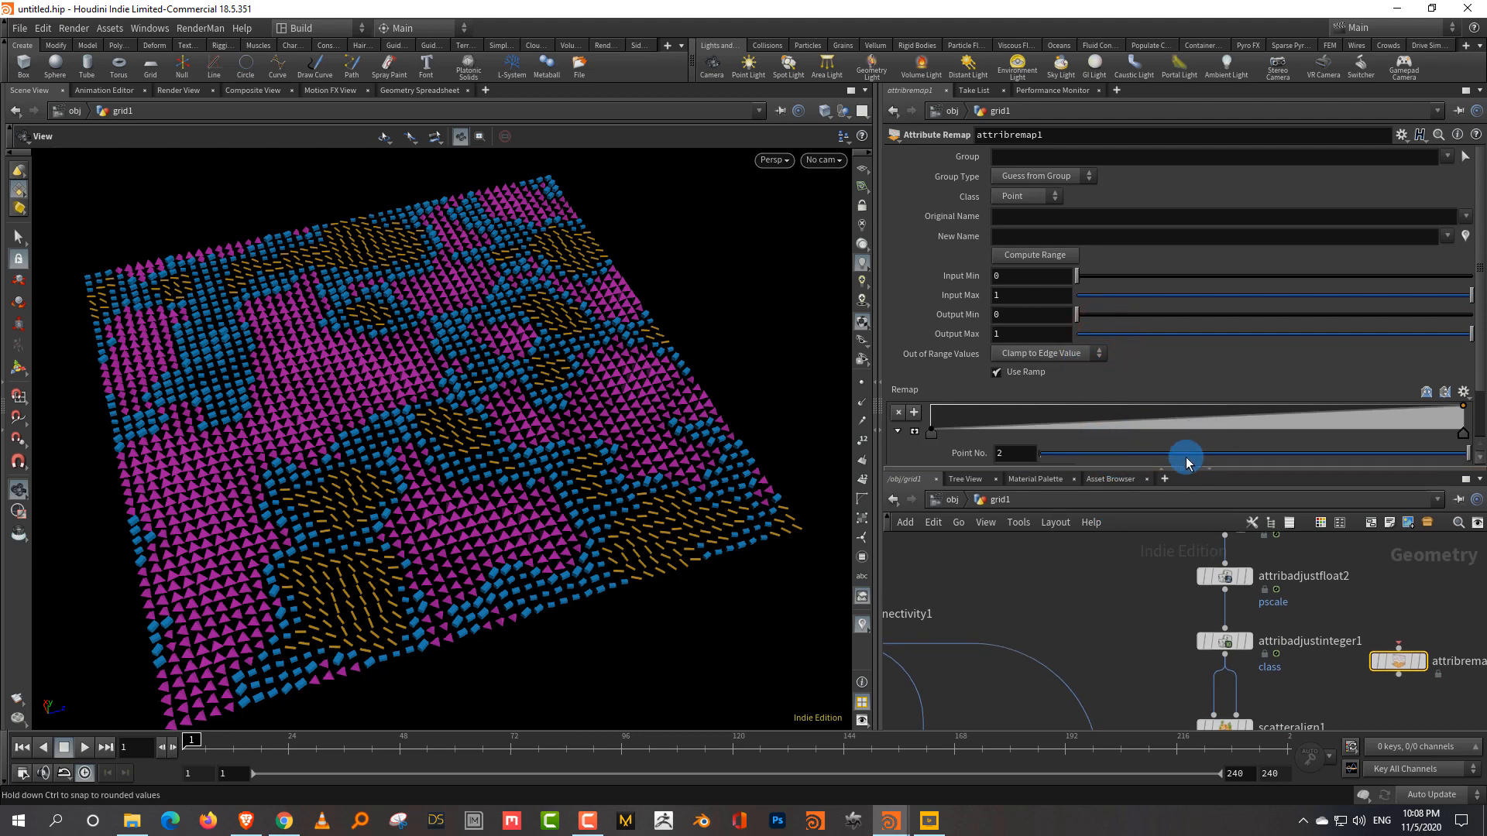
{"action": "left_click_drag", "start_coordinate": [1139, 468], "coordinate": [1139, 348]}
{"action": "middle_click_drag", "start_coordinate": [1334, 548], "coordinate": [1319, 604]}
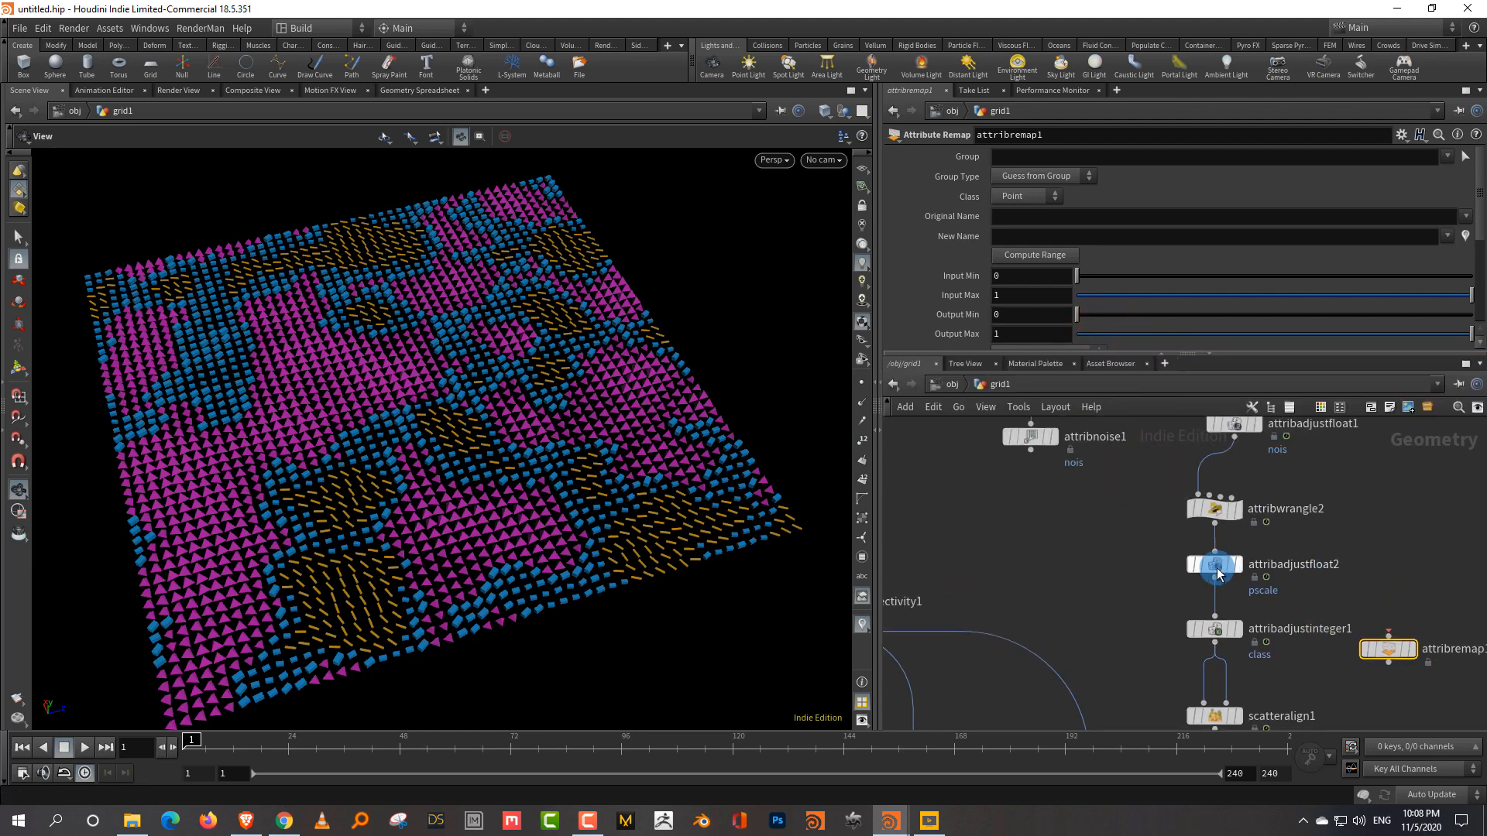
{"action": "left_click_drag", "start_coordinate": [1215, 568], "coordinate": [1127, 569]}
{"action": "mouse_move", "coordinate": [1174, 570]}
{"action": "left_click", "coordinate": [1151, 535]}
{"action": "left_click_drag", "start_coordinate": [1390, 647], "coordinate": [1324, 567]}
{"action": "left_click_drag", "start_coordinate": [1217, 527], "coordinate": [1326, 556]}
{"action": "left_click_drag", "start_coordinate": [1328, 585], "coordinate": [1214, 619]}
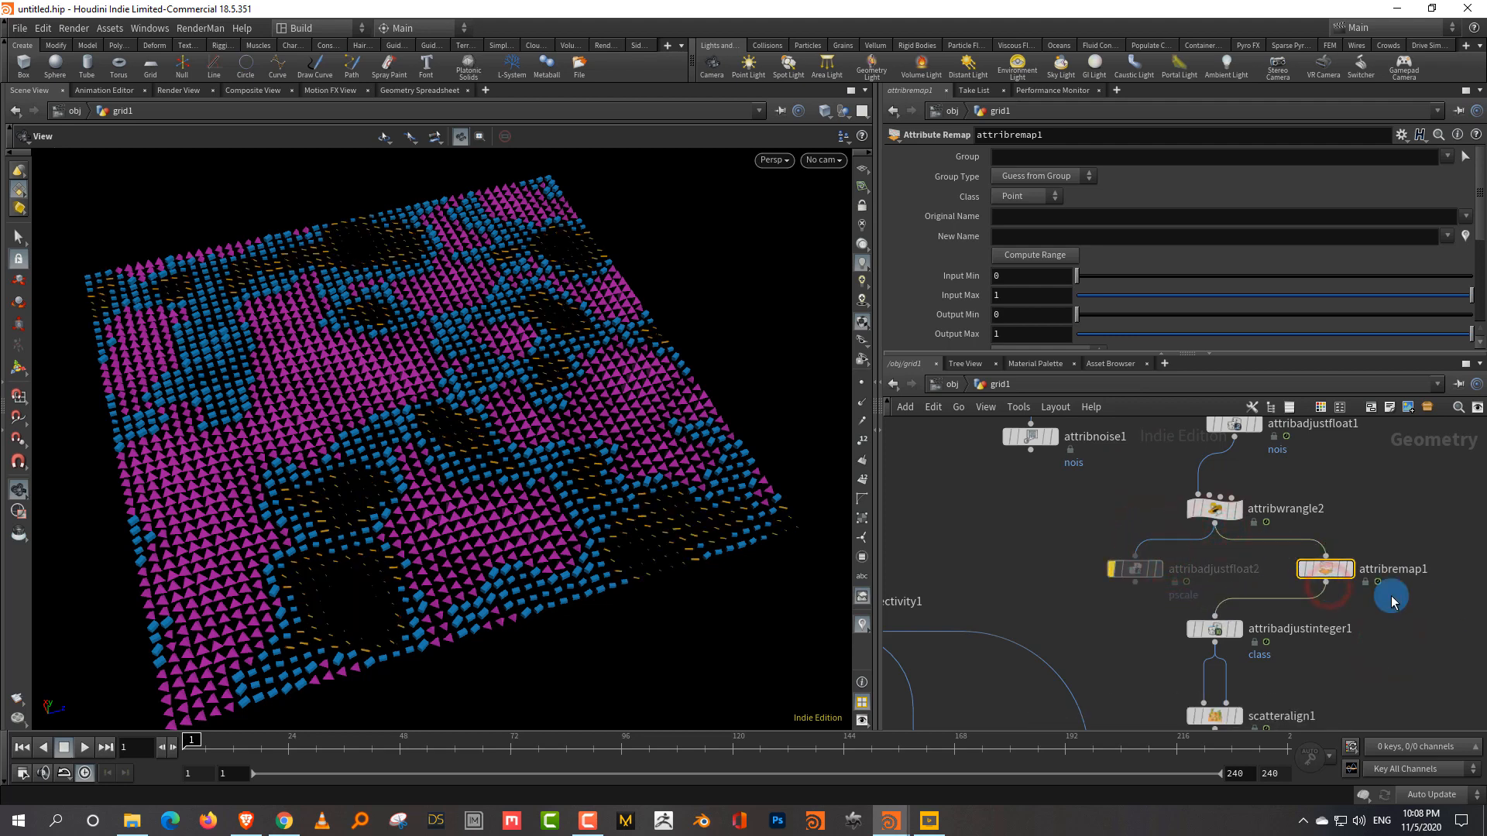
Set attribremap1's Original Name to pscale and its Output Min to 0.282.
{"action": "left_click", "coordinate": [1035, 220]}
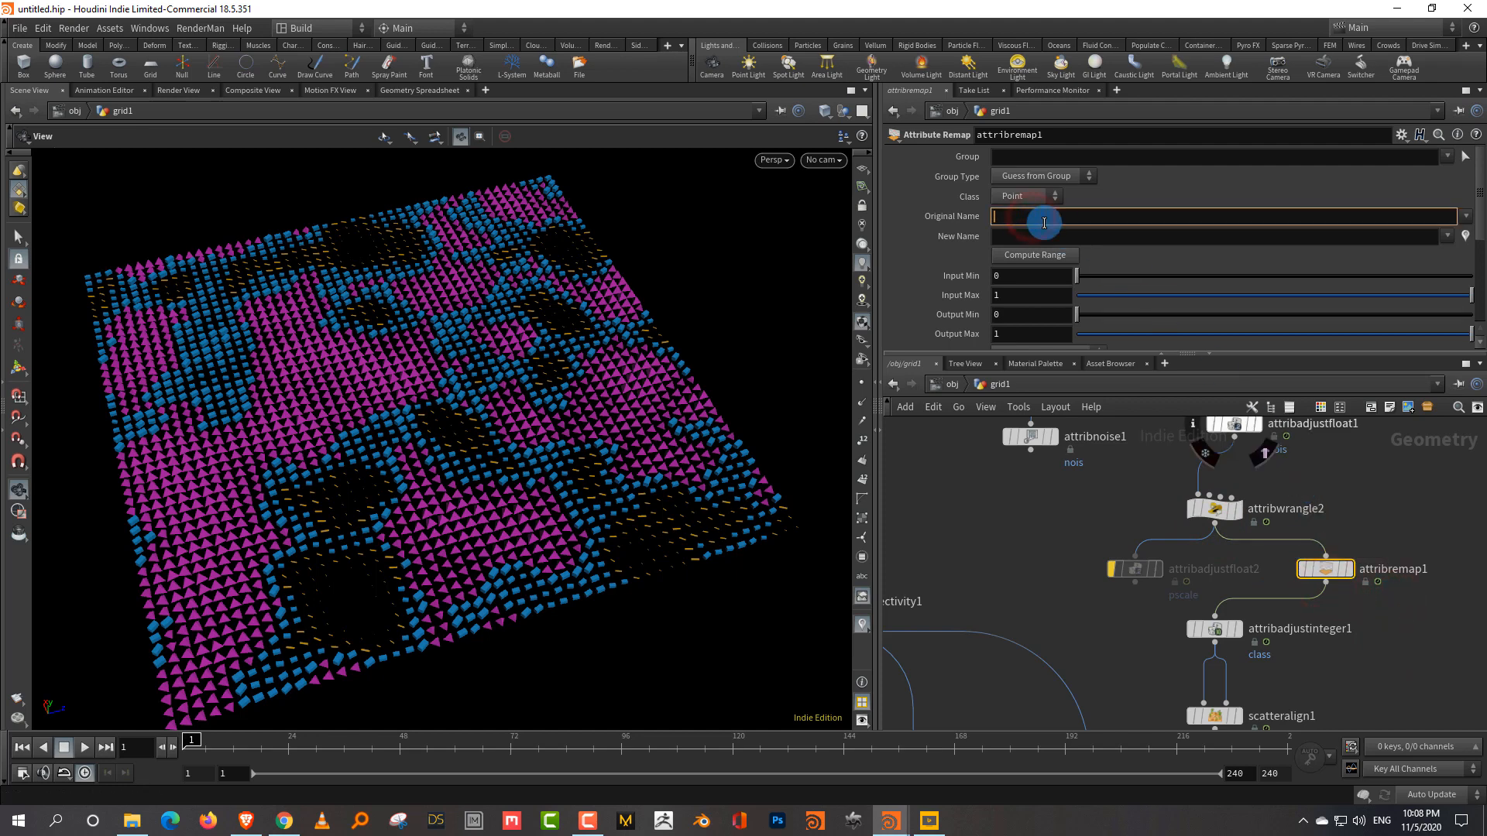
{"action": "key", "text": "Return"}
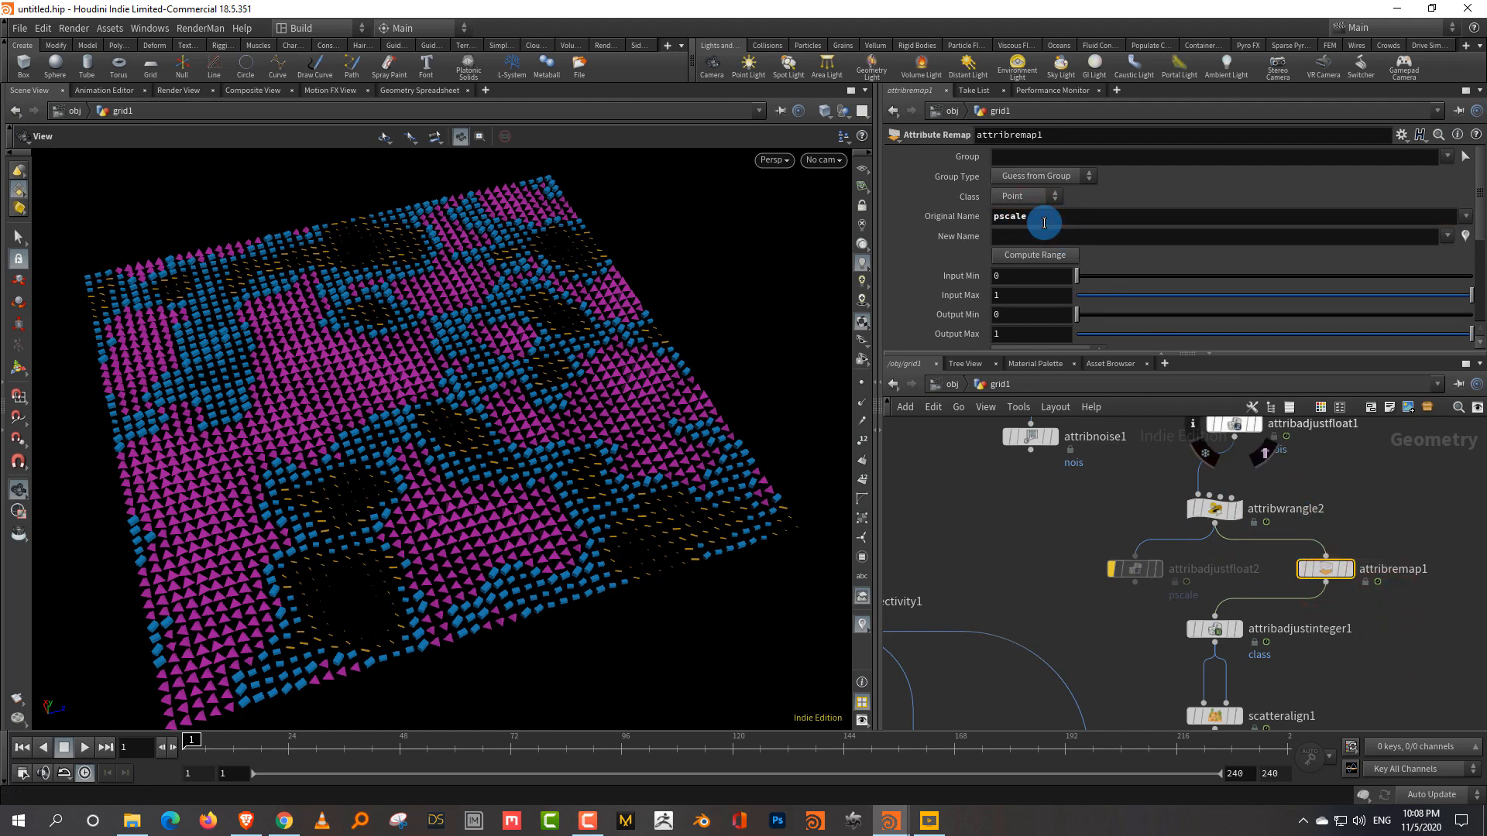
{"action": "left_click_drag", "start_coordinate": [1076, 314], "coordinate": [1255, 481]}
Shape attribremap1's Remap ramp with a low point at about 0.40 and raised points at about 0.62 and 0.15.
{"action": "left_click", "coordinate": [1143, 422]}
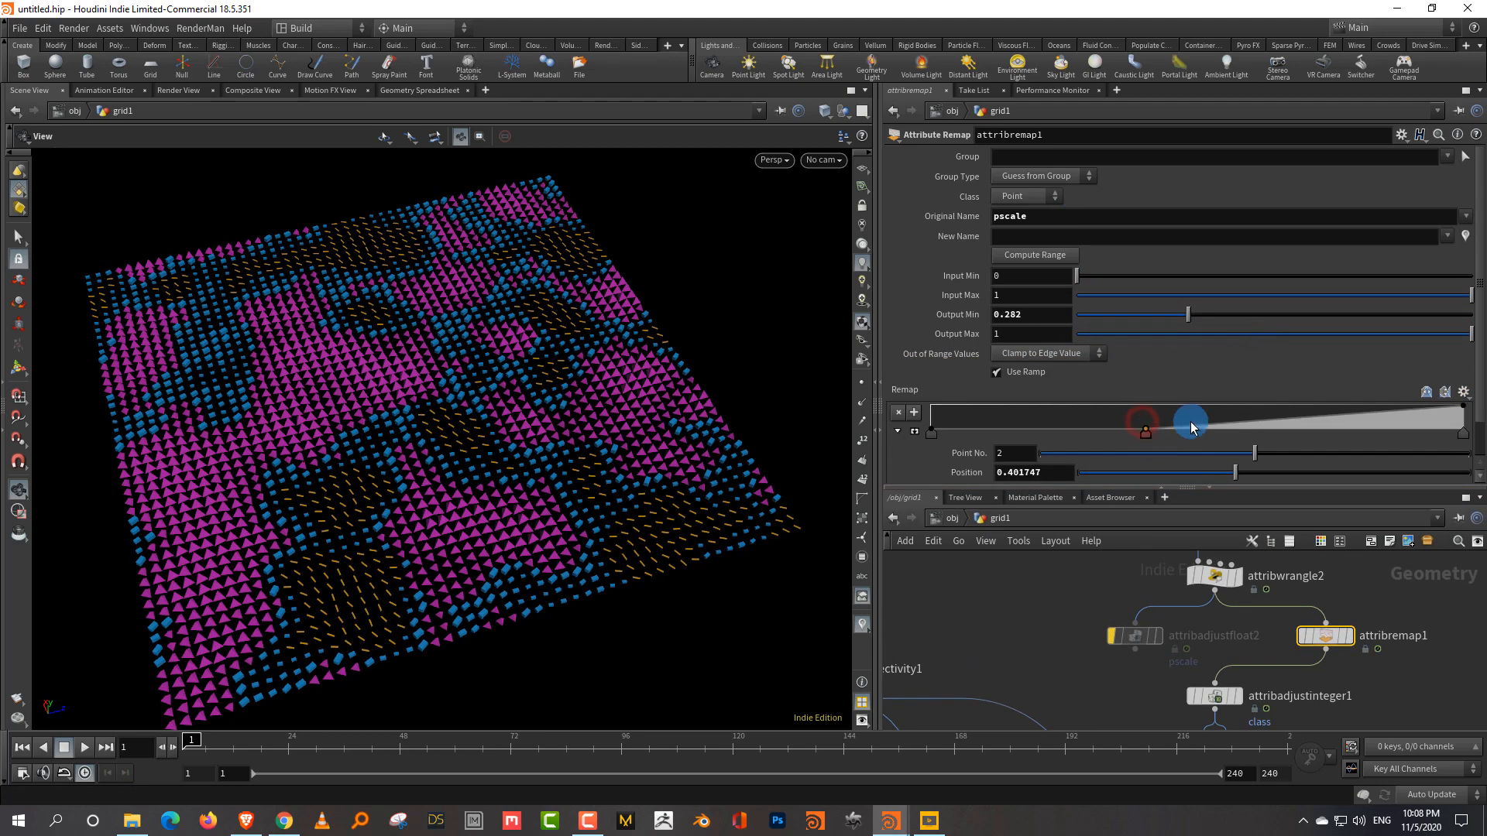
{"action": "left_click_drag", "start_coordinate": [1216, 419], "coordinate": [1264, 425]}
{"action": "left_click_drag", "start_coordinate": [1020, 425], "coordinate": [1008, 409]}
Play the animation to check the remapped scales across the grid, give the network area more room and stop the playback.
{"action": "key", "text": "Up"}
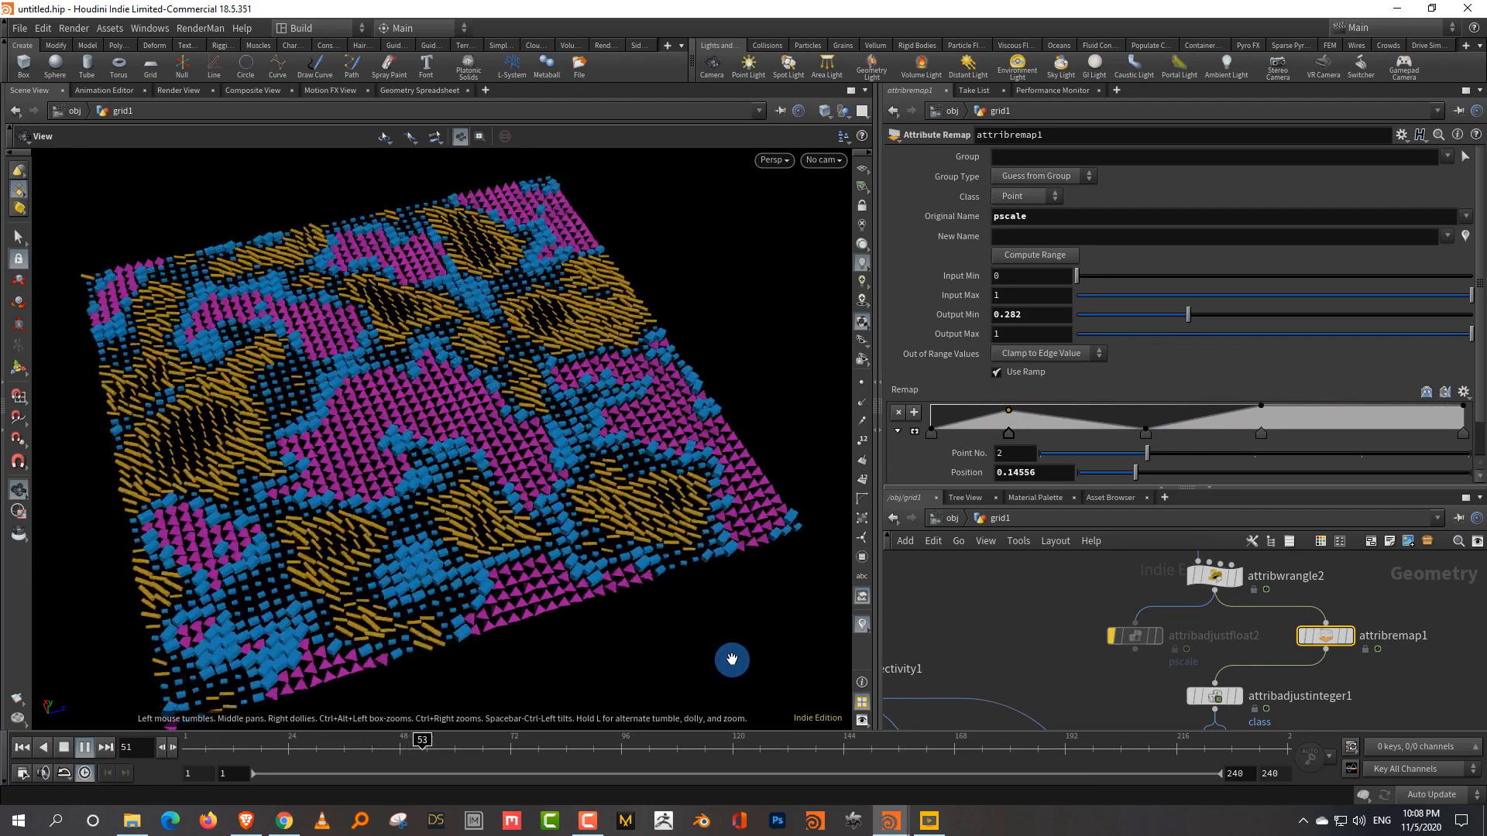
{"action": "left_click_drag", "start_coordinate": [1130, 489], "coordinate": [1140, 409]}
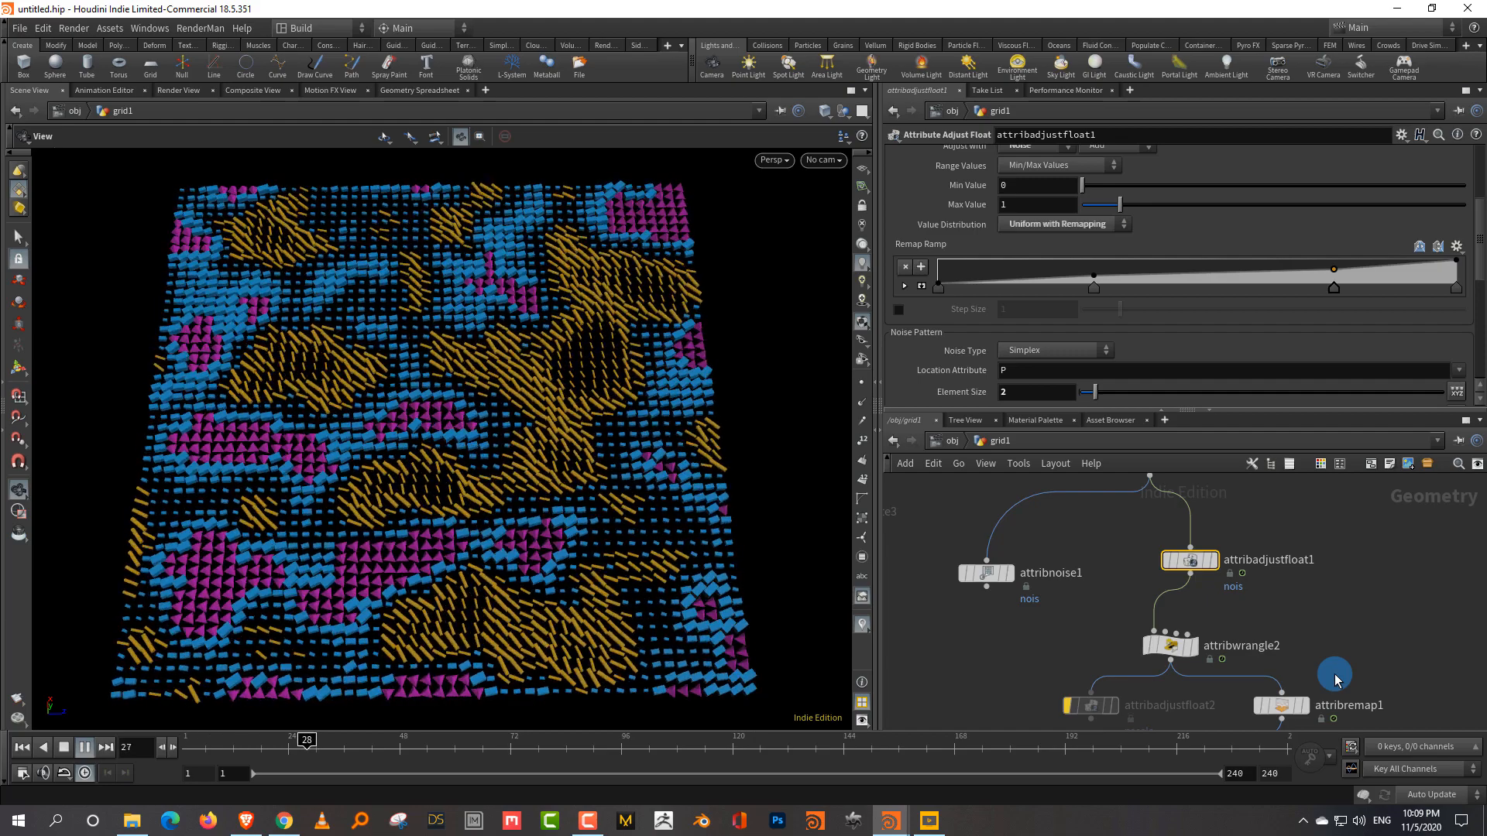
{"action": "left_click", "coordinate": [85, 747]}
{"action": "left_click_drag", "start_coordinate": [388, 496], "coordinate": [518, 452]}
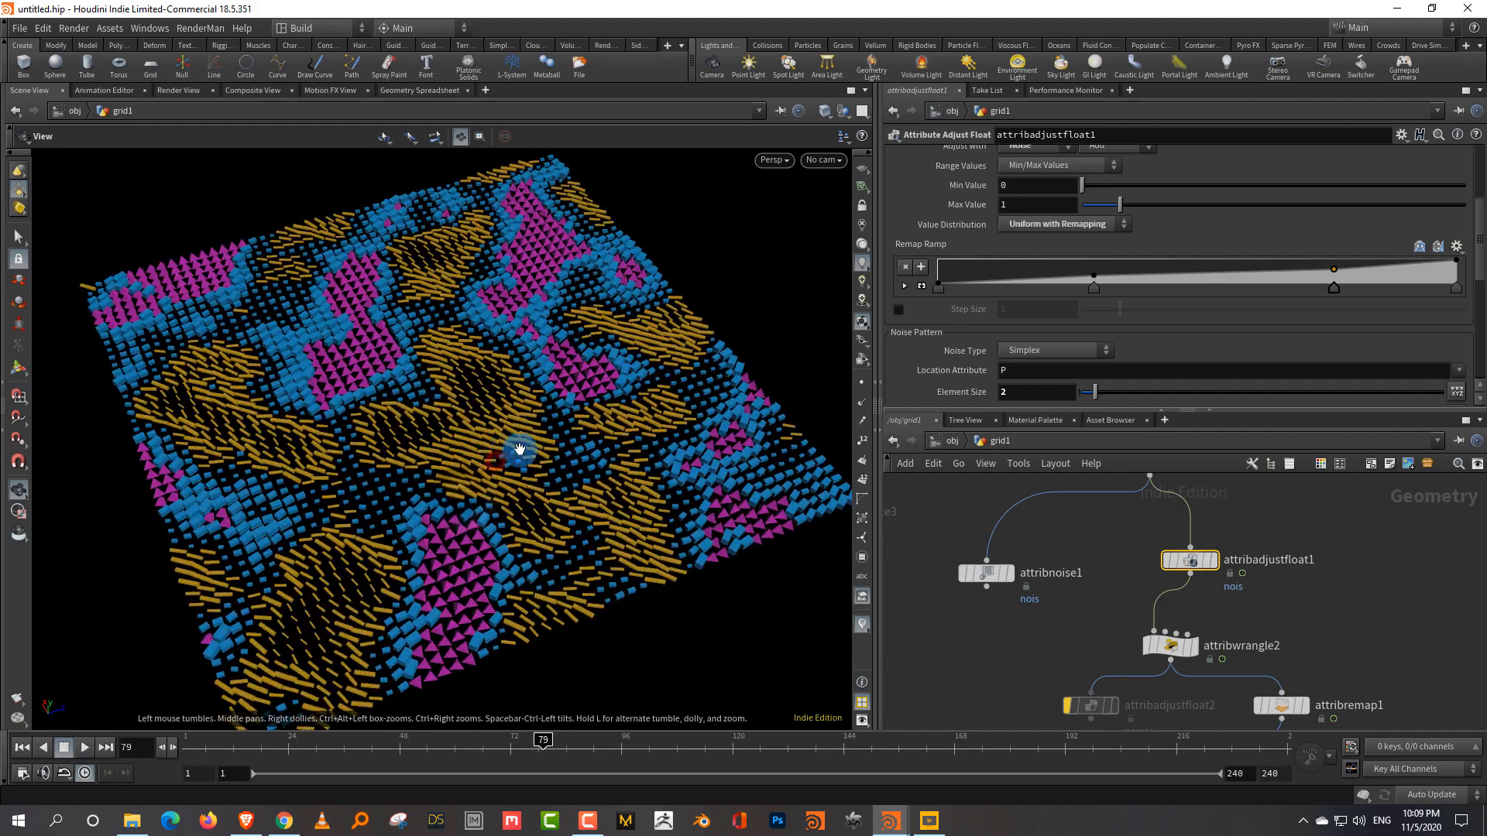